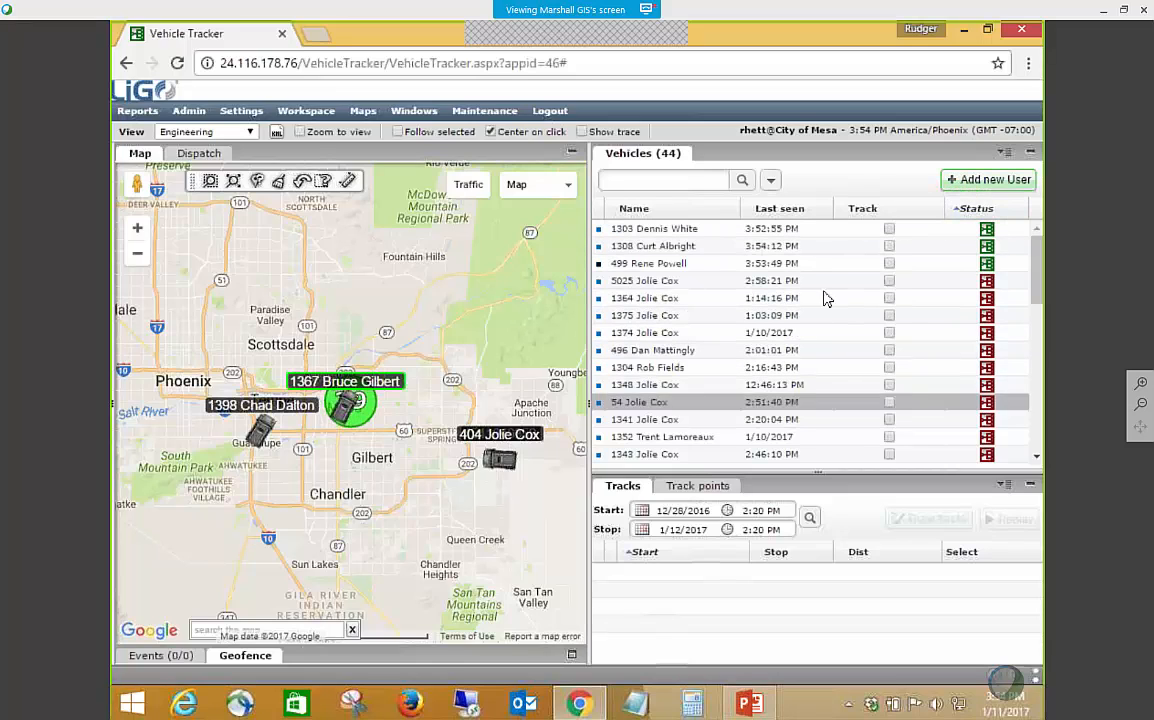
# Set the displayed view to Users and go to the end of the user list.
pyautogui.click(241, 111)
pyautogui.click(250, 133)
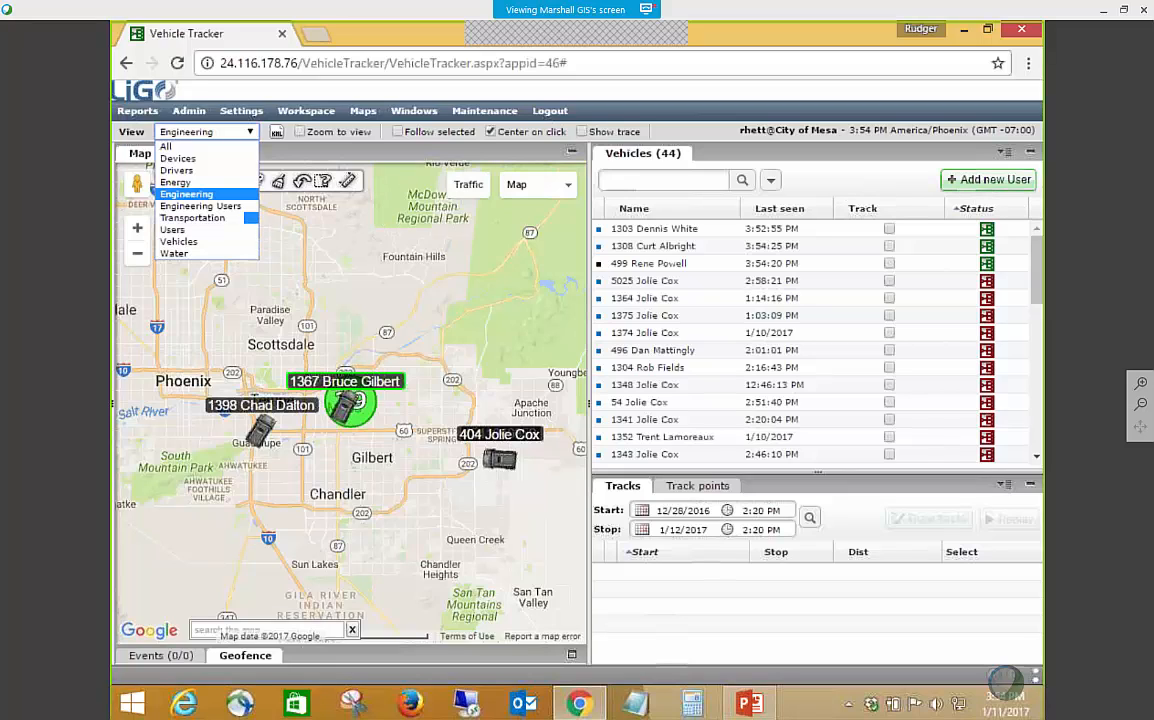
pyautogui.click(204, 231)
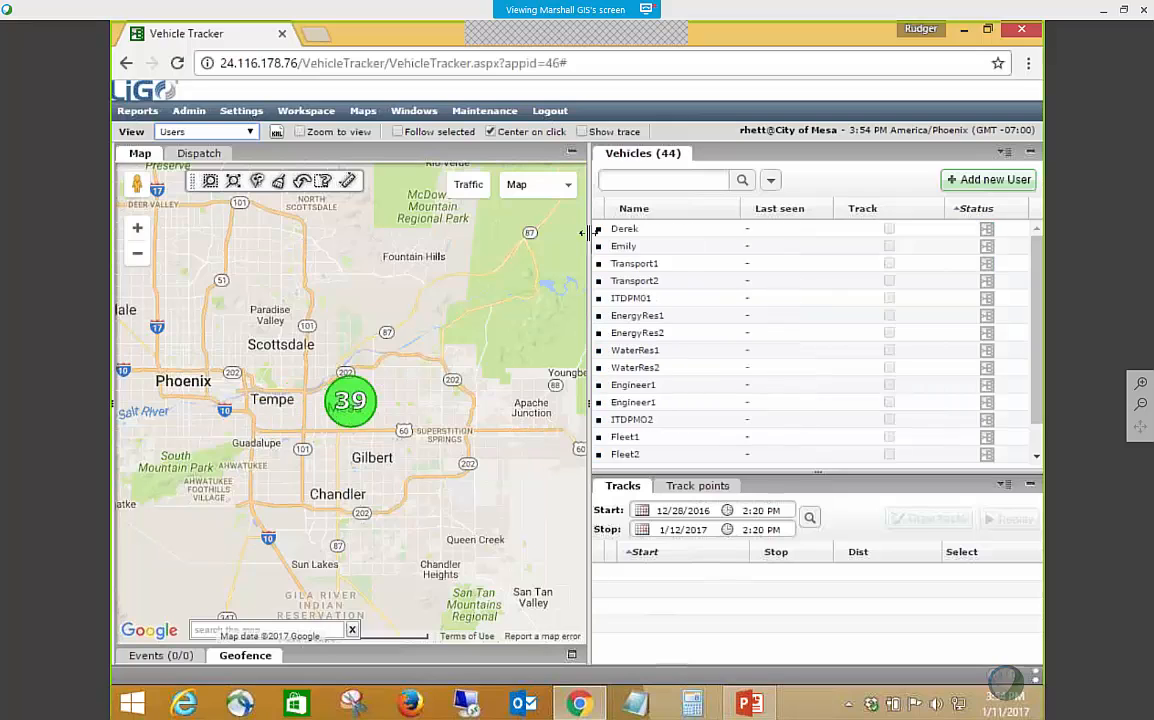
pyautogui.scroll(-2, 790, 322)
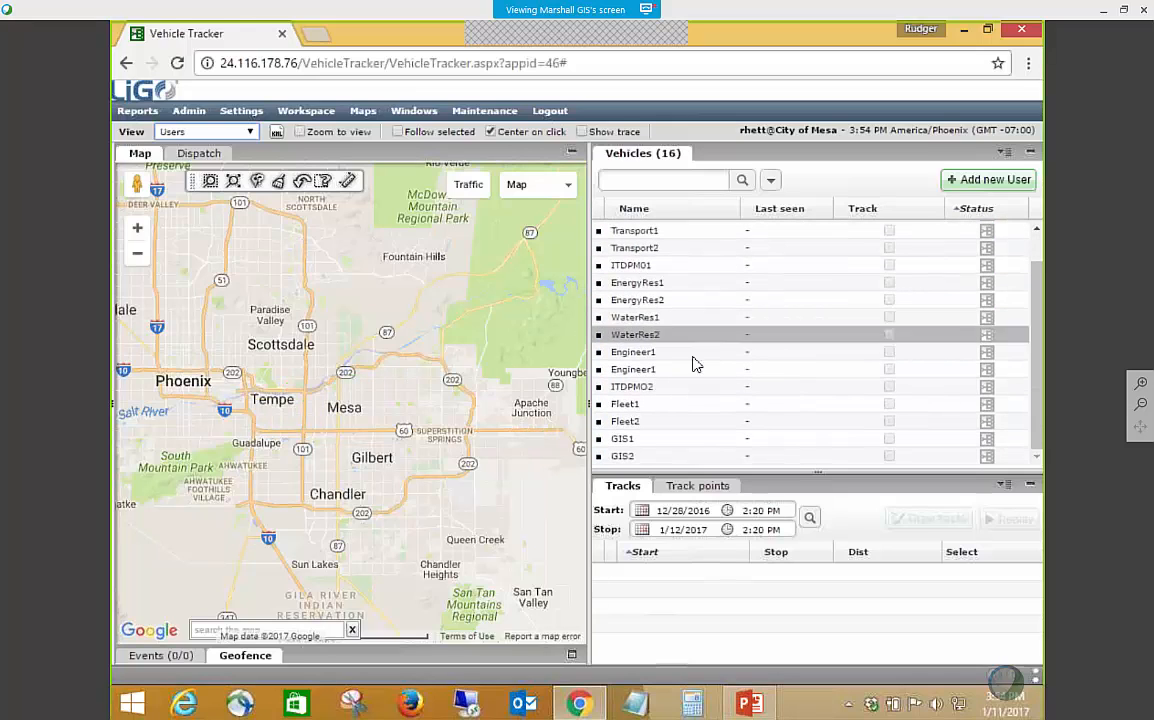
# Start adding a new user with the Operator user type and proceed to its details.
pyautogui.click(1014, 181)
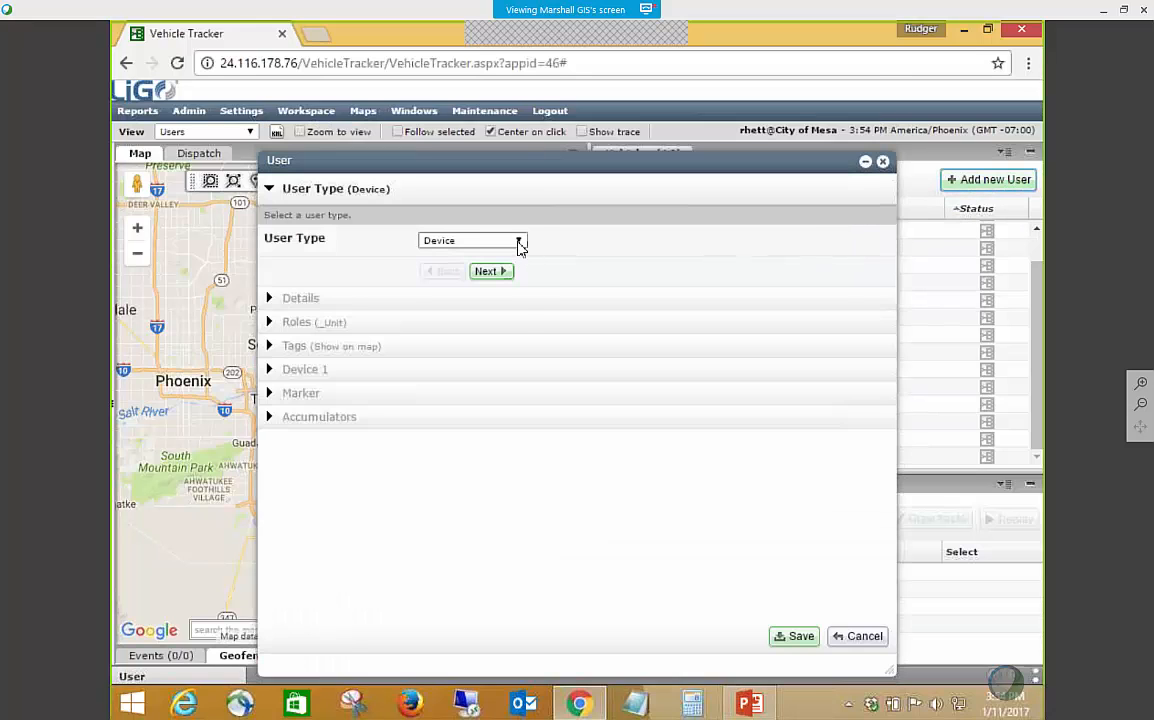
pyautogui.click(519, 242)
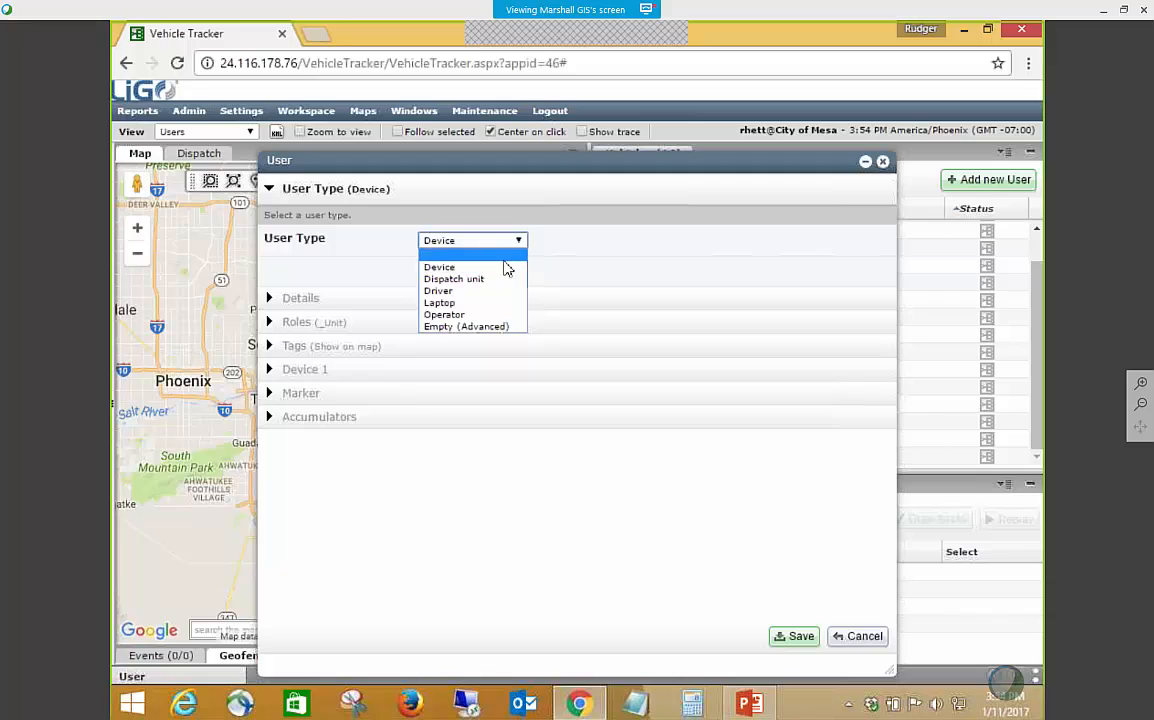
pyautogui.click(479, 315)
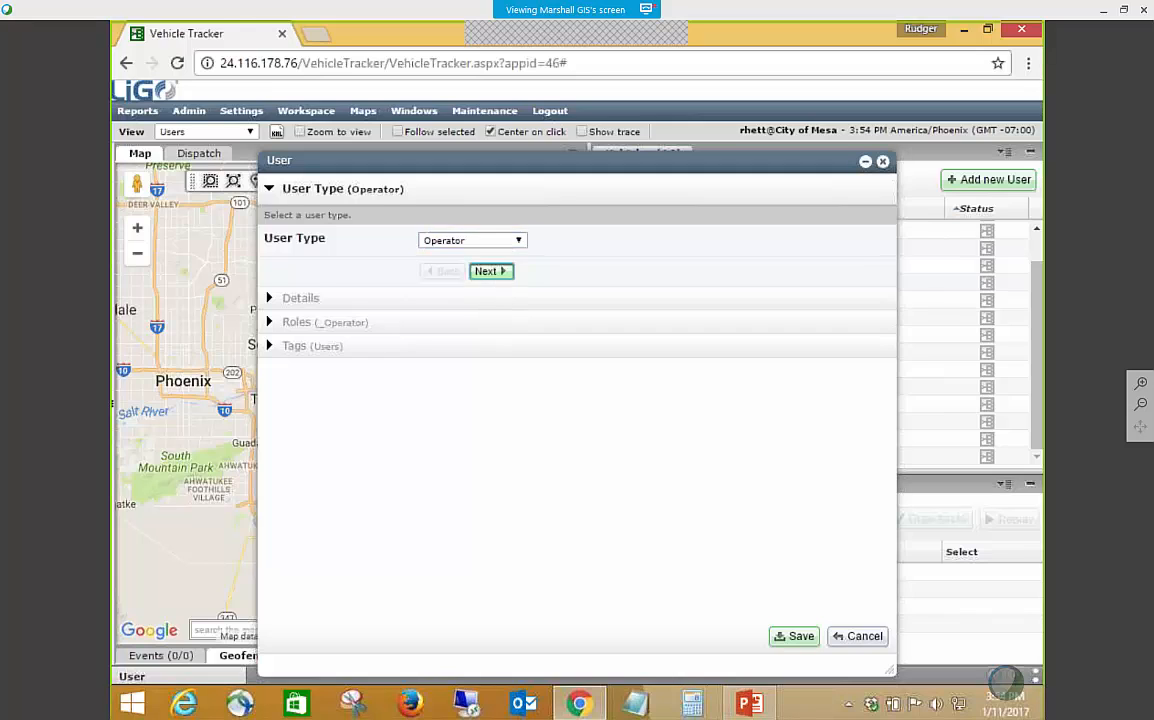
pyautogui.click(489, 271)
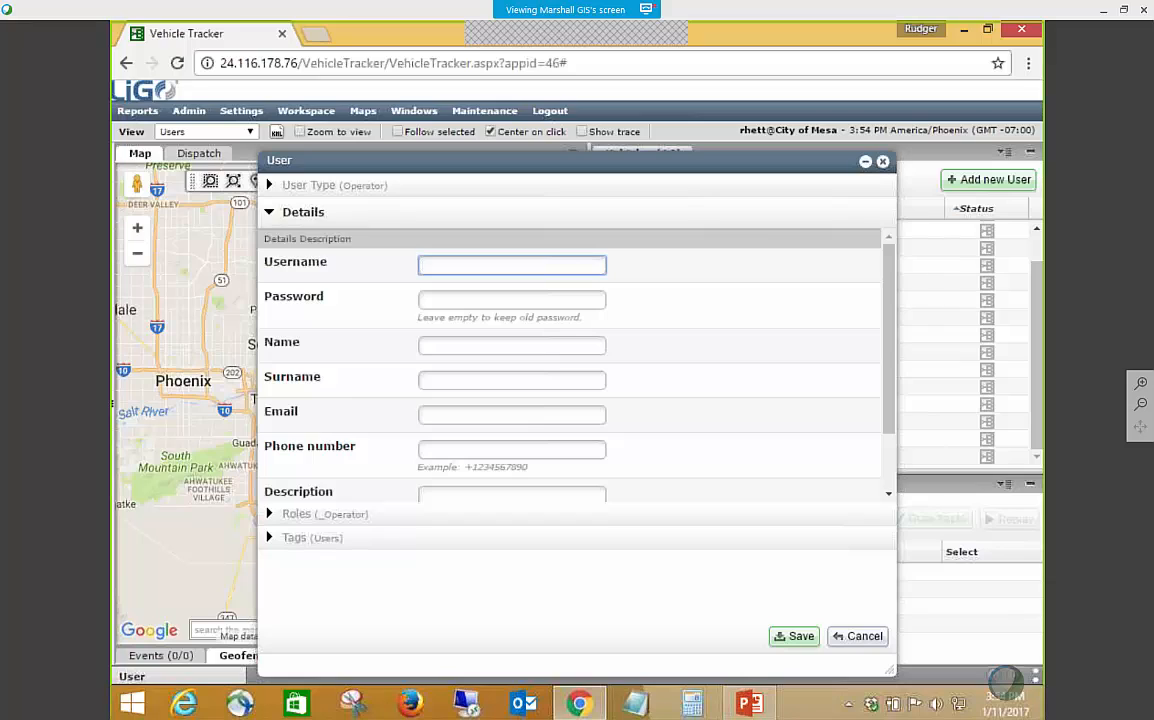
# Enter GIS3 as the new user's username and fill in the account password.
pyautogui.write('GIS3')
pyautogui.click(479, 297)
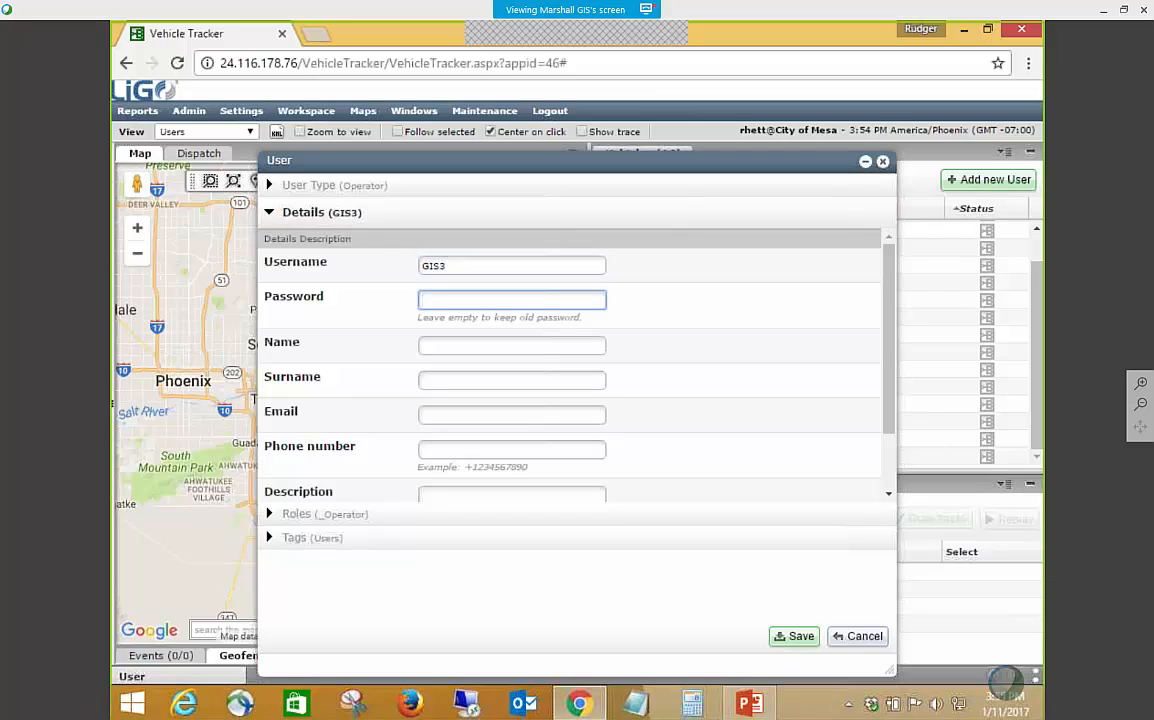
pyautogui.write('••••')
pyautogui.click(451, 346)
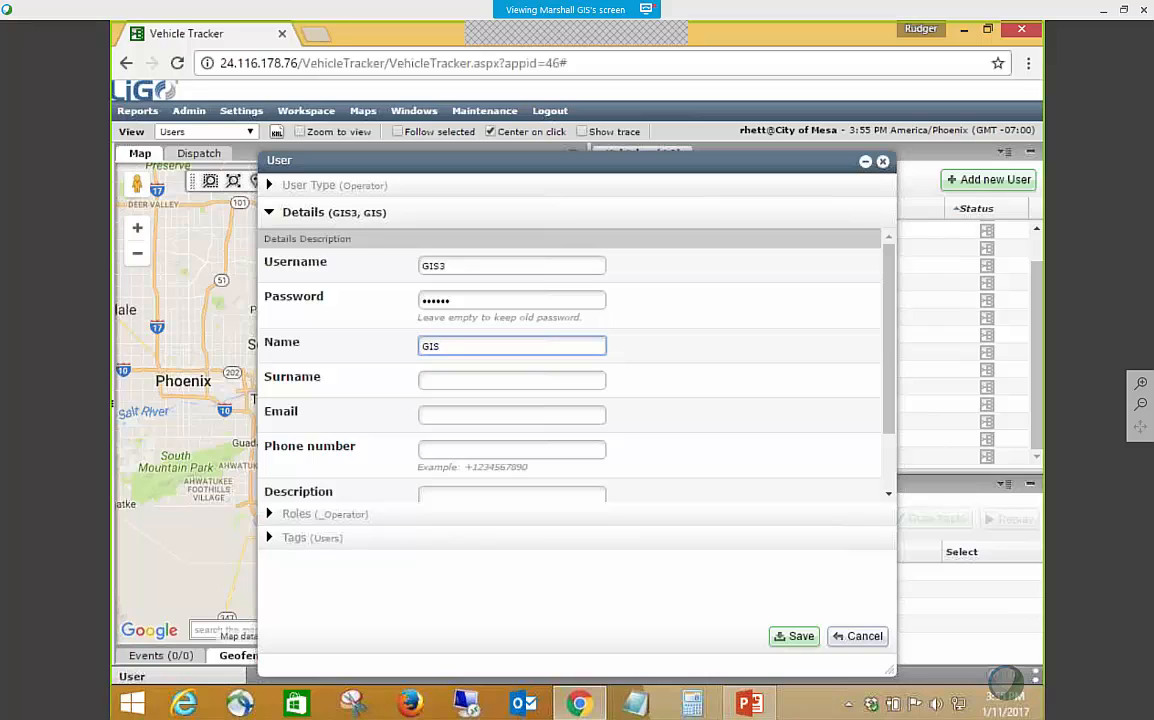
# Replace the content of the Name field with the person's full name.
pyautogui.doubleClick(466, 265)
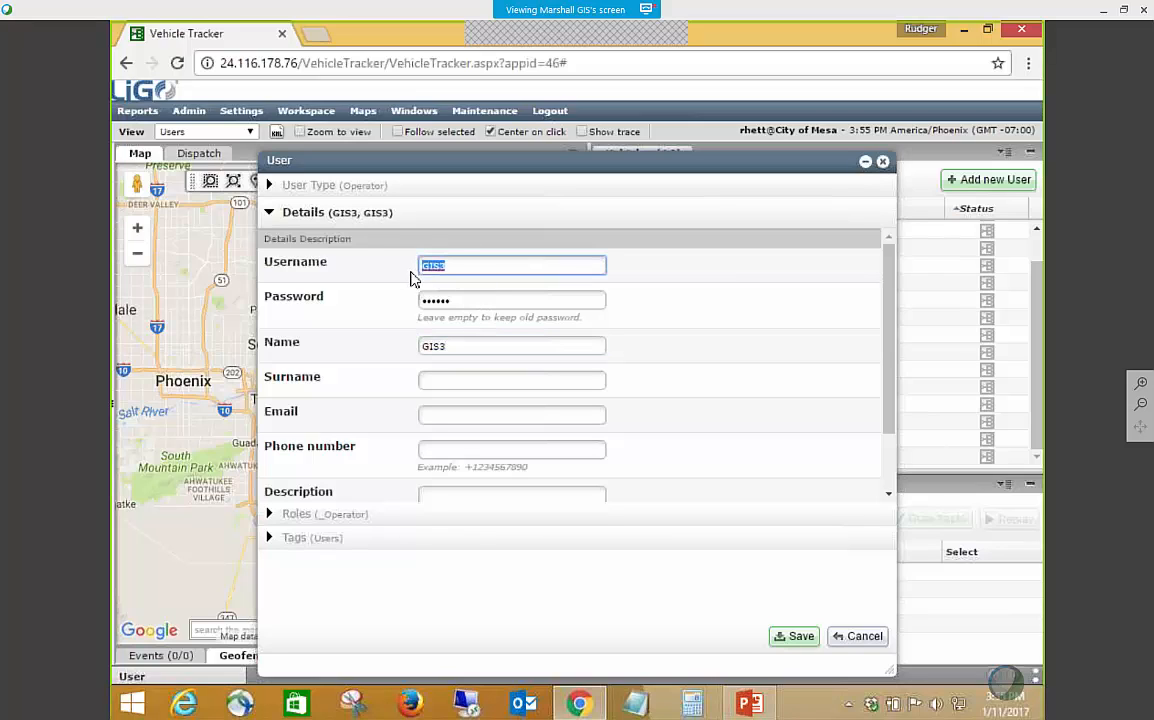
pyautogui.doubleClick(422, 346)
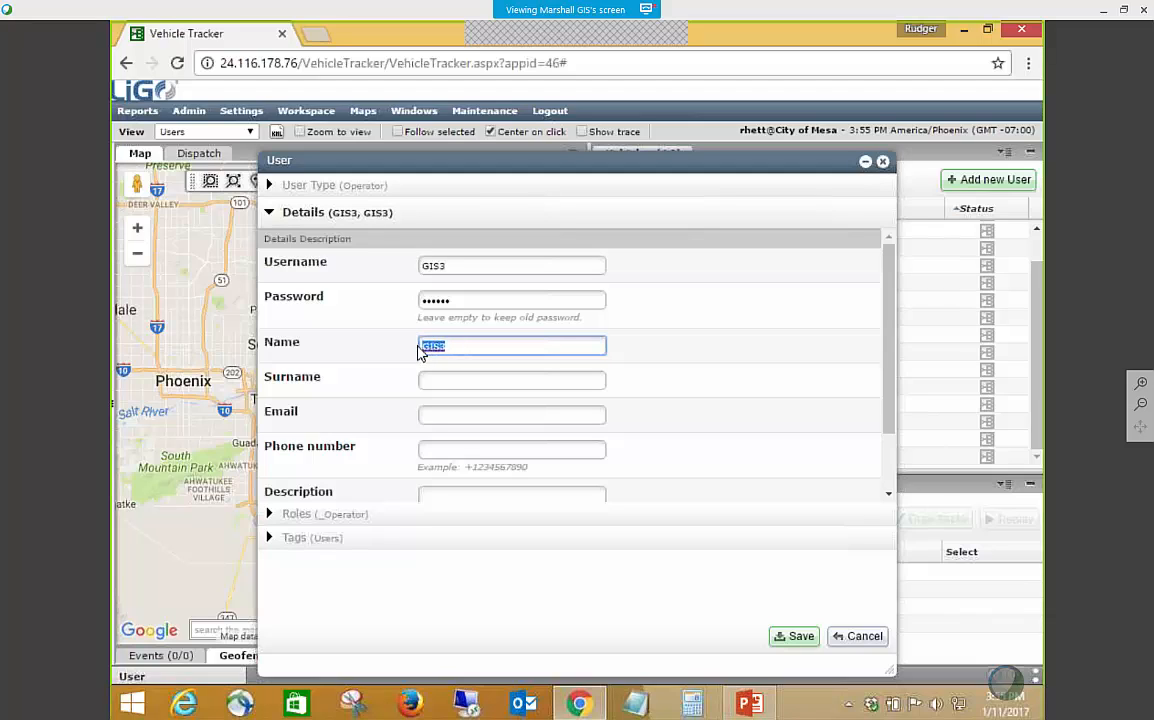
pyautogui.write('John Smith')
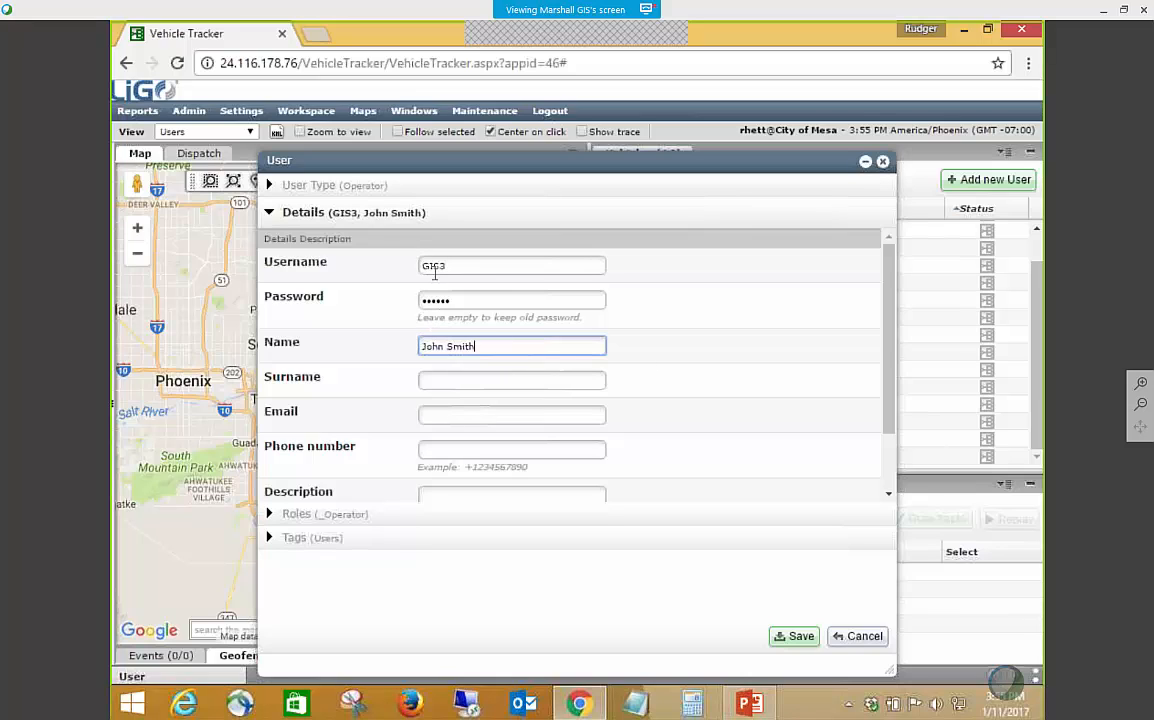
pyautogui.hotkey('shift', 'Tab')
pyautogui.hotkey('shift', 'Tab')
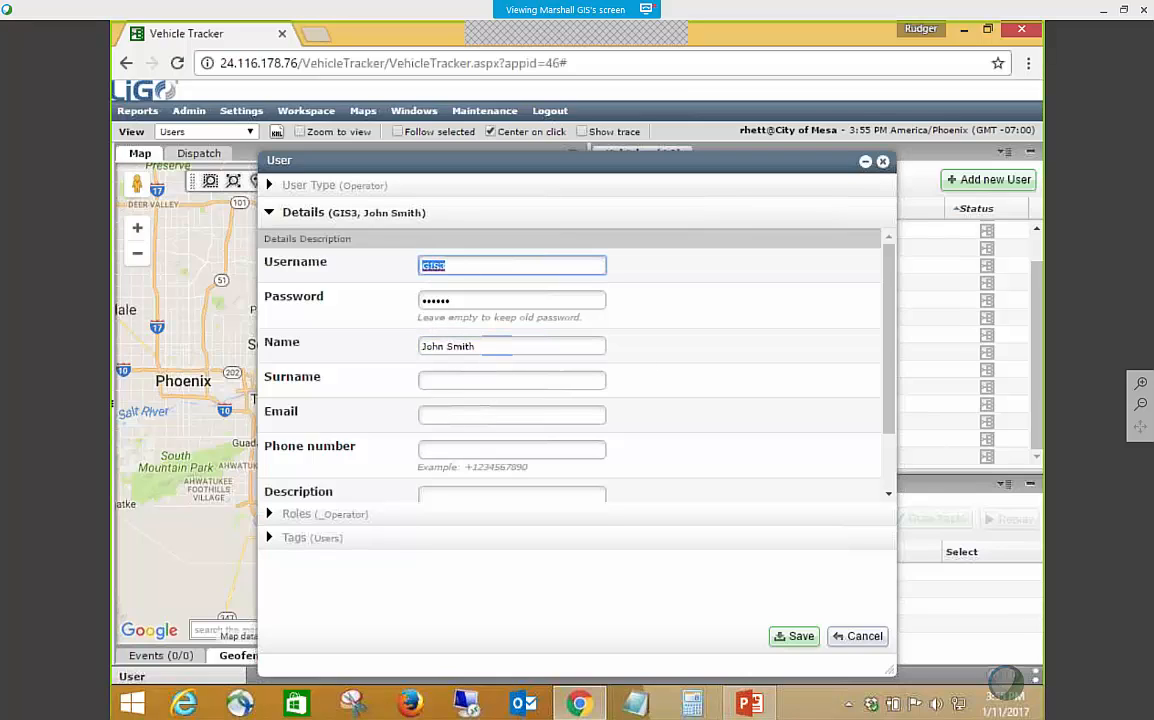
pyautogui.click(498, 345)
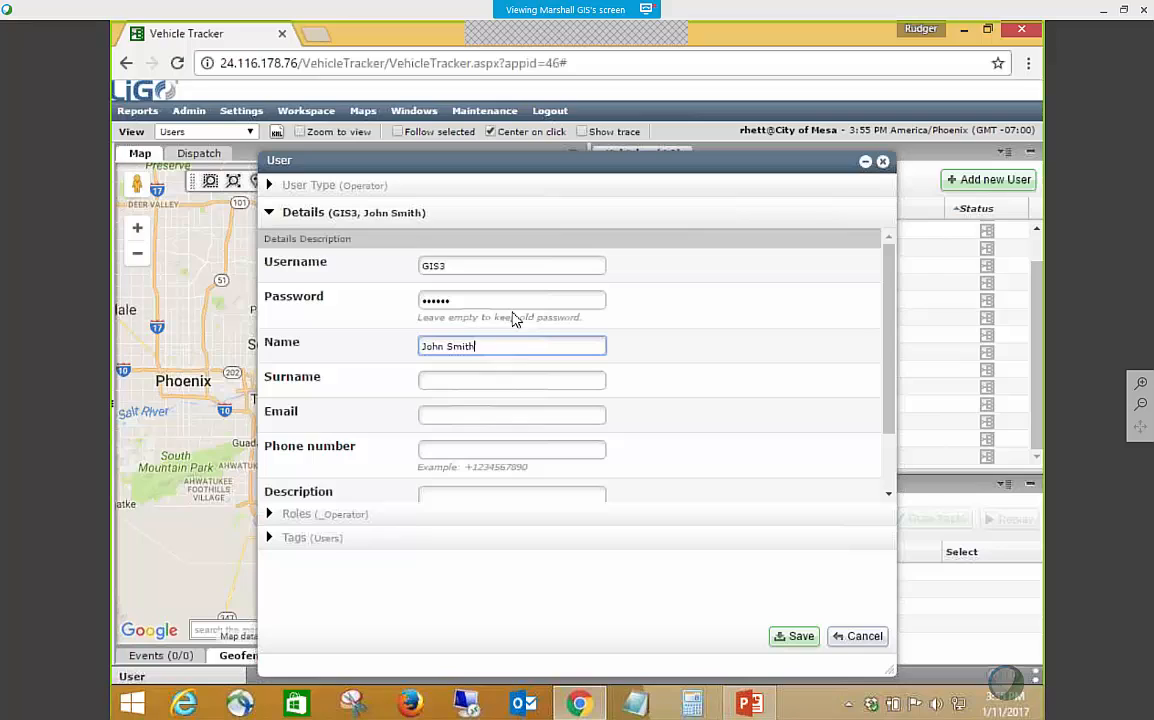
# Fill in a test e-mail address for the new user and try to continue to the roles.
pyautogui.click(480, 408)
pyautogui.write('test')
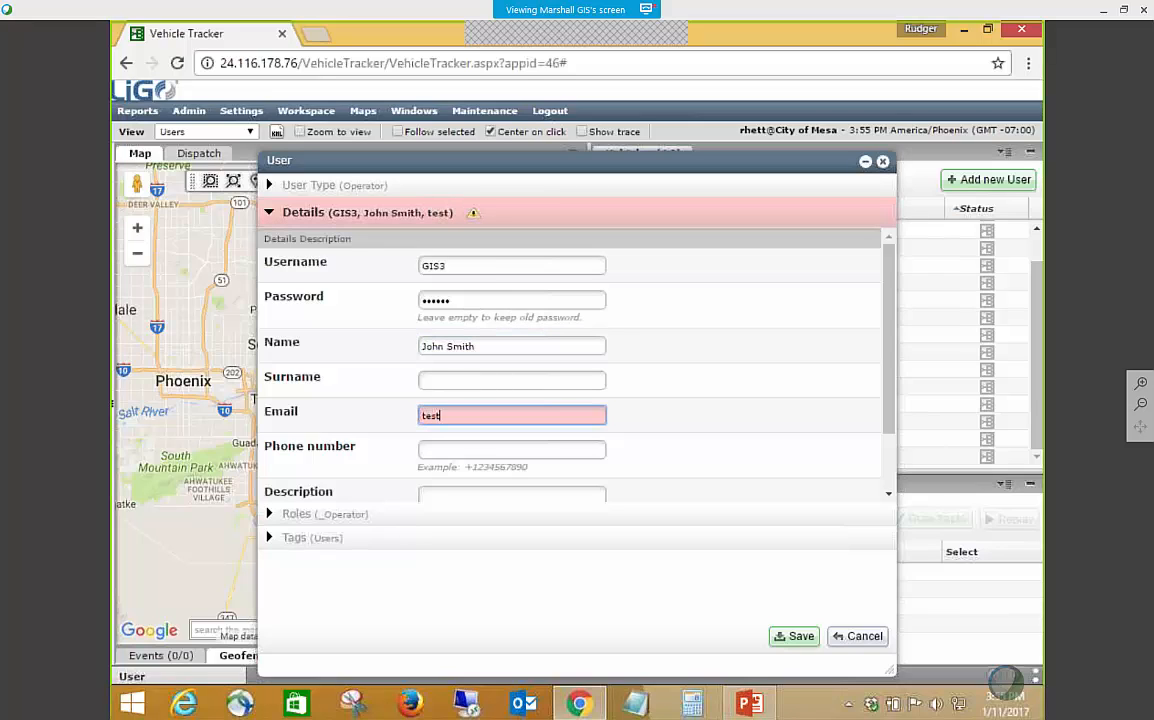
pyautogui.write('@gmail.com')
pyautogui.scroll(-2, 440, 410)
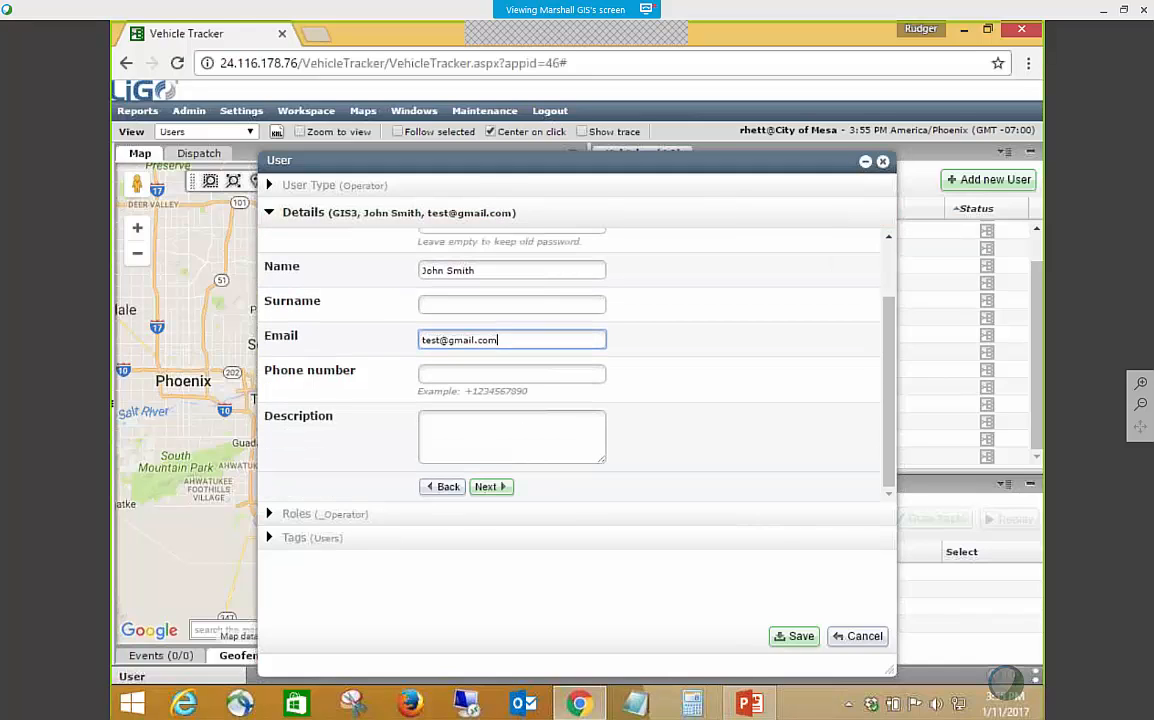
pyautogui.click(505, 432)
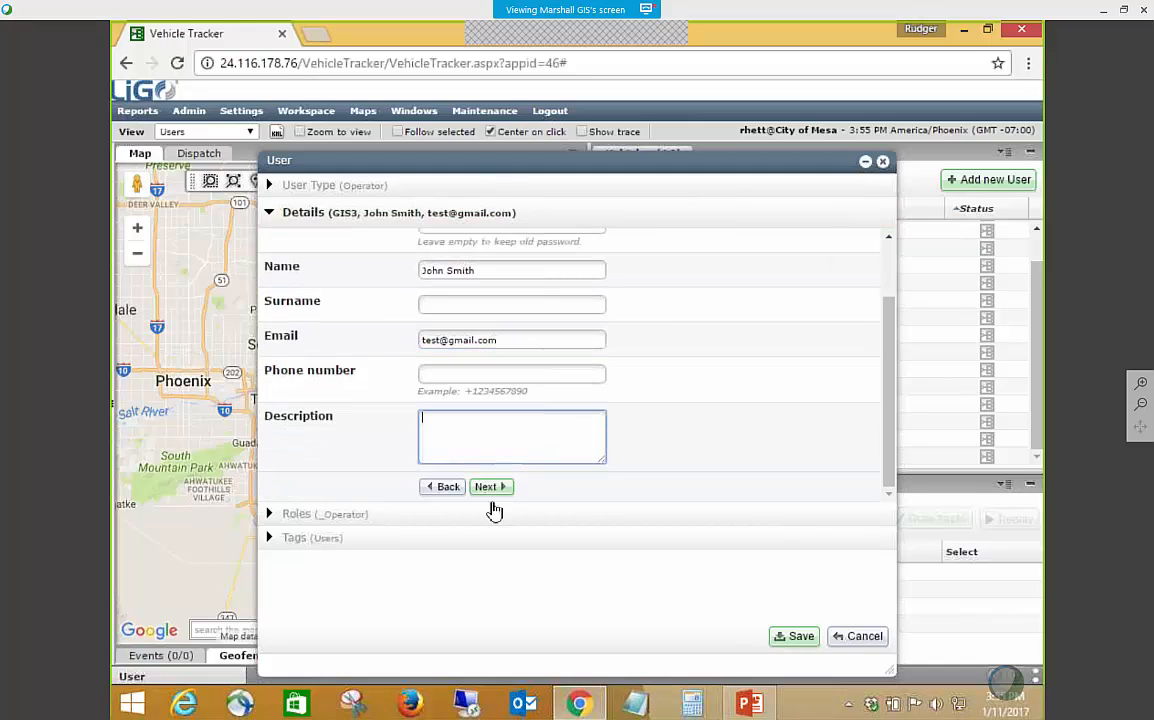
pyautogui.click(491, 487)
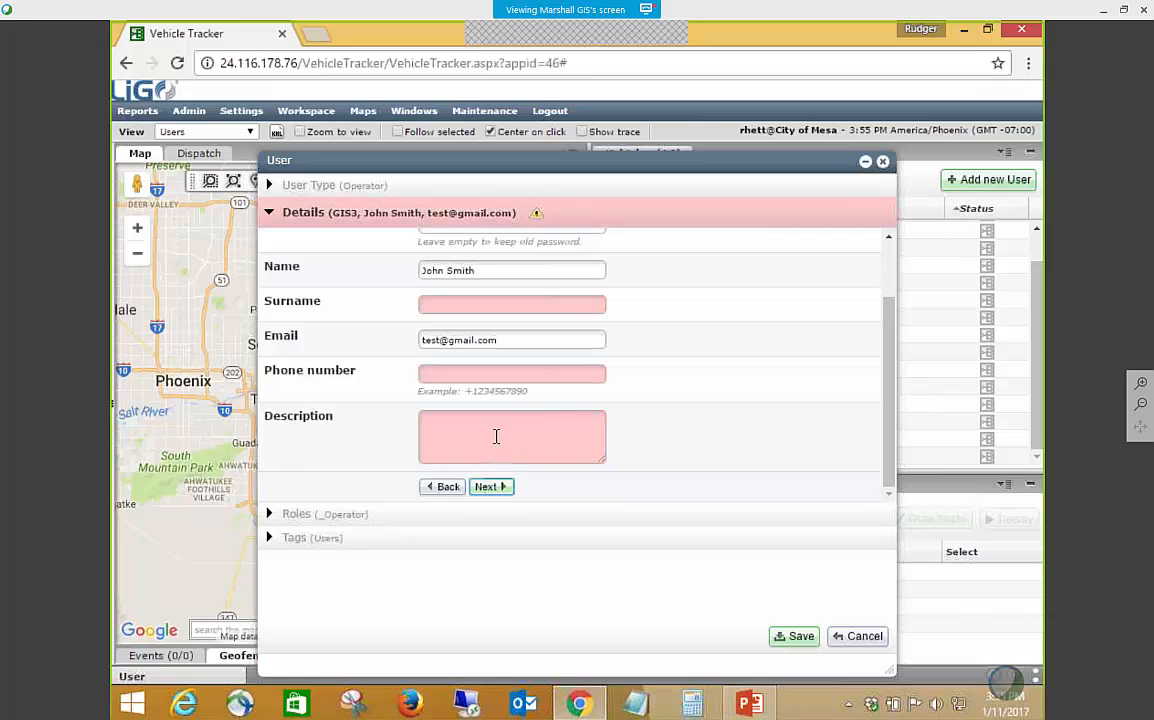
# Clear the e-mail address from the new user's details.
pyautogui.scroll(2, 503, 436)
pyautogui.click(469, 385)
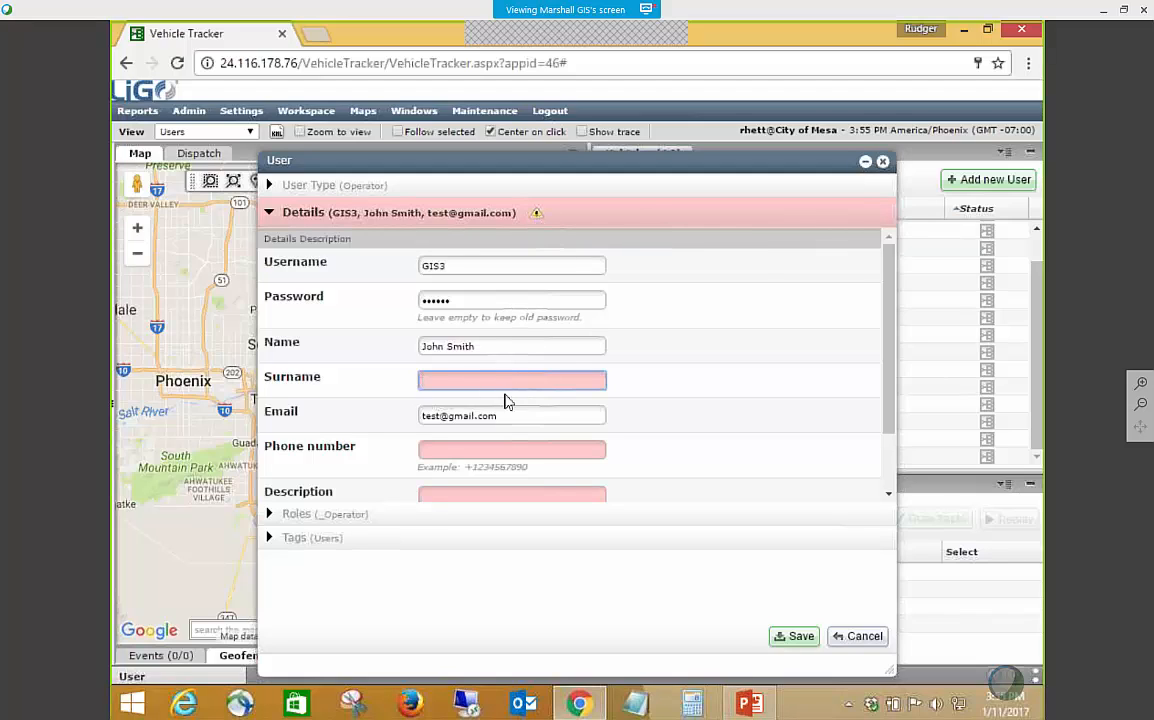
pyautogui.moveTo(517, 411); pyautogui.dragTo(407, 408)
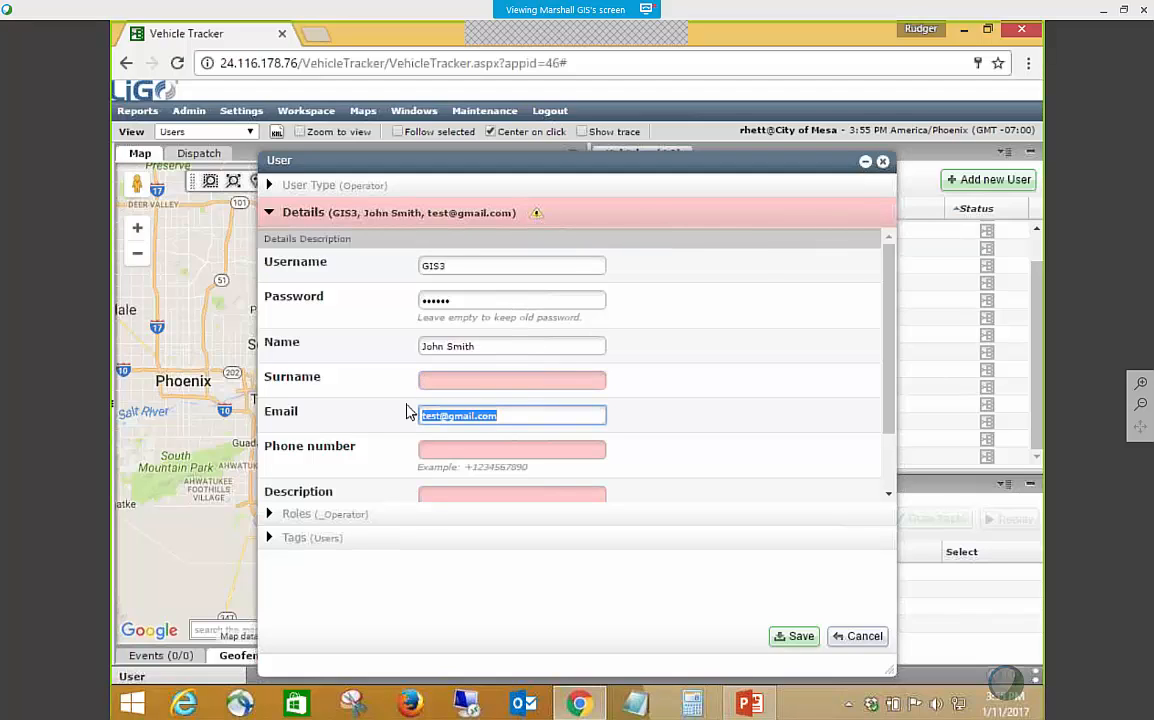
pyautogui.press('BackSpace')
pyautogui.hotkey('shift', 'Tab')
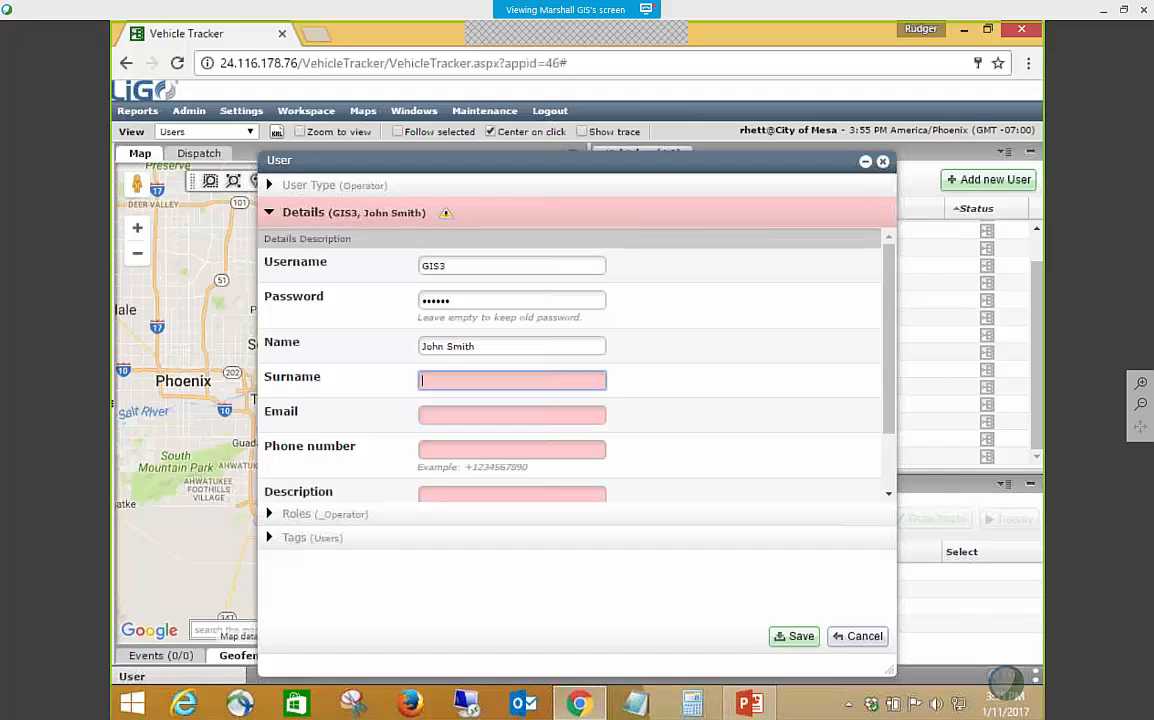
# Reduce the Name field to the first name and enter the last name in the Surname field.
pyautogui.click(477, 346)
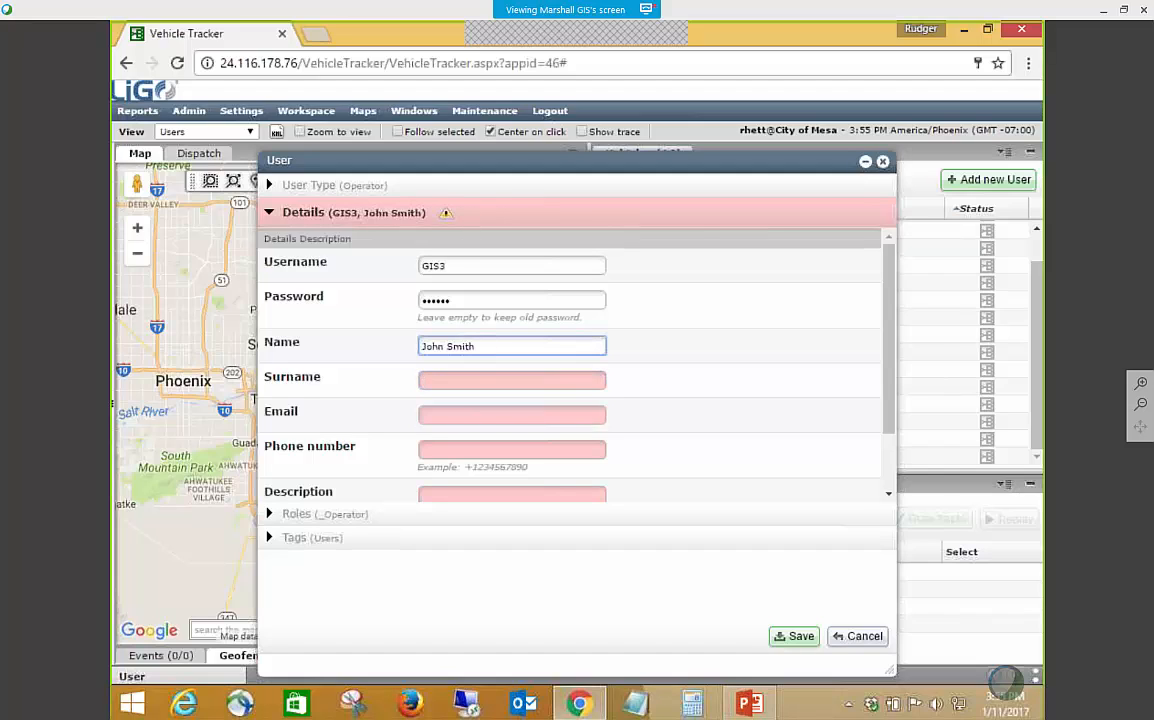
pyautogui.press('BackSpace')
pyautogui.press('BackSpace')
pyautogui.press('BackSpace')
pyautogui.press('BackSpace')
pyautogui.press('BackSpace')
pyautogui.press('BackSpace')
pyautogui.press('Tab')
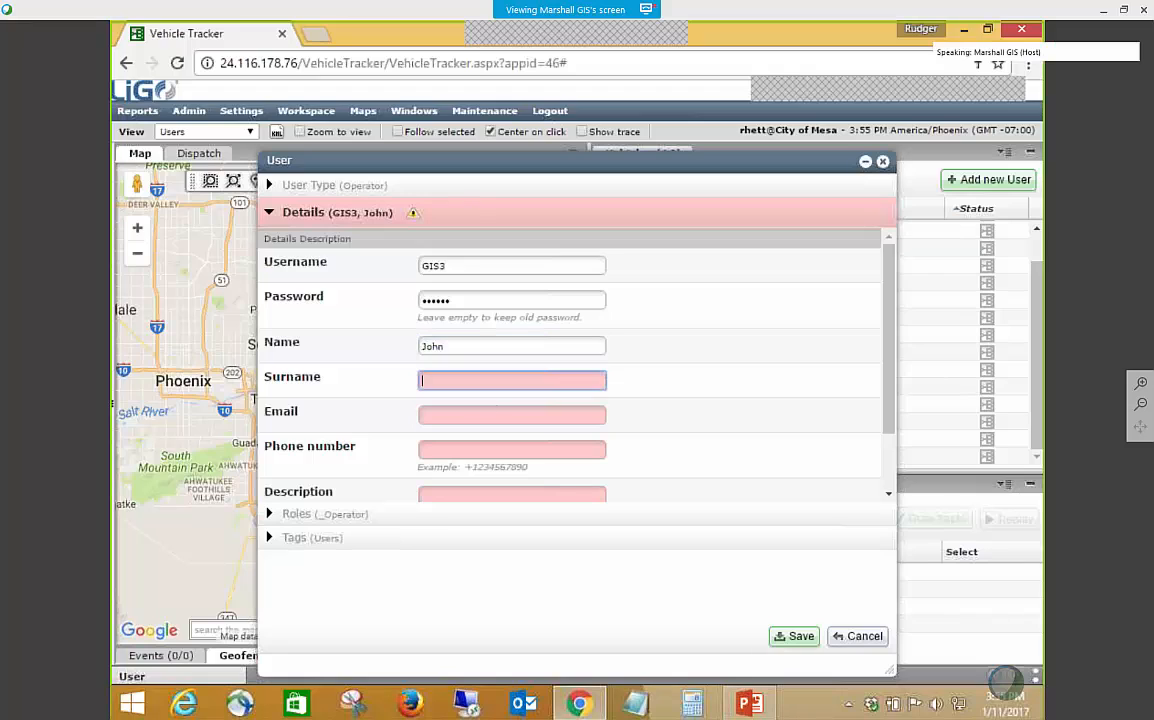
pyautogui.write('Smith')
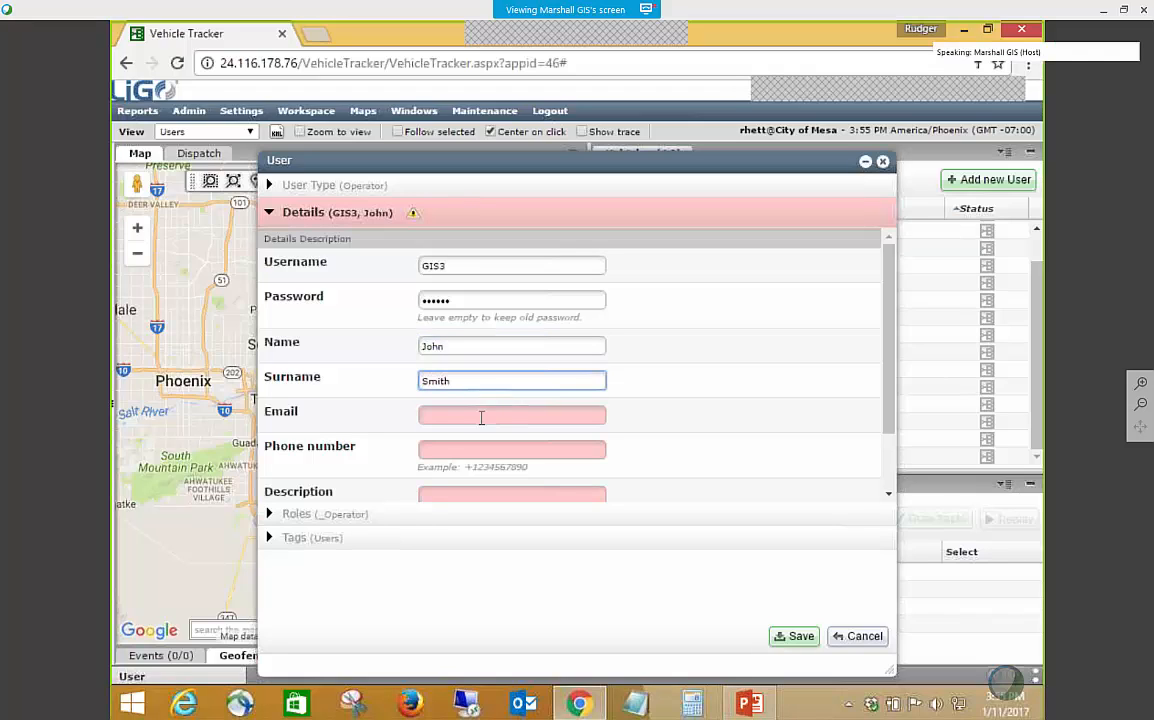
# Fill in the new user's e-mail address.
pyautogui.press('Tab')
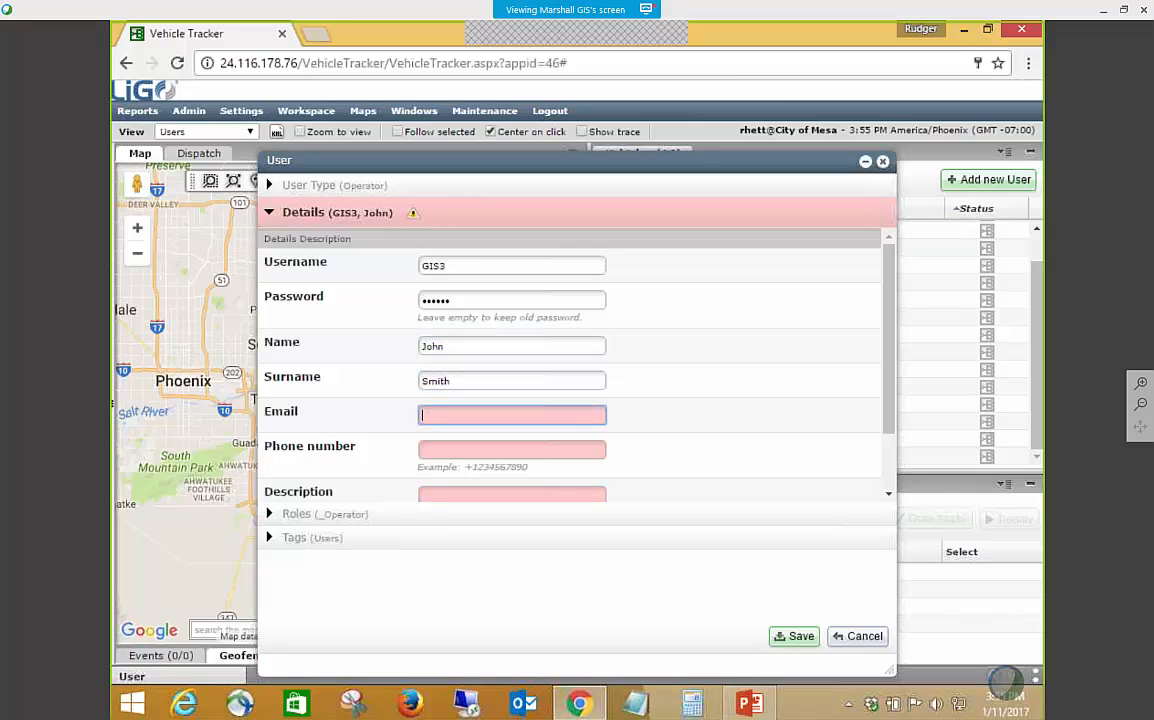
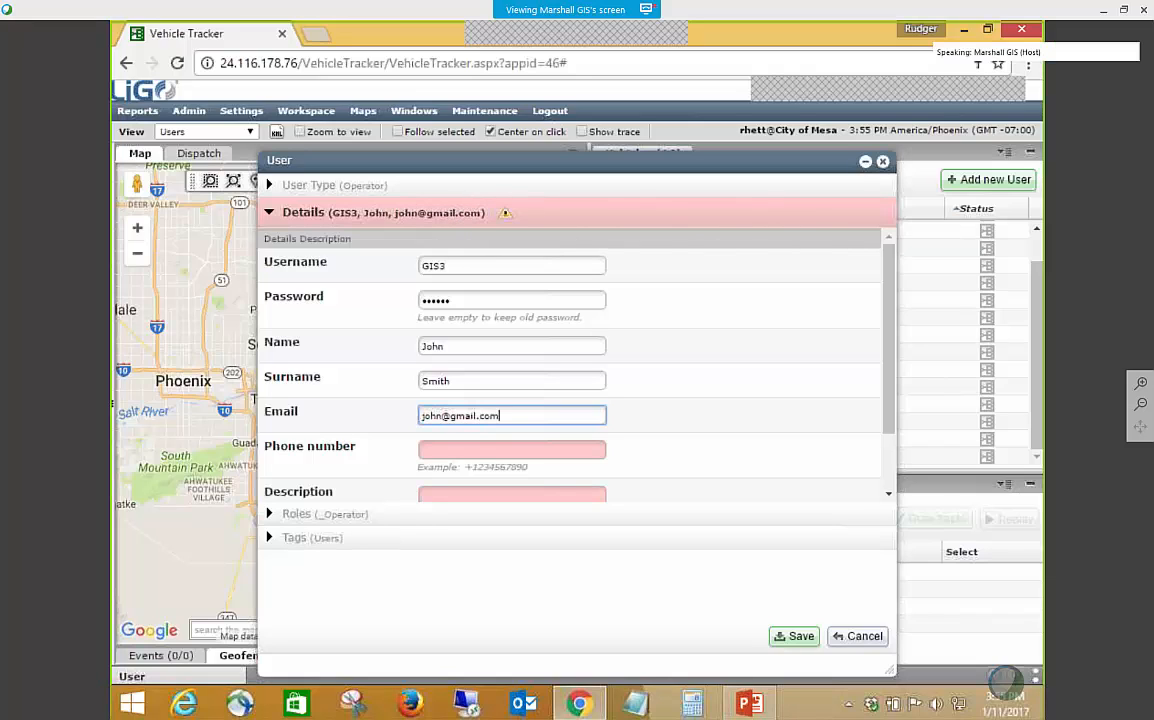
pyautogui.press('Tab')
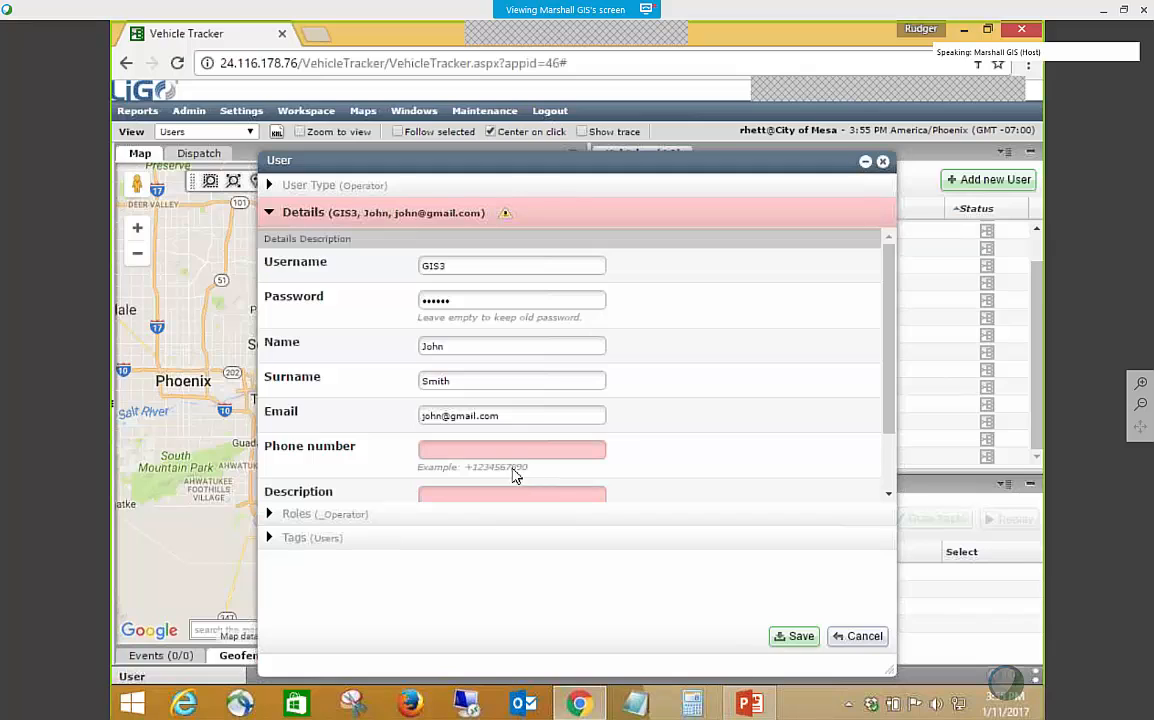
# Copy the example phone number into the Phone number field, enter a short description, and continue to the roles.
pyautogui.moveTo(527, 468); pyautogui.dragTo(466, 469)
pyautogui.hotkey('ctrl', 'c')
pyautogui.click(488, 451)
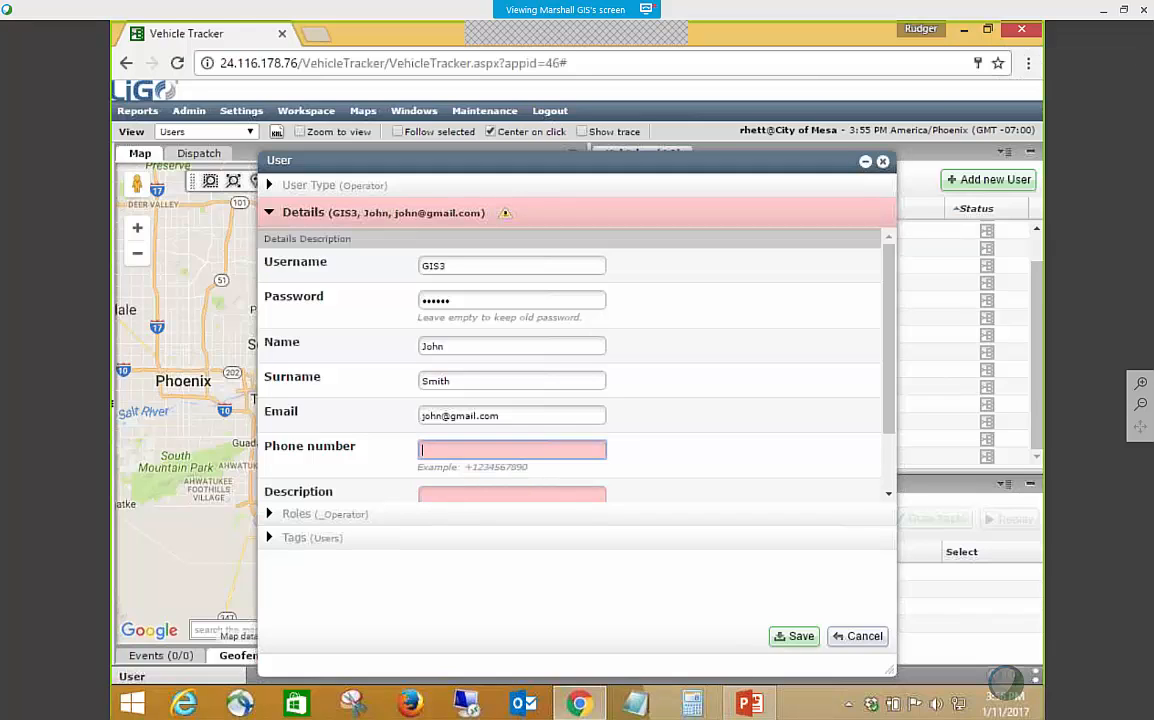
pyautogui.hotkey('ctrl', 'v')
pyautogui.press('Tab')
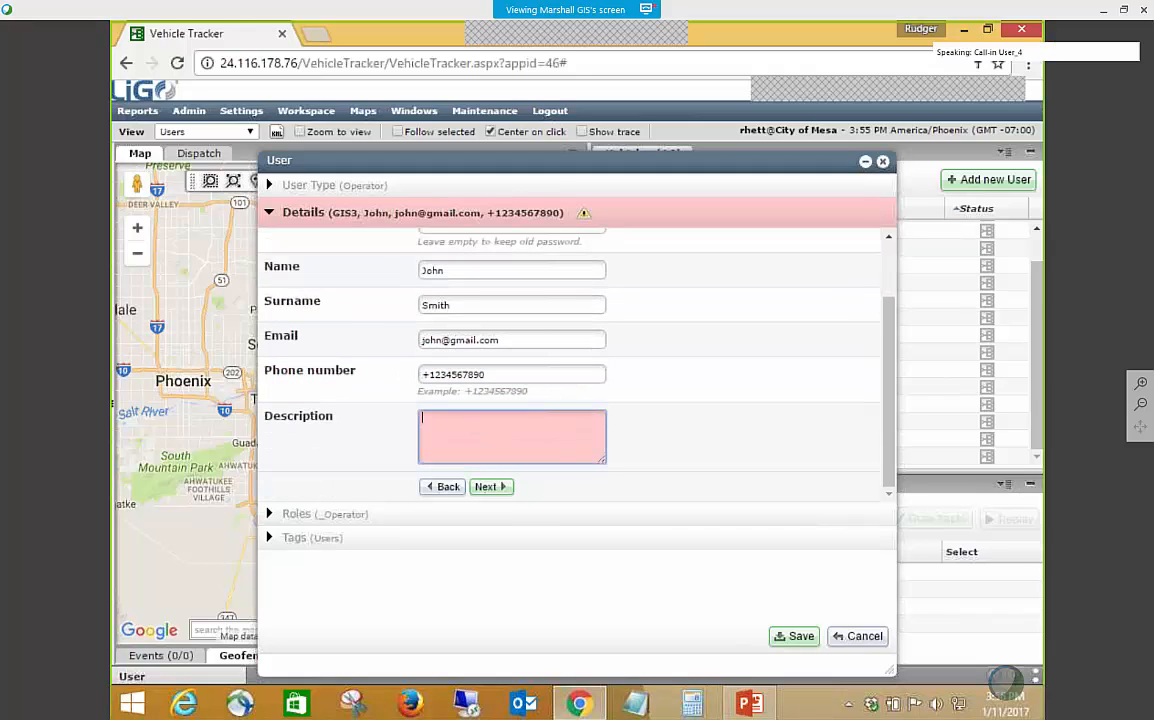
pyautogui.write('test')
pyautogui.click(489, 487)
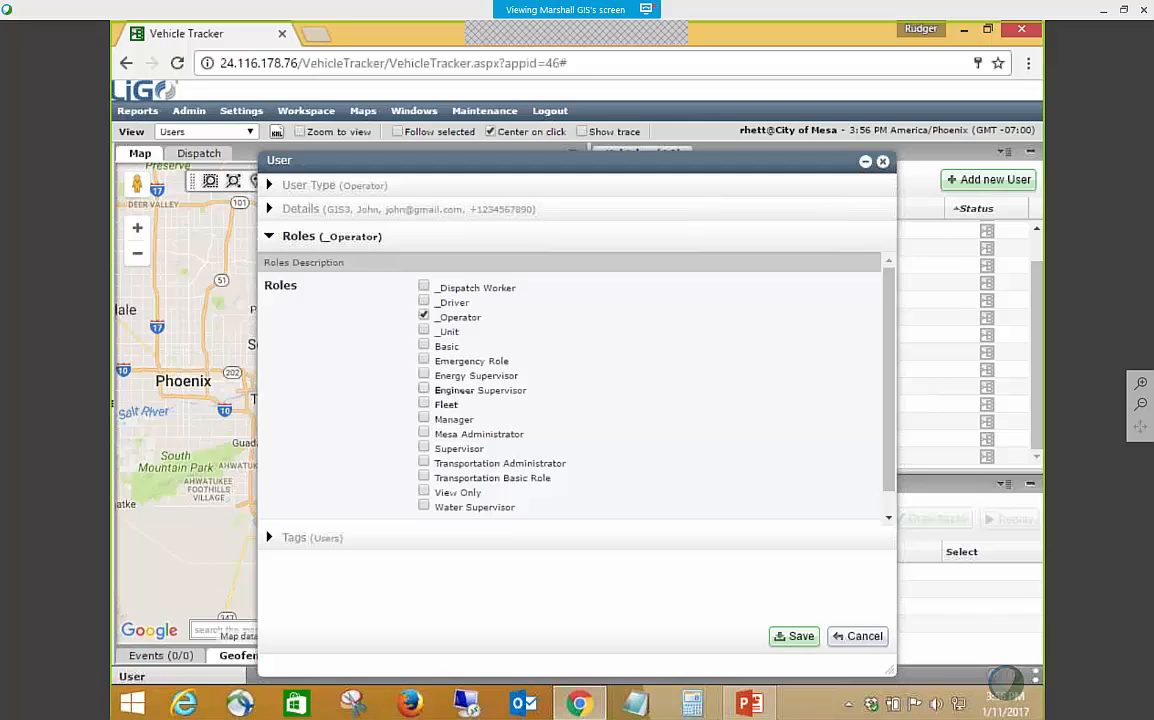
# Keep the _Operator role and the Users tag for the new user and save the account.
pyautogui.scroll(-1, 484, 372)
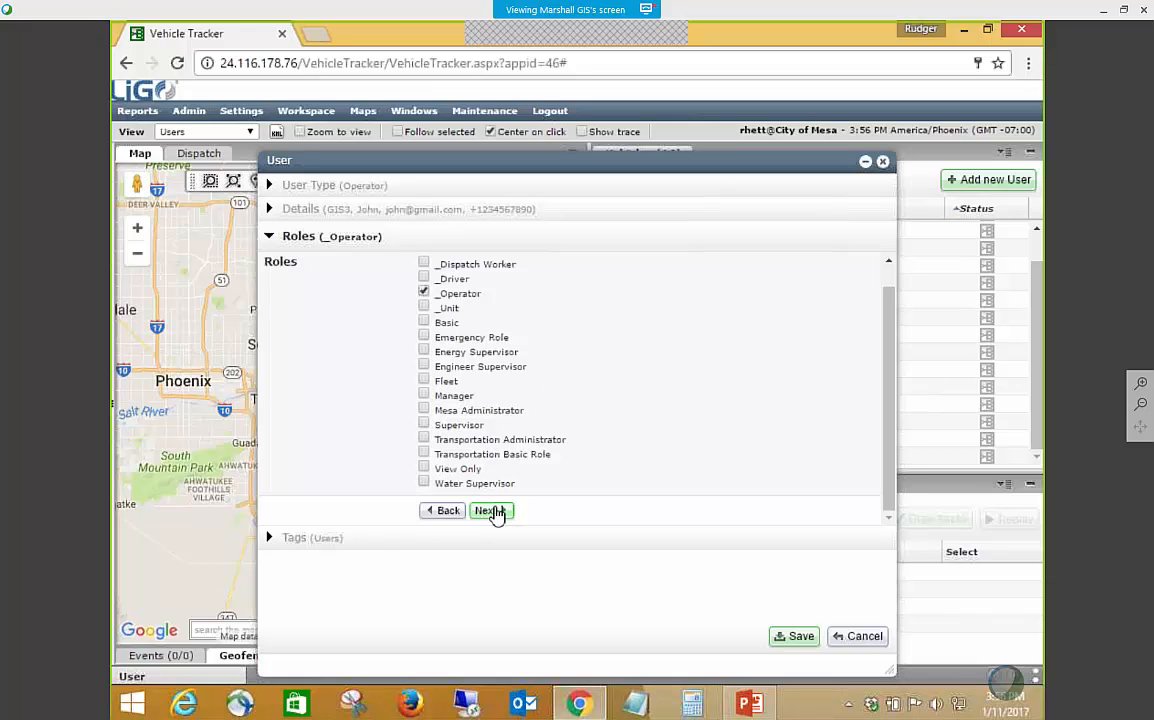
pyautogui.click(493, 512)
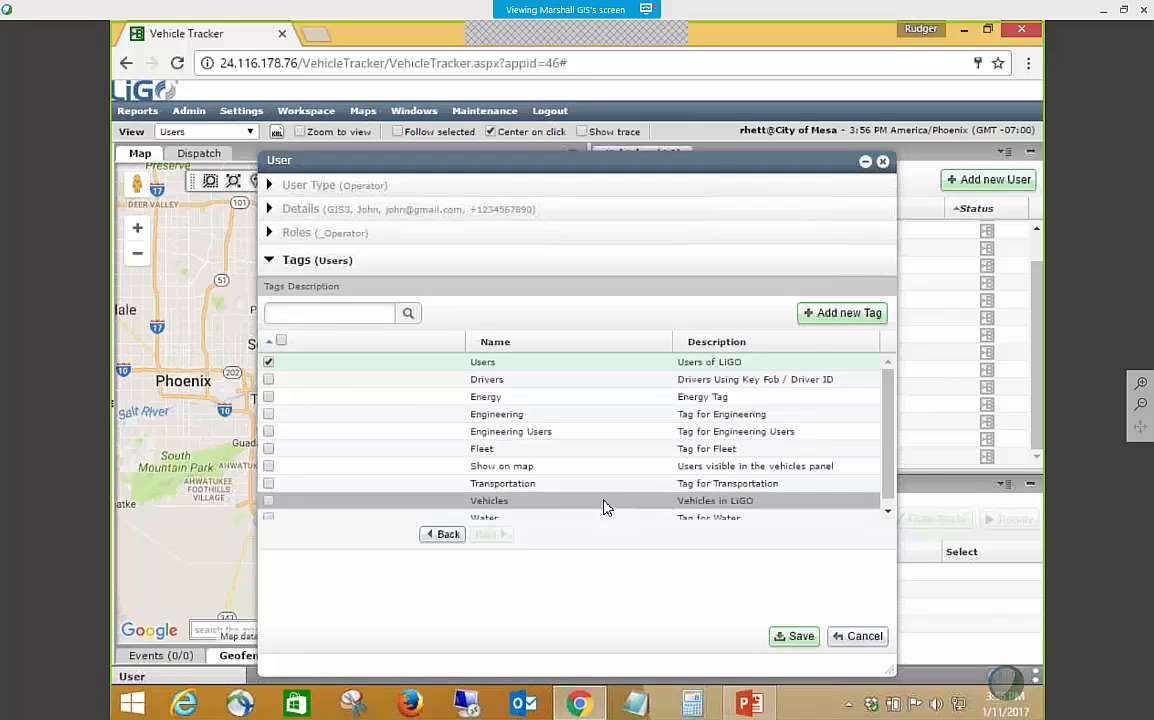
pyautogui.scroll(-1, 603, 508)
pyautogui.click(793, 637)
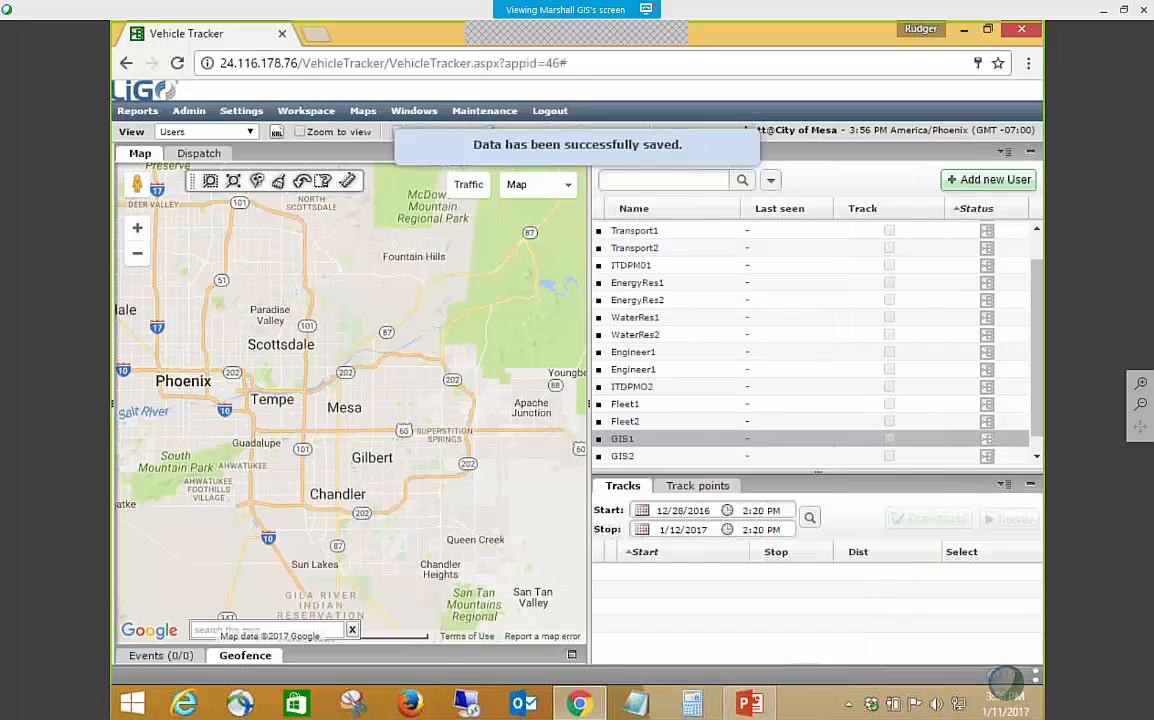
# Open the newly created user at the end of the Users list for editing and delete the account.
pyautogui.scroll(-1, 772, 330)
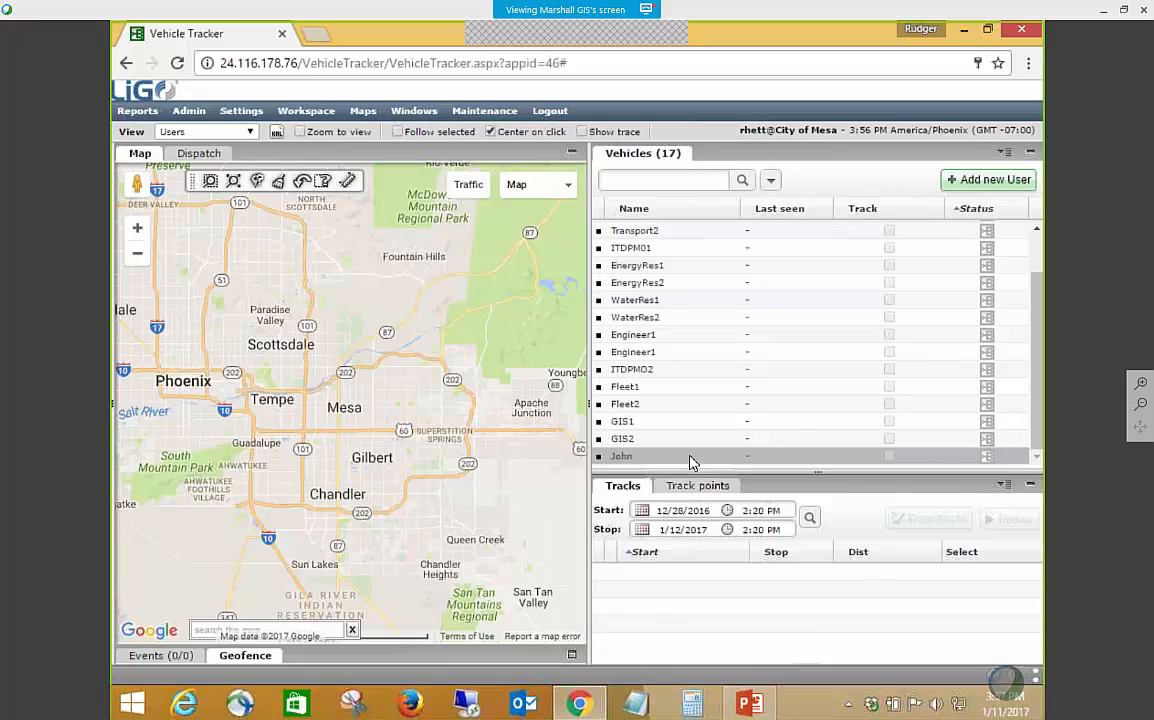
pyautogui.rightClick(689, 462)
pyautogui.click(662, 463)
pyautogui.rightClick(659, 464)
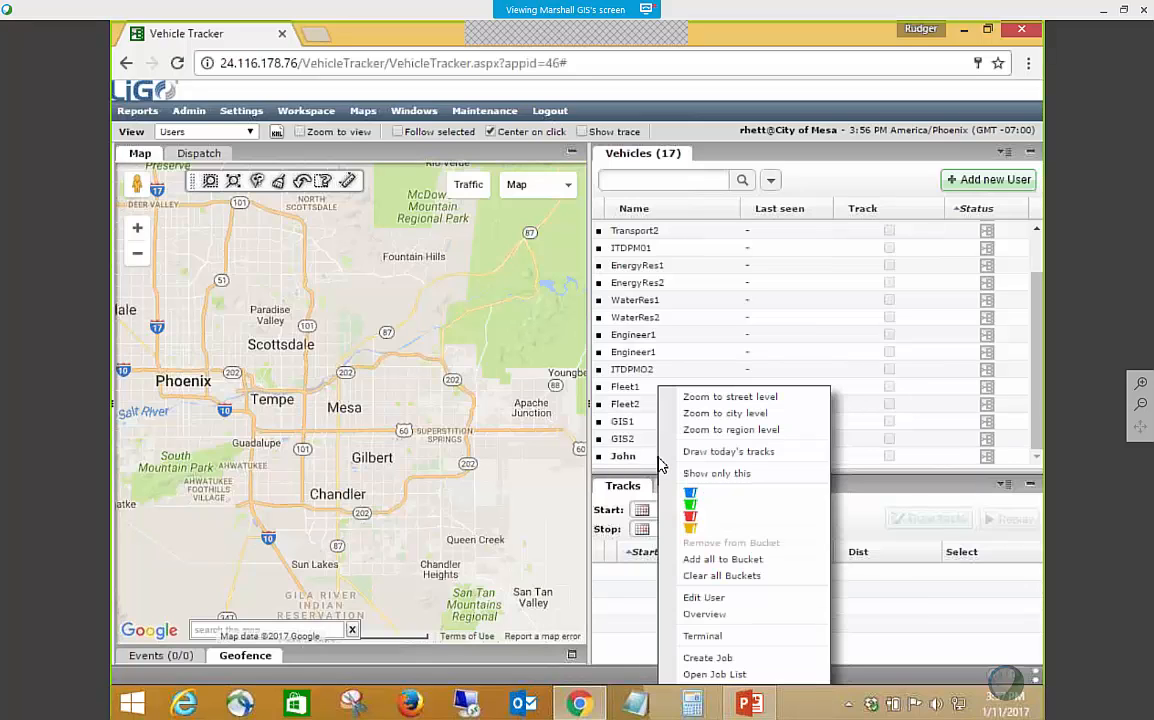
pyautogui.click(706, 597)
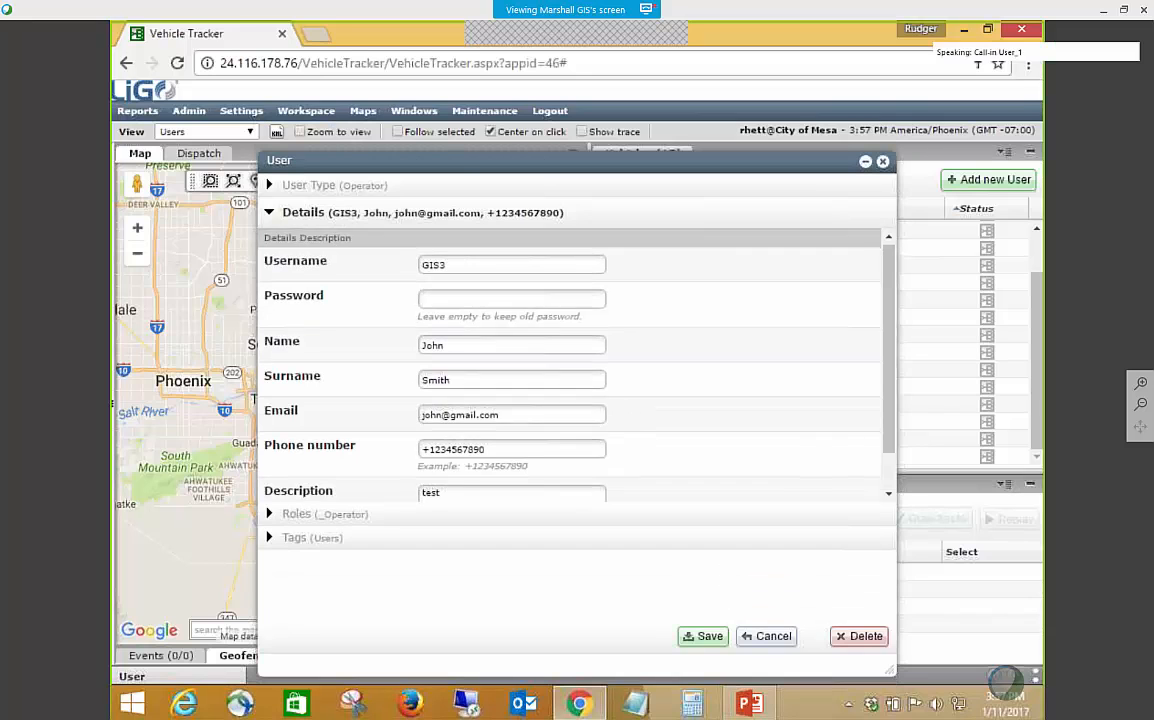
pyautogui.scroll(-1, 523, 376)
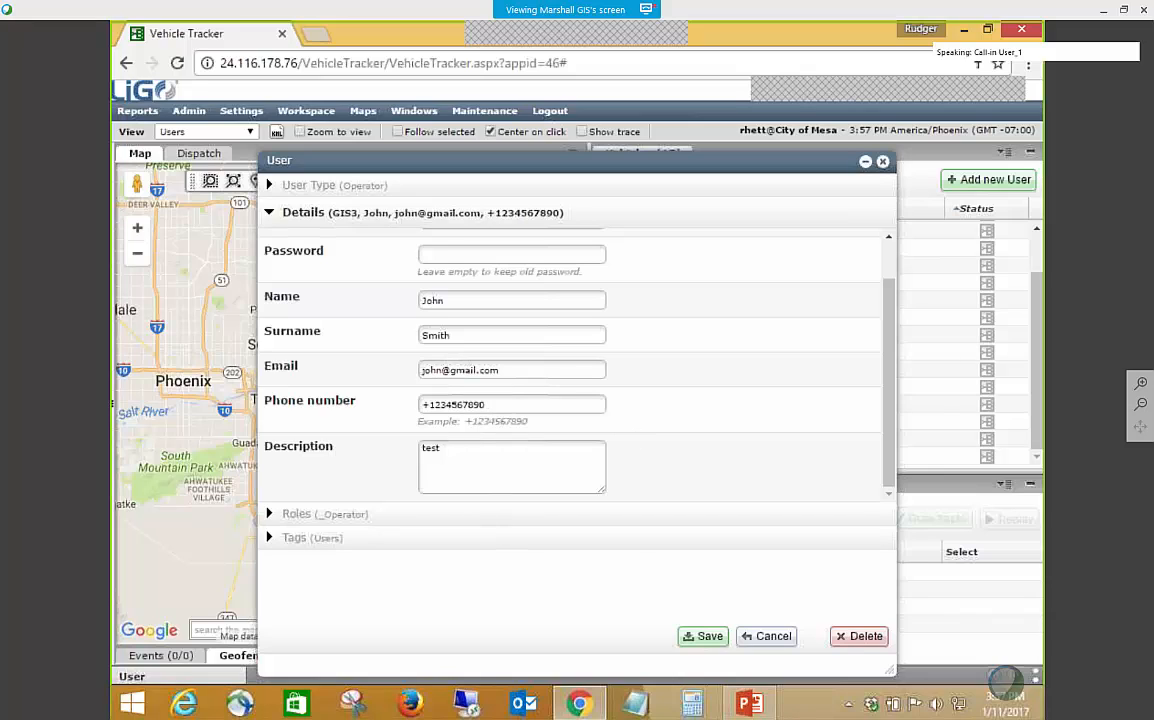
pyautogui.click(861, 641)
pyautogui.click(644, 404)
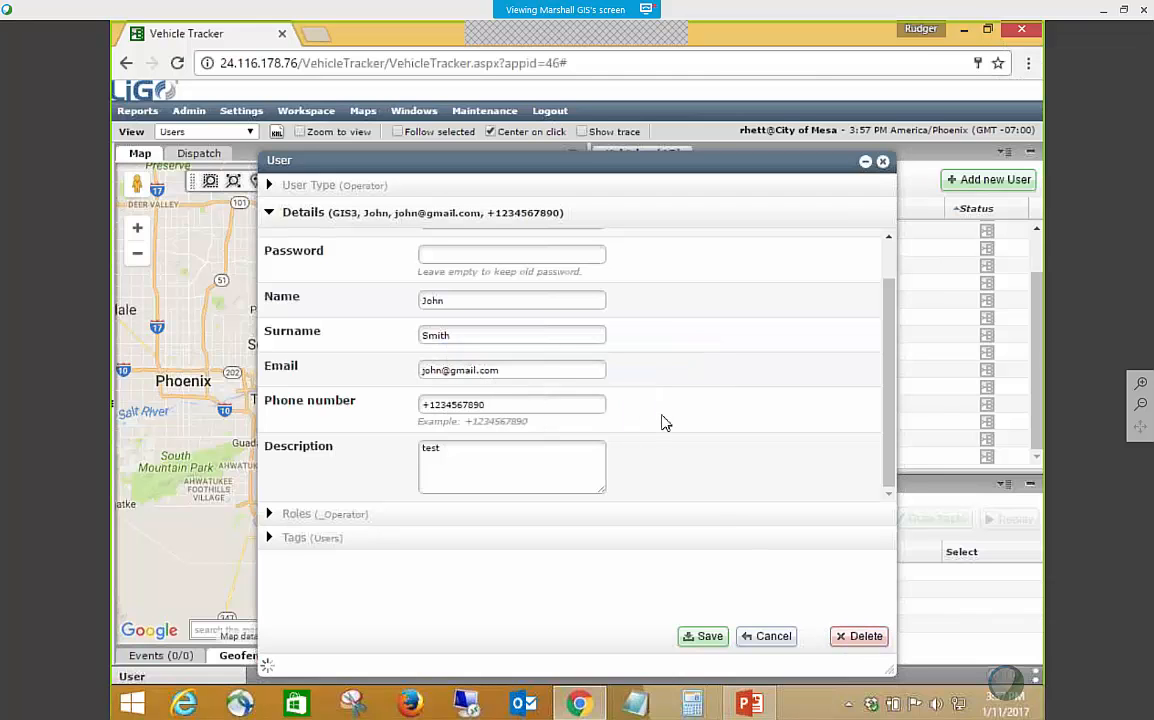
pyautogui.scroll(-2, 760, 460)
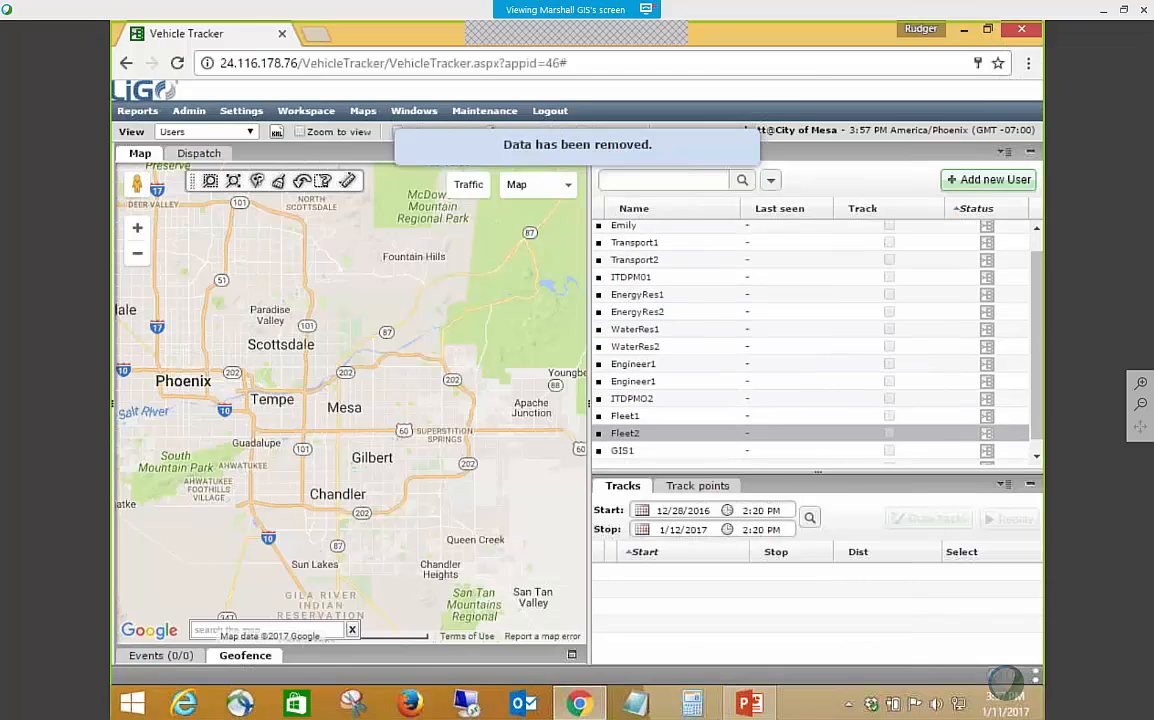
pyautogui.scroll(2, 768, 399)
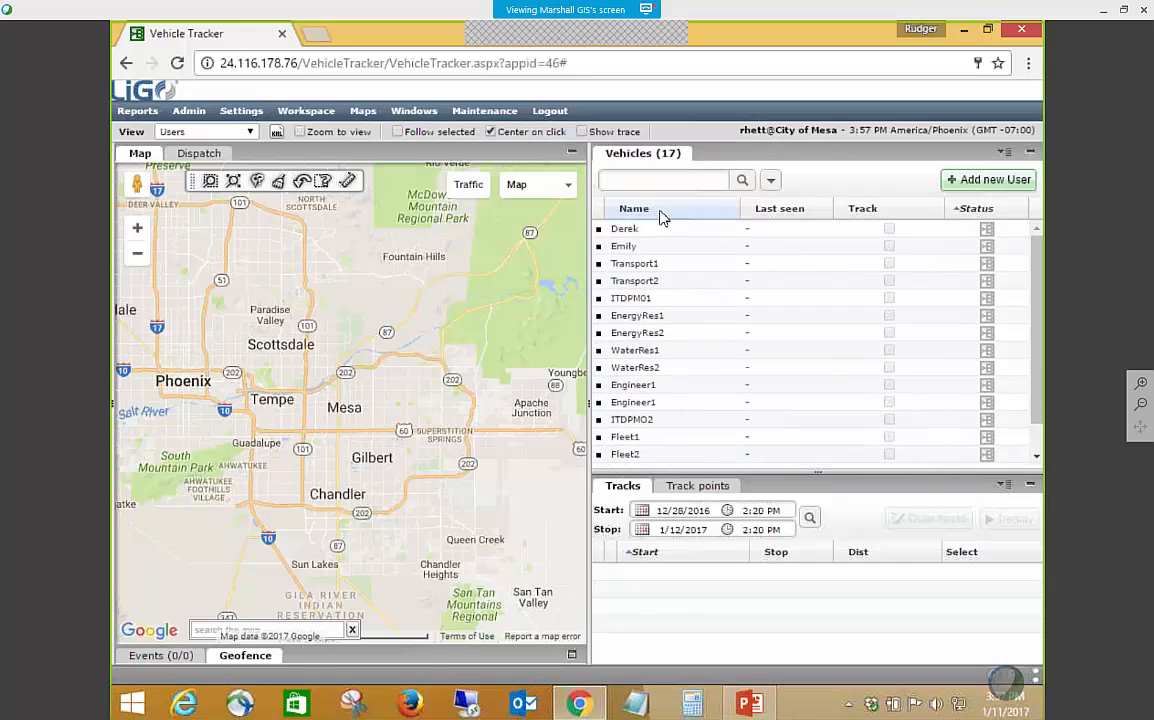
# Switch the view to Engineering and search the vehicle list for 859.
pyautogui.click(249, 131)
pyautogui.click(190, 194)
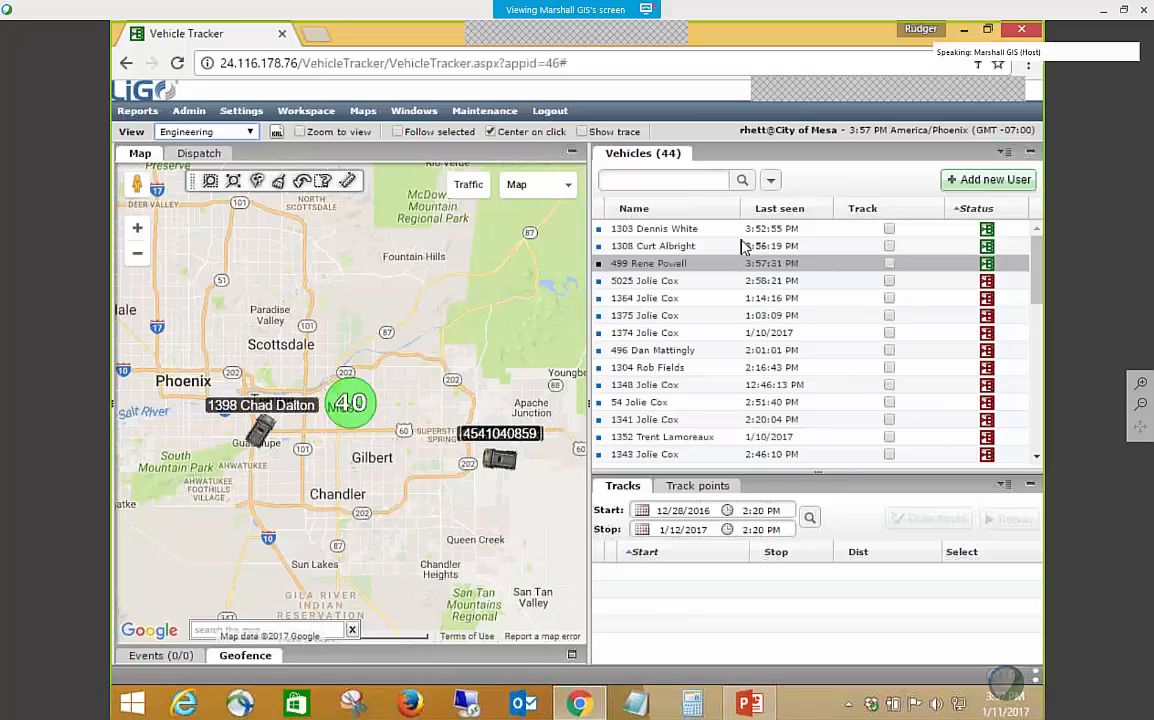
pyautogui.click(683, 182)
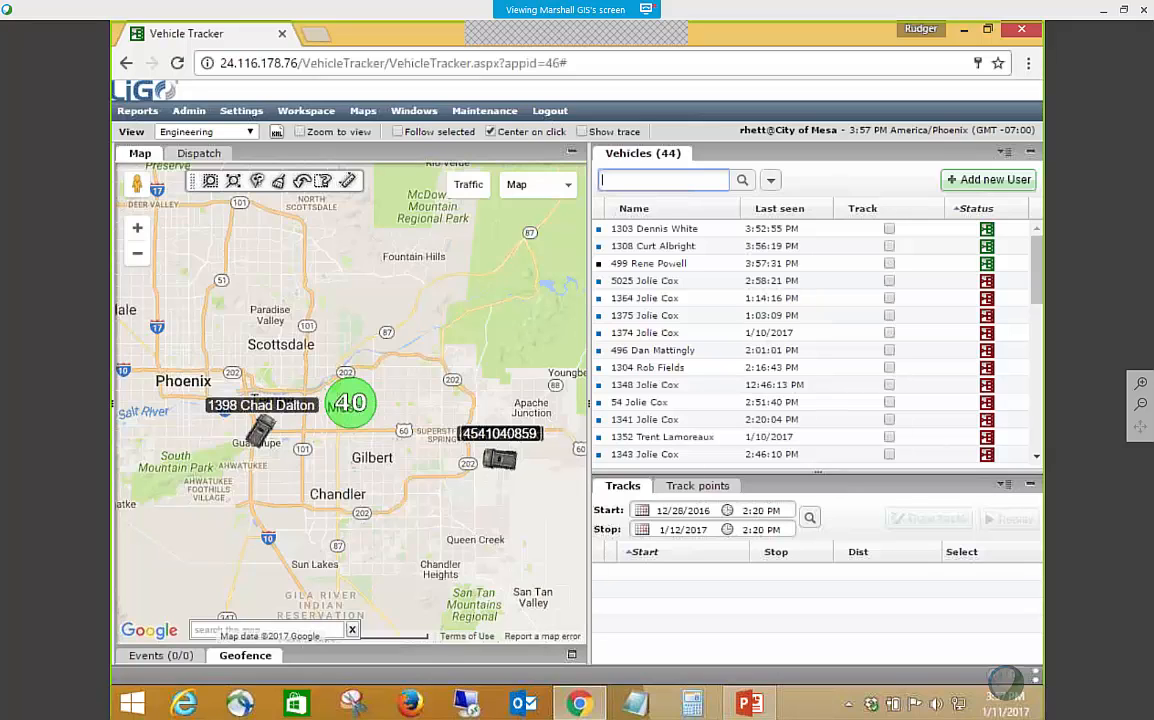
pyautogui.write('8')
pyautogui.write('55')
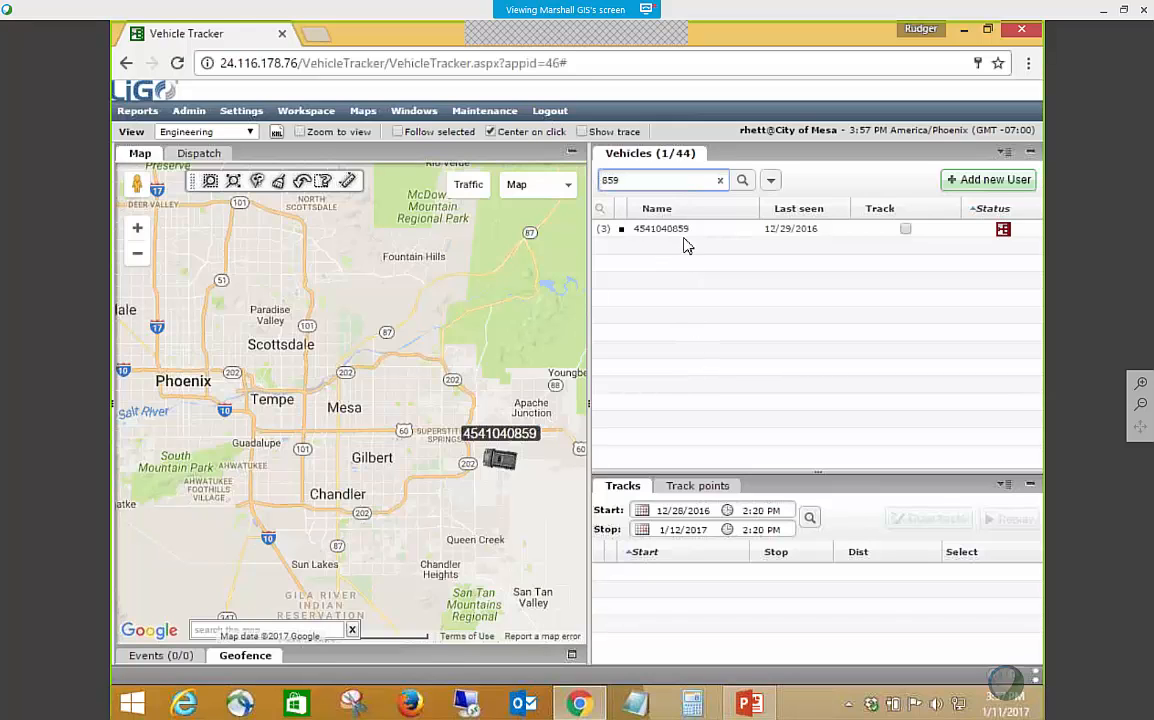
# Edit the matching vehicle's user record and set its Name to 495 followed by the driver's full name.
pyautogui.click(650, 228)
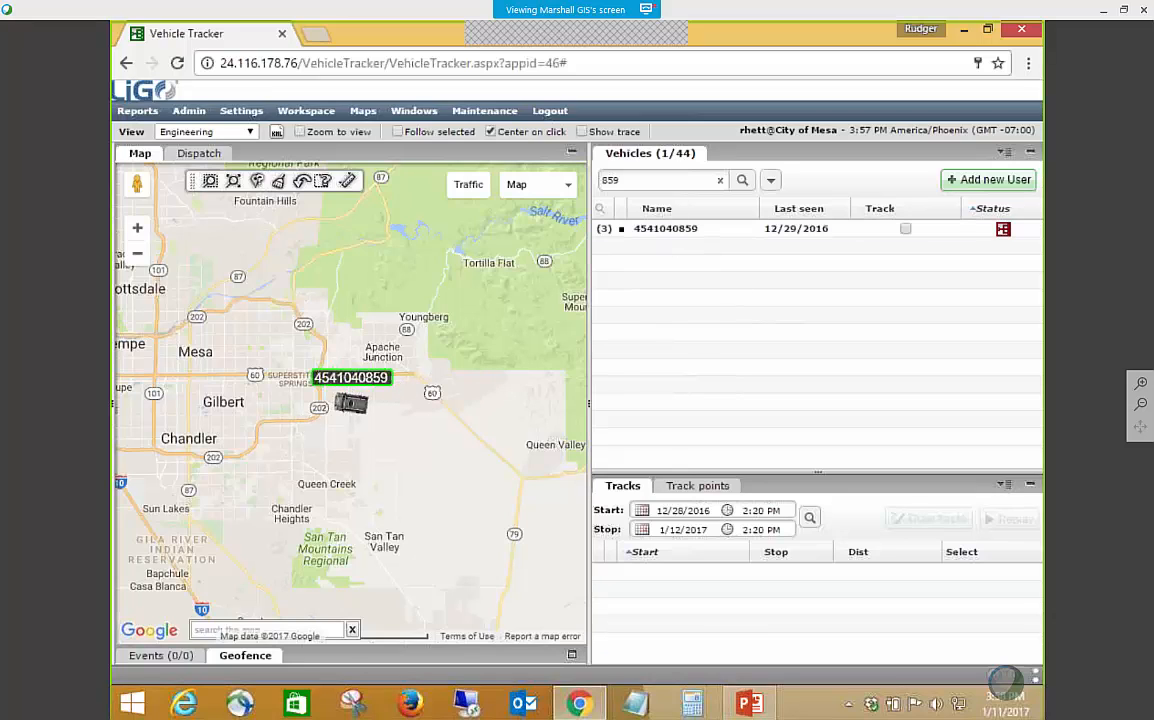
pyautogui.rightClick(676, 231)
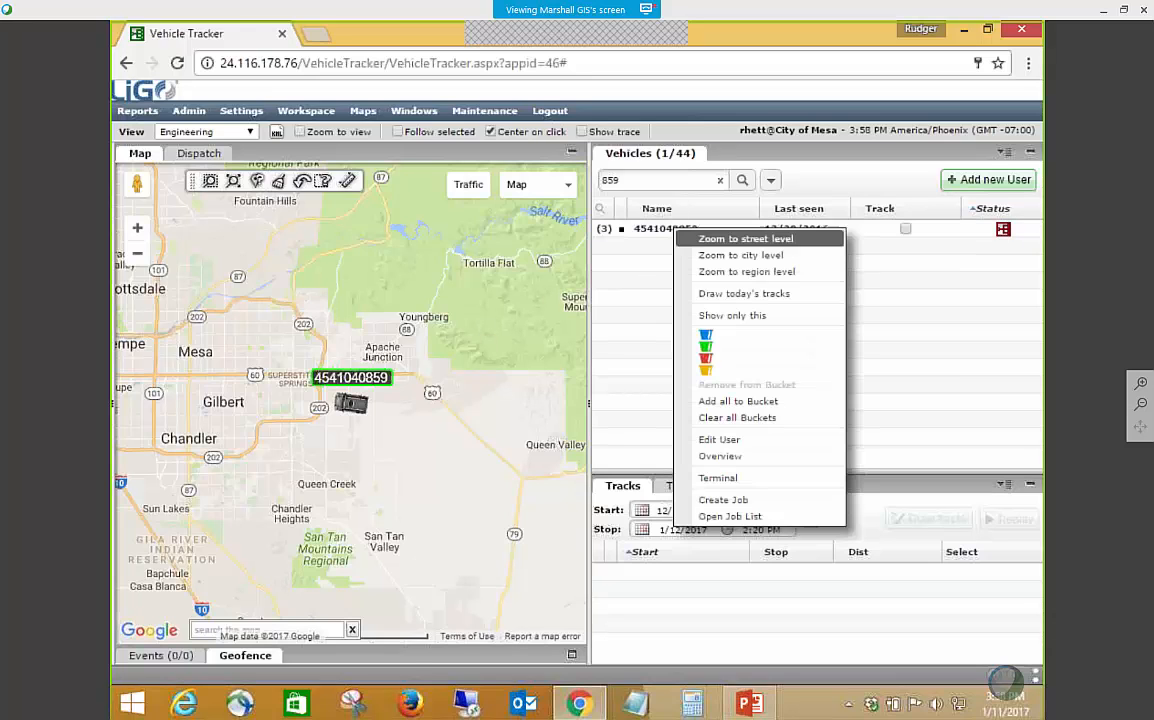
pyautogui.click(718, 441)
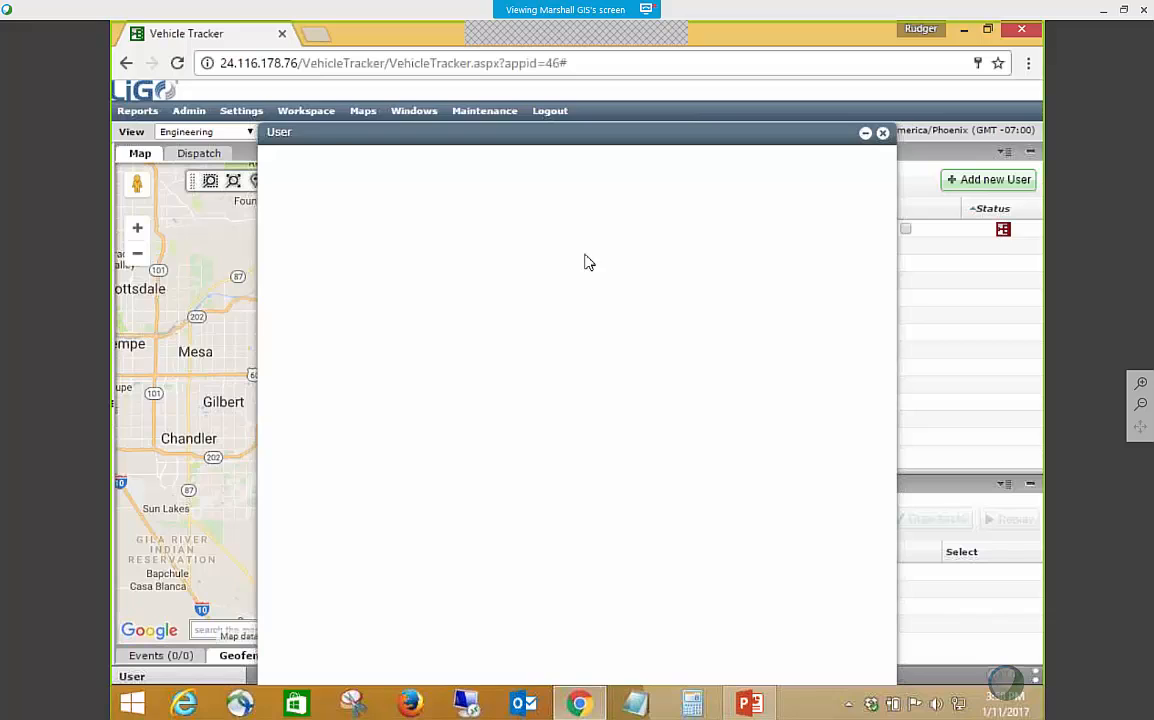
pyautogui.doubleClick(509, 297)
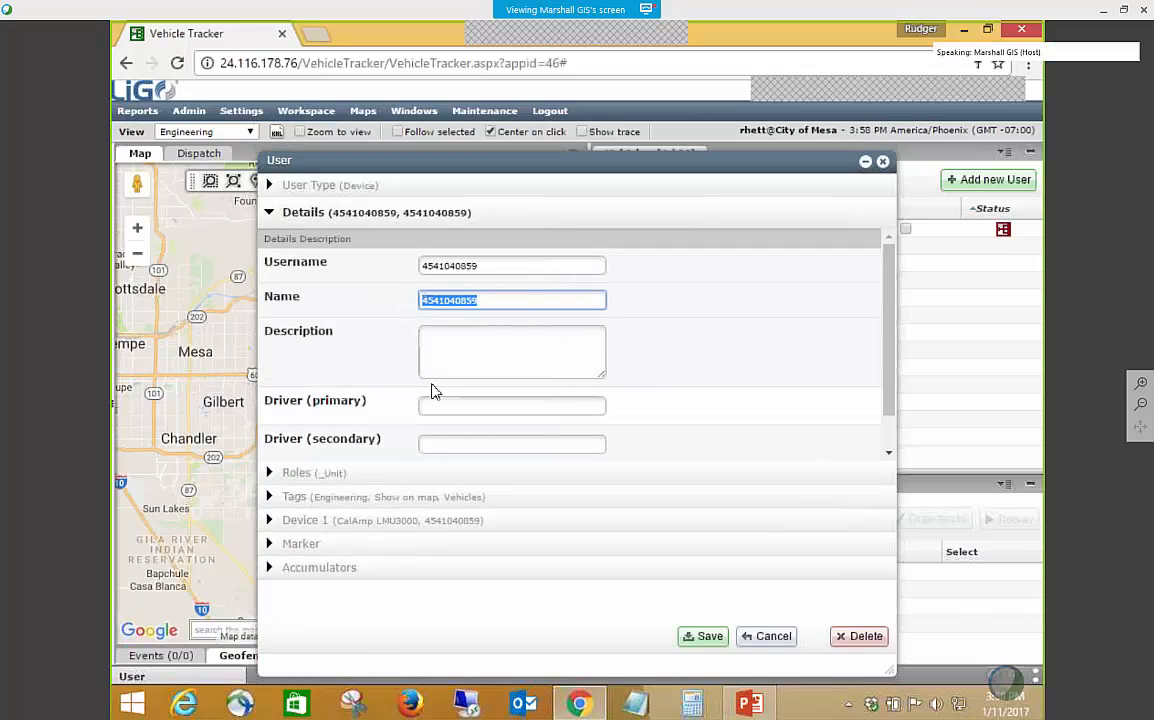
pyautogui.write('49')
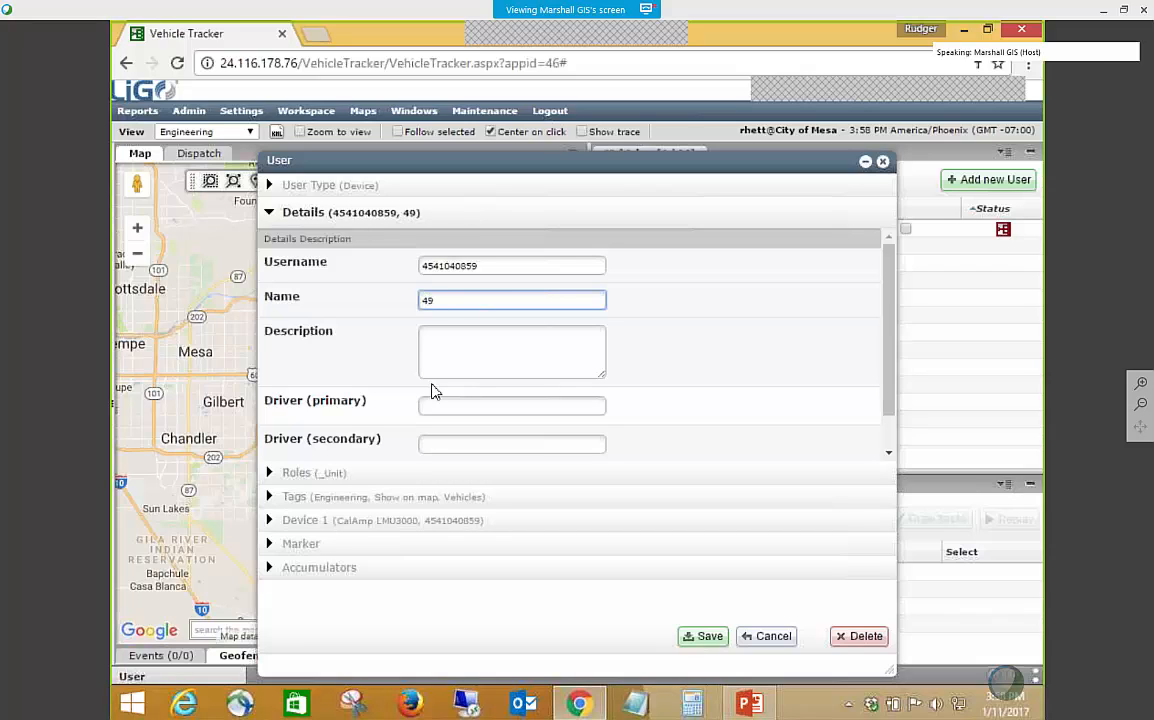
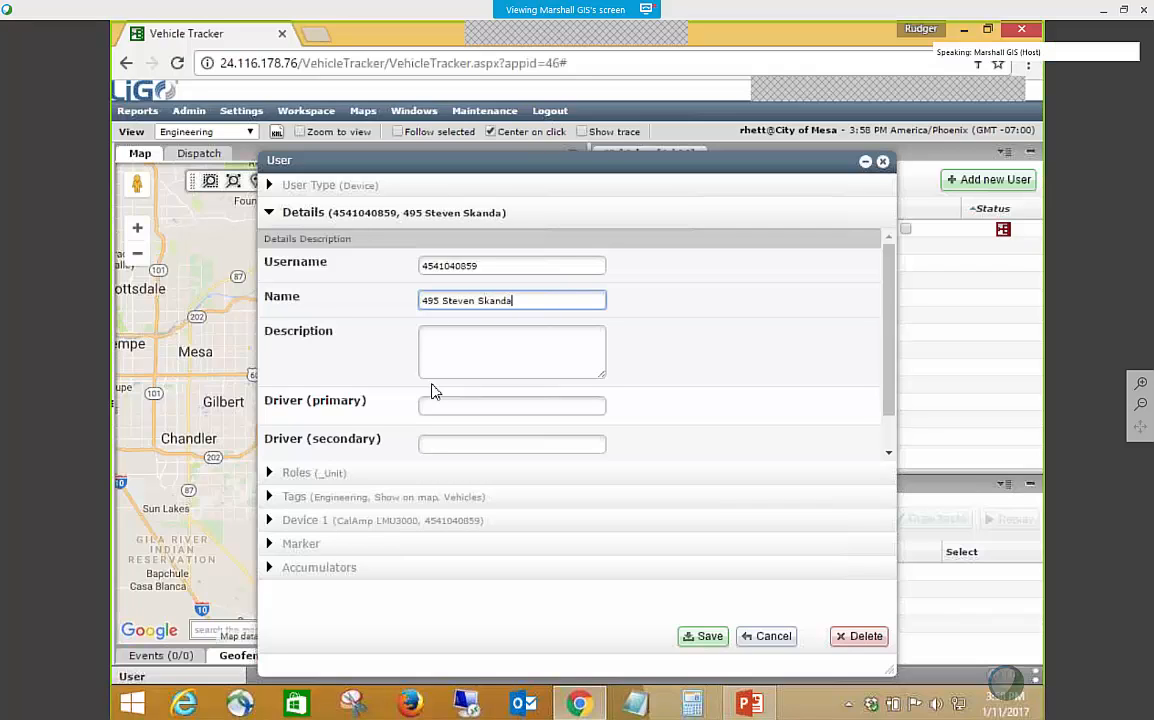
pyautogui.click(505, 356)
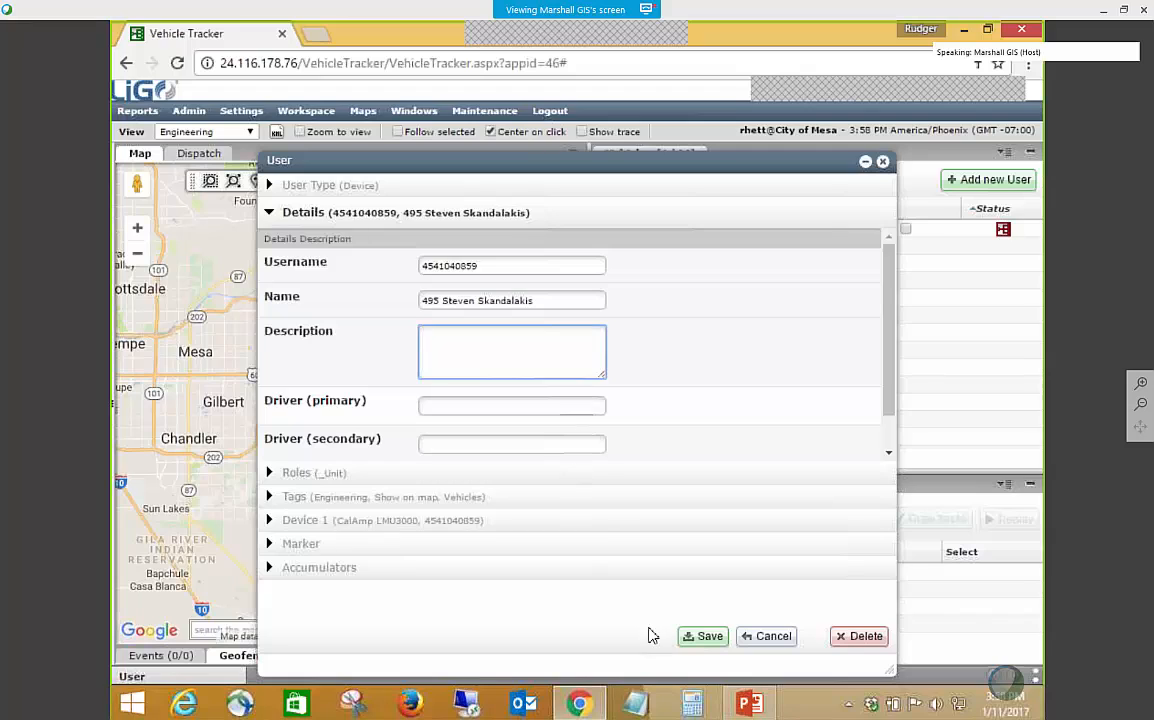
pyautogui.click(707, 637)
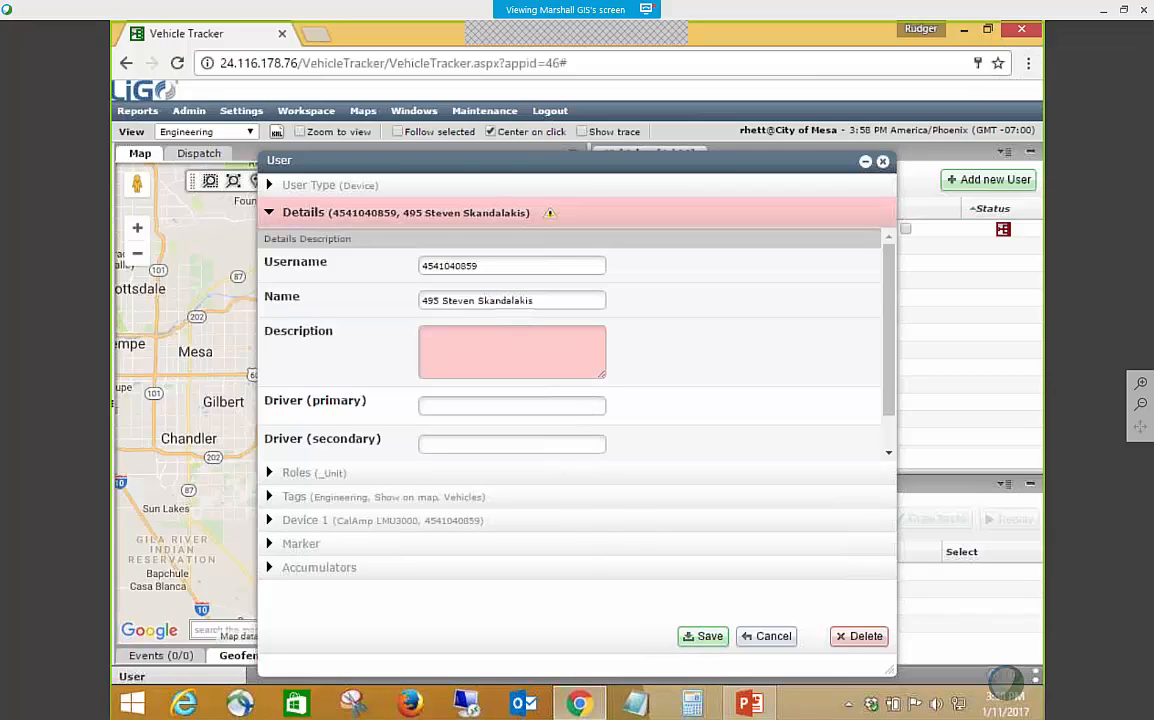
pyautogui.write('teset')
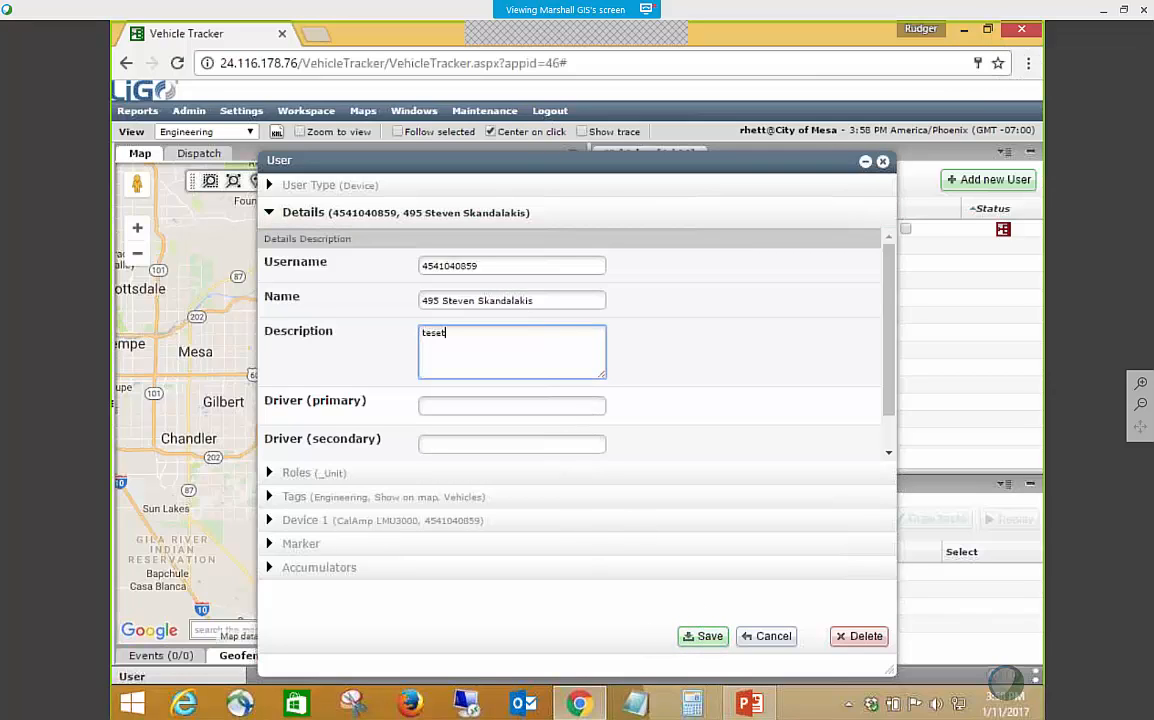
pyautogui.press('BackSpace')
pyautogui.press('BackSpace')
pyautogui.press('BackSpace')
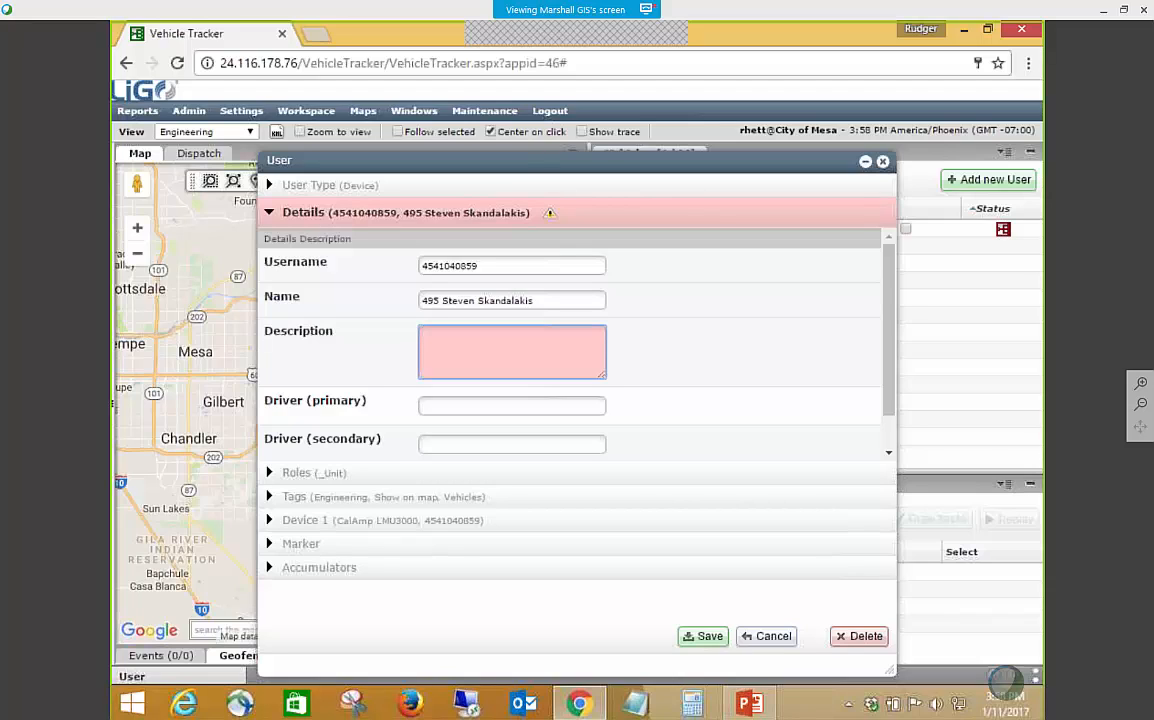
# Enter Engineering as the vehicle's description and save the record.
pyautogui.write('Engi')
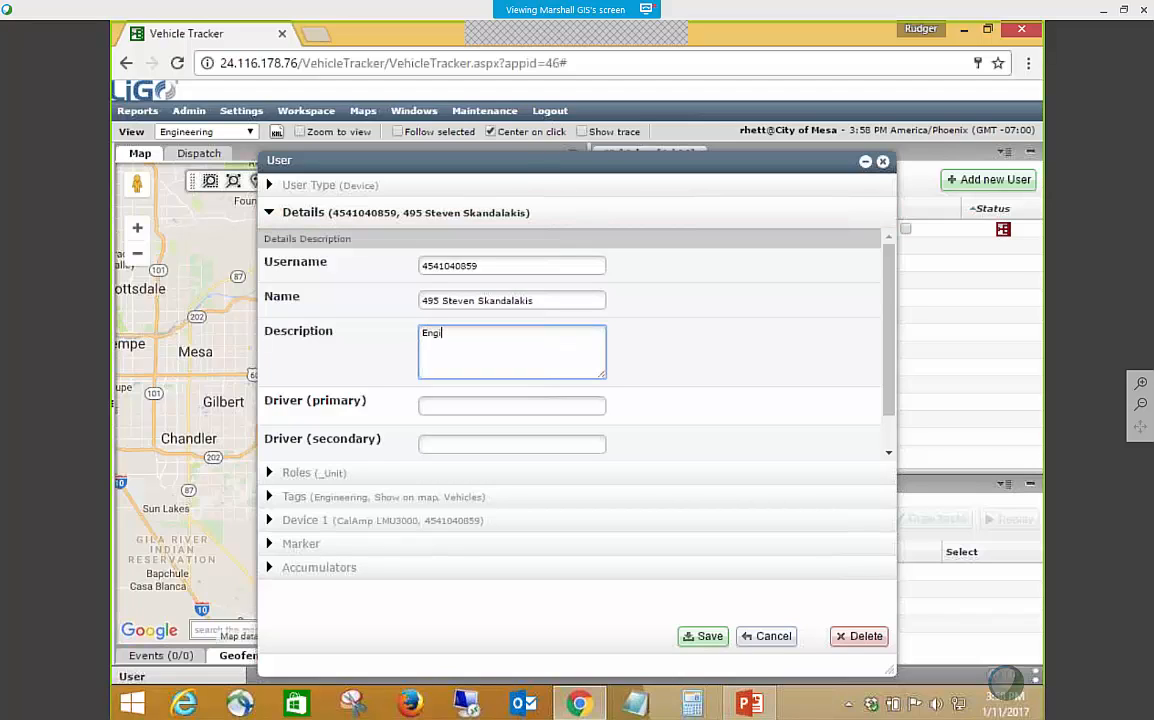
pyautogui.write('neering')
pyautogui.click(713, 637)
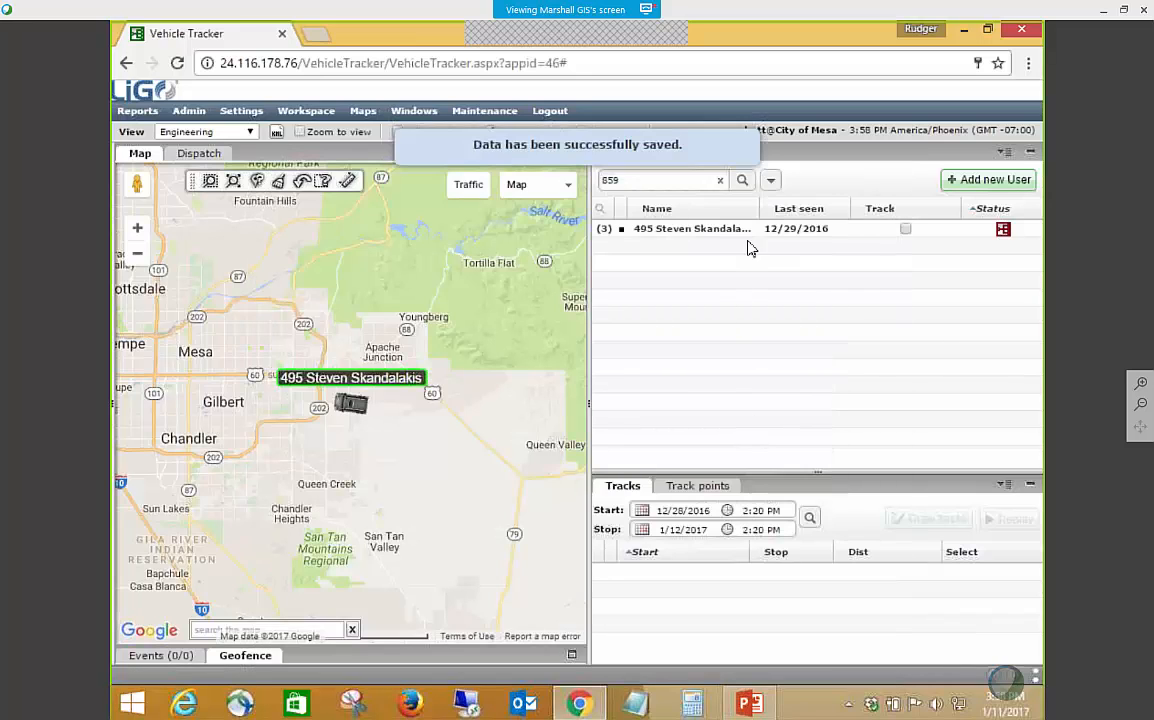
# Widen the Name column to fit the full vehicle name and search the vehicle list for 8808.
pyautogui.moveTo(757, 208); pyautogui.dragTo(795, 212)
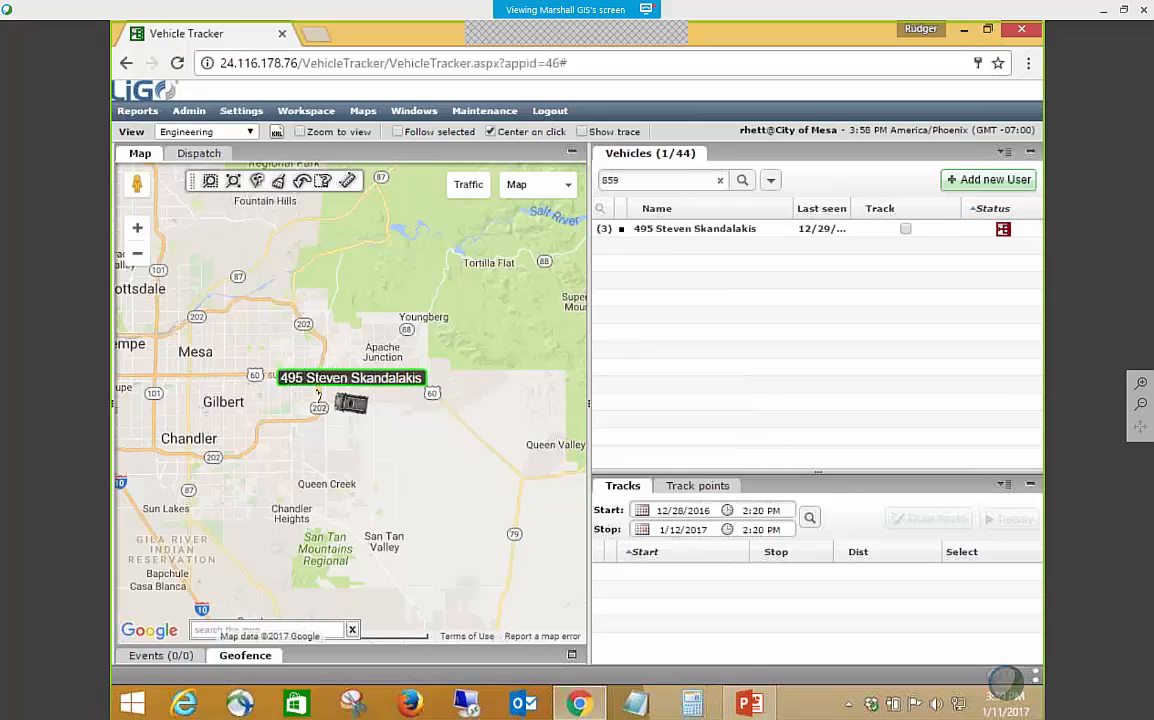
pyautogui.doubleClick(608, 180)
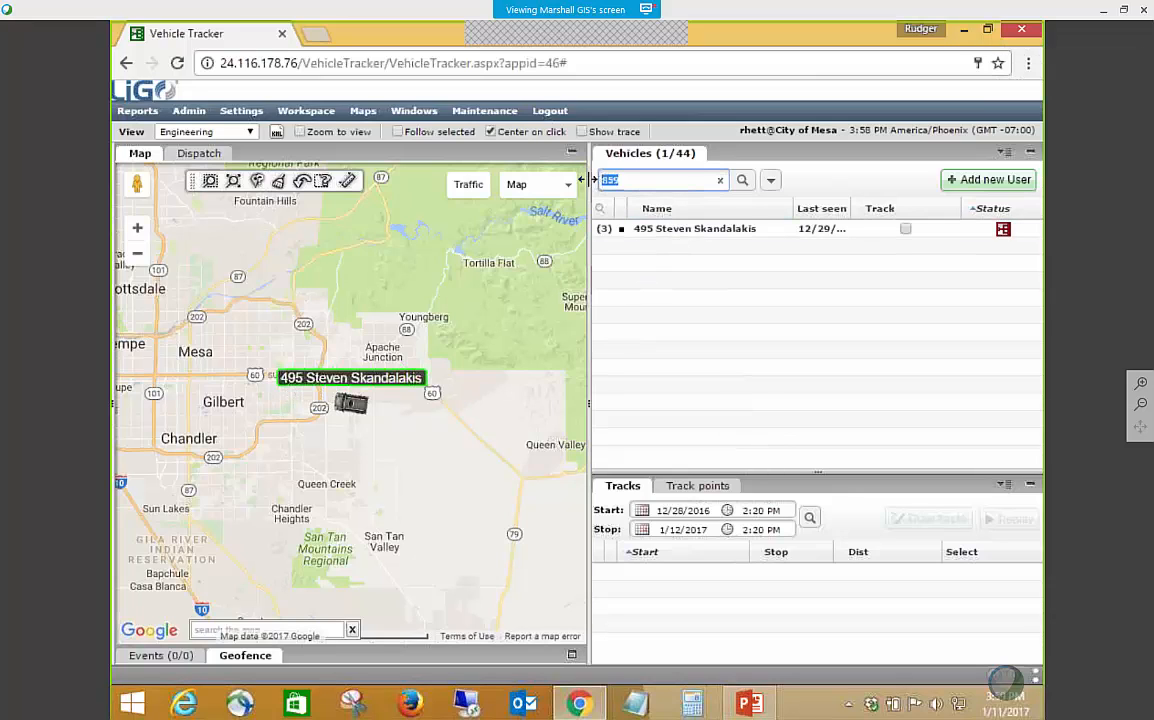
pyautogui.write('8808')
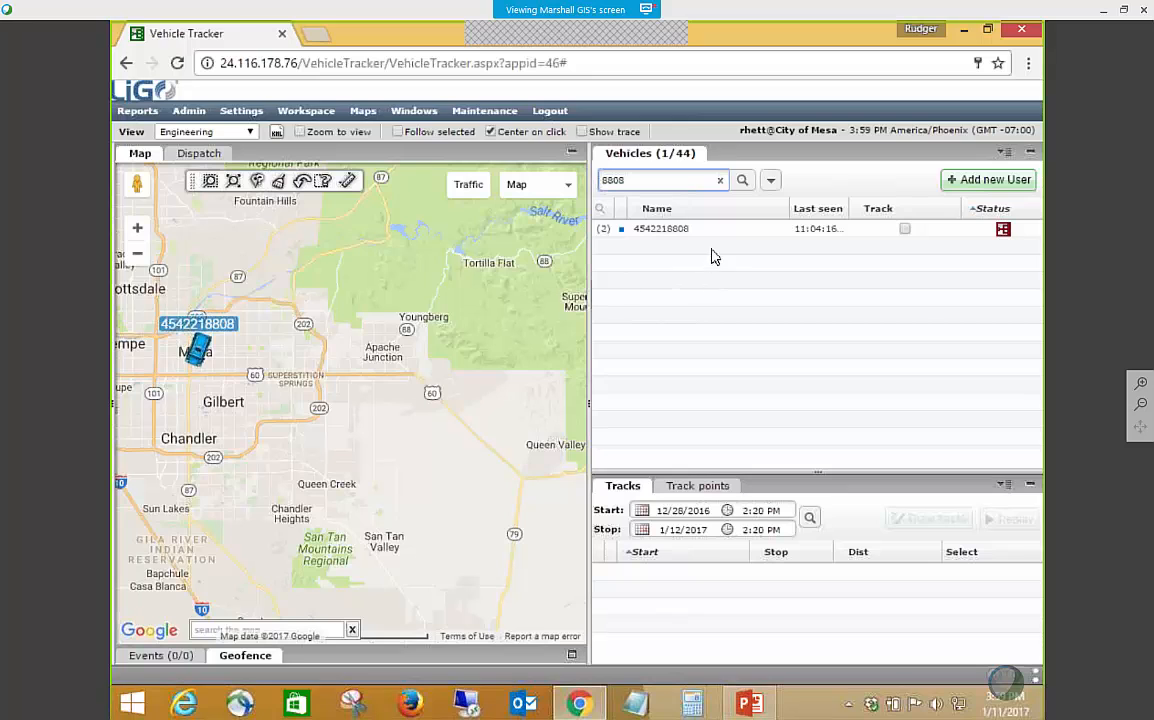
# Edit the vehicle found by 8808 and set its Name to 1340 followed by the driver's full name.
pyautogui.click(712, 230)
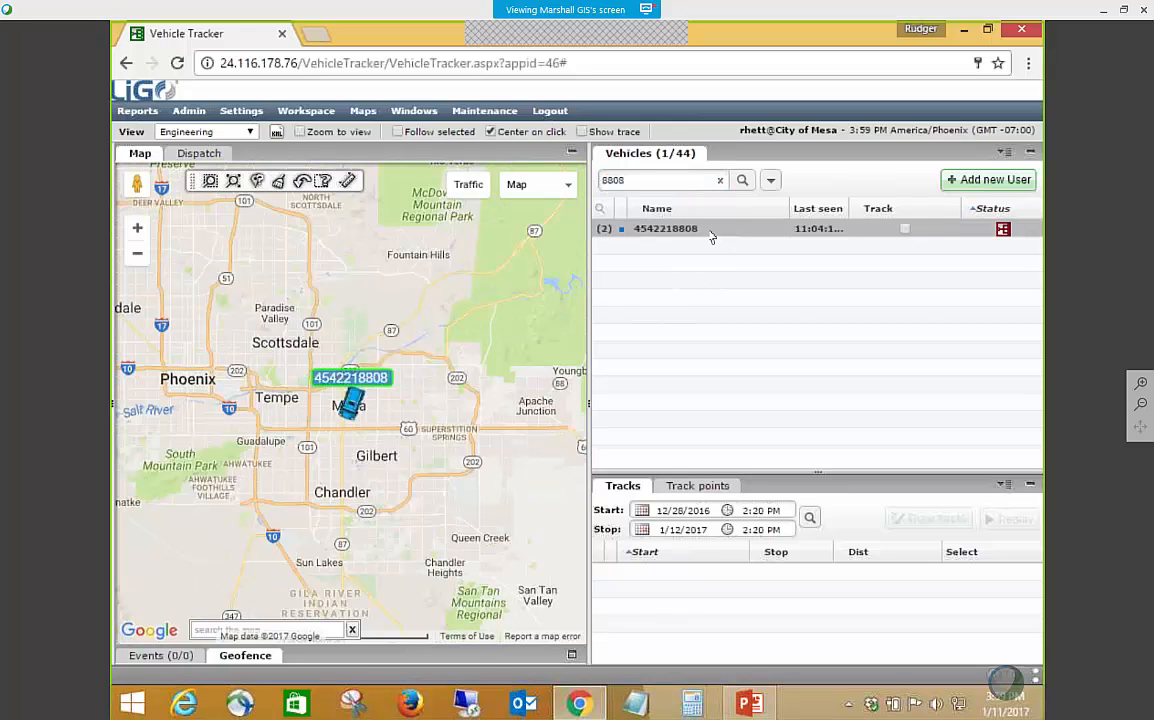
pyautogui.rightClick(686, 233)
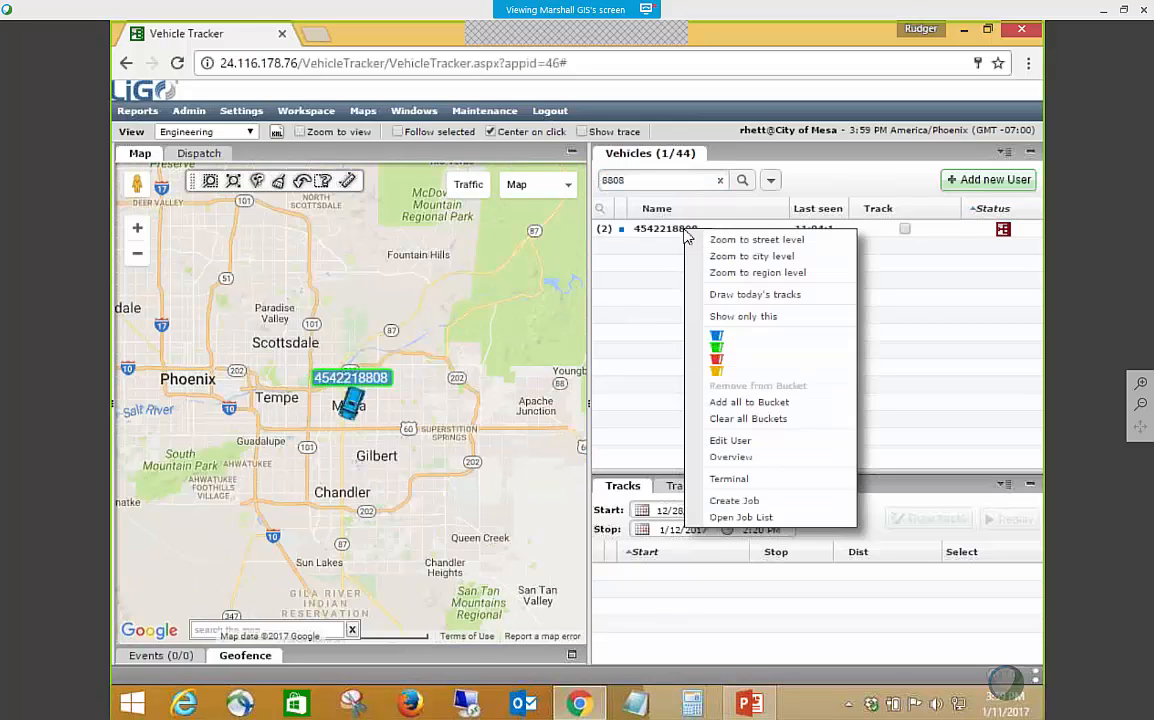
pyautogui.click(741, 442)
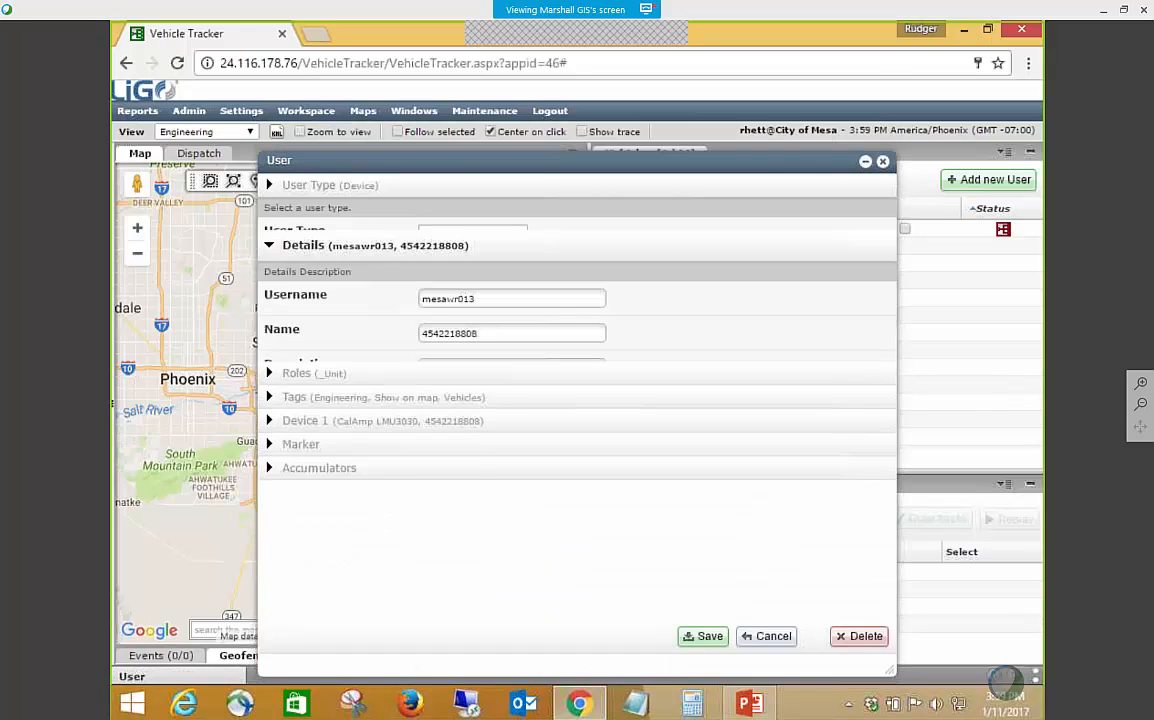
pyautogui.click(515, 302)
pyautogui.moveTo(515, 305); pyautogui.dragTo(415, 306)
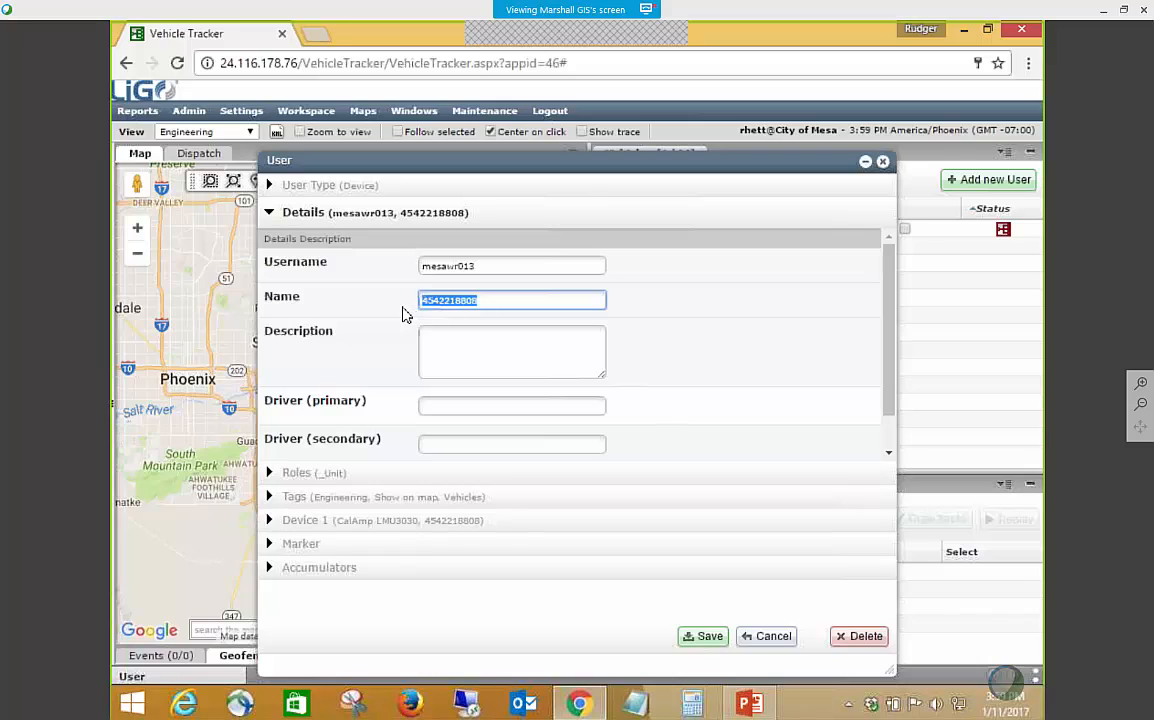
pyautogui.write('13')
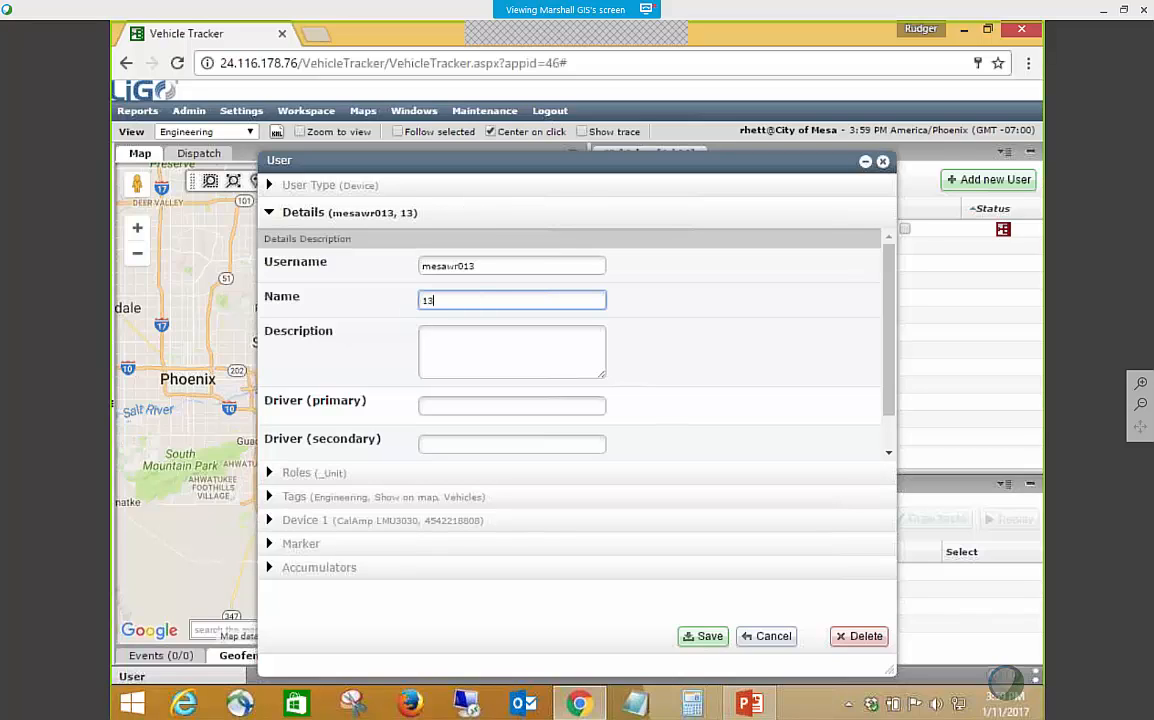
pyautogui.write('40 Jamime')
pyautogui.press('BackSpace')
pyautogui.press('BackSpace')
pyautogui.press('BackSpace')
pyautogui.press('BackSpace')
pyautogui.press('BackSpace')
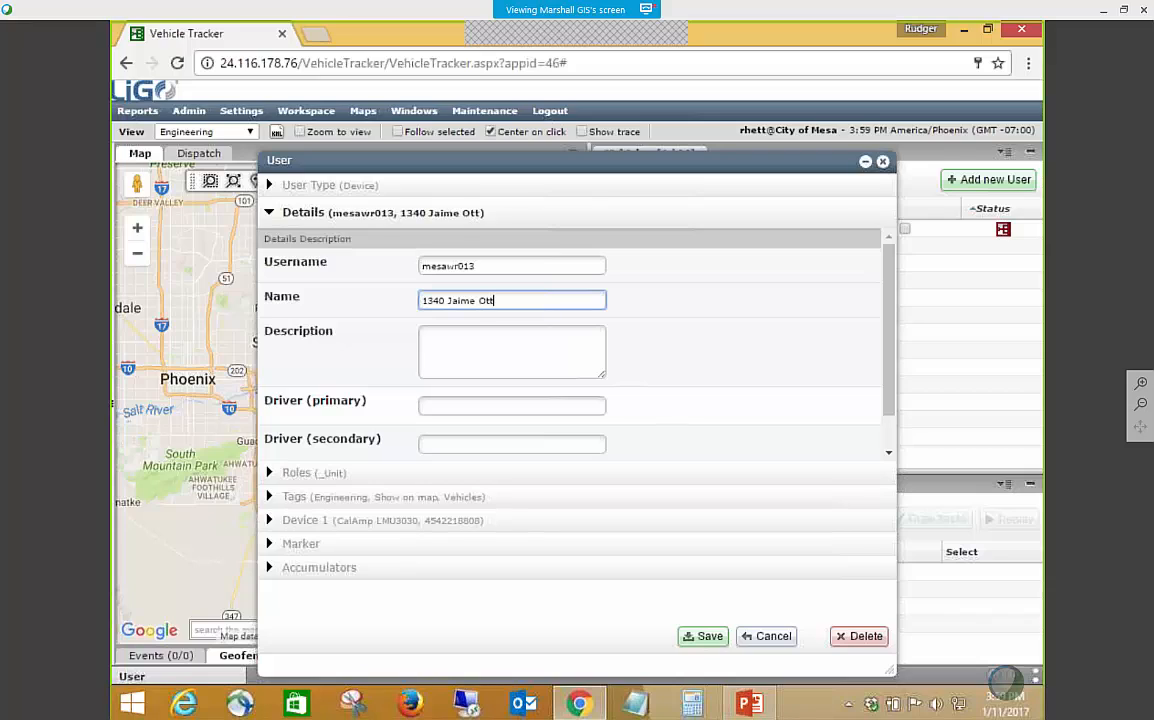
# Set this vehicle's description to Engineering and save the changes.
pyautogui.click(494, 341)
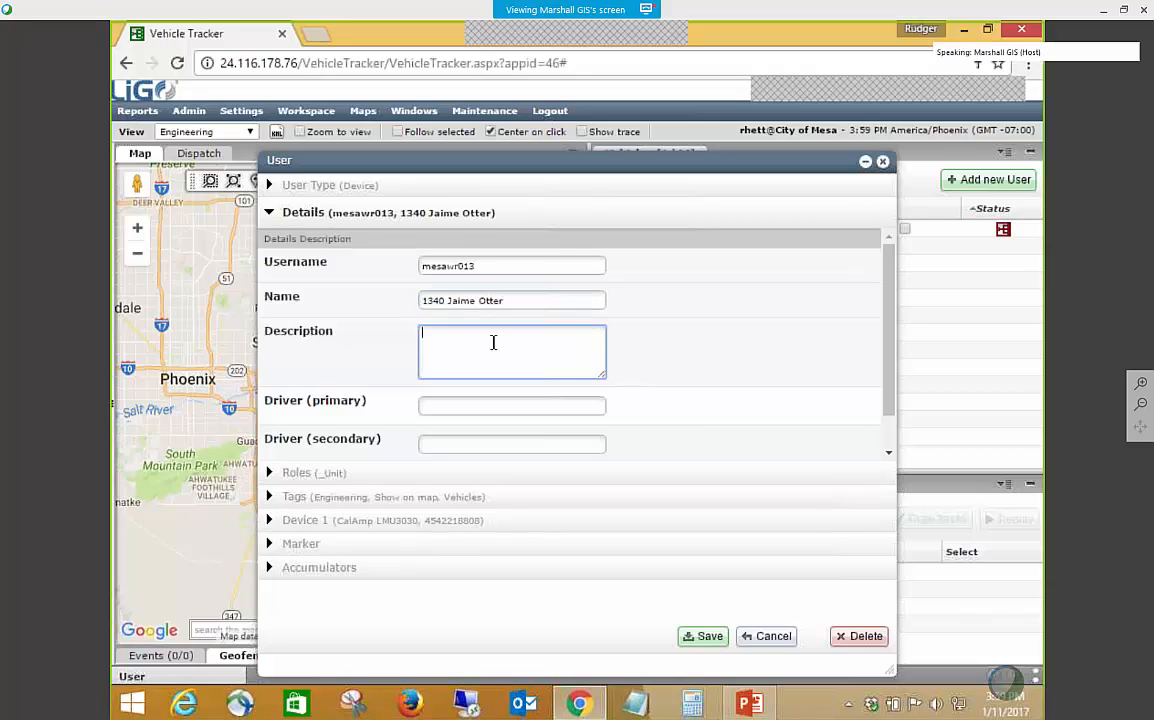
pyautogui.write('Enginne')
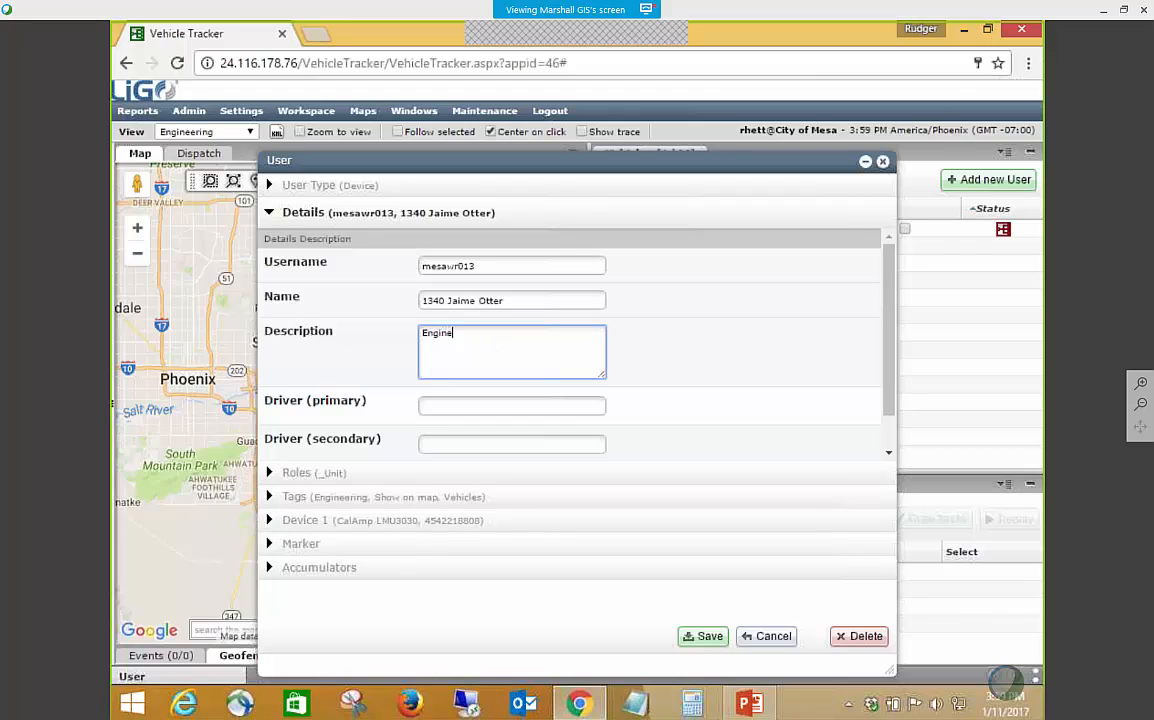
pyautogui.write('ering')
pyautogui.click(703, 636)
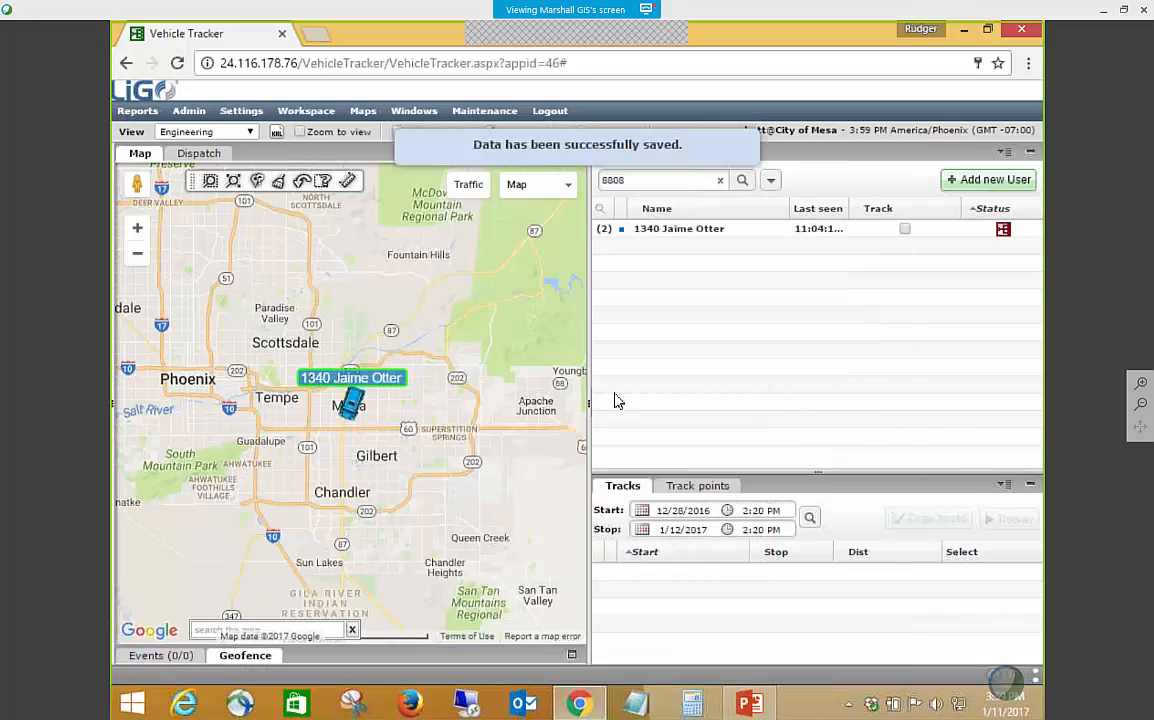
# Change the description of vehicle 1340 to 2007 Toyota Prius and save the record.
pyautogui.rightClick(695, 234)
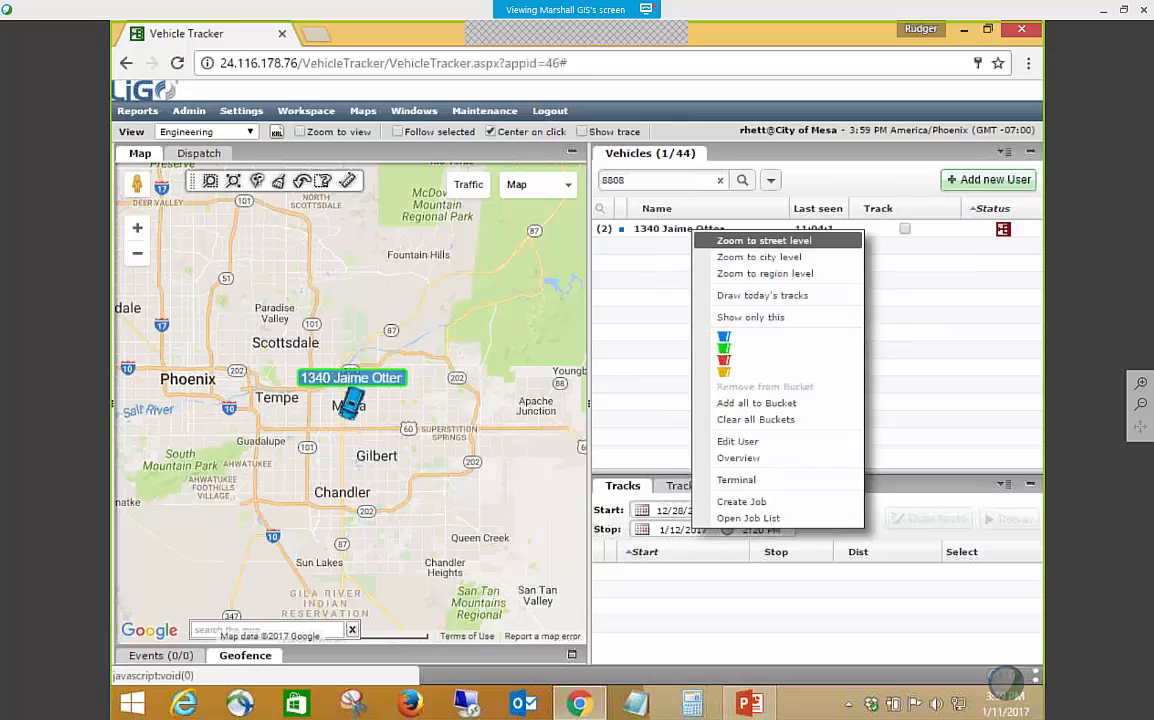
pyautogui.click(735, 446)
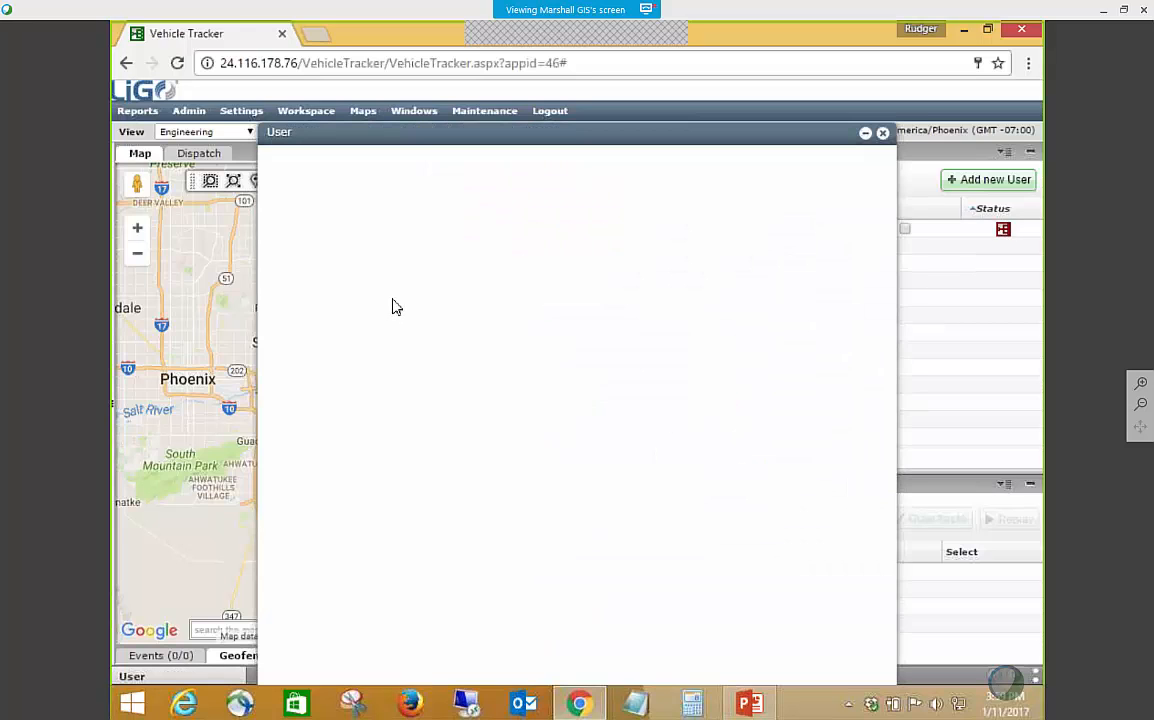
pyautogui.moveTo(485, 338); pyautogui.dragTo(395, 325)
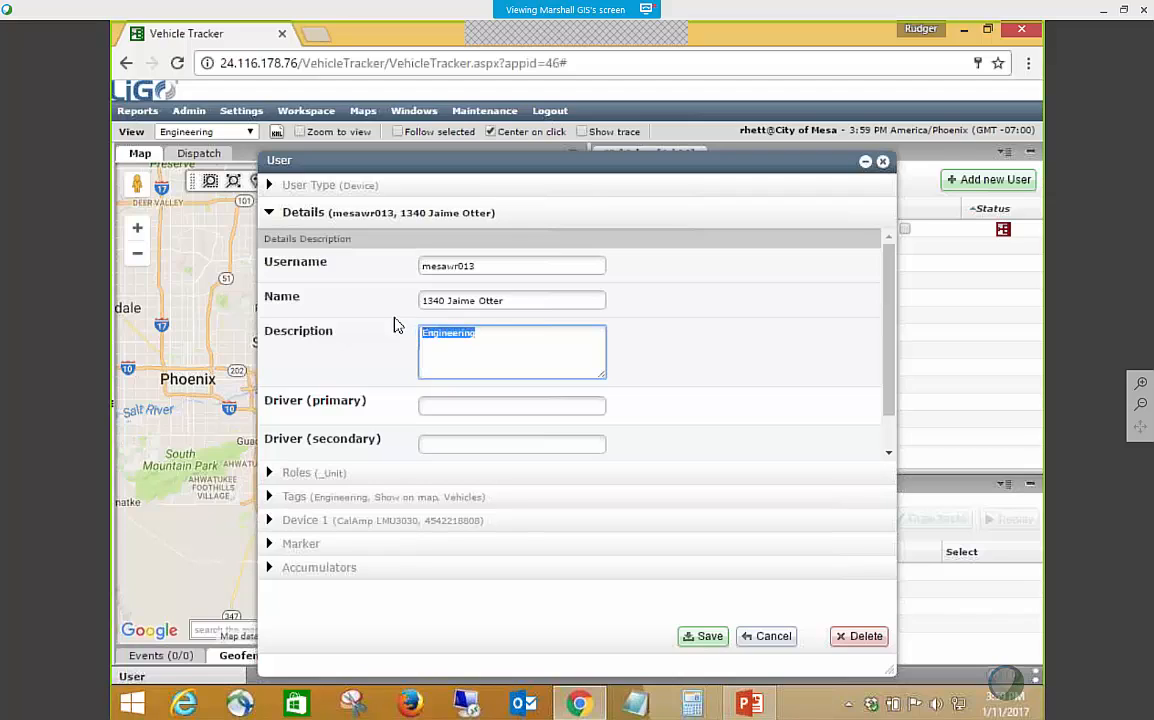
pyautogui.write('Prius')
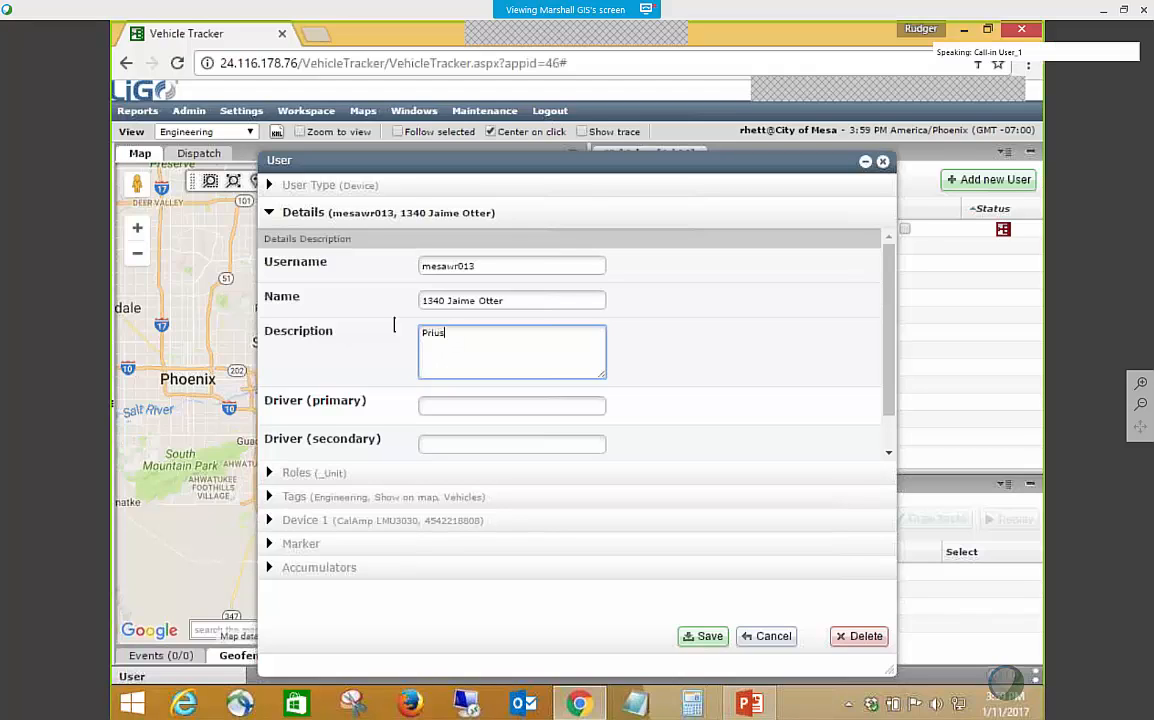
pyautogui.write('2007 Toyo')
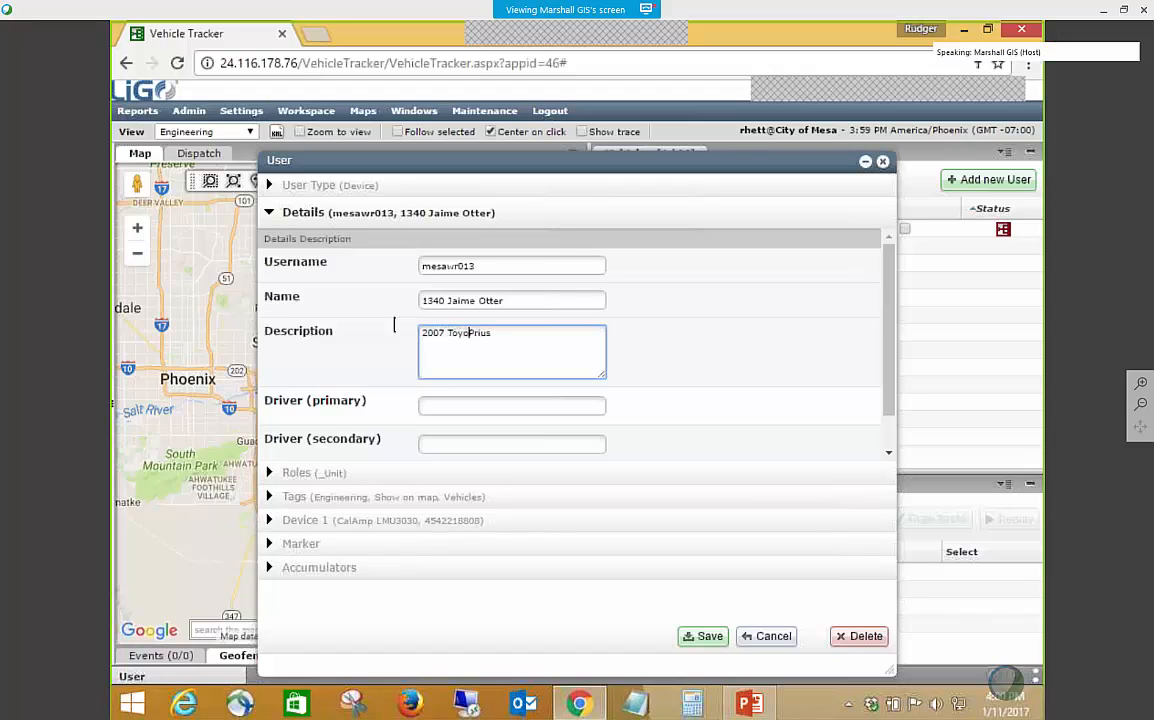
pyautogui.write('ta')
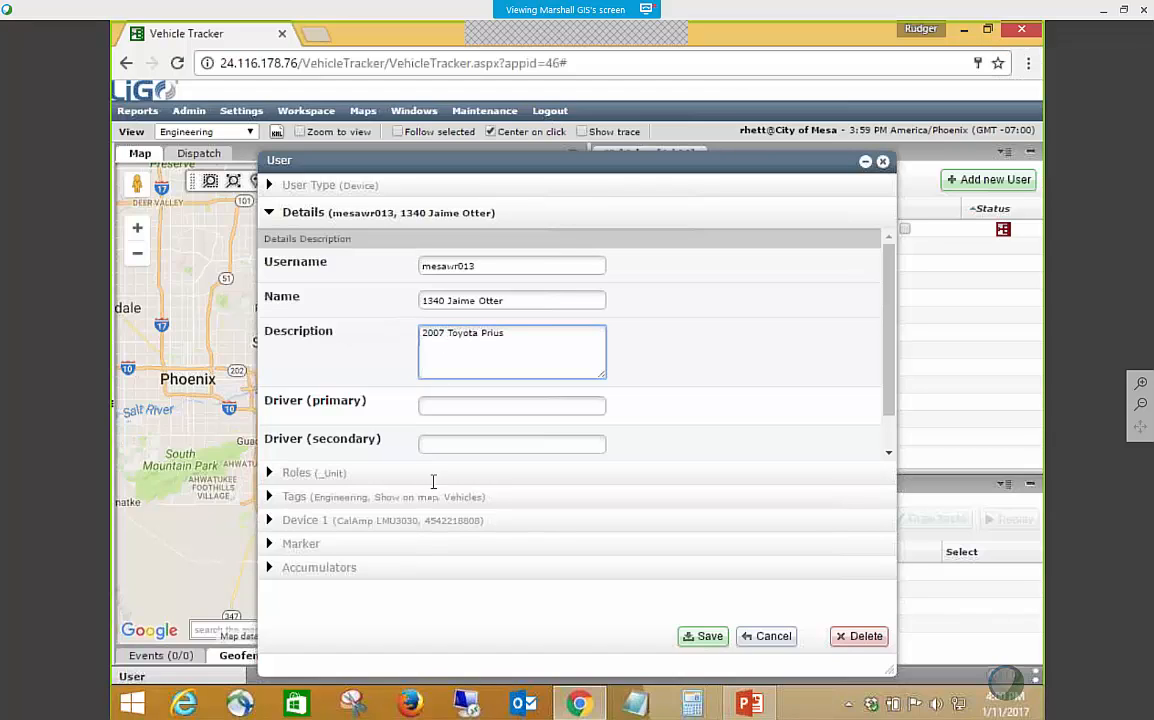
pyautogui.click(702, 637)
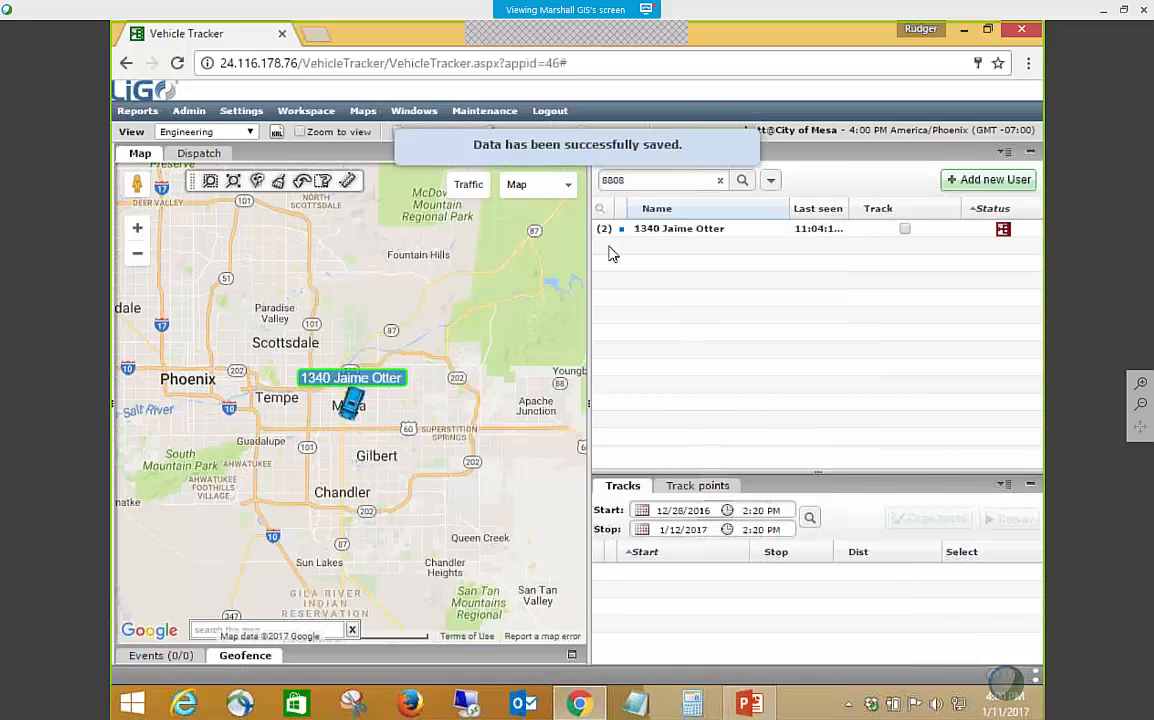
# Clear the previous search and search the vehicle list for Prius.
pyautogui.click(720, 182)
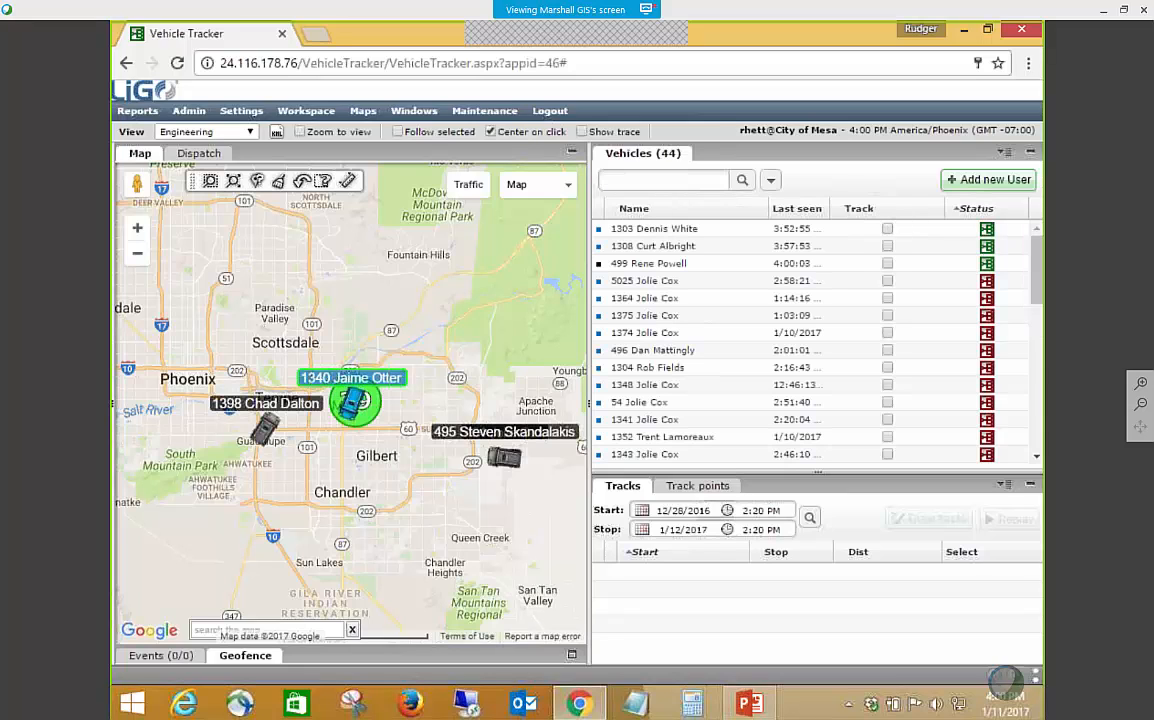
pyautogui.click(715, 180)
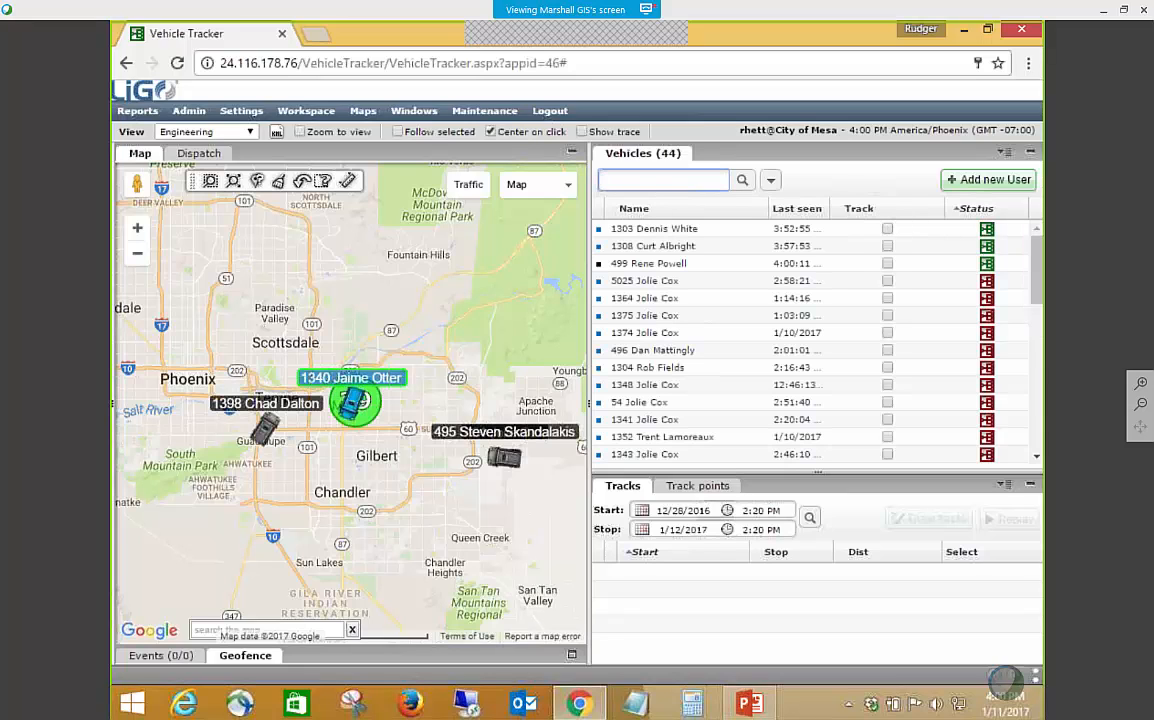
pyautogui.write('Rr')
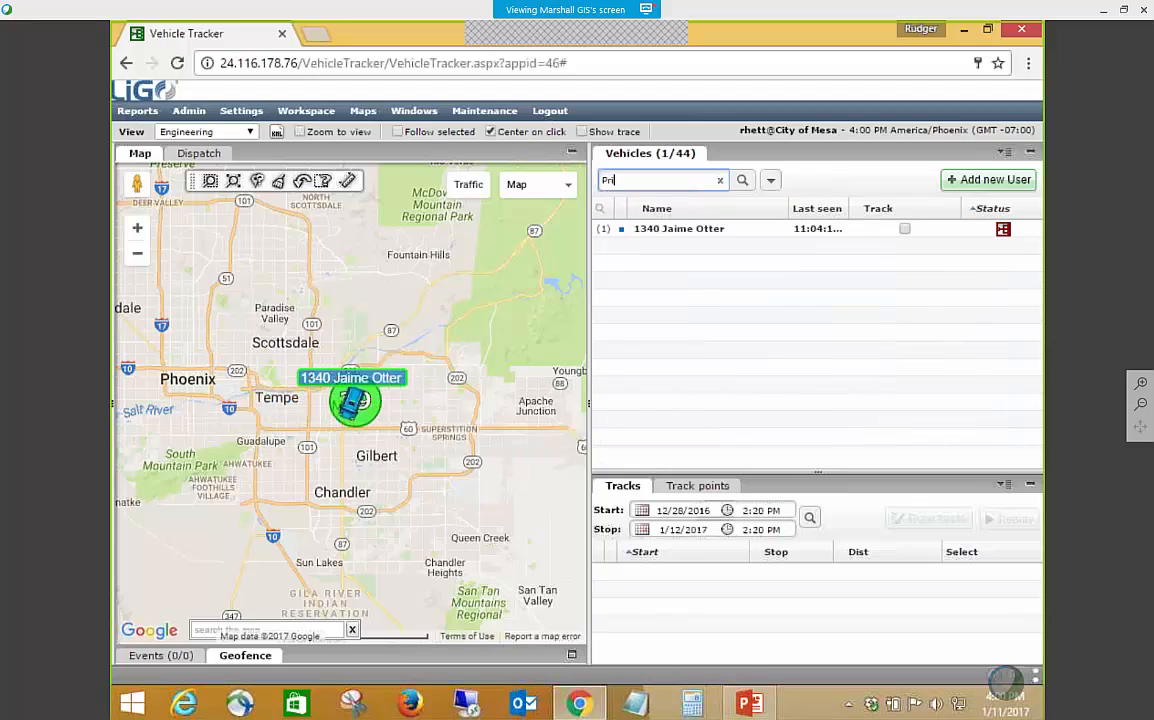
pyautogui.write('ius')
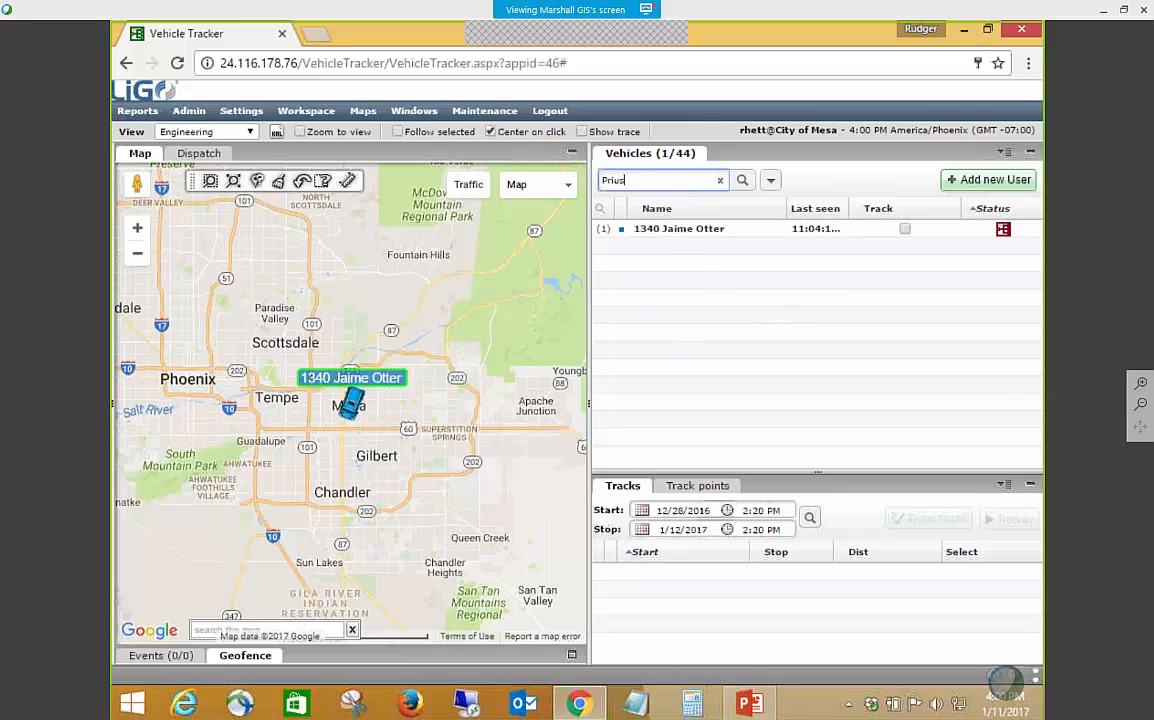
# Search the vehicle list for Engineer, set vehicle 495's description to 2014 Ford F150 and save it.
pyautogui.moveTo(628, 180); pyautogui.dragTo(580, 175)
pyautogui.write('Emi')
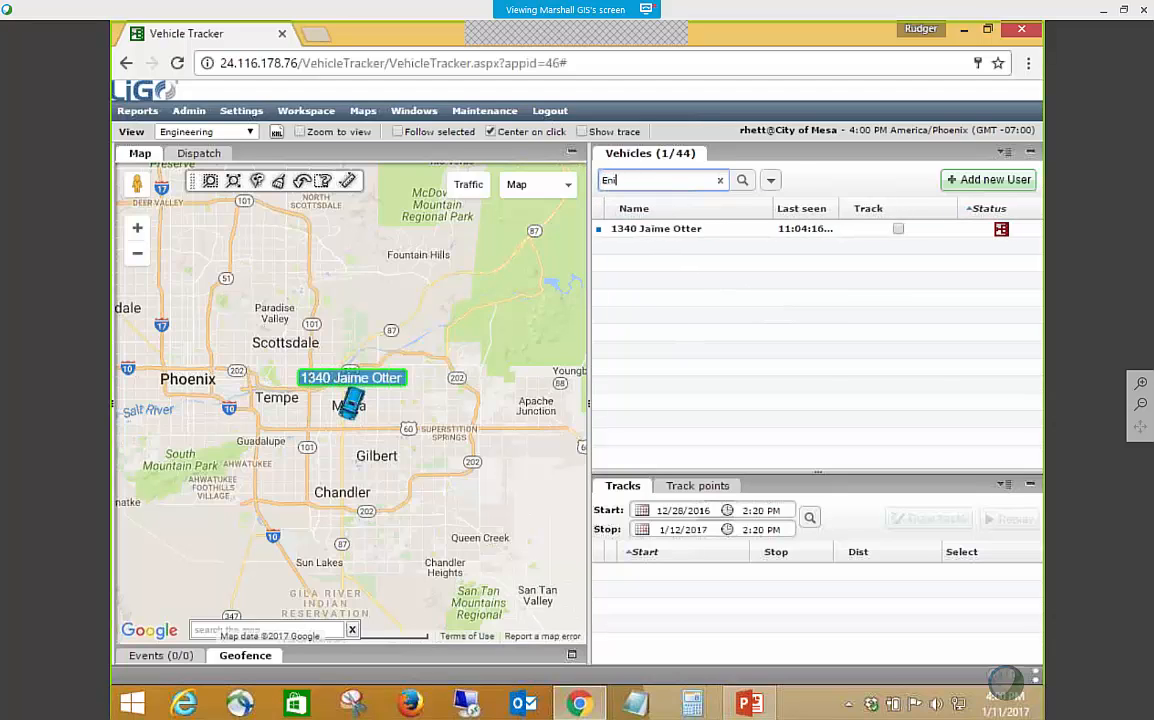
pyautogui.write('gineer')
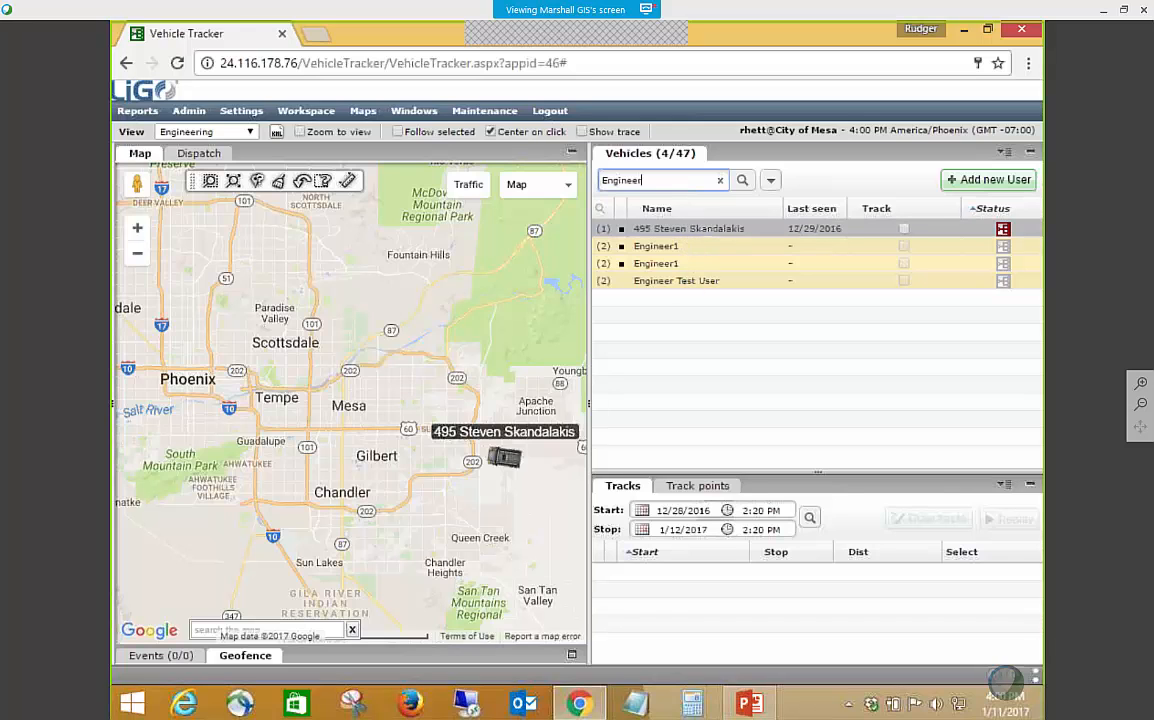
pyautogui.click(695, 231)
pyautogui.rightClick(693, 230)
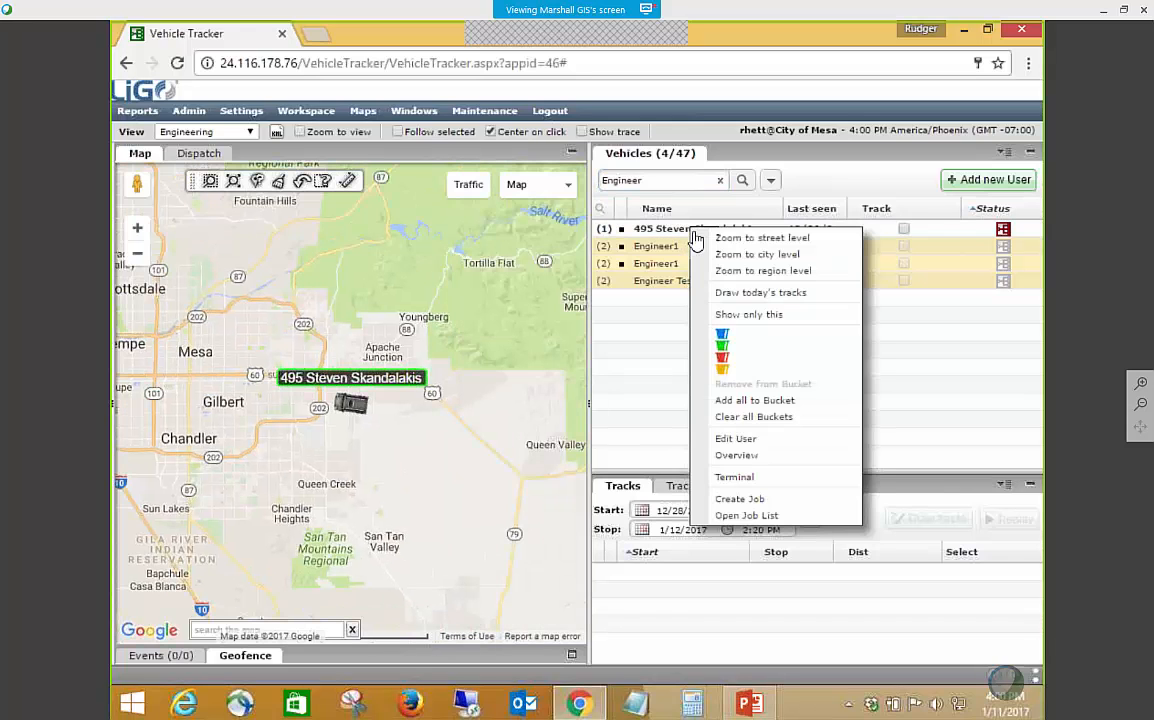
pyautogui.click(737, 439)
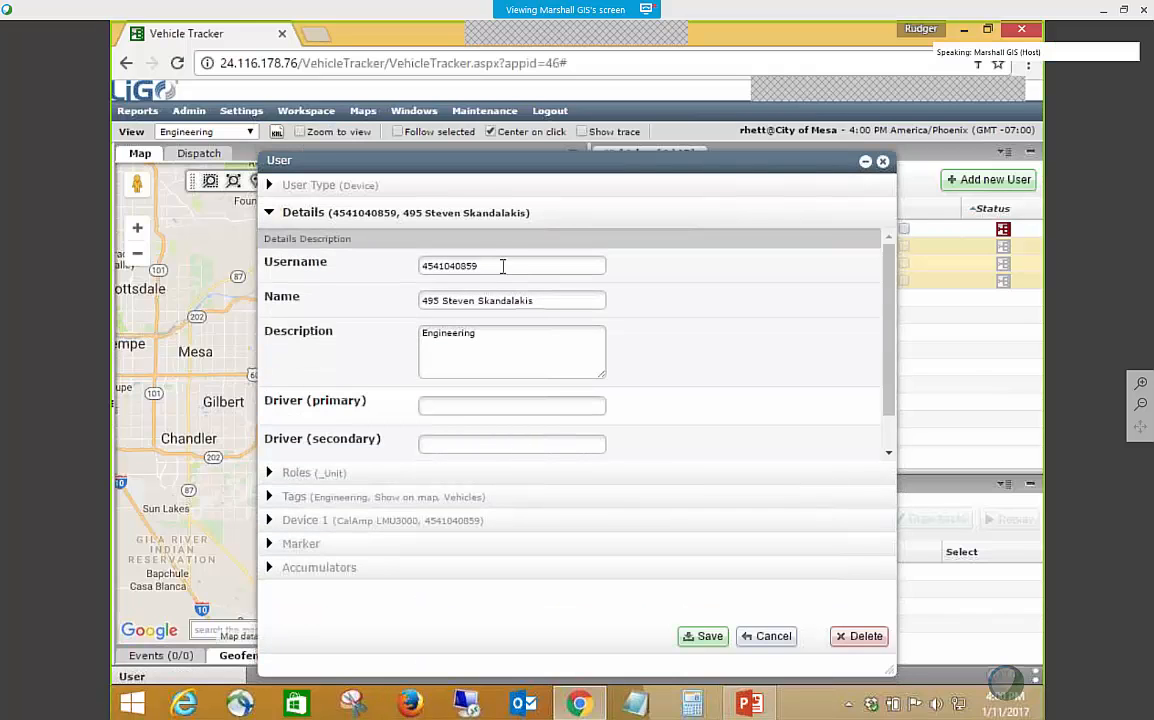
pyautogui.moveTo(482, 335); pyautogui.dragTo(378, 333)
pyautogui.write('2014')
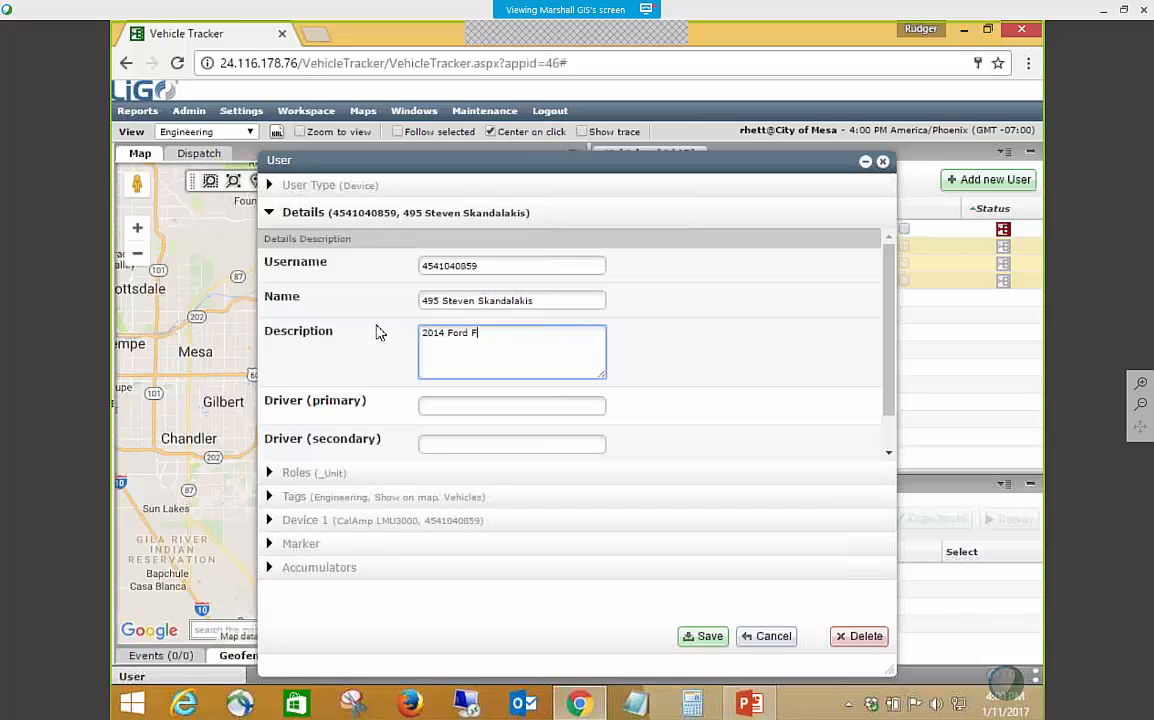
pyautogui.write('Ford F150')
pyautogui.click(707, 641)
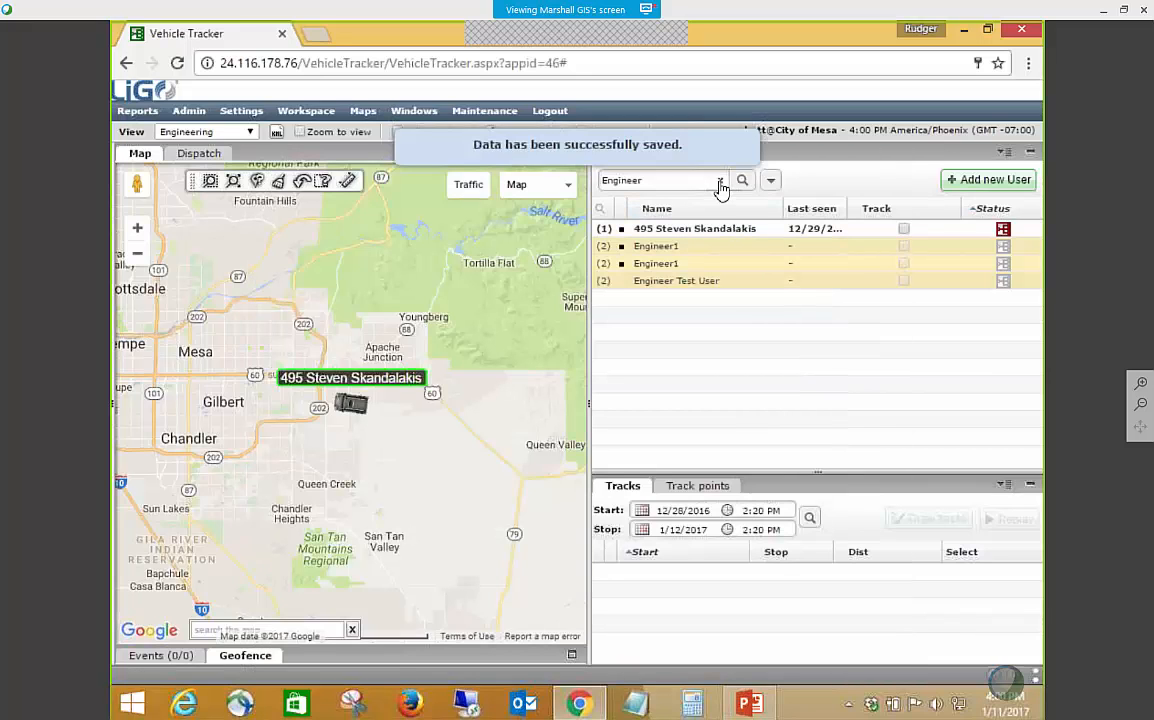
# Search the vehicle list for Ford, then clear the search to list all vehicles.
pyautogui.click(719, 184)
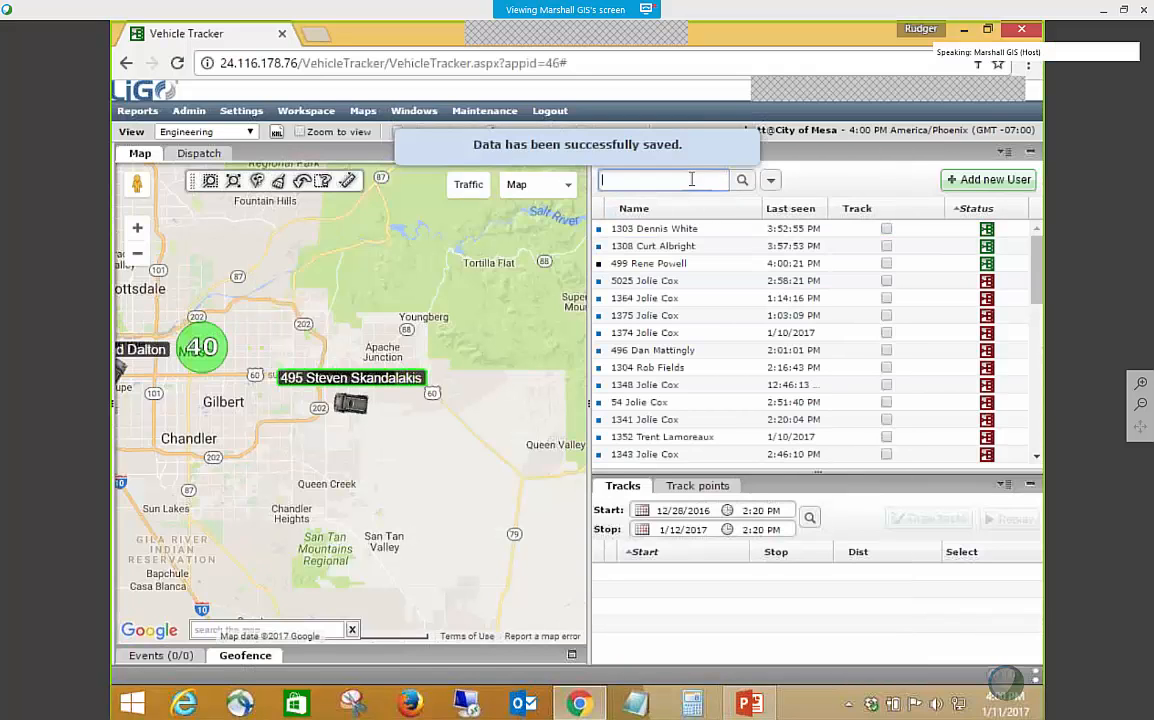
pyautogui.write('Ford')
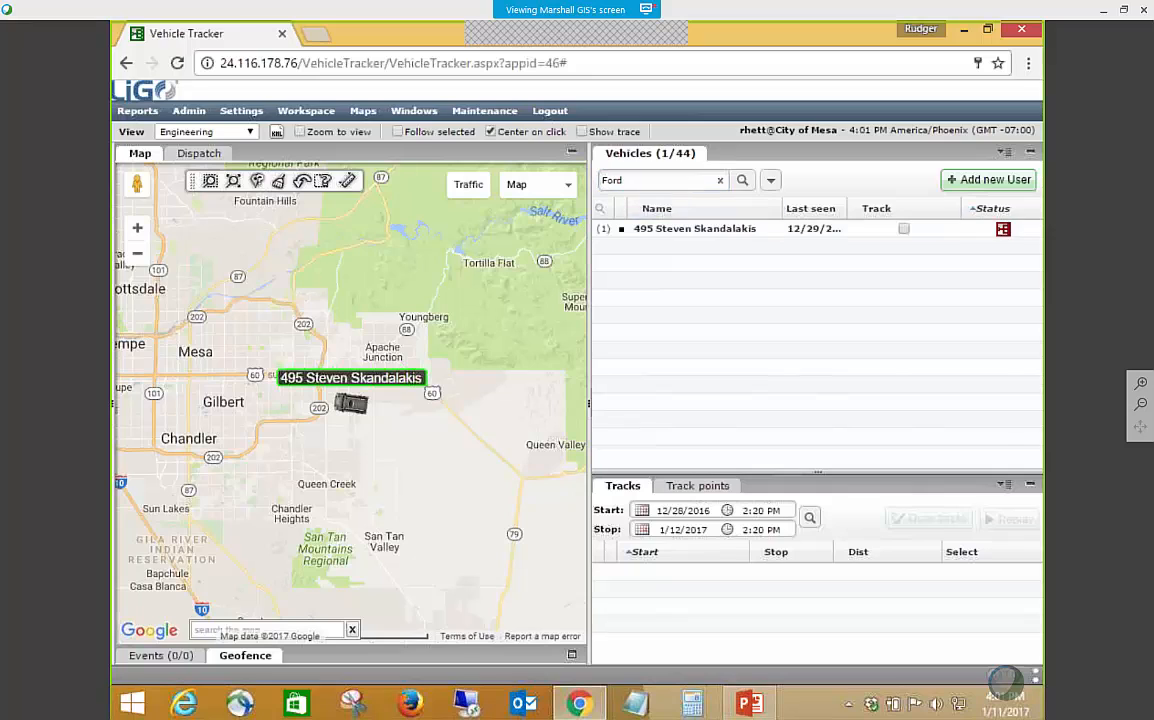
pyautogui.click(719, 180)
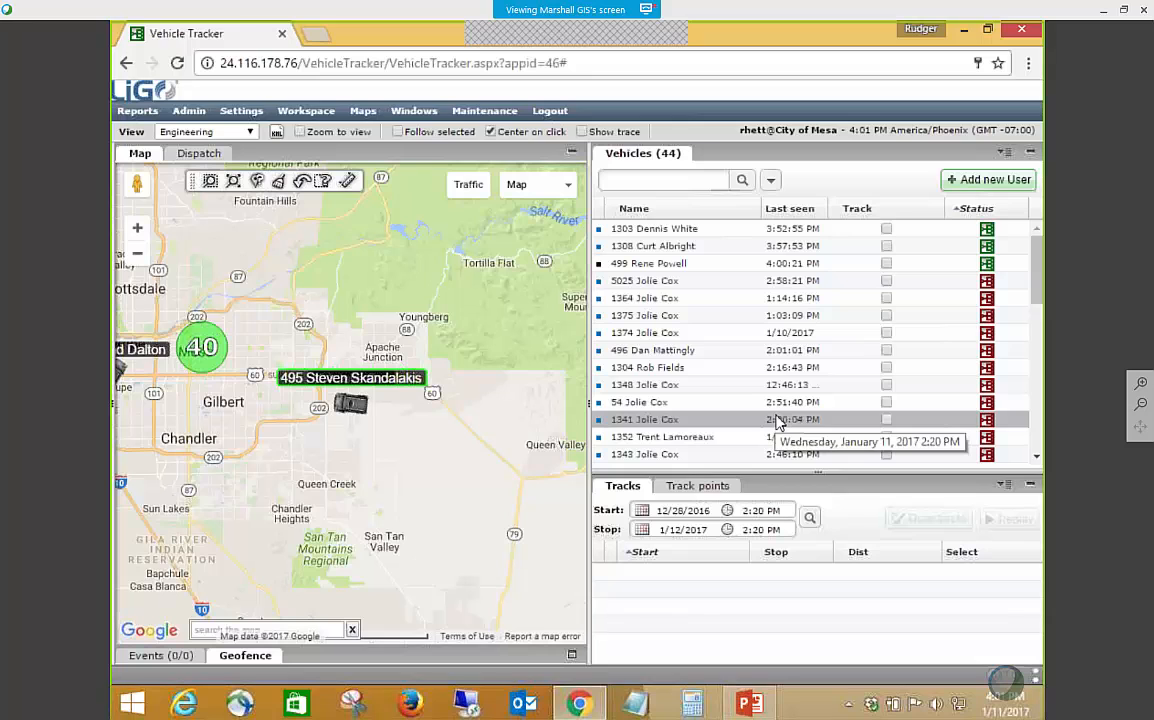
# Switch to the PowerPoint presentation, look over the earlier slide thumbnails and return to the vehicle tracker.
pyautogui.click(750, 702)
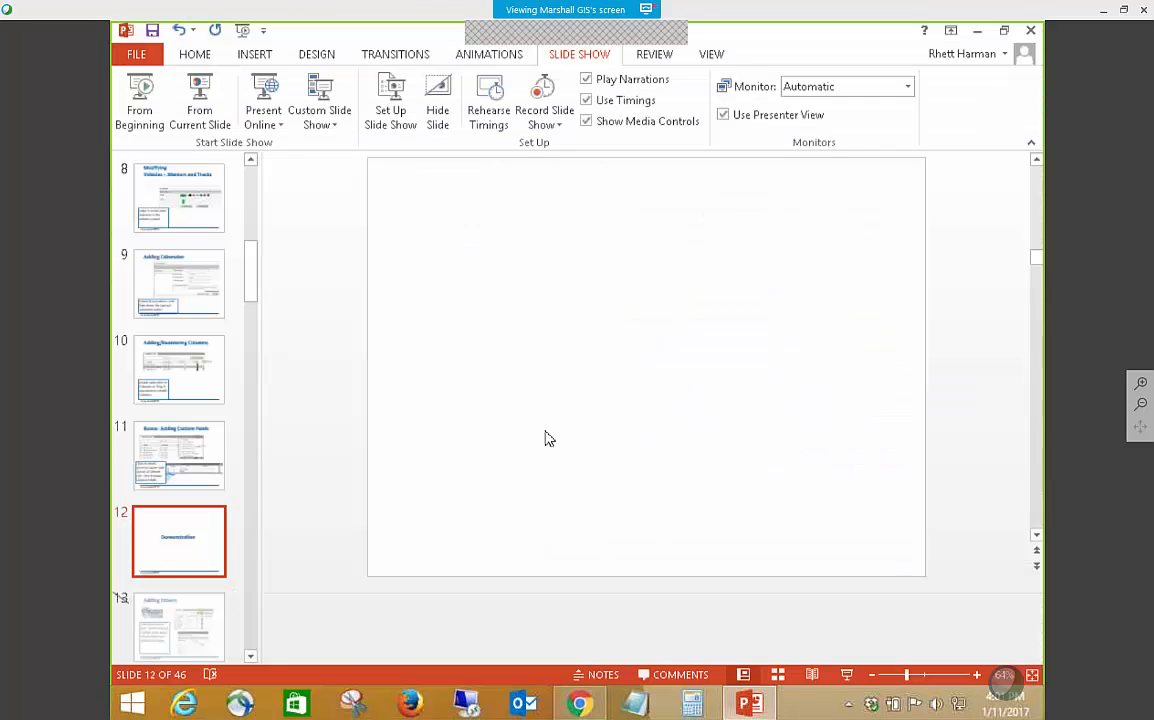
pyautogui.scroll(3, 250, 262)
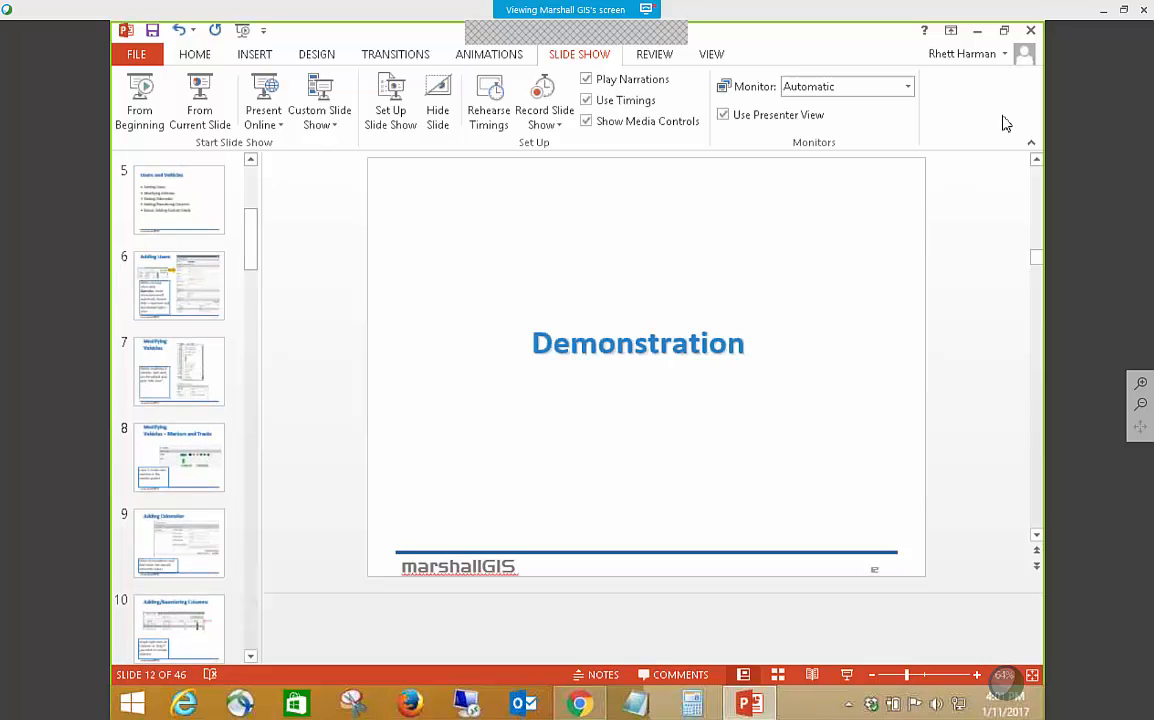
pyautogui.click(979, 34)
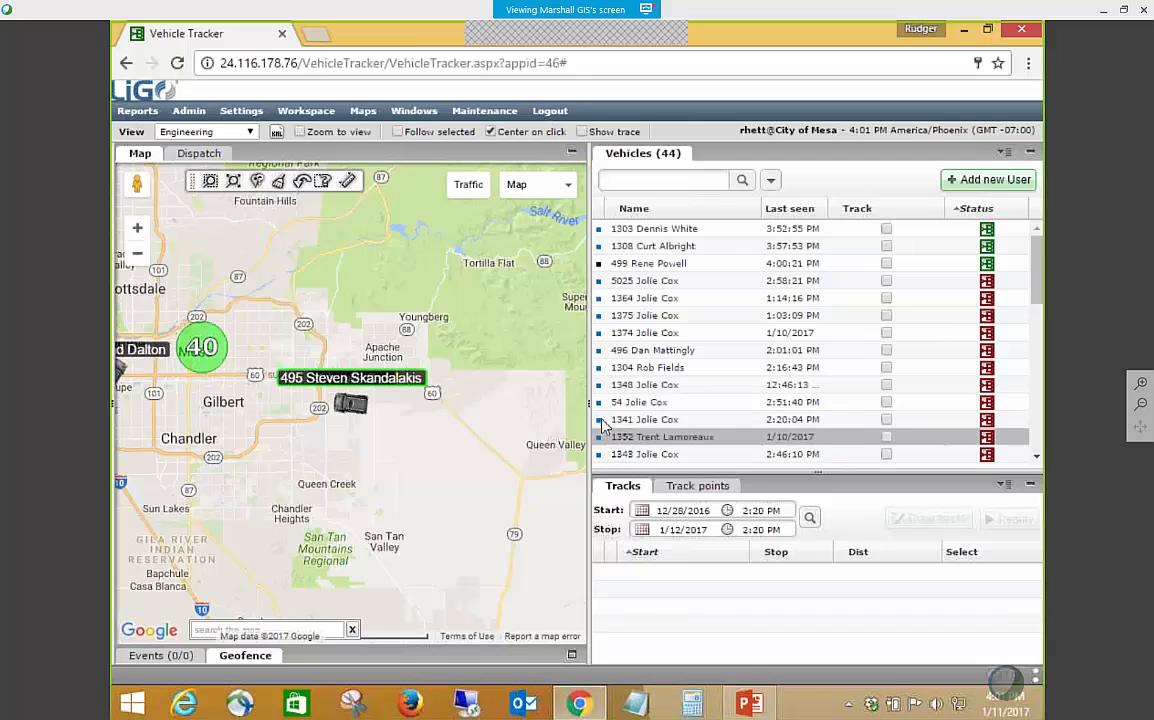
# Open the user record of vehicle 1307 to review its details and close it without saving.
pyautogui.scroll(-8, 606, 270)
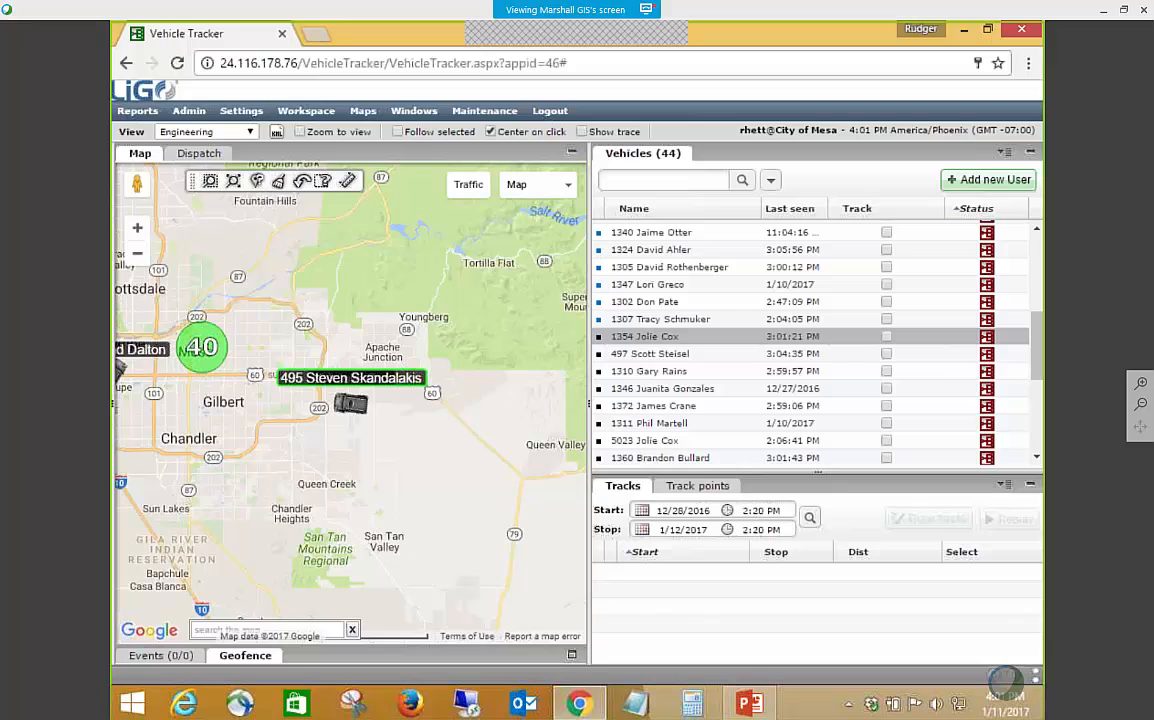
pyautogui.rightClick(643, 328)
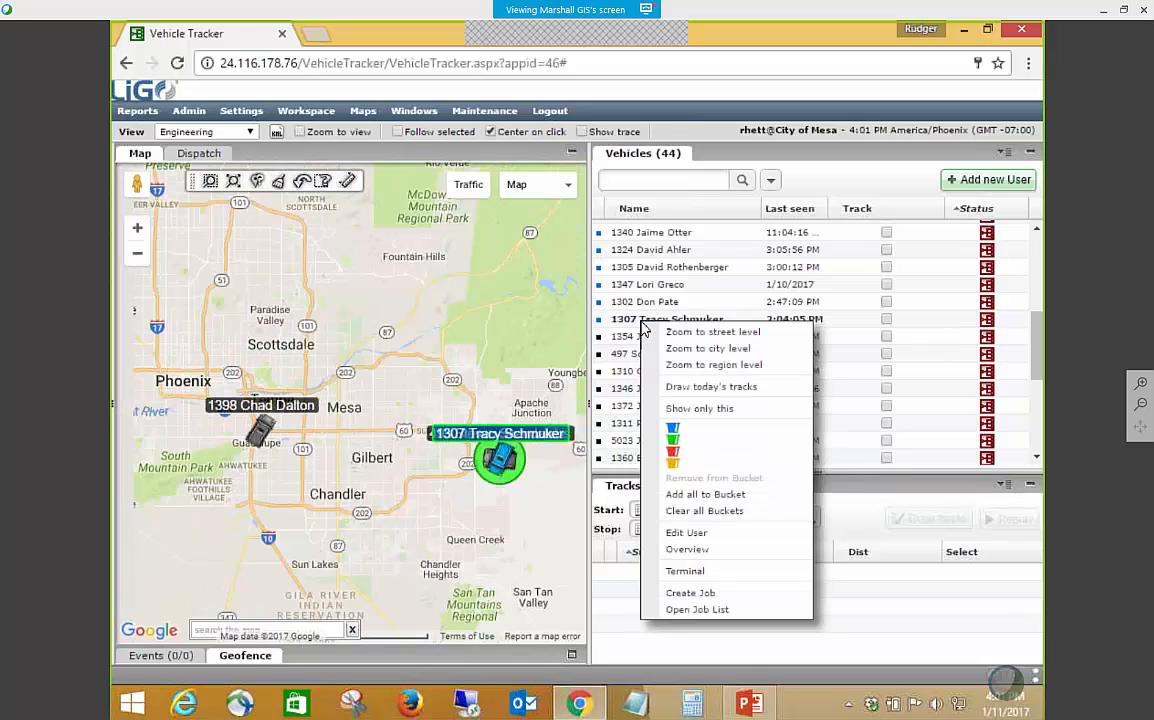
pyautogui.click(703, 540)
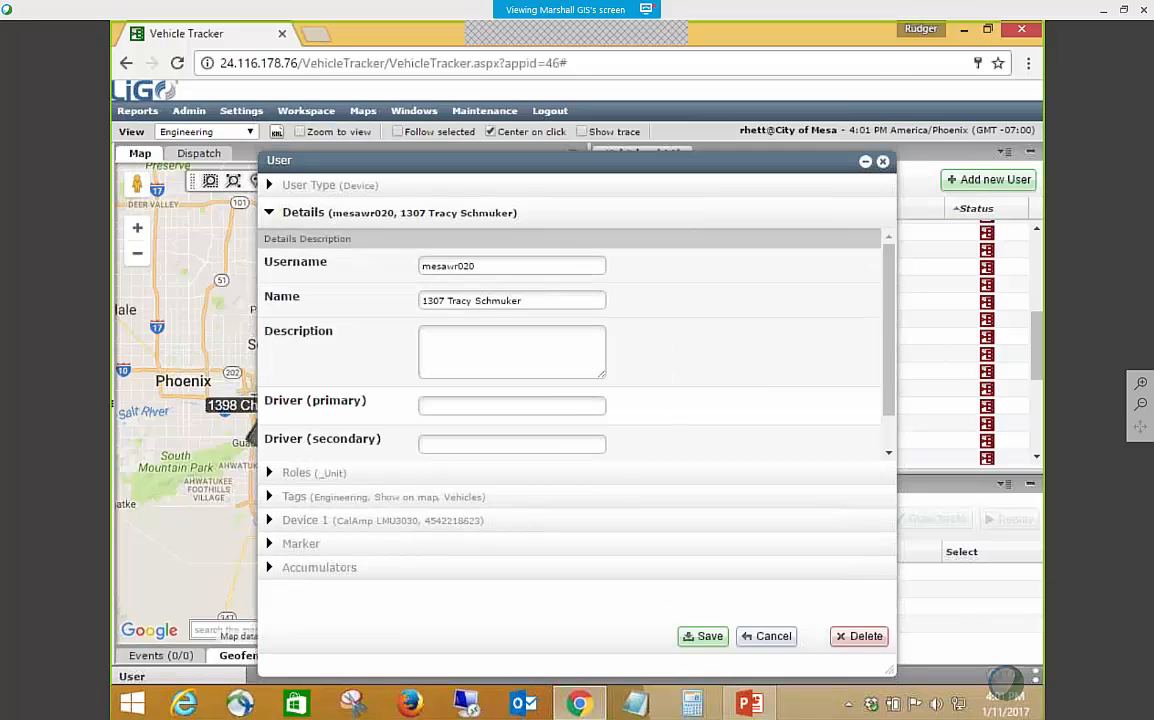
pyautogui.moveTo(416, 160); pyautogui.dragTo(442, 132)
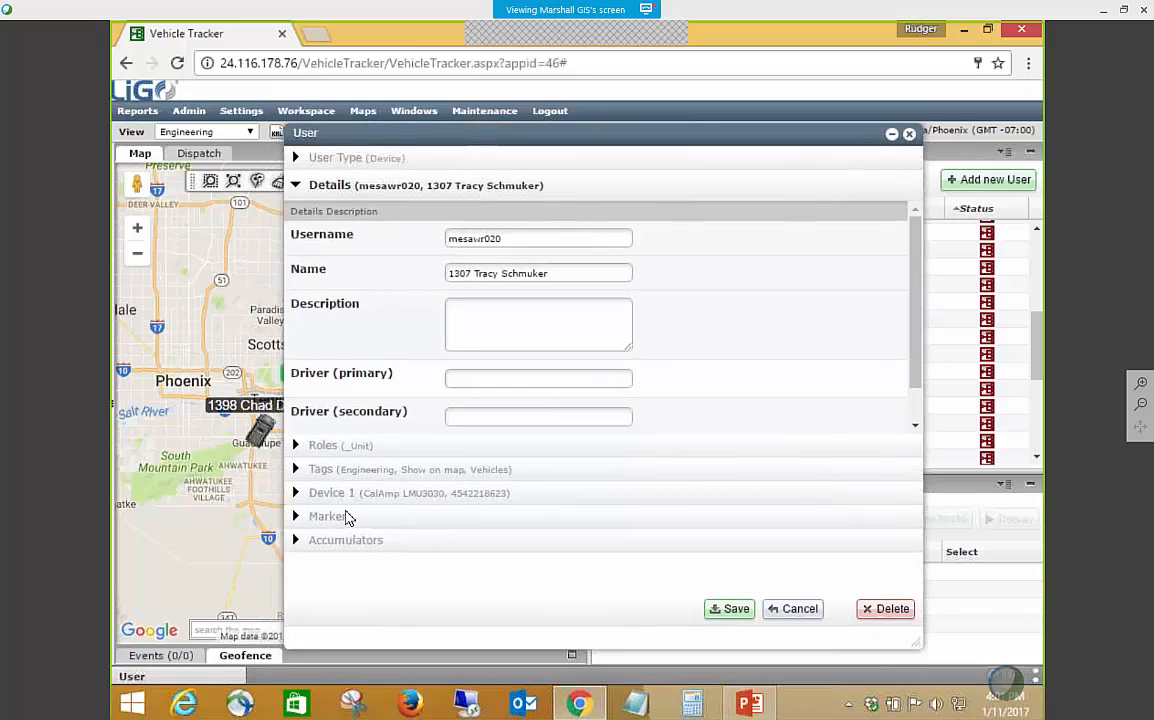
pyautogui.click(497, 336)
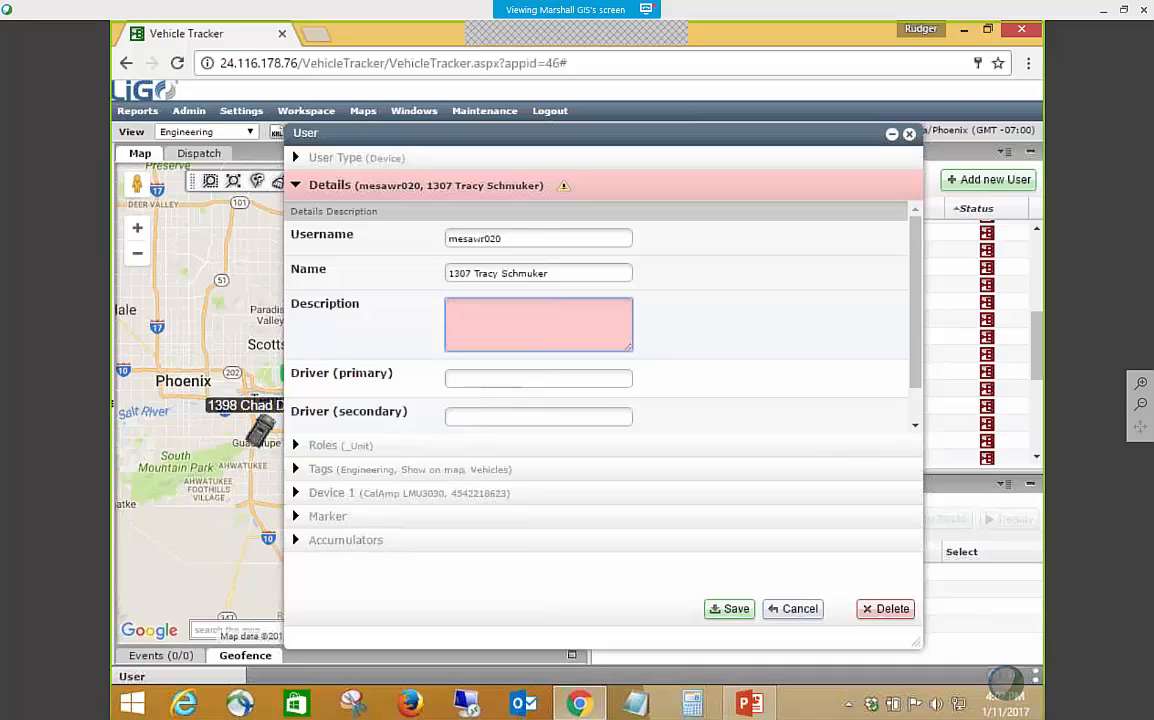
pyautogui.click(800, 609)
# Log out of the vehicle tracker and log back in with the account username and password.
pyautogui.click(549, 110)
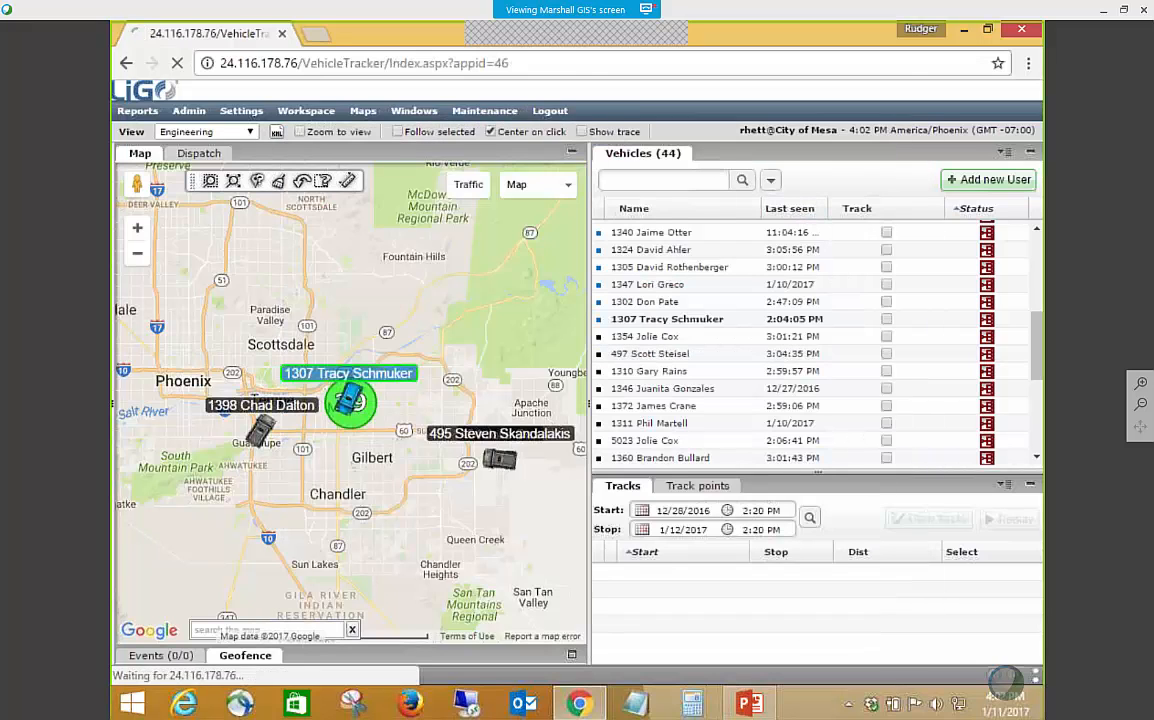
pyautogui.write('rhett')
pyautogui.press('Tab')
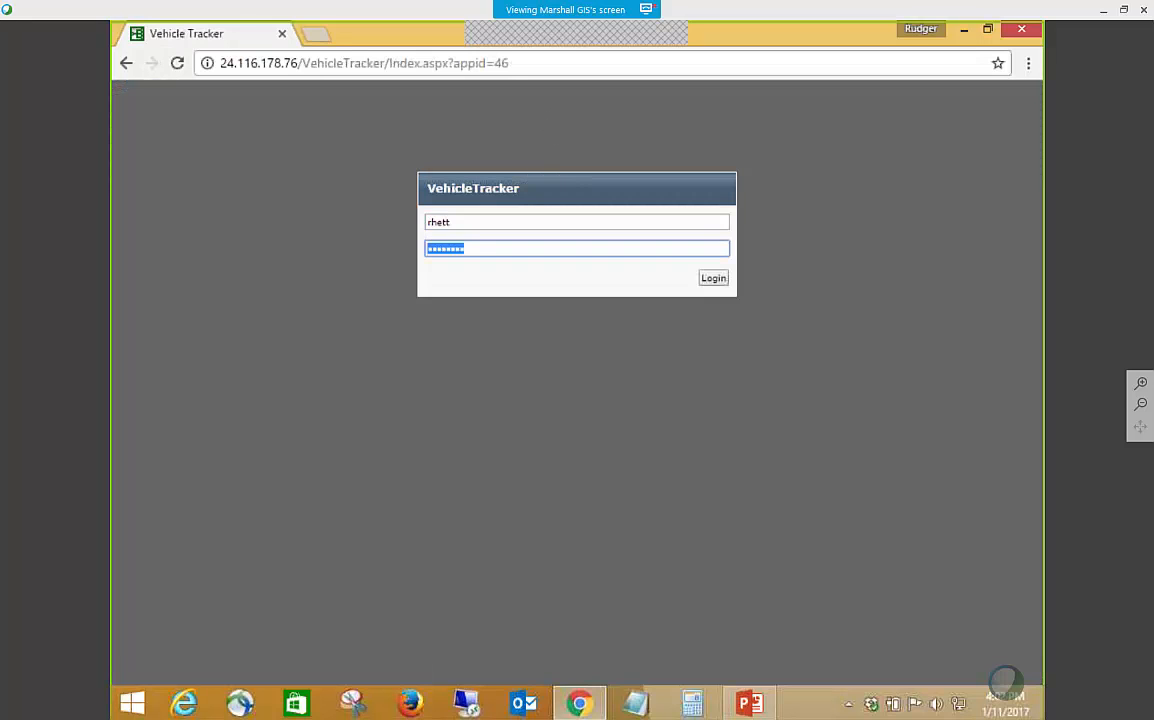
pyautogui.write('•')
pyautogui.press('Return')
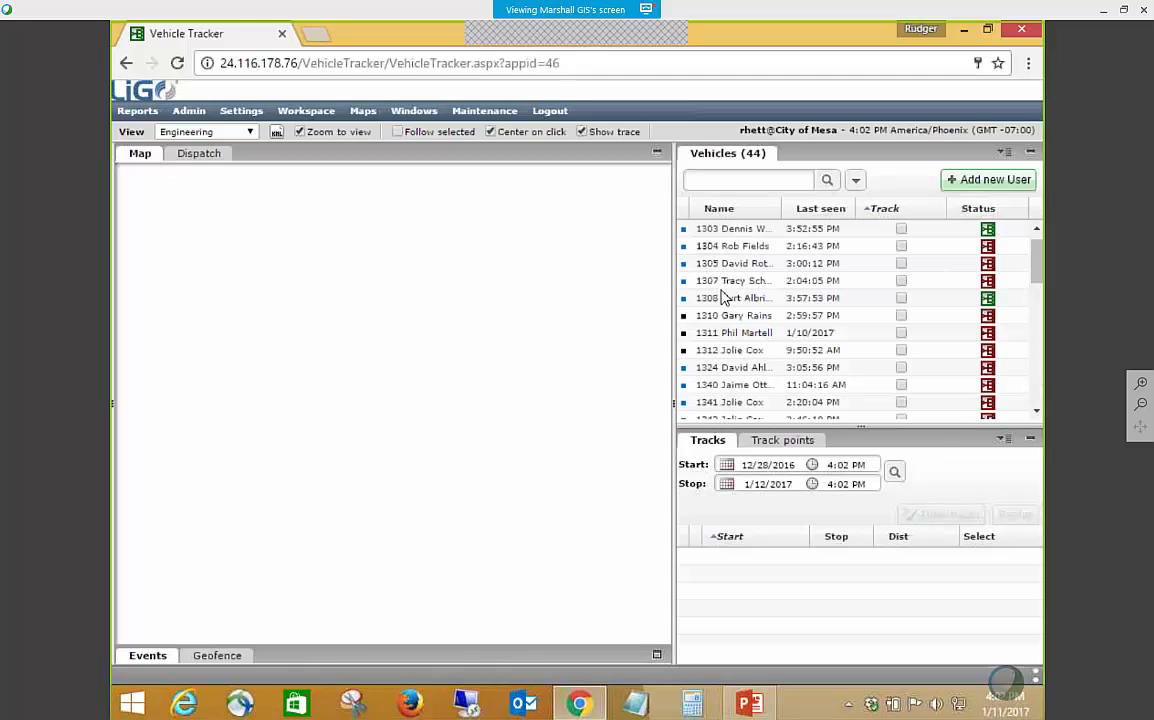
# Widen the vehicle list beside the map and select vehicle 1308.
pyautogui.click(726, 298)
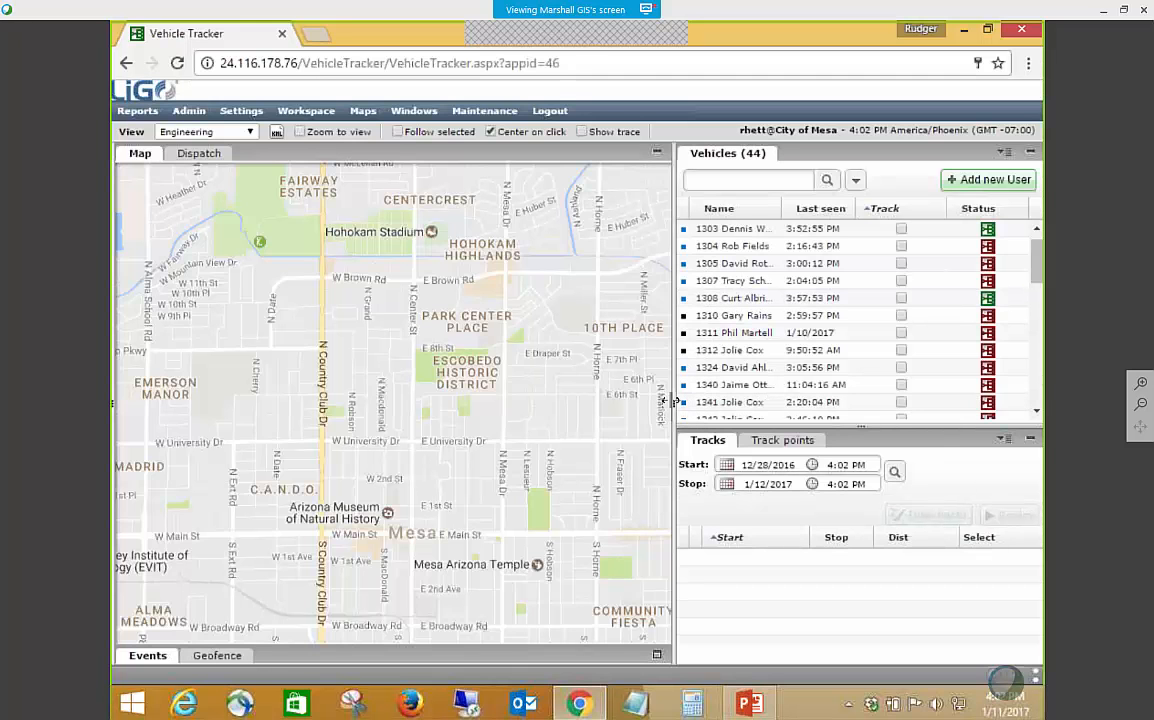
pyautogui.moveTo(675, 400); pyautogui.dragTo(613, 402)
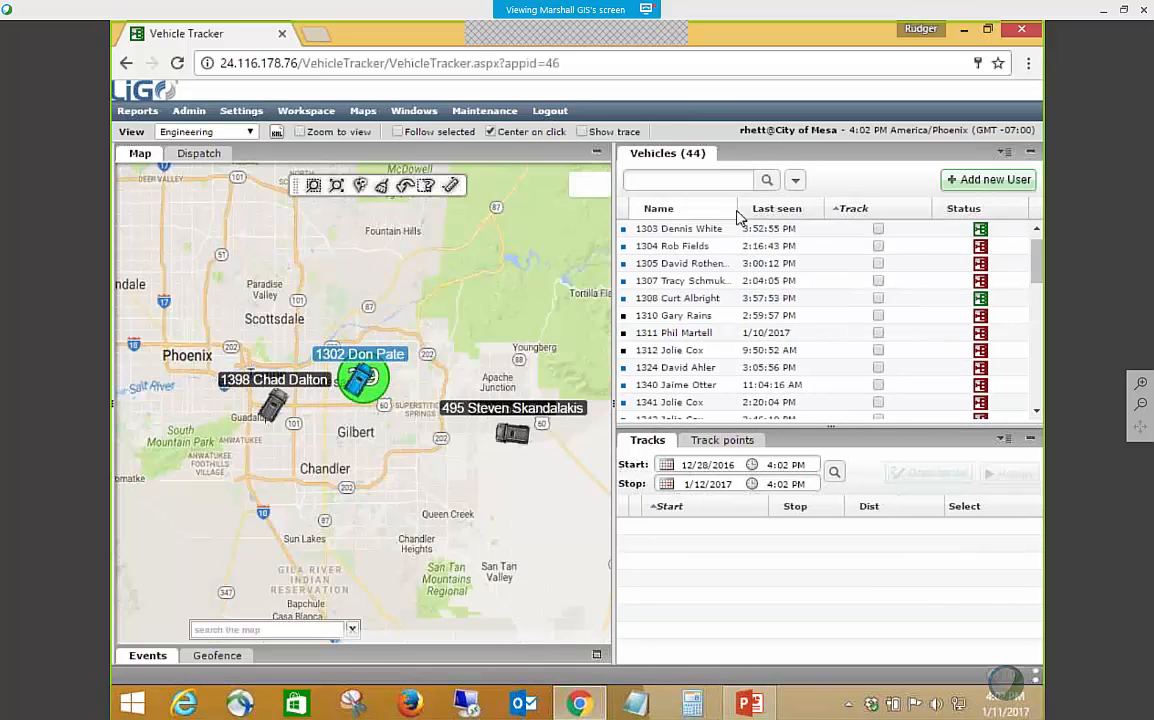
pyautogui.click(683, 300)
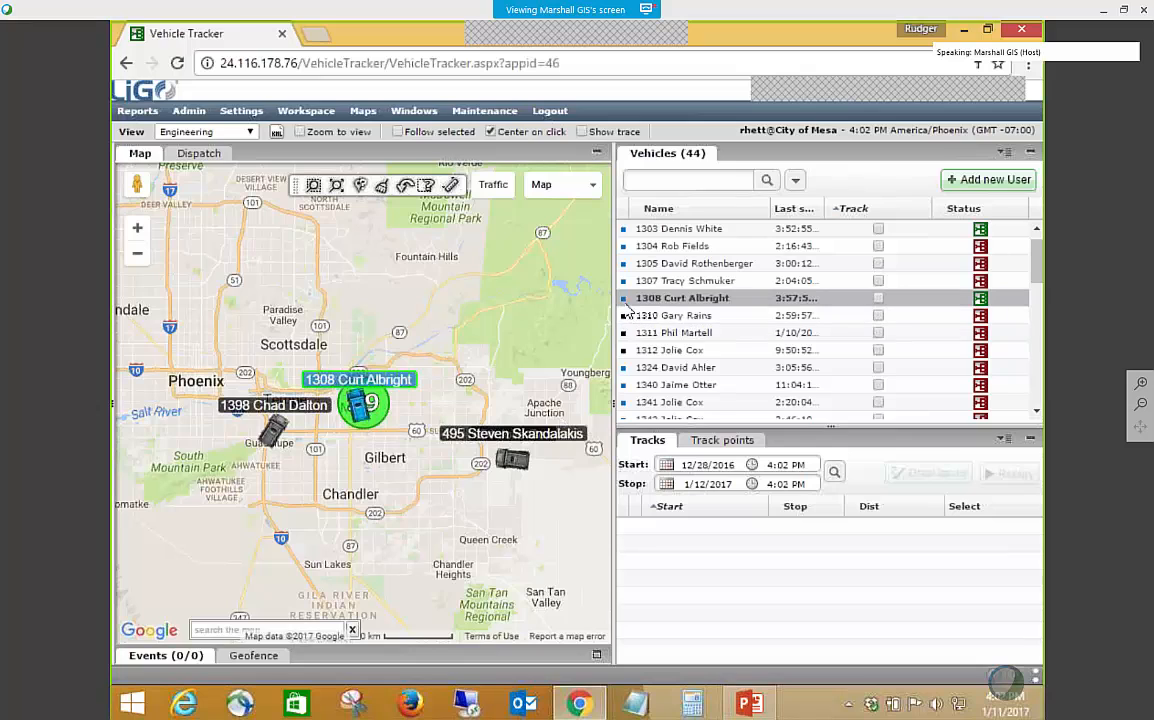
# In the user record of vehicle 1308, set the marker color to red, choose the red truck from Basic Vehicle Icons, and save.
pyautogui.rightClick(660, 306)
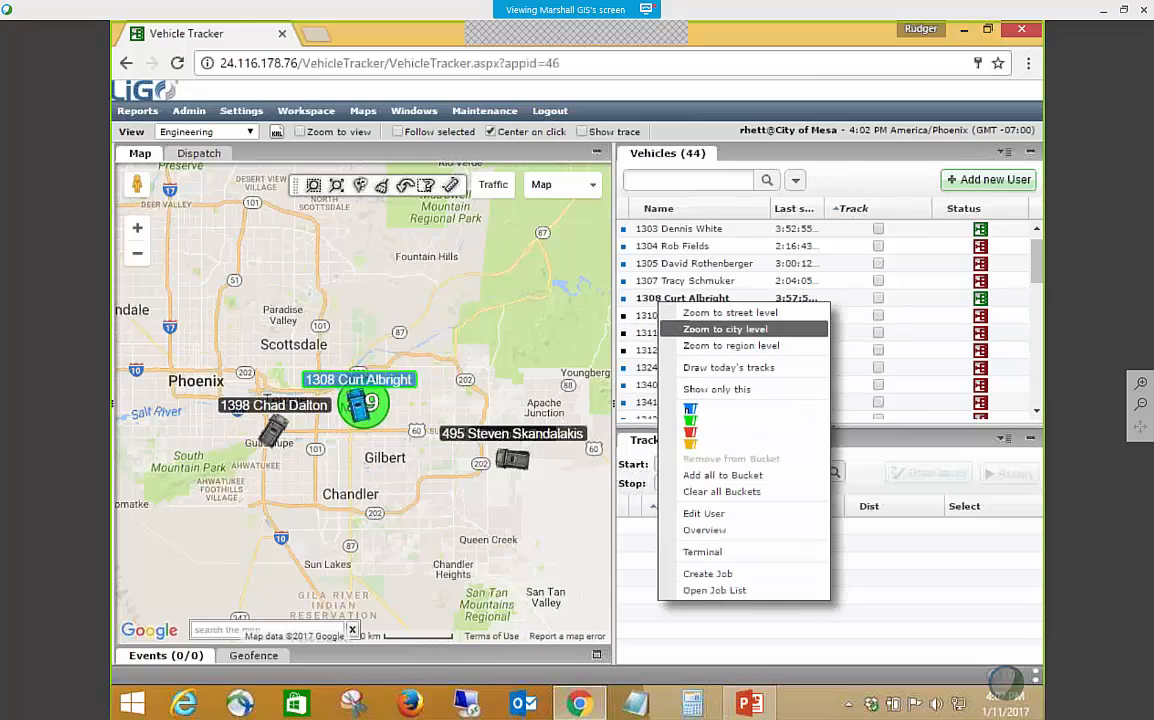
pyautogui.click(696, 516)
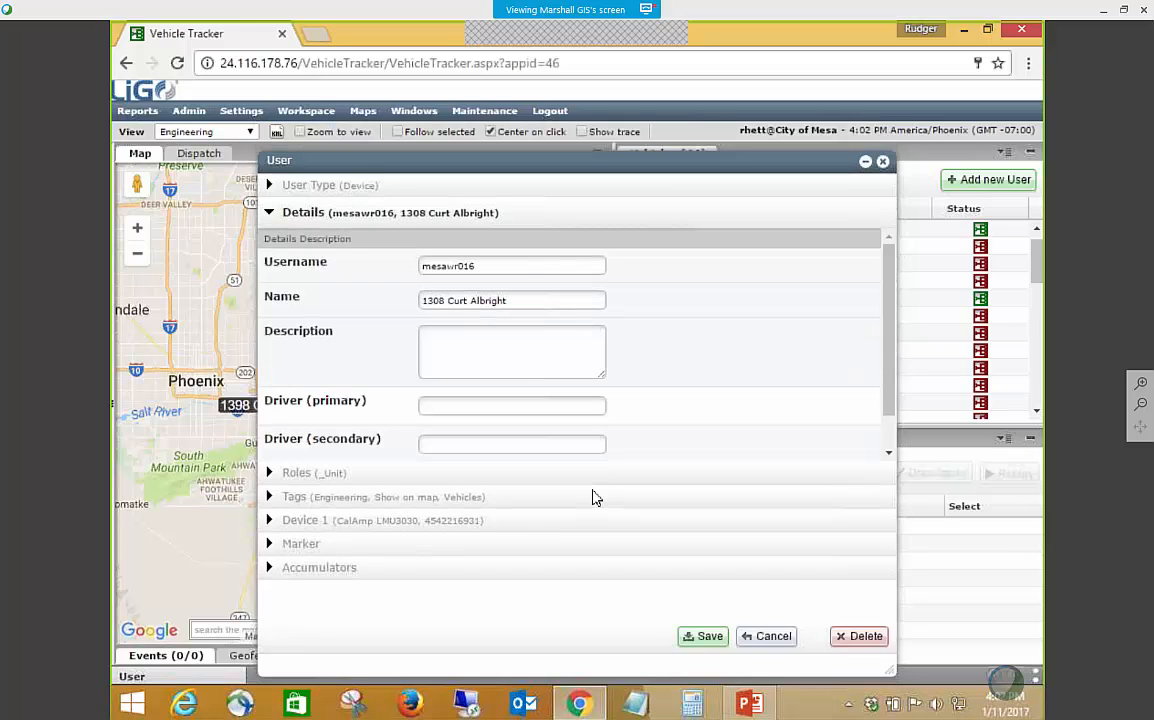
pyautogui.click(368, 545)
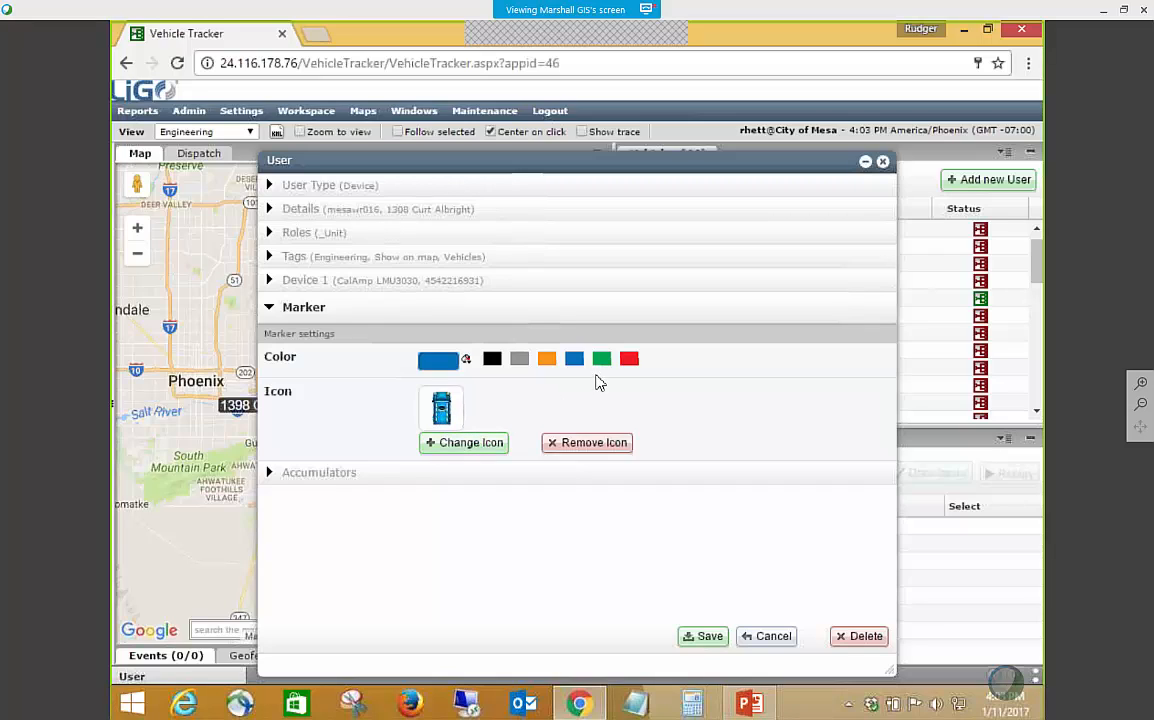
pyautogui.click(630, 362)
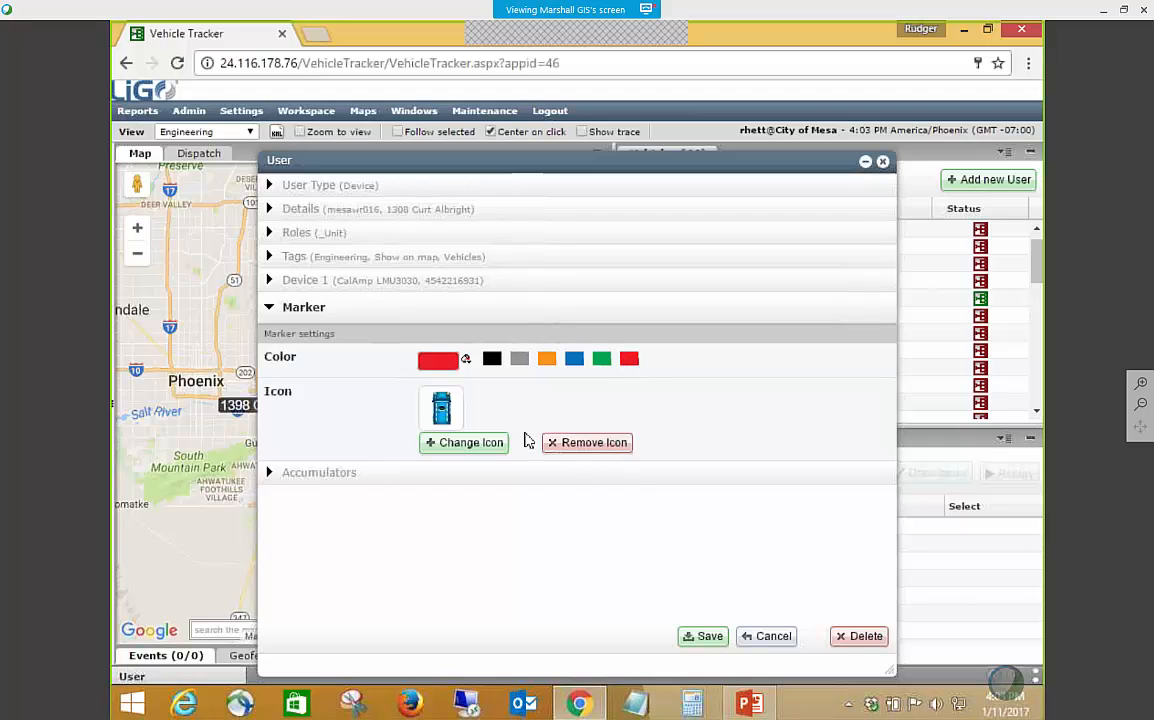
pyautogui.click(462, 442)
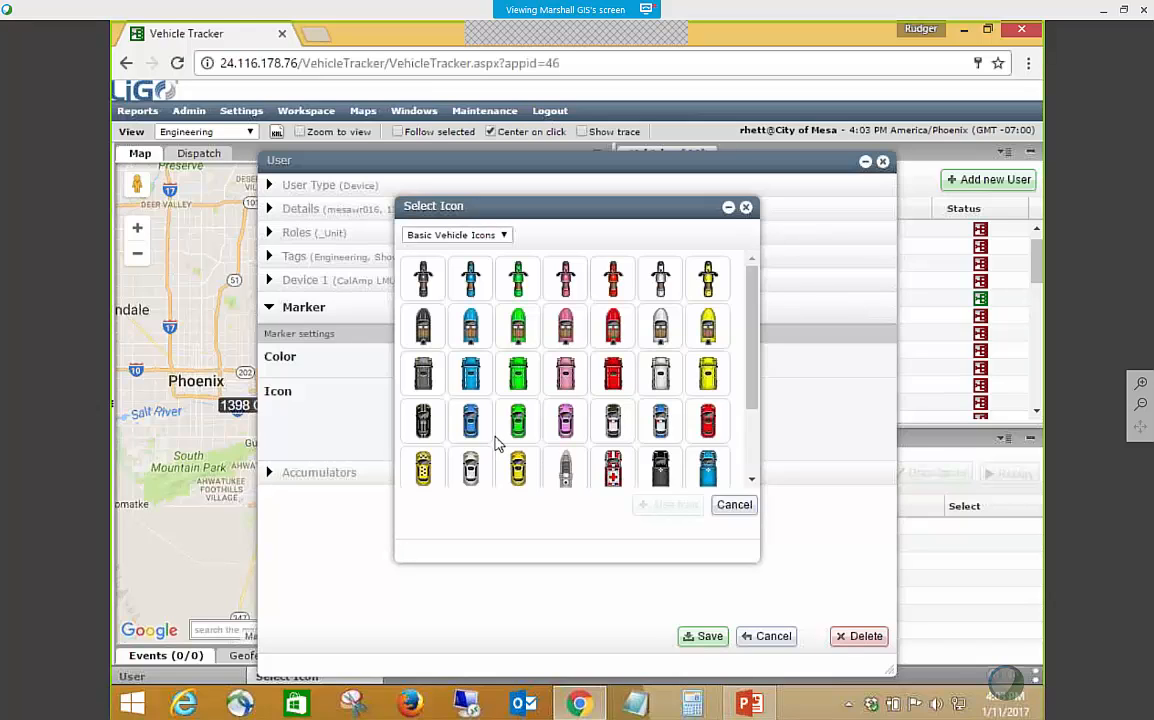
pyautogui.click(613, 373)
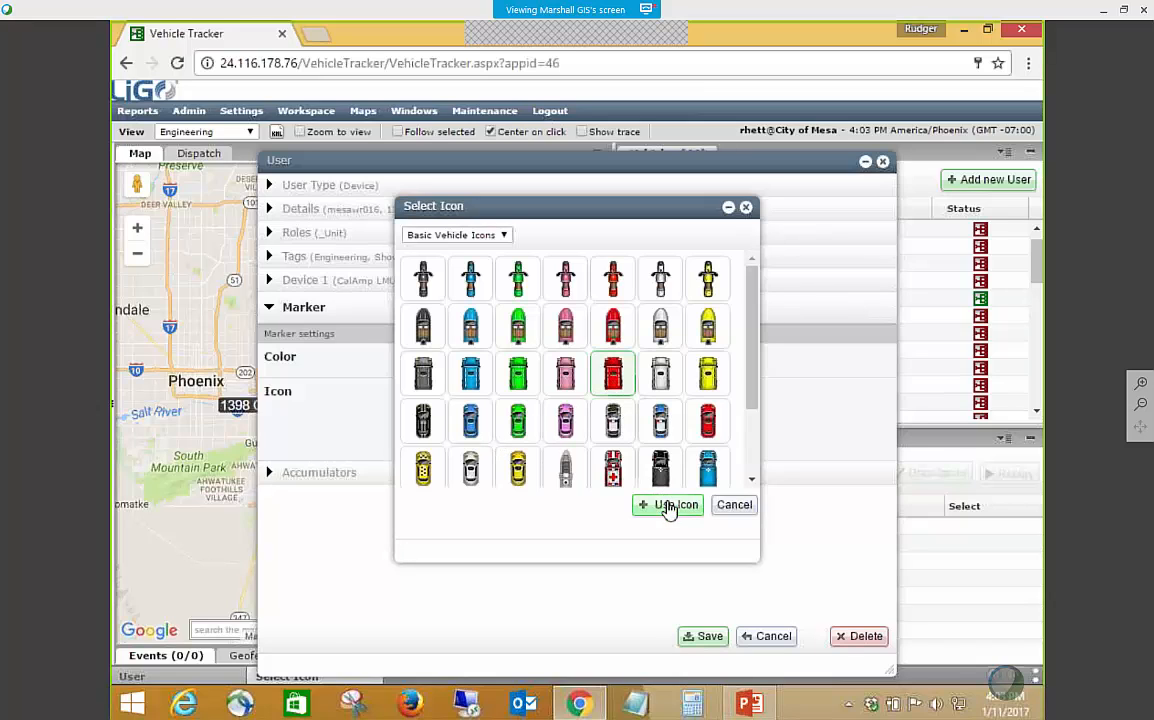
pyautogui.scroll(-2, 663, 465)
pyautogui.scroll(2, 663, 465)
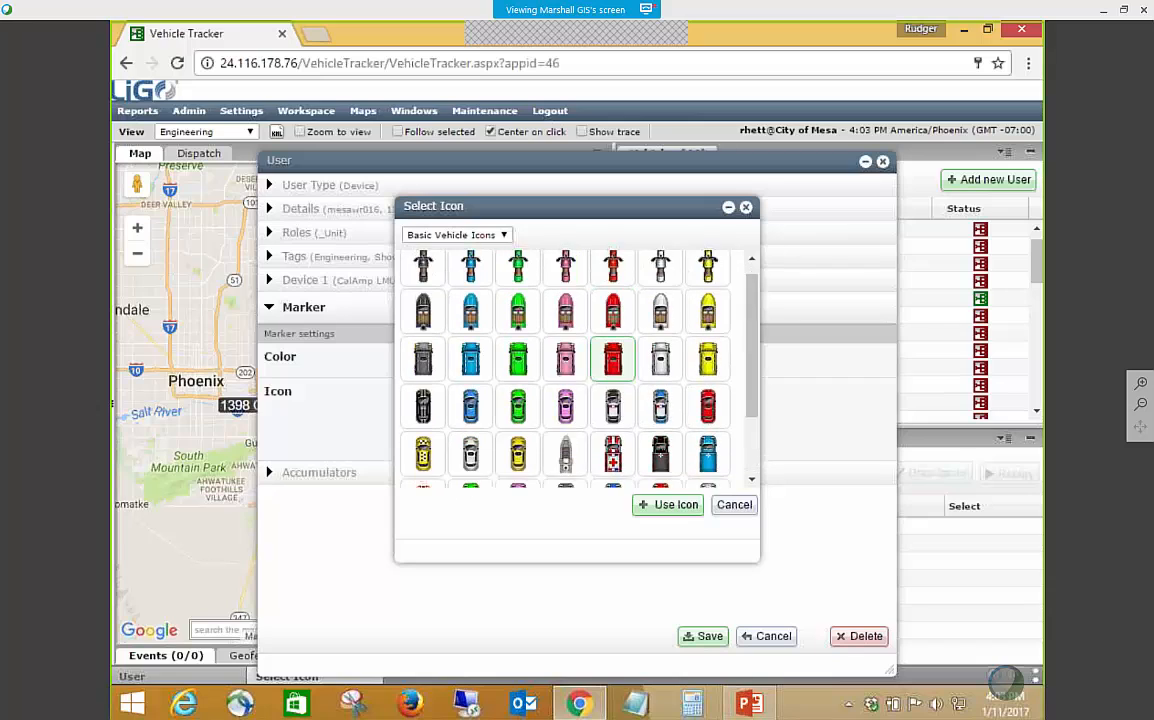
pyautogui.click(666, 504)
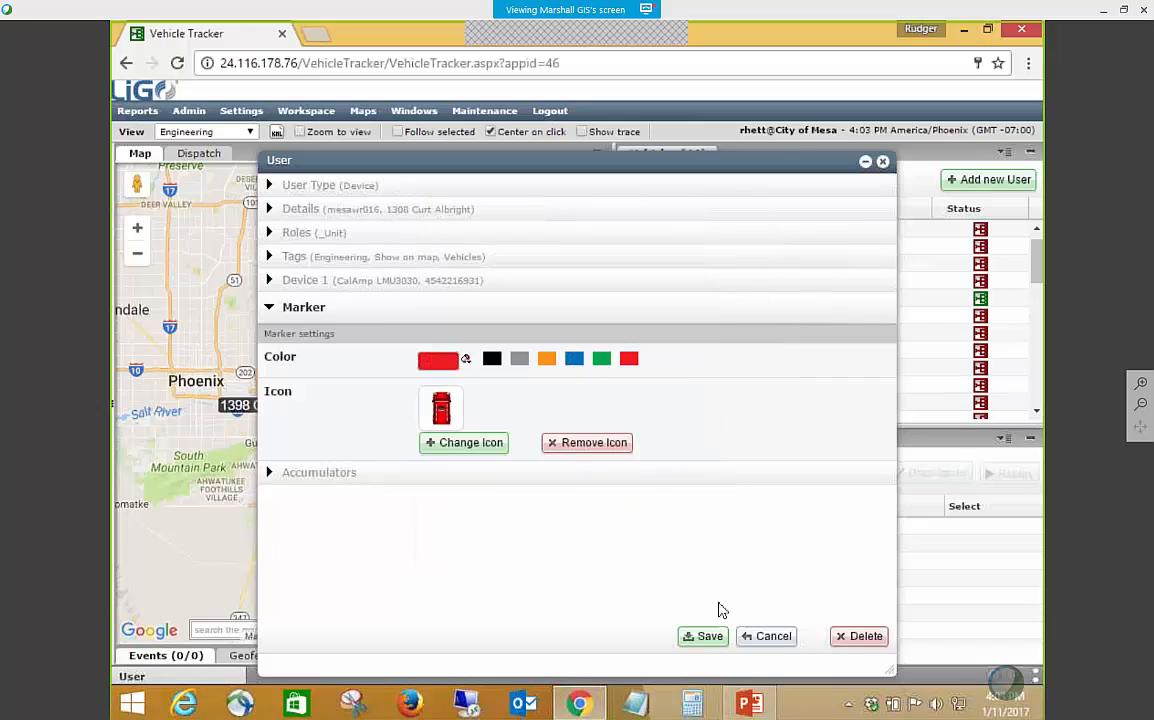
pyautogui.click(704, 636)
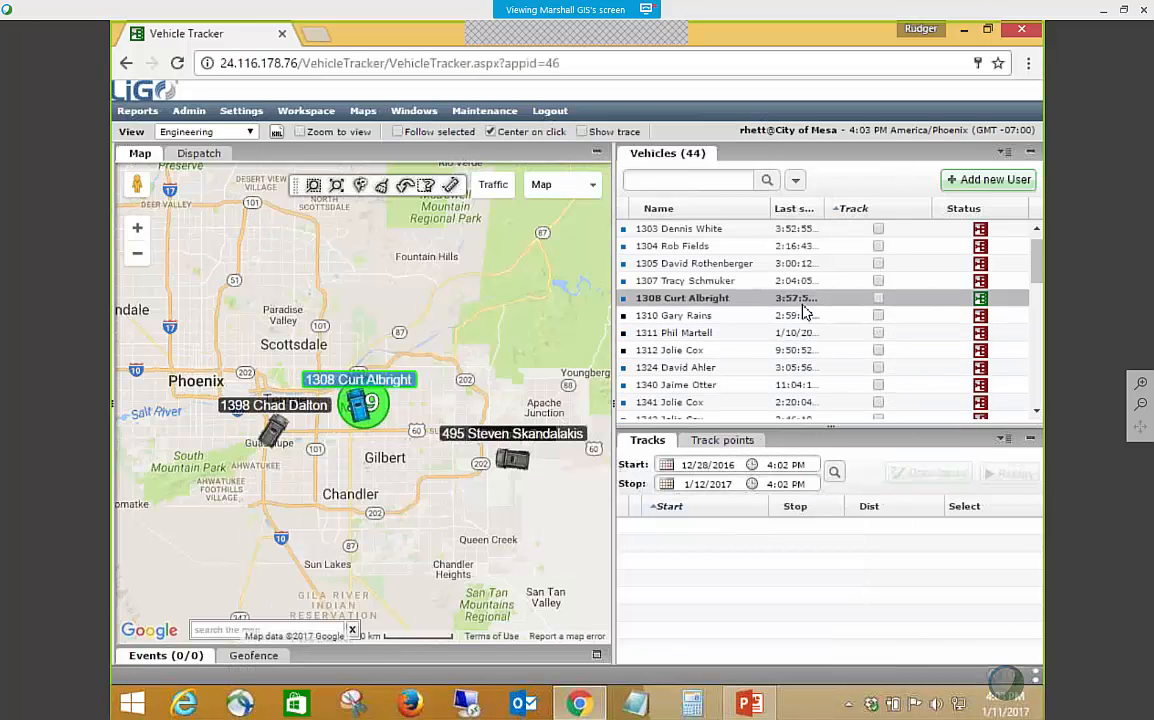
# Load the tracks of vehicle 1308 and draw the 1/11/2017 7:33 AM track on the map.
pyautogui.click(733, 305)
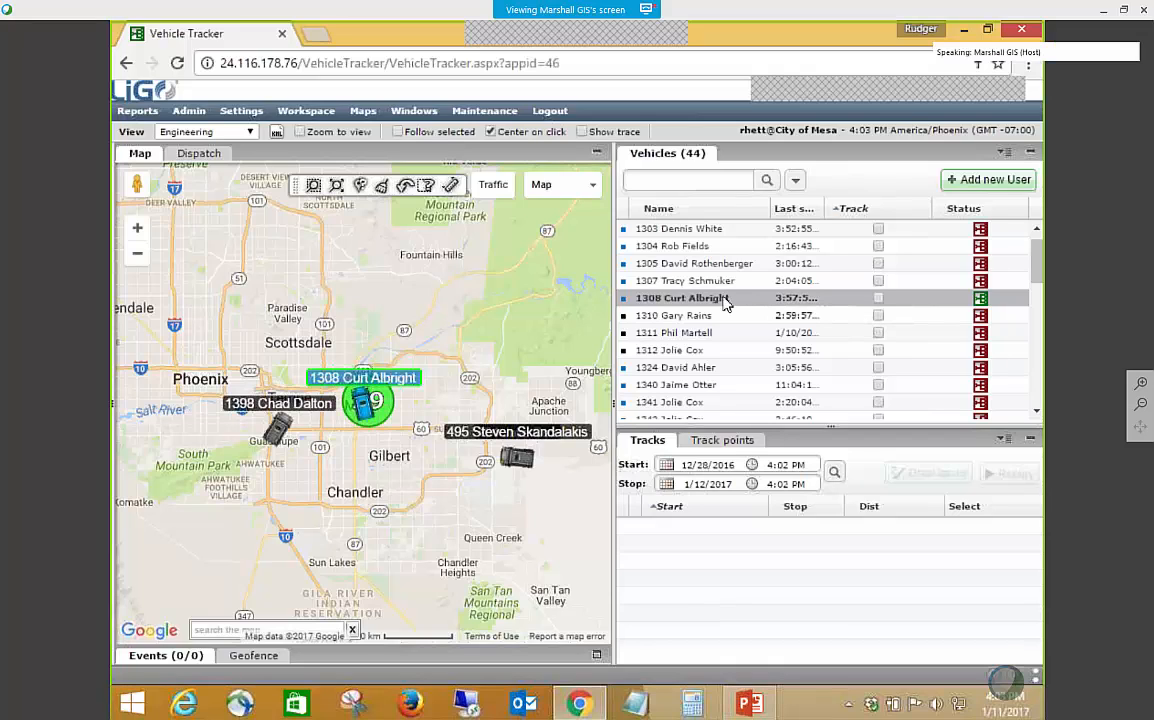
pyautogui.click(878, 298)
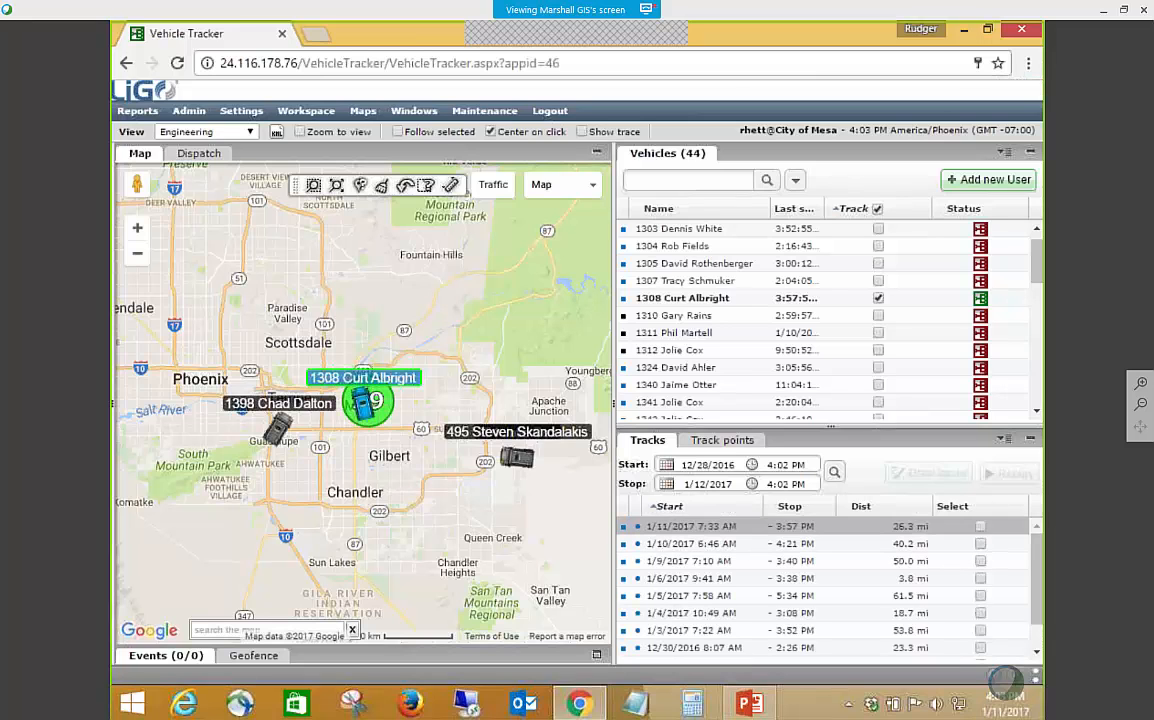
pyautogui.click(980, 526)
pyautogui.click(926, 474)
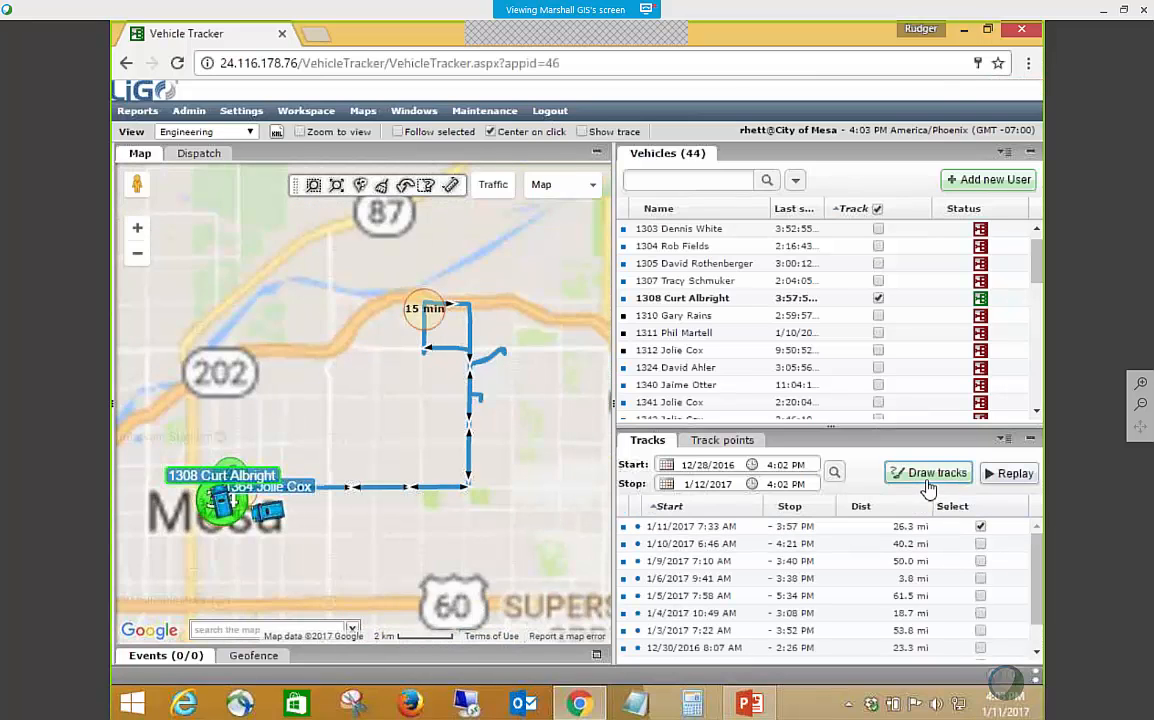
# Reopen the user record of vehicle 1308 to check its marker settings, and close it without saving.
pyautogui.rightClick(713, 302)
pyautogui.click(757, 507)
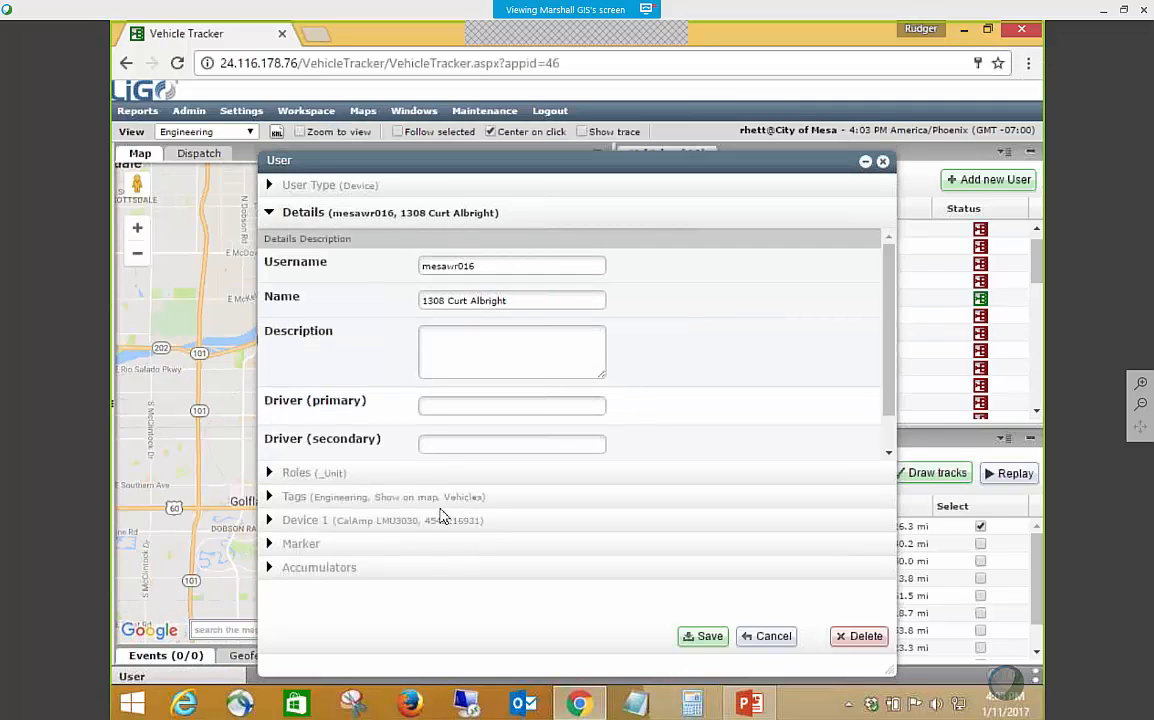
pyautogui.click(350, 543)
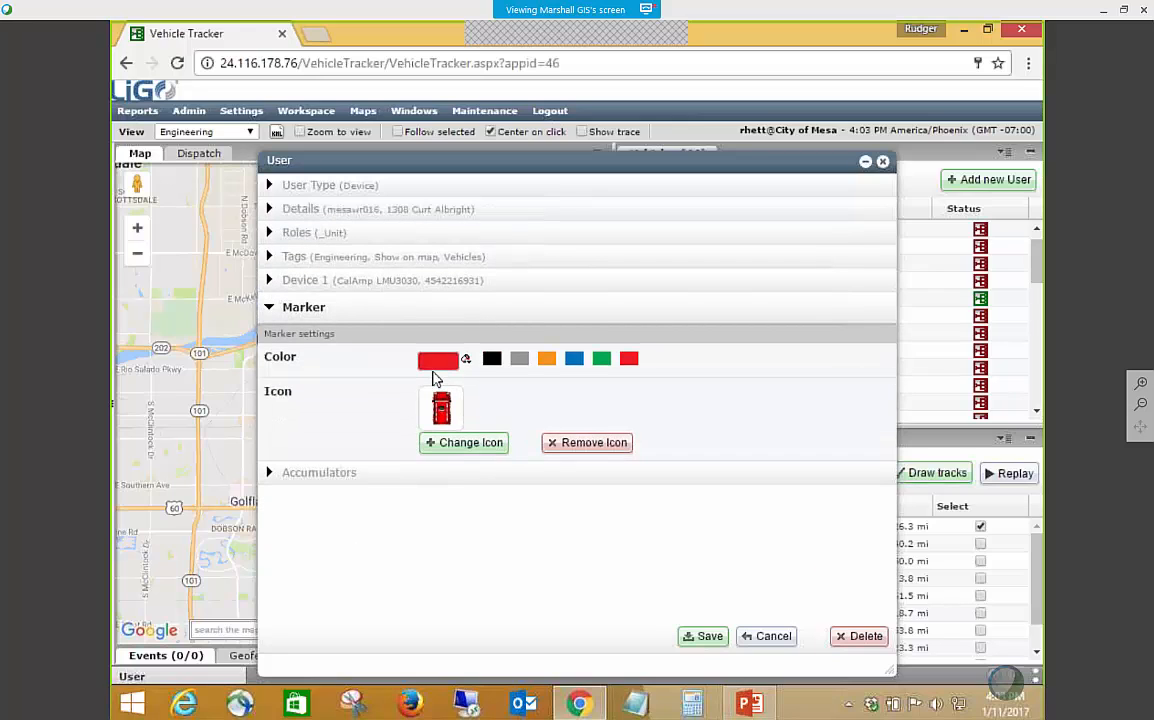
pyautogui.click(760, 637)
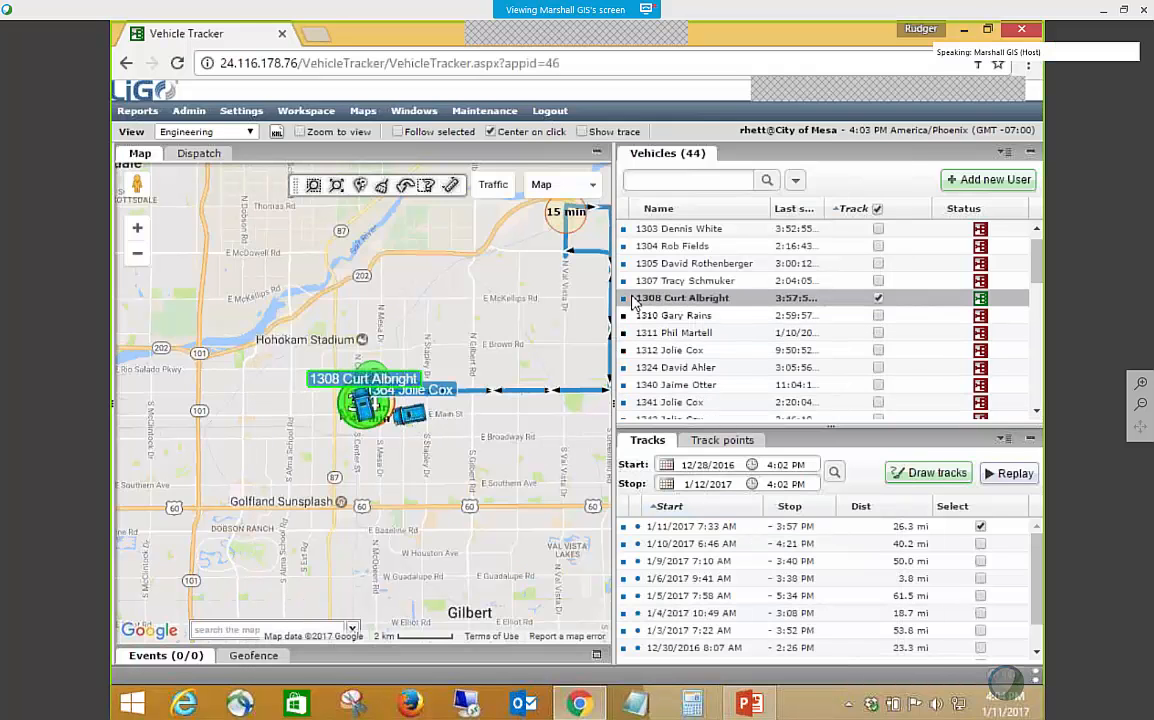
pyautogui.click(623, 299)
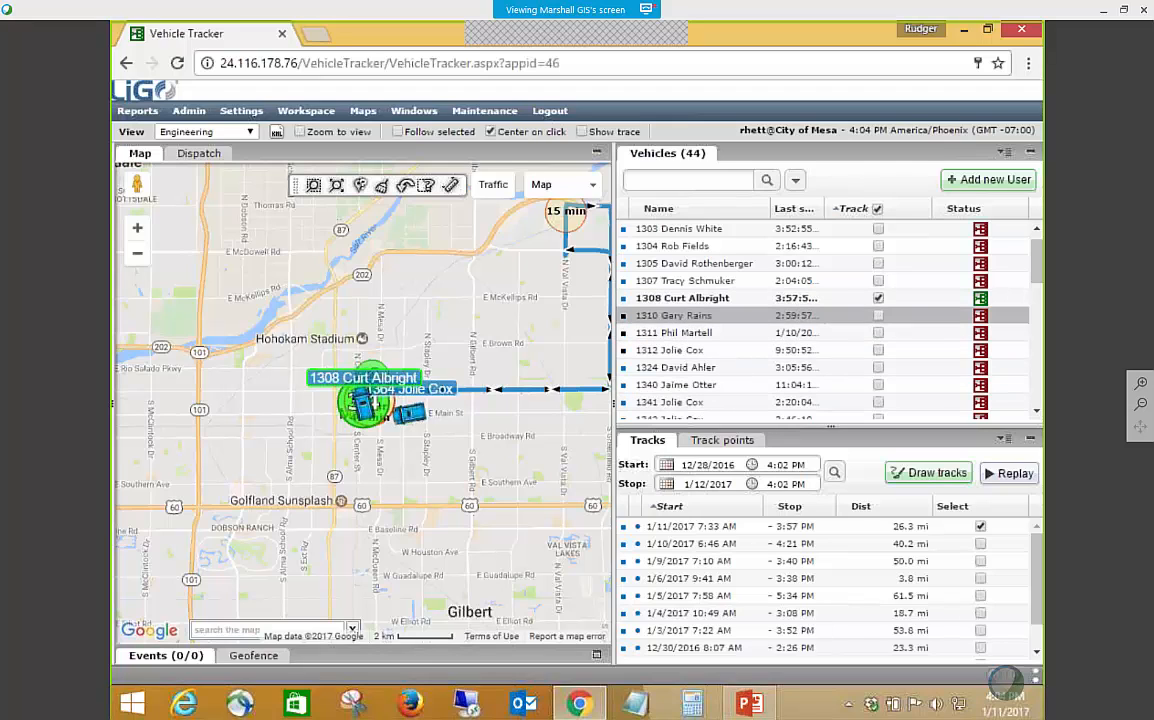
# Set the marker of vehicle 1310 to blue with the blue truck icon, save, and select the vehicle to check it.
pyautogui.rightClick(698, 322)
pyautogui.click(696, 321)
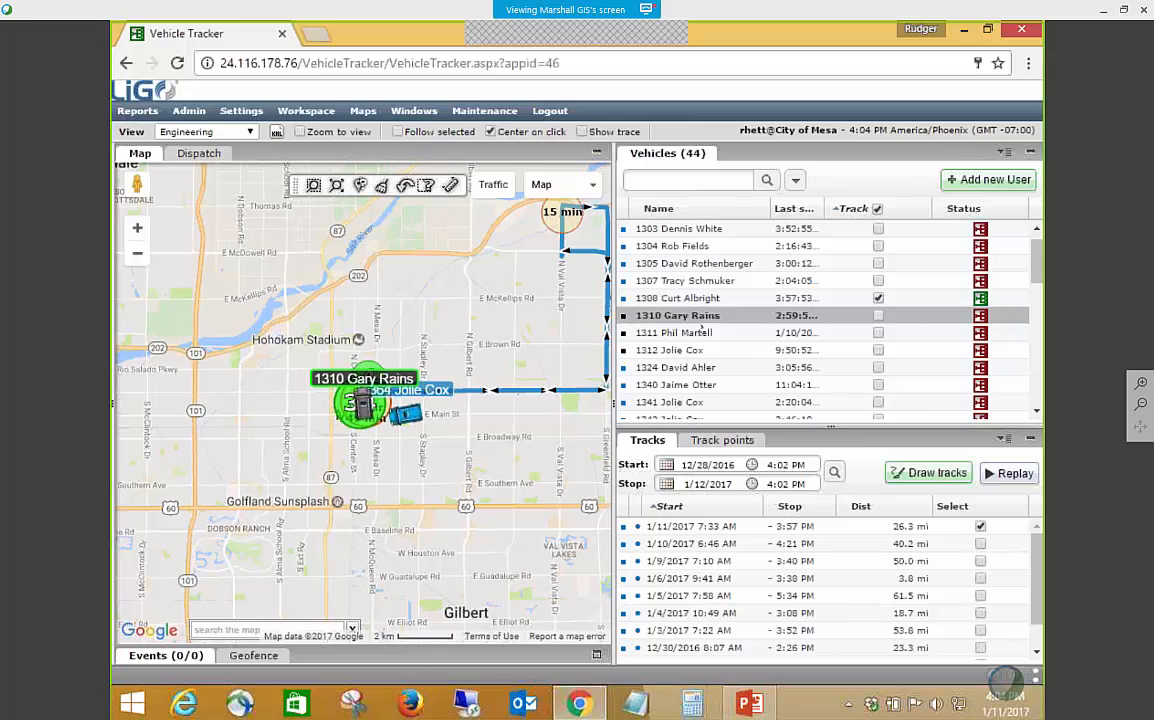
pyautogui.rightClick(693, 318)
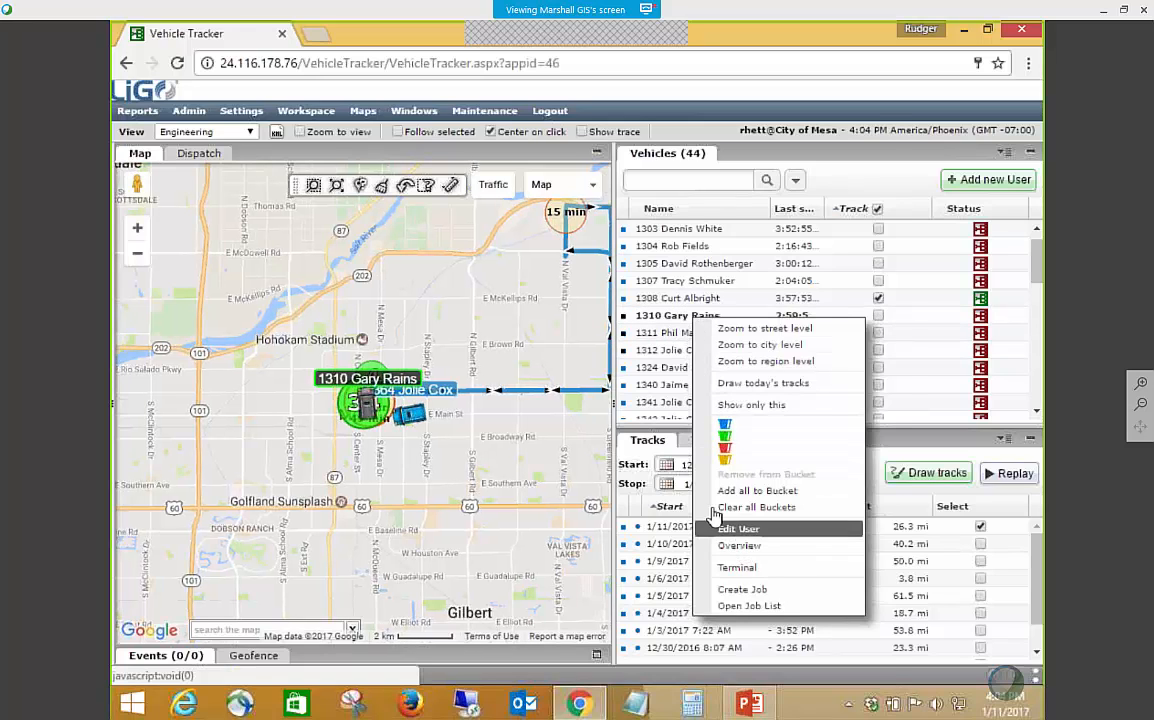
pyautogui.click(737, 528)
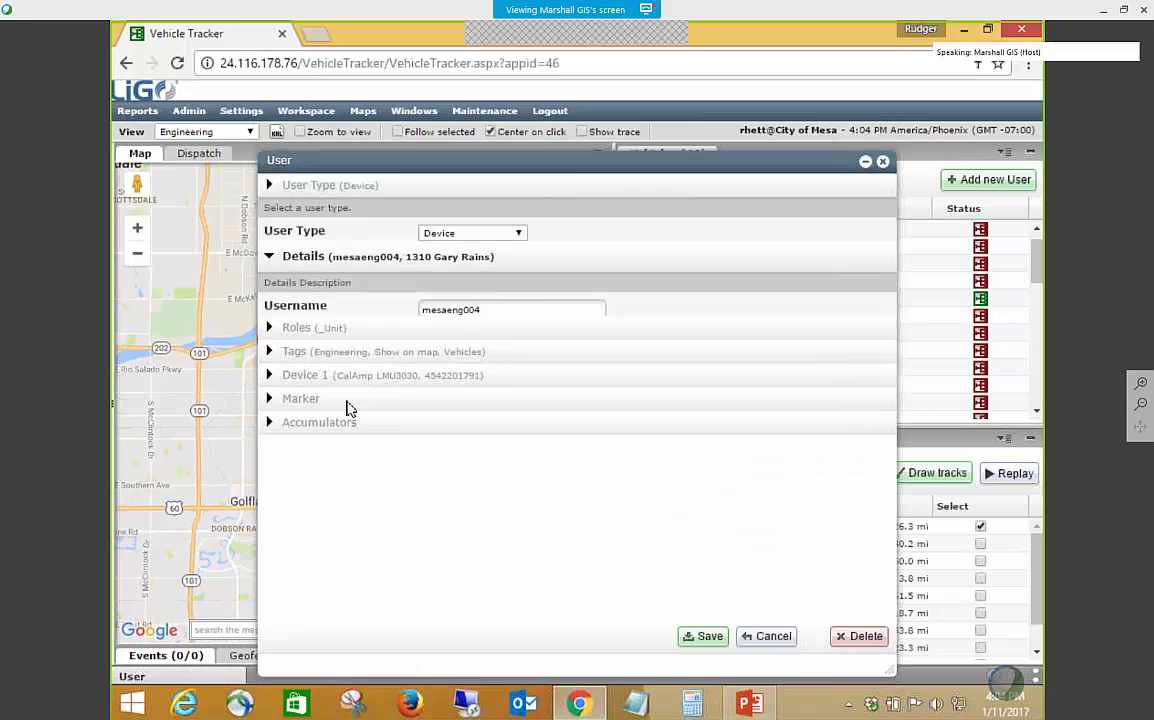
pyautogui.click(312, 540)
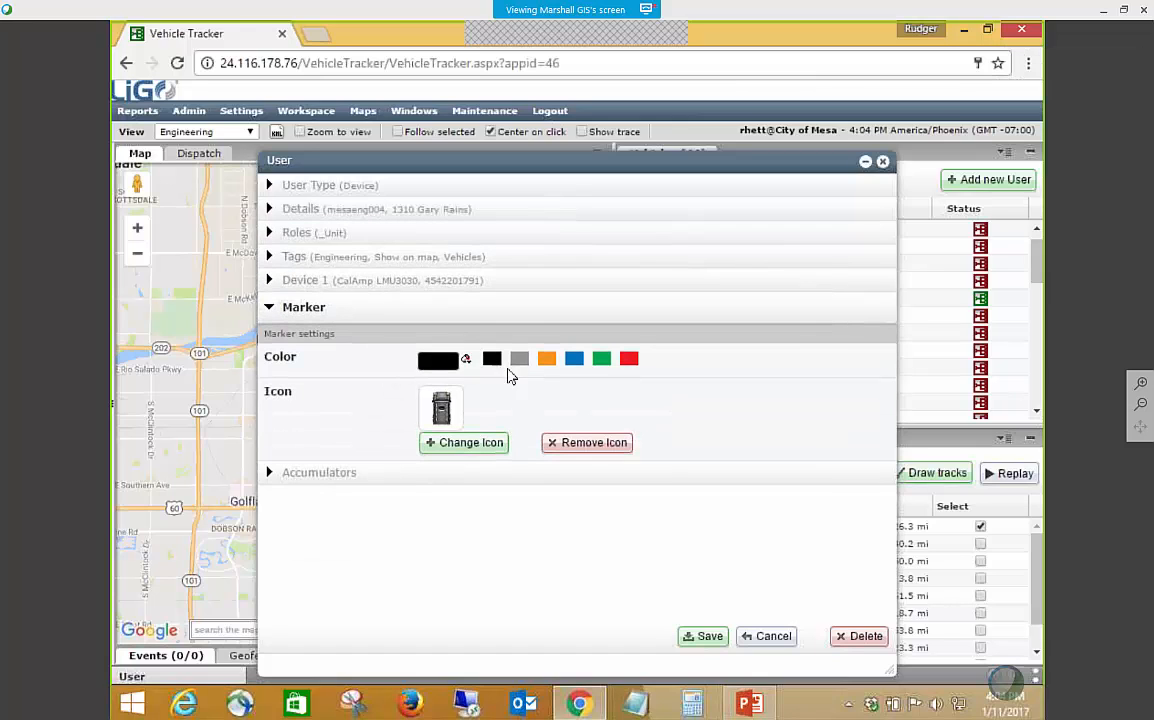
pyautogui.click(573, 362)
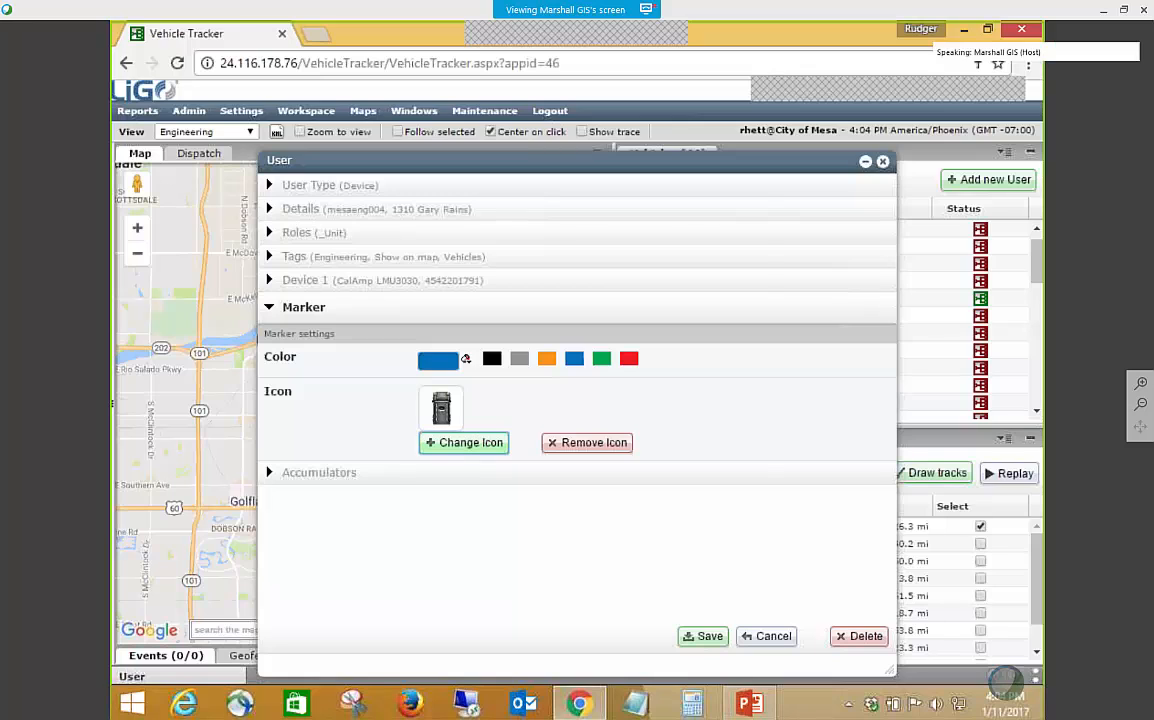
pyautogui.click(463, 442)
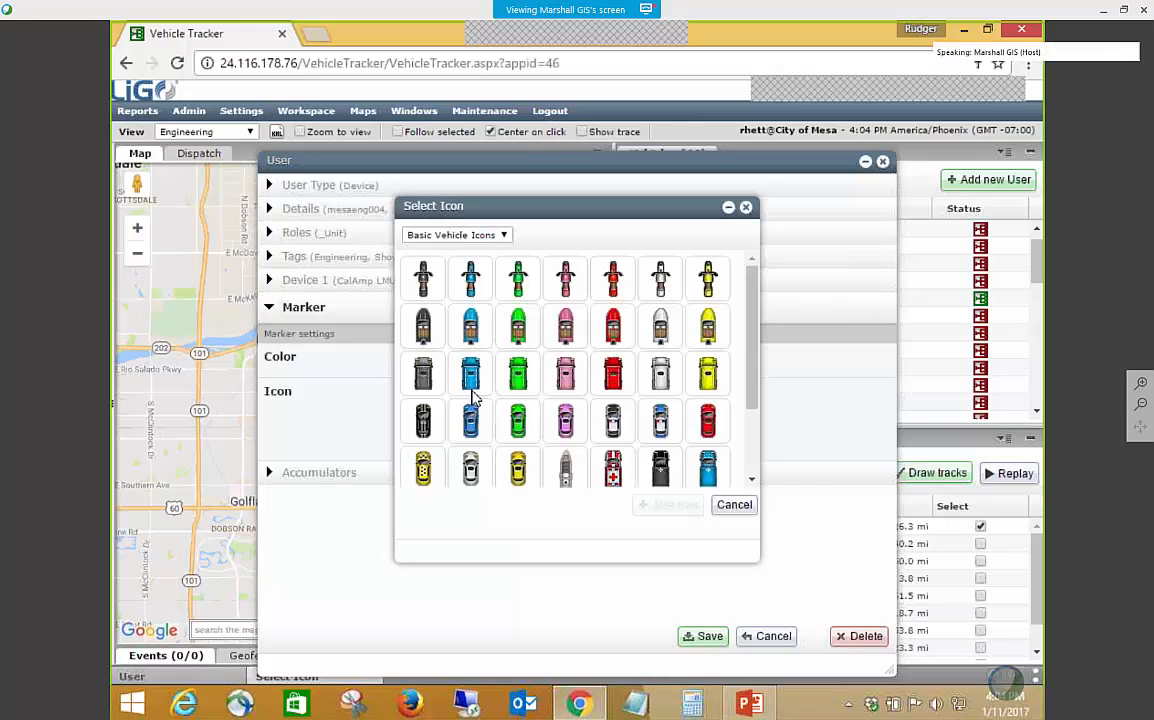
pyautogui.click(470, 374)
pyautogui.click(670, 505)
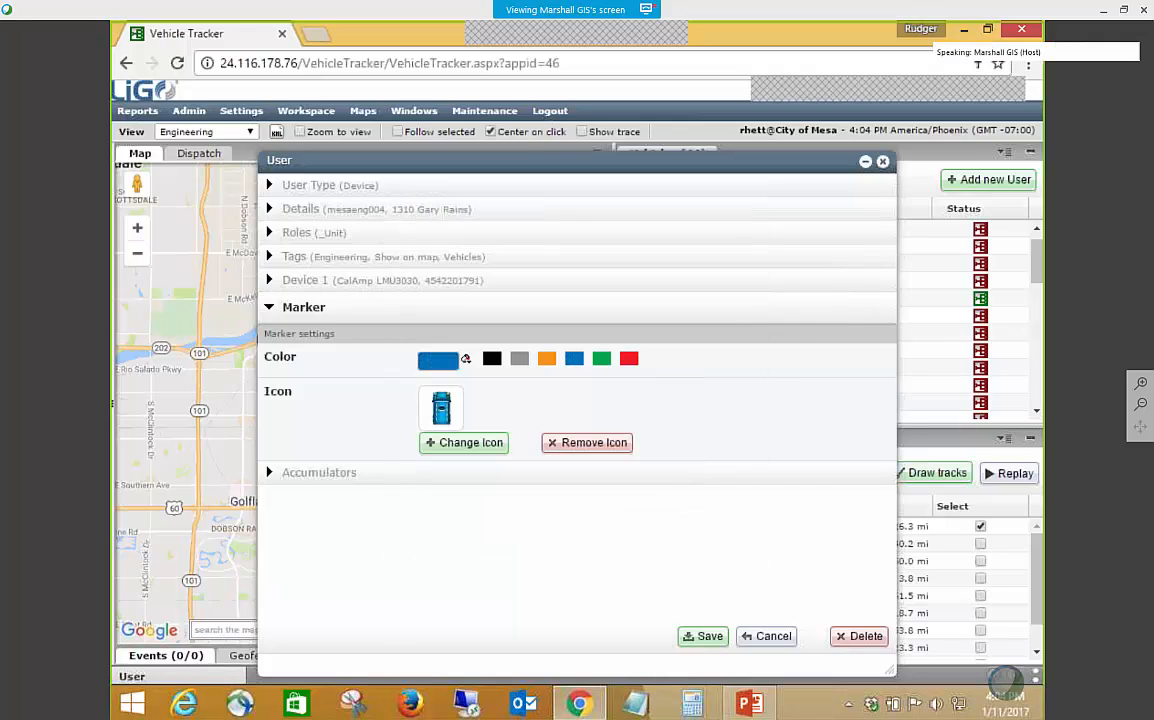
pyautogui.click(704, 636)
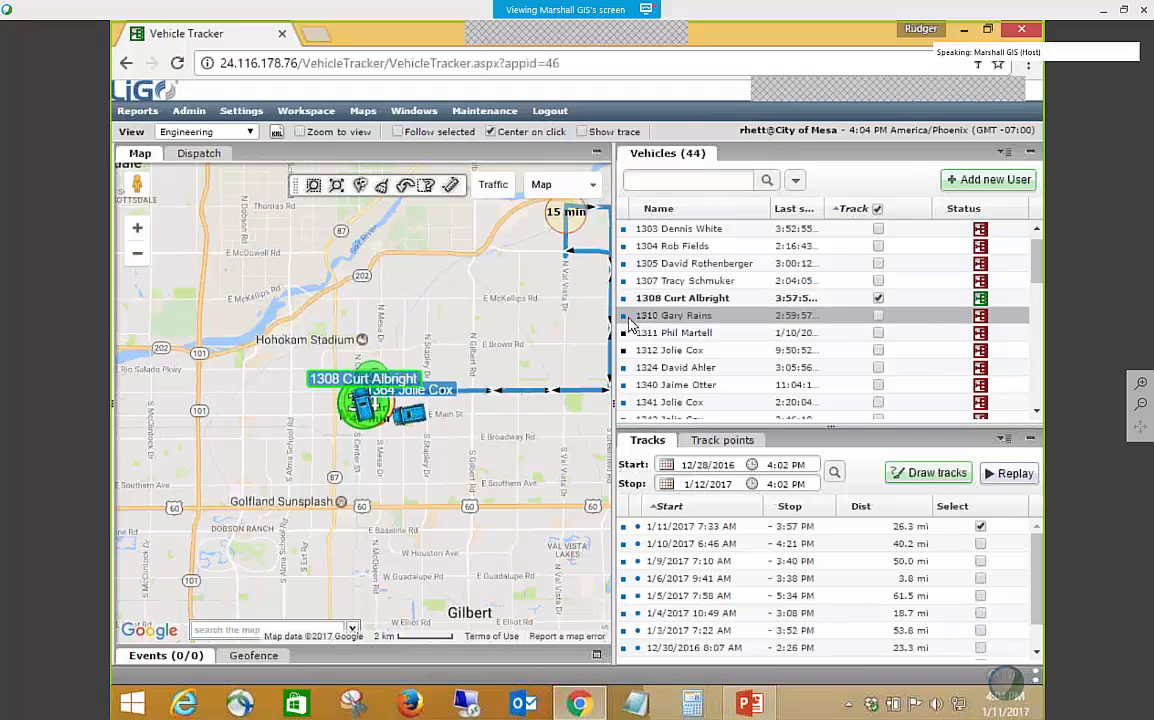
pyautogui.click(636, 318)
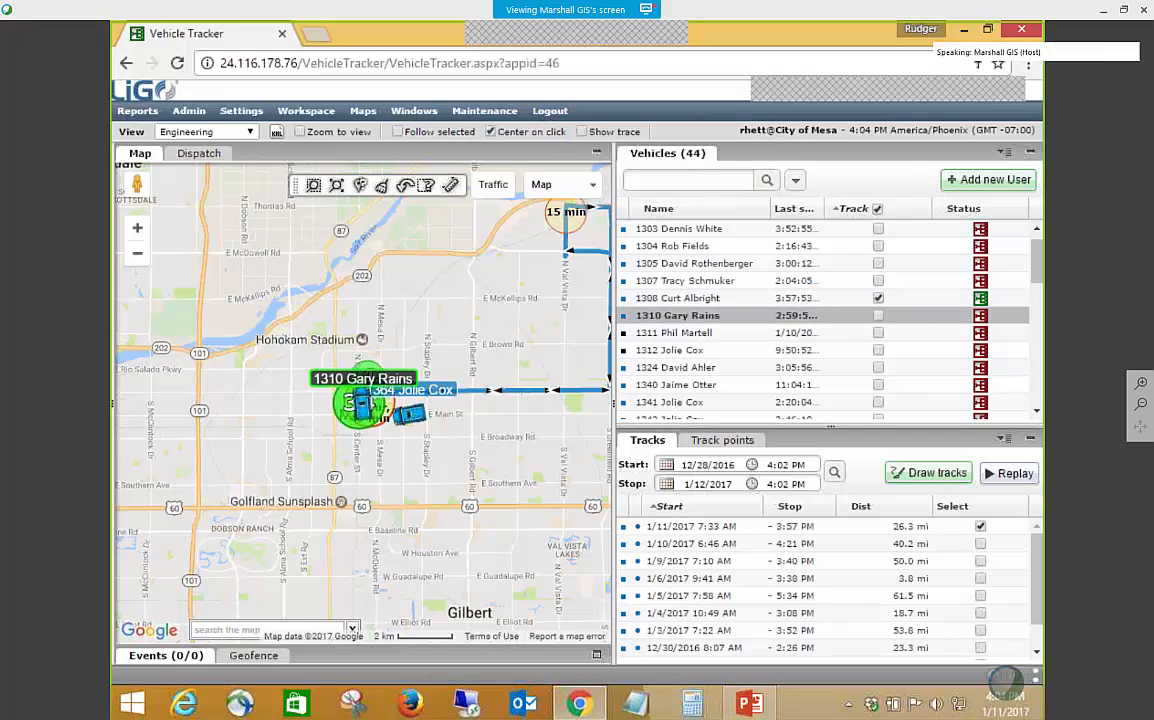
# Change the marker of vehicle 1308 to gray with the gray truck icon from Basic Vehicle Icons, and save the record.
pyautogui.click(638, 298)
pyautogui.rightClick(650, 301)
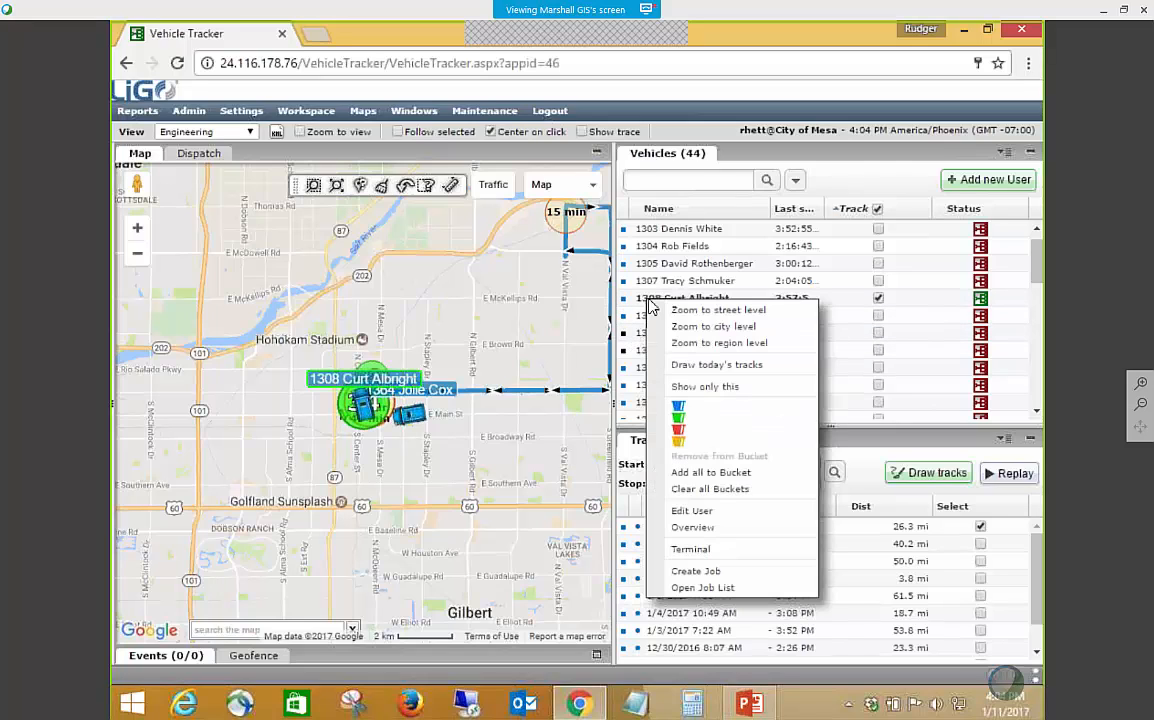
pyautogui.click(690, 512)
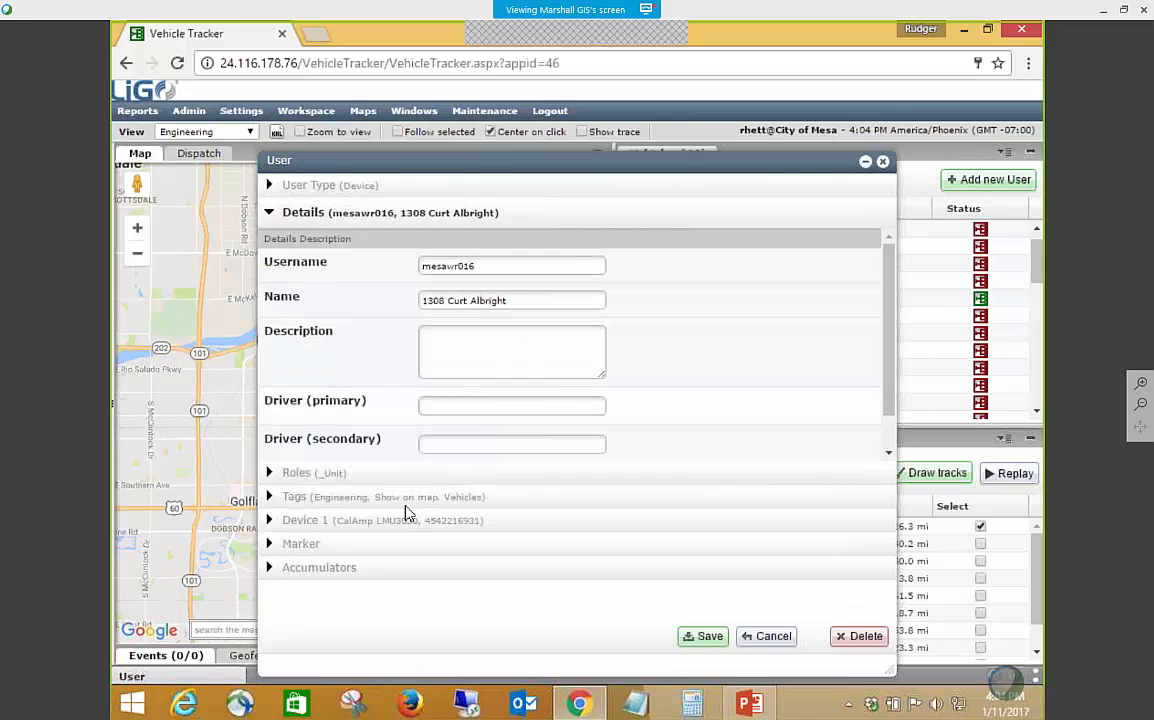
pyautogui.click(386, 549)
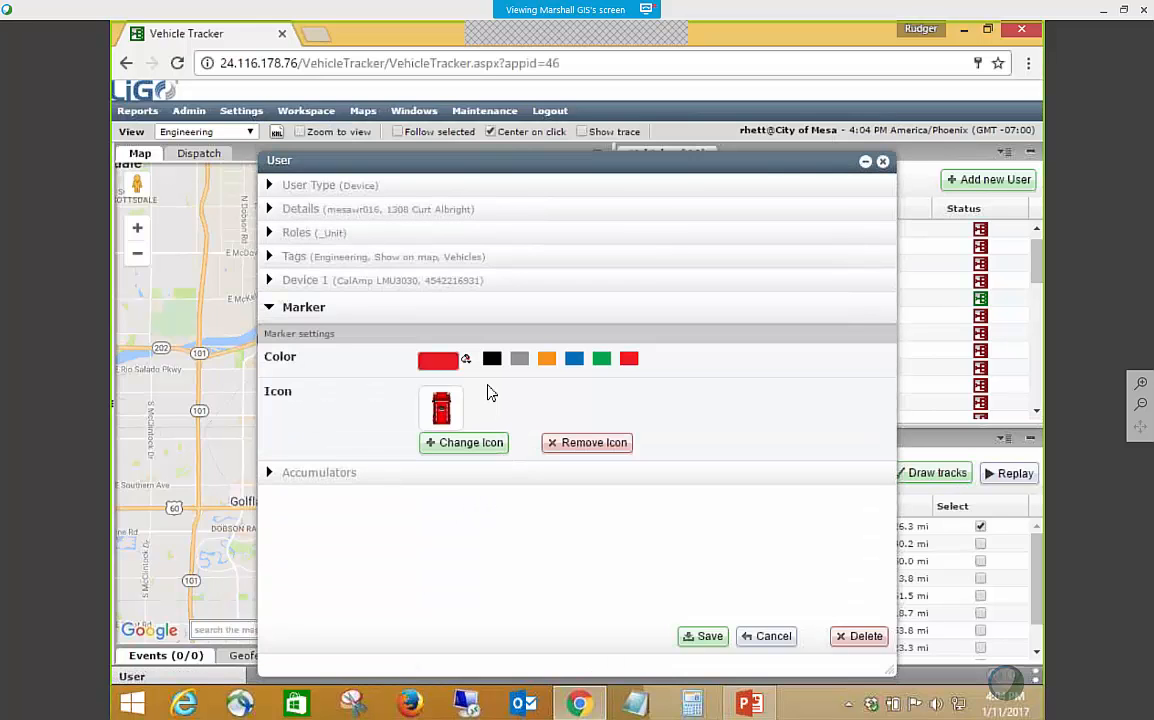
pyautogui.click(520, 360)
pyautogui.click(470, 442)
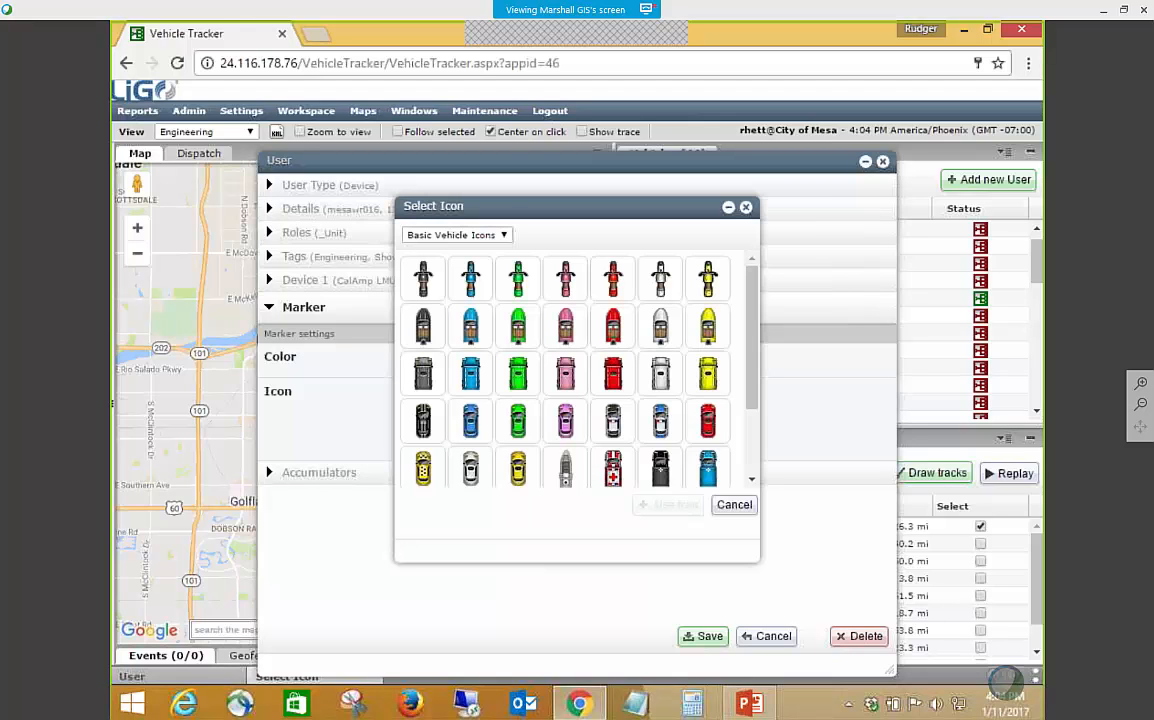
pyautogui.click(423, 372)
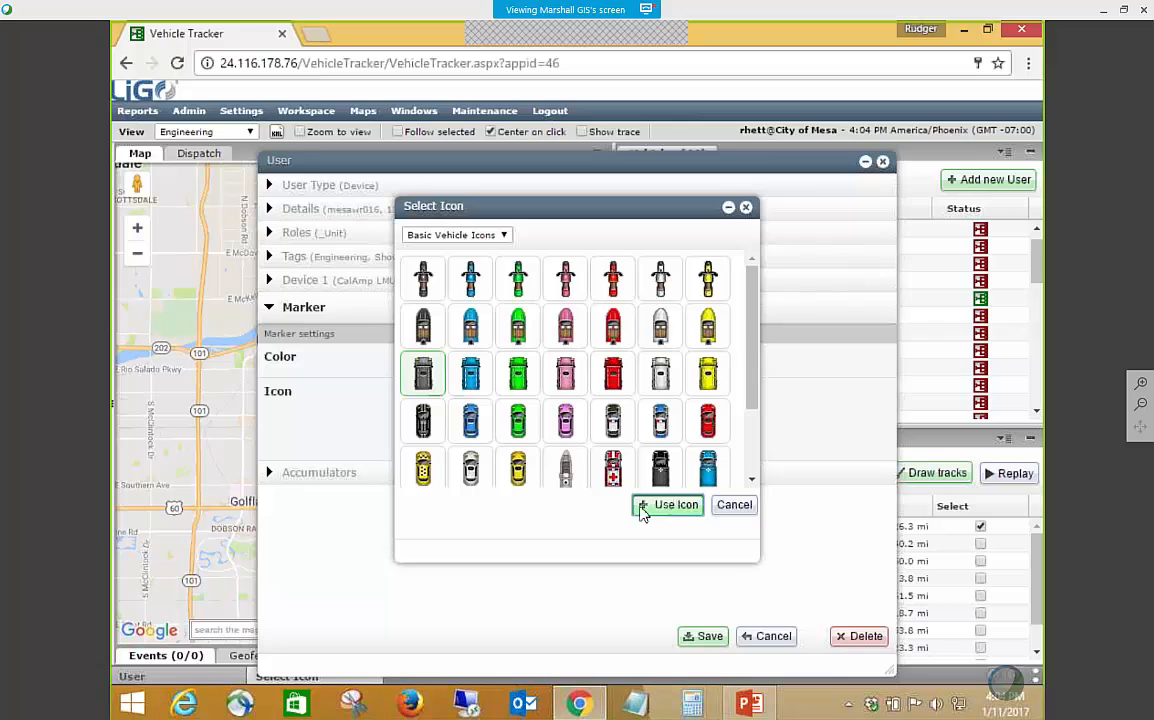
pyautogui.click(665, 505)
pyautogui.click(706, 638)
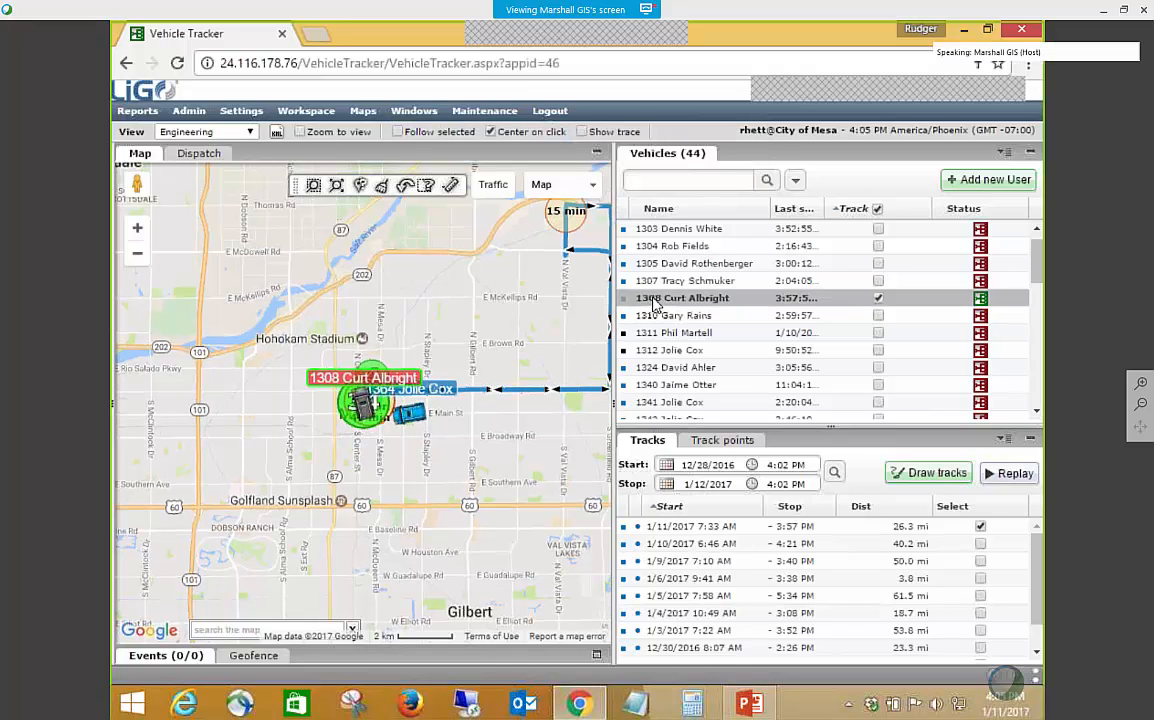
# Reload the tracks of vehicle 1308 and redraw the 1/11/2017 7:33 AM track on the map.
pyautogui.click(878, 298)
pyautogui.click(878, 298)
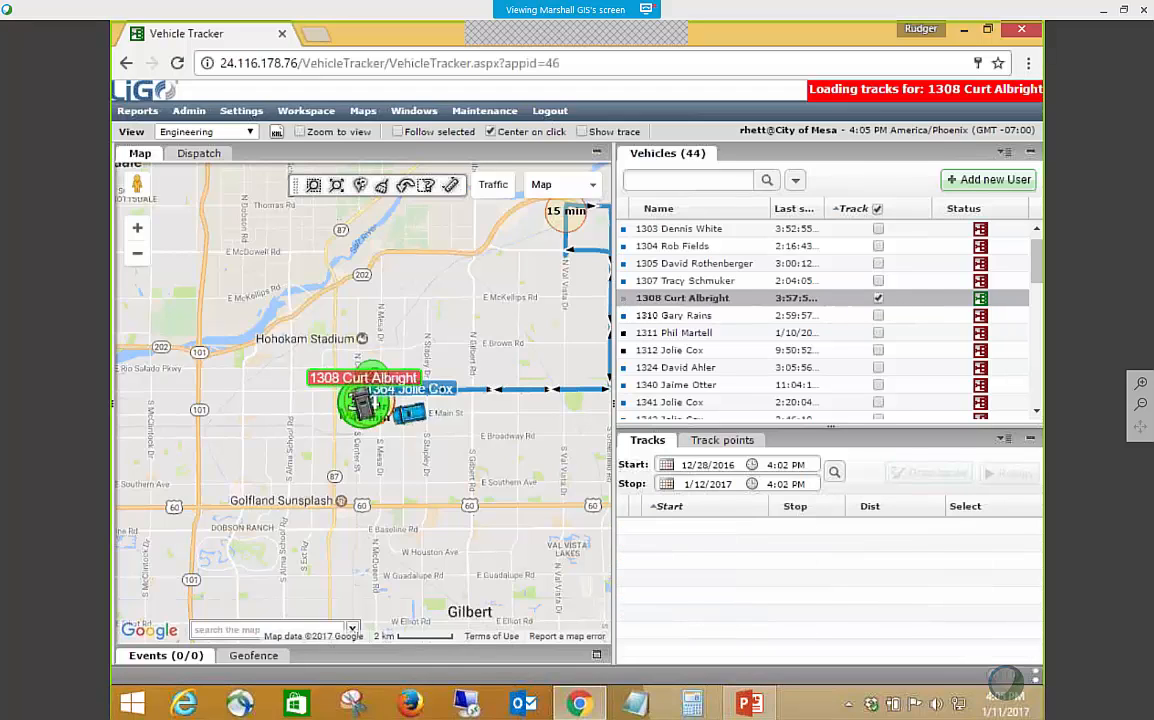
pyautogui.click(981, 526)
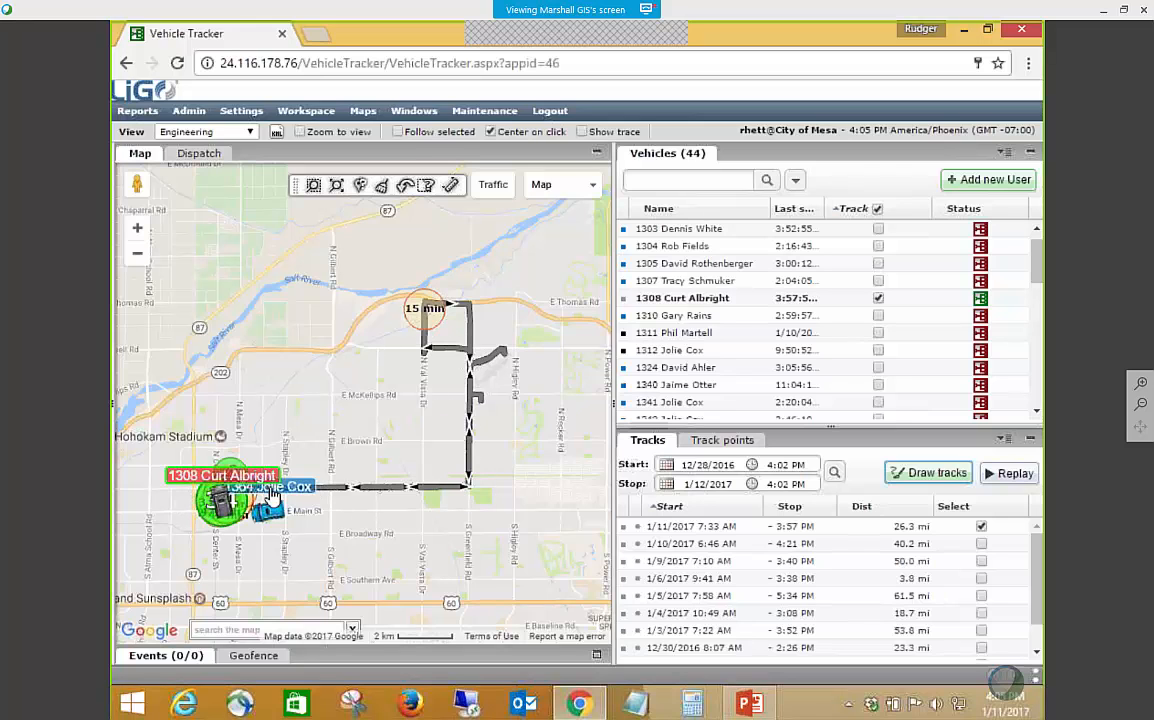
pyautogui.scroll(1, 512, 481)
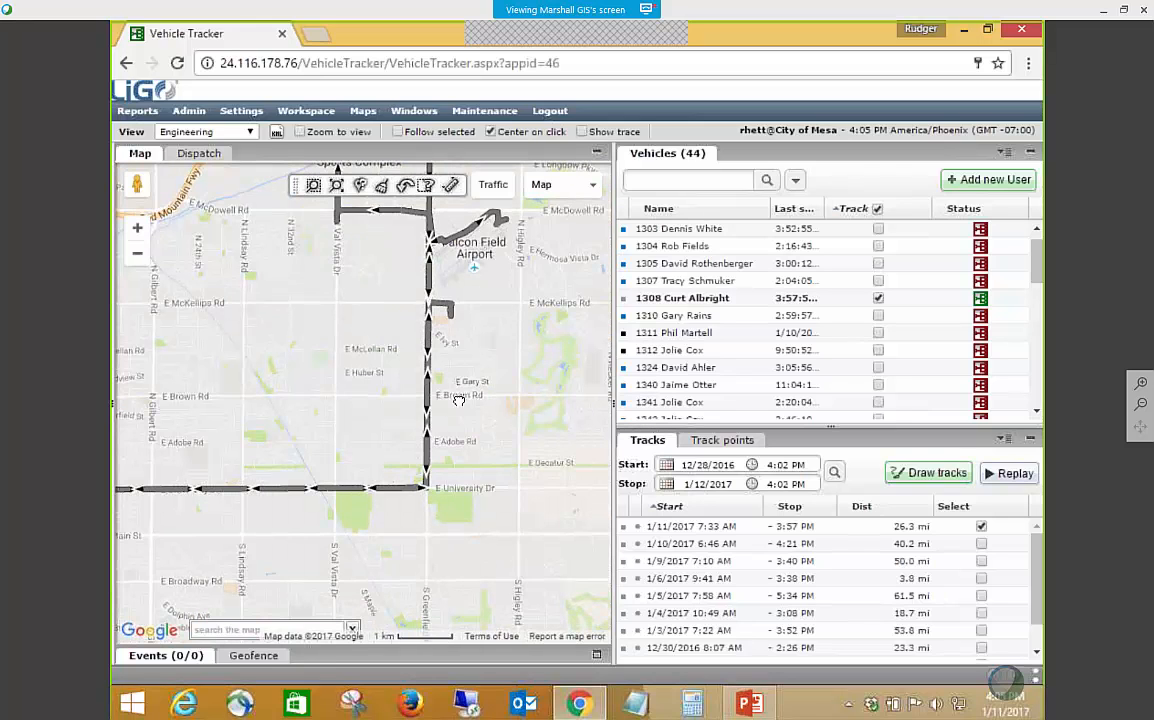
pyautogui.moveTo(457, 399); pyautogui.dragTo(531, 444)
pyautogui.scroll(-1, 531, 444)
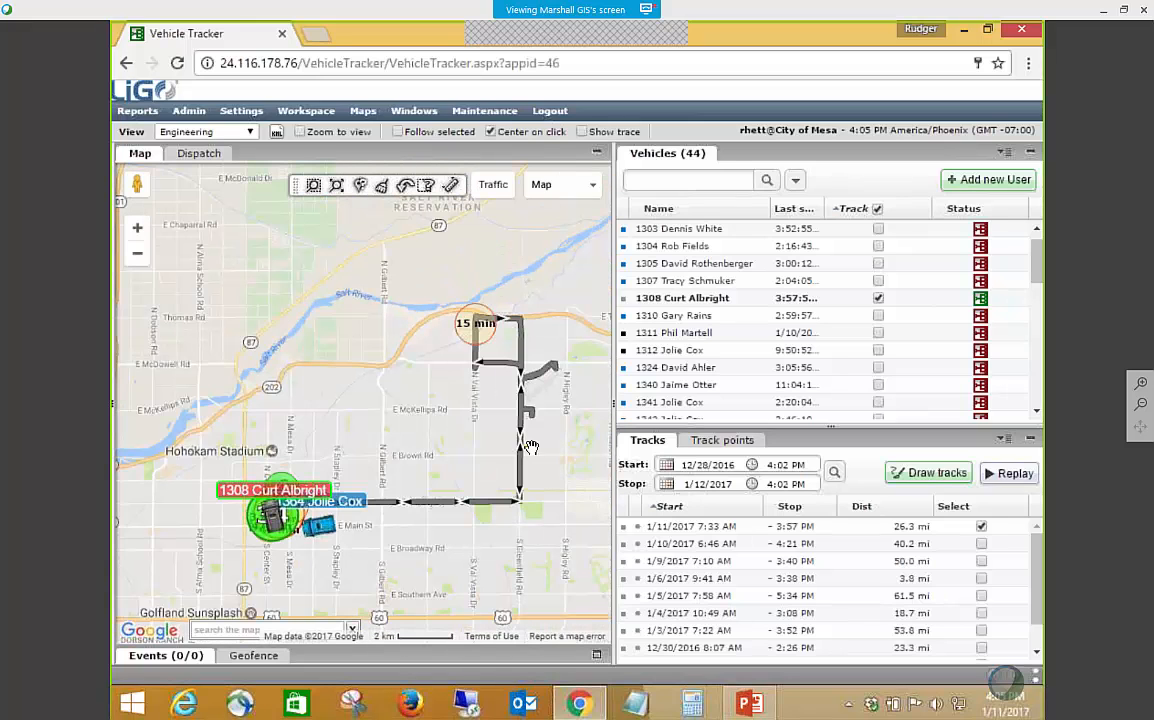
# Add a System Odometer accumulator with current value 12345 mi to the user record of vehicle 1308, and discard the unsaved changes.
pyautogui.rightClick(718, 309)
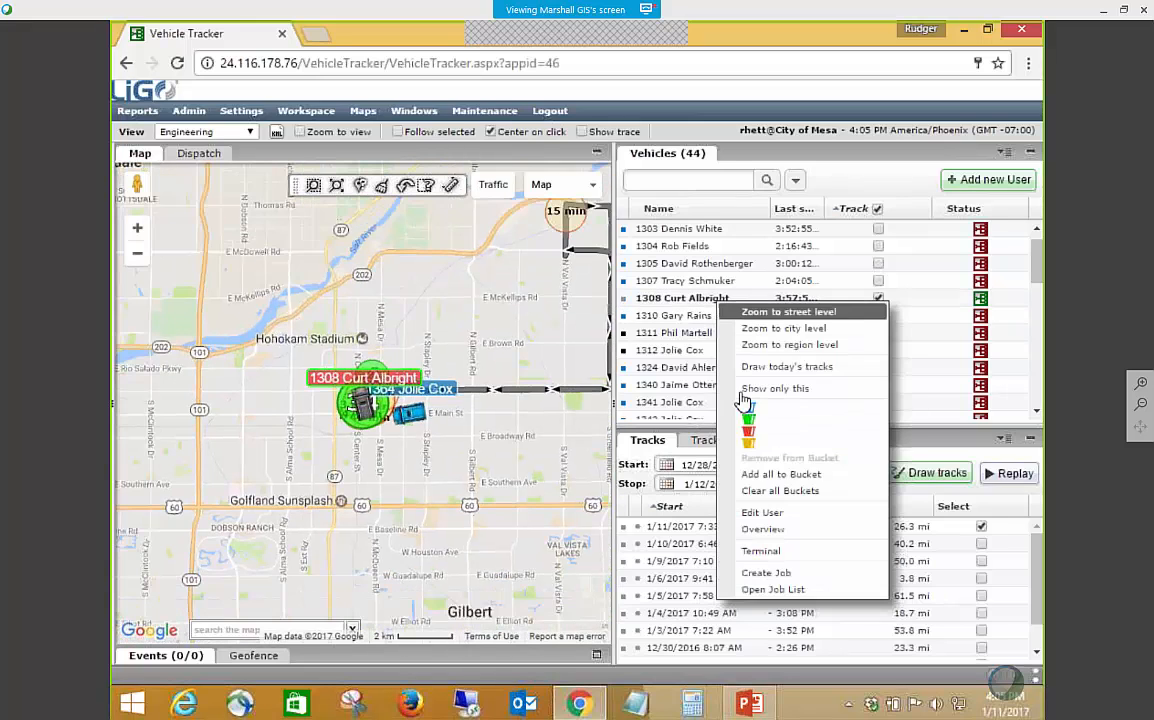
pyautogui.click(757, 513)
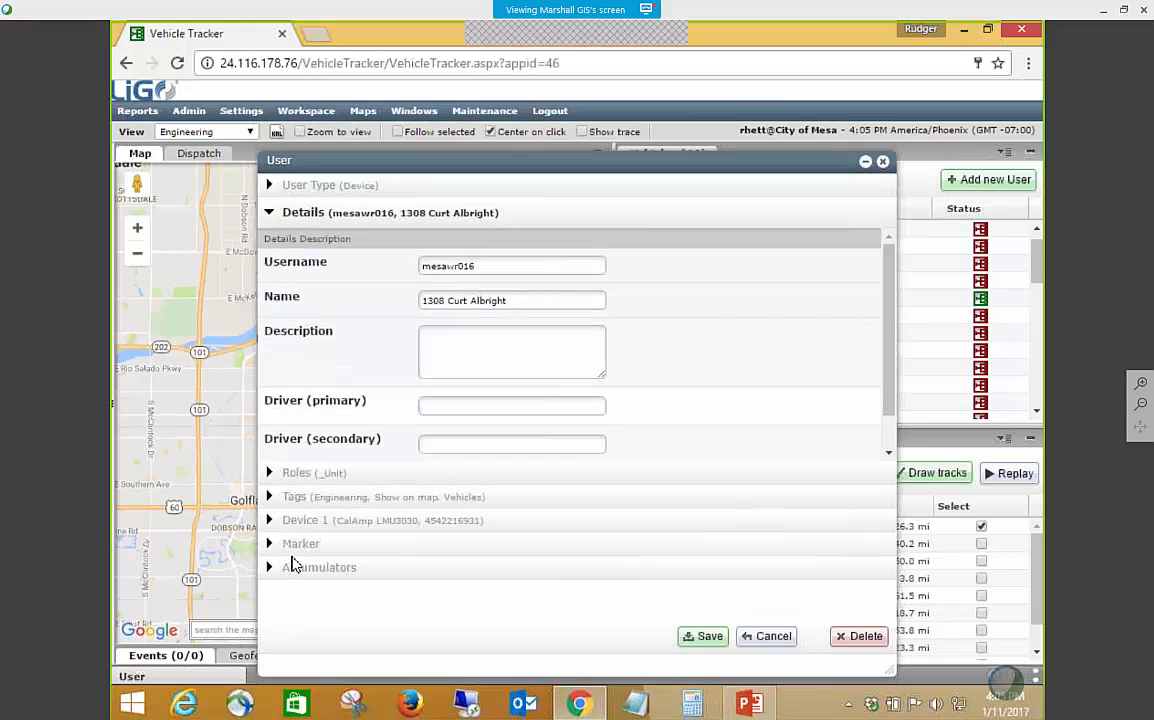
pyautogui.click(293, 566)
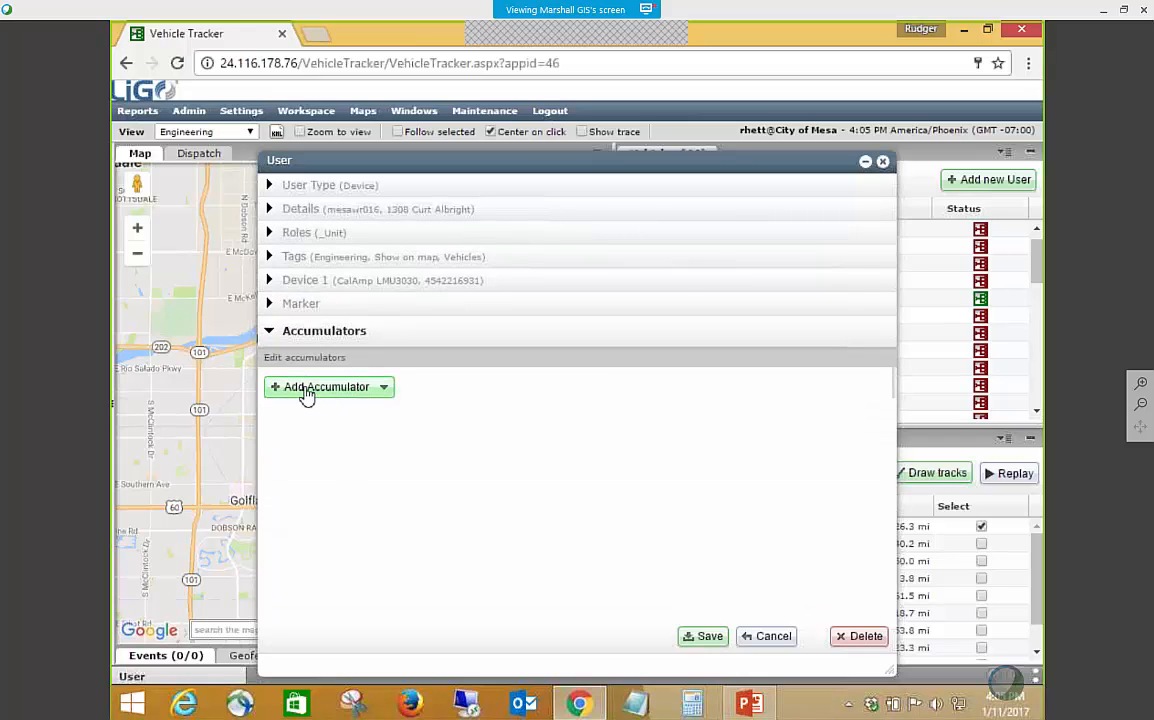
pyautogui.click(302, 388)
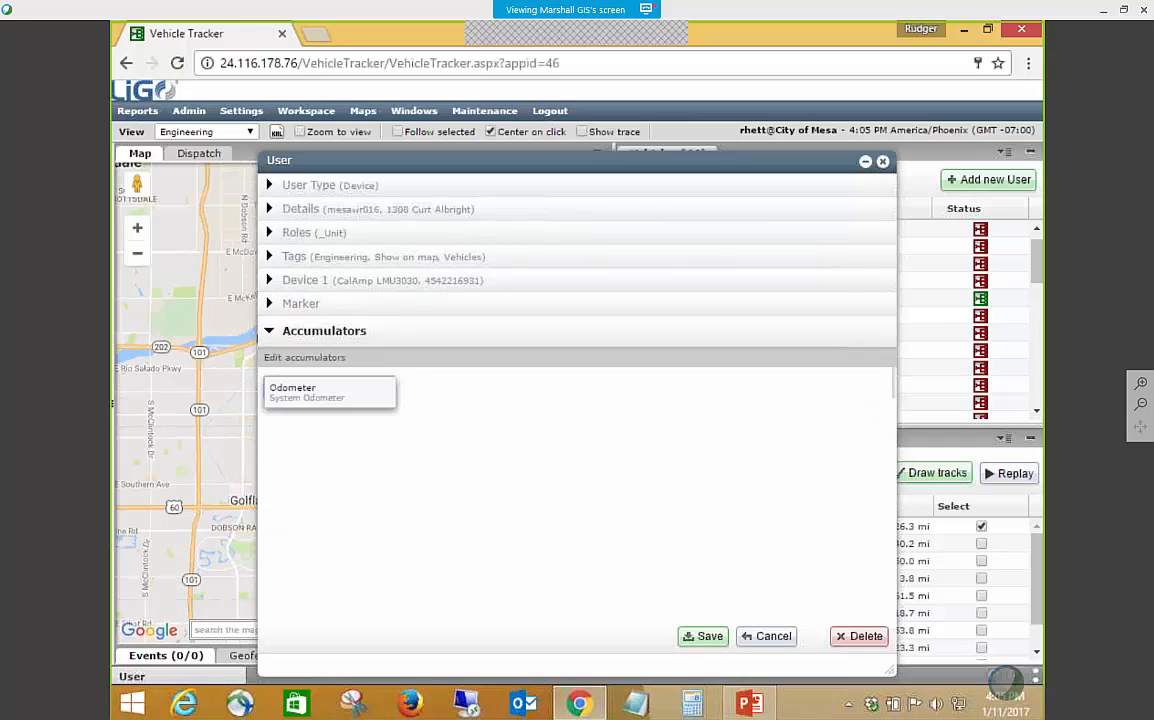
pyautogui.click(327, 405)
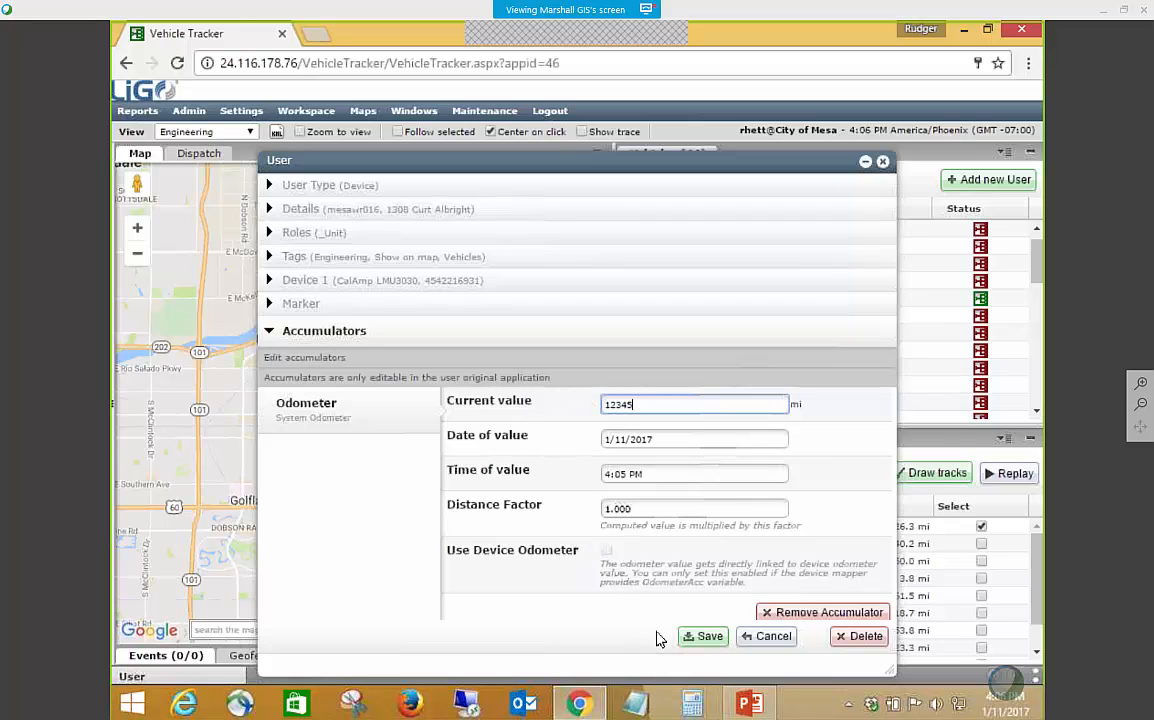
pyautogui.click(771, 645)
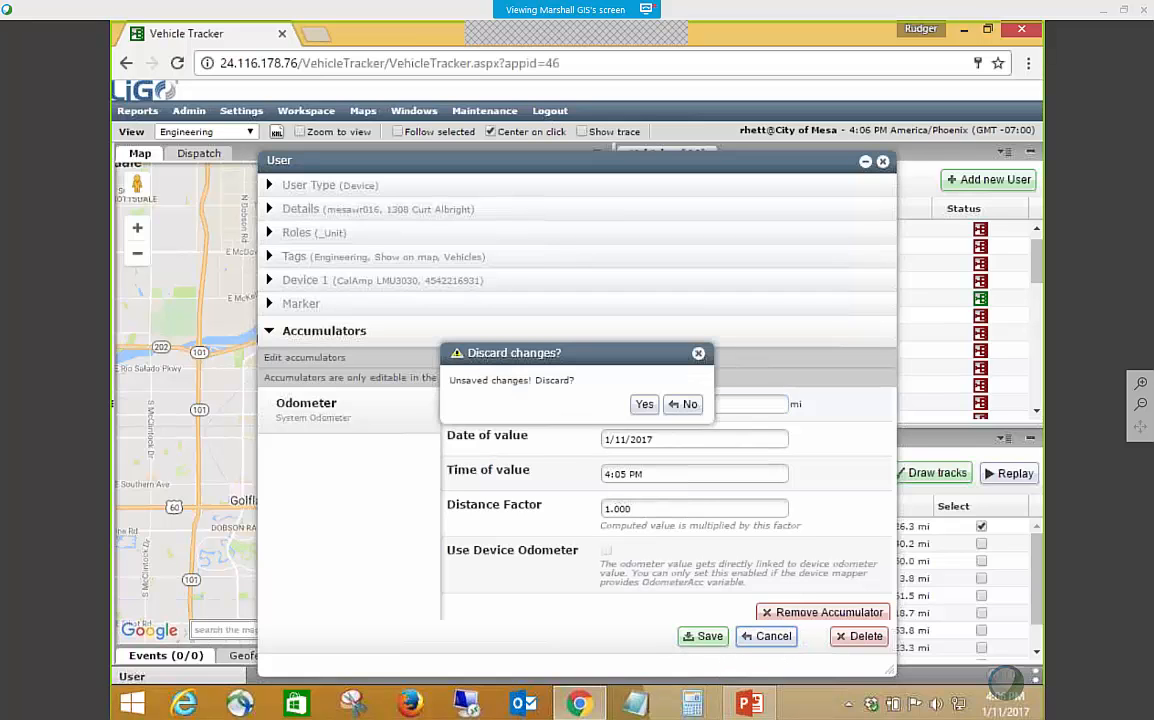
pyautogui.click(645, 404)
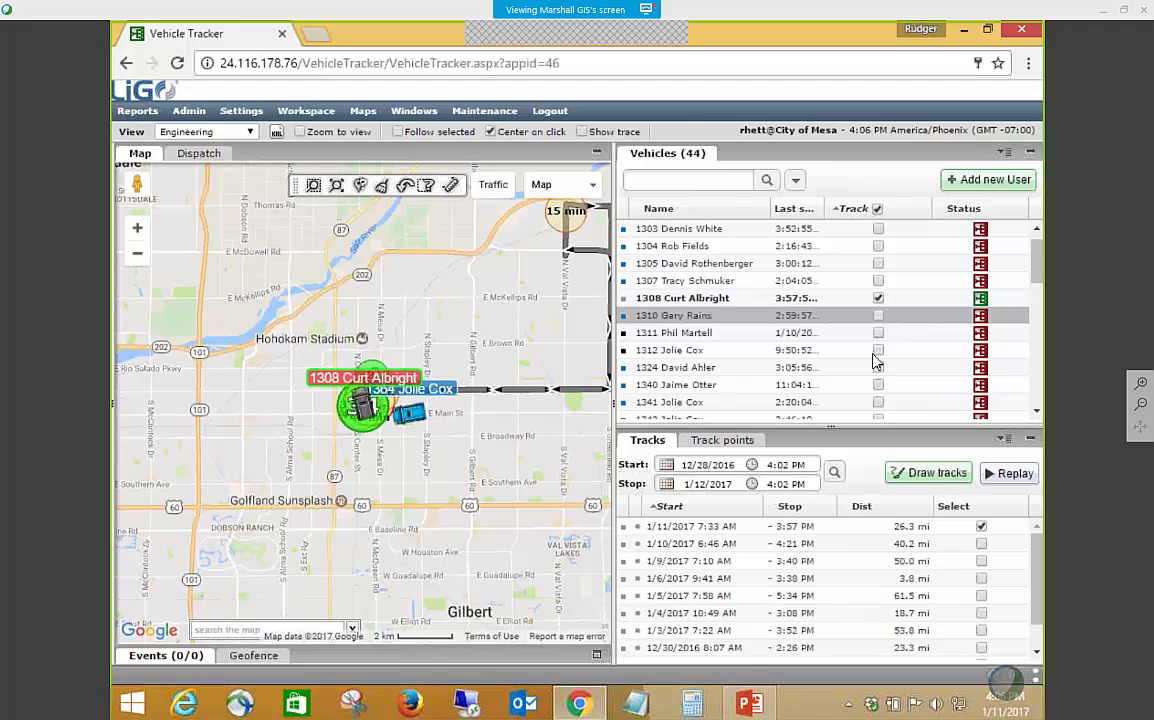
# Switch to PowerPoint, review the Adding Users and Modifying Vehicles slides, and return to the vehicle tracker.
pyautogui.hotkey('alt', 'Tab')
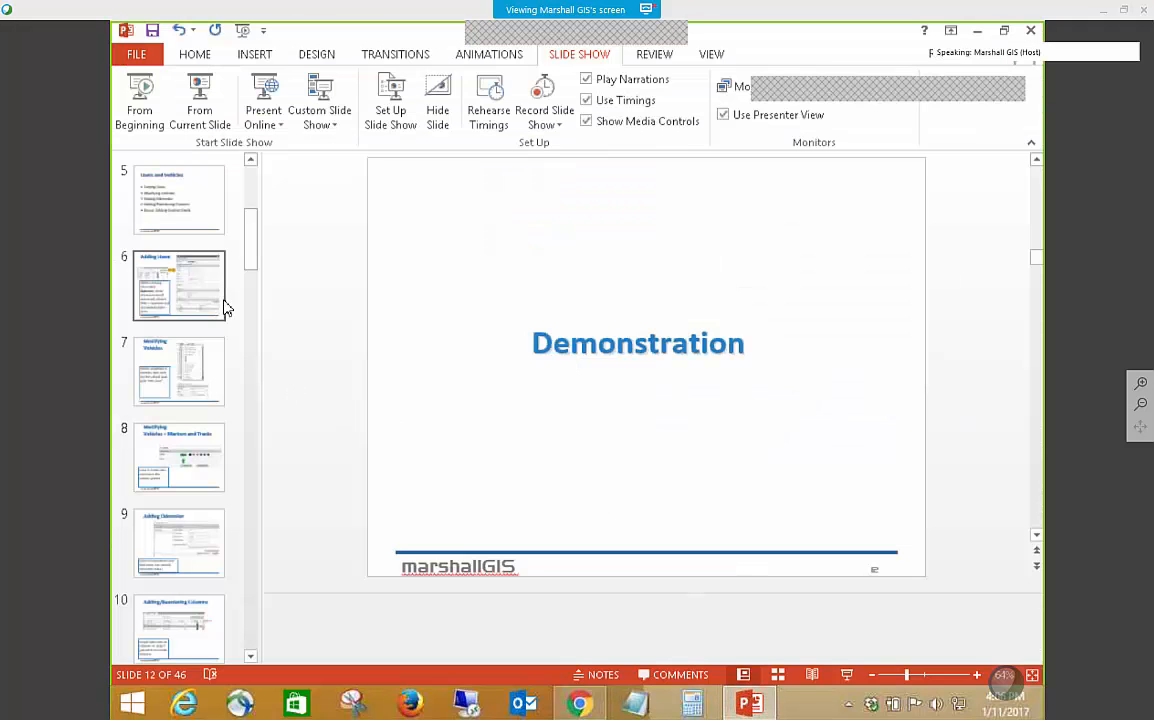
pyautogui.scroll(1, 185, 250)
pyautogui.scroll(2, 198, 260)
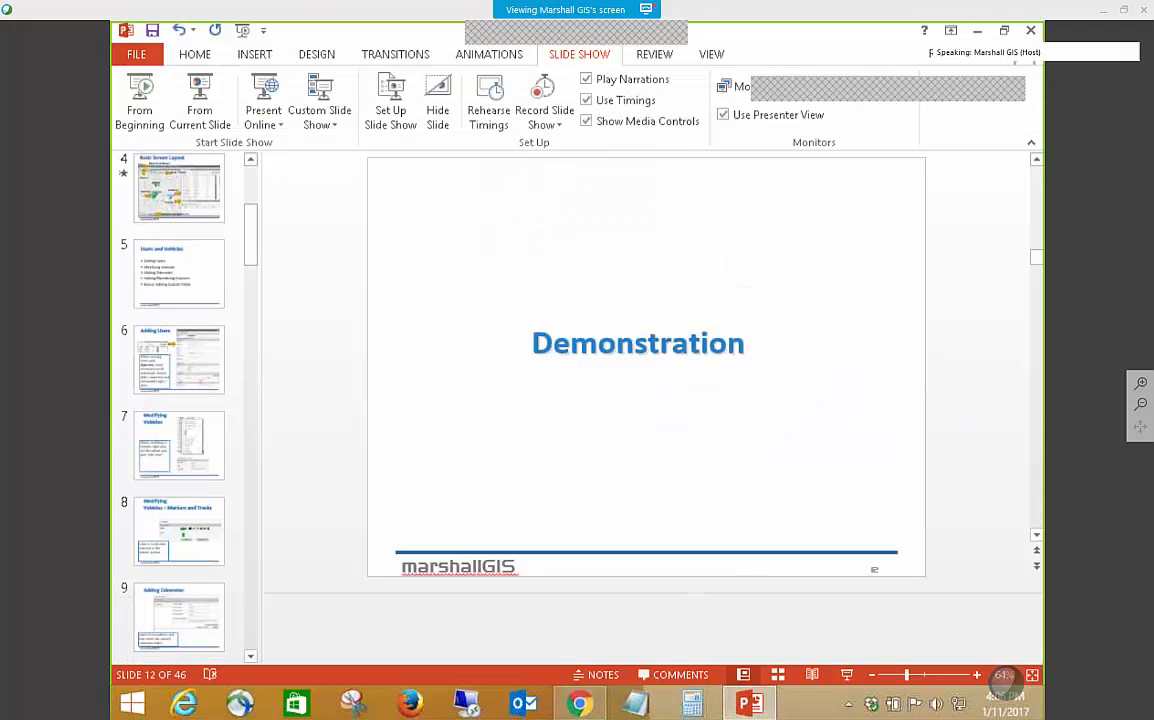
pyautogui.click(212, 376)
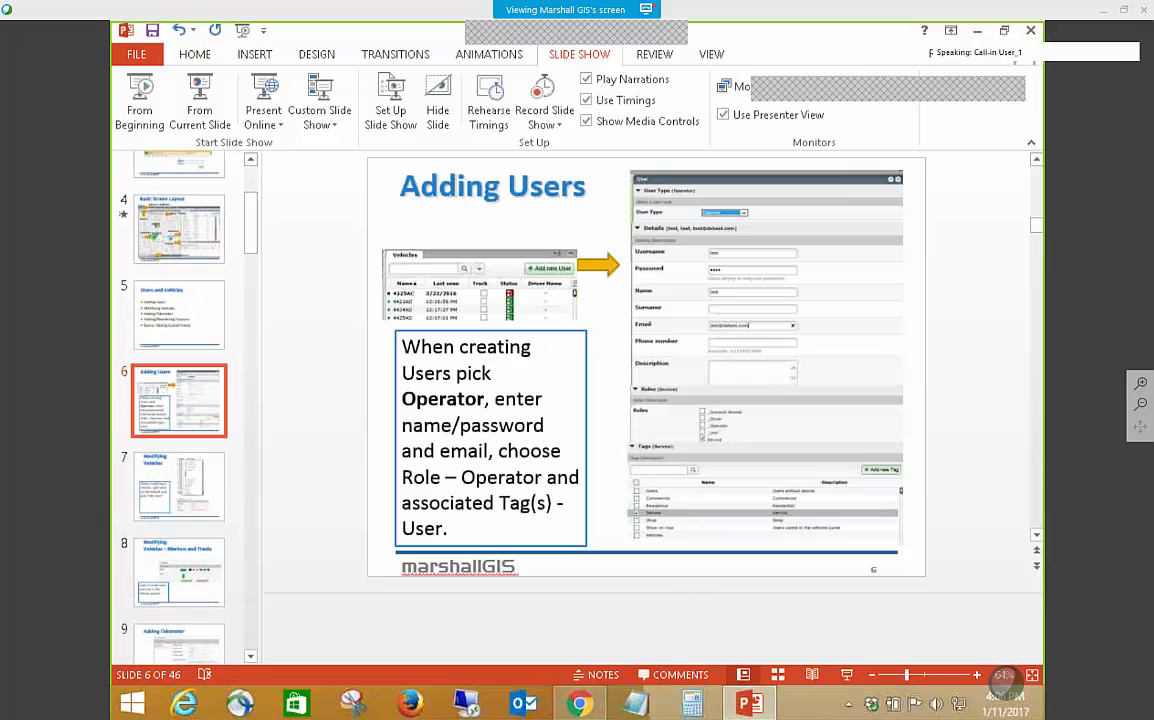
pyautogui.press('Down')
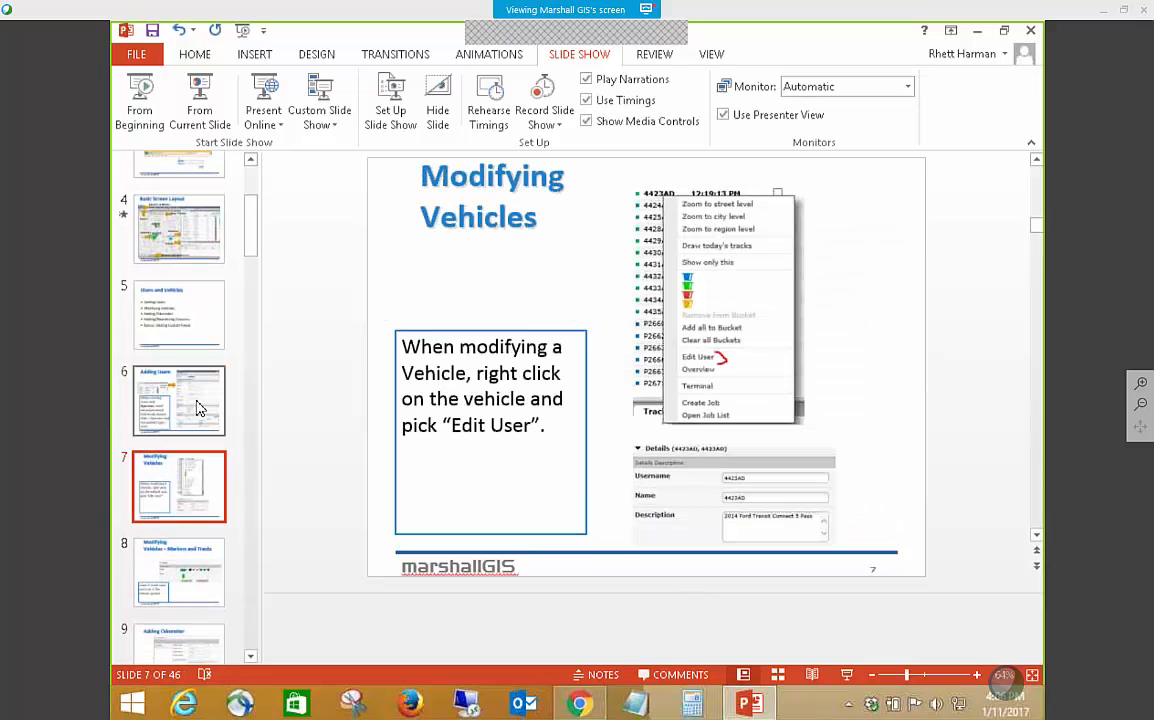
pyautogui.click(977, 30)
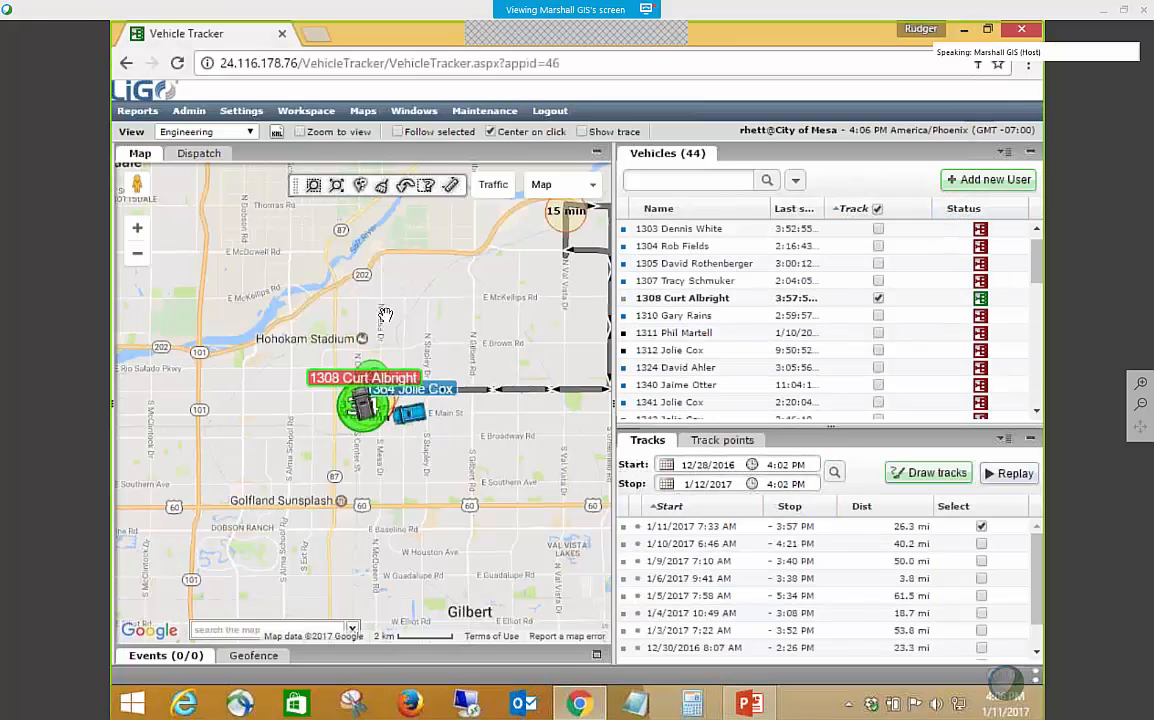
# Open the administration list of roles and close it.
pyautogui.moveTo(188, 113)
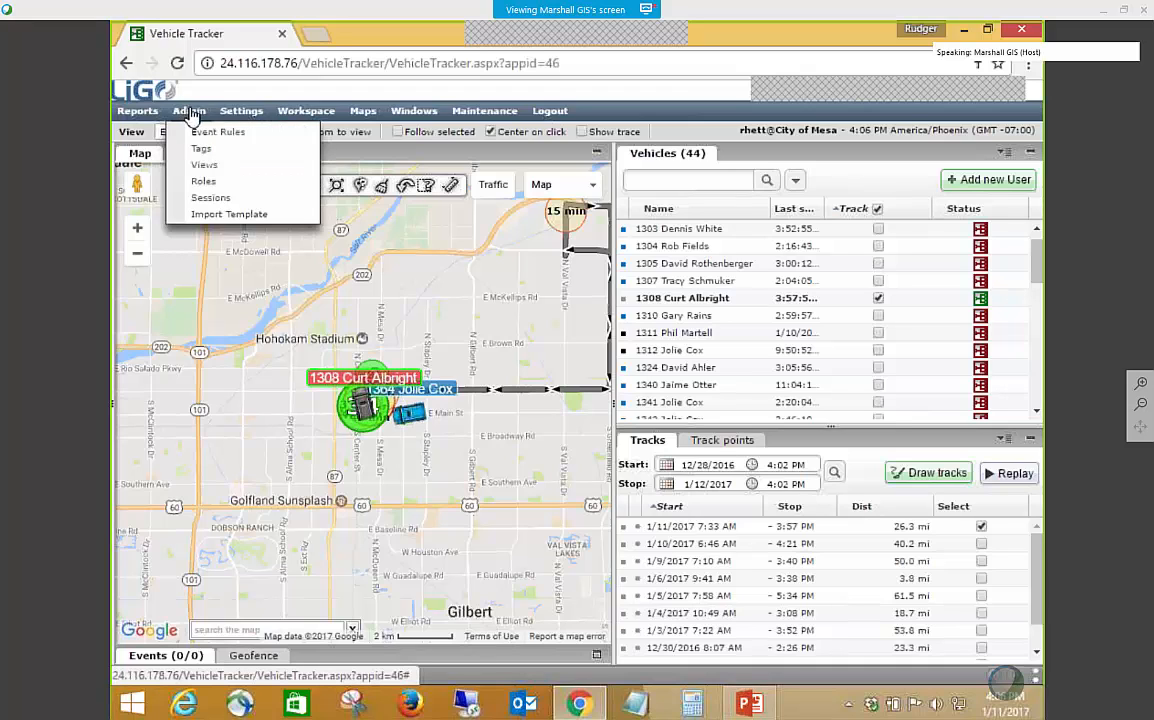
pyautogui.click(226, 183)
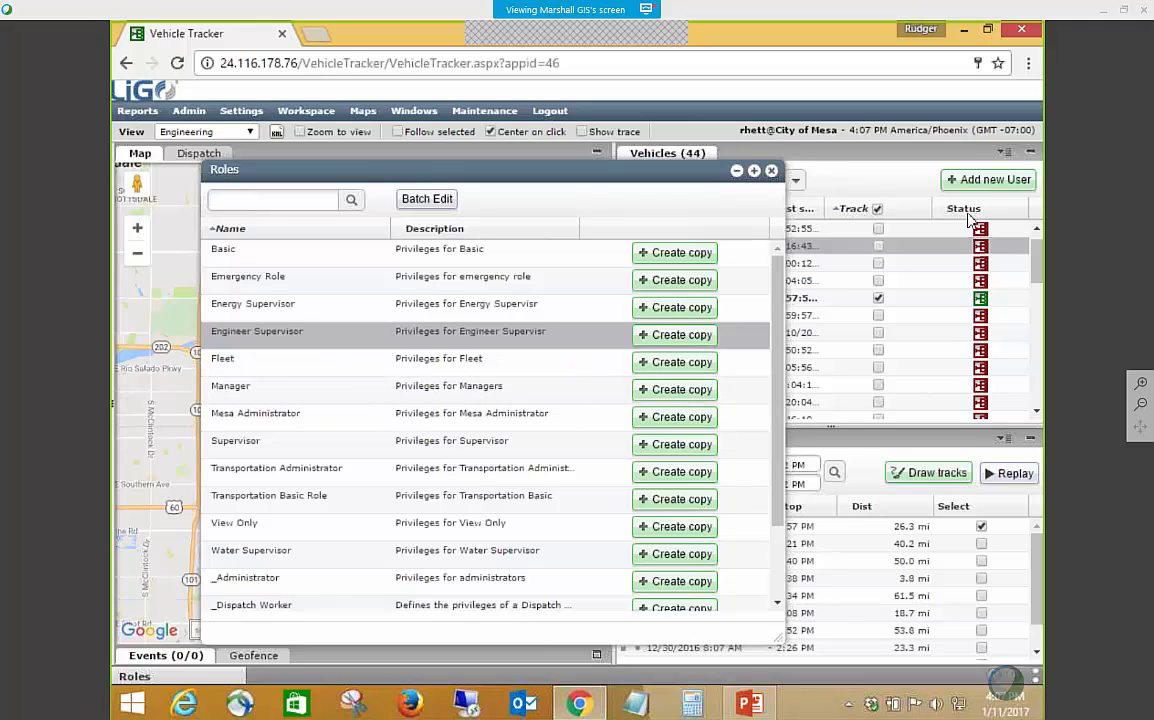
pyautogui.click(771, 172)
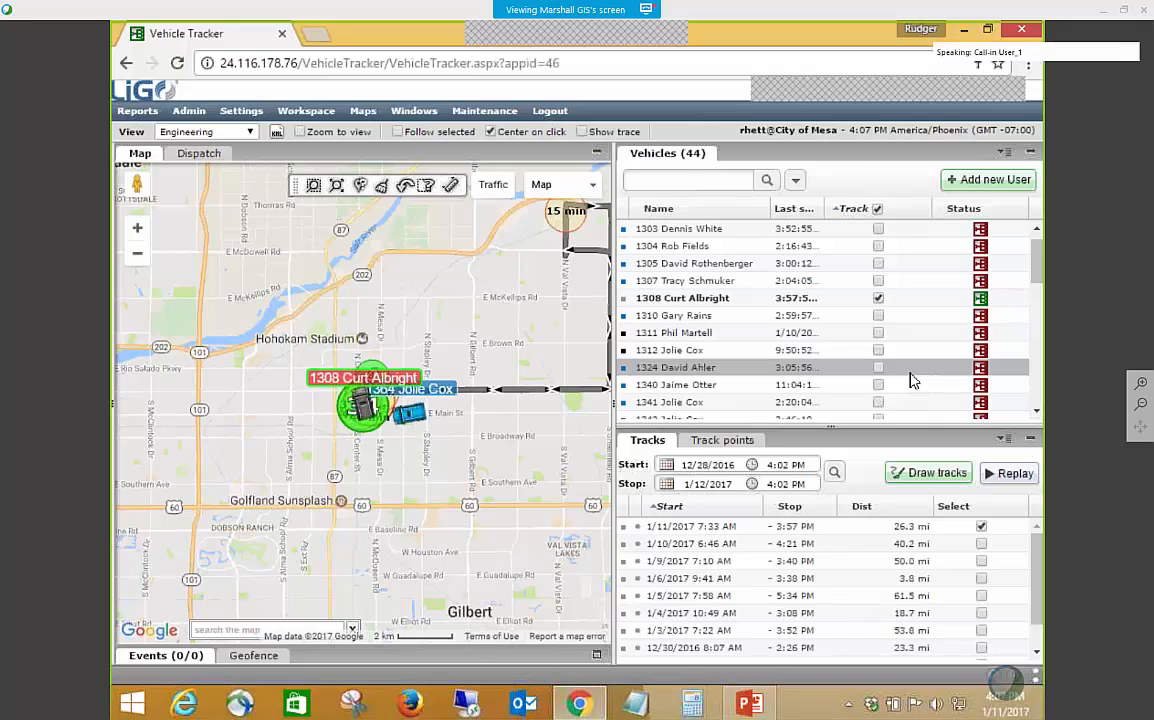
# Open the Fleet role from the roles list, examine its privileges, and close both without saving.
pyautogui.click(189, 111)
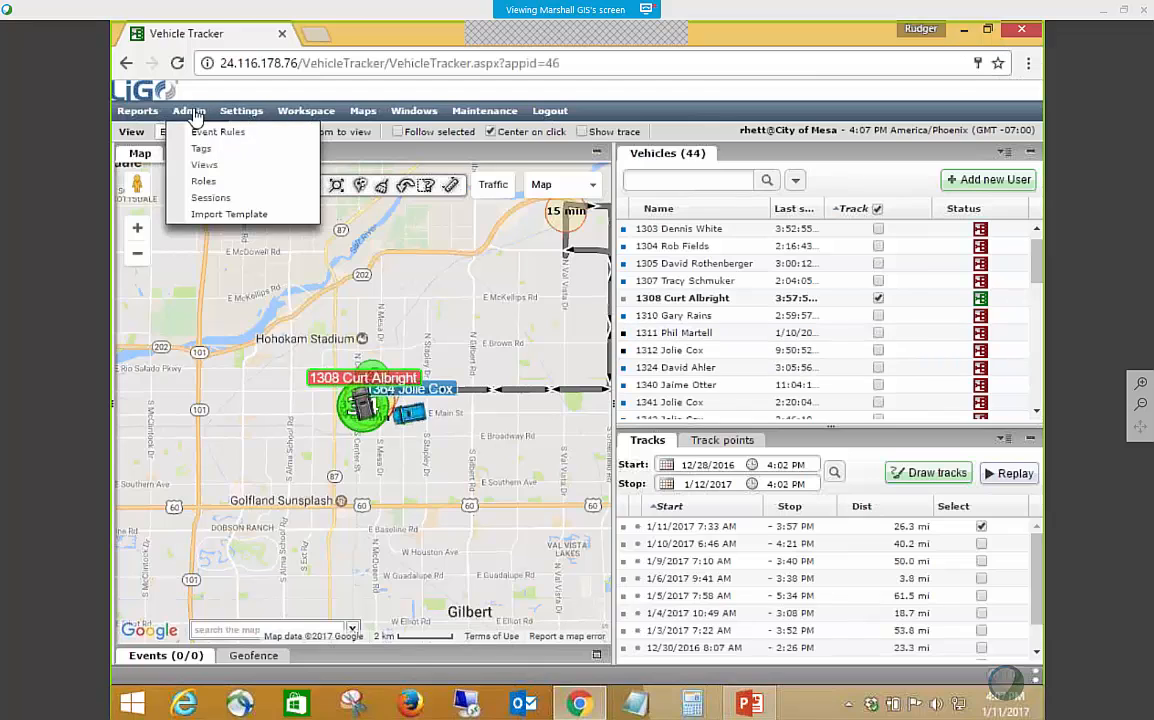
pyautogui.click(204, 184)
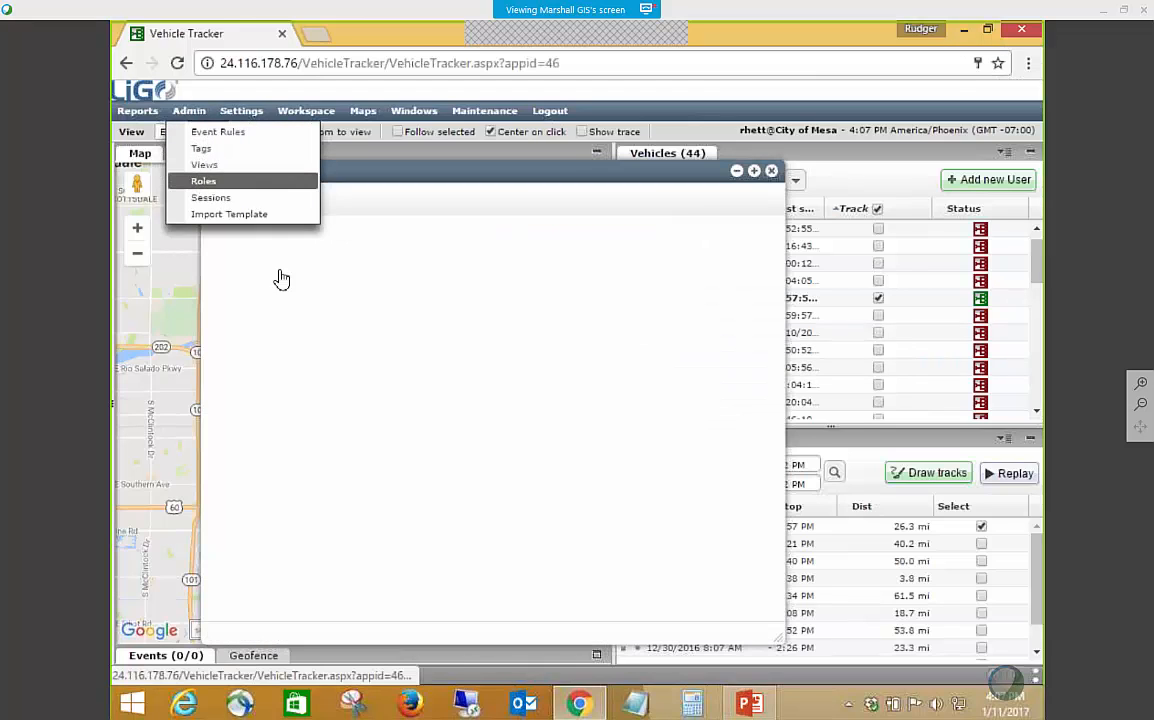
pyautogui.click(335, 372)
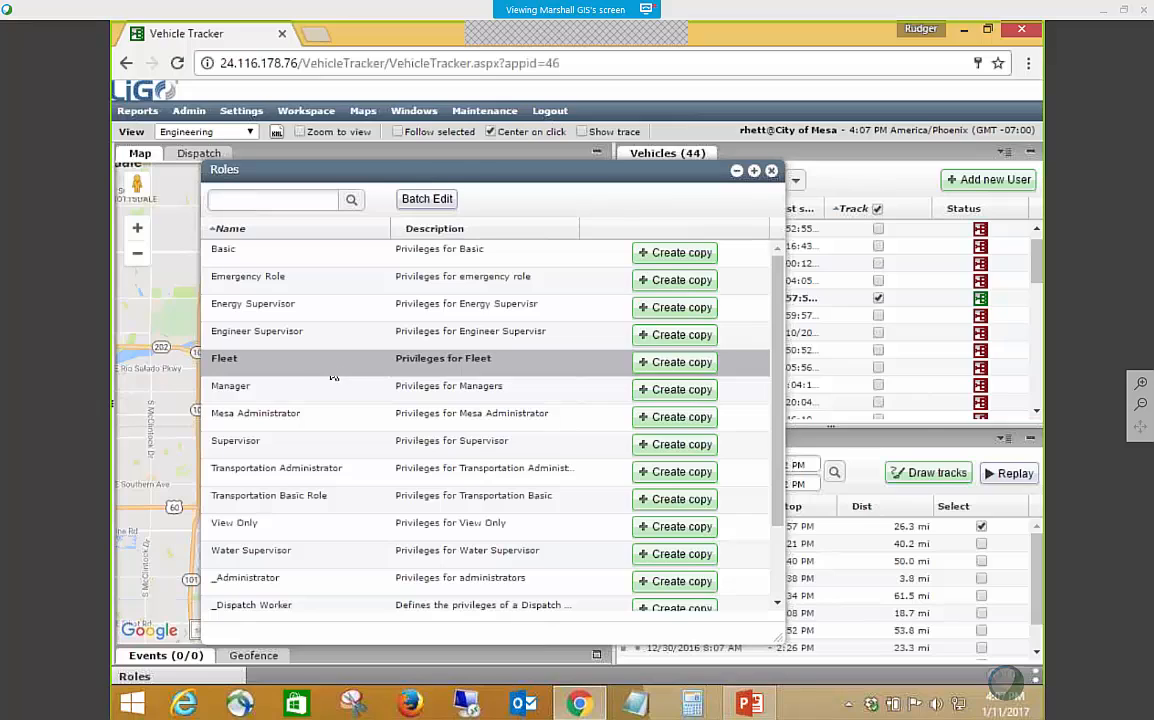
pyautogui.doubleClick(335, 376)
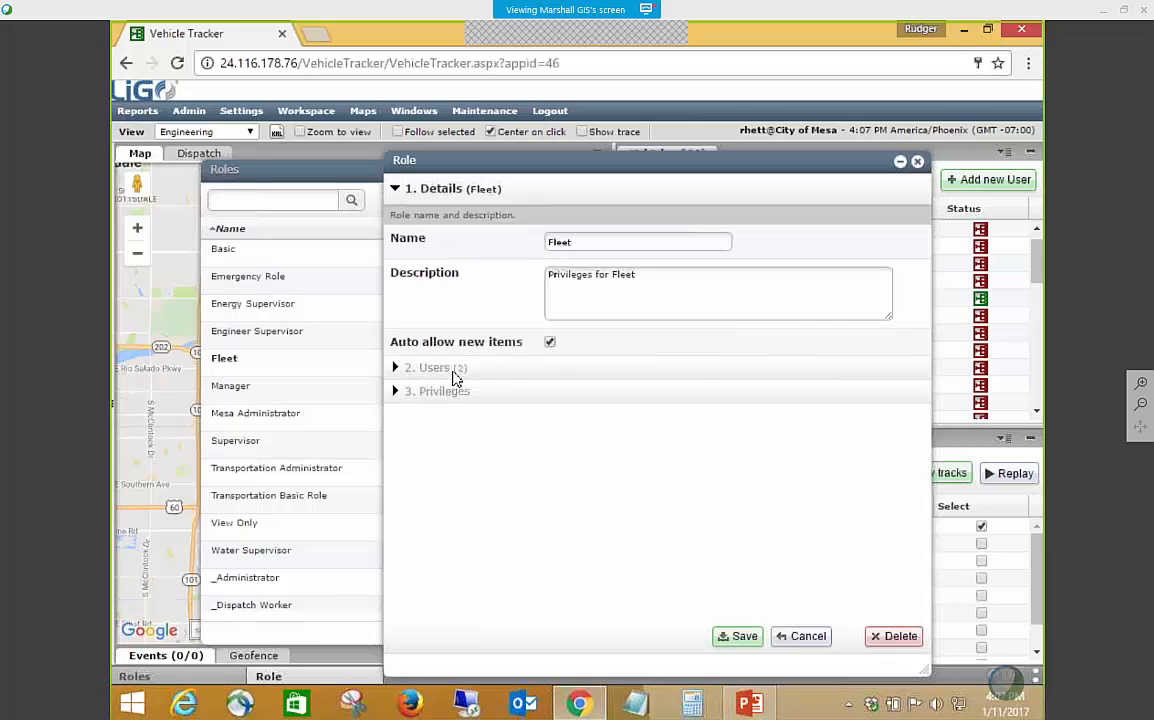
pyautogui.click(445, 391)
pyautogui.scroll(-2, 658, 420)
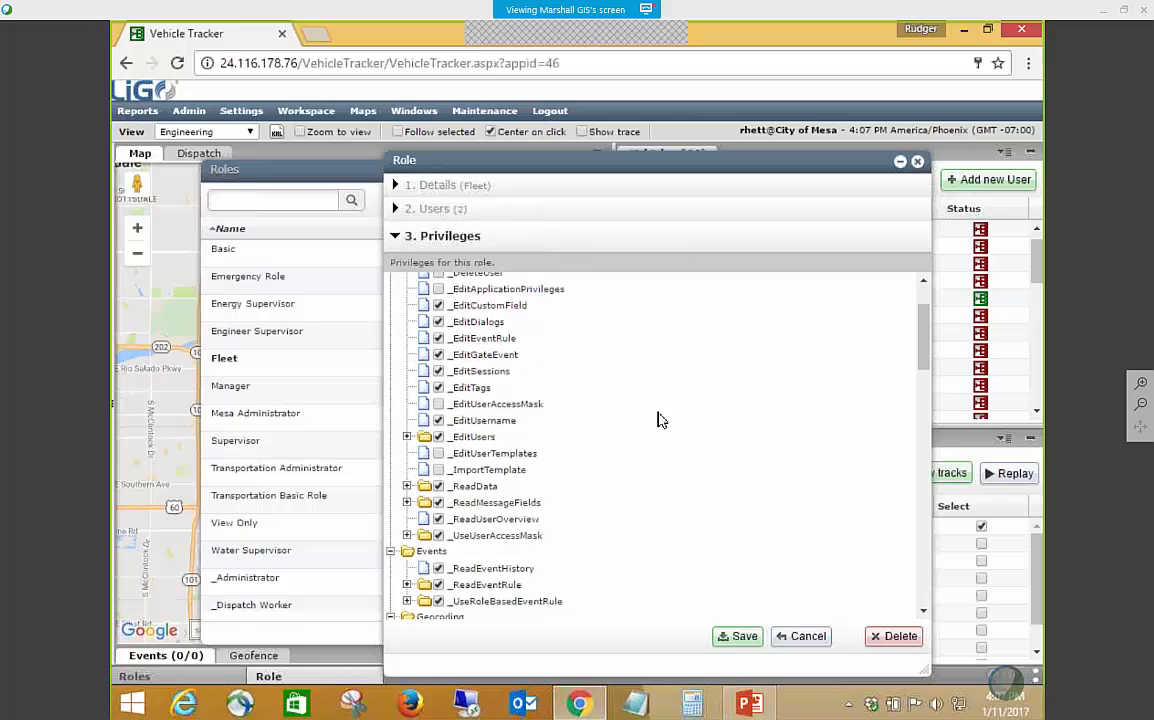
pyautogui.scroll(-2, 658, 420)
pyautogui.scroll(-3, 658, 420)
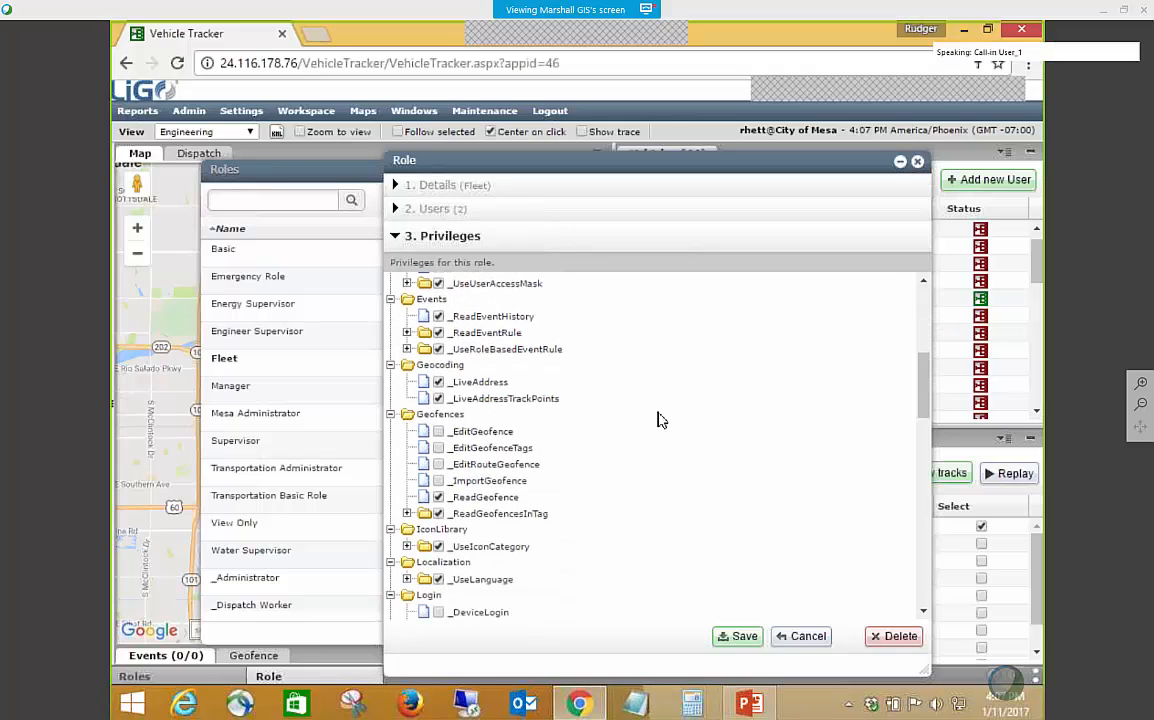
pyautogui.scroll(-8, 658, 420)
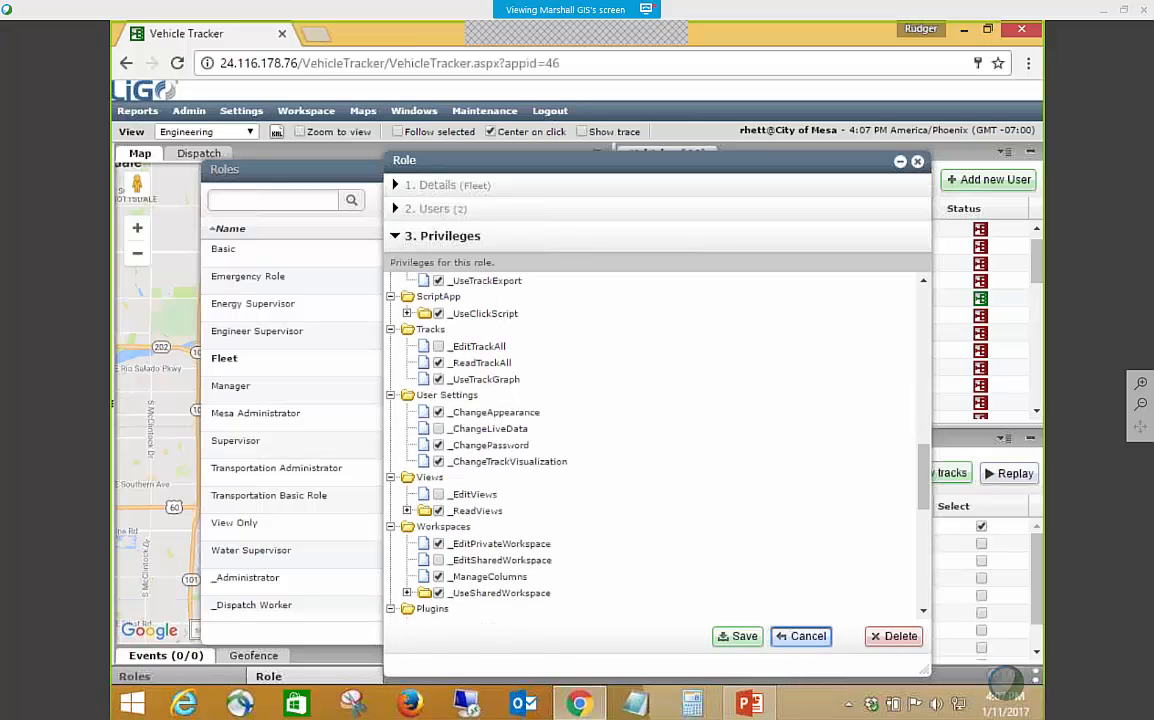
pyautogui.click(801, 636)
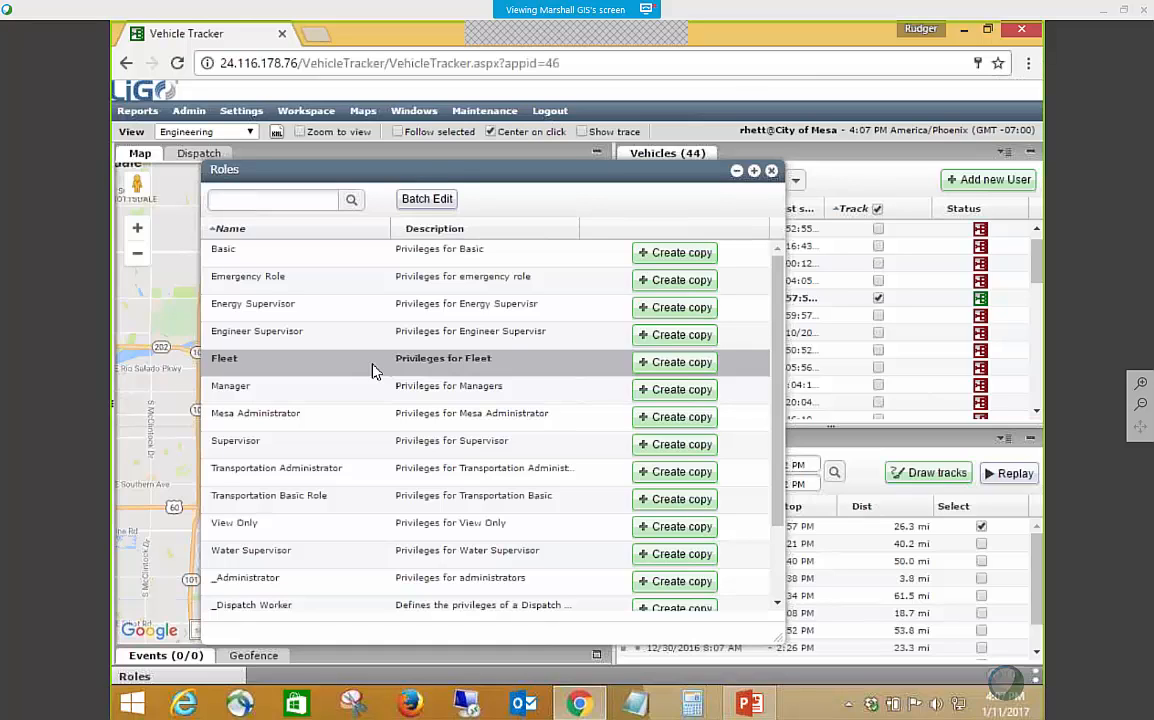
pyautogui.click(771, 172)
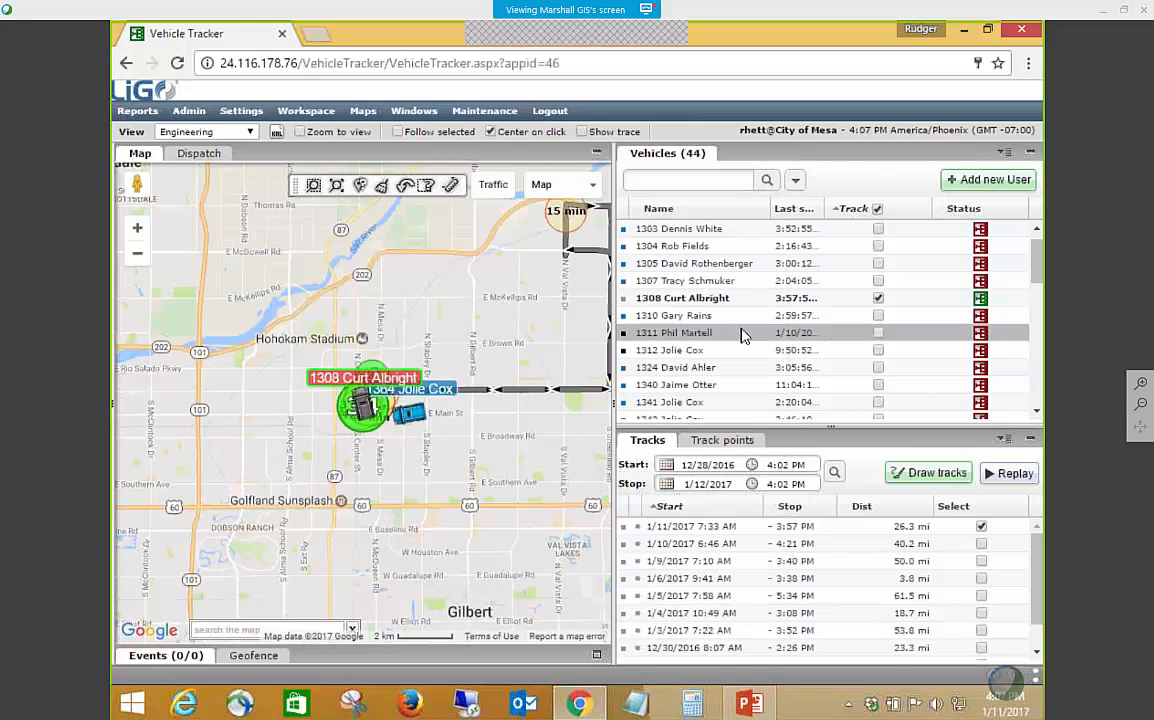
pyautogui.click(481, 113)
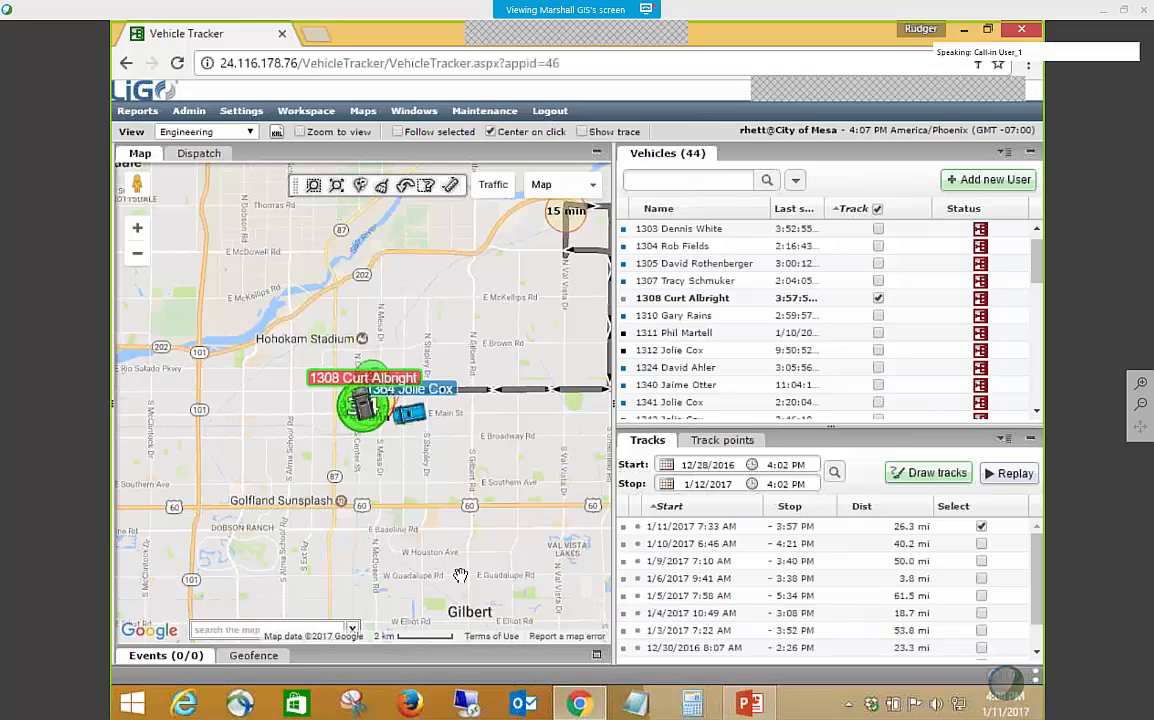
pyautogui.moveTo(544, 473); pyautogui.dragTo(470, 502)
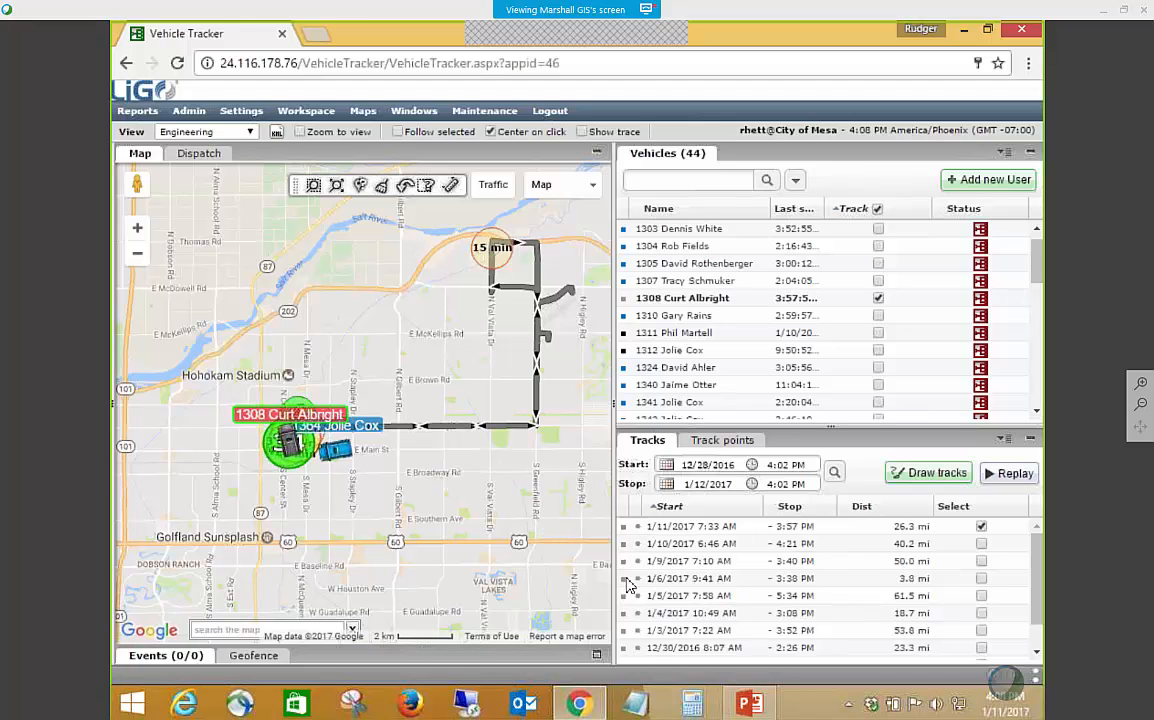
# Switch to PowerPoint, go through slides 8 to 11, revisit the Adding/Reordering Columns slide, and return to the vehicle tracker.
pyautogui.click(750, 703)
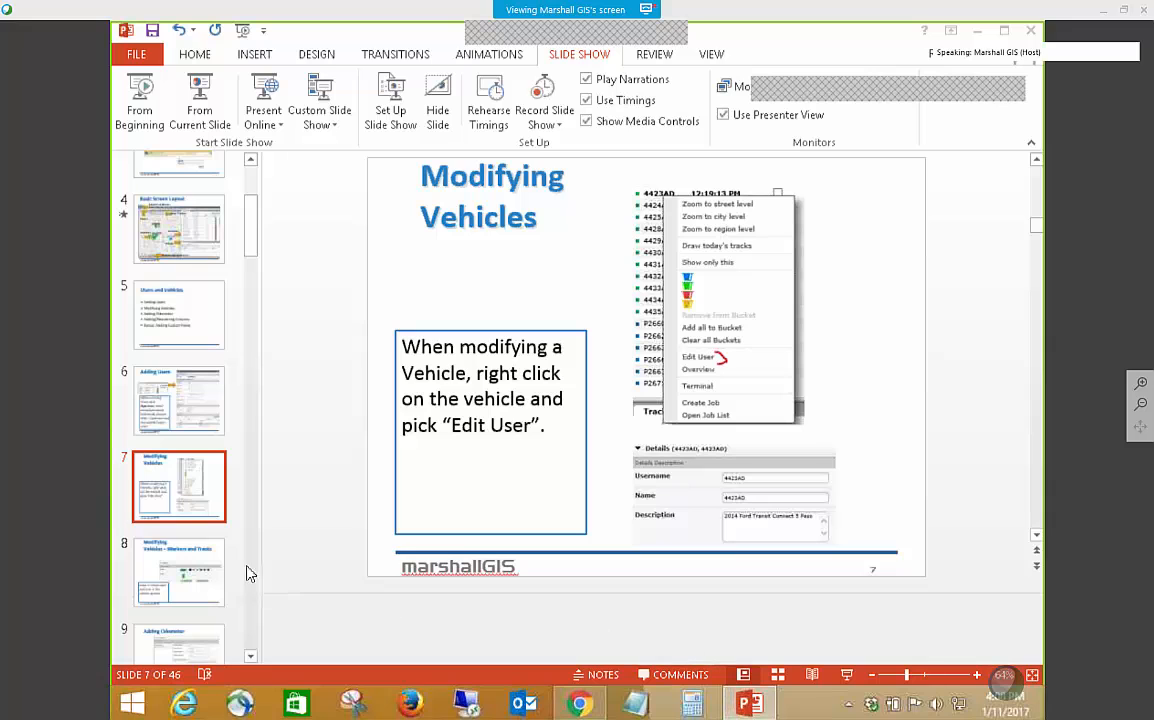
pyautogui.click(226, 560)
pyautogui.press('Down')
pyautogui.press('Down')
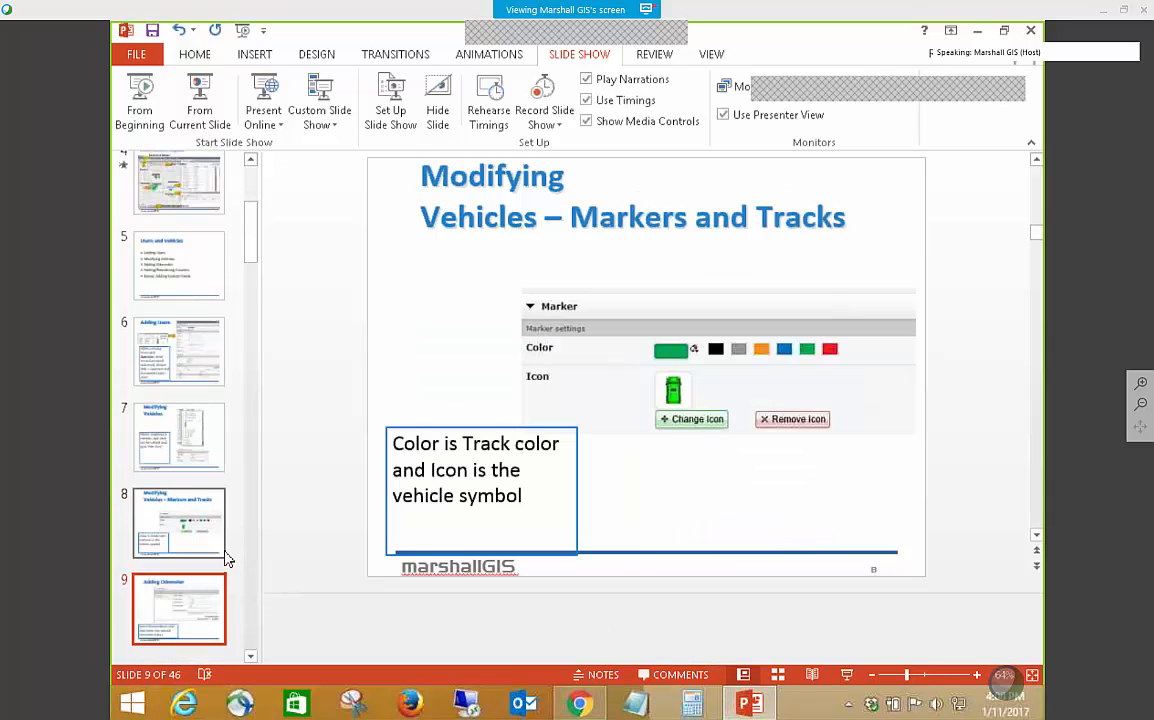
pyautogui.press('Down')
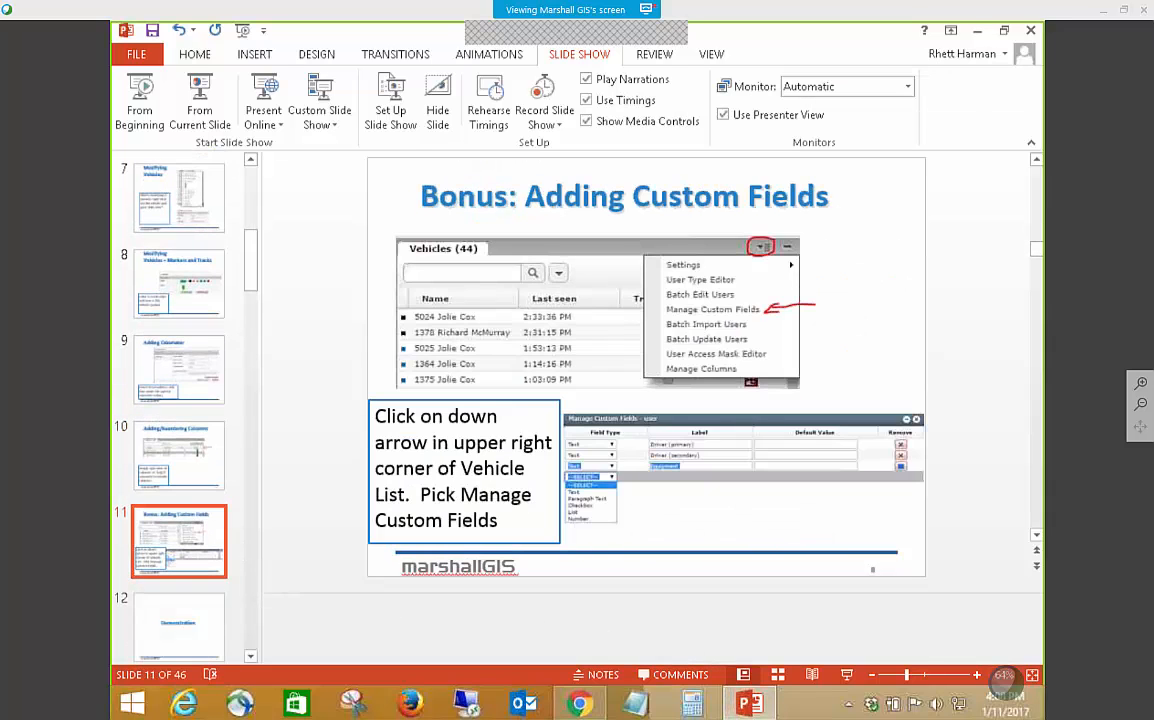
pyautogui.press('Up')
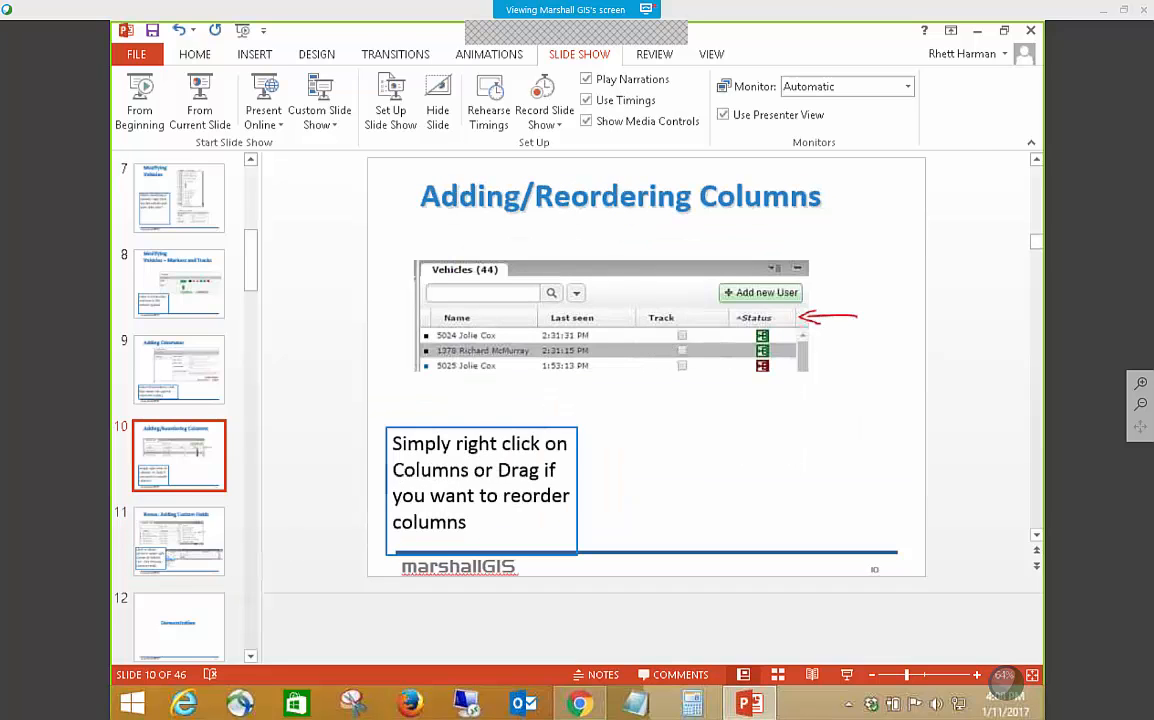
pyautogui.click(980, 34)
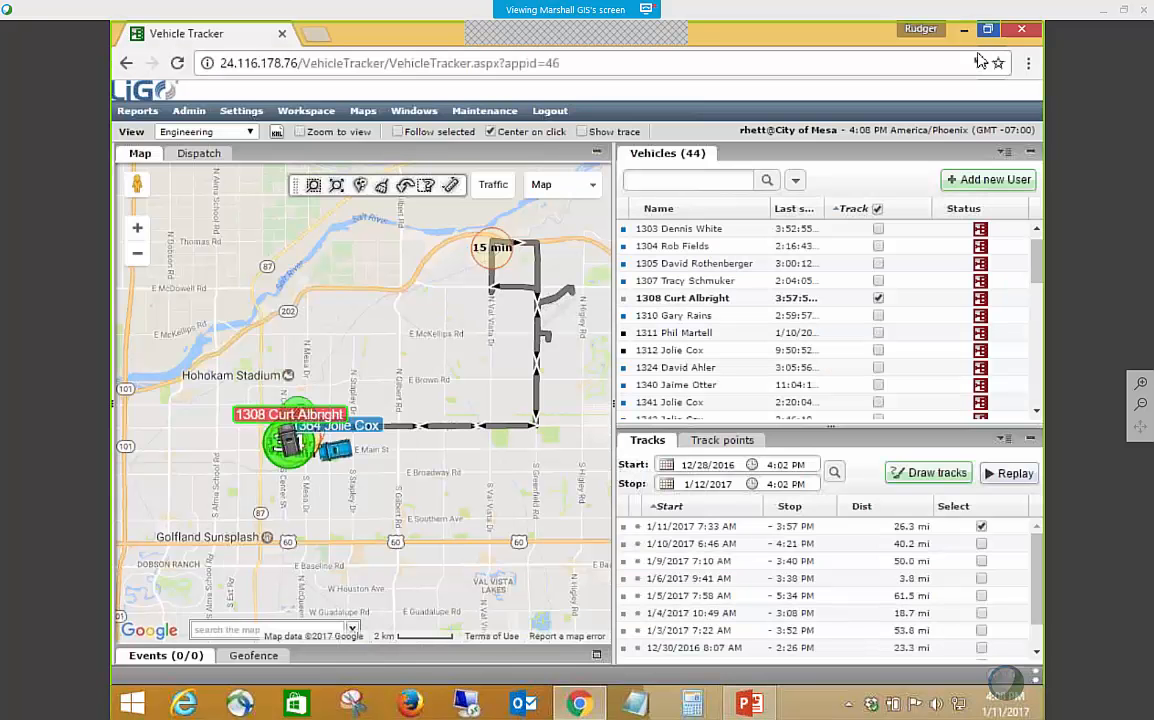
# Add the Driver (primary) column to the vehicle list.
pyautogui.rightClick(913, 213)
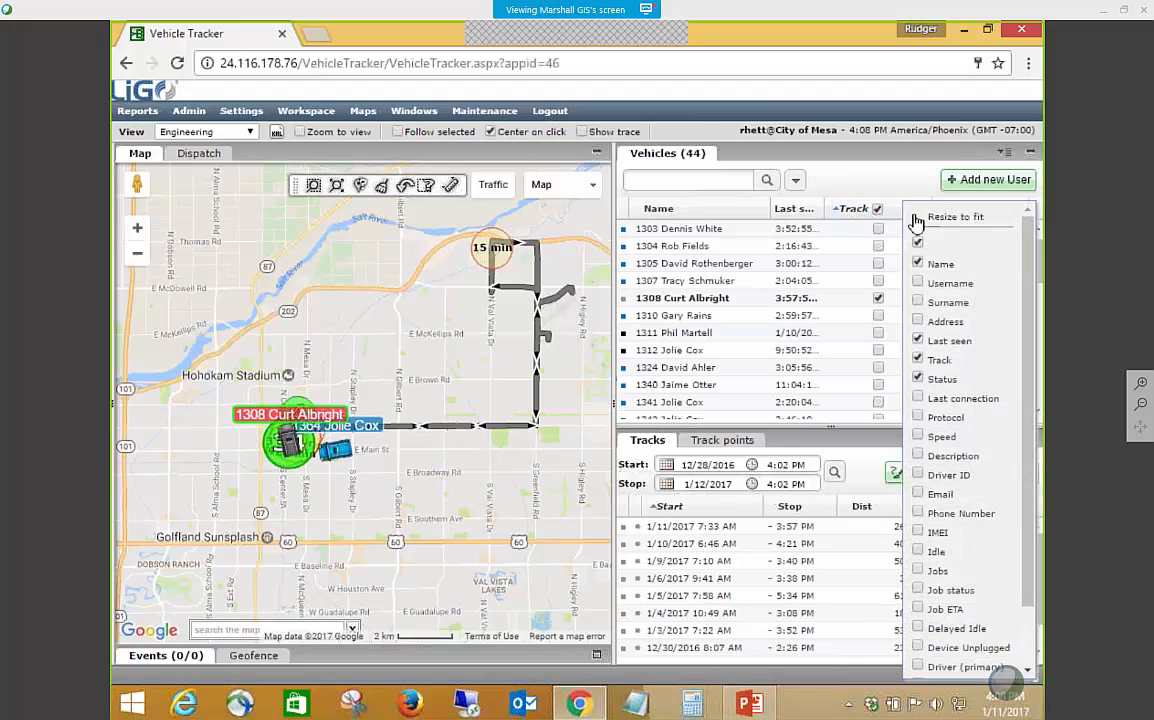
pyautogui.rightClick(908, 212)
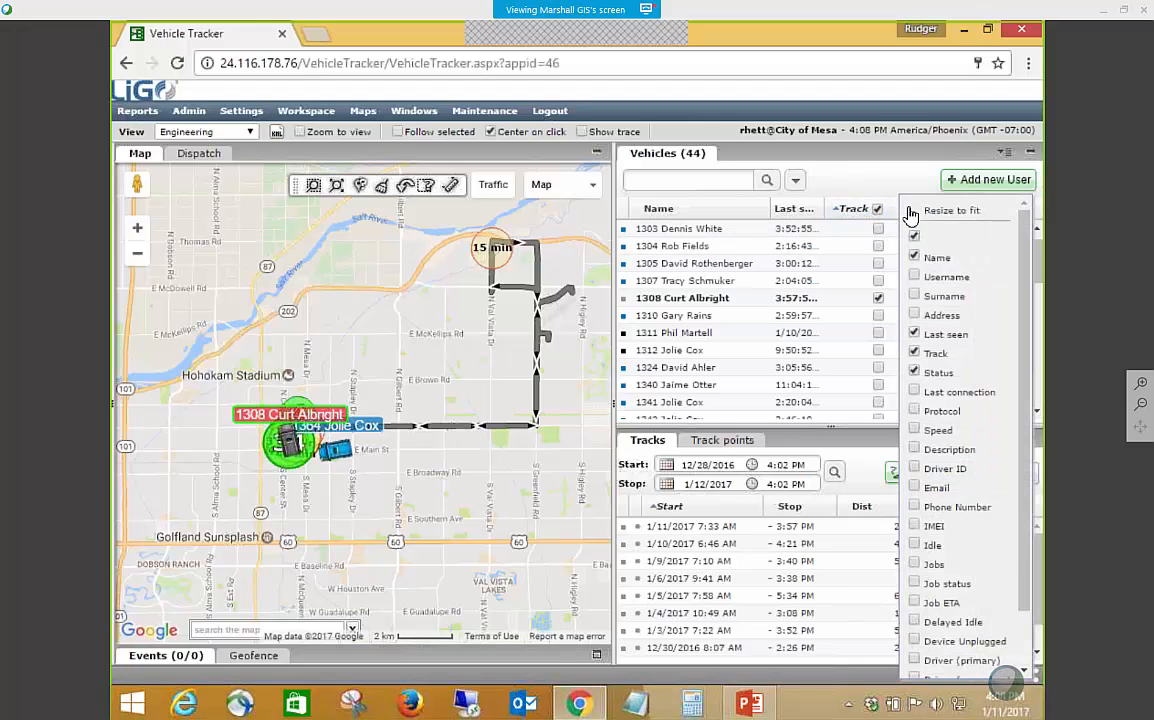
pyautogui.scroll(-1, 930, 365)
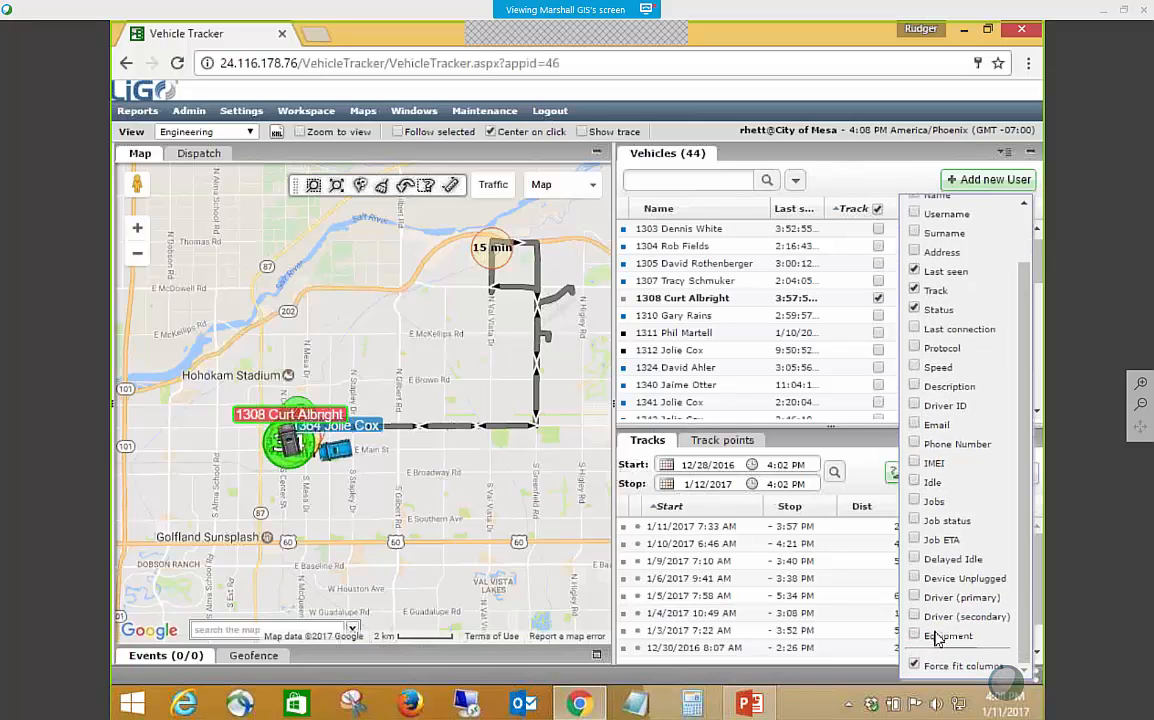
pyautogui.click(914, 597)
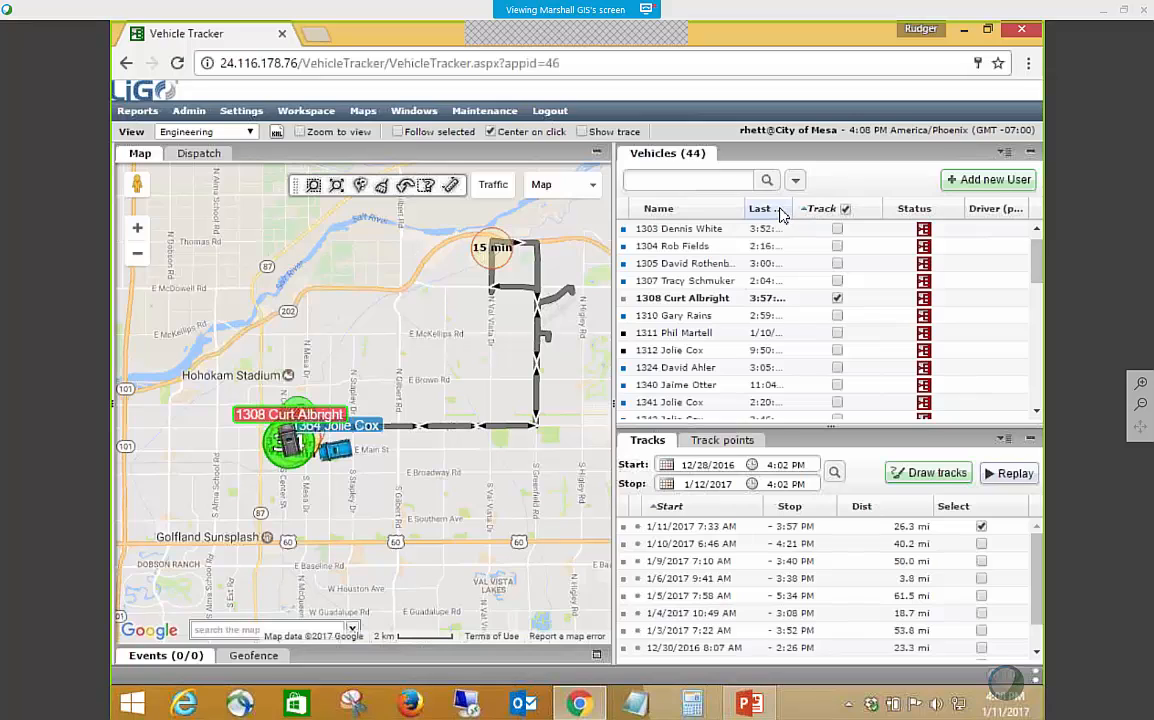
# Move the Last seen column ahead of Name, restore Name as the first column, and widen Last seen slightly.
pyautogui.moveTo(776, 214); pyautogui.dragTo(695, 212)
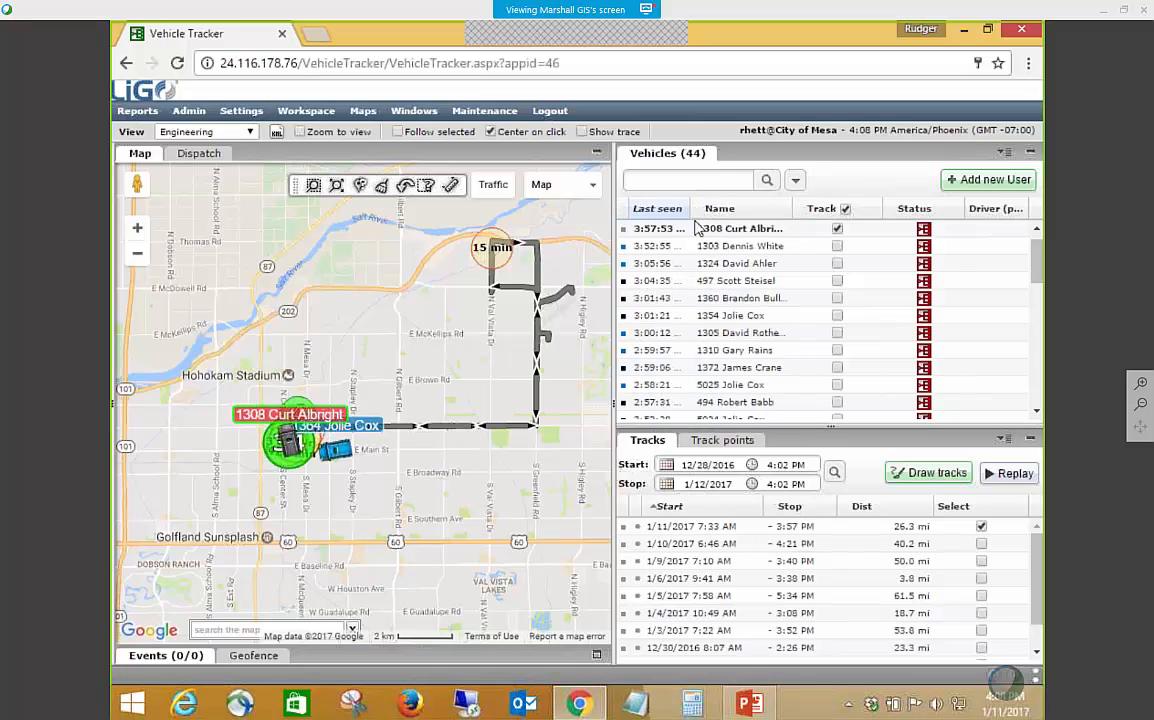
pyautogui.scroll(1, 737, 298)
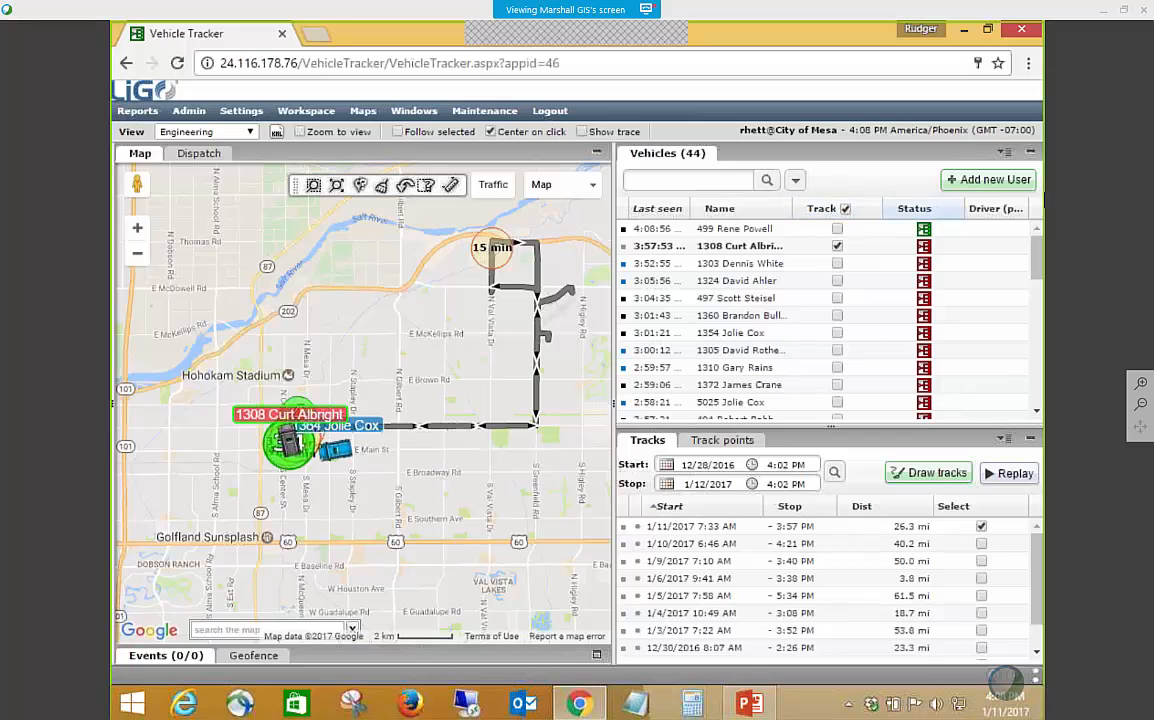
pyautogui.moveTo(720, 208); pyautogui.dragTo(645, 208)
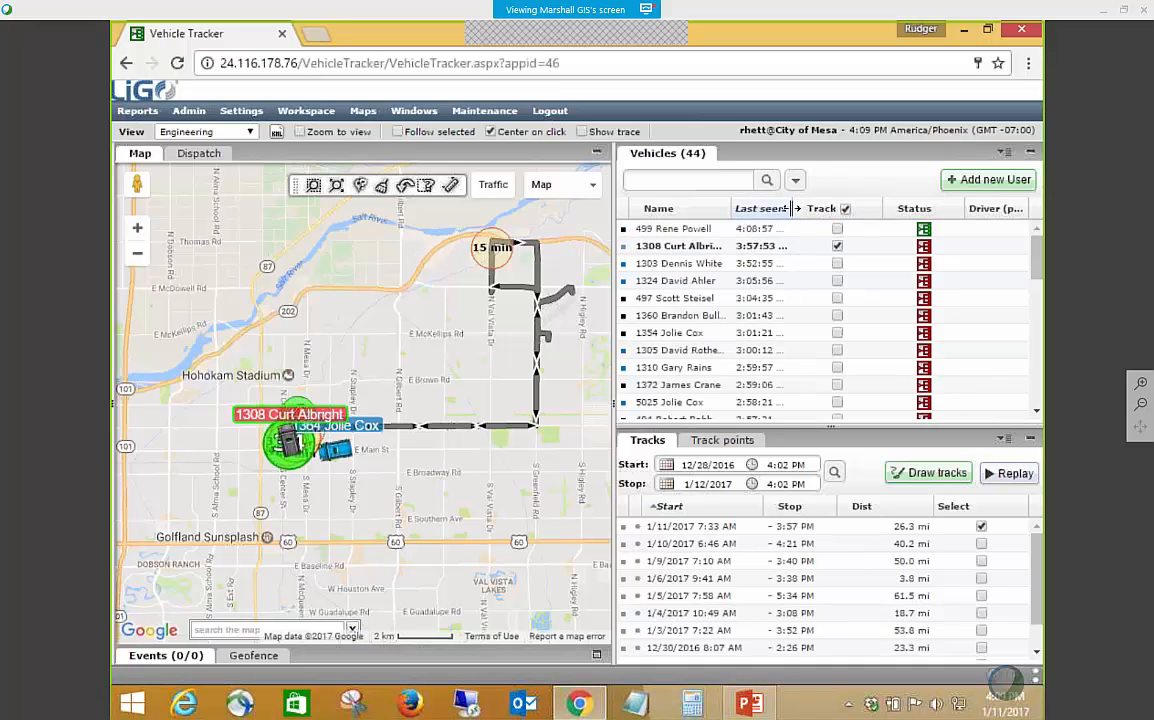
pyautogui.moveTo(794, 209); pyautogui.dragTo(800, 210)
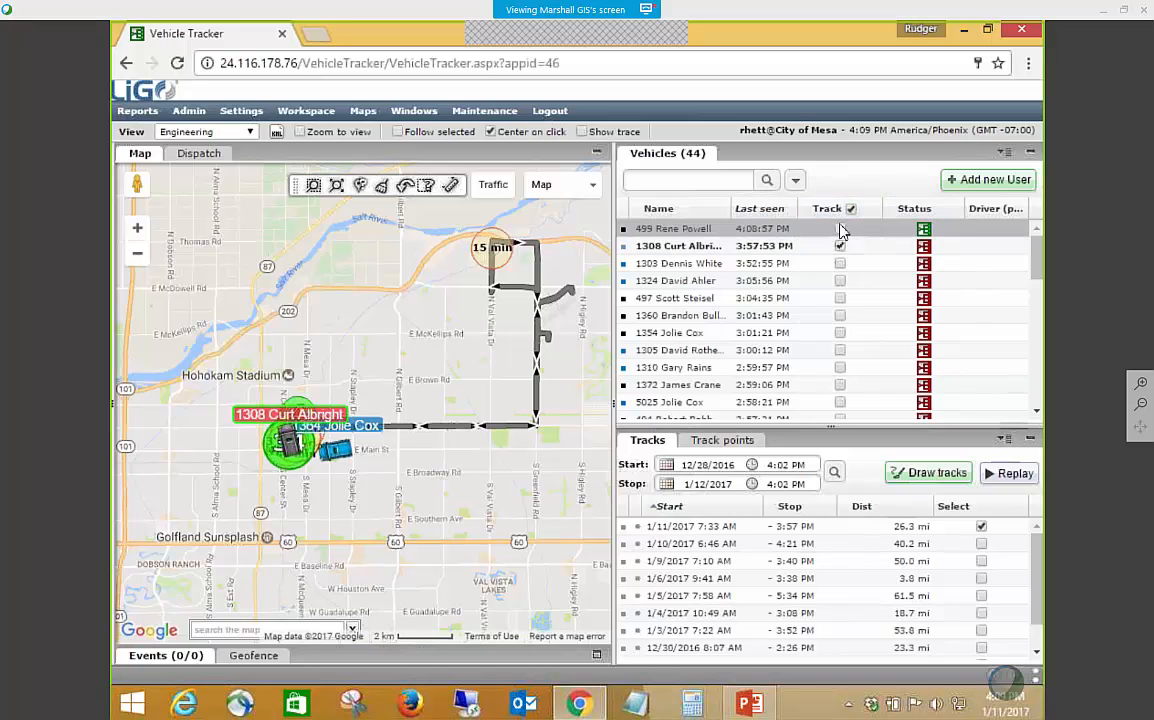
# Widen the map pane slightly, collapse and restore the Tracks panel, and make the vehicle list a little taller.
pyautogui.click(306, 112)
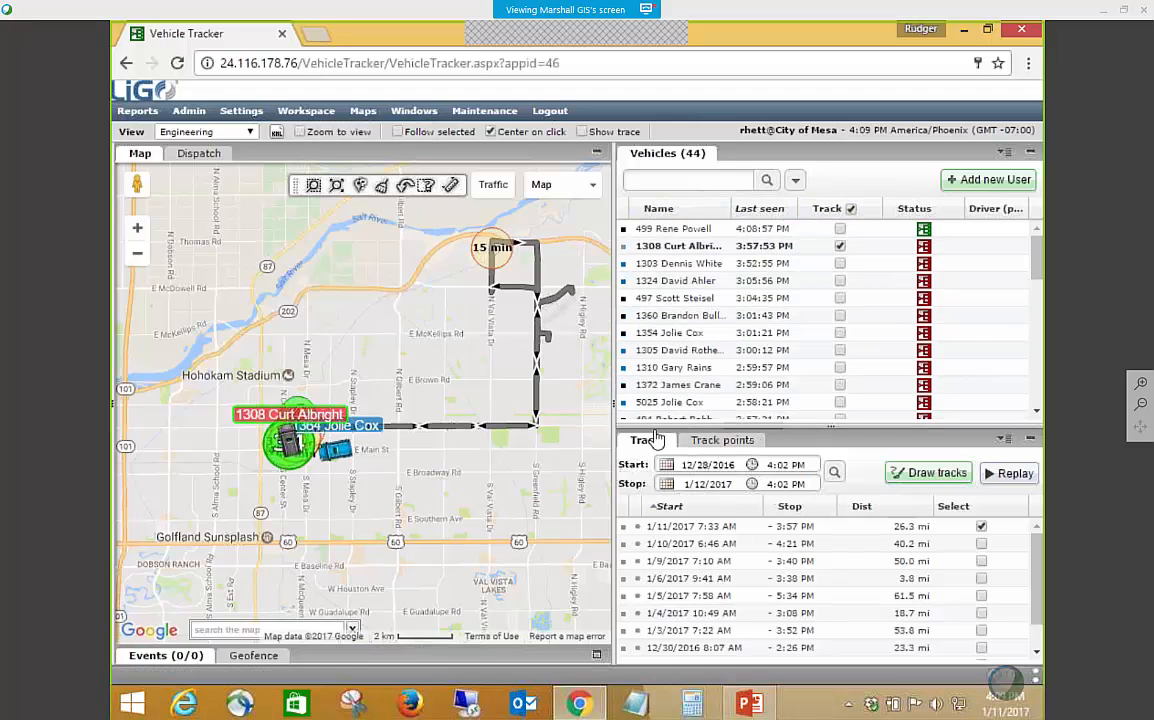
pyautogui.moveTo(614, 405); pyautogui.dragTo(654, 405)
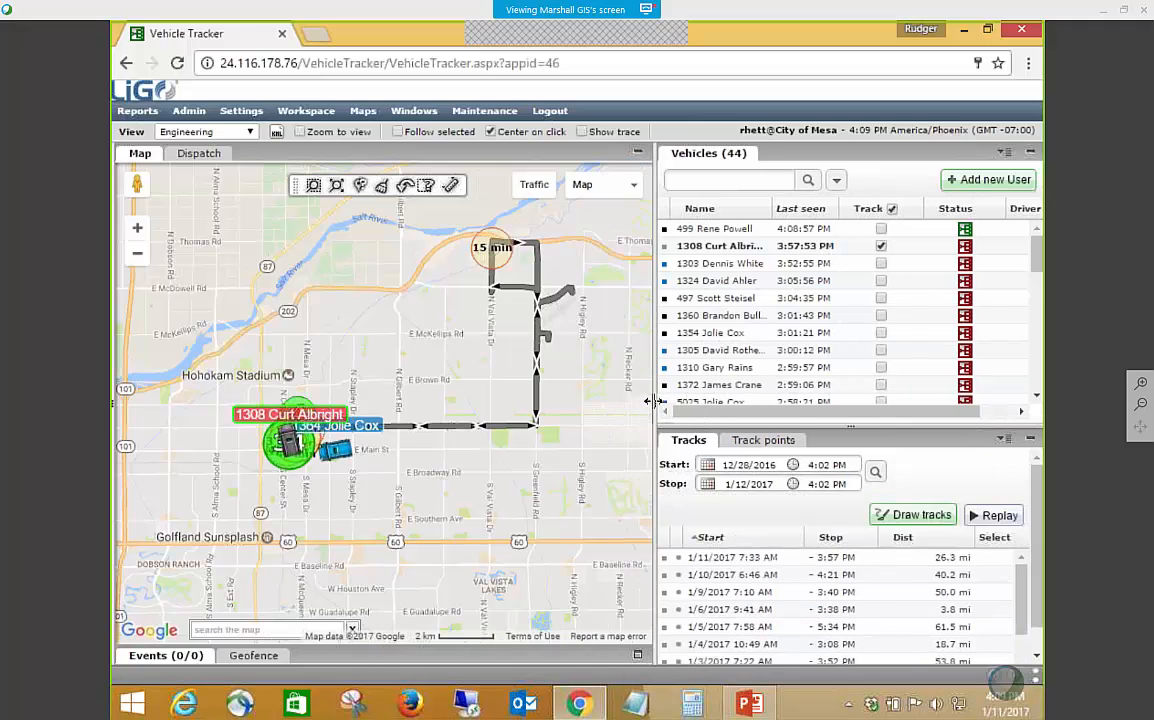
pyautogui.click(1030, 441)
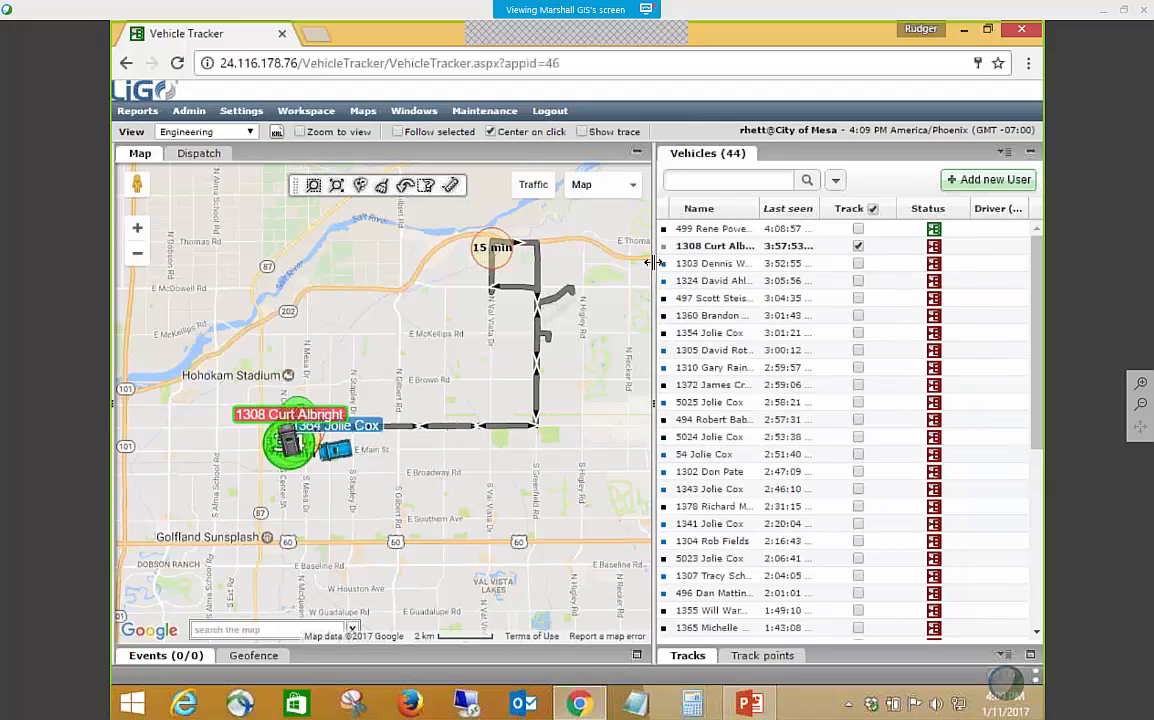
pyautogui.moveTo(654, 263); pyautogui.dragTo(635, 263)
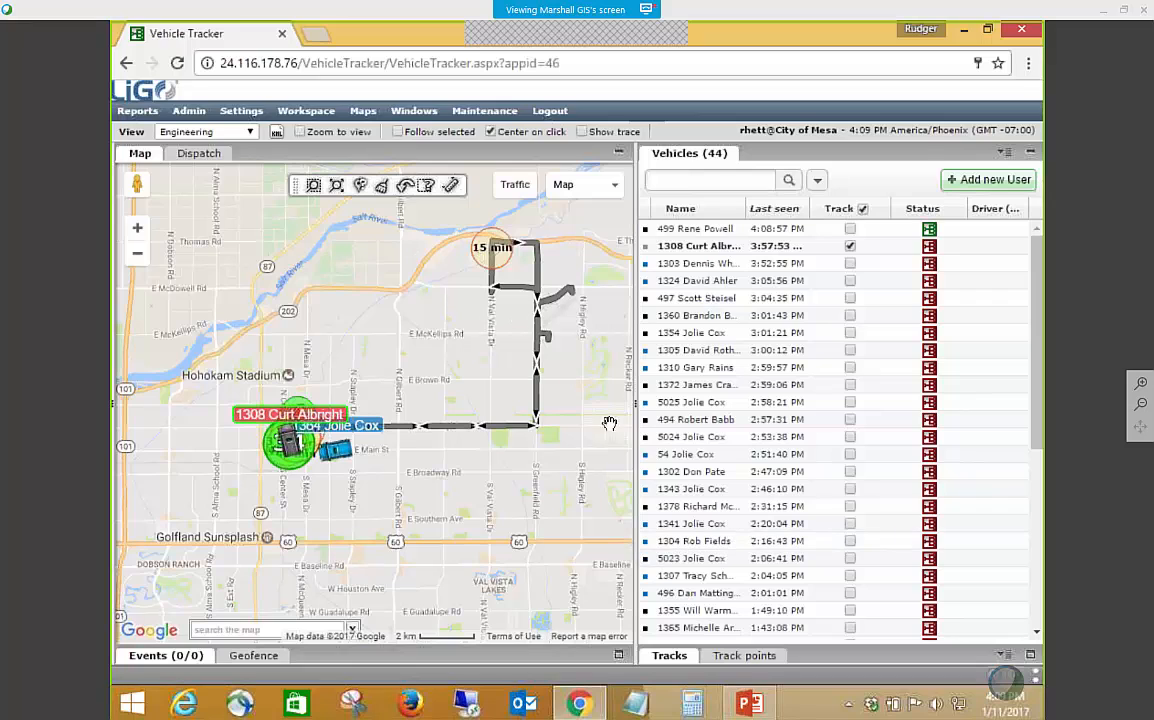
pyautogui.click(1030, 656)
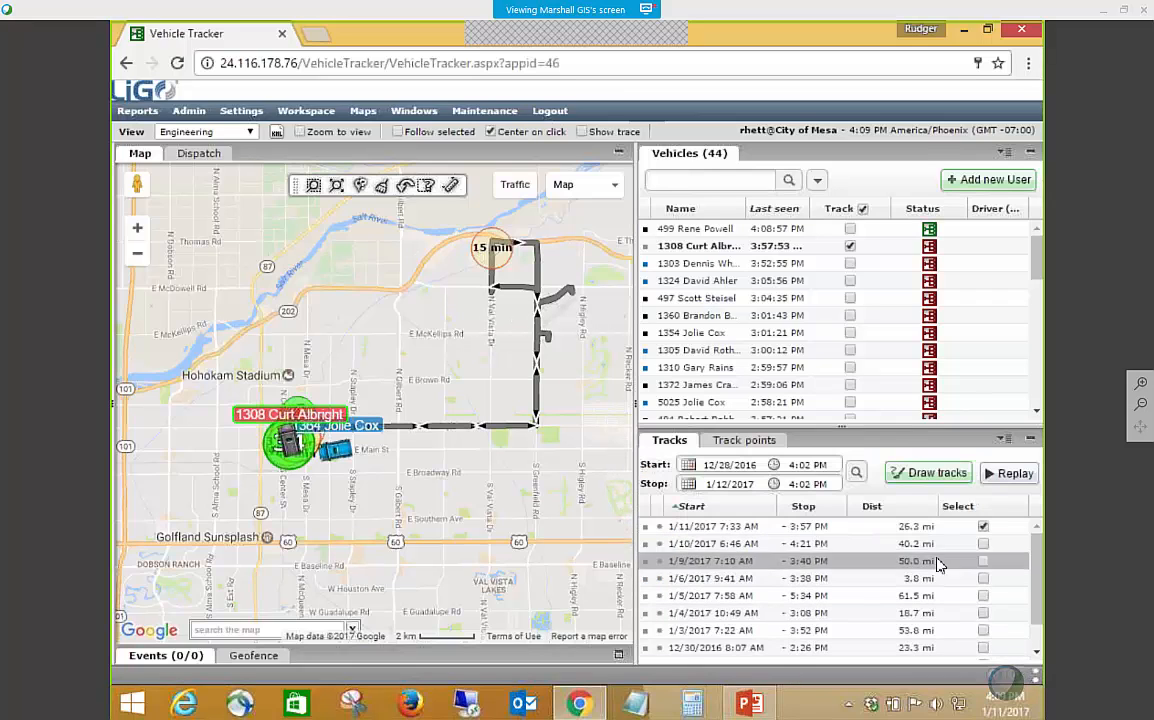
pyautogui.moveTo(881, 428); pyautogui.dragTo(881, 453)
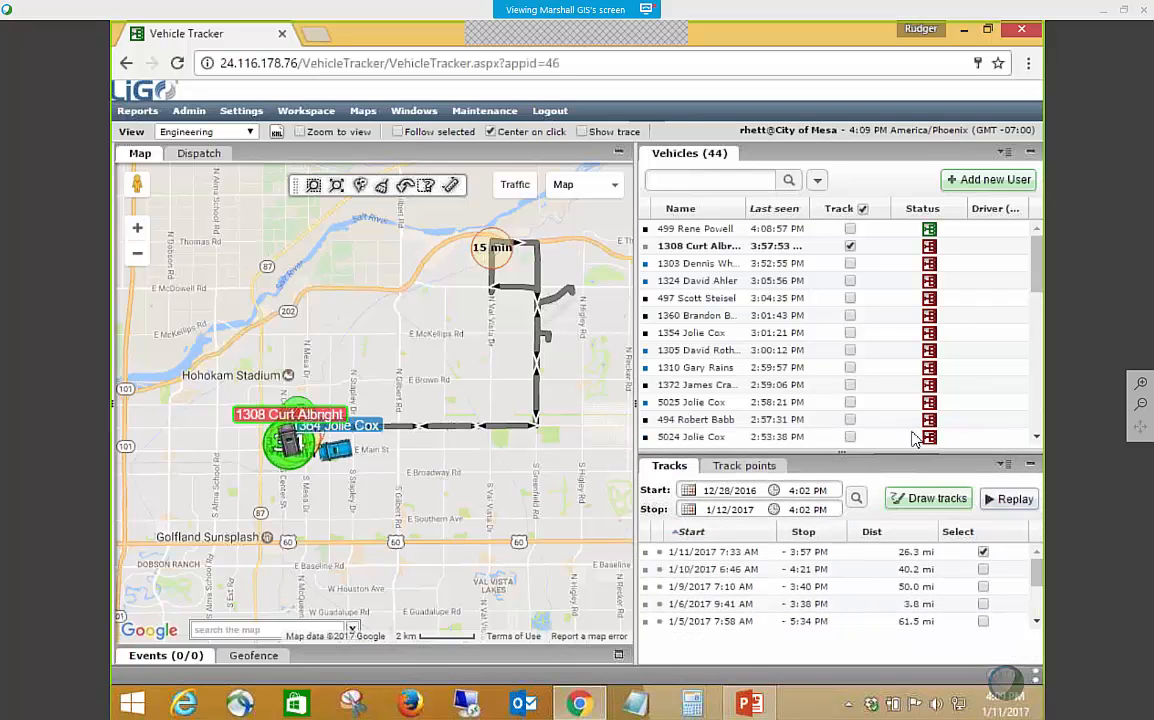
# Add a Text custom field labelled Department for users and save the custom fields.
pyautogui.click(1003, 153)
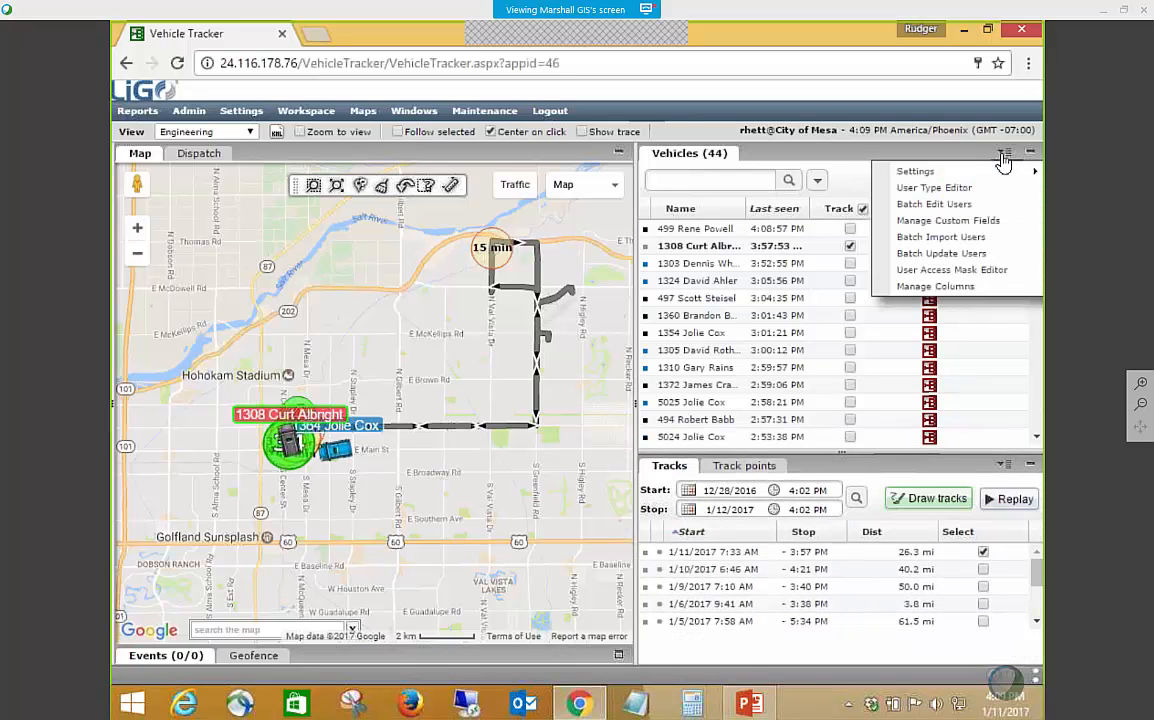
pyautogui.click(930, 221)
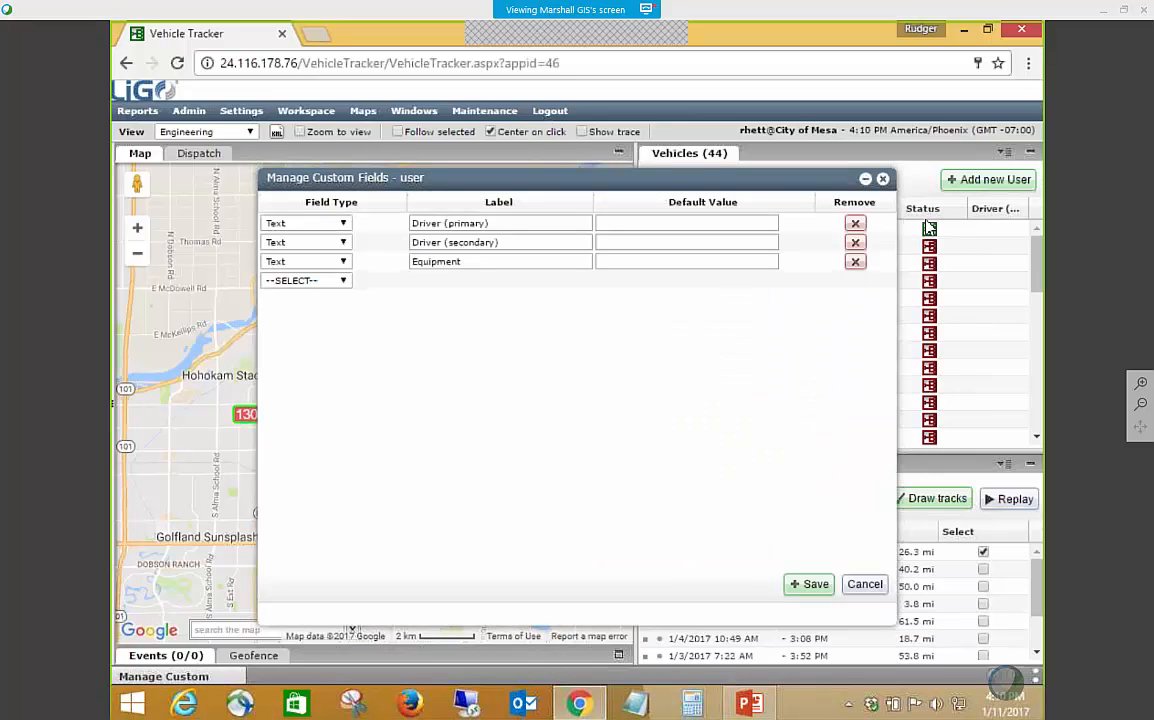
pyautogui.click(305, 280)
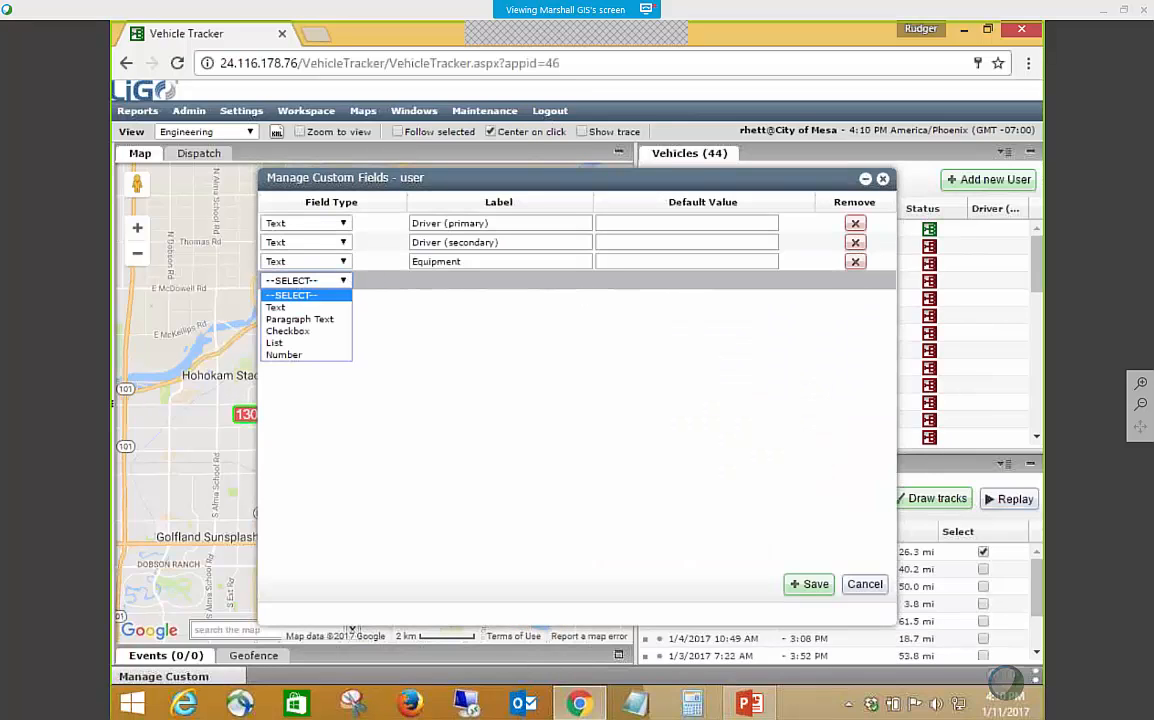
pyautogui.click(298, 307)
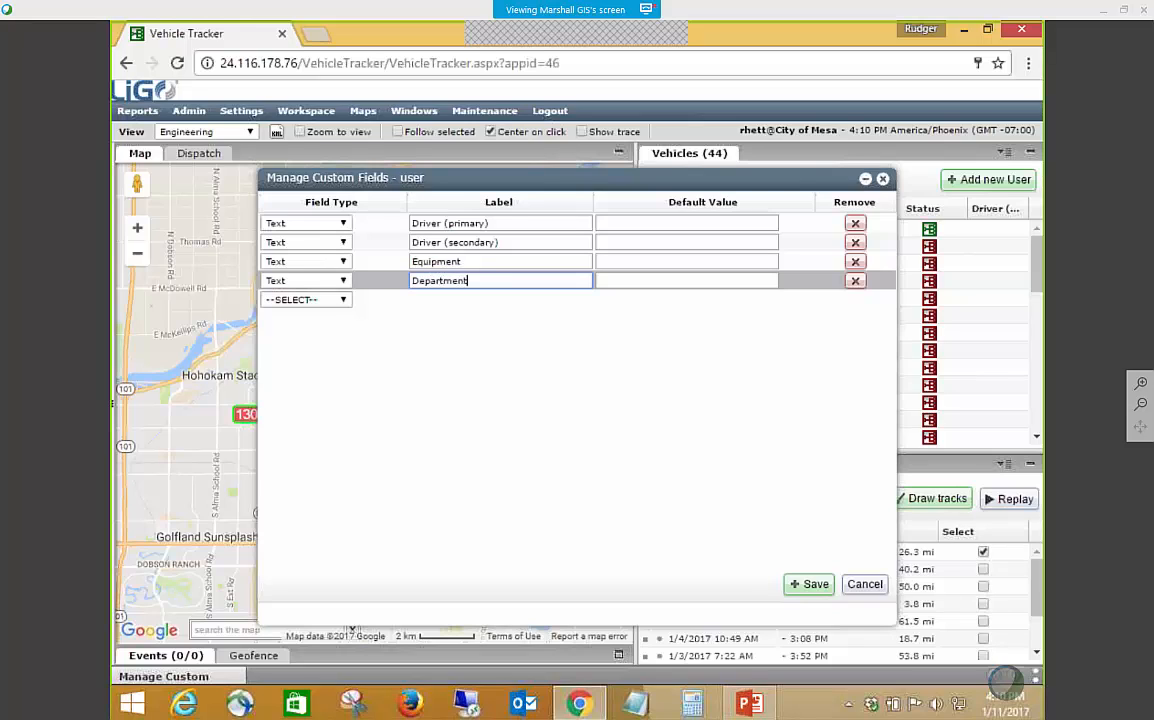
pyautogui.click(812, 584)
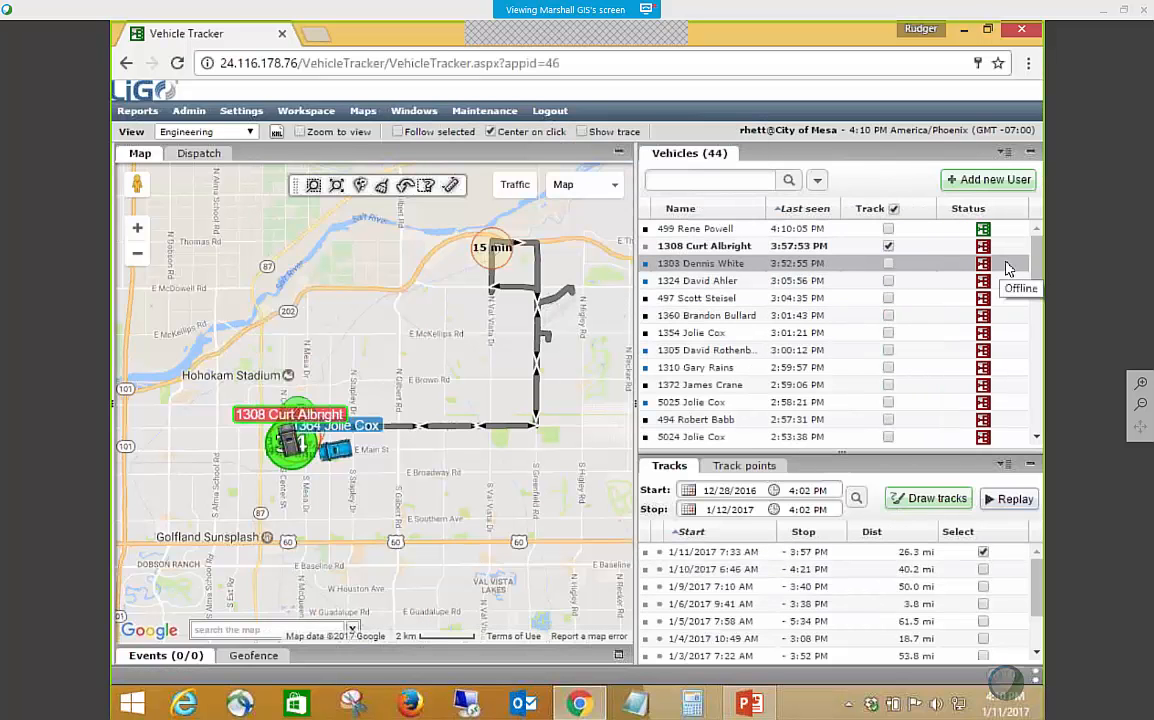
# Examine the Custom Fields and Notifier entries in the vehicle list's column manager and cancel without changes.
pyautogui.click(1005, 156)
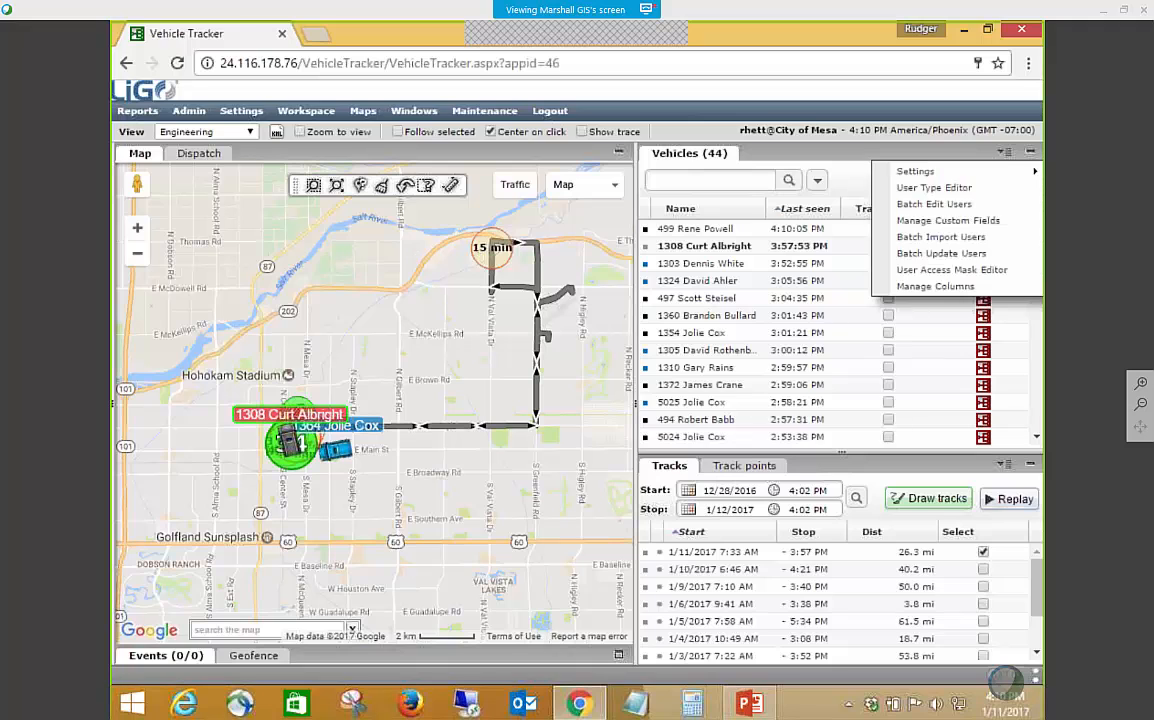
pyautogui.click(958, 292)
pyautogui.scroll(-10, 829, 432)
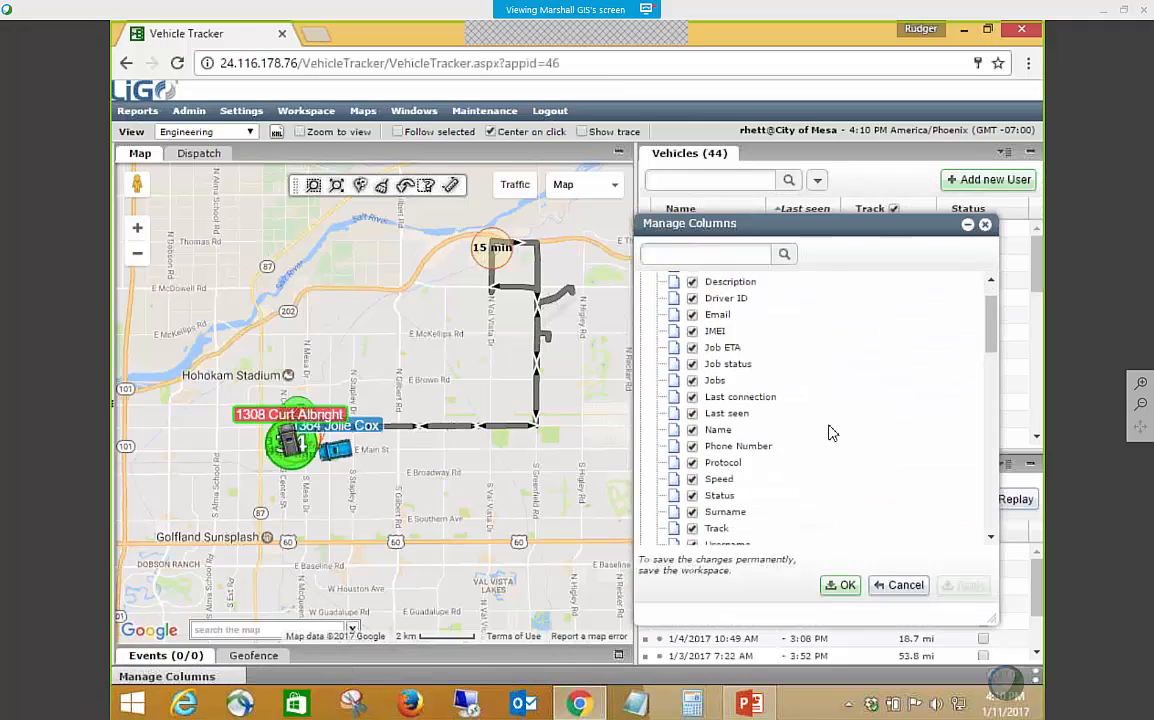
pyautogui.scroll(10, 829, 437)
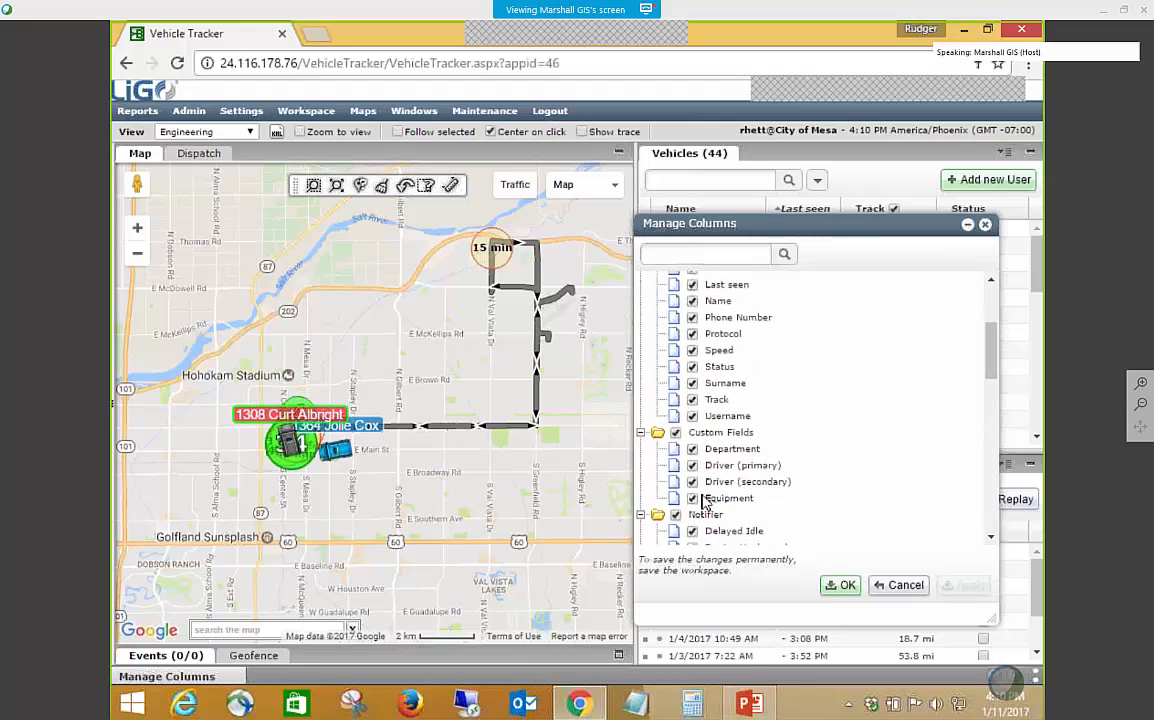
pyautogui.scroll(-2, 703, 500)
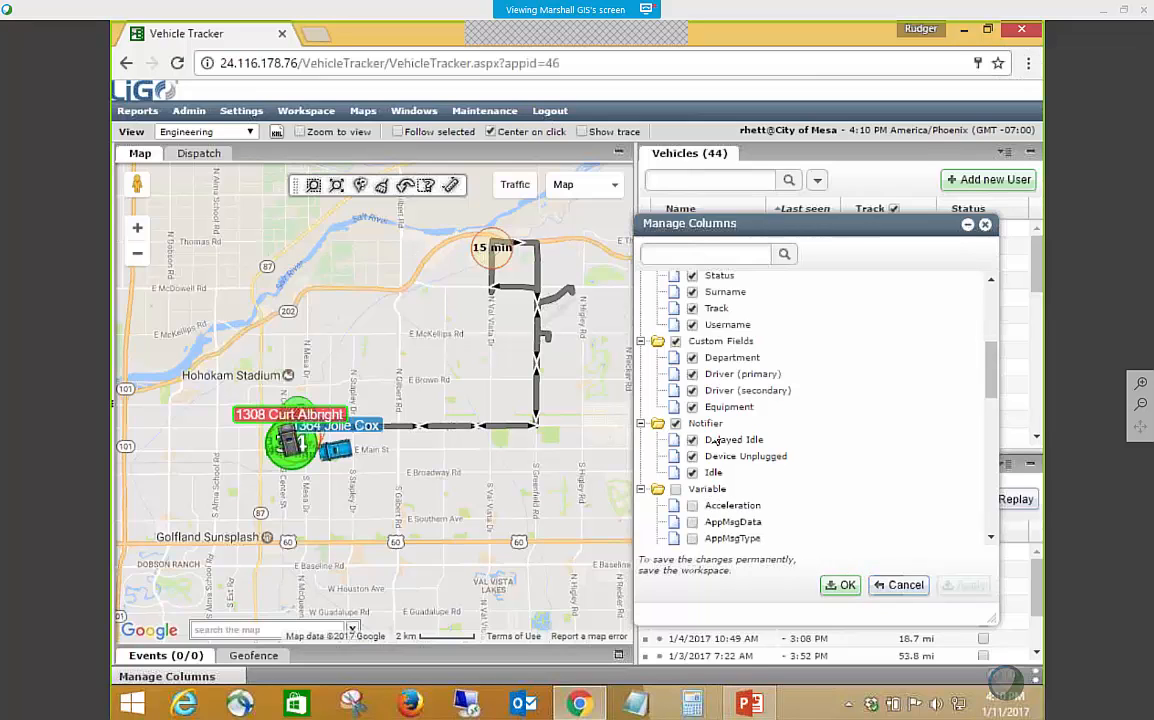
pyautogui.click(897, 586)
# Start a new user of type Device, look over the custom fields in its Details, and cancel without saving.
pyautogui.click(987, 181)
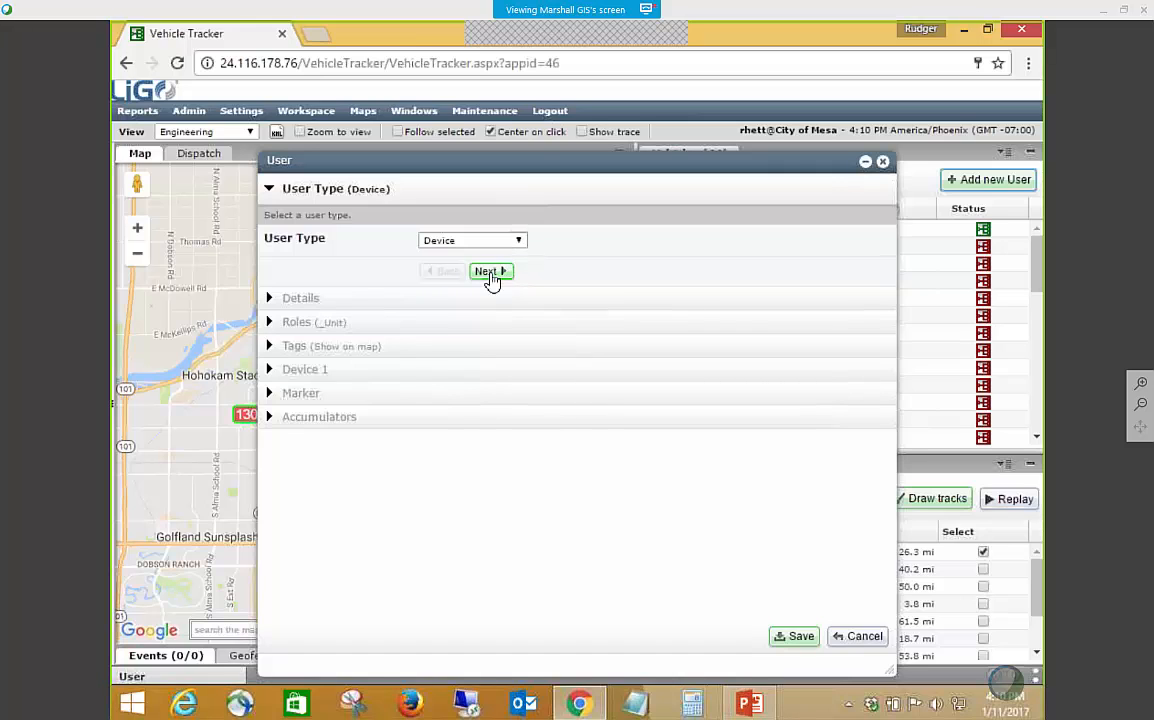
pyautogui.click(489, 272)
pyautogui.scroll(-2, 507, 350)
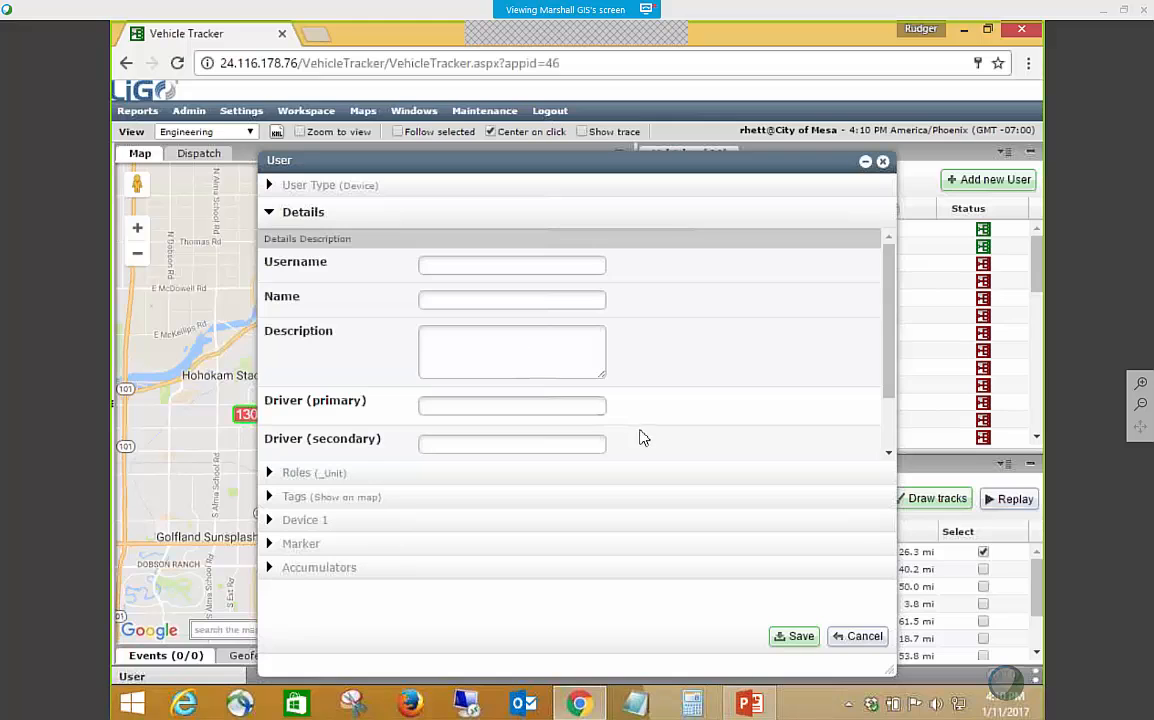
pyautogui.click(882, 632)
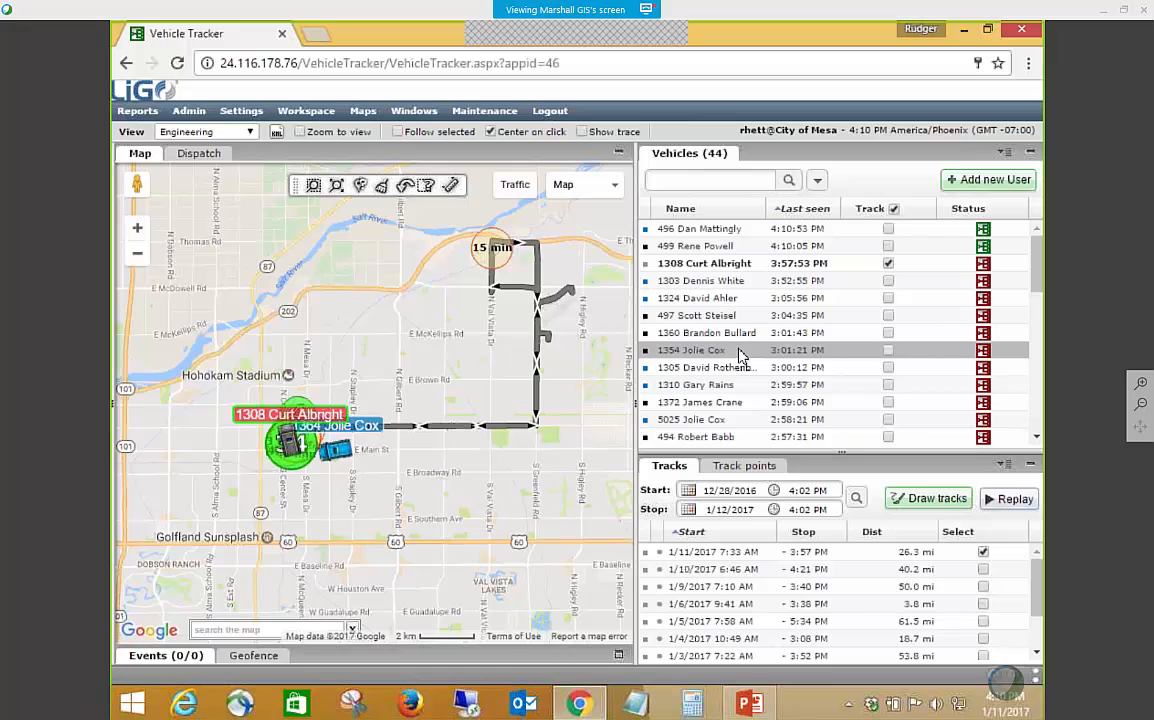
# Switch to PowerPoint, start the slide show from the Adding/Reordering Columns slide, and advance to the Roles slide.
pyautogui.click(965, 33)
pyautogui.hotkey('alt', 'Tab')
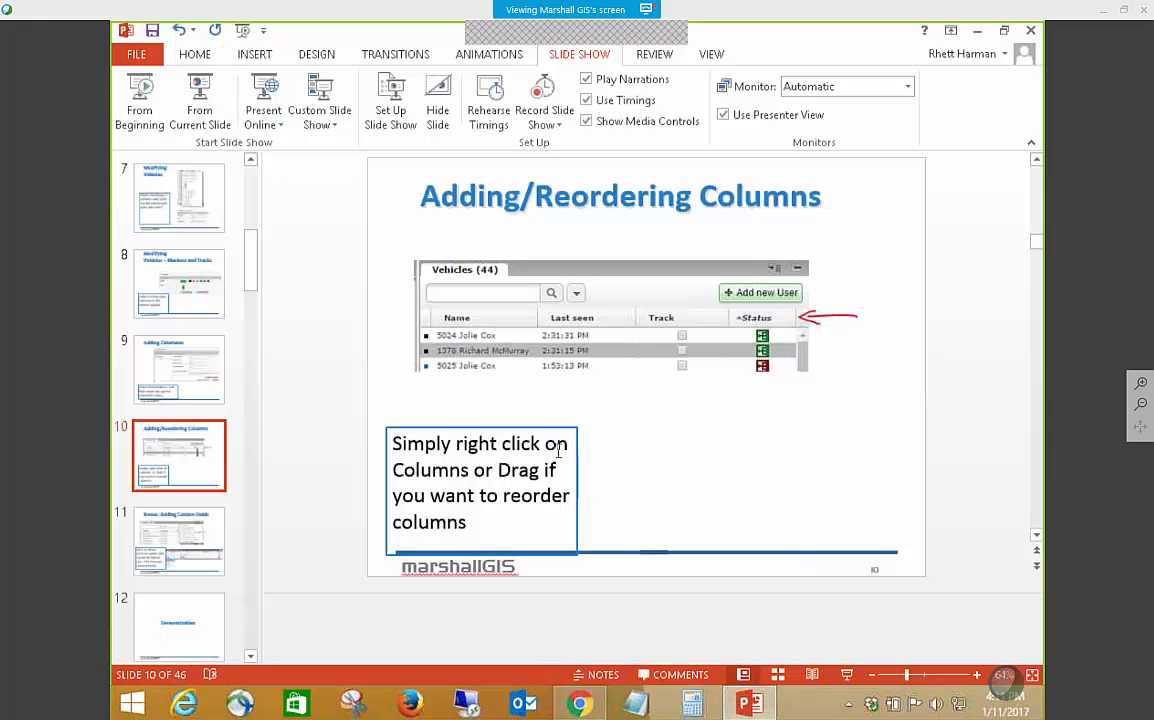
pyautogui.click(212, 110)
pyautogui.press('Right')
pyautogui.press('Right')
pyautogui.press('Right')
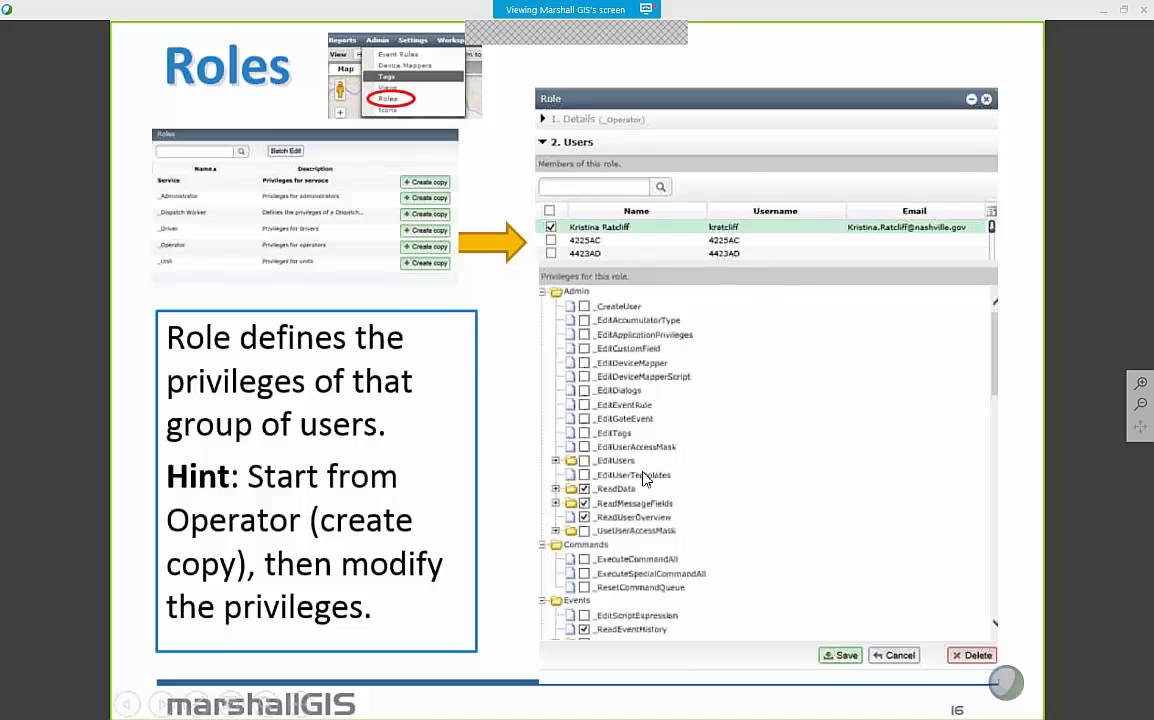
# Advance to the Tags slide, revisit the Roles slide, and return to Tags.
pyautogui.click(518, 538)
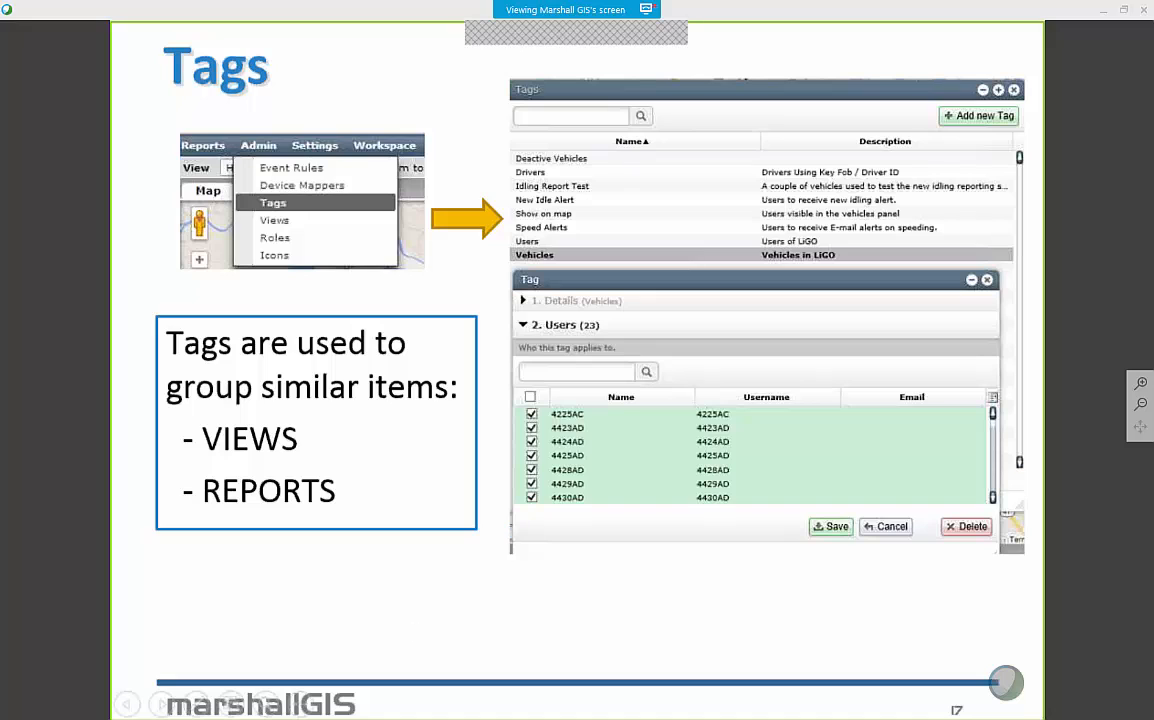
pyautogui.click(130, 705)
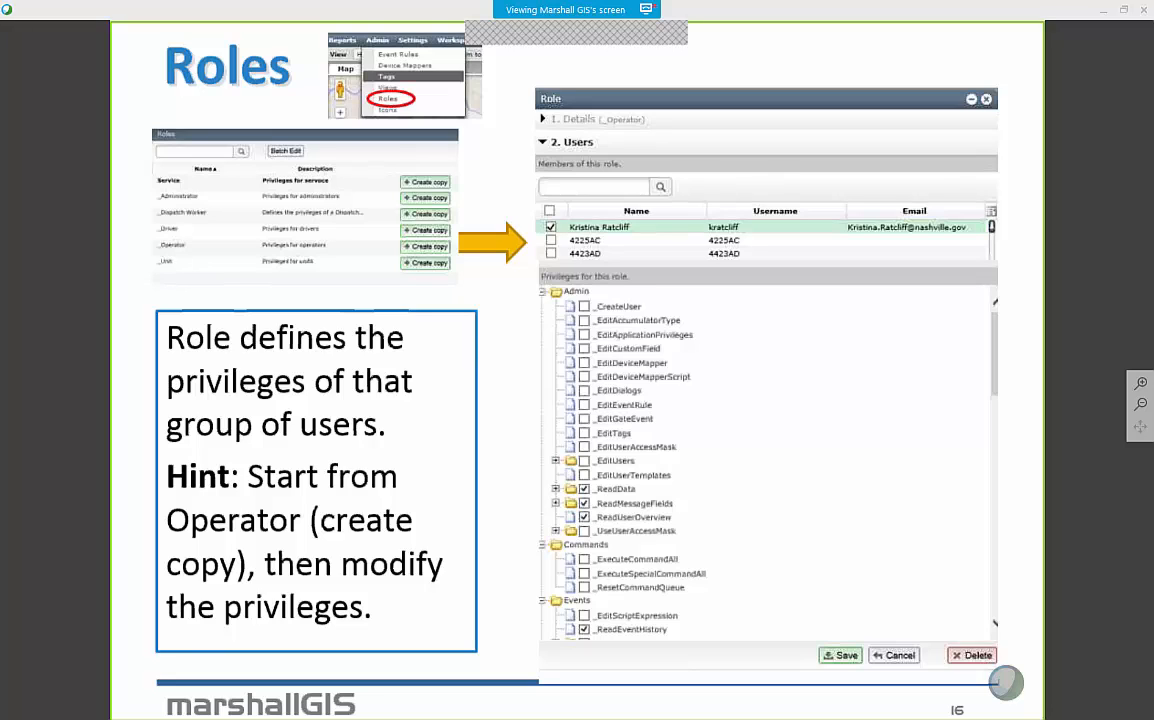
pyautogui.click(526, 337)
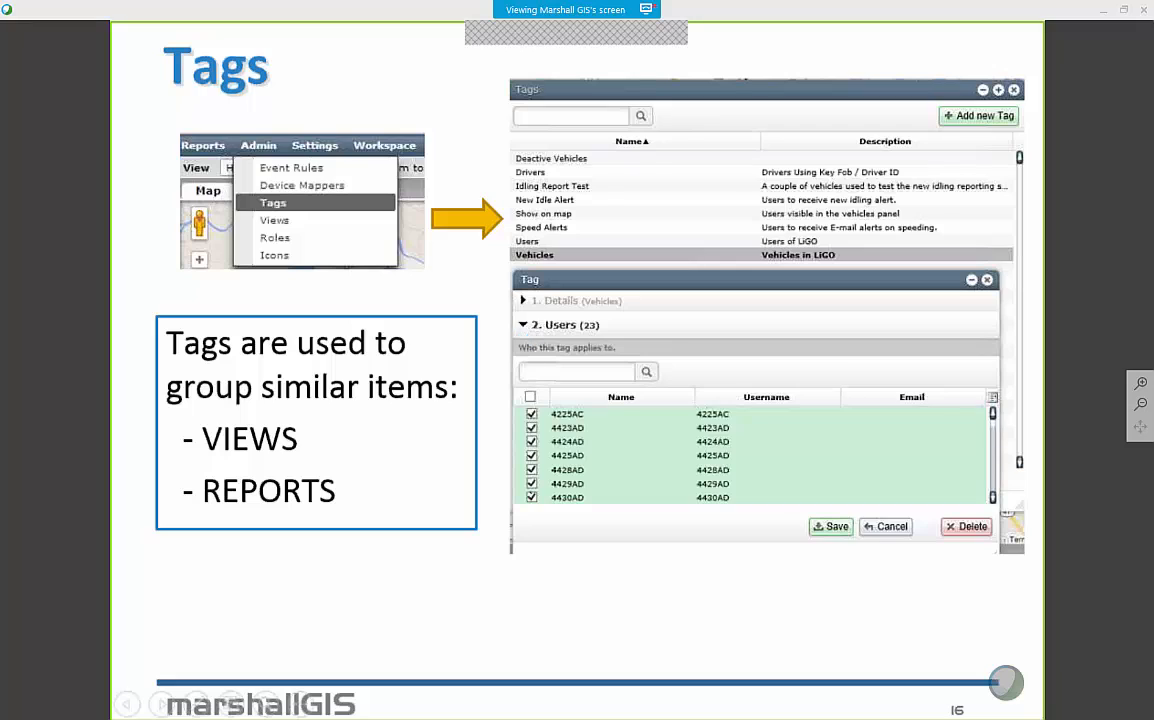
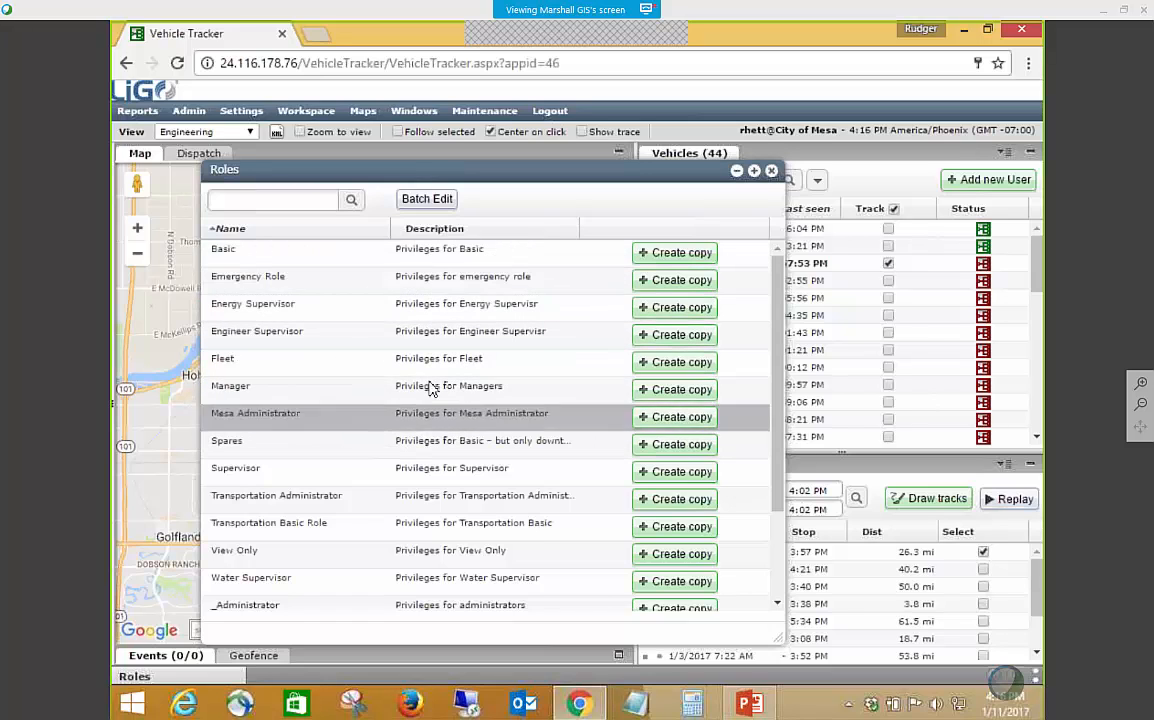
# Look through the roles list, open the Transportation Administrator role, and view the users assigned to it.
pyautogui.scroll(-3, 381, 433)
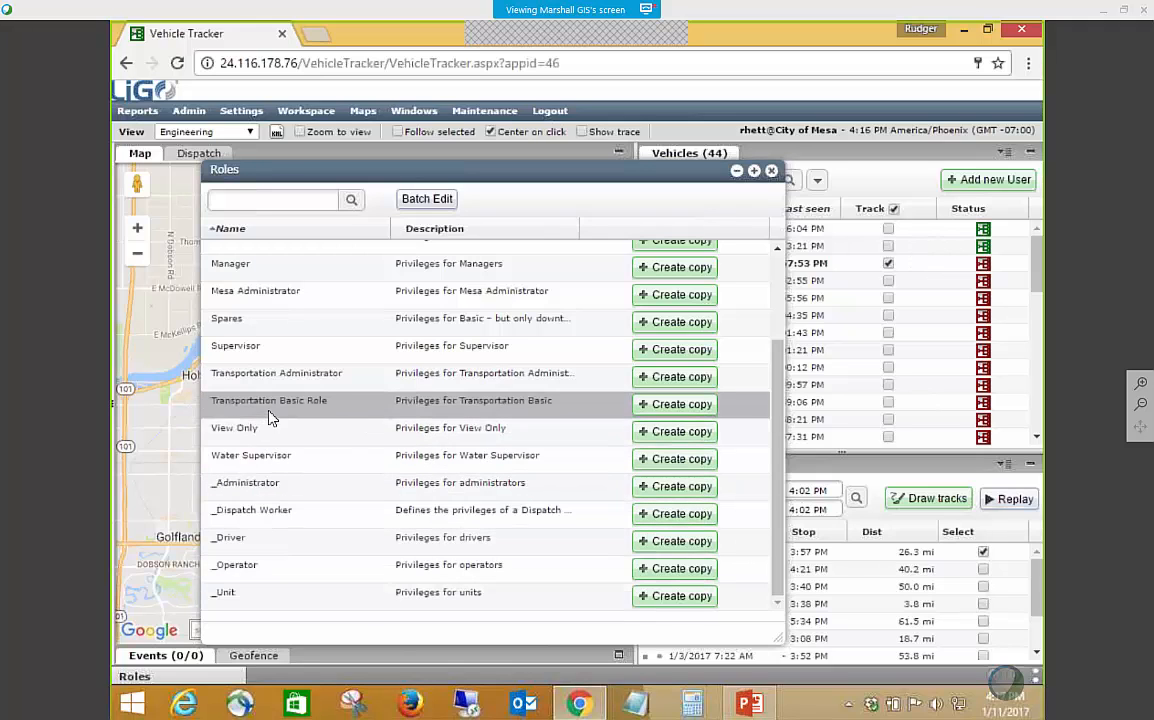
pyautogui.scroll(2, 268, 420)
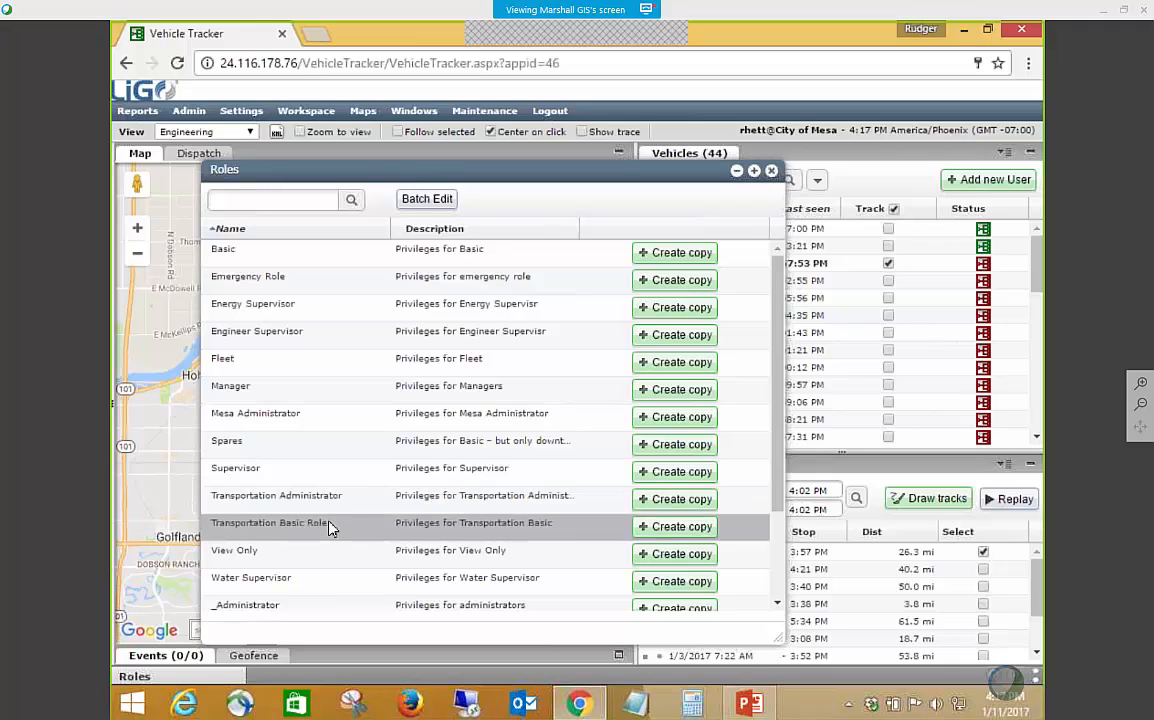
pyautogui.scroll(-2, 350, 543)
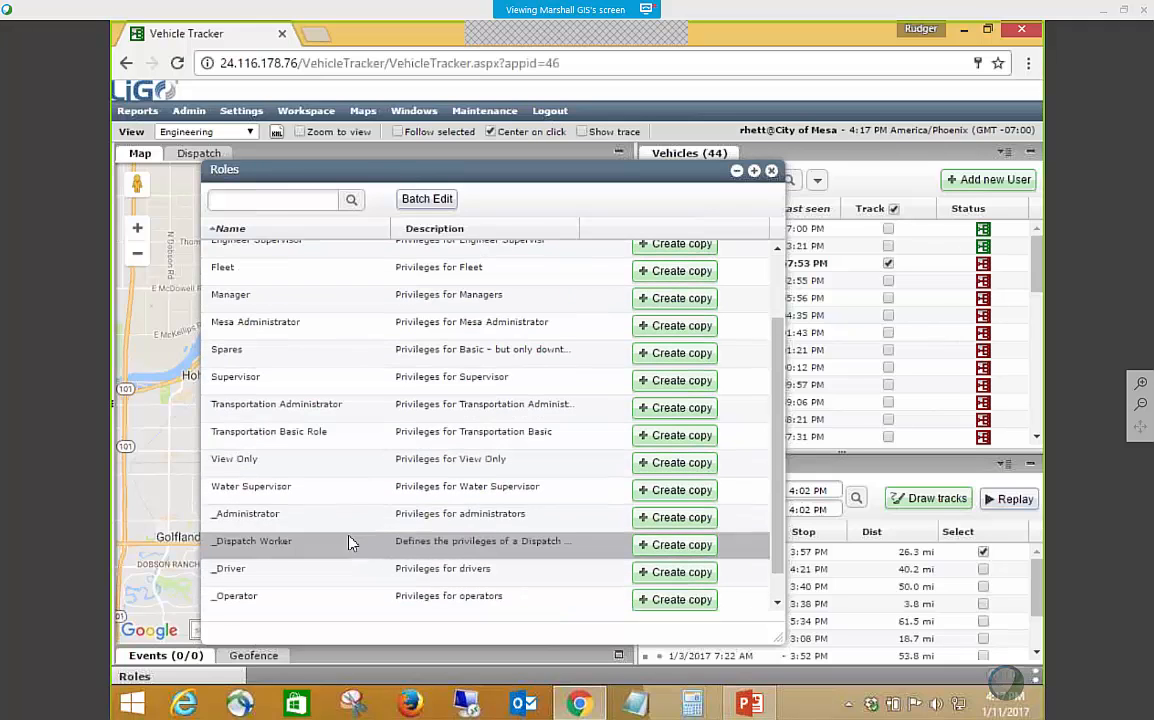
pyautogui.click(308, 410)
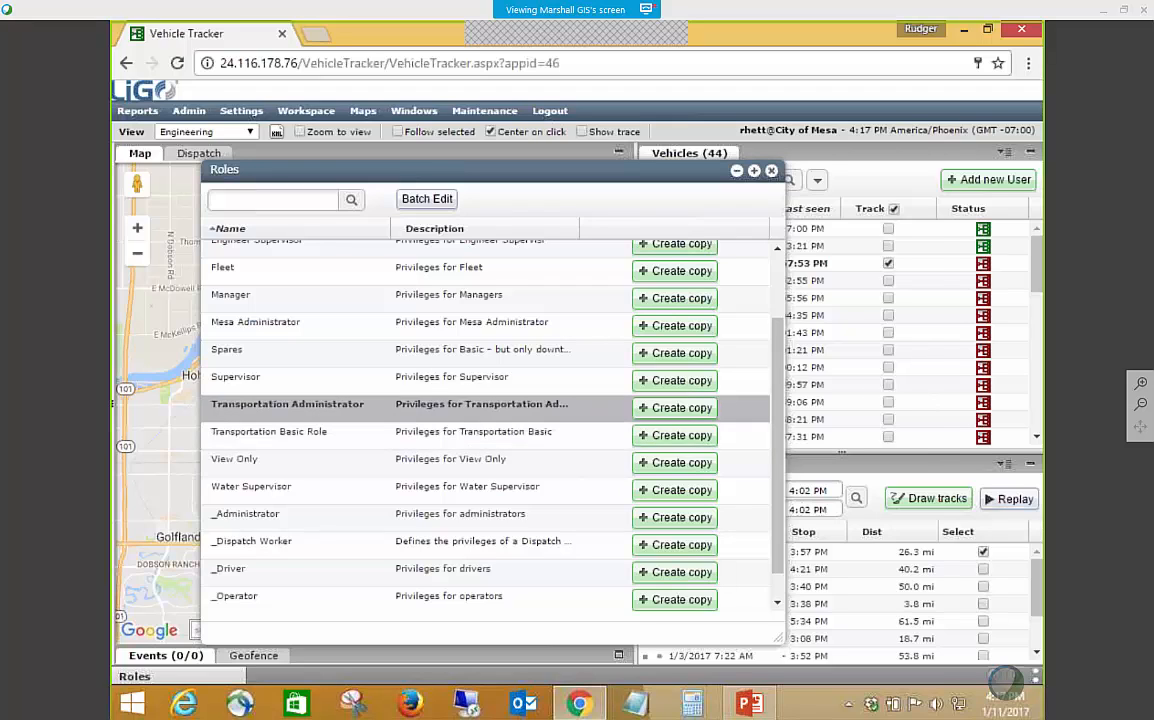
pyautogui.doubleClick(328, 404)
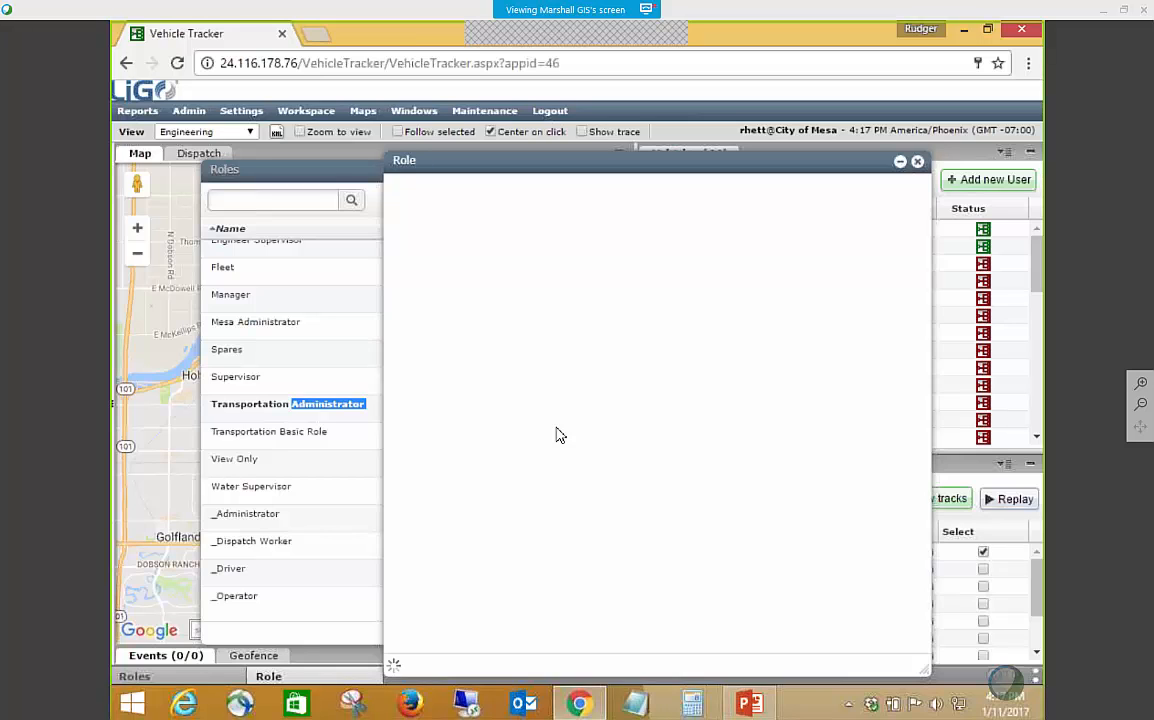
pyautogui.click(425, 370)
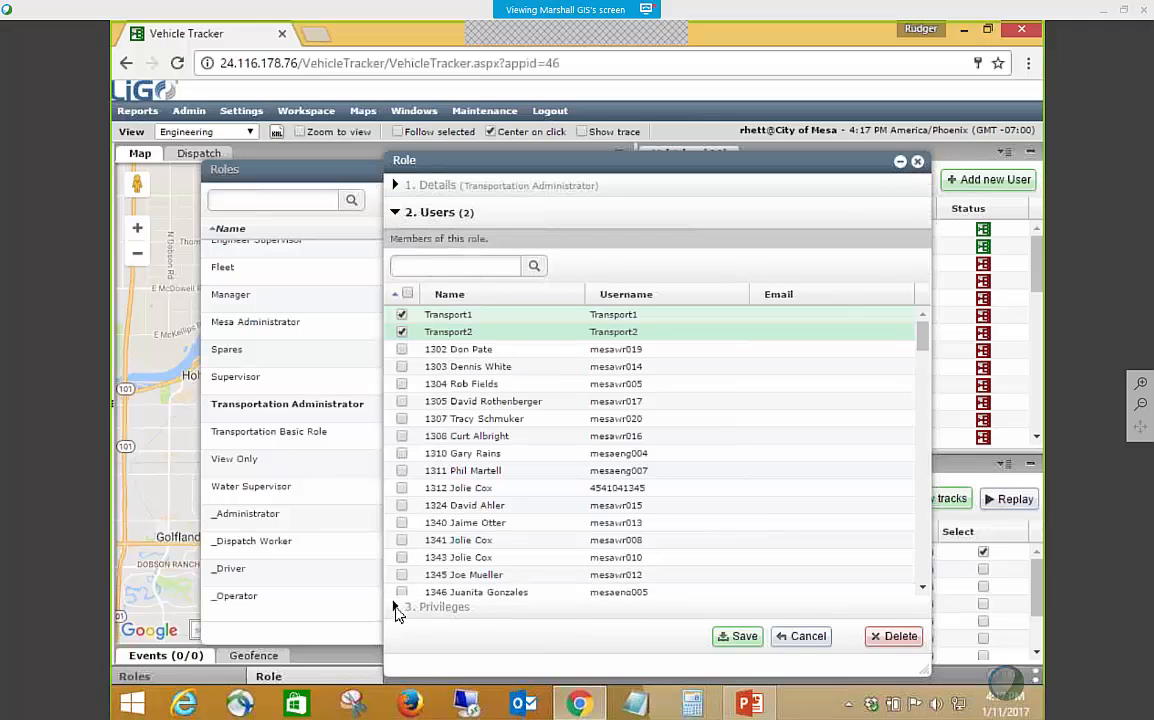
# Show the role's privileges and expand _EditUsers to examine which roles it may edit.
pyautogui.click(396, 609)
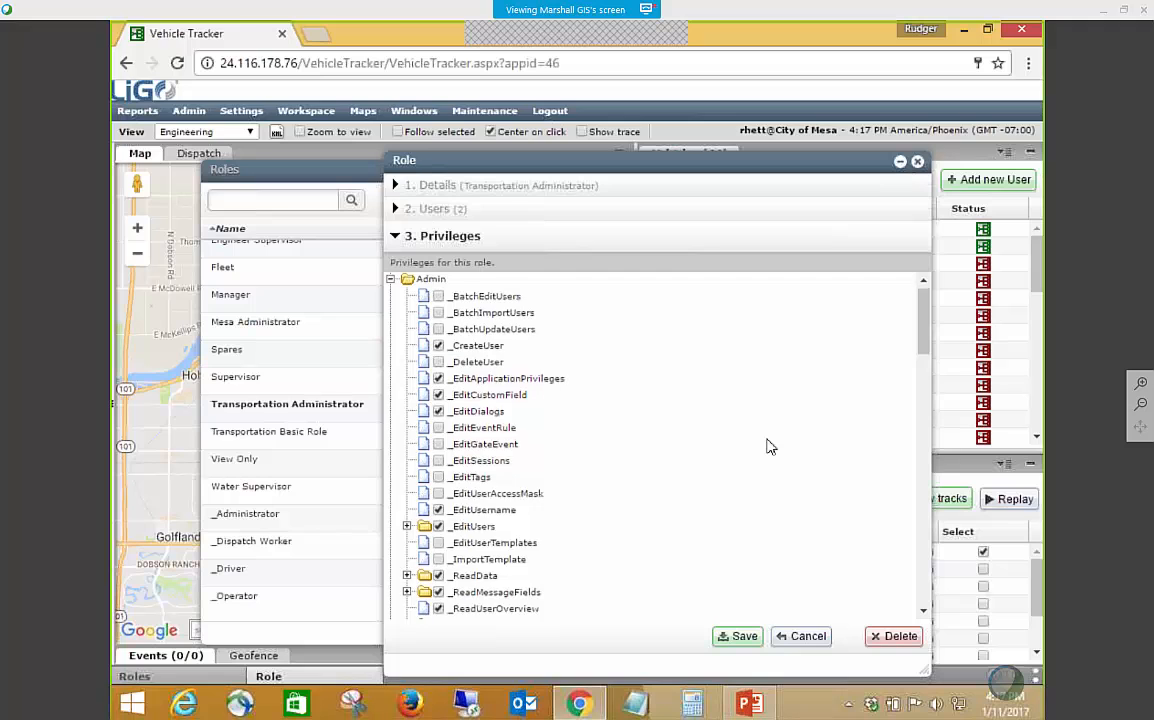
pyautogui.scroll(-1, 770, 447)
pyautogui.scroll(1, 770, 447)
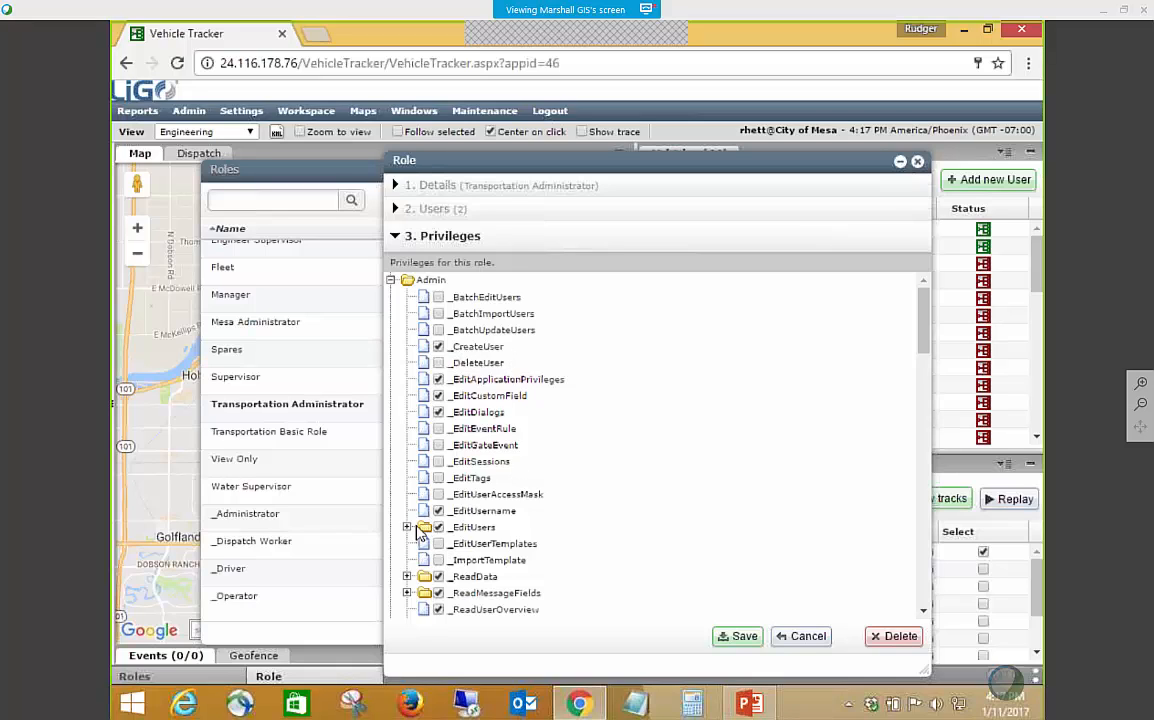
pyautogui.click(407, 527)
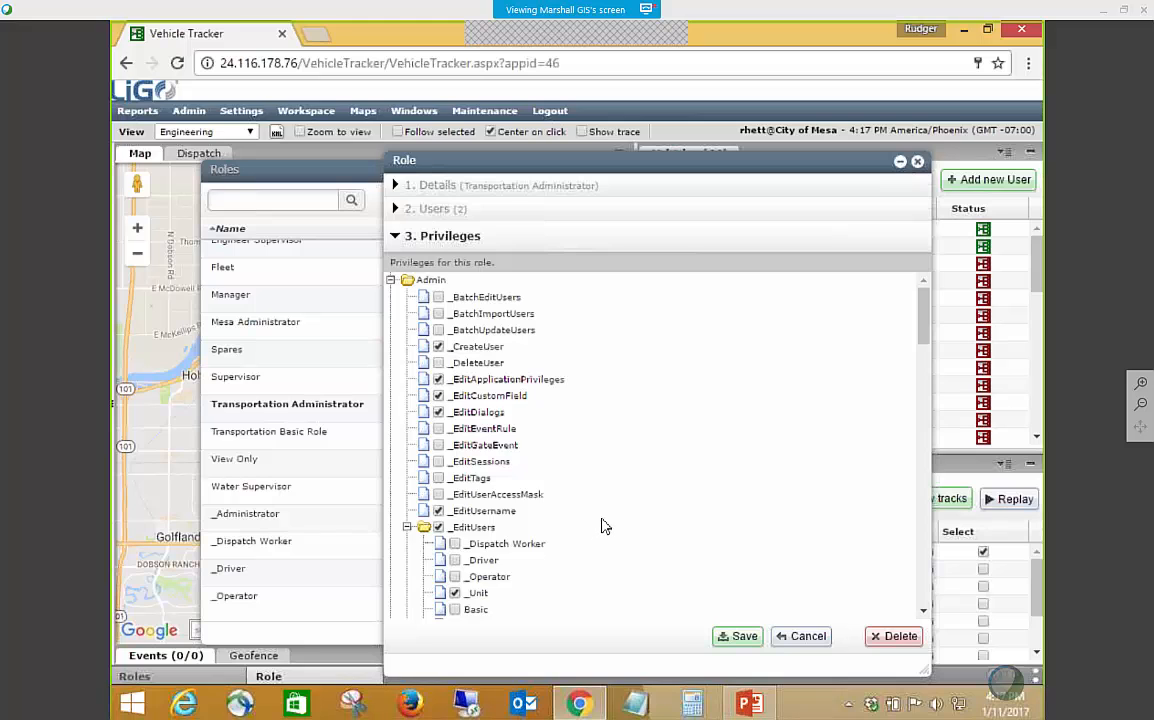
pyautogui.scroll(-3, 602, 526)
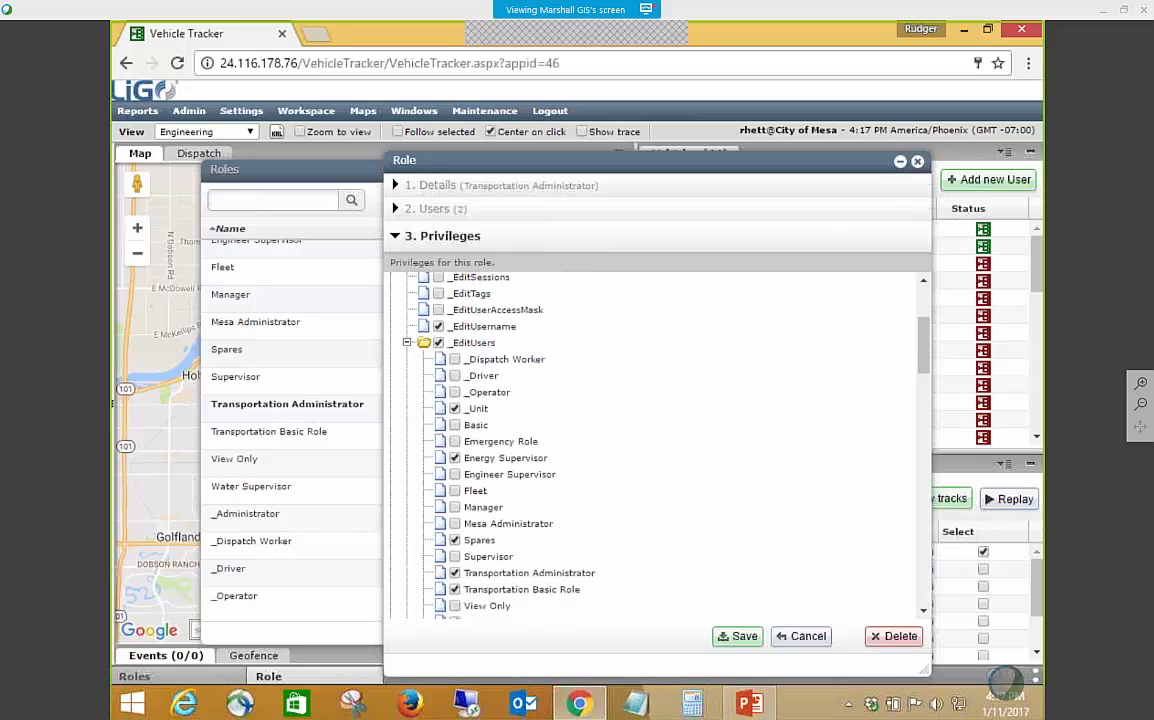
pyautogui.scroll(-3, 600, 520)
pyautogui.scroll(-1, 598, 517)
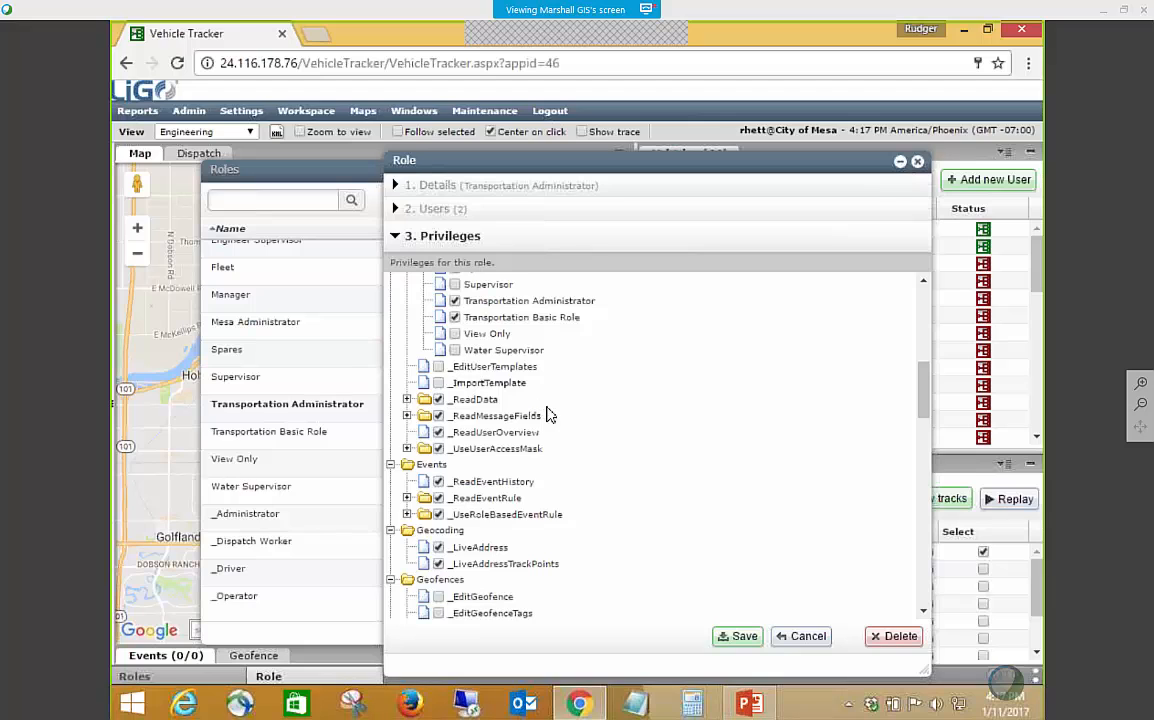
# Clear Energy Supervisor and Spares under _EditUsers in the Transportation Administrator privileges and review the remaining selections.
pyautogui.scroll(3, 547, 414)
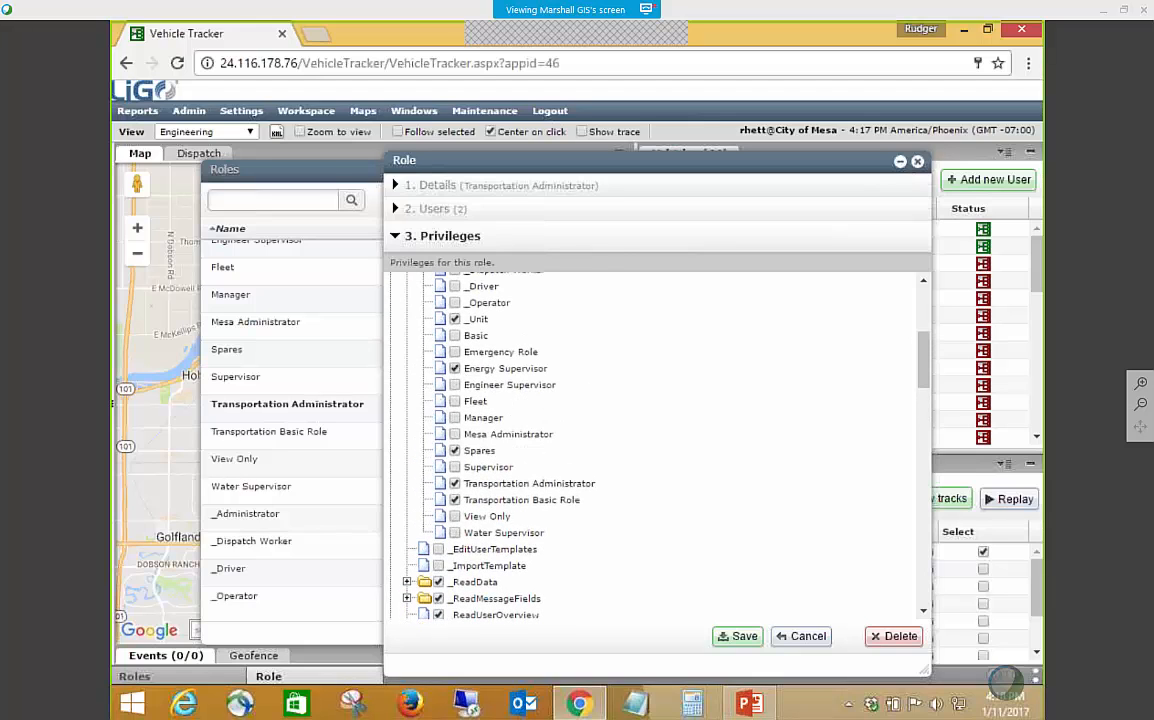
pyautogui.scroll(-2, 489, 399)
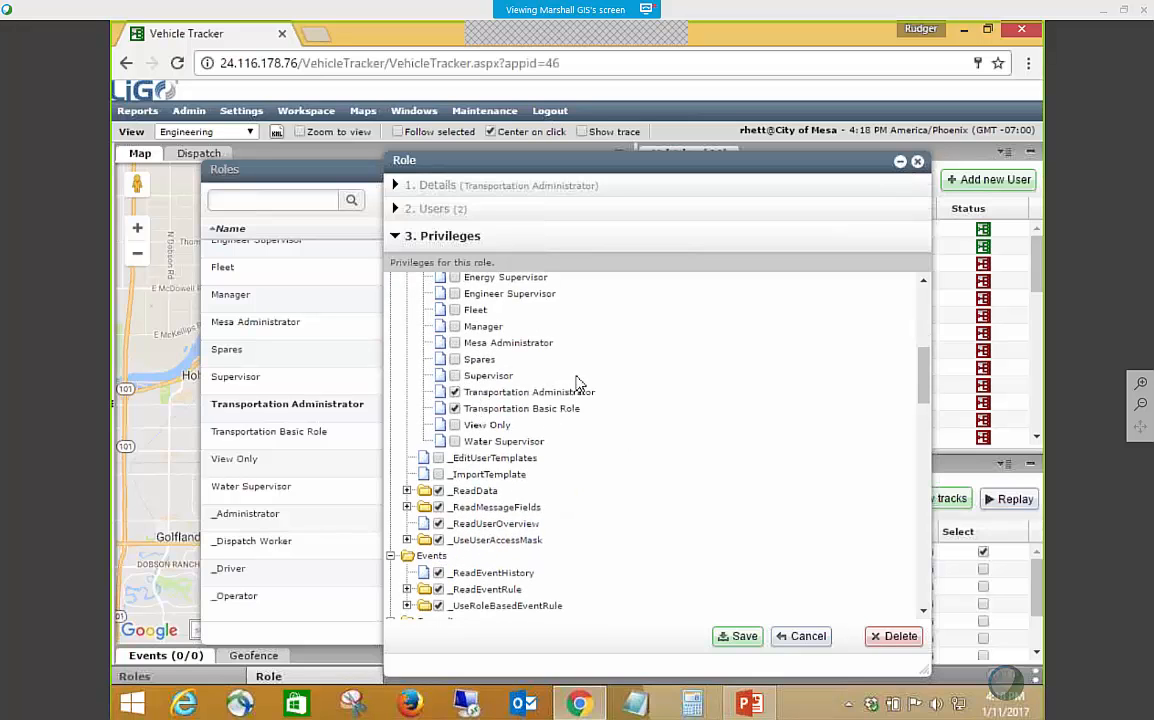
pyautogui.scroll(1, 557, 341)
pyautogui.scroll(2, 570, 380)
pyautogui.scroll(-1, 531, 353)
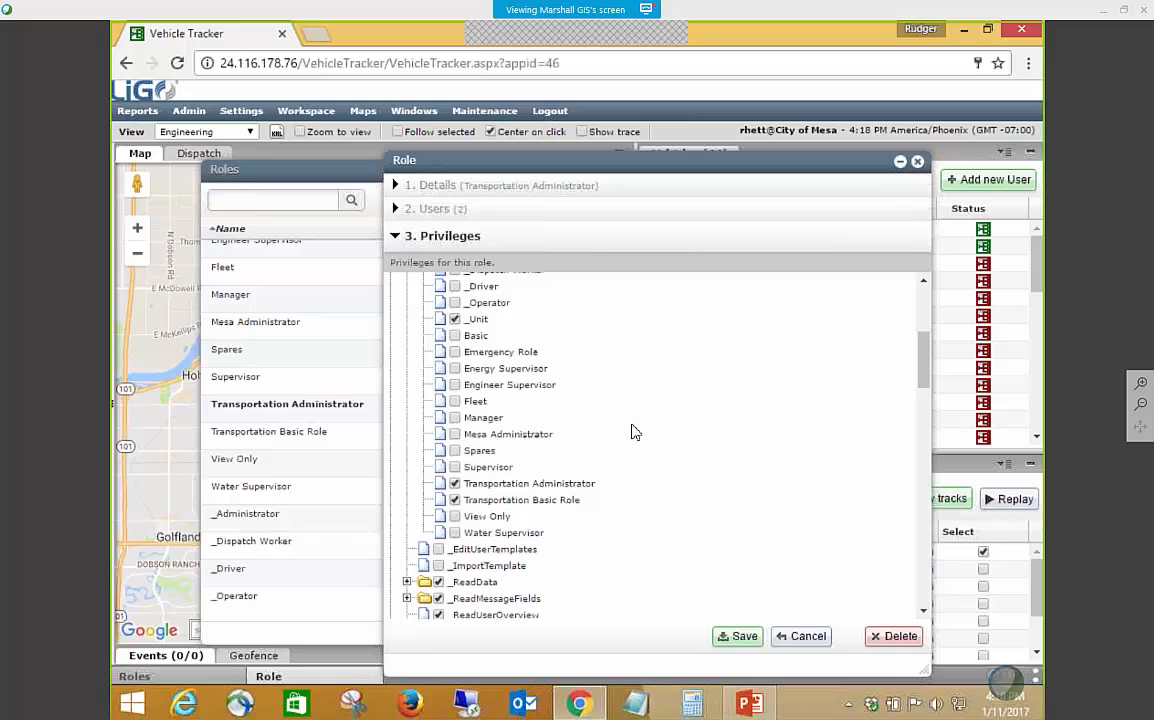
pyautogui.scroll(-2, 633, 431)
pyautogui.scroll(-2, 632, 432)
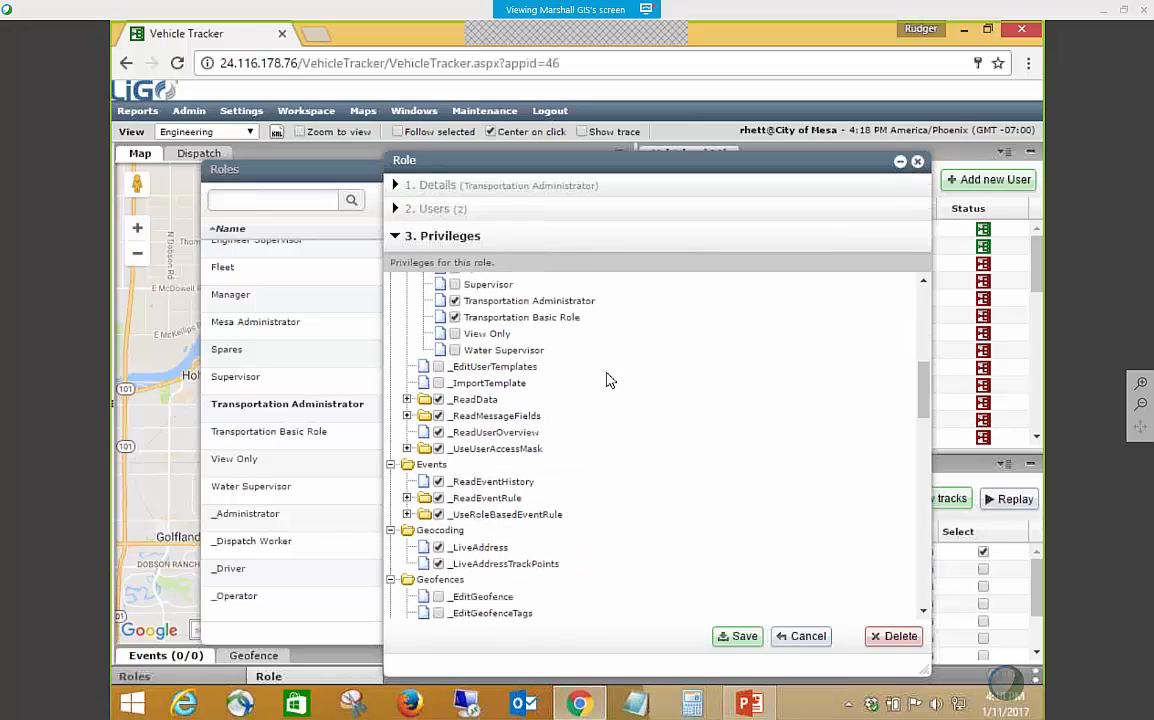
# Expand the _ReadData privilege and examine which tags the role can read.
pyautogui.click(407, 400)
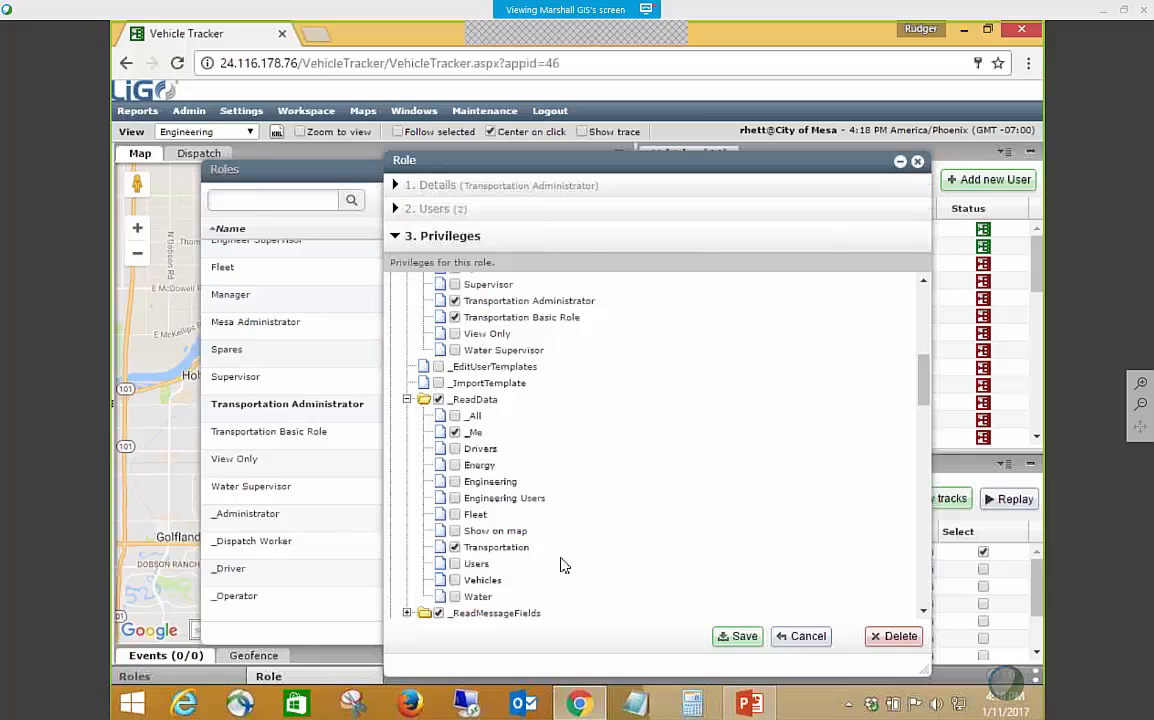
pyautogui.scroll(-2, 682, 550)
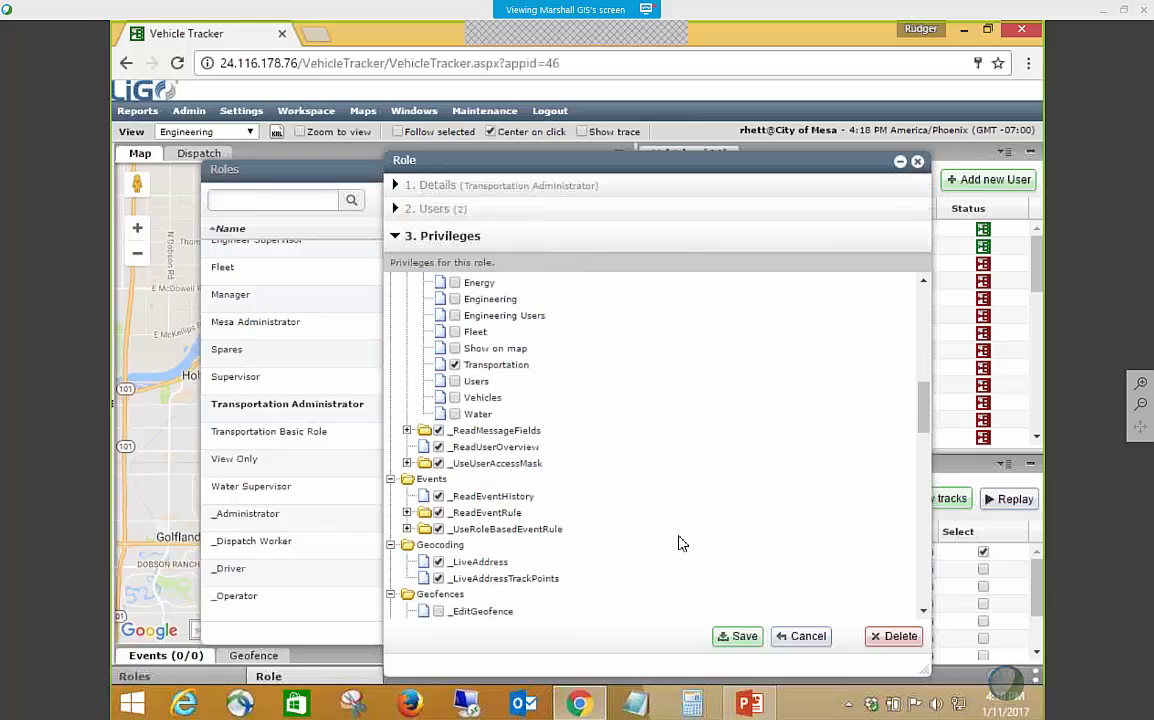
pyautogui.scroll(-1, 503, 488)
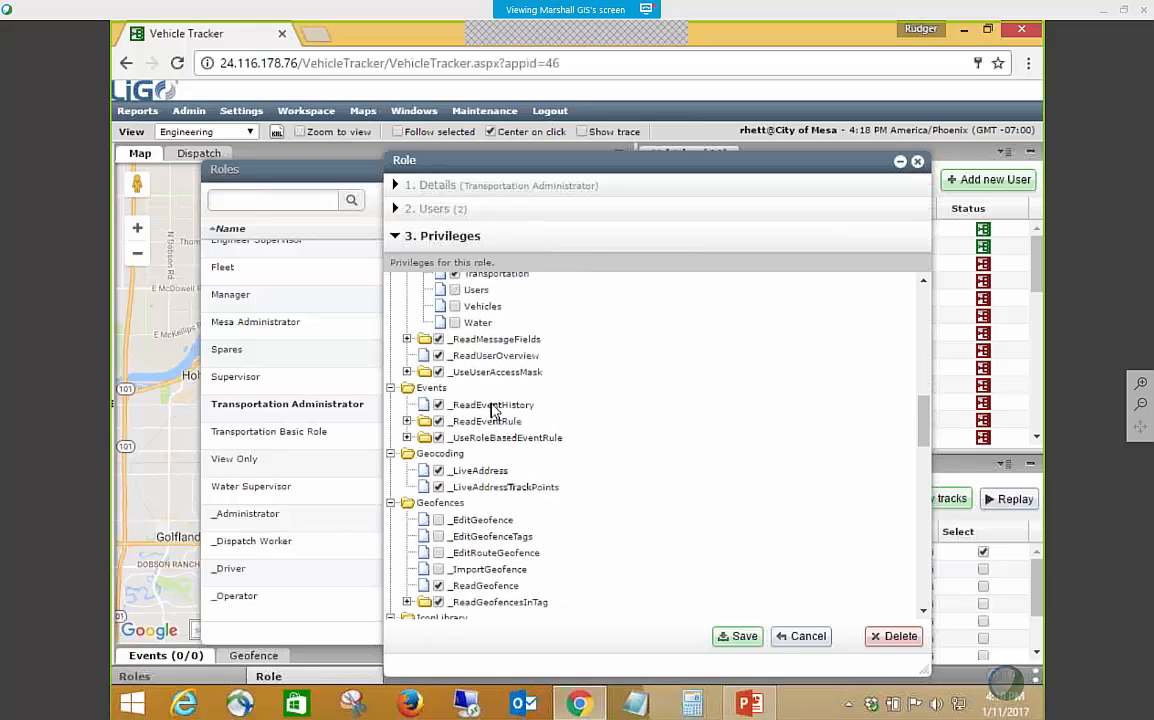
# Expand _ReadMessageFields, look over its message field entries, and collapse the list again.
pyautogui.click(407, 339)
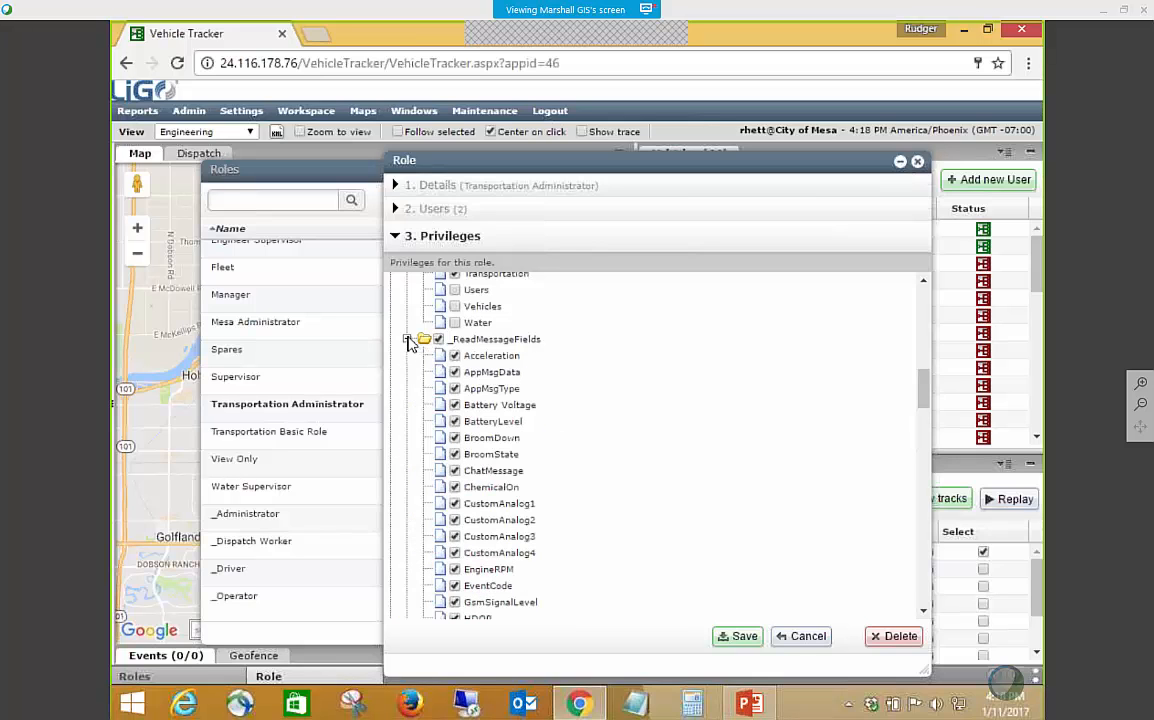
pyautogui.scroll(-6, 417, 355)
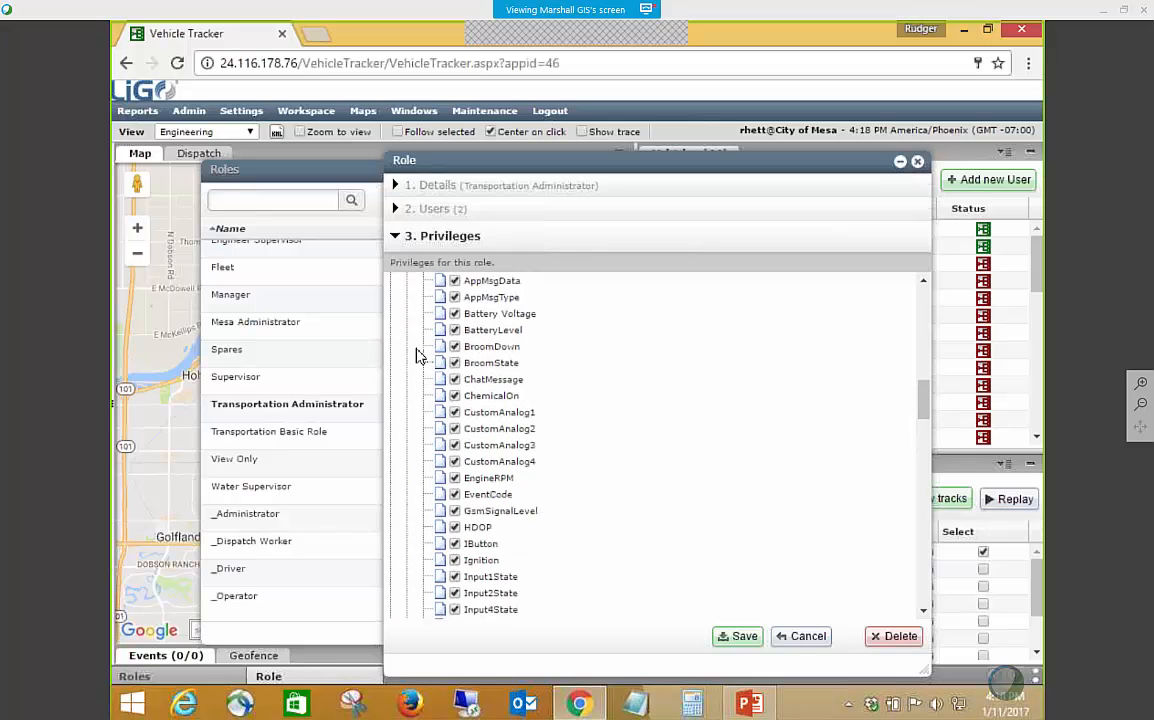
pyautogui.scroll(-2, 420, 353)
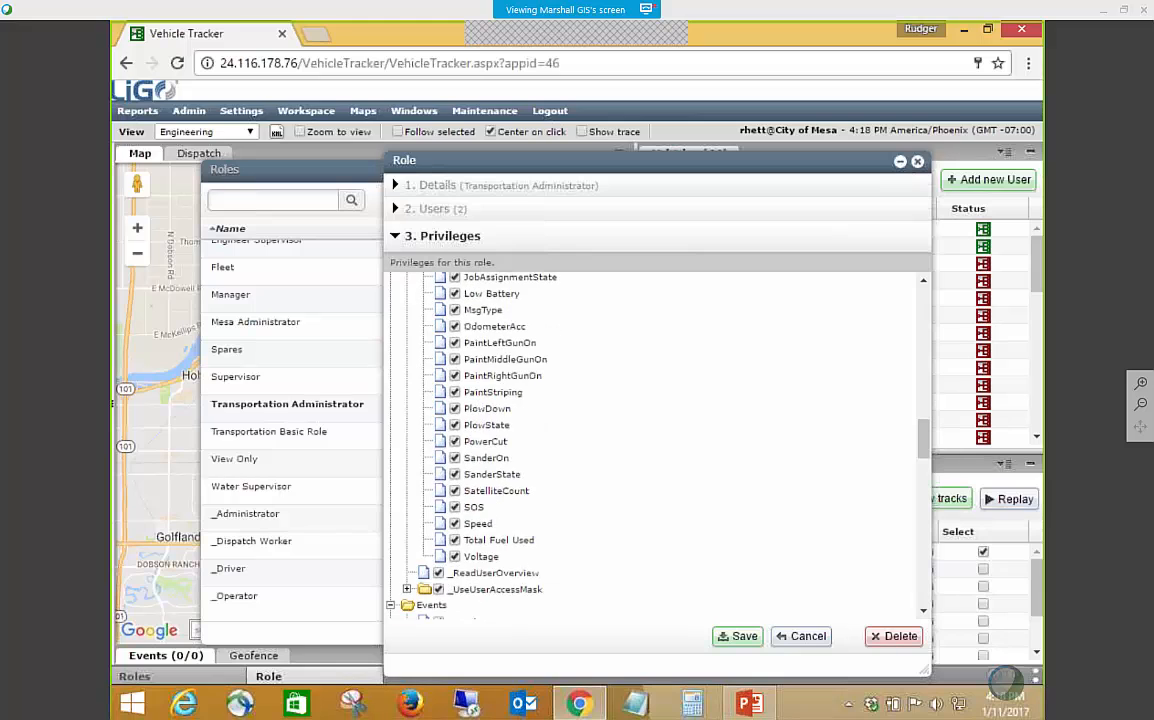
pyautogui.scroll(7, 420, 353)
pyautogui.scroll(2, 425, 360)
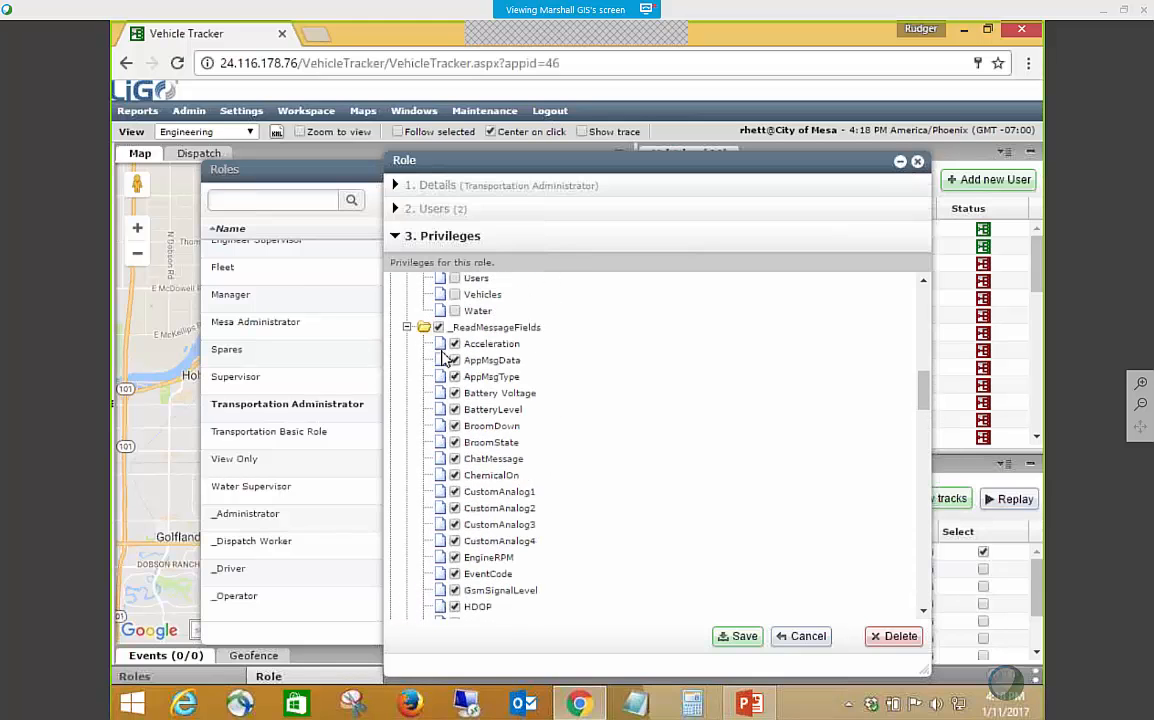
pyautogui.click(407, 340)
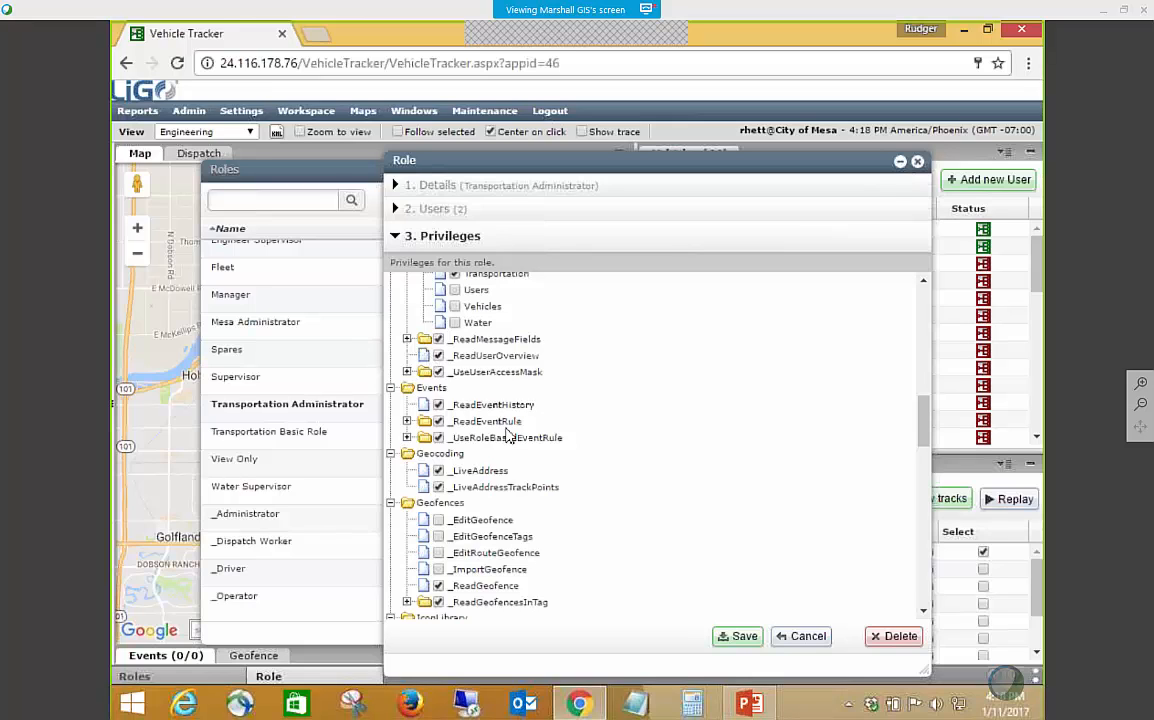
# Review the Events, Geocoding and Geofences privileges, briefly expanding and collapsing _ReadGeofencesInTag.
pyautogui.scroll(-3, 585, 454)
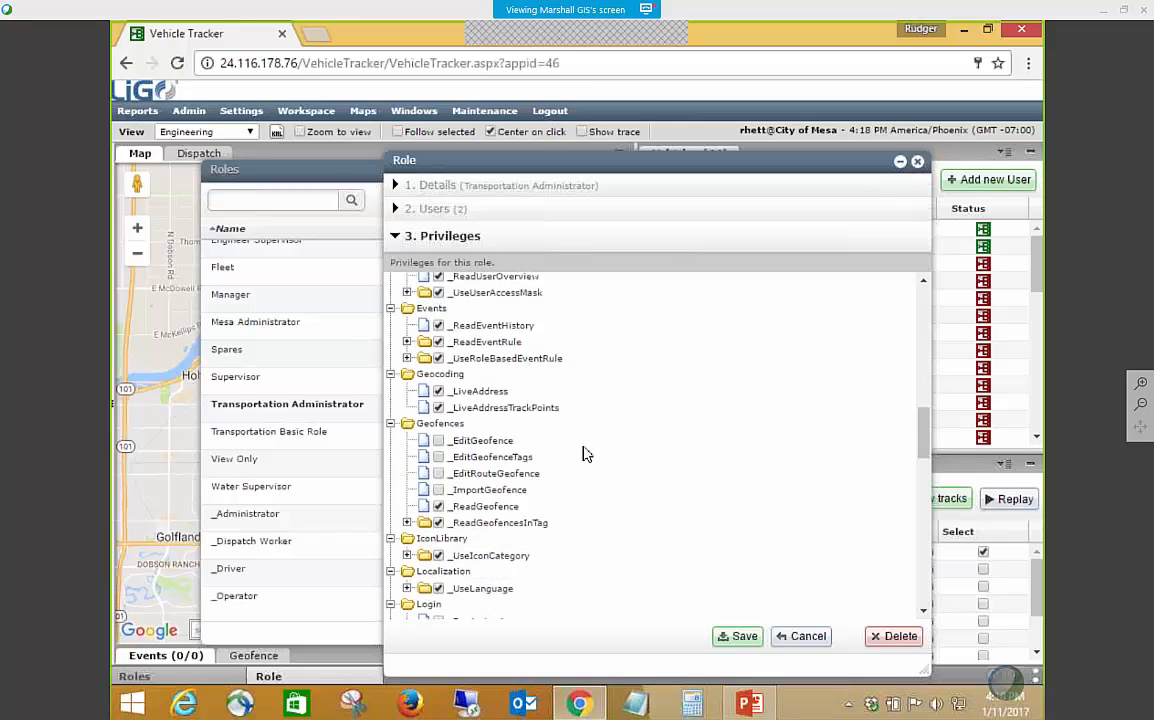
pyautogui.scroll(-3, 570, 445)
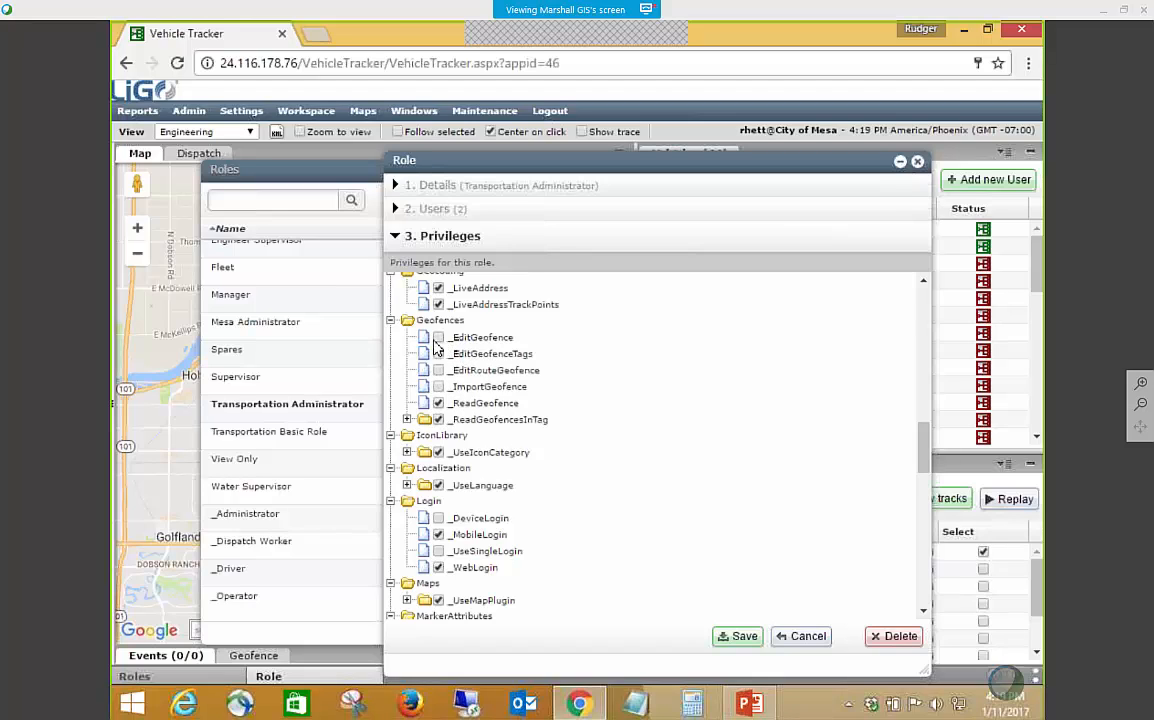
pyautogui.click(407, 419)
pyautogui.click(407, 419)
pyautogui.click(407, 419)
pyautogui.click(407, 419)
pyautogui.scroll(-2, 407, 419)
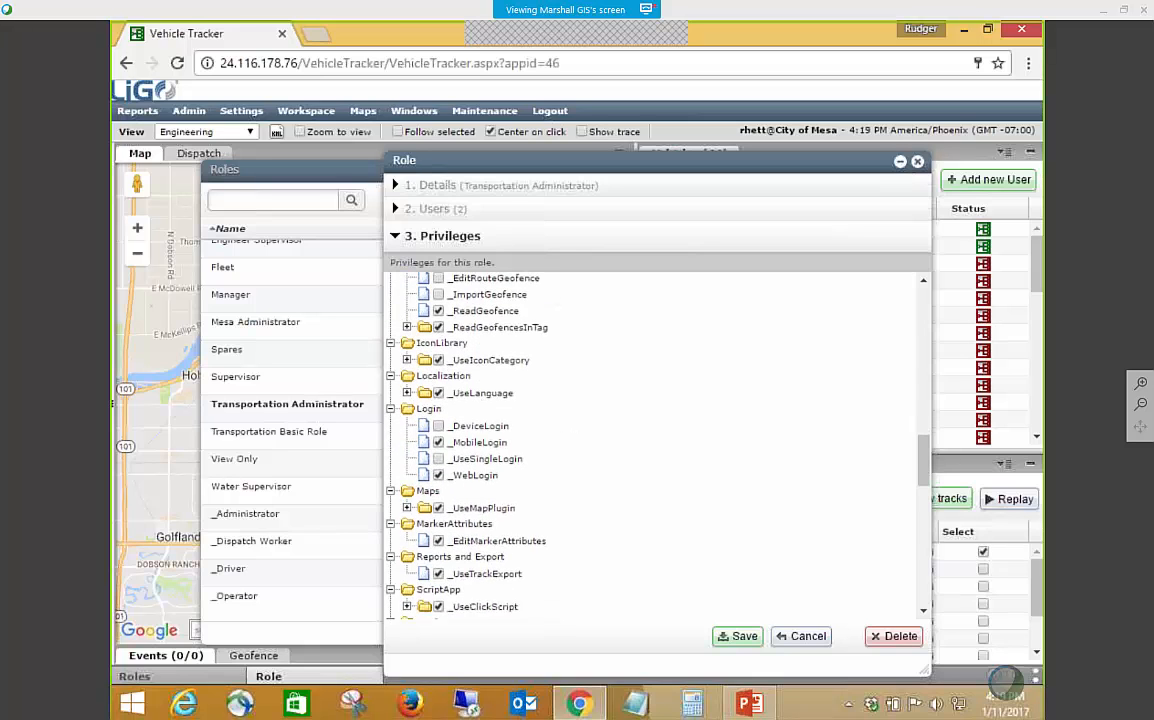
# Review the Login through User Settings privileges and expand _ReadViews to examine the views the role can read.
pyautogui.scroll(-2, 497, 441)
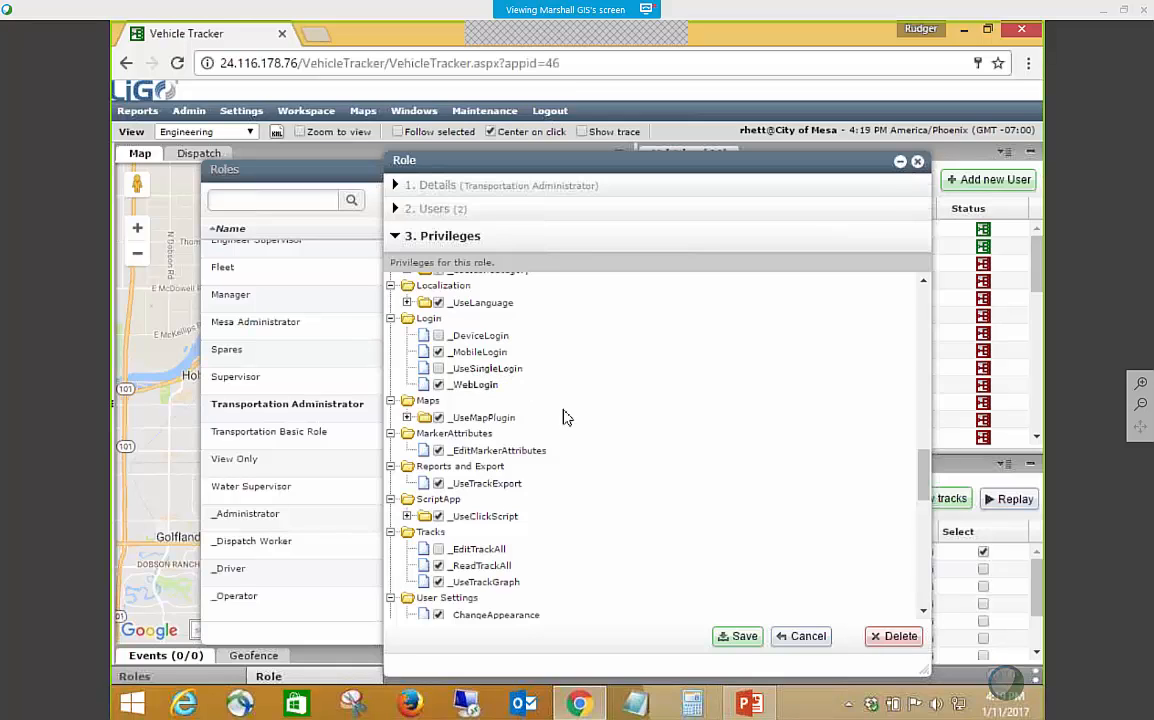
pyautogui.scroll(-4, 615, 451)
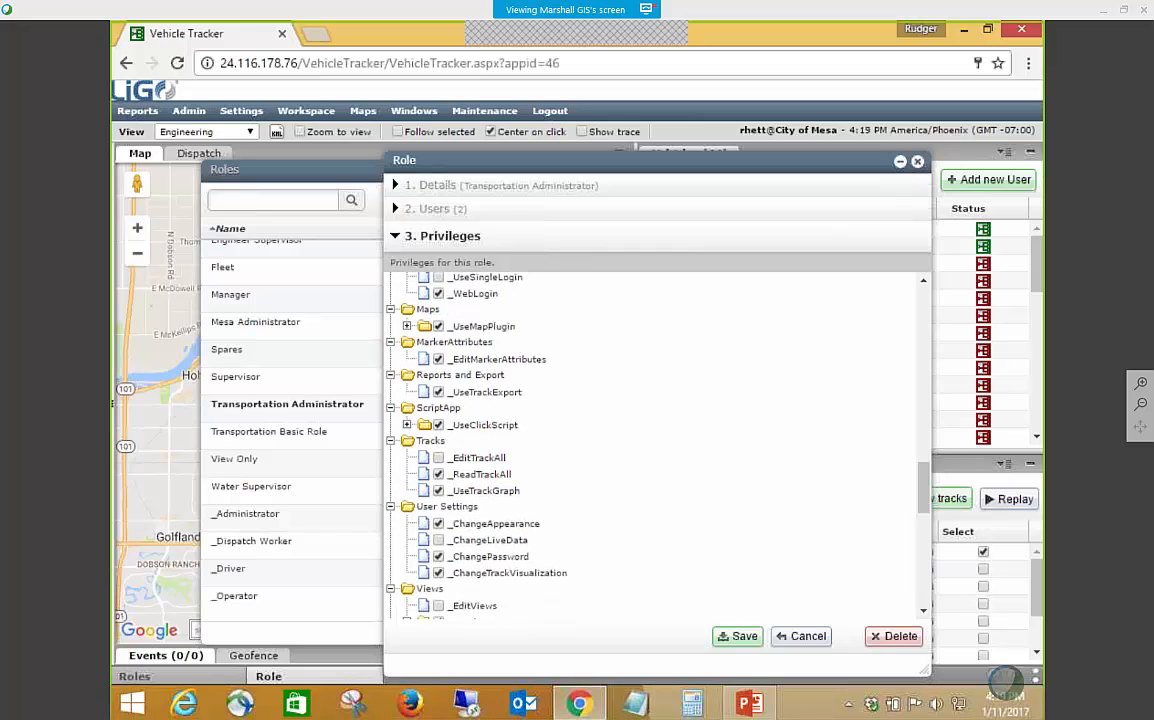
pyautogui.scroll(-2, 617, 451)
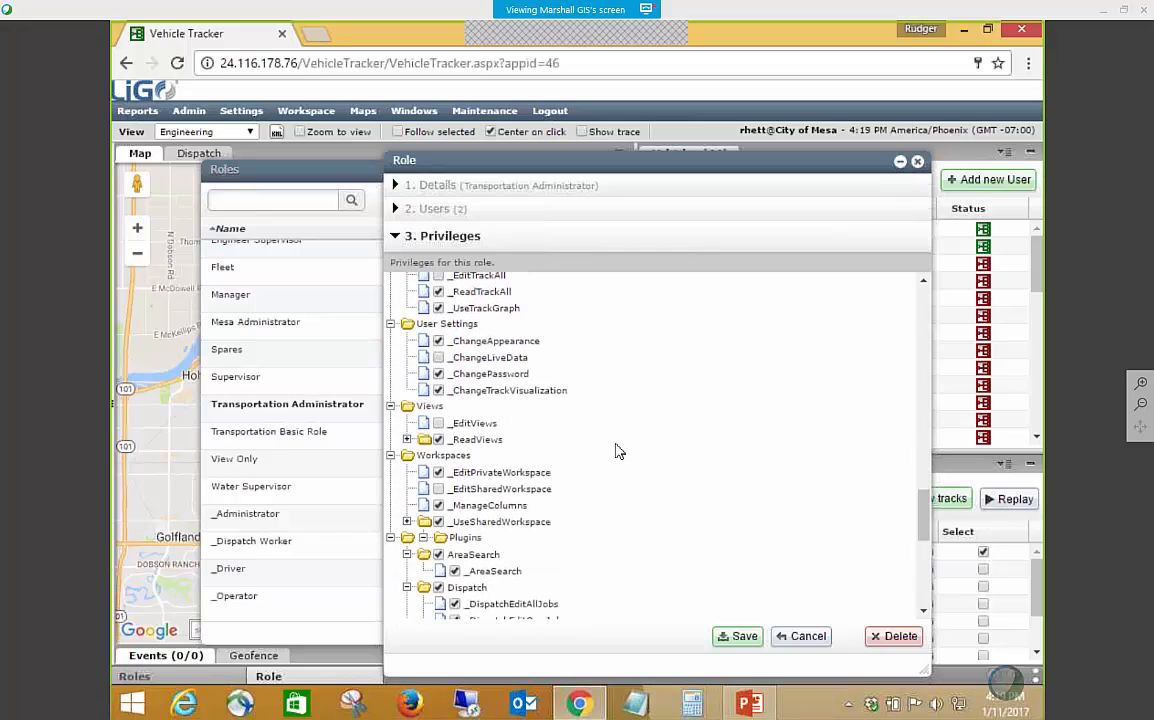
pyautogui.click(407, 440)
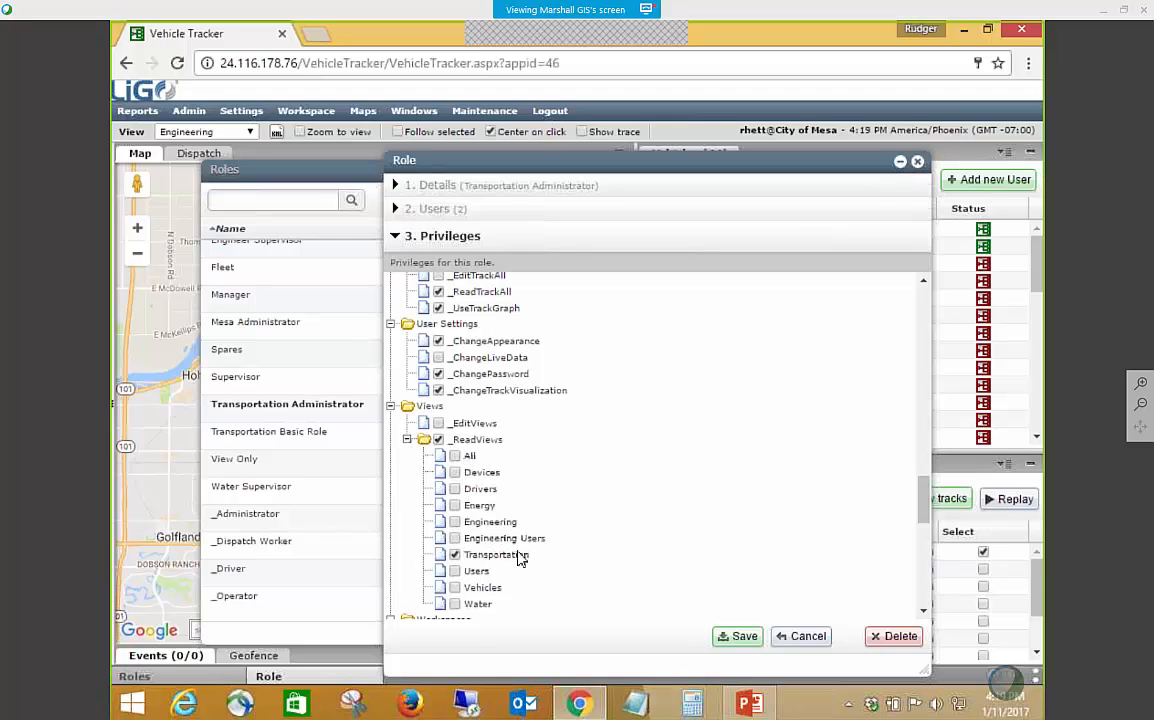
pyautogui.scroll(-3, 637, 530)
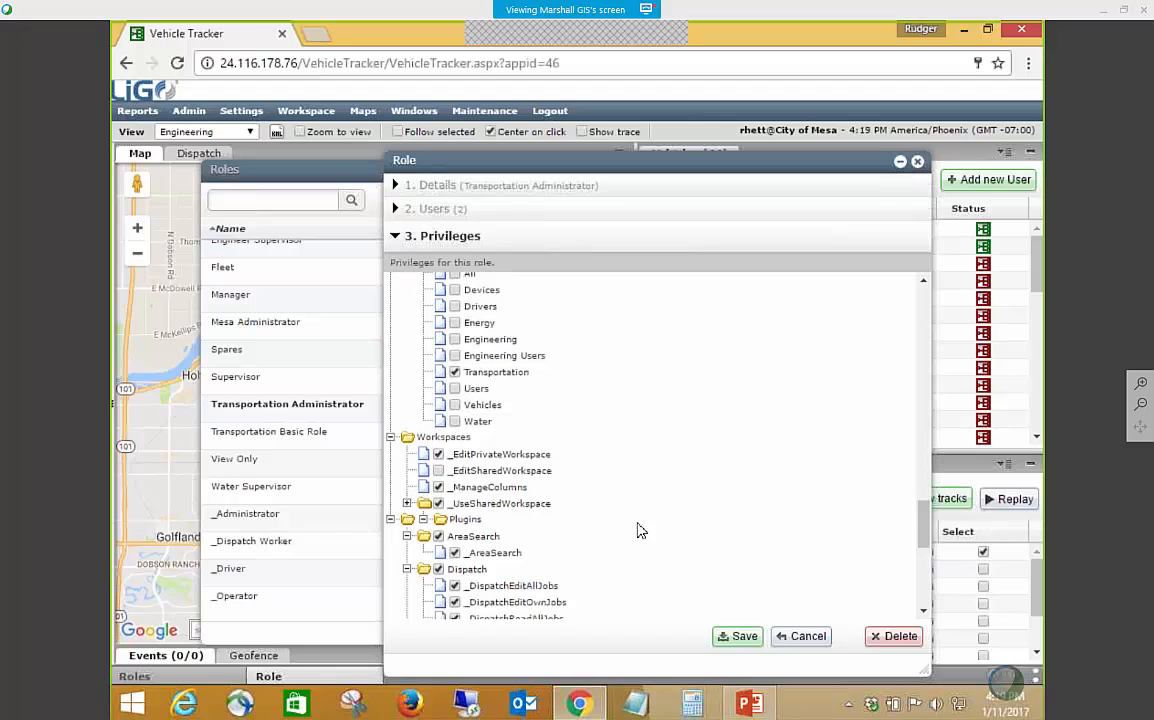
# Examine the role's Workspaces privileges and the Plugins privileges, including Dispatch, Maintenance, PointsOfInterest and Reporting.
pyautogui.scroll(-2, 641, 531)
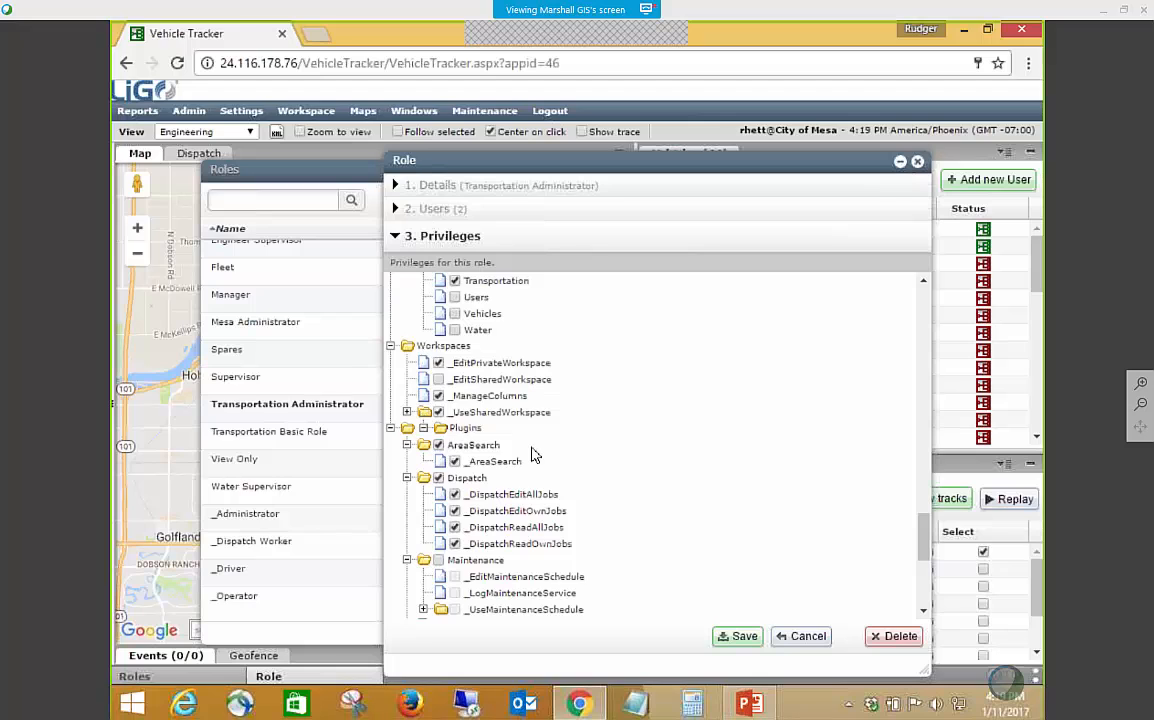
pyautogui.scroll(-1, 533, 455)
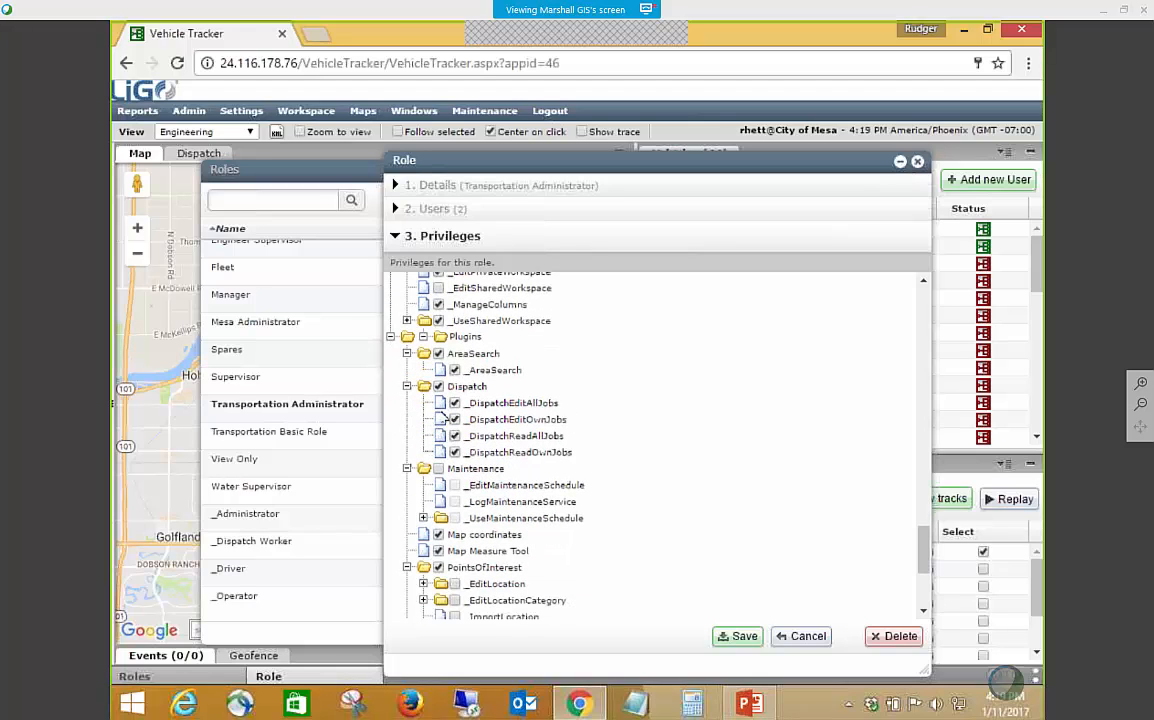
pyautogui.scroll(-1, 540, 476)
pyautogui.scroll(-1, 540, 476)
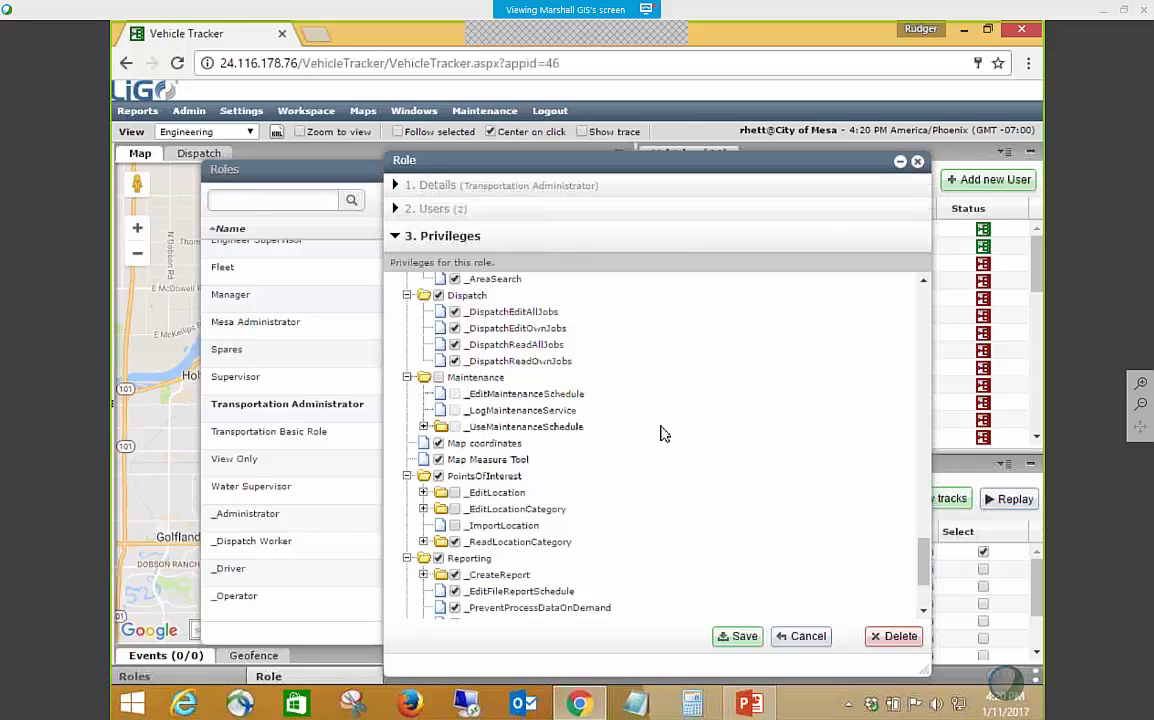
pyautogui.scroll(-2, 688, 482)
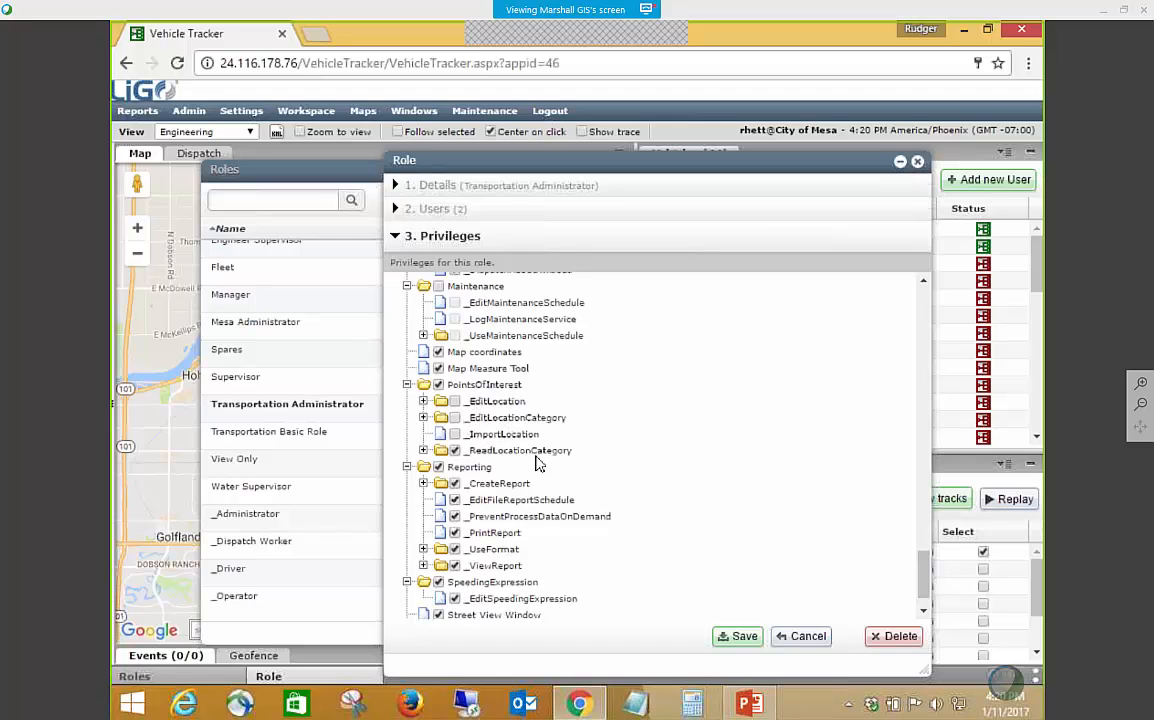
# Review the Reporting privileges, briefly expanding _UseFormat and _ViewReport, and save the Transportation Administrator role.
pyautogui.scroll(-1, 486, 440)
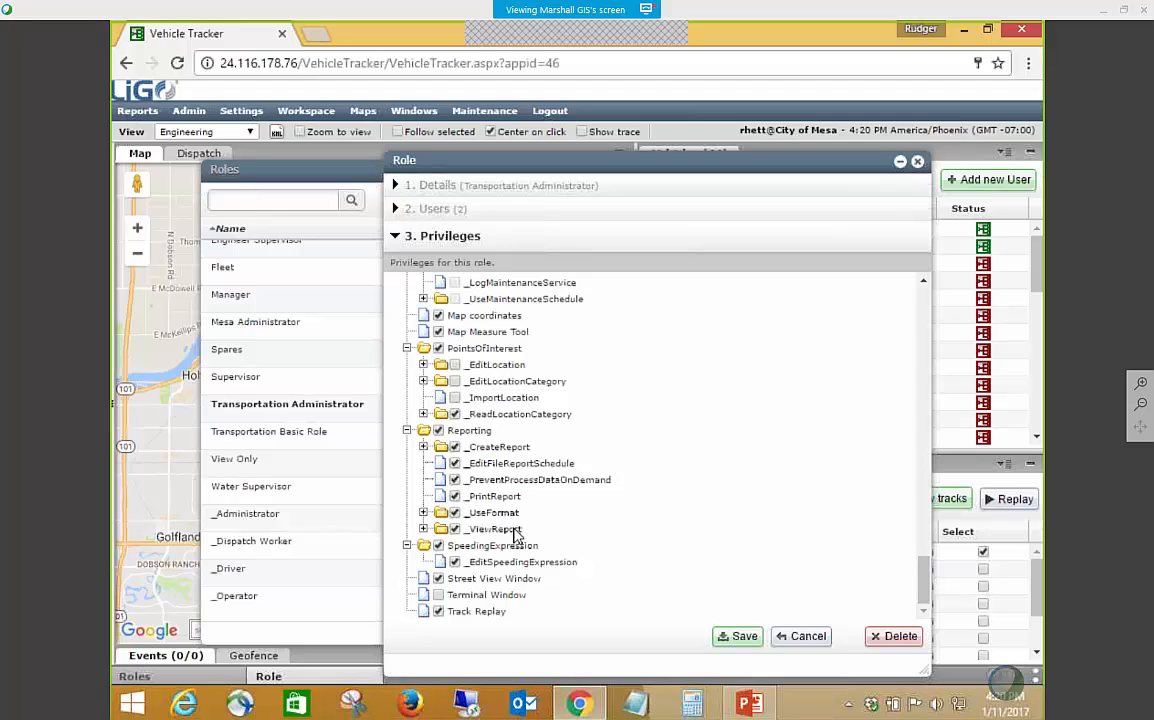
pyautogui.click(423, 512)
pyautogui.click(423, 513)
pyautogui.click(423, 529)
pyautogui.scroll(-2, 605, 541)
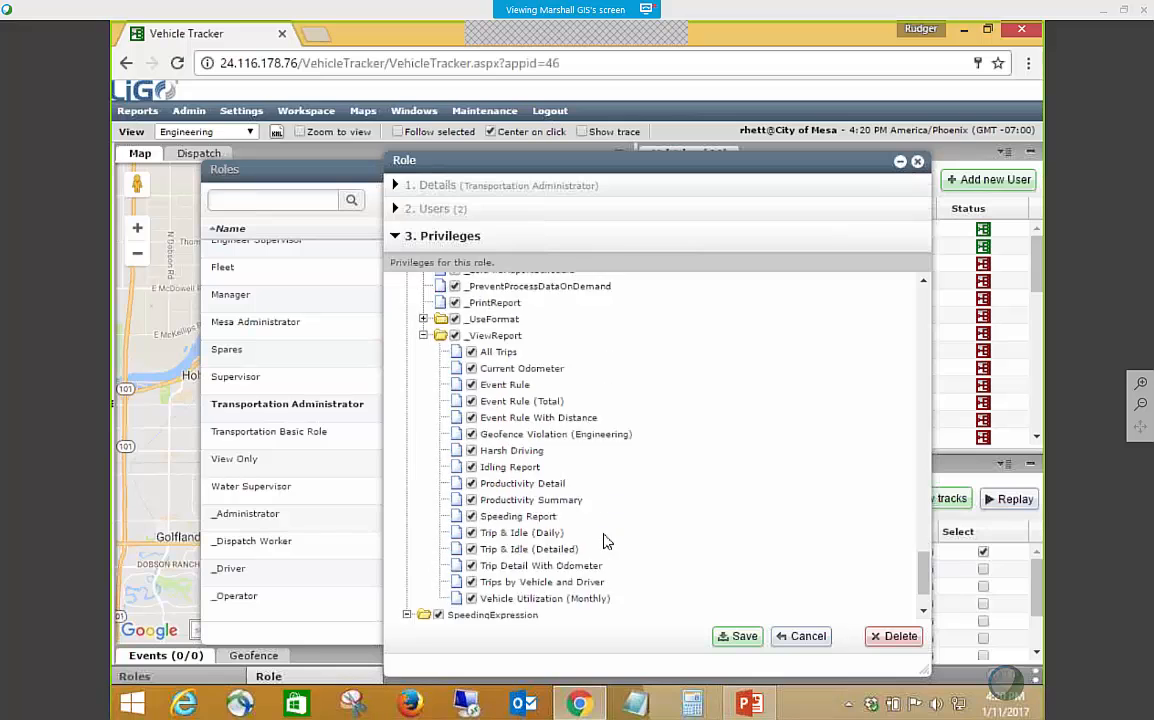
pyautogui.scroll(3, 605, 541)
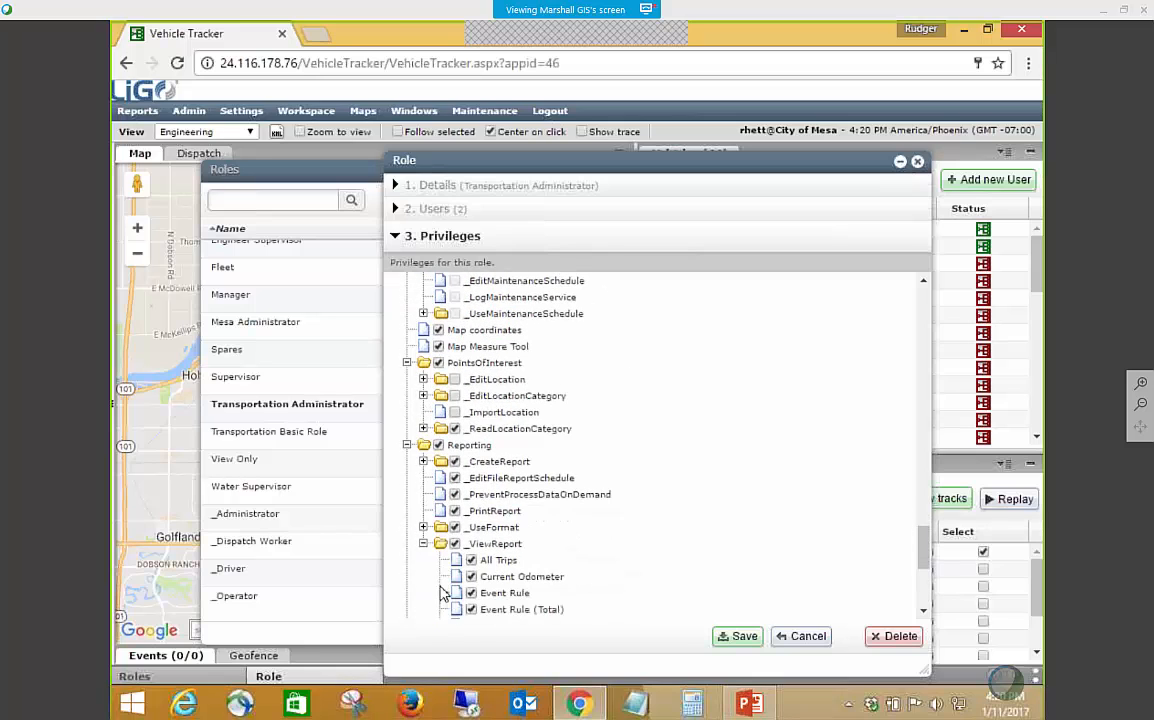
pyautogui.click(423, 543)
pyautogui.scroll(-1, 562, 558)
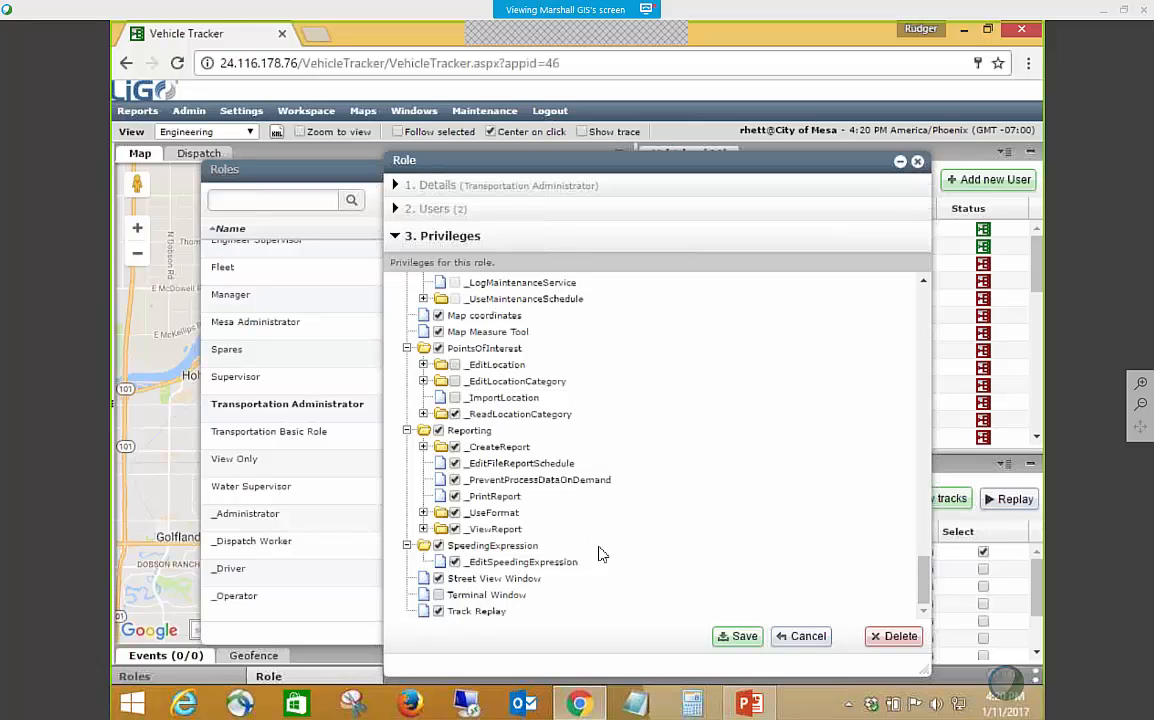
pyautogui.click(742, 642)
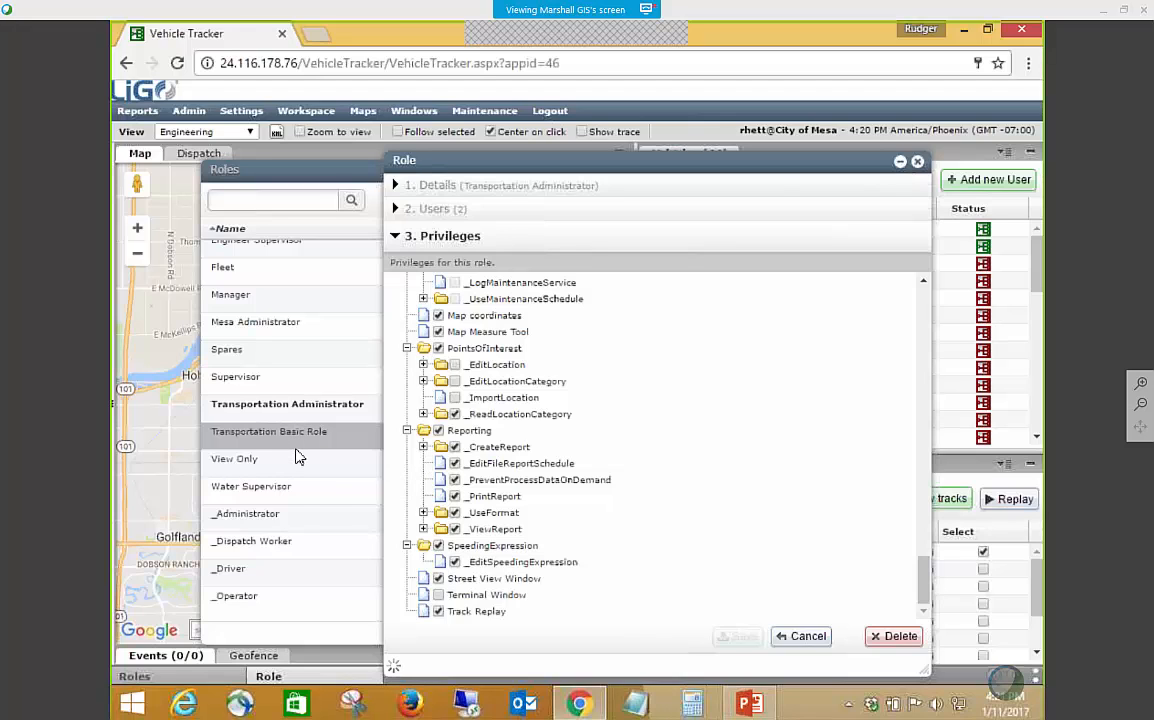
# Open the Transportation Basic Role, check its member users, and display its privileges.
pyautogui.click(300, 523)
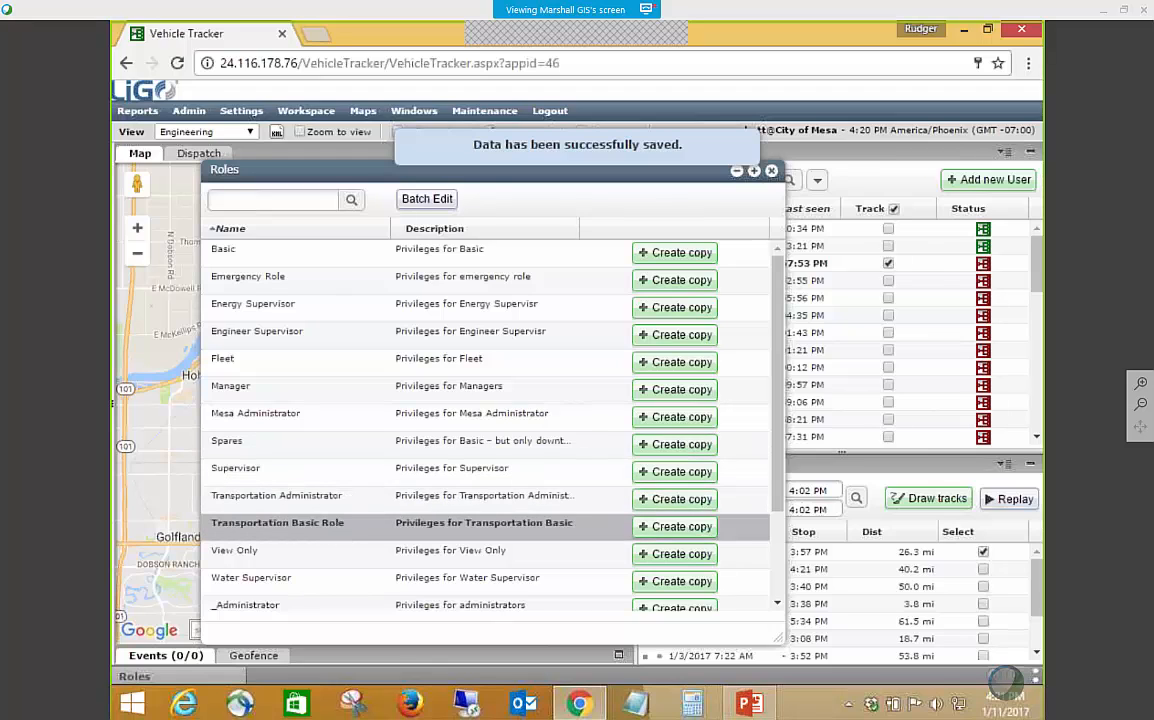
pyautogui.doubleClick(319, 523)
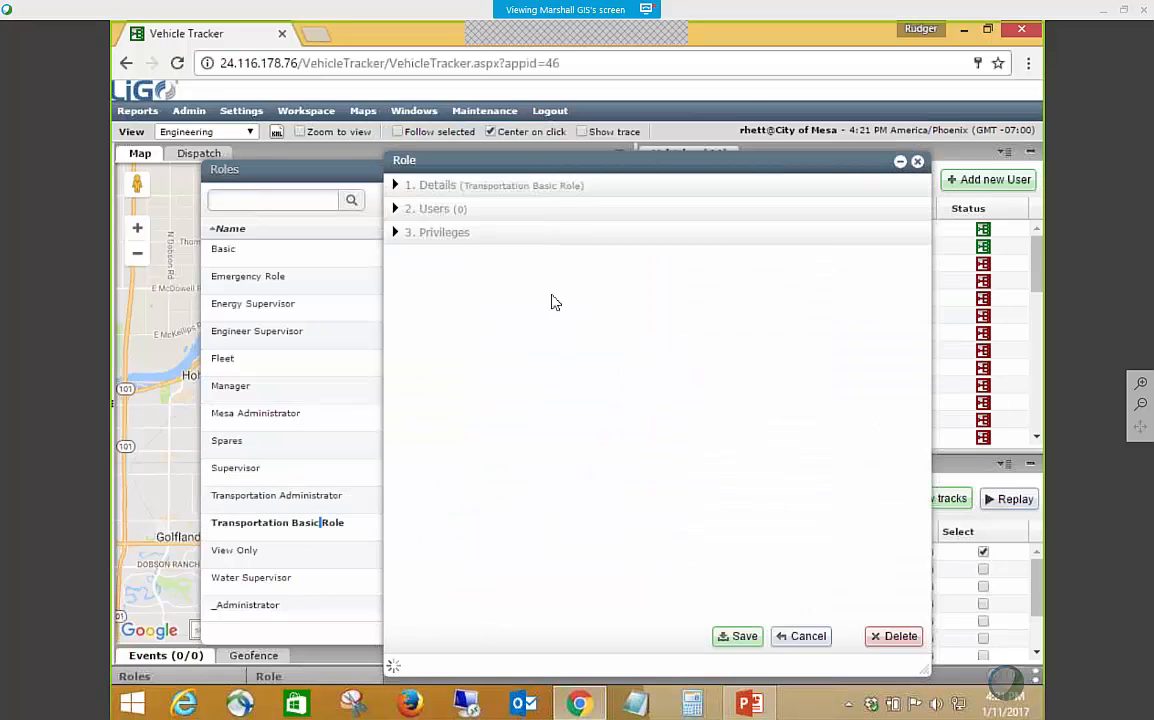
pyautogui.click(406, 209)
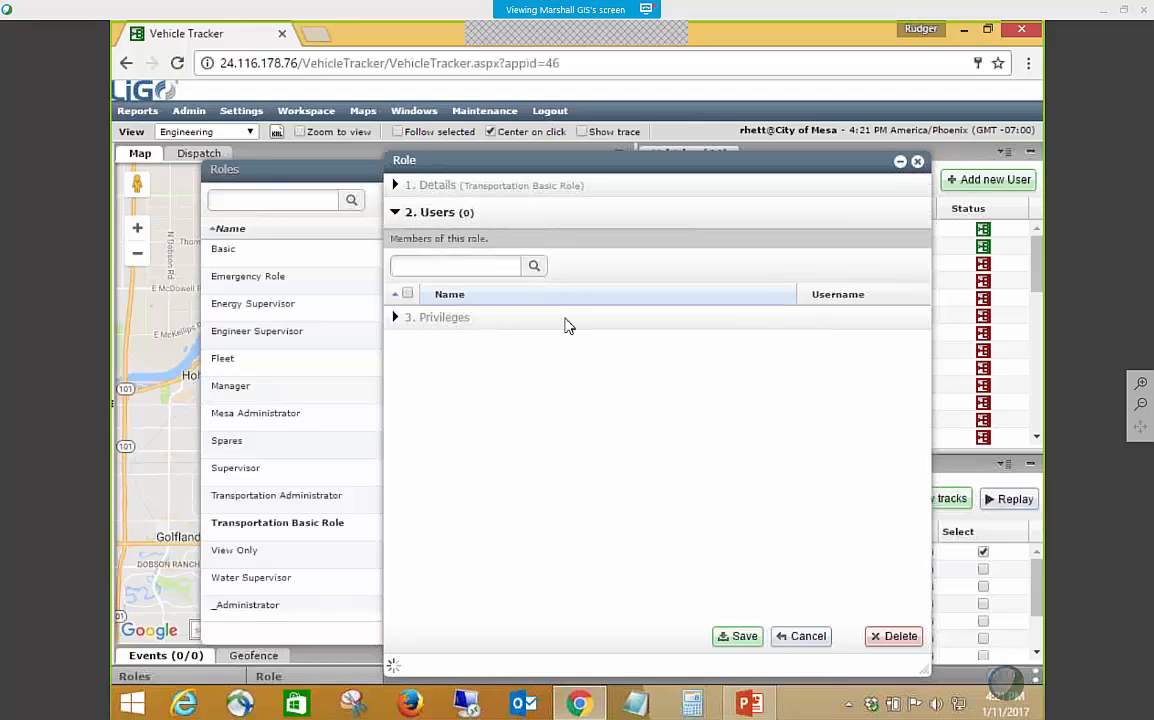
pyautogui.click(399, 318)
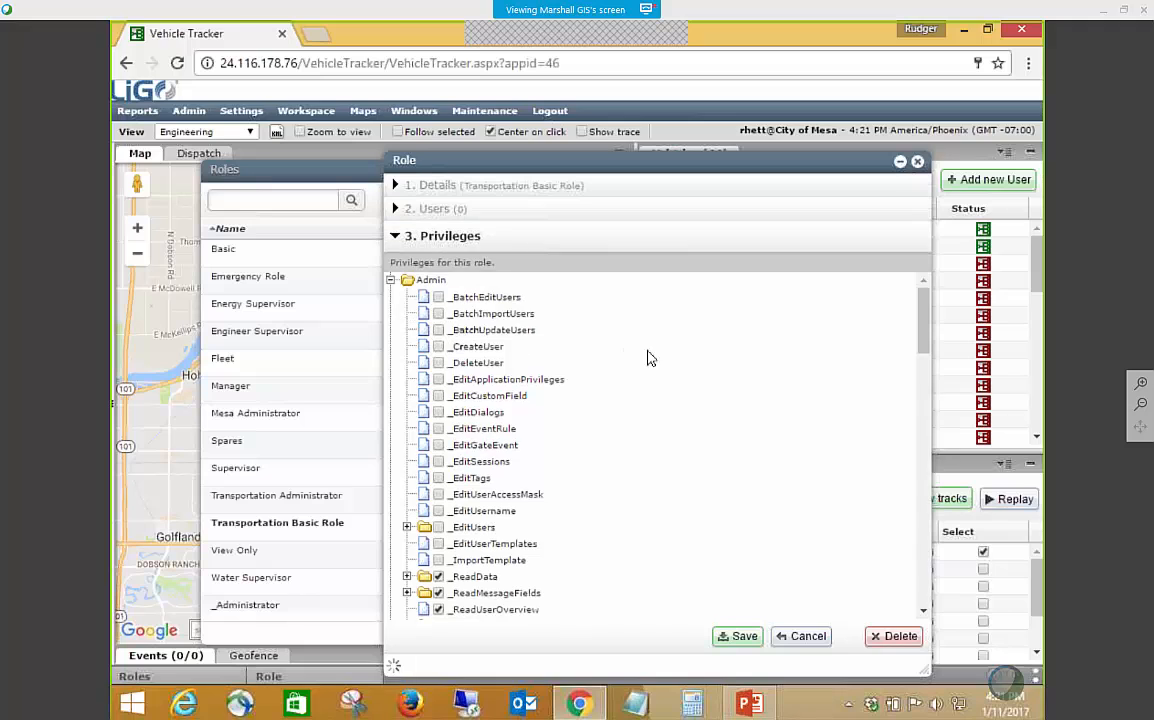
# Examine the Transportation Basic Role's privileges from Admin through Events, Geofences, Login, Tracks and User Settings to Views.
pyautogui.scroll(-2, 675, 376)
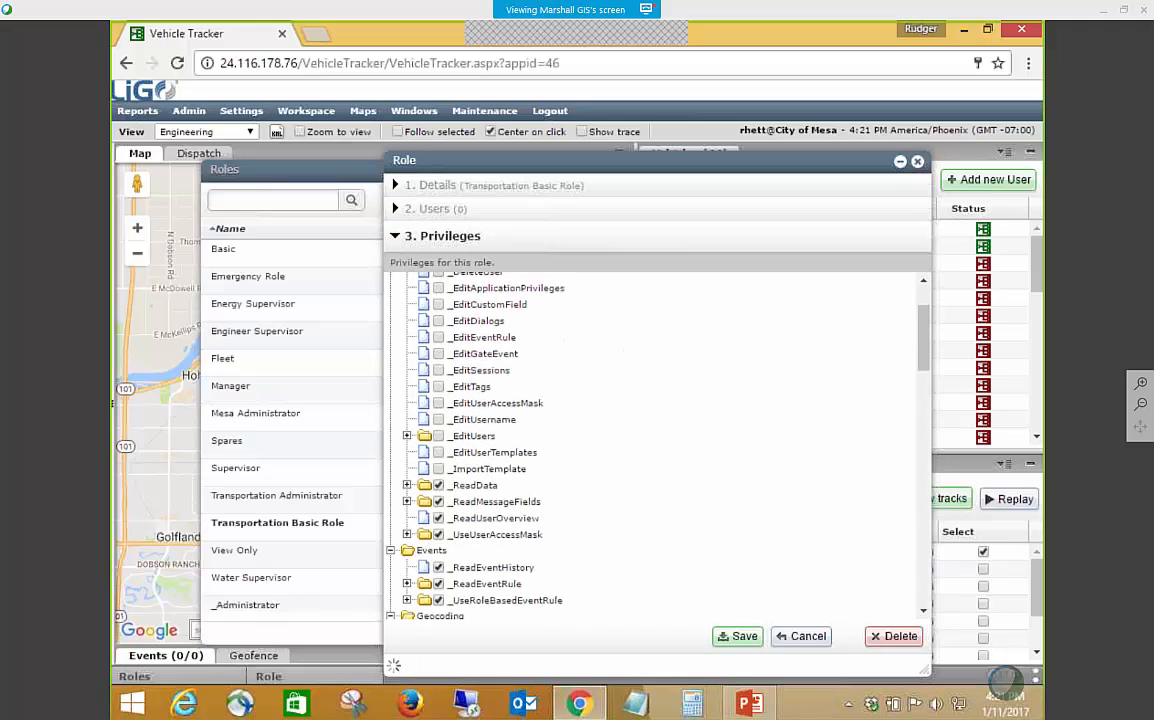
pyautogui.scroll(2, 677, 377)
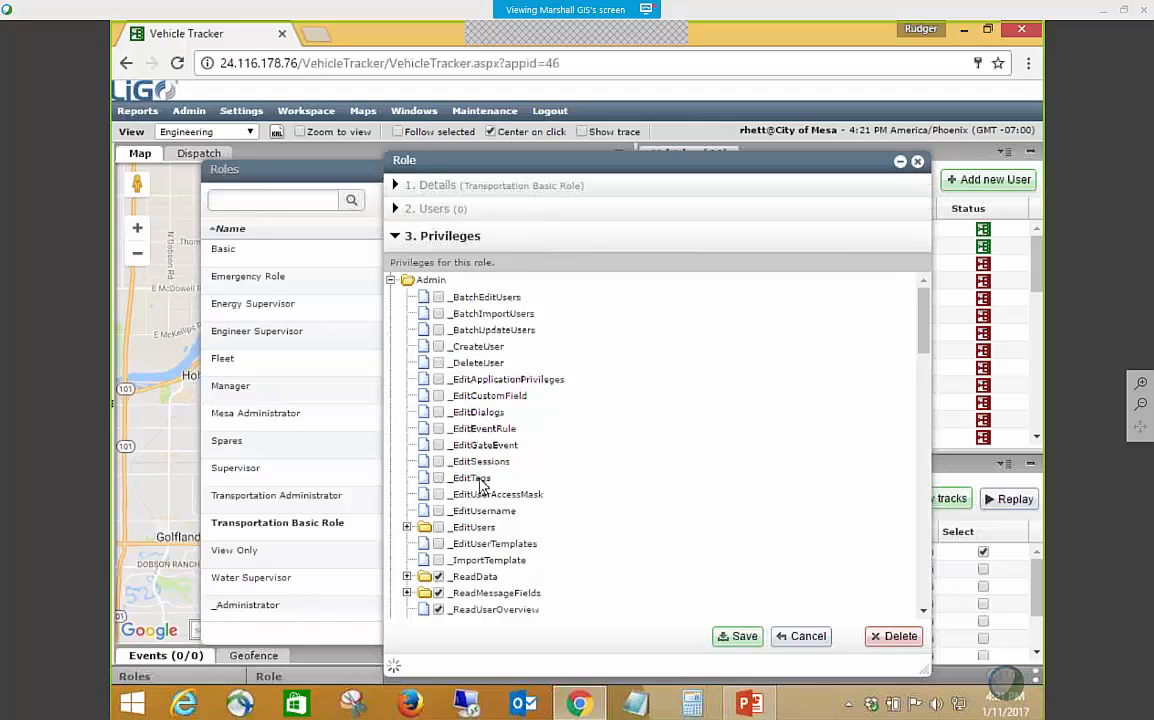
pyautogui.scroll(-3, 500, 463)
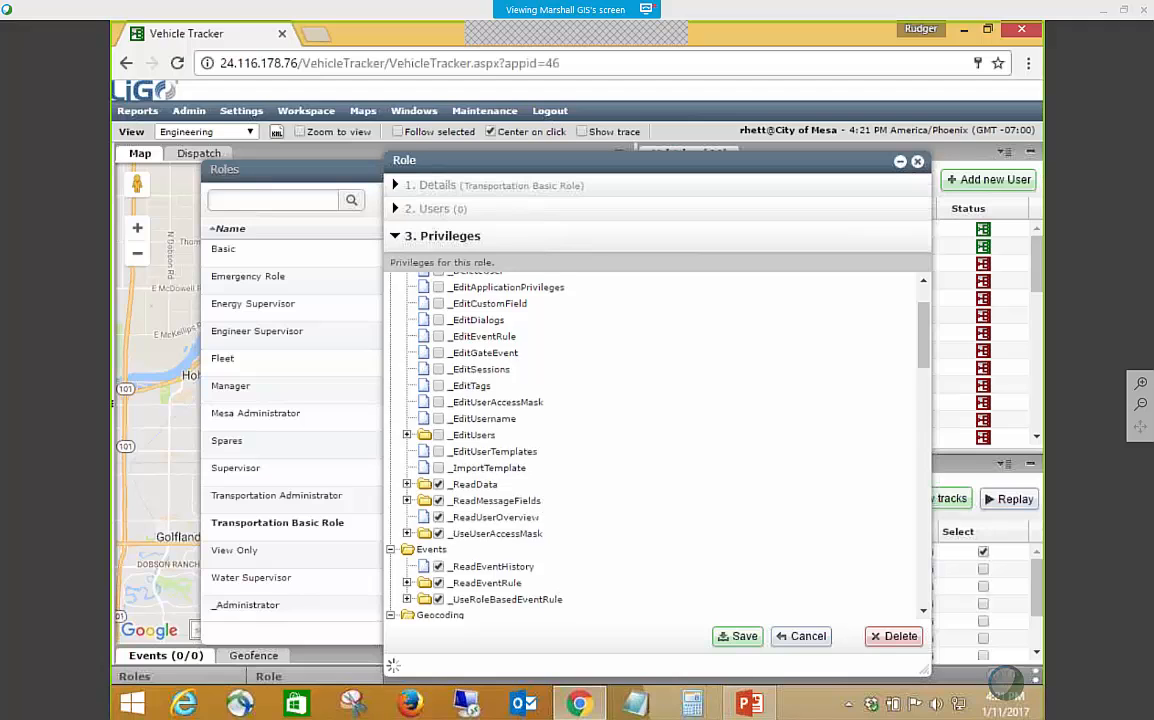
pyautogui.scroll(-6, 550, 508)
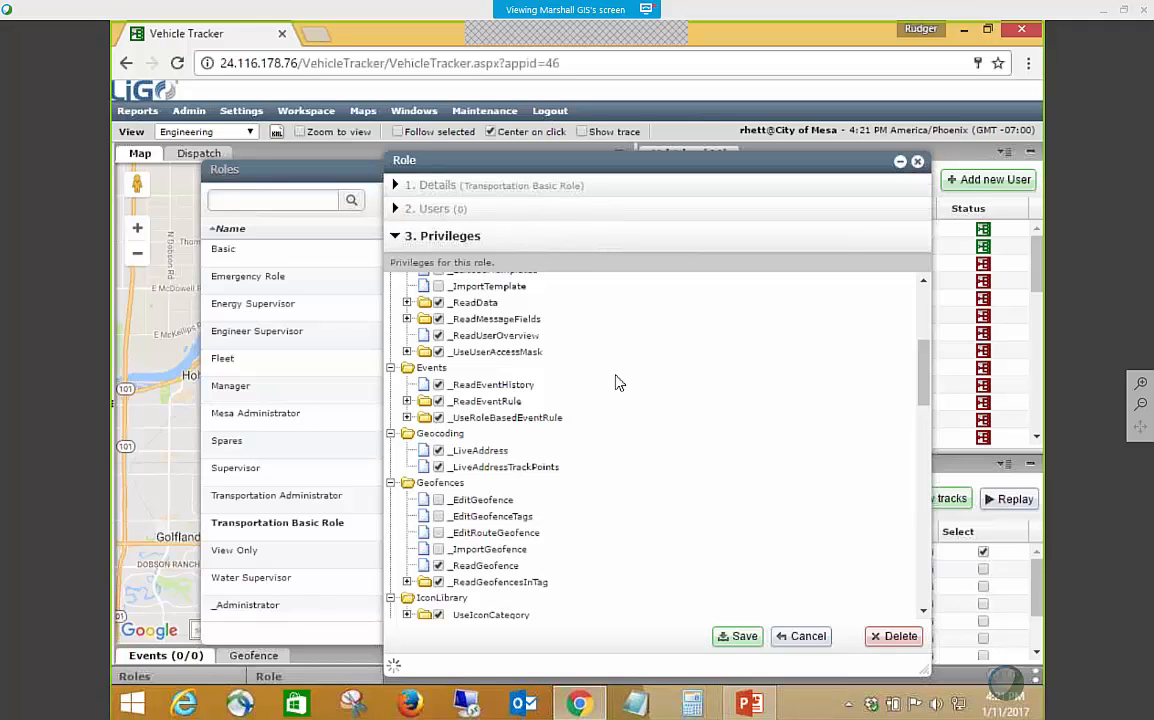
pyautogui.scroll(-3, 618, 383)
pyautogui.scroll(-8, 618, 387)
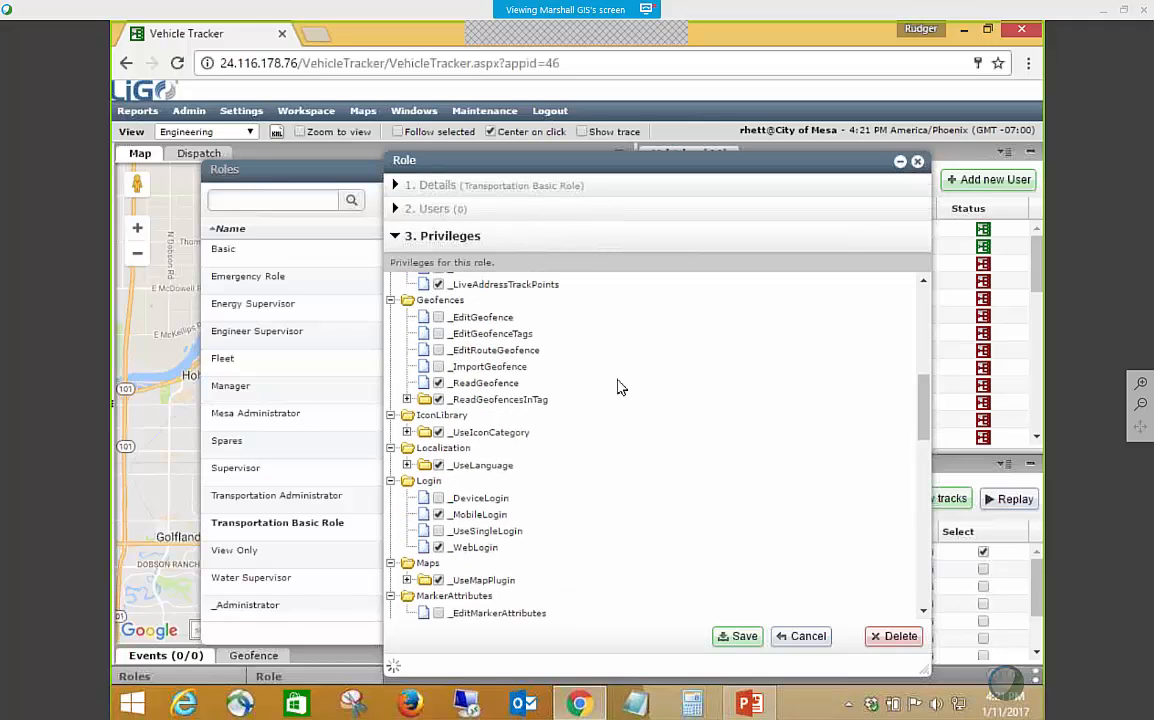
pyautogui.scroll(-6, 618, 387)
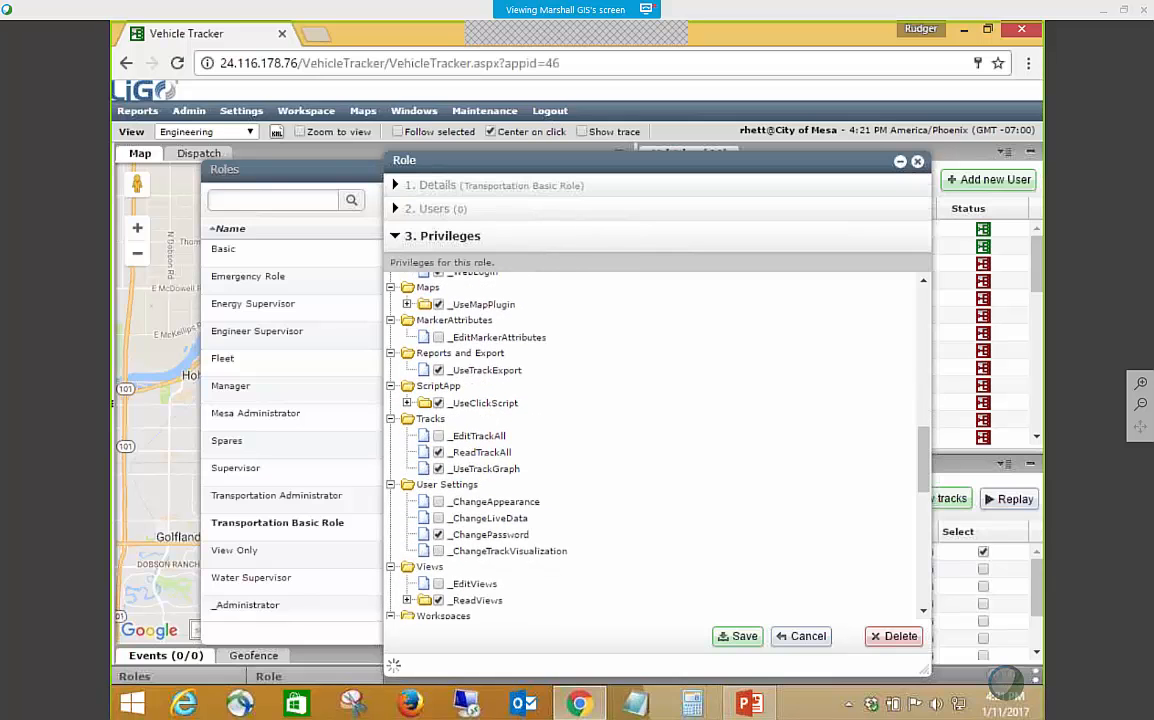
pyautogui.scroll(12, 618, 387)
pyautogui.scroll(6, 618, 387)
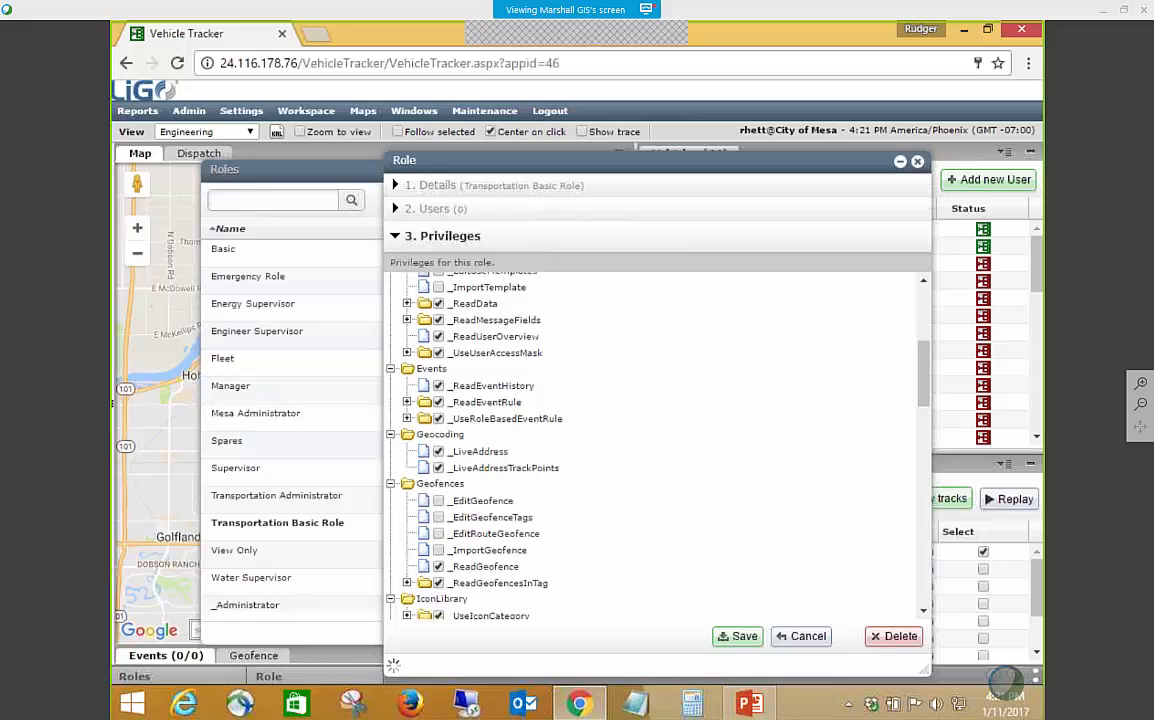
pyautogui.scroll(6, 616, 389)
pyautogui.scroll(-6, 603, 452)
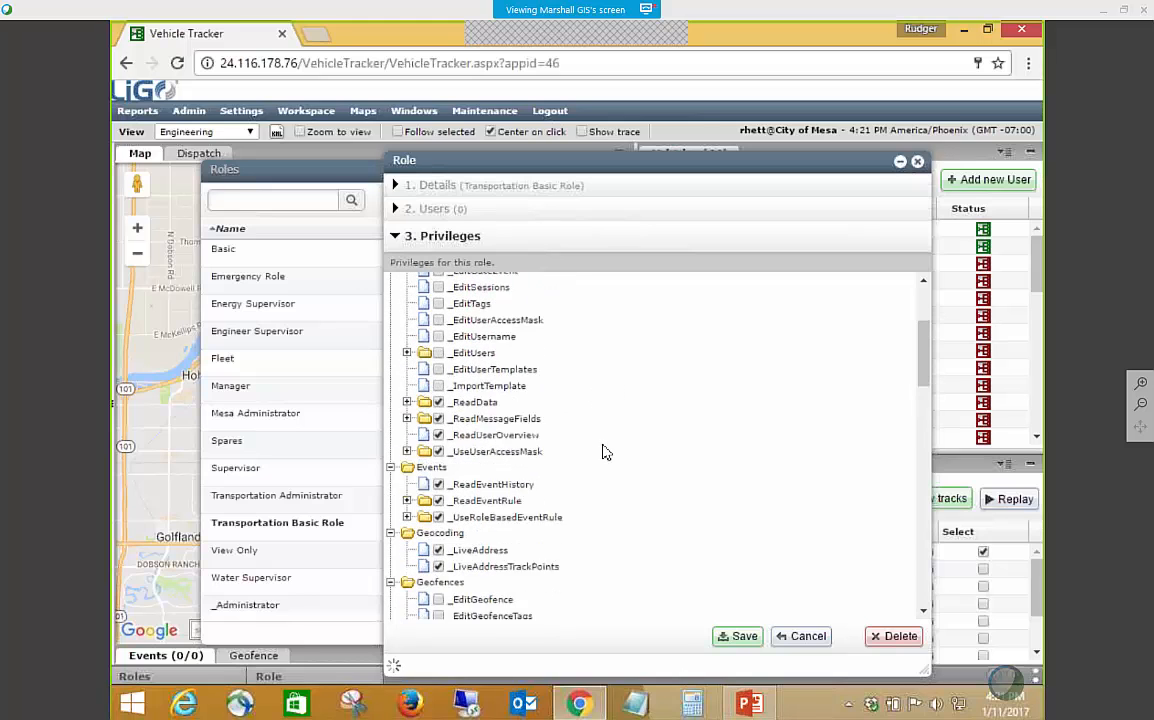
pyautogui.scroll(-9, 601, 452)
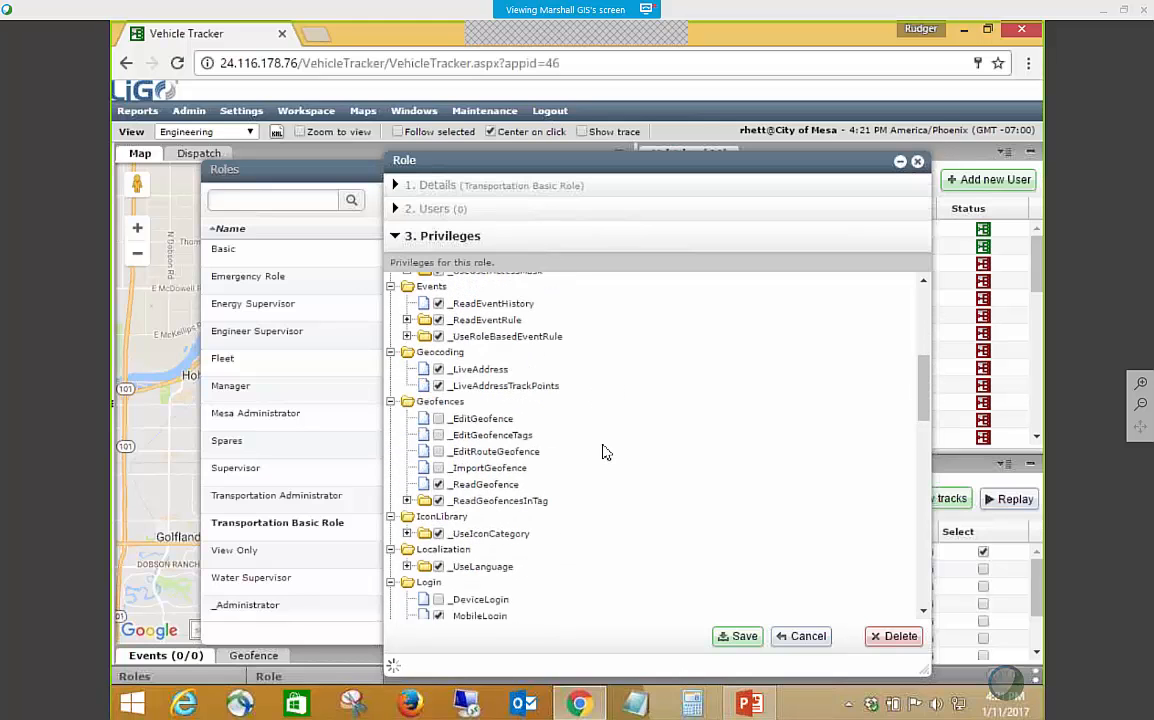
pyautogui.scroll(-6, 603, 452)
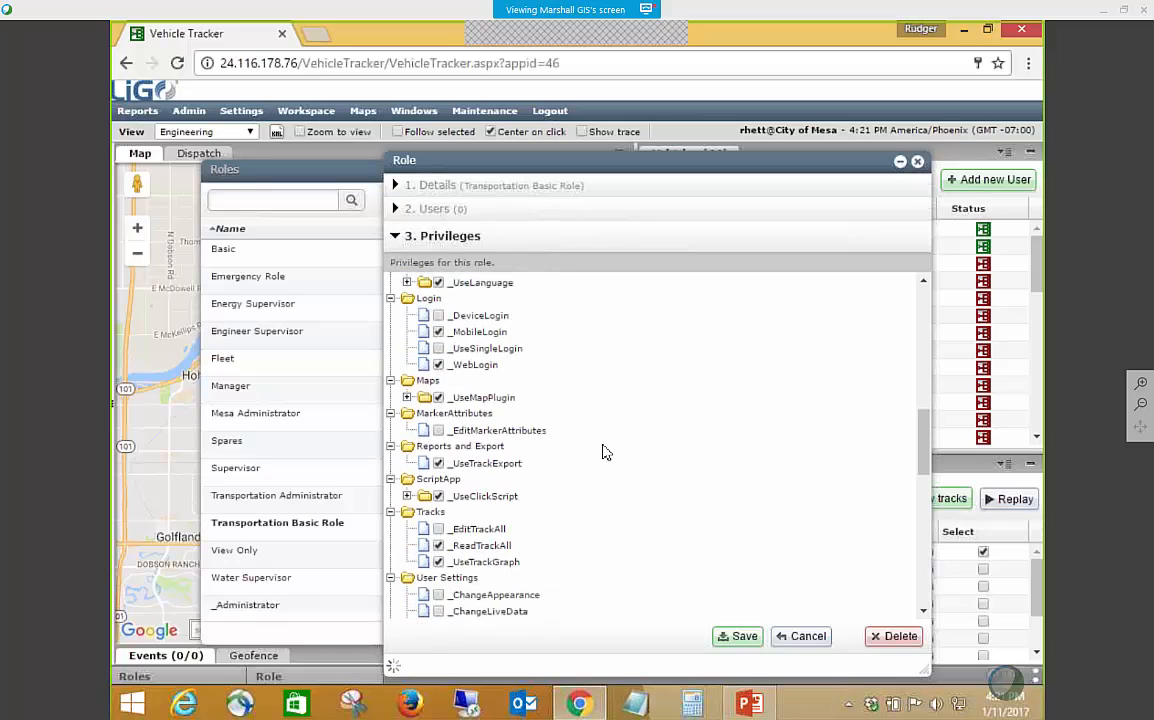
pyautogui.scroll(-3, 603, 452)
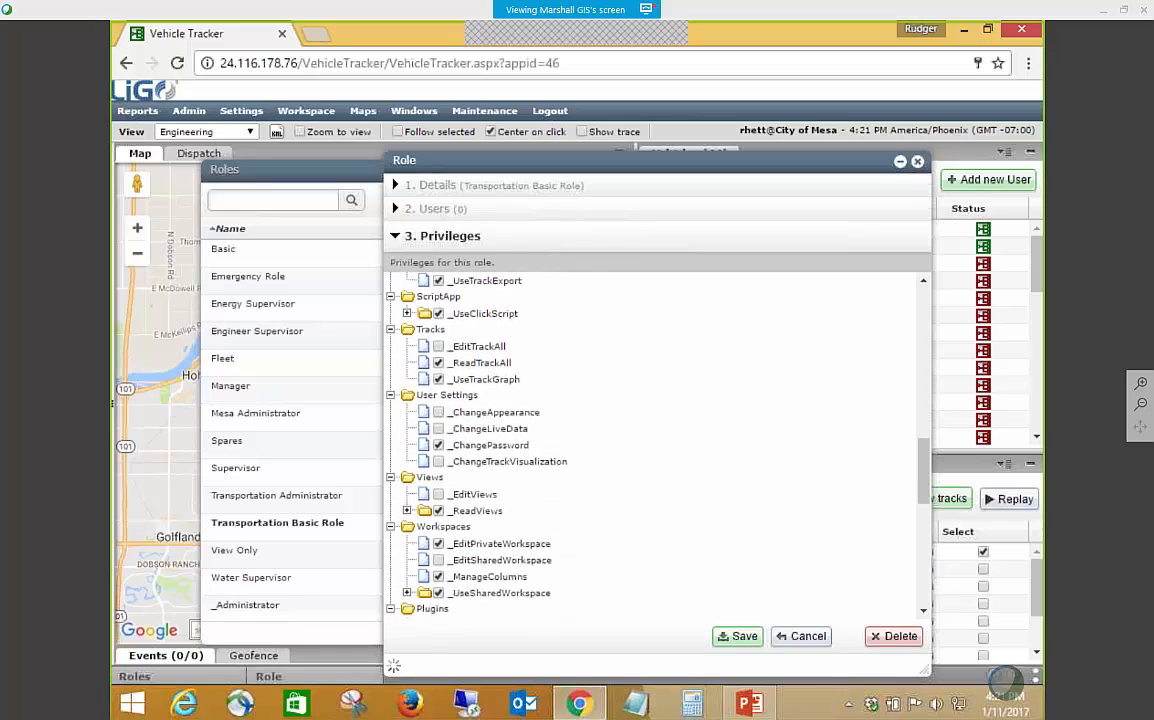
# Expand _ReadViews and remove the Energy view from the views the Transportation Basic Role can read.
pyautogui.click(407, 510)
pyautogui.scroll(-6, 600, 505)
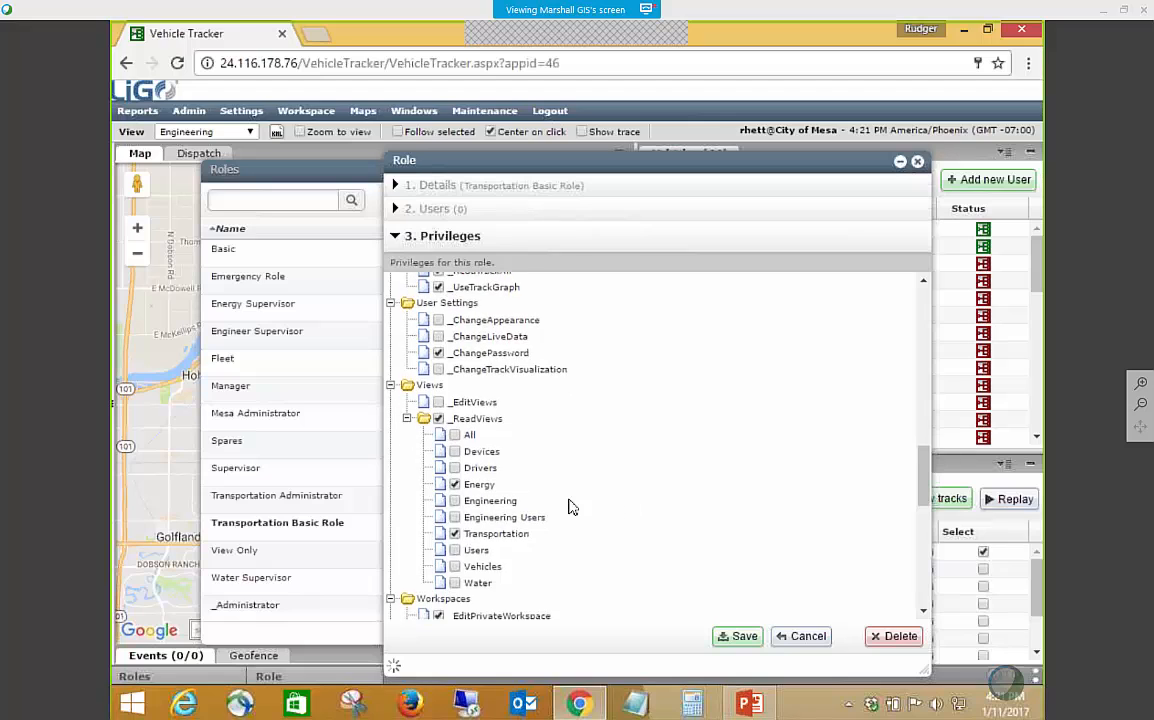
pyautogui.click(455, 394)
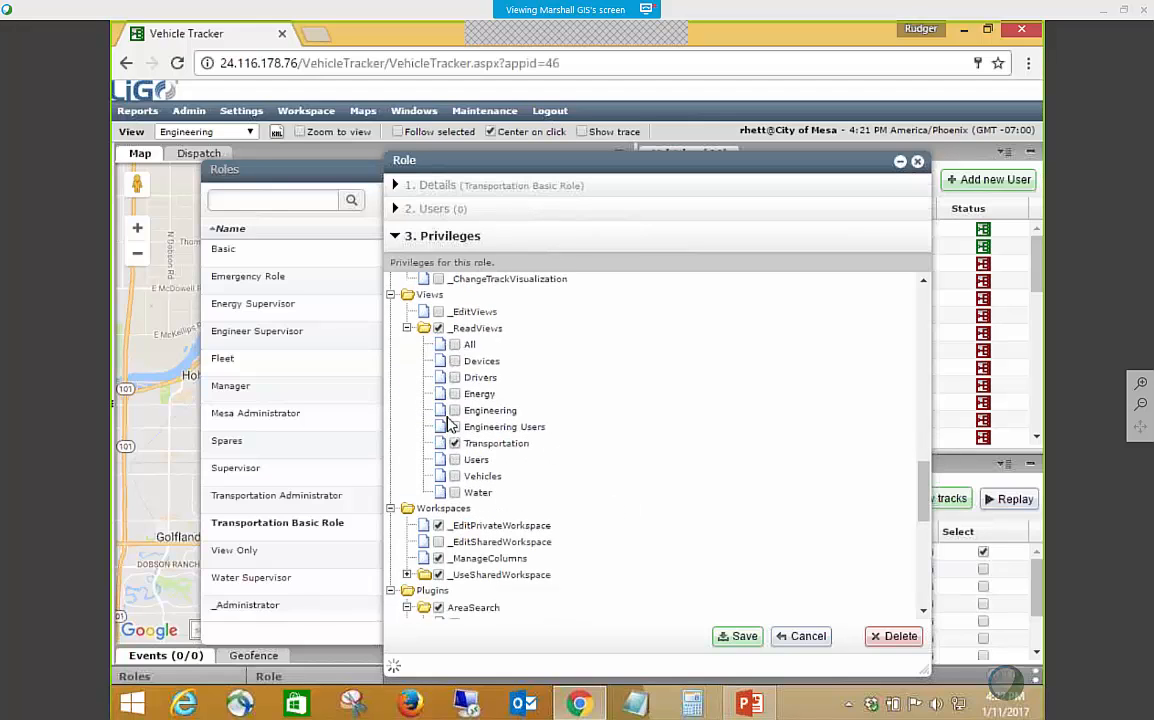
pyautogui.scroll(3, 555, 467)
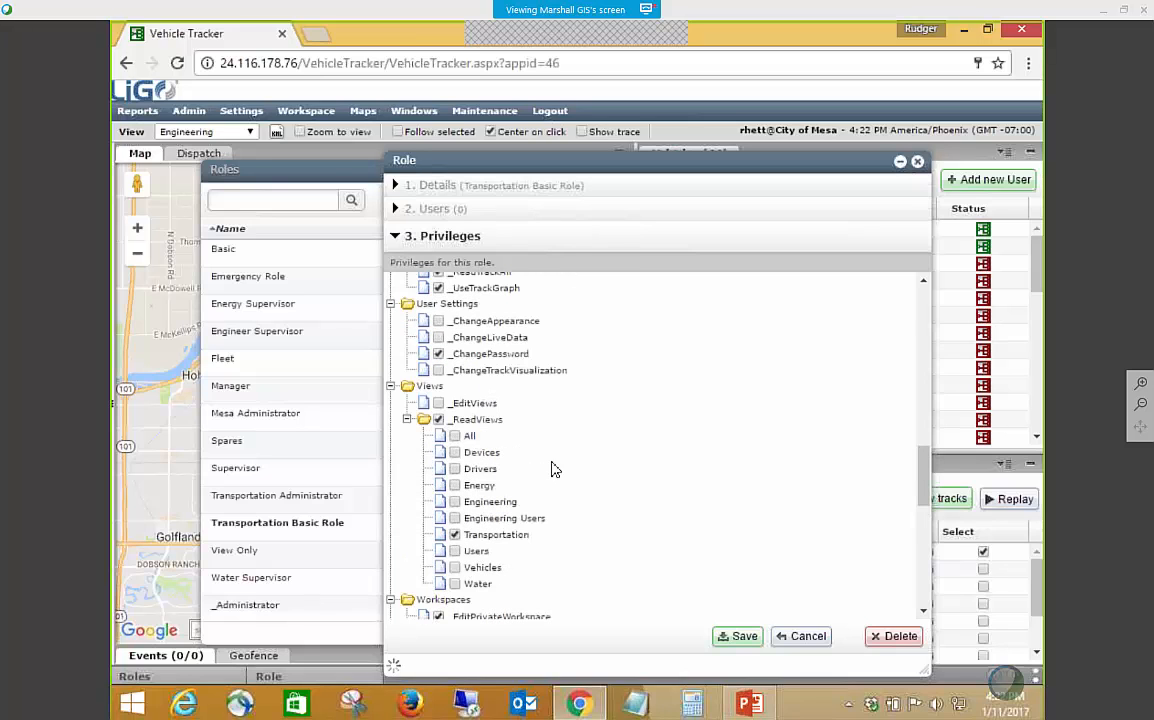
pyautogui.scroll(-3, 580, 535)
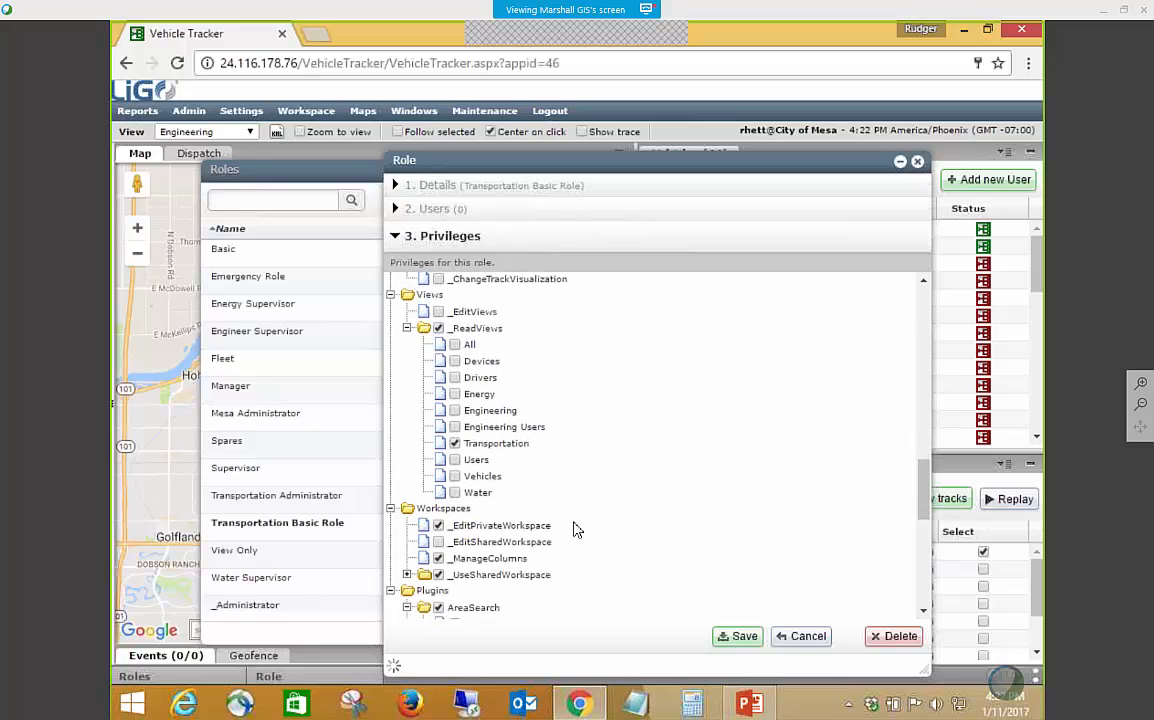
# Review the Workspaces and Plugins privileges of the Transportation Basic Role and close it without saving.
pyautogui.scroll(-9, 577, 530)
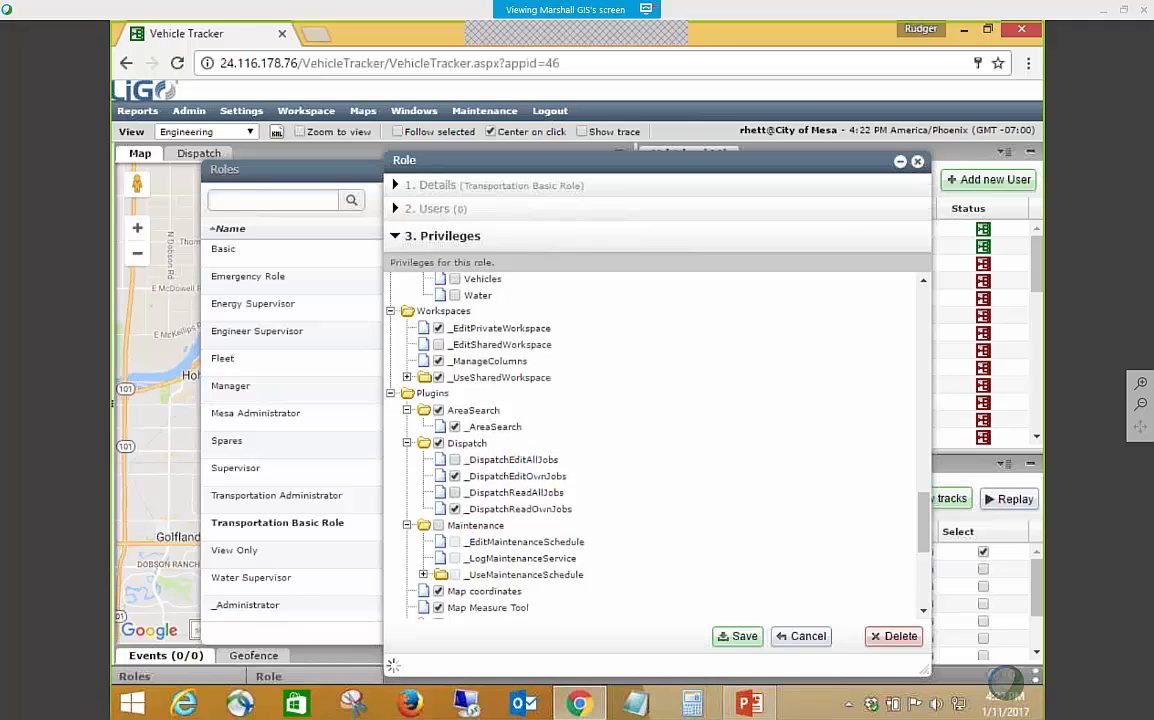
pyautogui.scroll(-3, 680, 615)
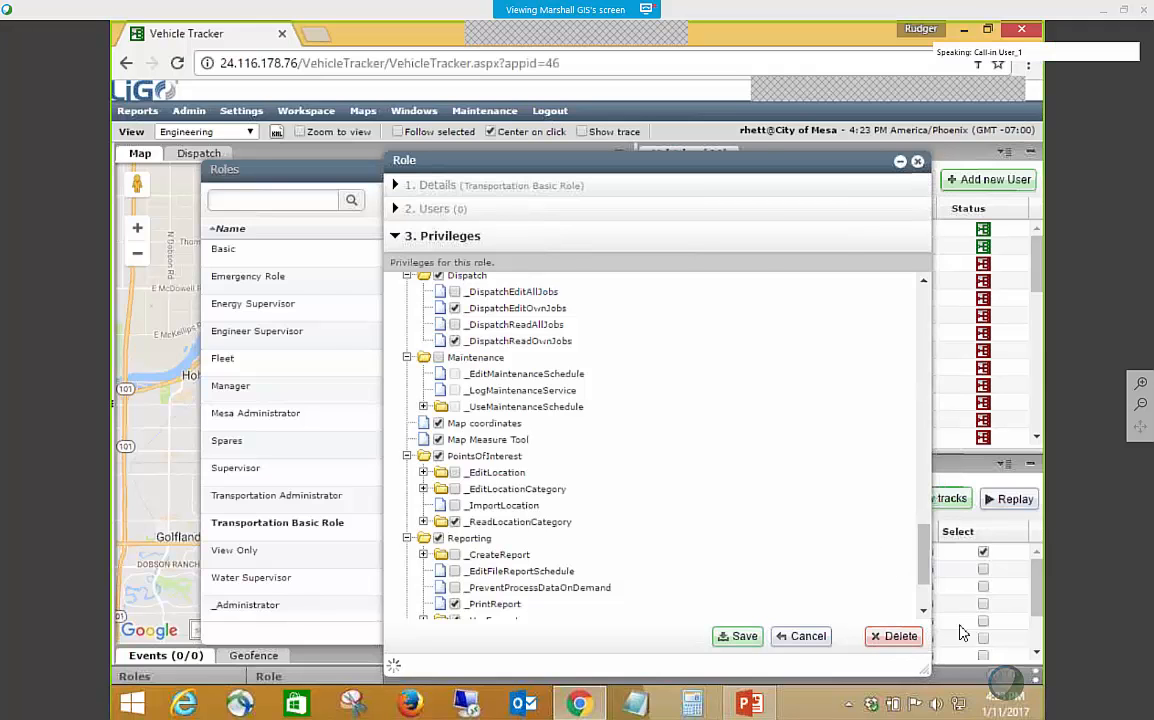
pyautogui.click(917, 161)
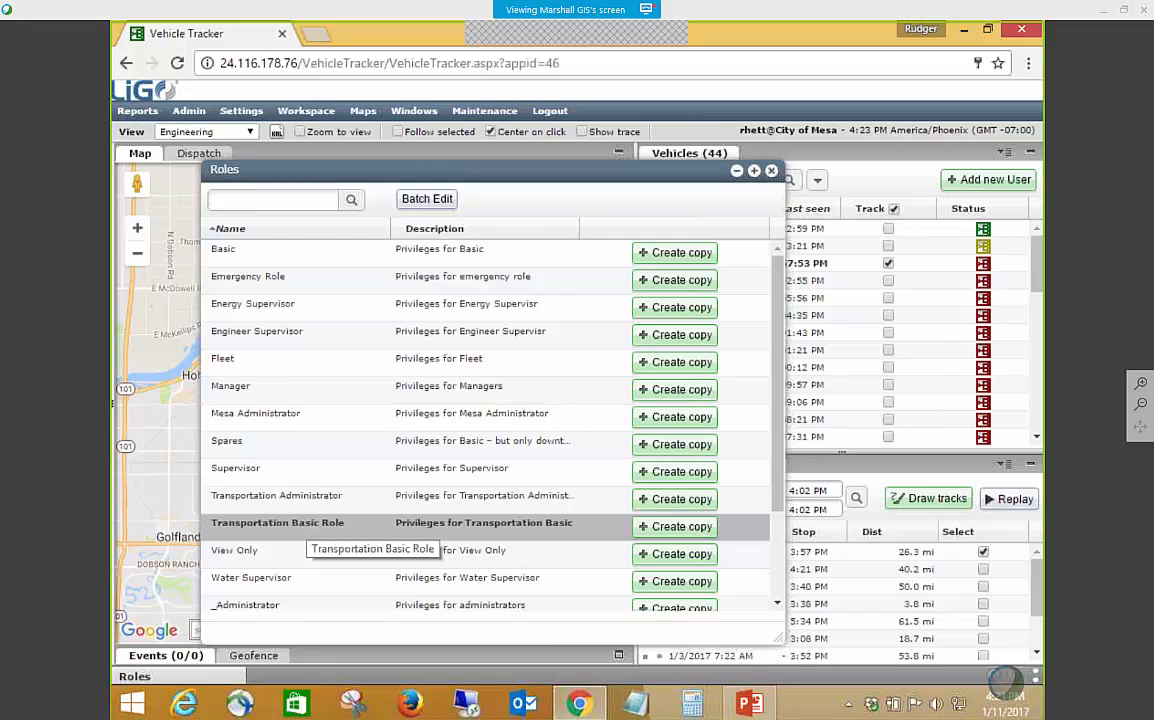
# Look through the complete list of available roles and their descriptions, and close the Roles window.
pyautogui.scroll(-1, 300, 525)
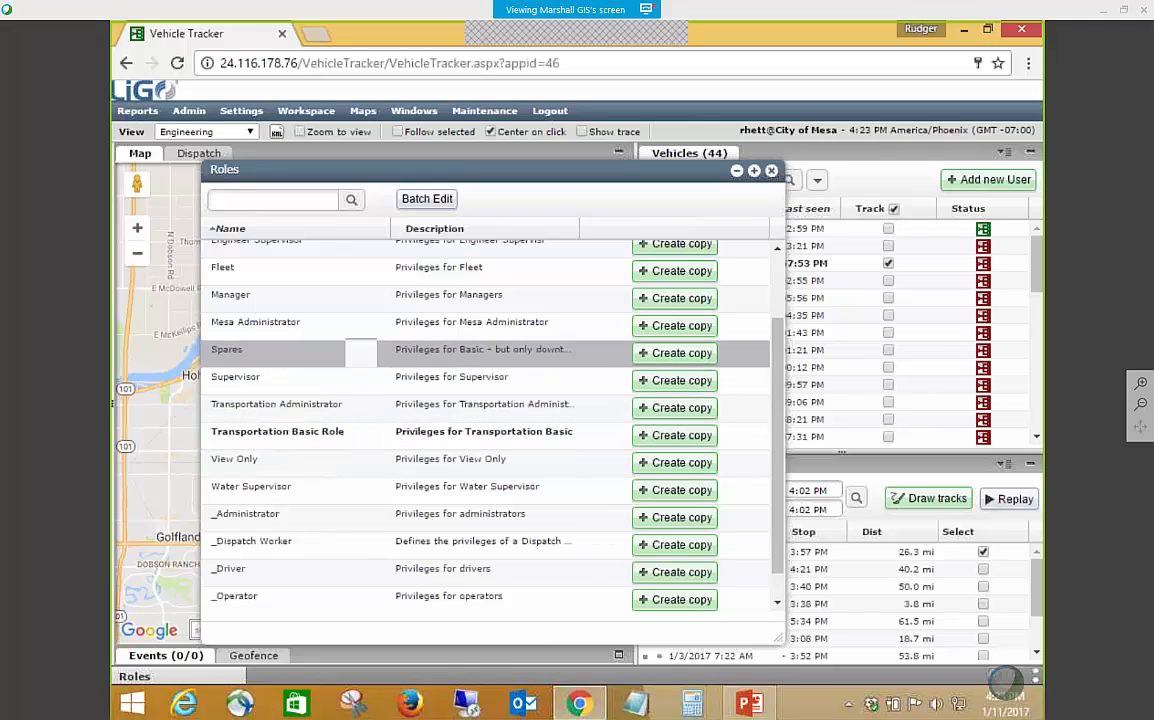
pyautogui.scroll(2, 385, 497)
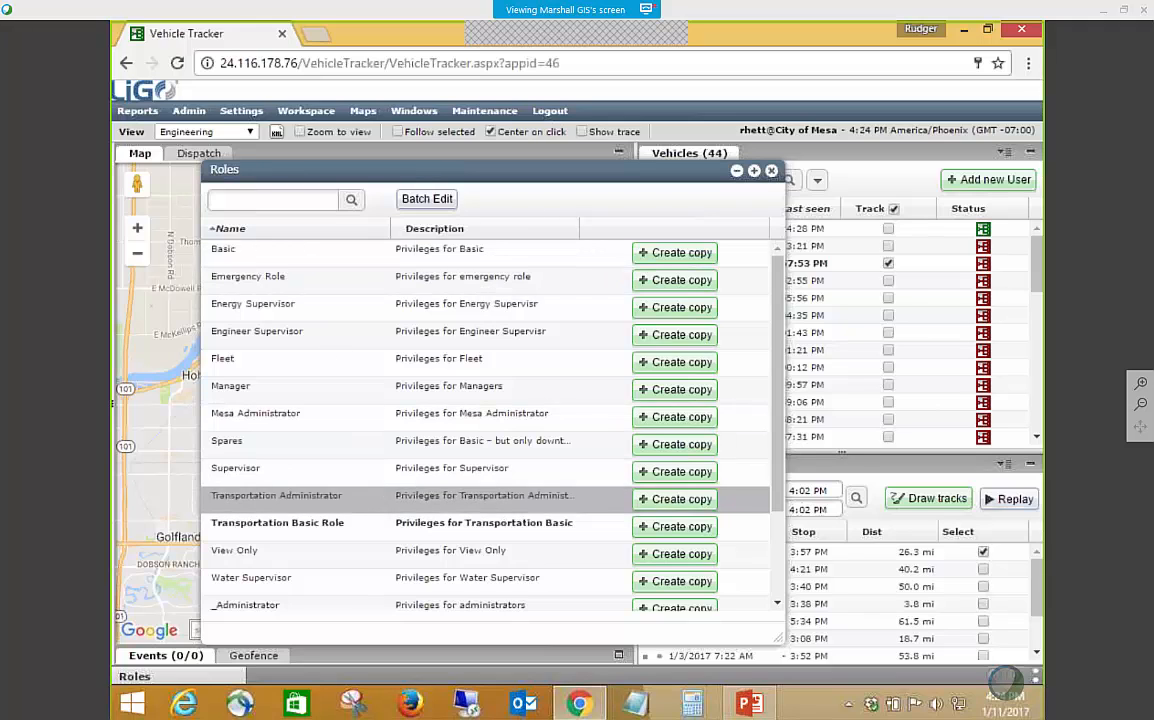
pyautogui.scroll(-3, 300, 495)
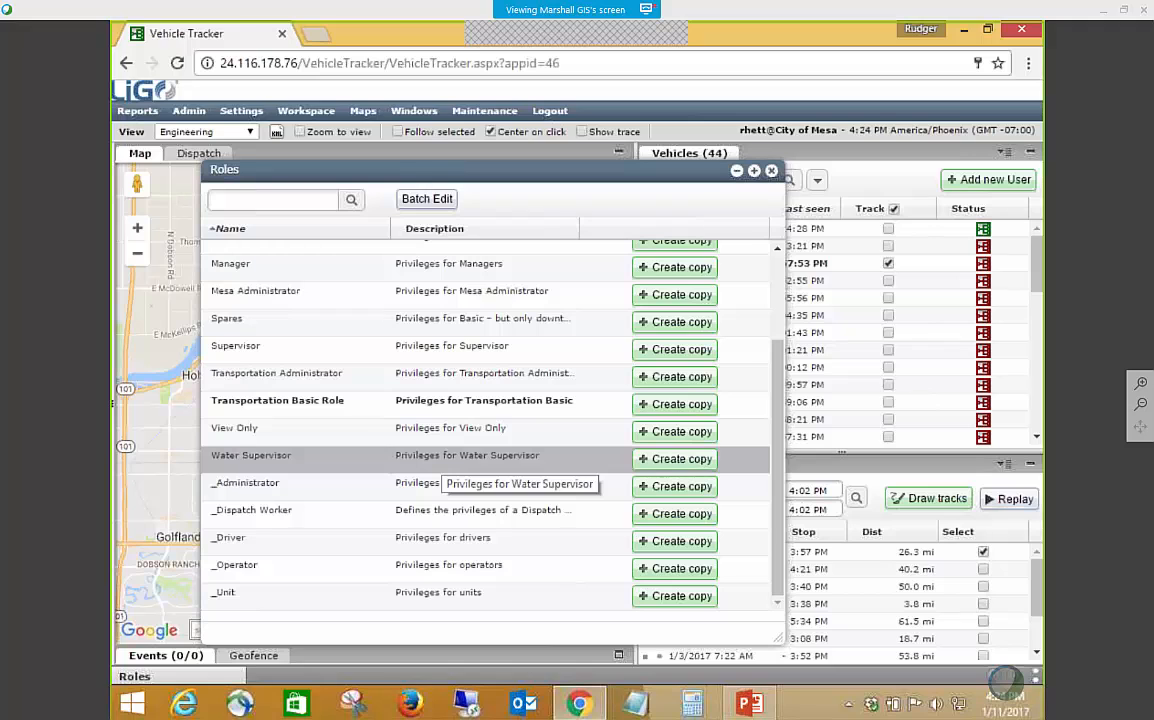
pyautogui.scroll(3, 600, 420)
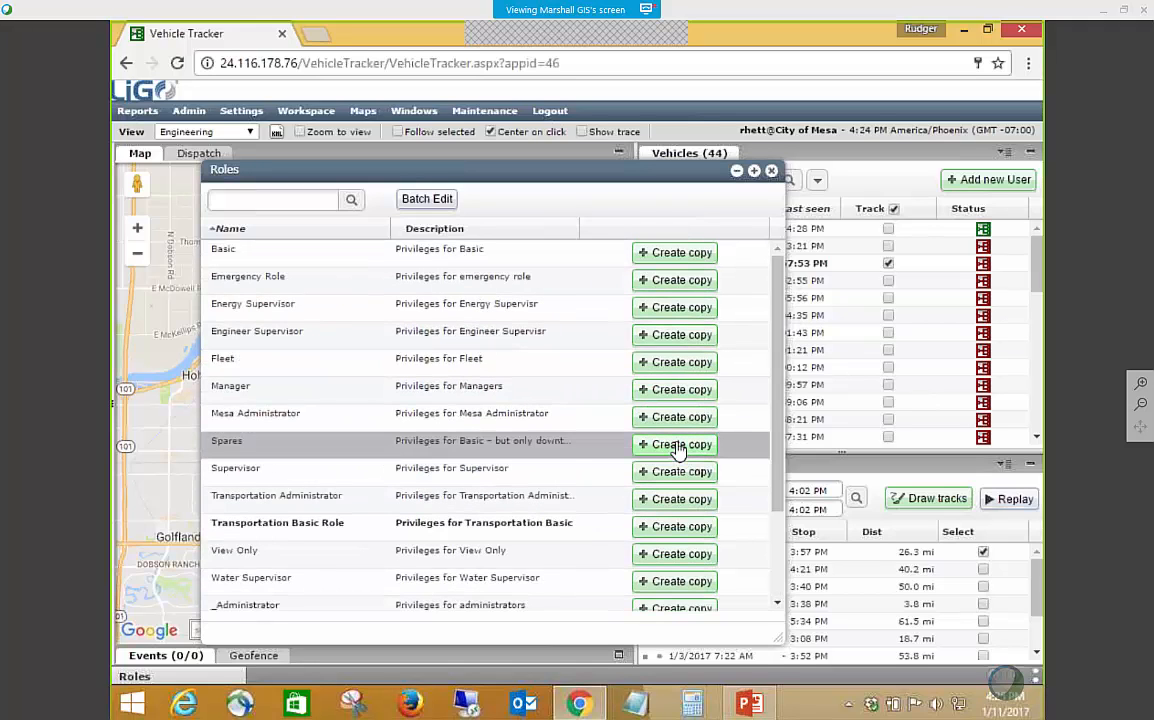
pyautogui.click(771, 172)
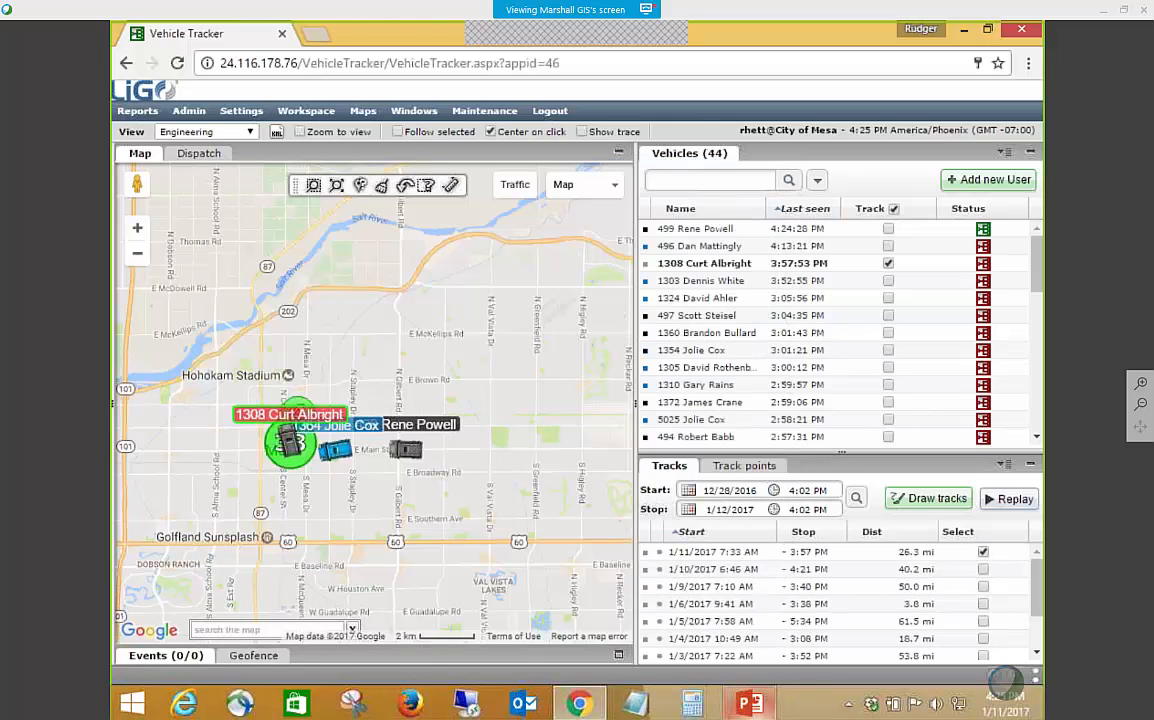
pyautogui.hotkey('alt', 'Tab')
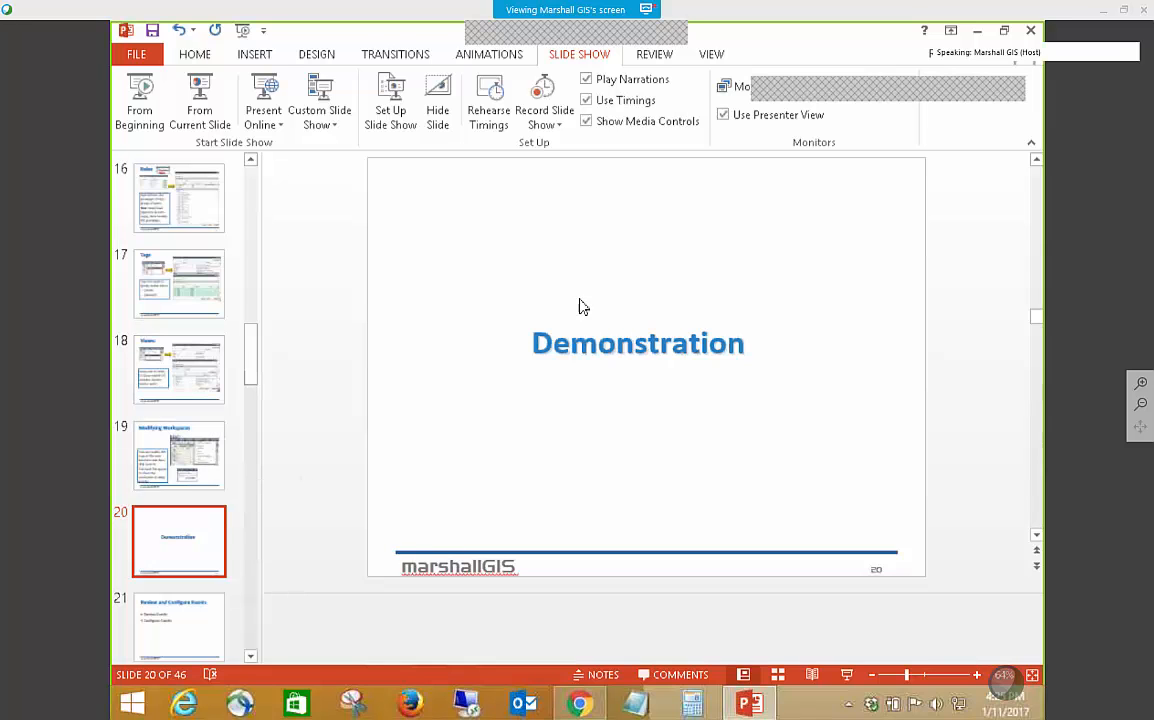
pyautogui.hotkey('alt', 'Tab')
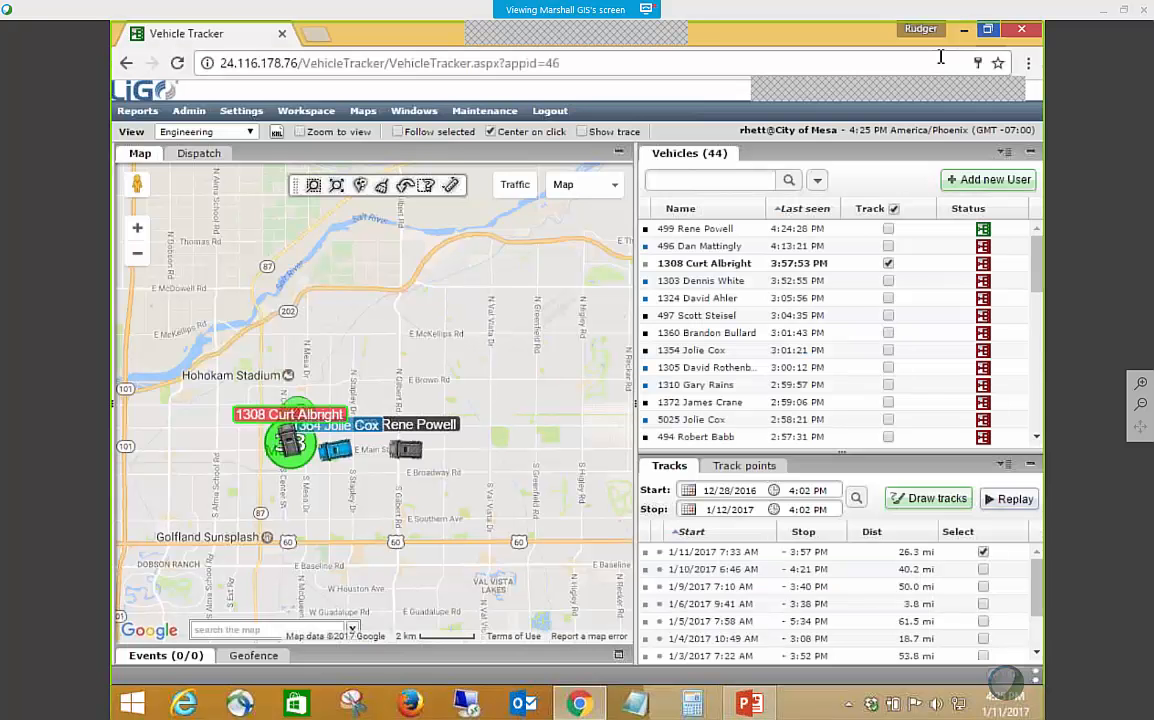
# Review the details and tag settings of the Transportation view, and close it and the Views window without saving.
pyautogui.click(188, 111)
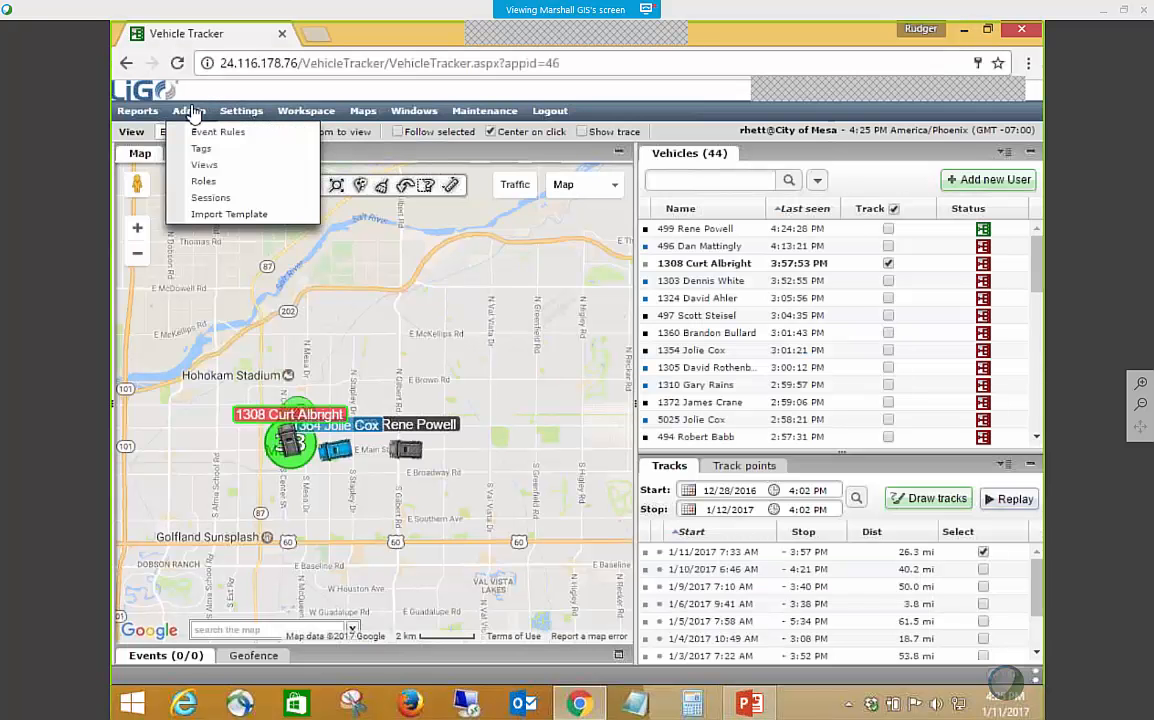
pyautogui.click(209, 168)
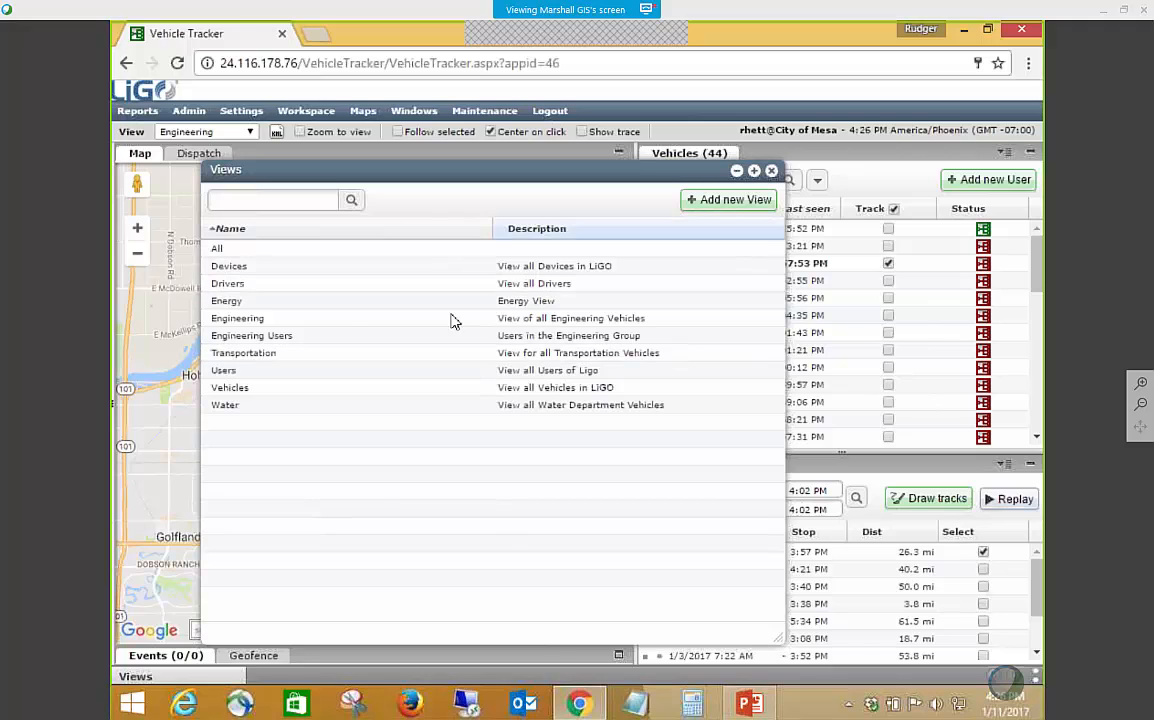
pyautogui.doubleClick(258, 360)
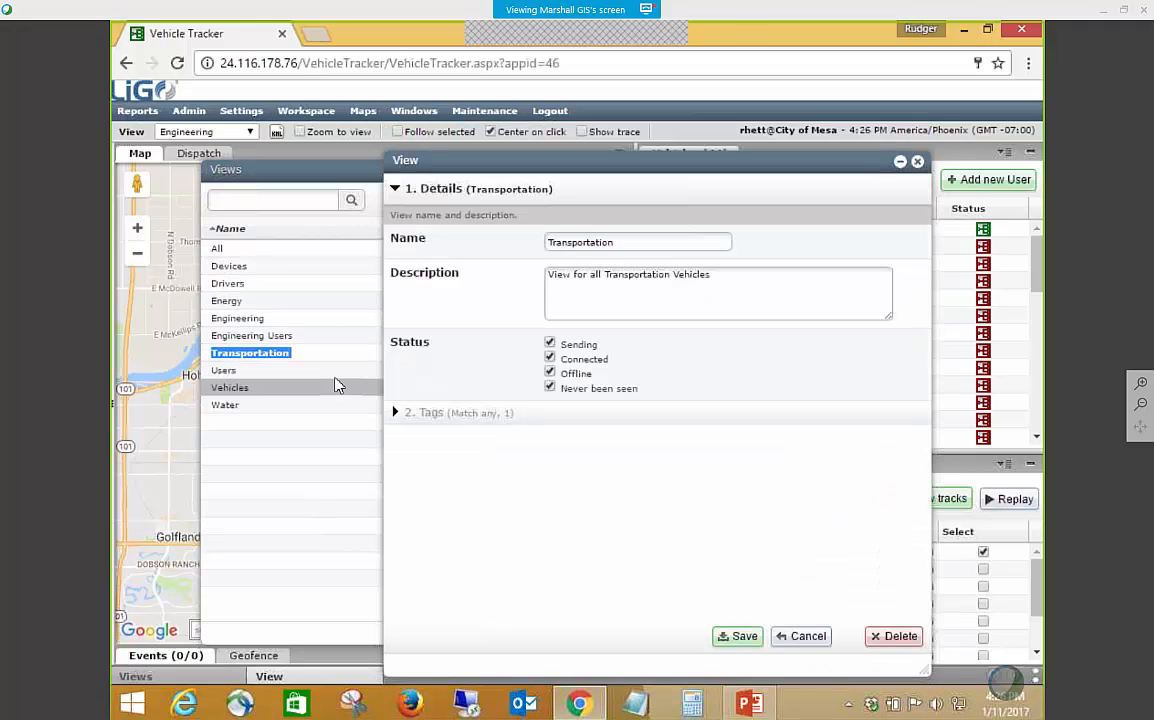
pyautogui.click(397, 415)
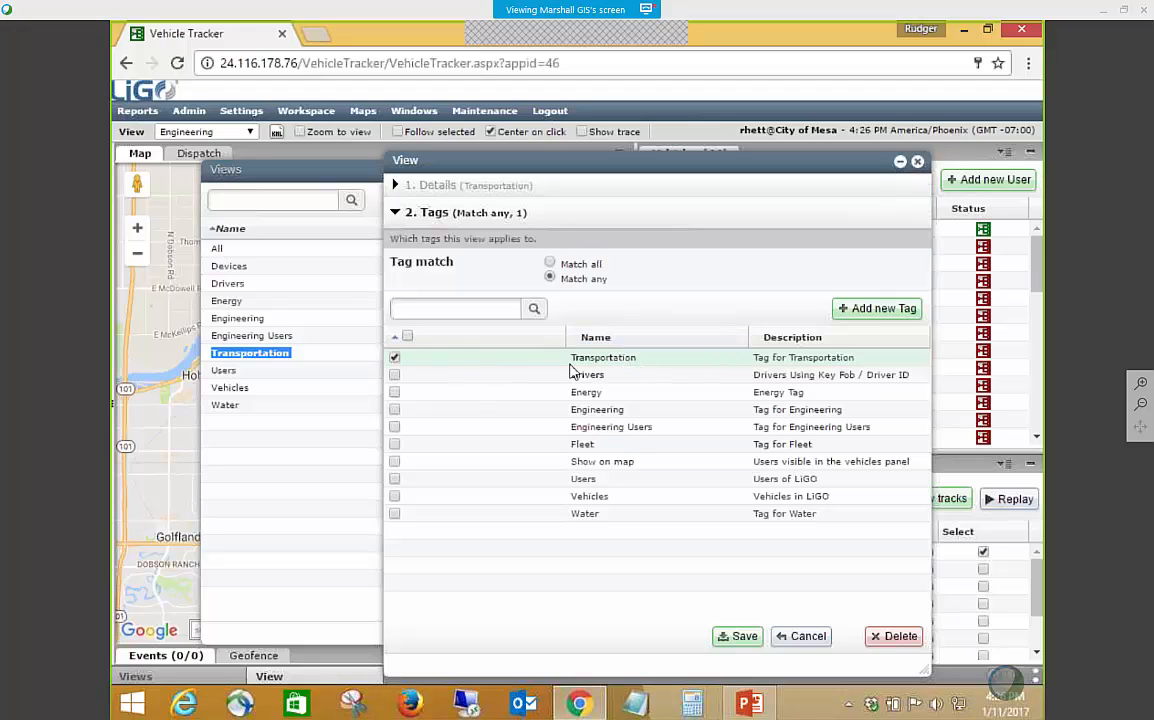
pyautogui.click(806, 637)
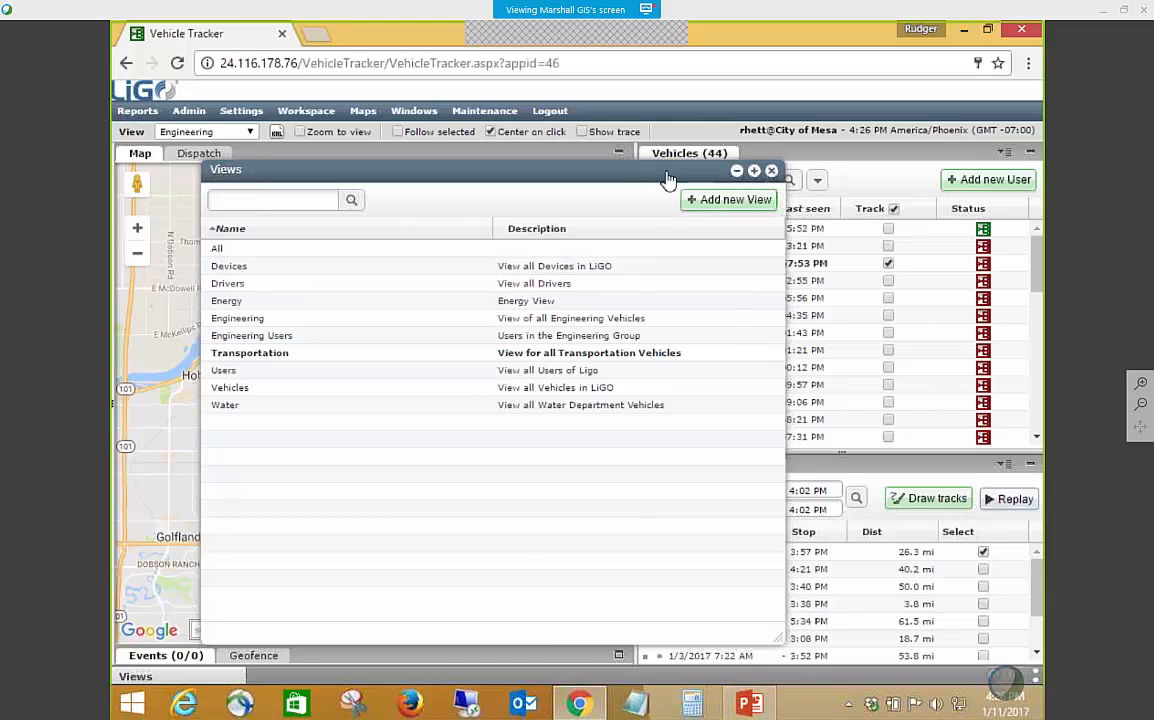
pyautogui.click(771, 171)
# Examine which users the Transportation tag applies to, and close the tag and the Tags window without saving.
pyautogui.moveTo(189, 111)
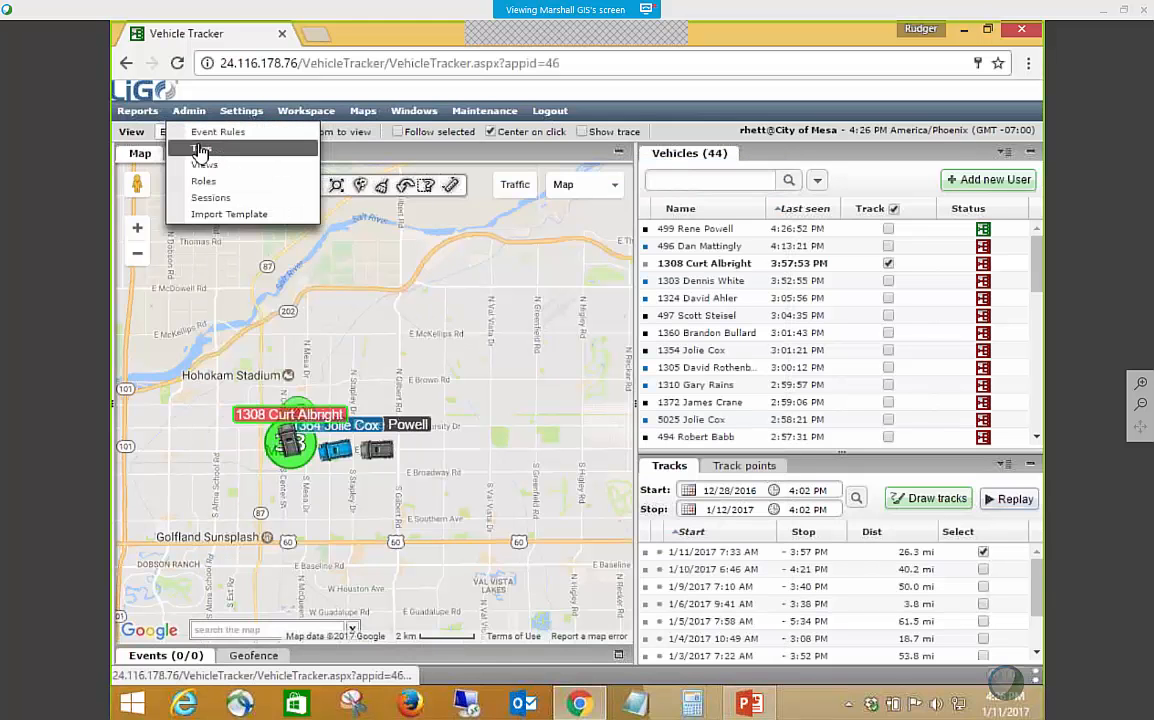
pyautogui.click(201, 149)
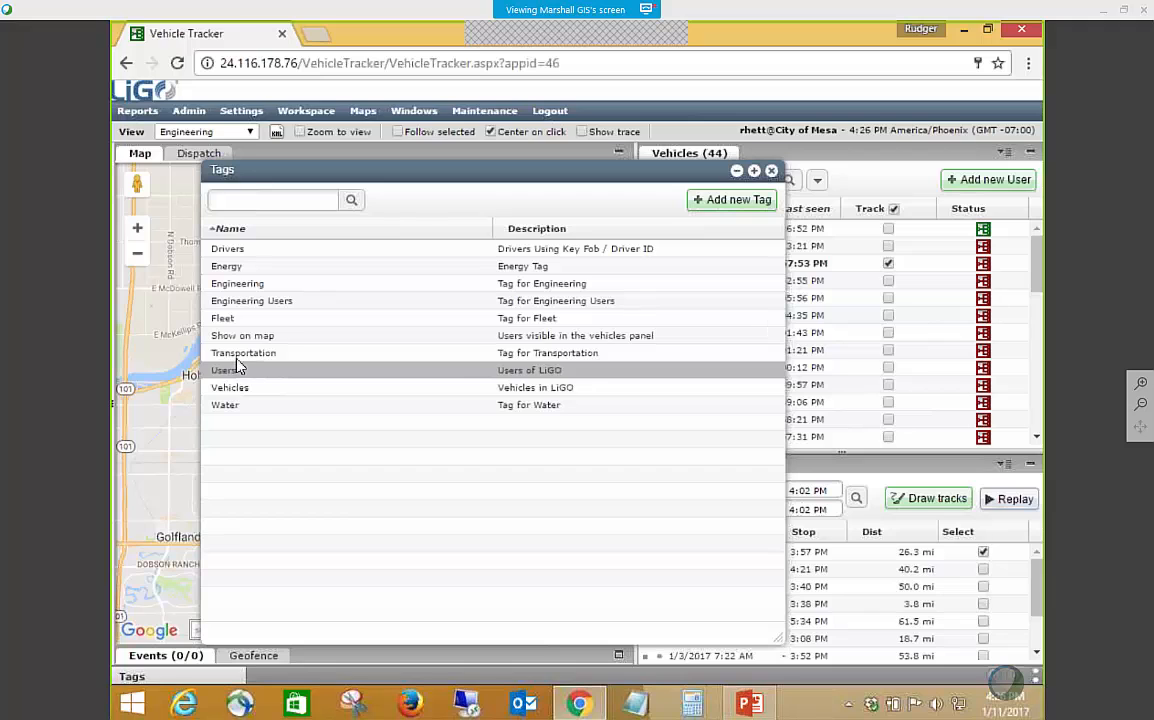
pyautogui.doubleClick(240, 363)
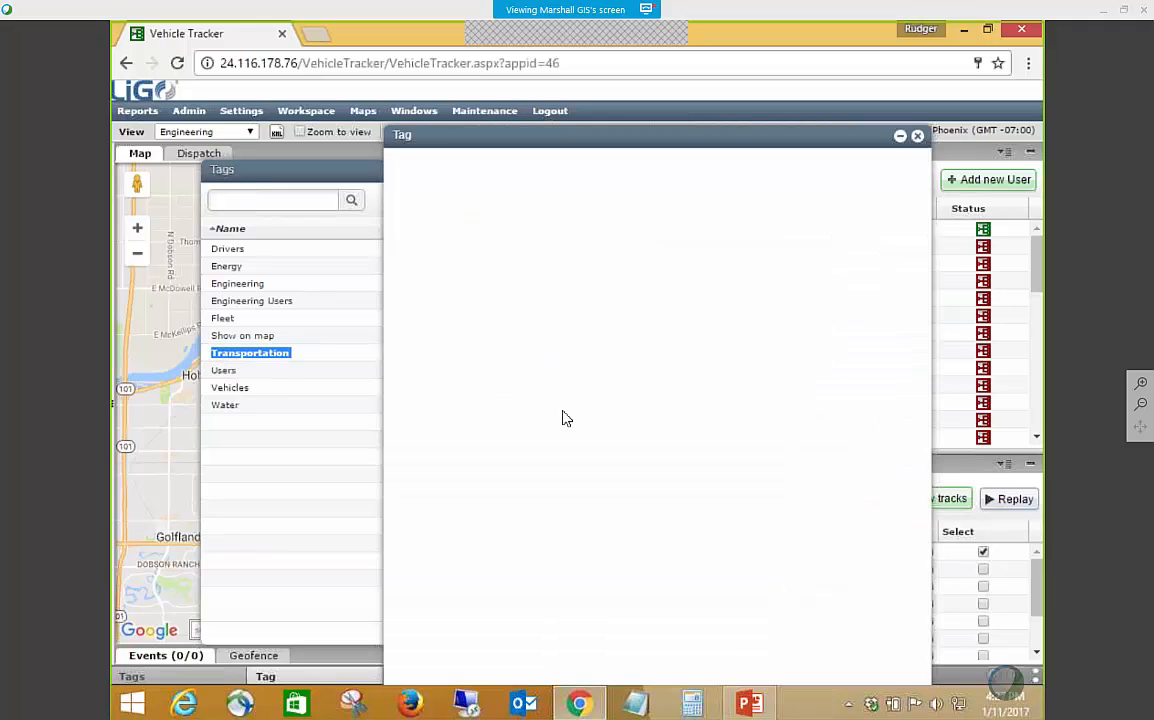
pyautogui.click(433, 341)
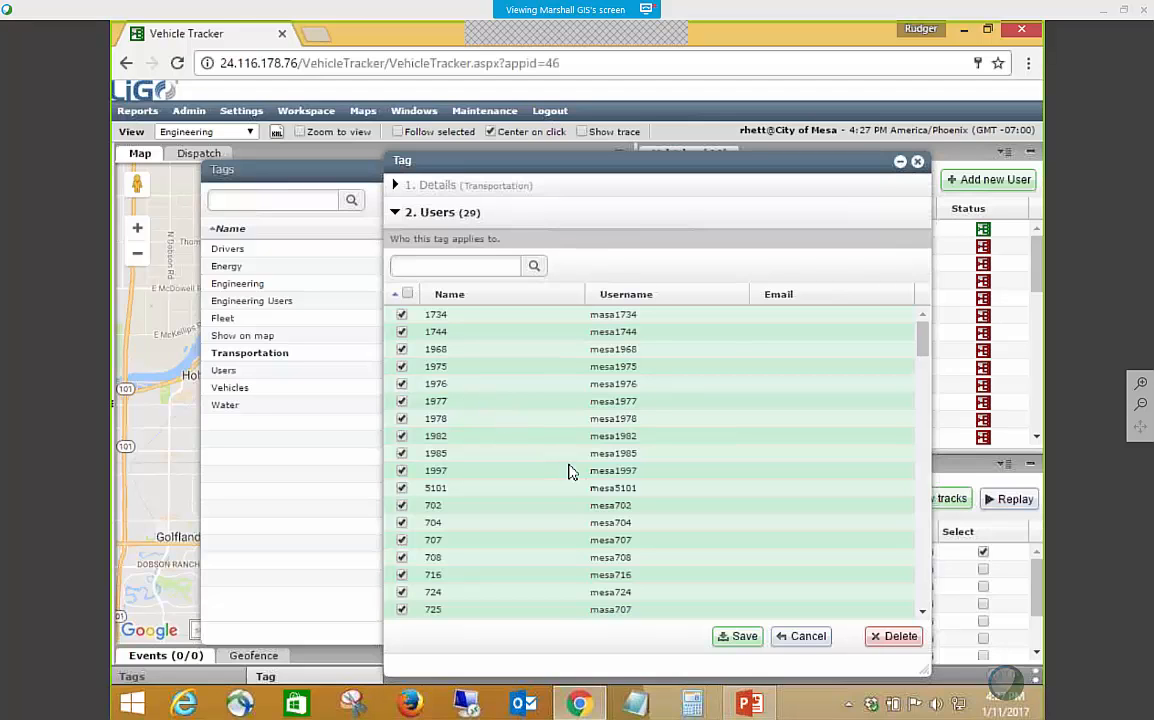
pyautogui.scroll(-4, 572, 474)
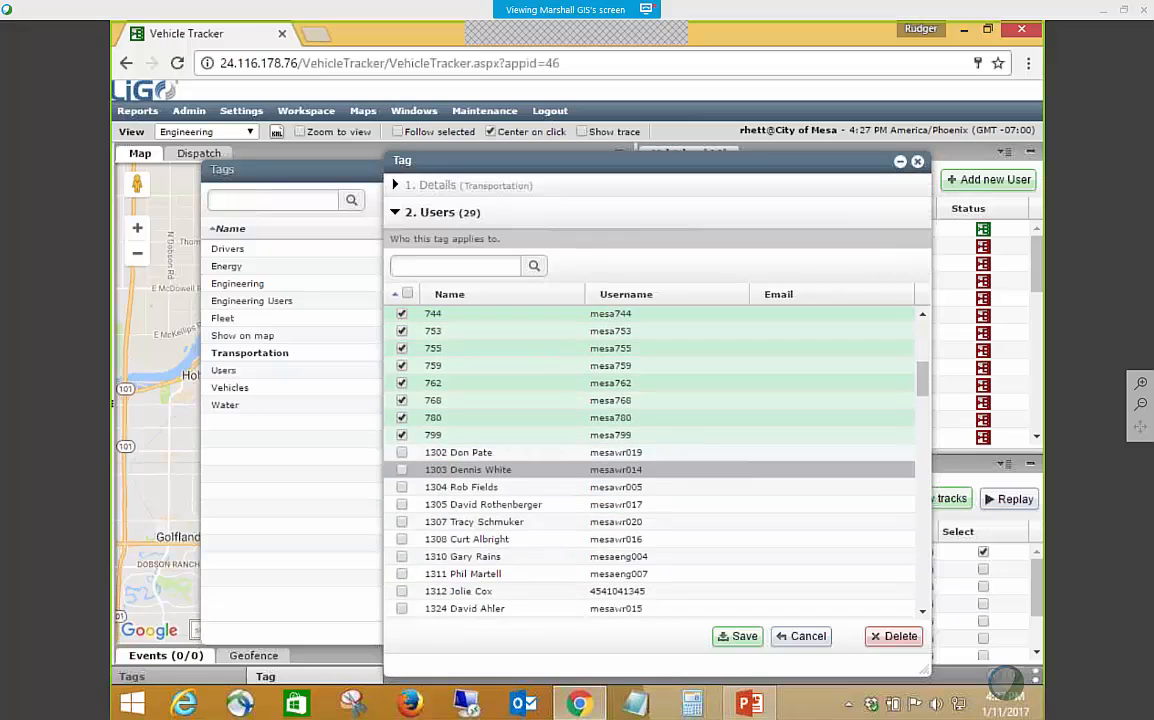
pyautogui.scroll(2, 572, 479)
pyautogui.scroll(2, 572, 479)
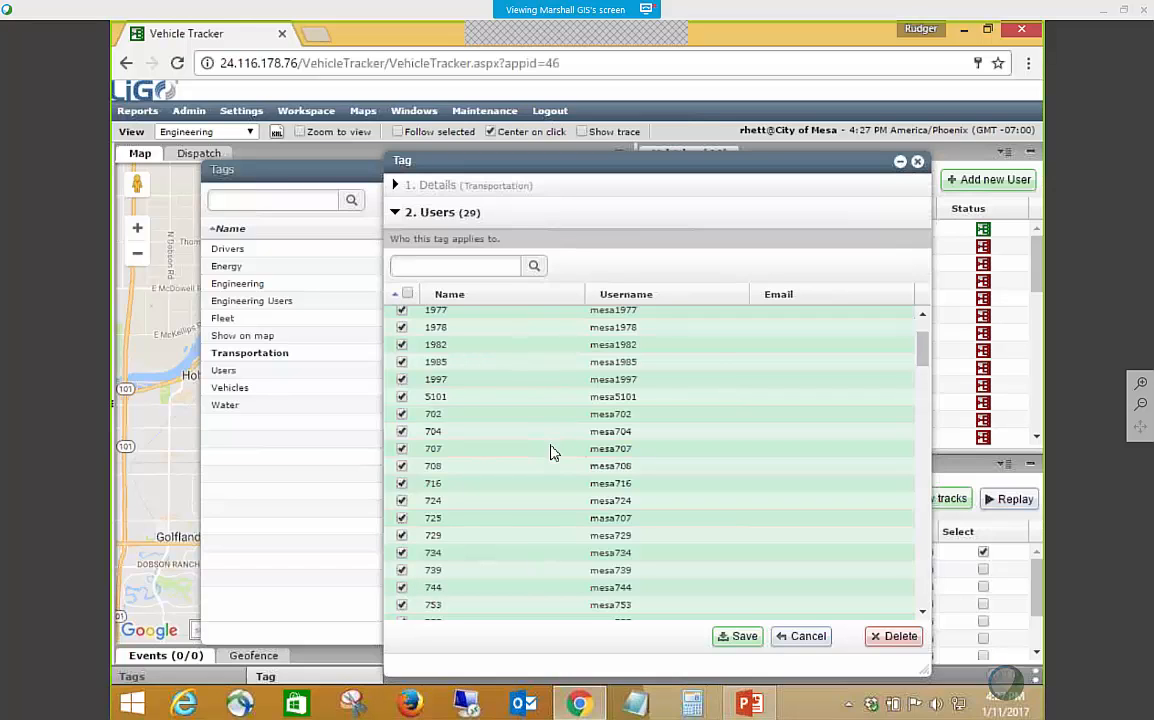
pyautogui.scroll(-5, 550, 453)
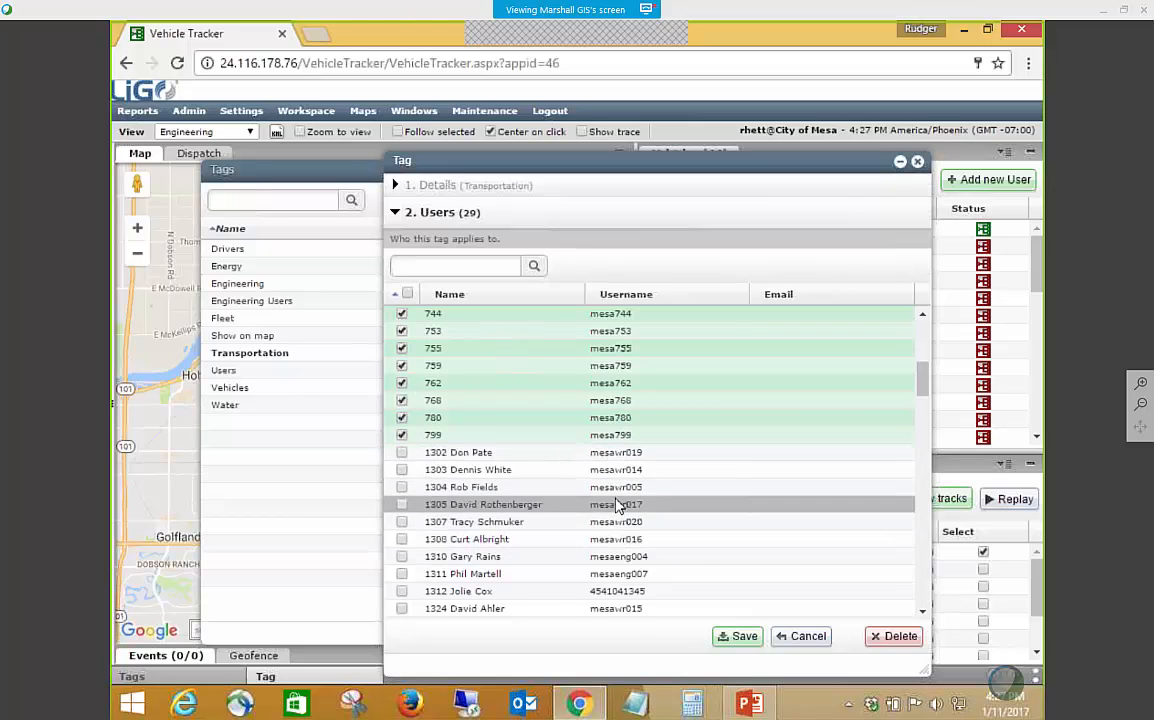
pyautogui.scroll(-3, 600, 505)
pyautogui.scroll(-2, 620, 510)
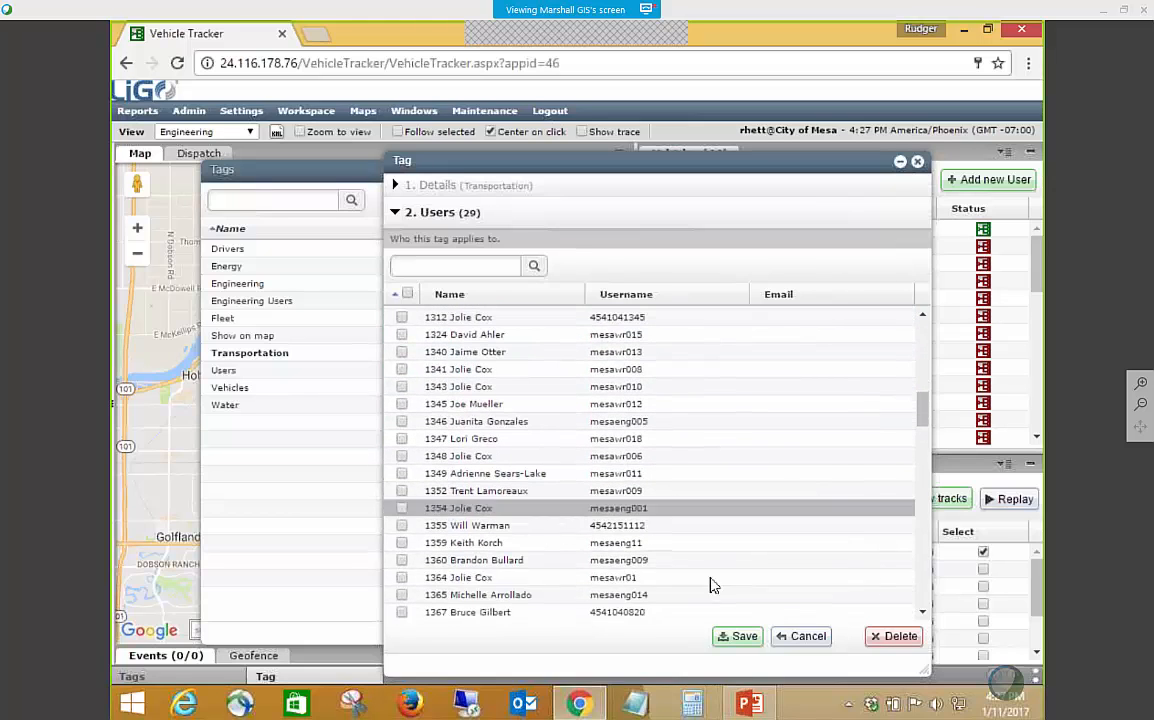
pyautogui.click(803, 637)
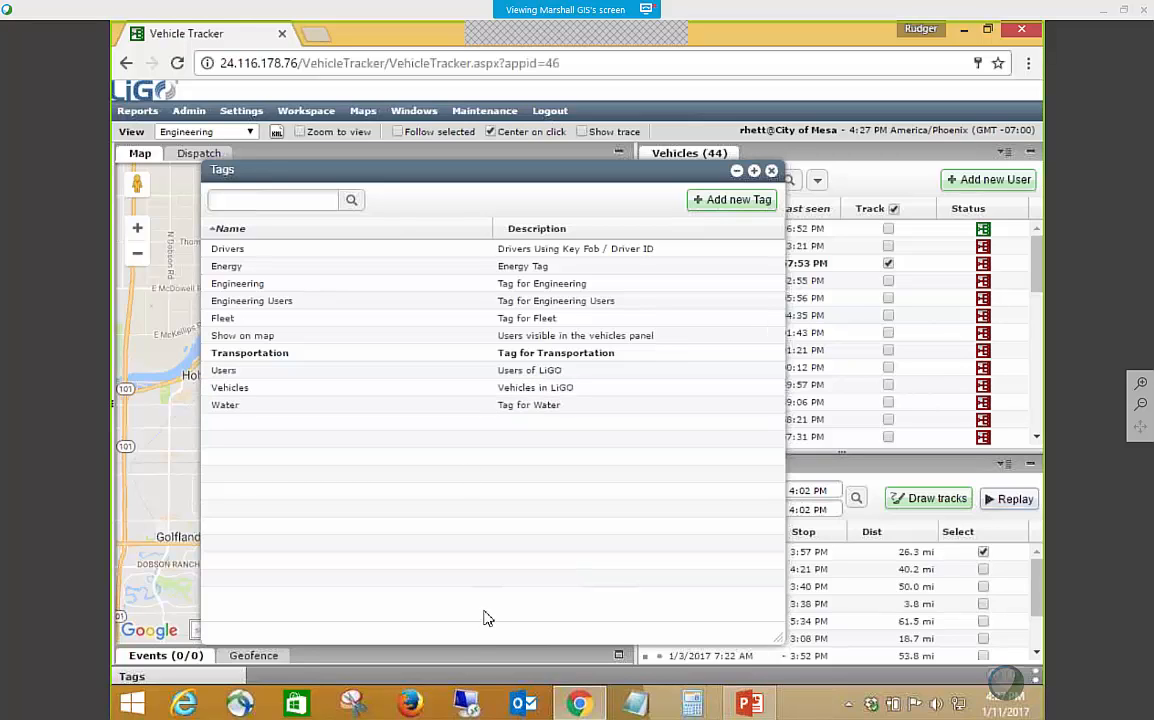
pyautogui.click(771, 171)
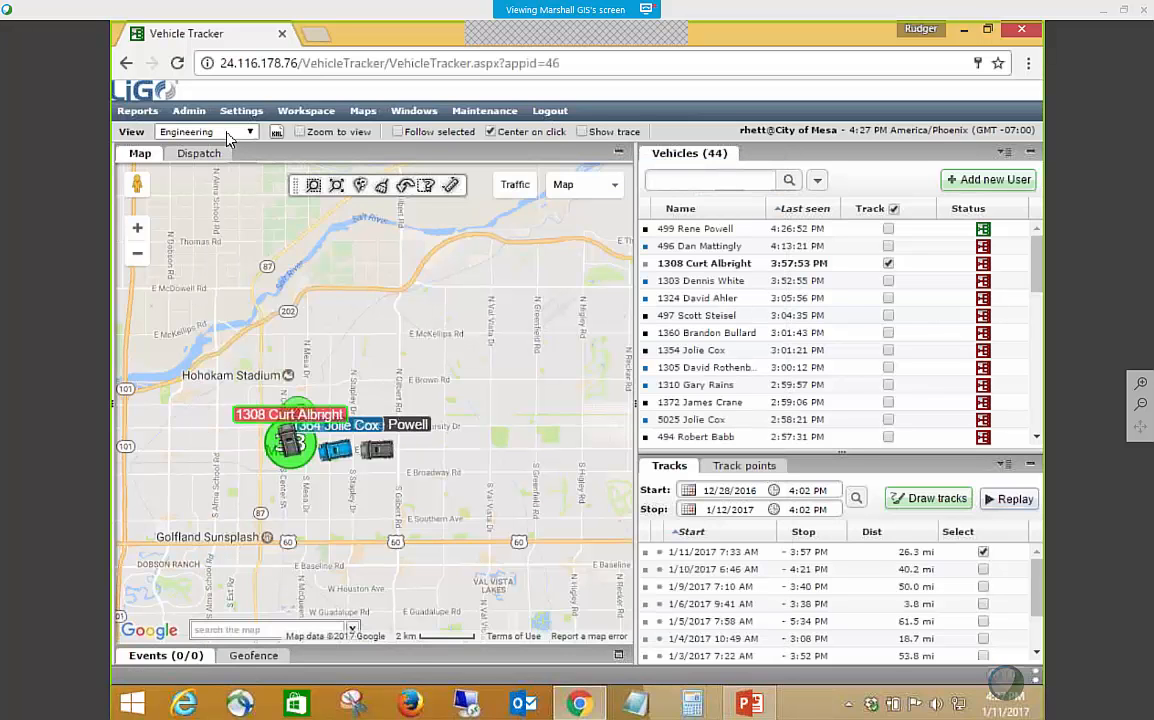
pyautogui.click(190, 112)
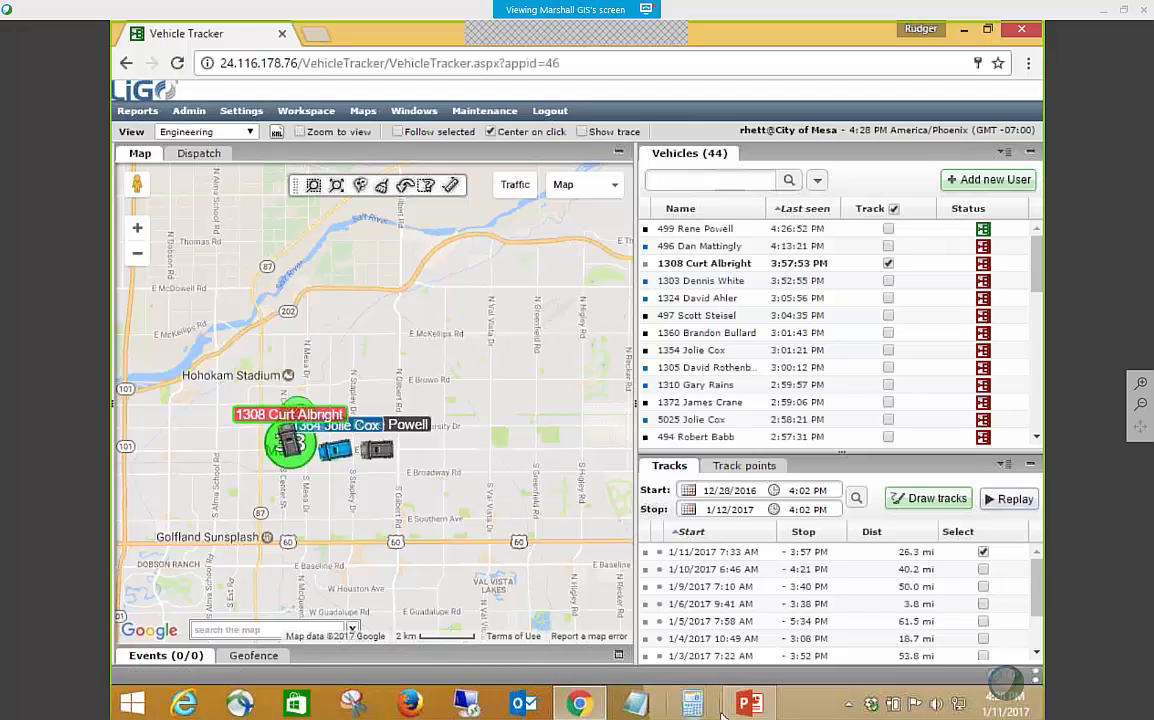
# Switch to PowerPoint, start the slide show from the Demonstration slide, and advance to the Review and Configure Events slide.
pyautogui.click(751, 705)
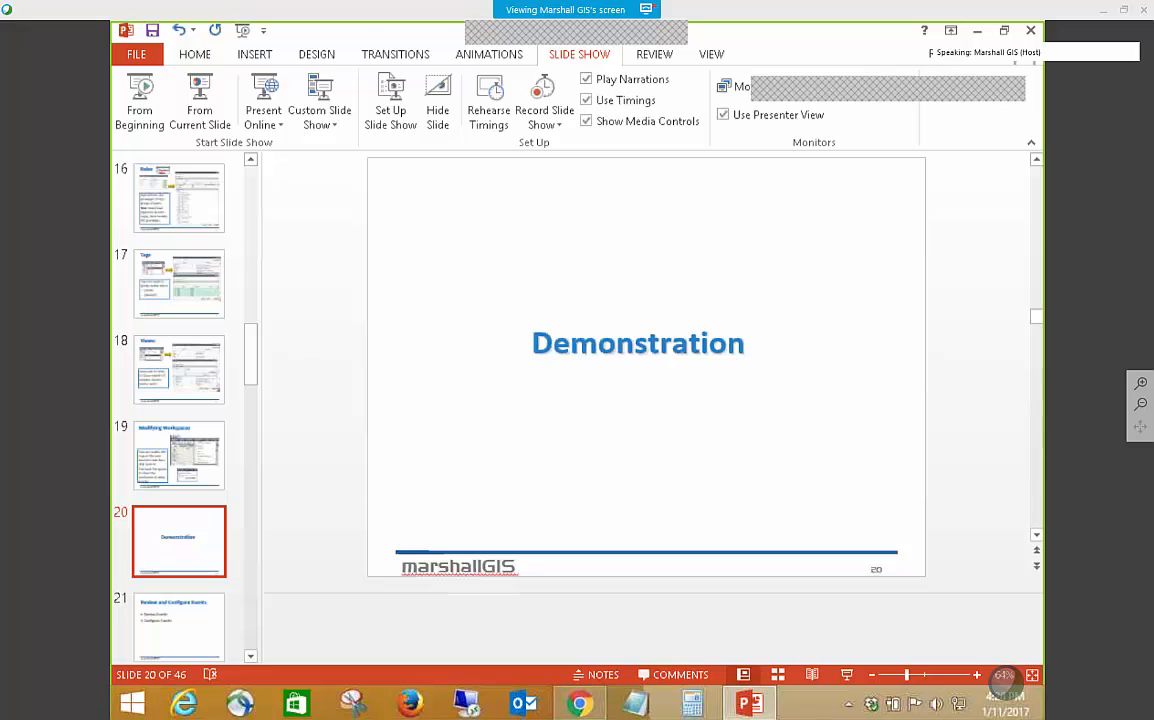
pyautogui.click(201, 105)
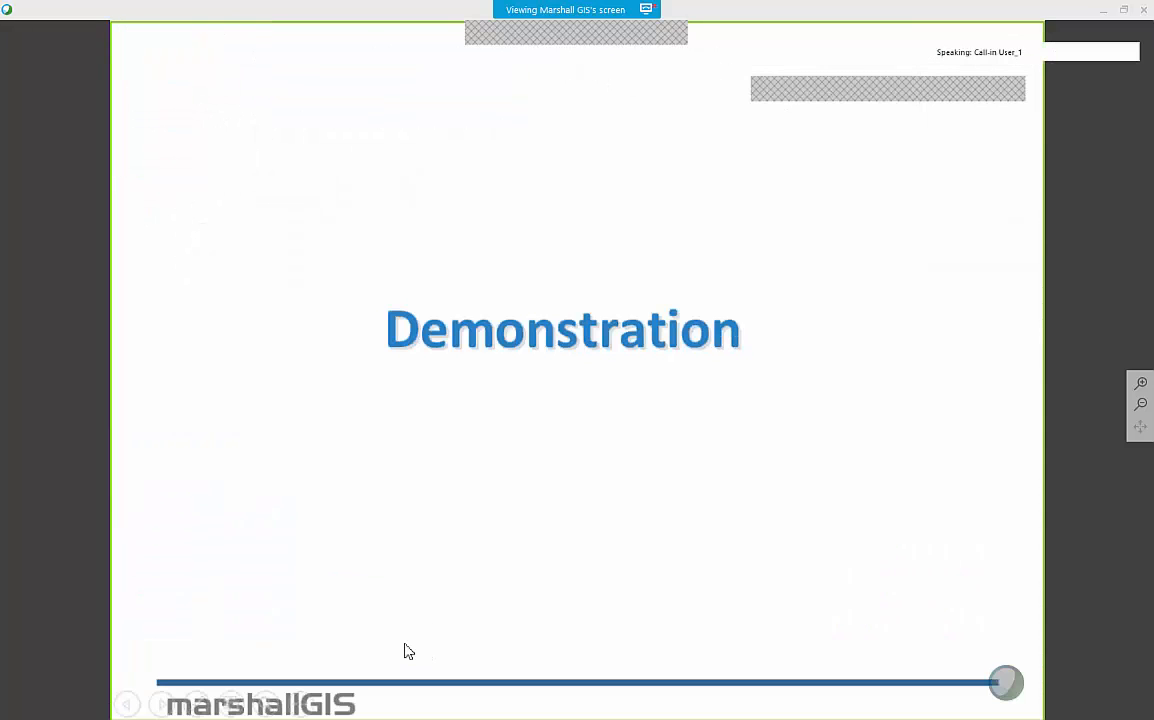
pyautogui.click(405, 644)
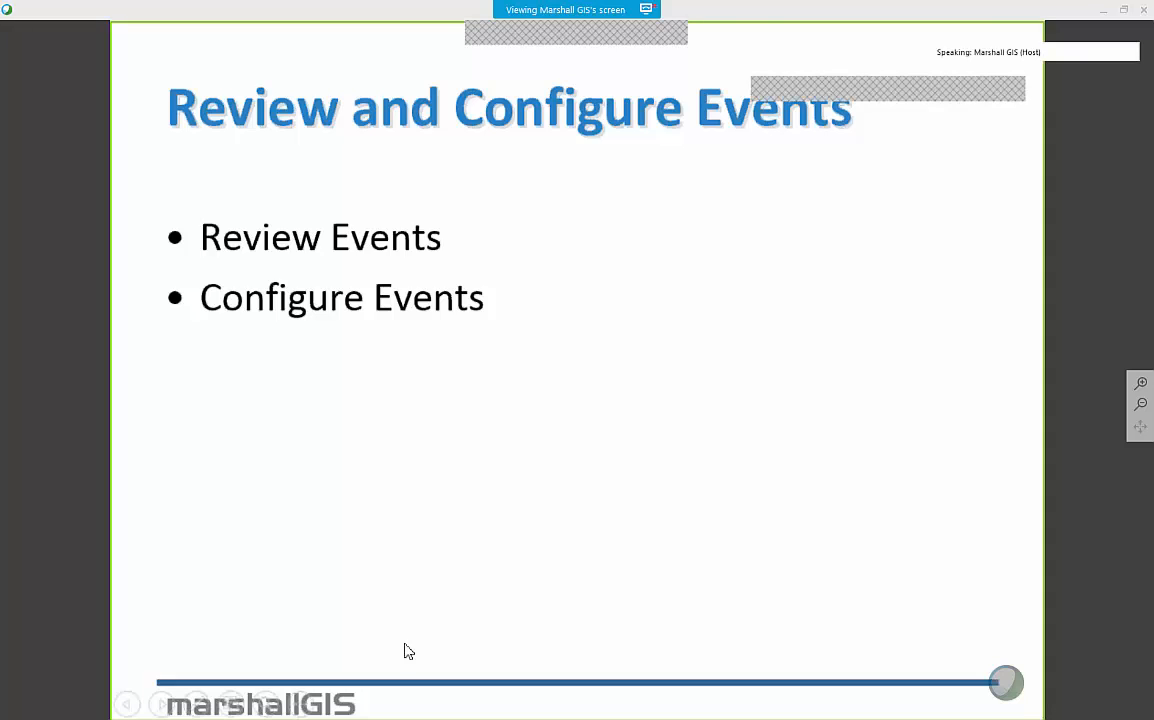
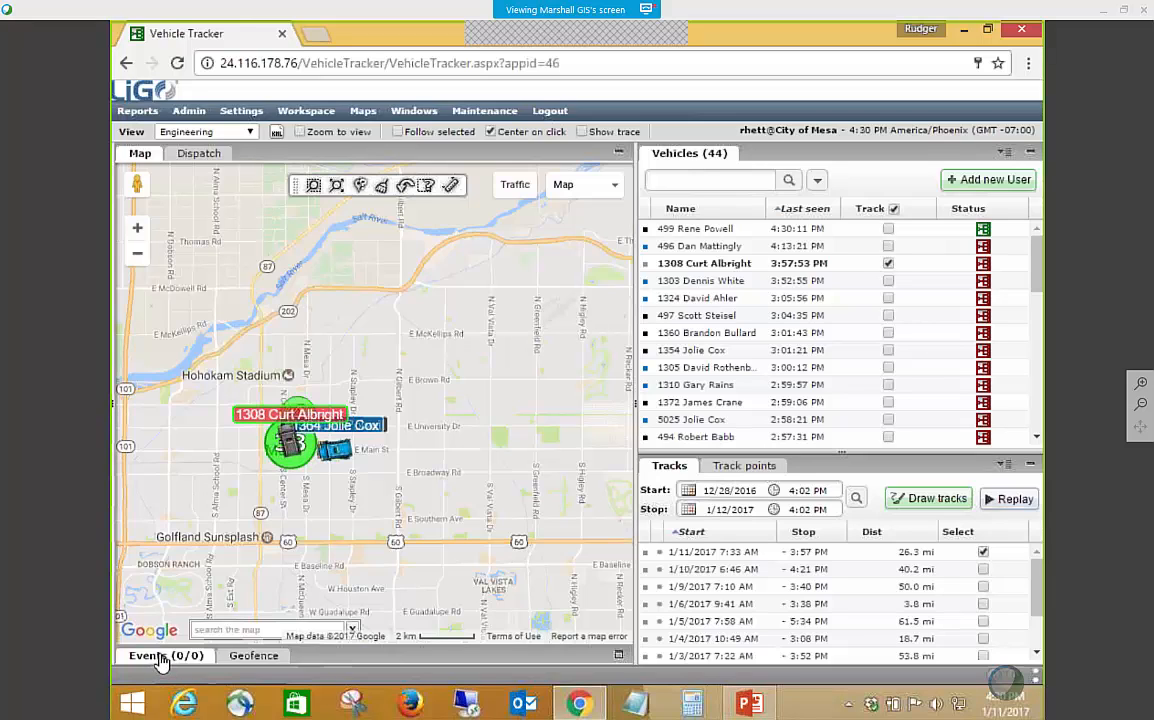
# Show the Events panel and switch its timeline from live to the 3-hour history of 1/11/2017, 1:45 PM to 4:45 PM.
pyautogui.click(158, 657)
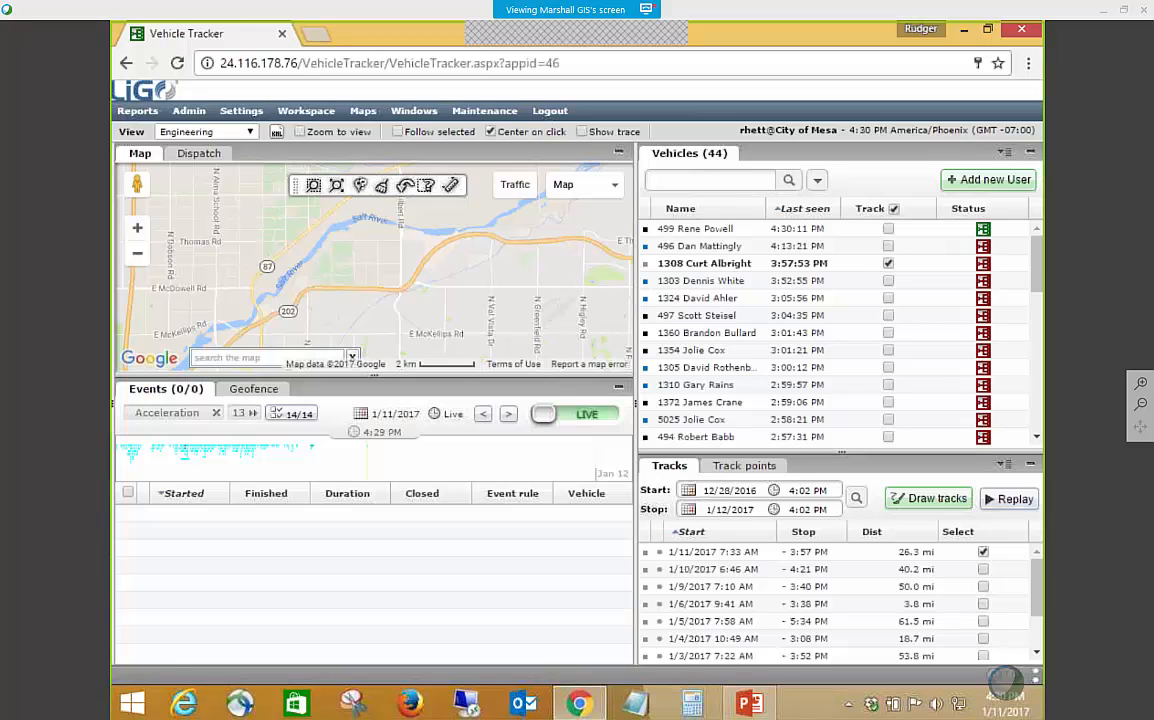
pyautogui.click(378, 465)
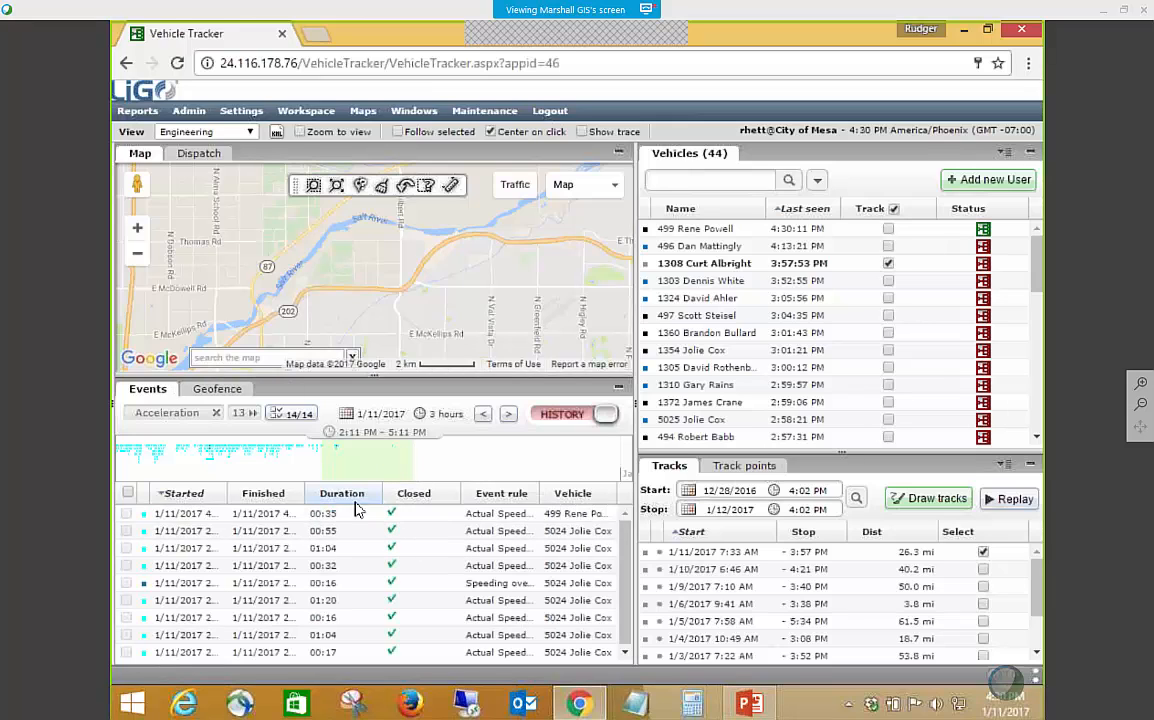
pyautogui.click(606, 414)
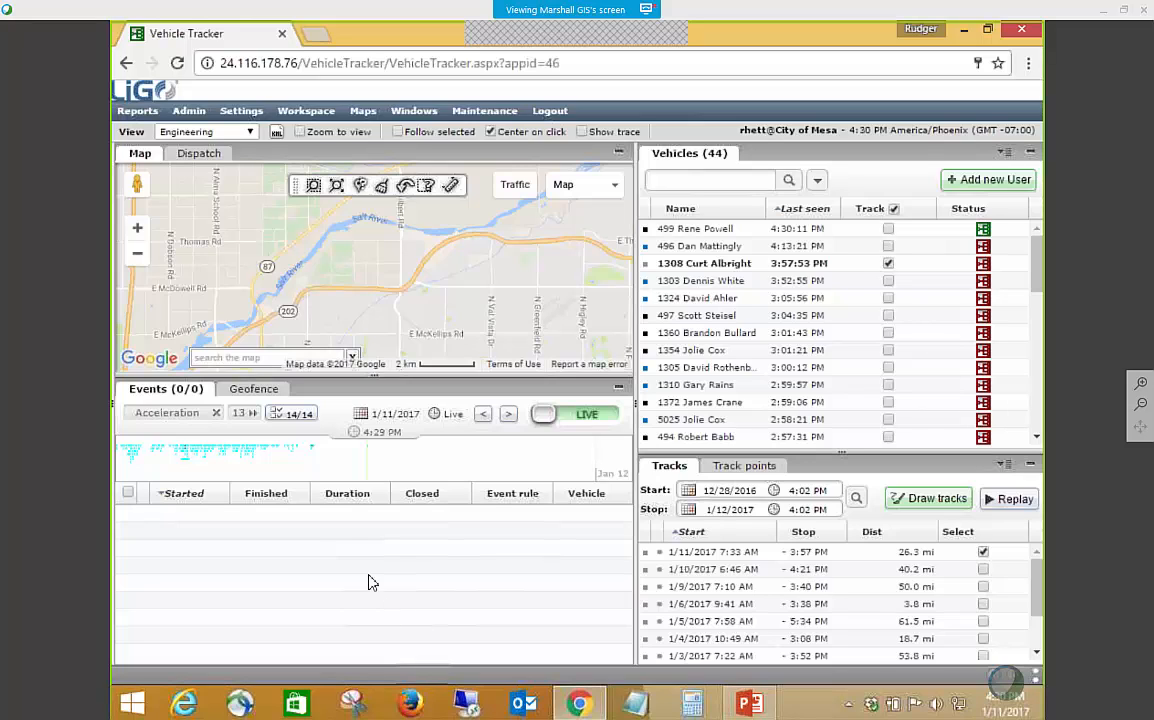
pyautogui.click(400, 473)
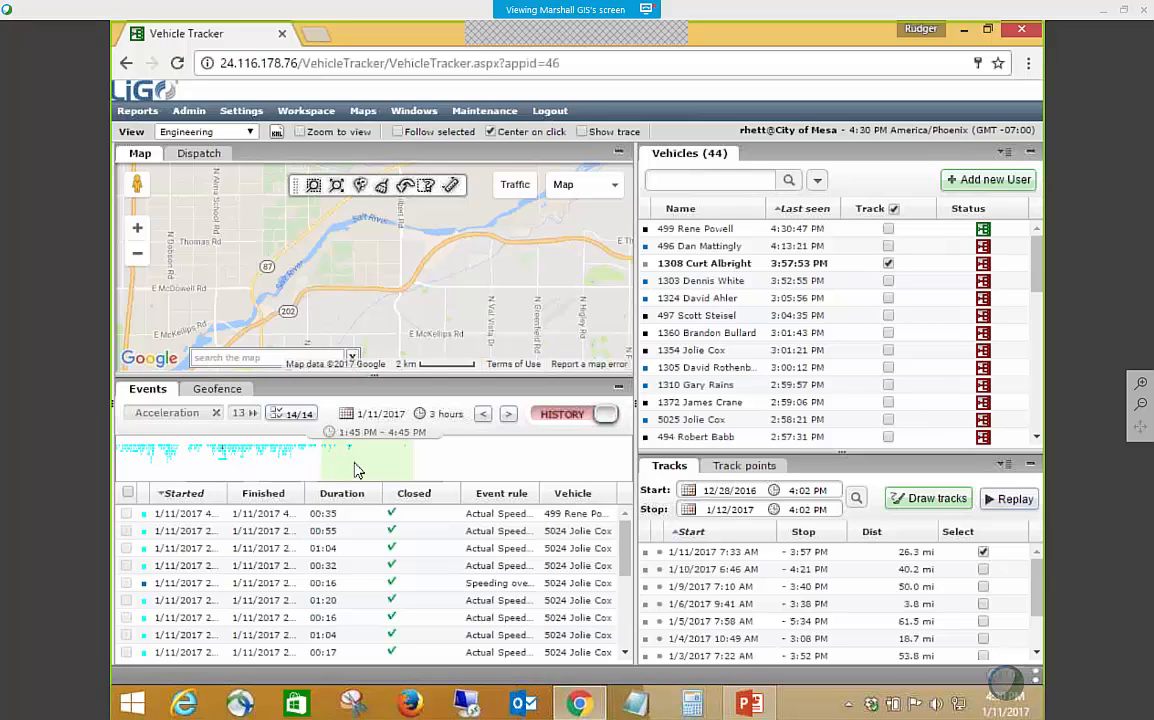
# Locate the most recent event on the map, and select a speeding event marker along the Superstition Fwy.
pyautogui.click(350, 515)
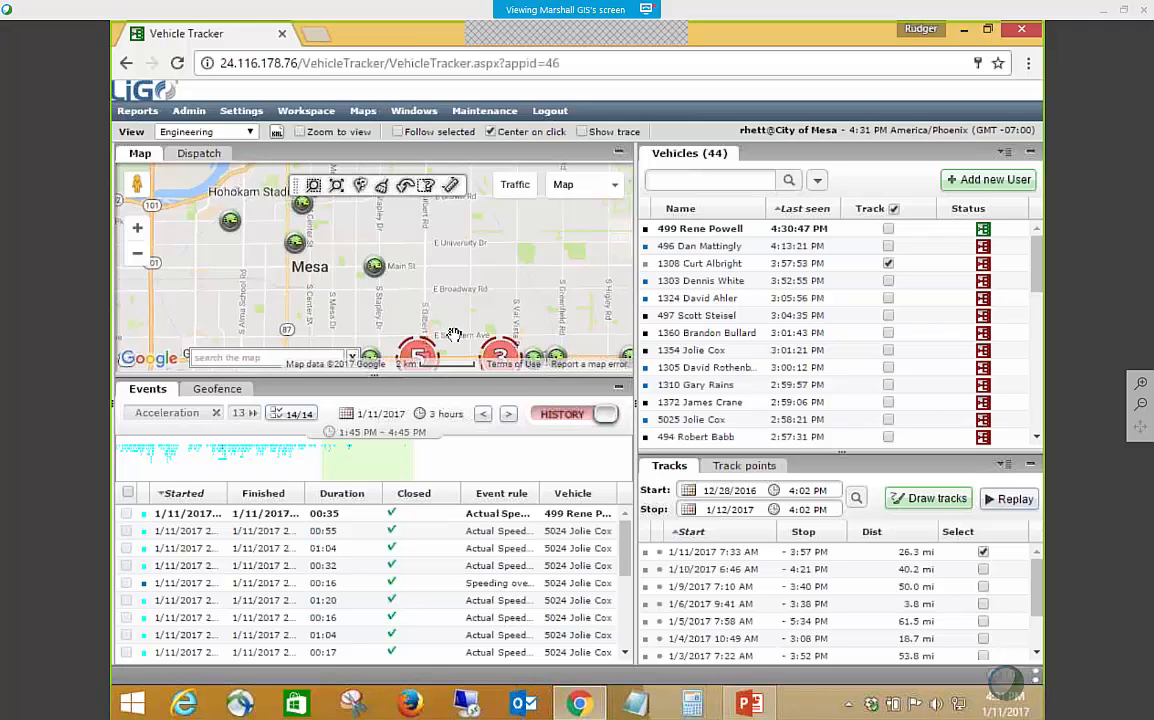
pyautogui.moveTo(515, 309); pyautogui.dragTo(481, 255)
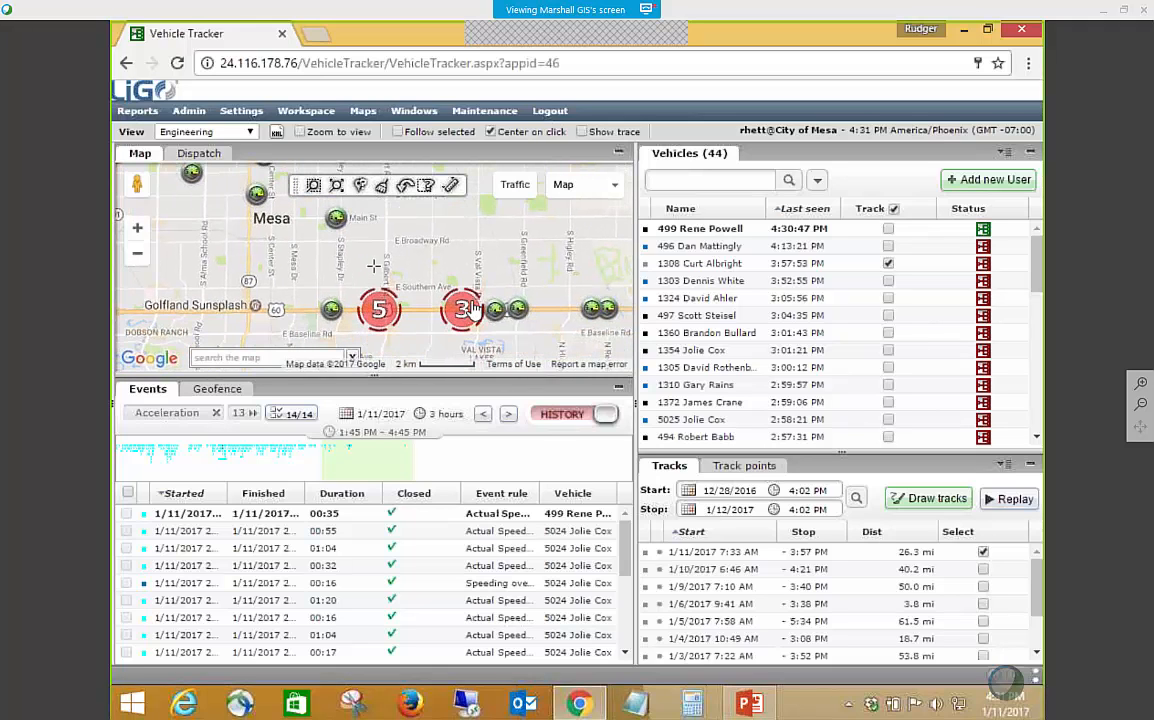
pyautogui.scroll(2, 472, 317)
pyautogui.scroll(1, 451, 320)
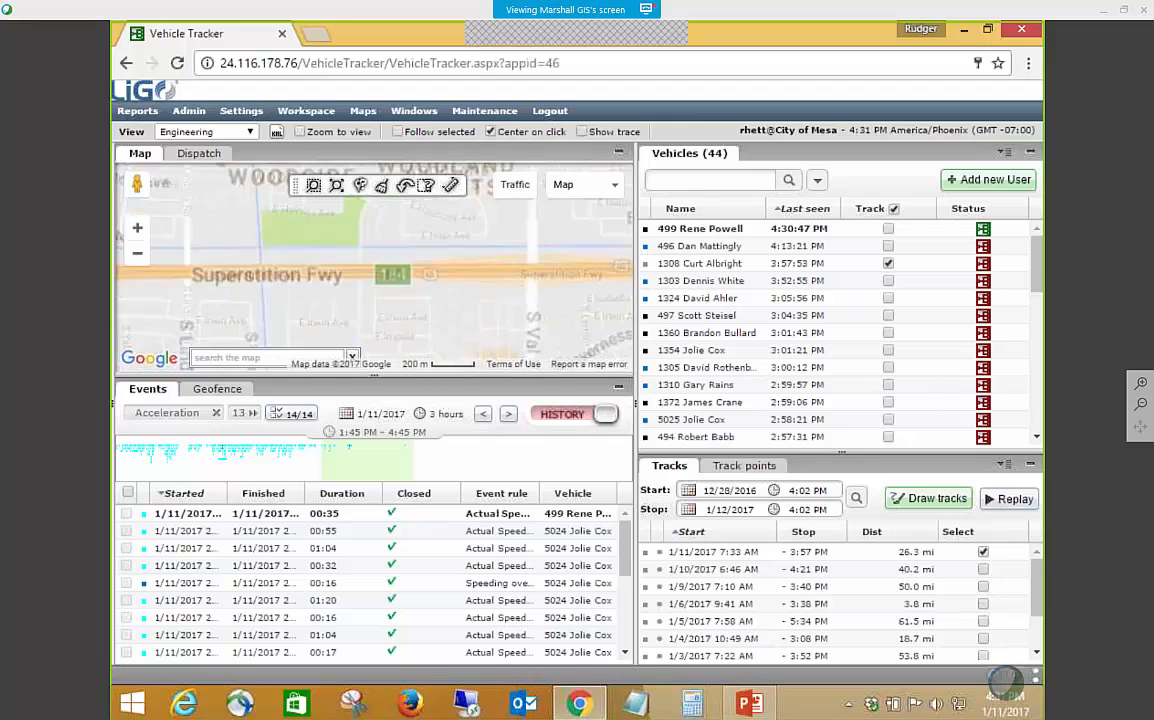
pyautogui.click(438, 276)
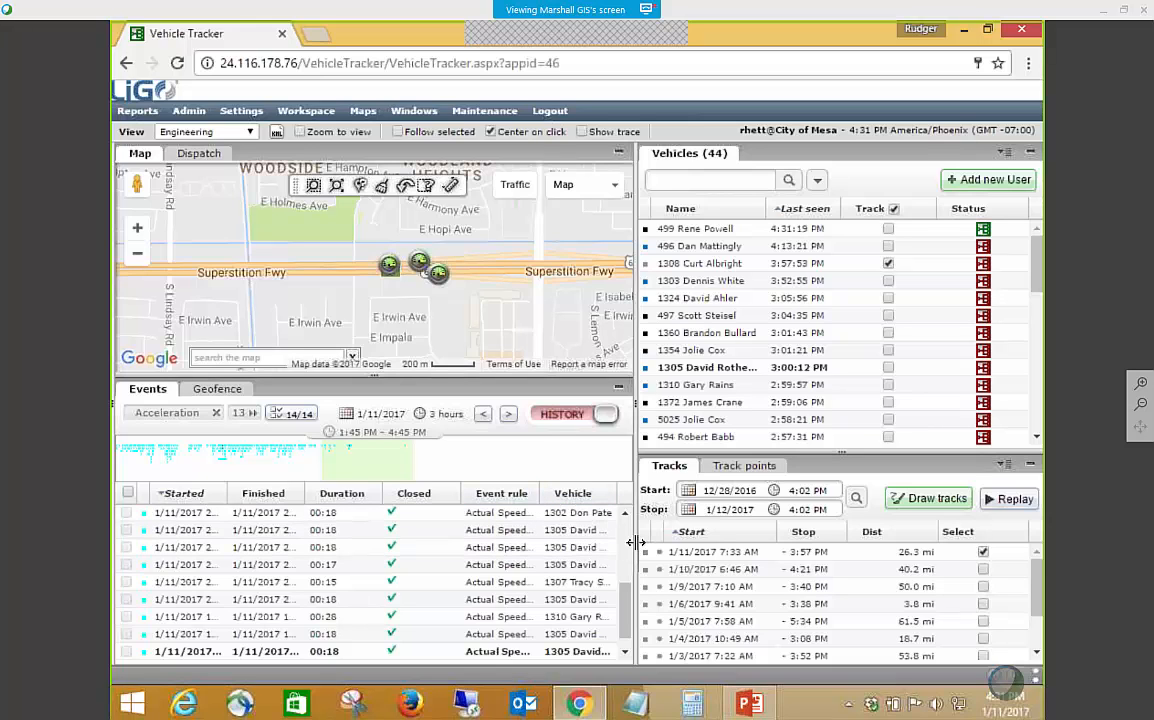
# Widen the map and Events area, and locate the events of vehicle 1302 and vehicle 499 on the map.
pyautogui.moveTo(636, 542); pyautogui.dragTo(692, 537)
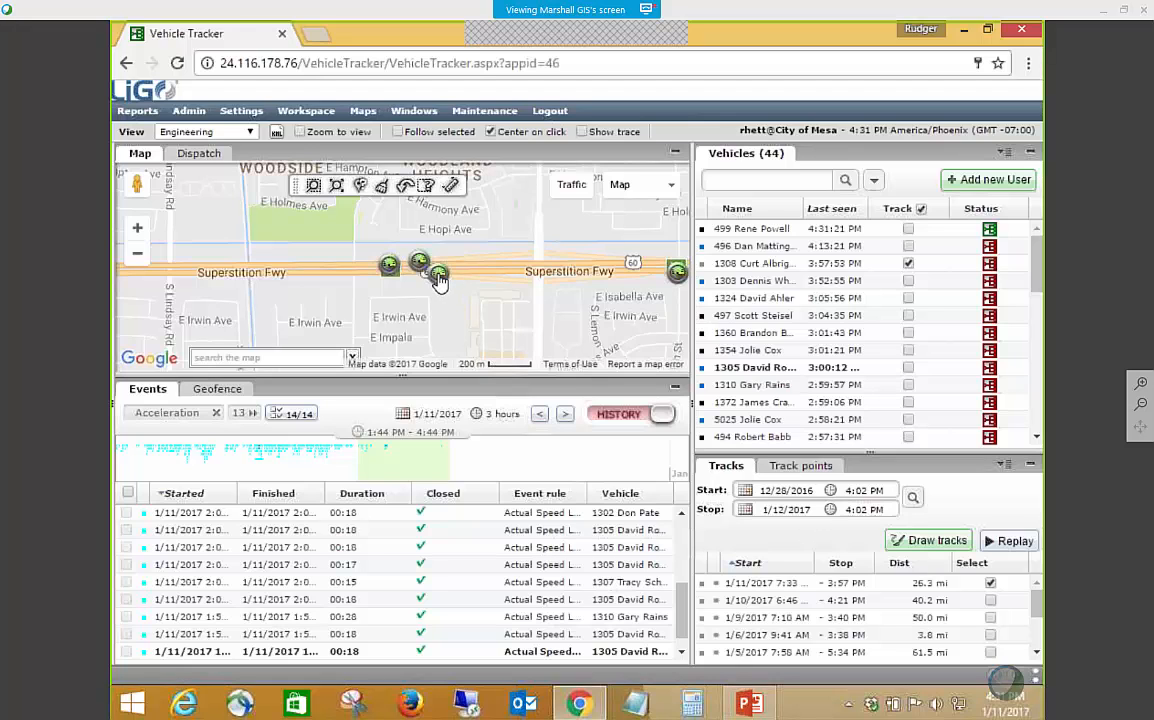
pyautogui.click(445, 520)
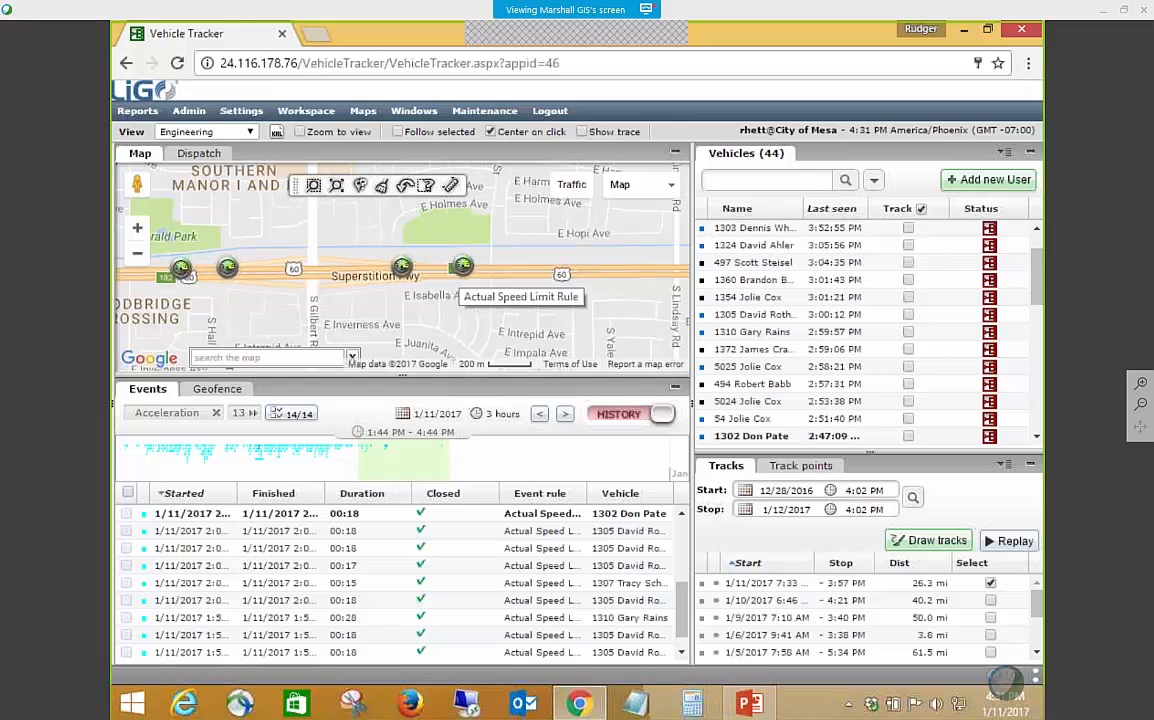
pyautogui.scroll(5, 507, 573)
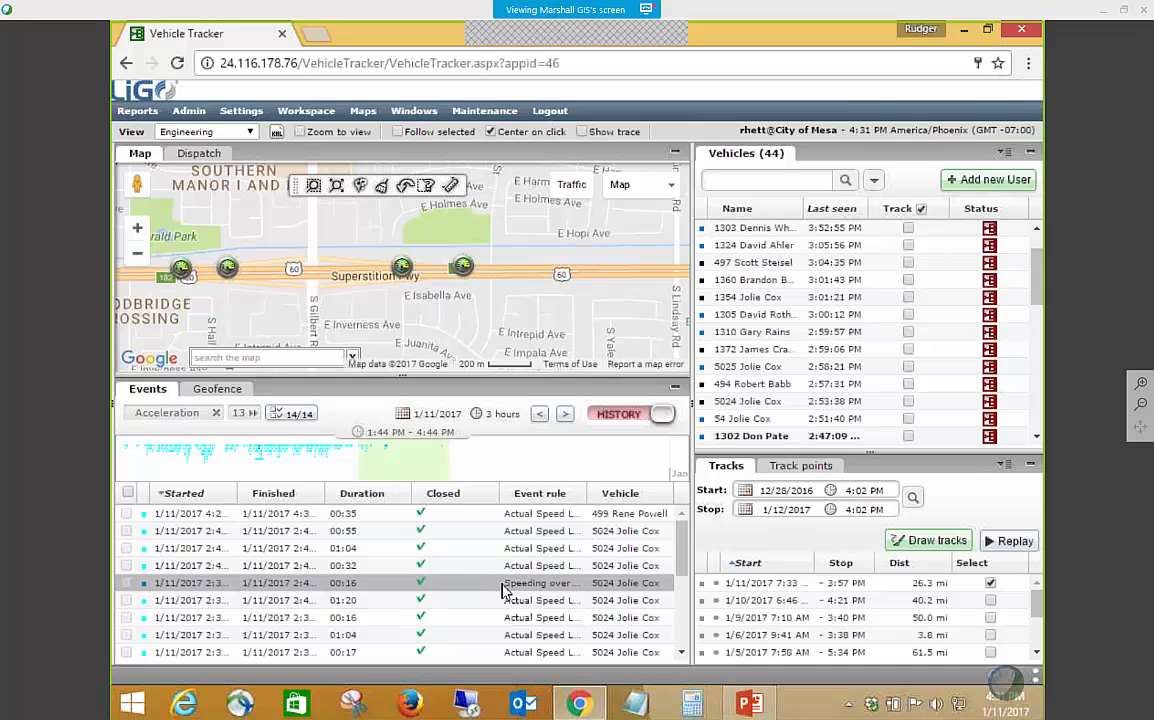
pyautogui.click(490, 520)
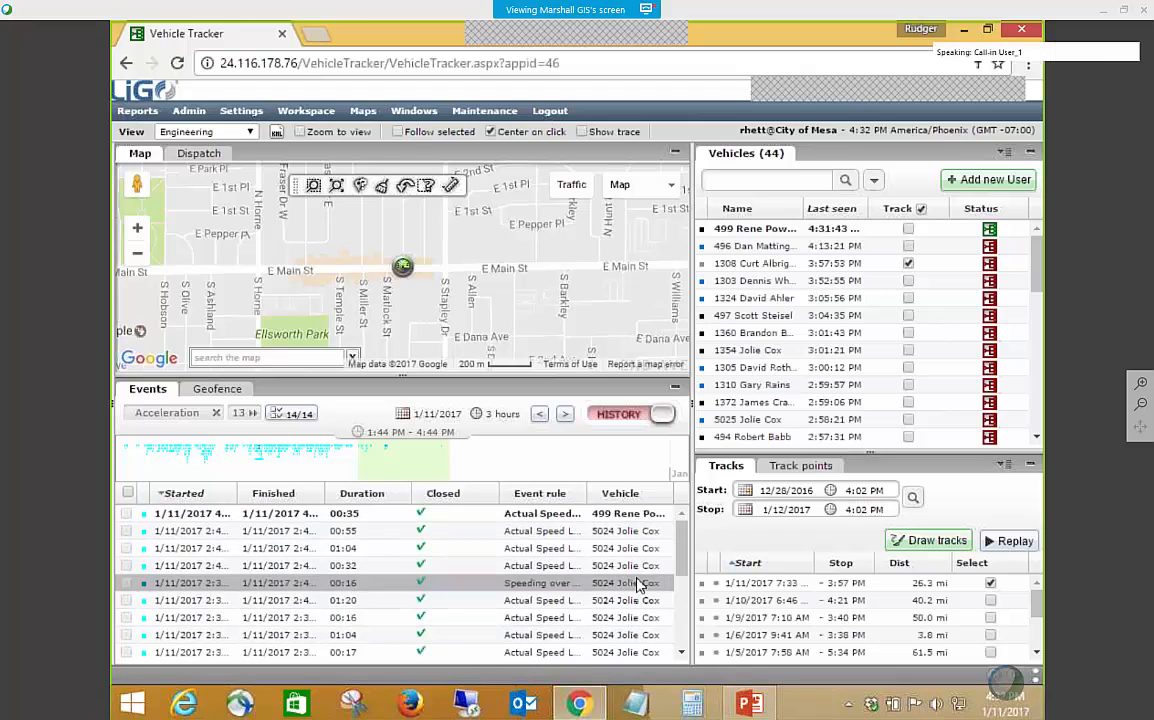
pyautogui.moveTo(697, 551); pyautogui.dragTo(706, 551)
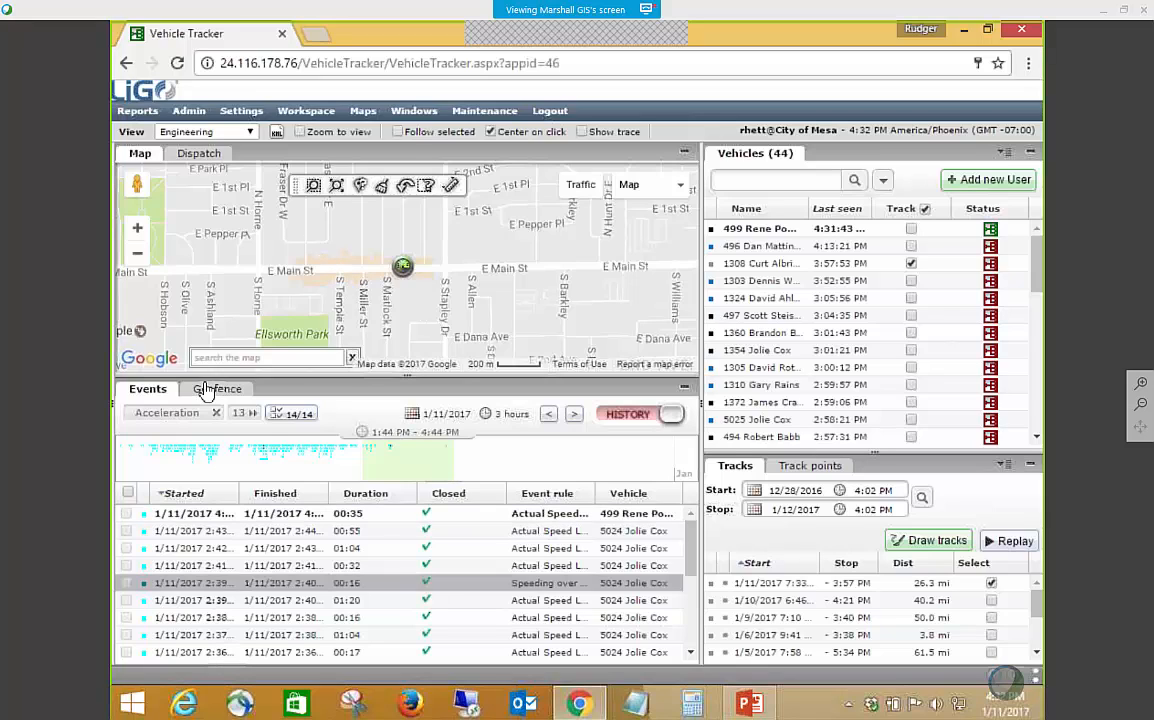
# Open the Actual Speed Limit Rule from the list of event rules.
pyautogui.moveTo(190, 120)
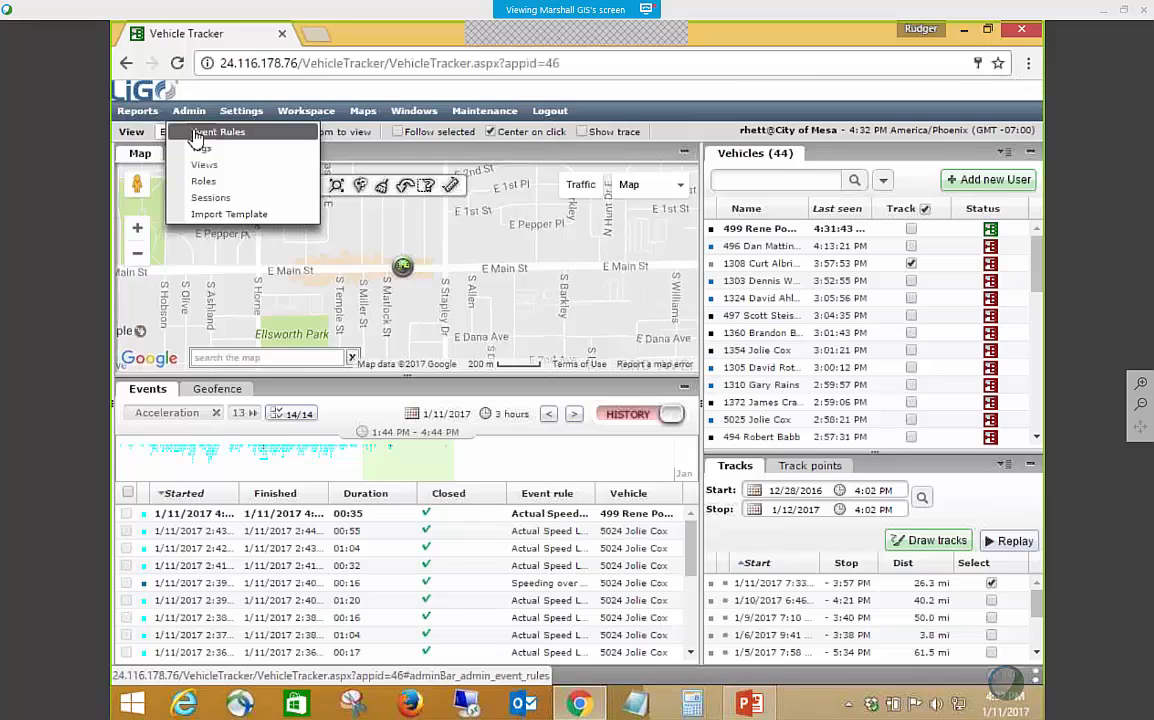
pyautogui.click(199, 136)
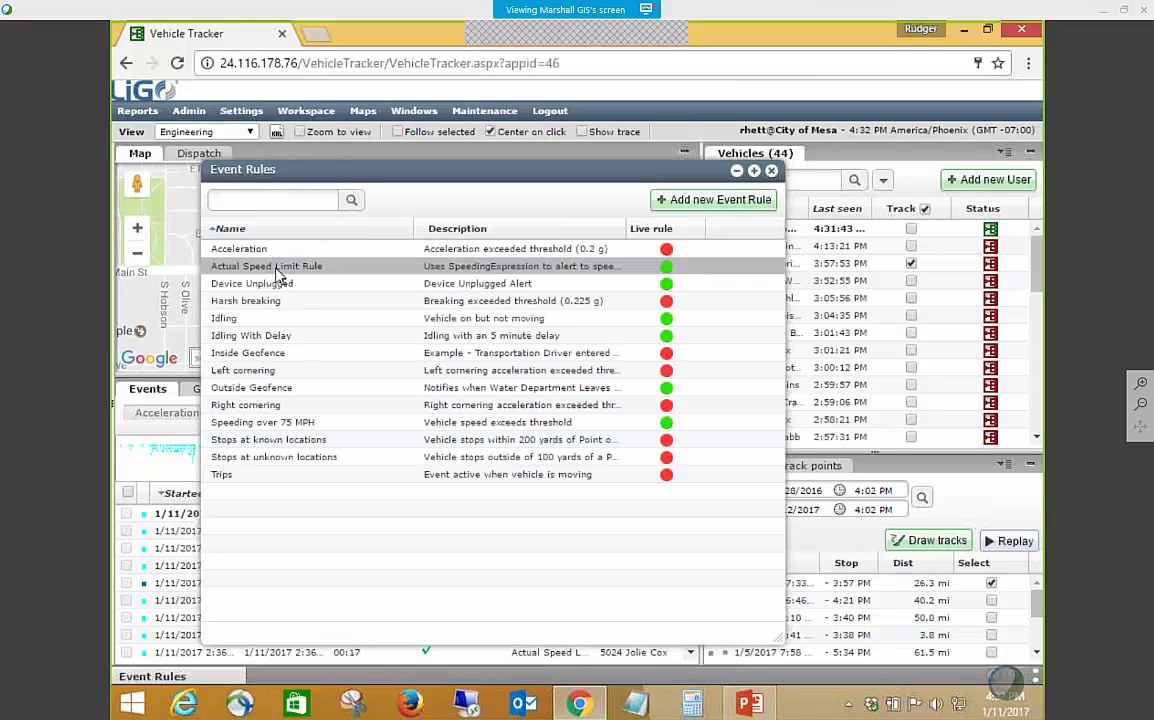
pyautogui.doubleClick(275, 268)
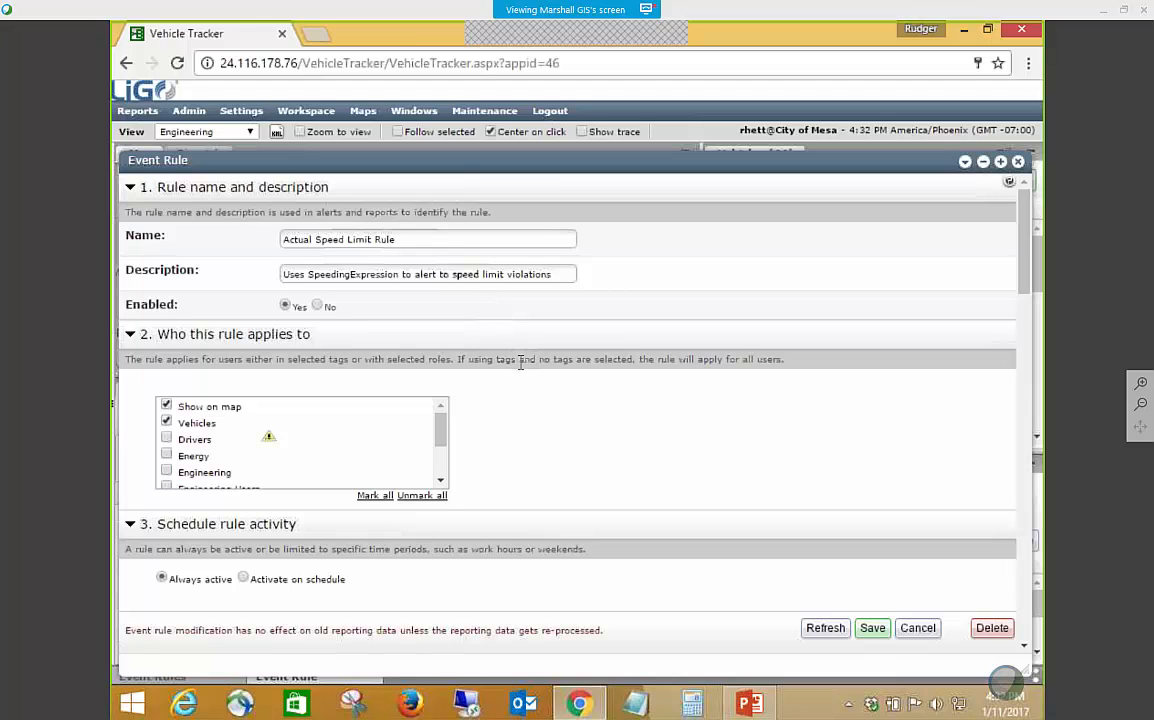
# Review the rule's description and applicable tags, preview the Activate on schedule settings, and return the rule to Always active.
pyautogui.scroll(-1, 352, 410)
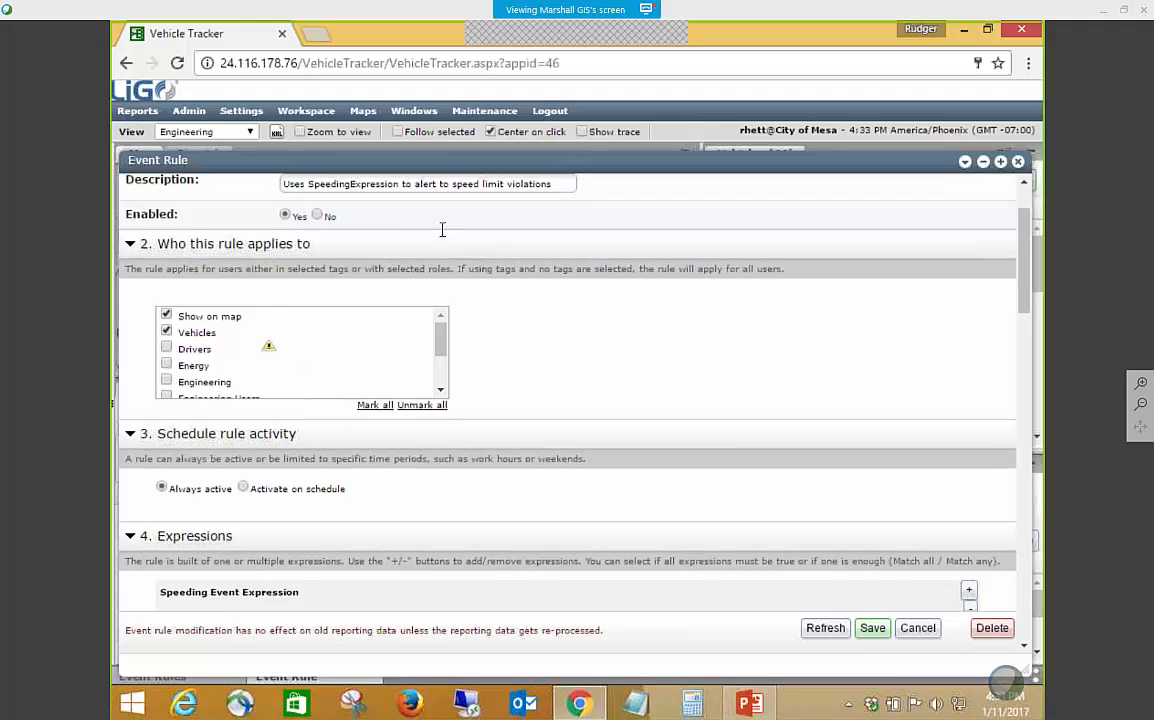
pyautogui.scroll(2, 420, 225)
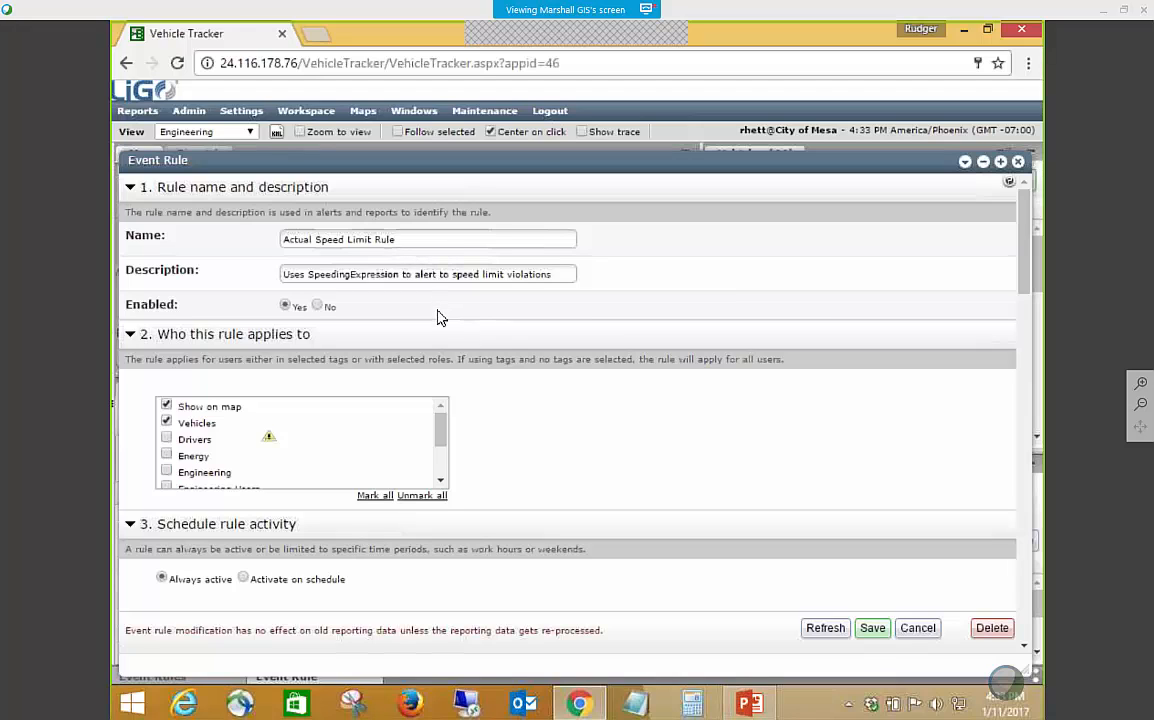
pyautogui.scroll(-1, 520, 390)
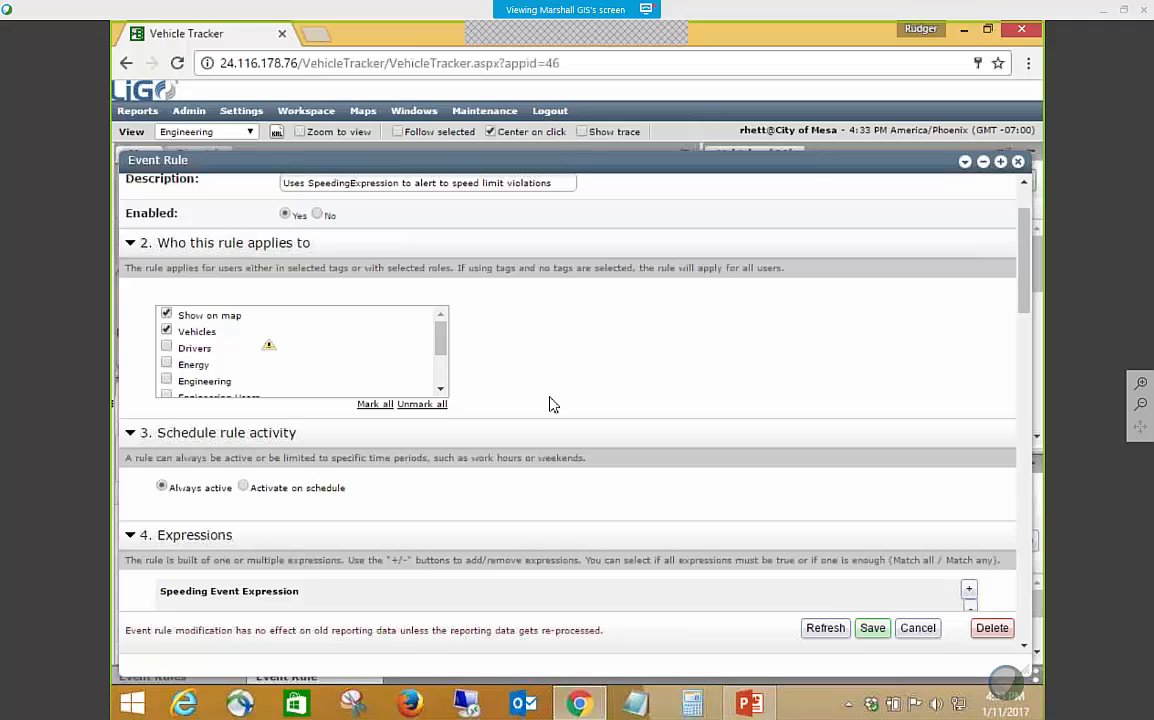
pyautogui.scroll(-2, 549, 404)
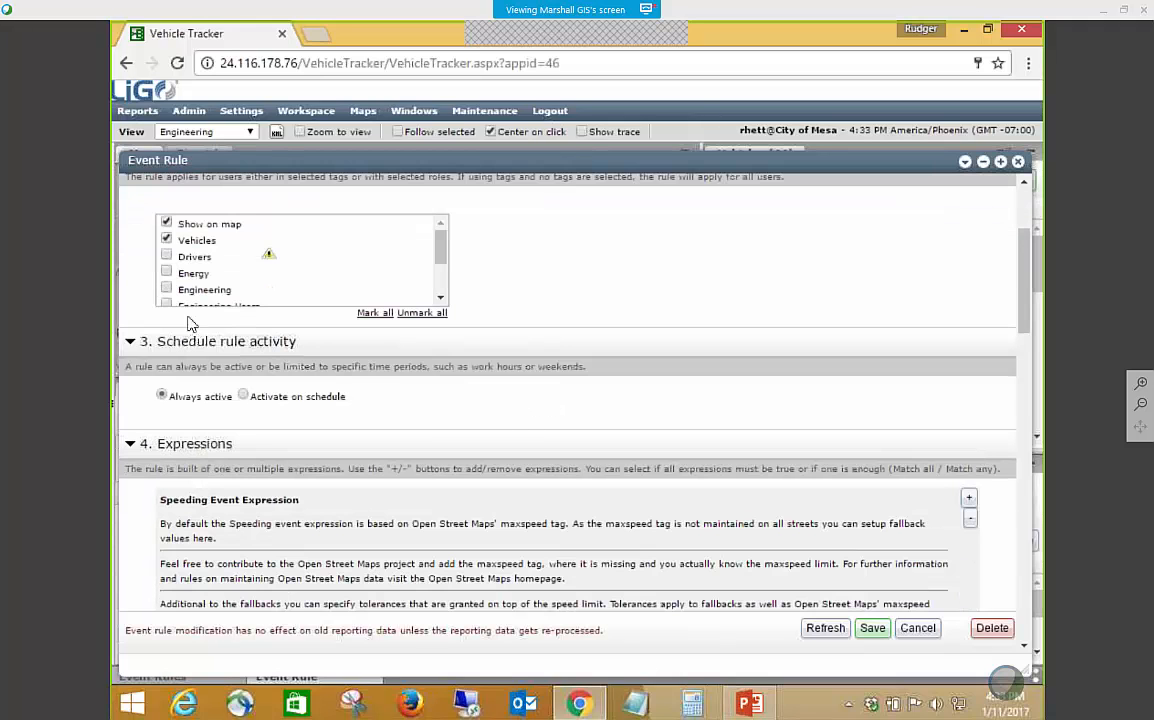
pyautogui.click(243, 396)
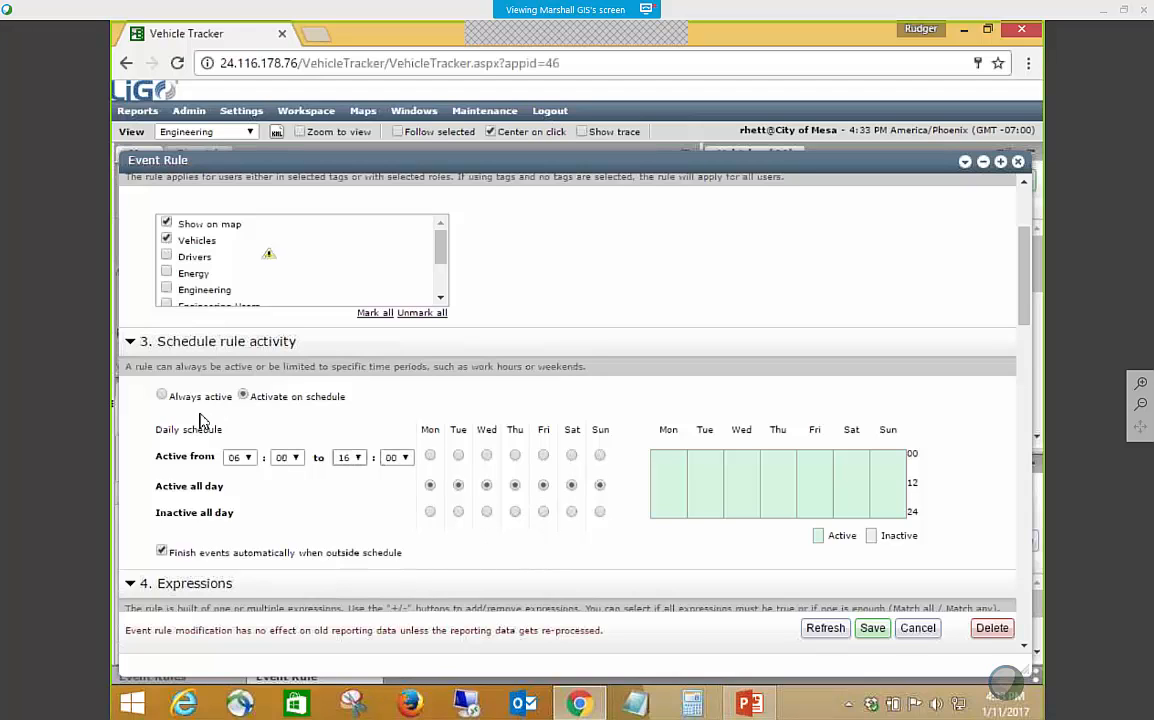
pyautogui.click(163, 397)
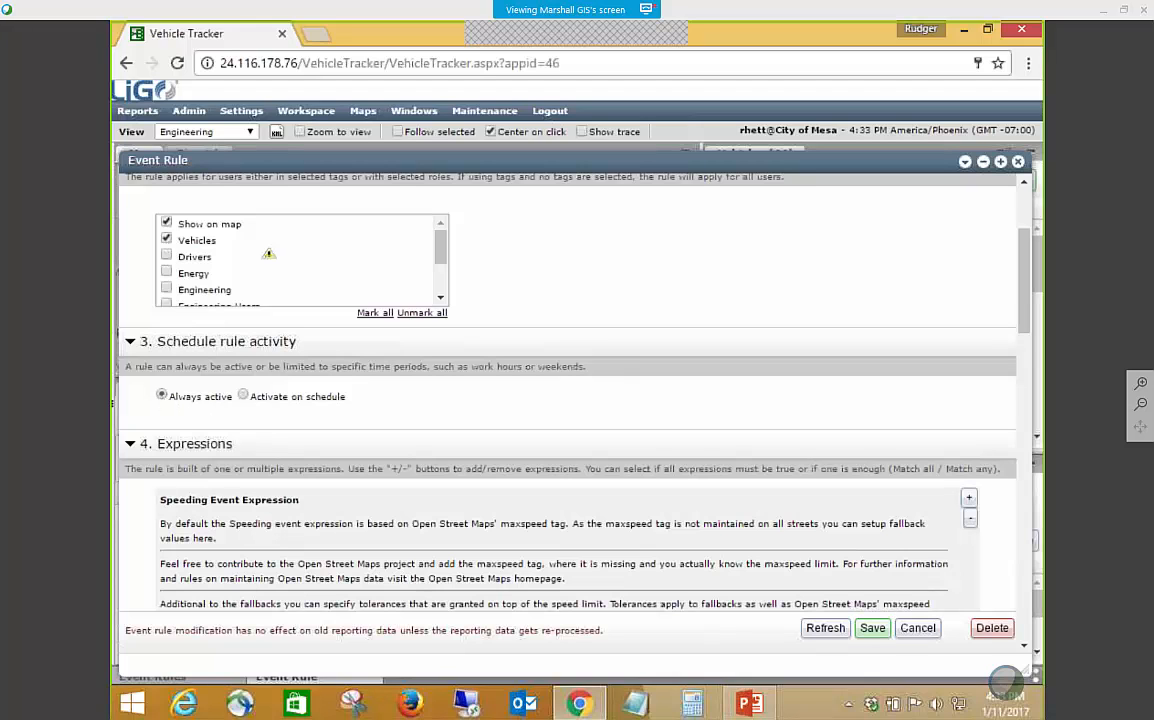
# Examine the speeding expression's fallback speed limits and tolerances for every road type, from Living street to Unclassified.
pyautogui.scroll(-2, 352, 466)
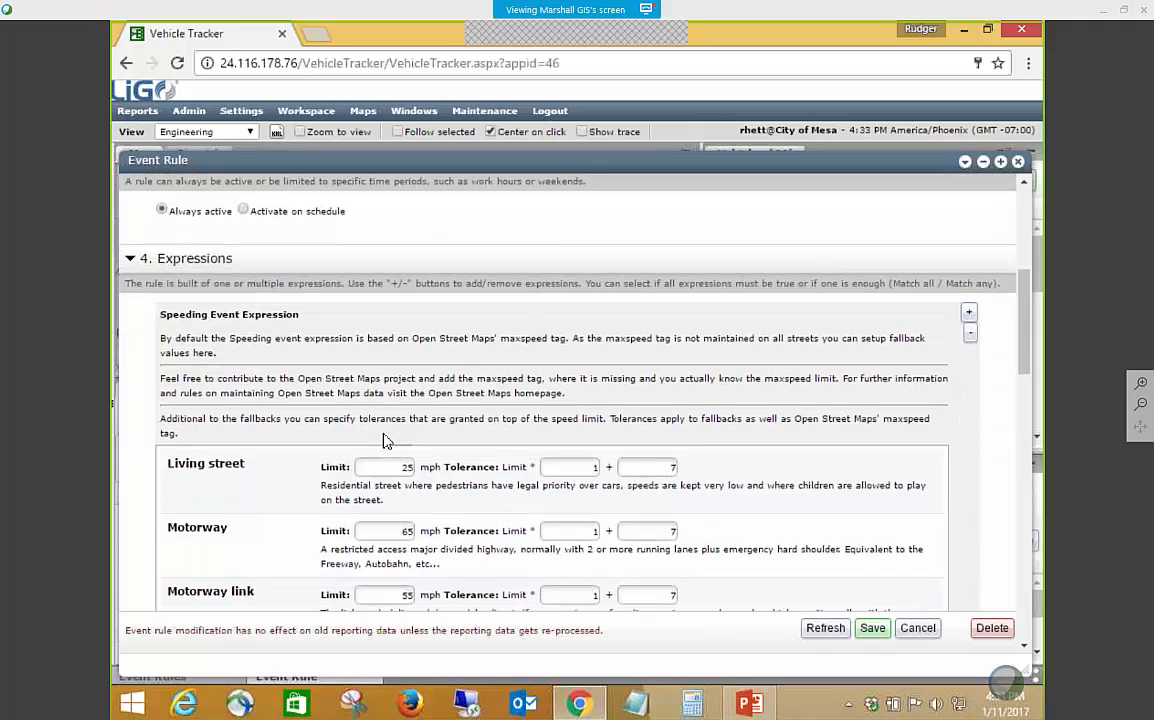
pyautogui.scroll(-1, 386, 440)
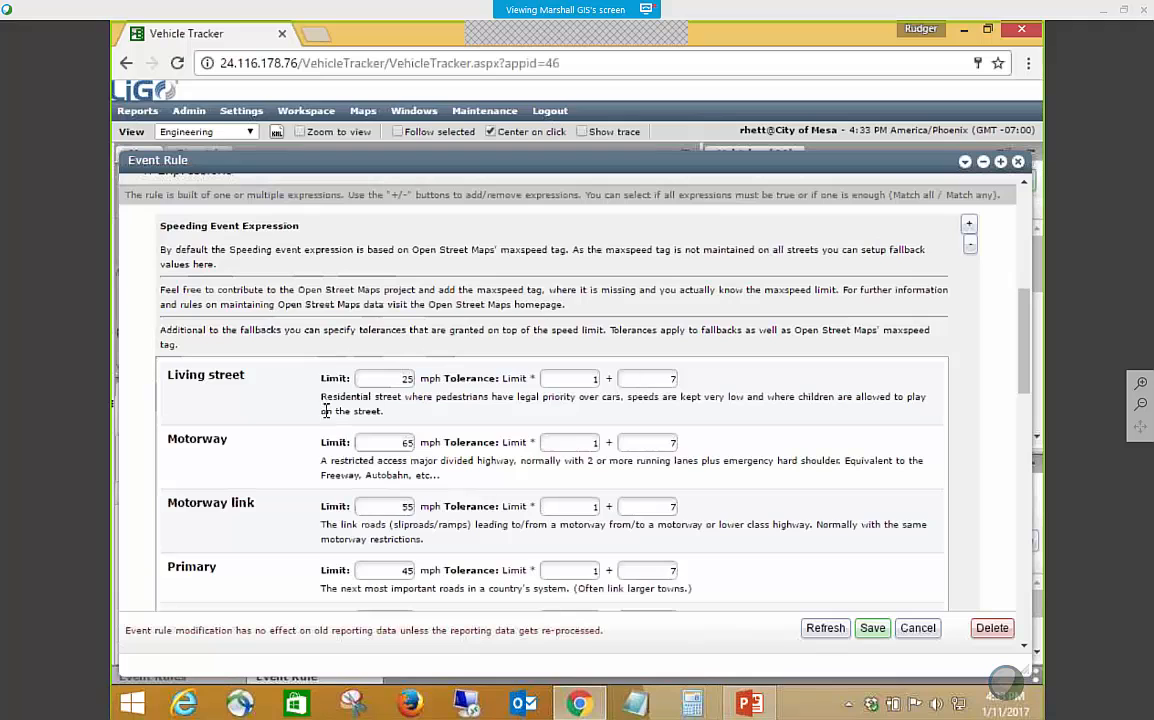
pyautogui.scroll(-4, 330, 420)
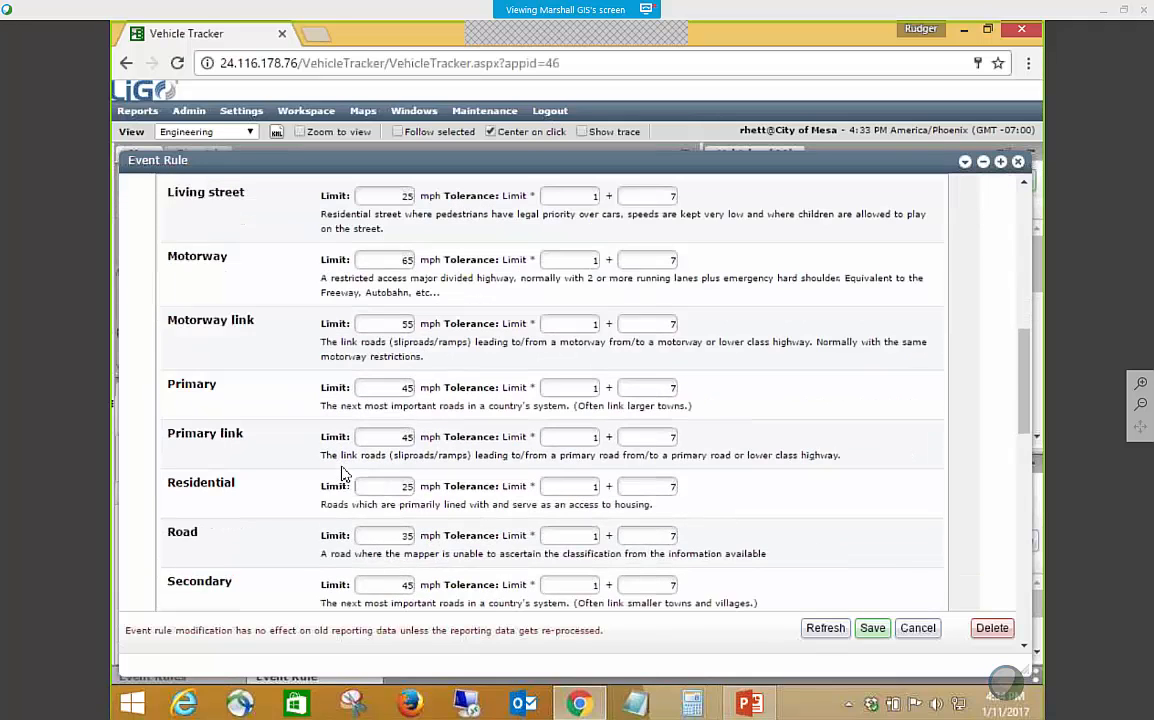
pyautogui.scroll(-4, 348, 484)
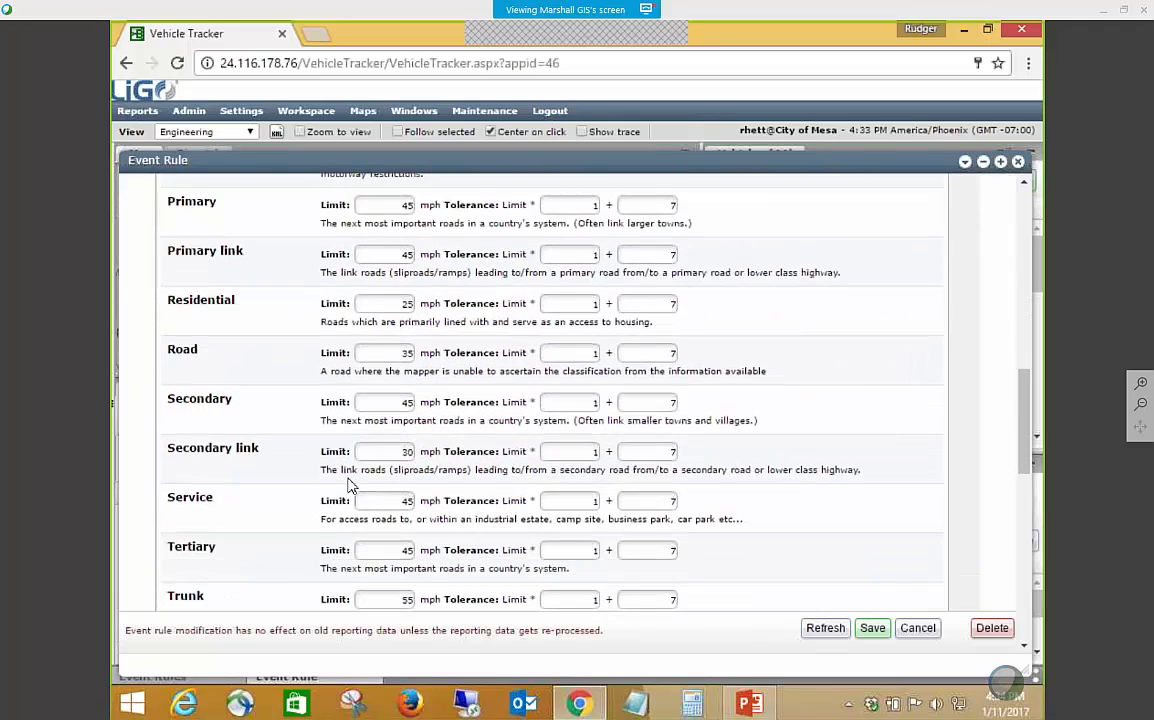
pyautogui.scroll(-4, 348, 484)
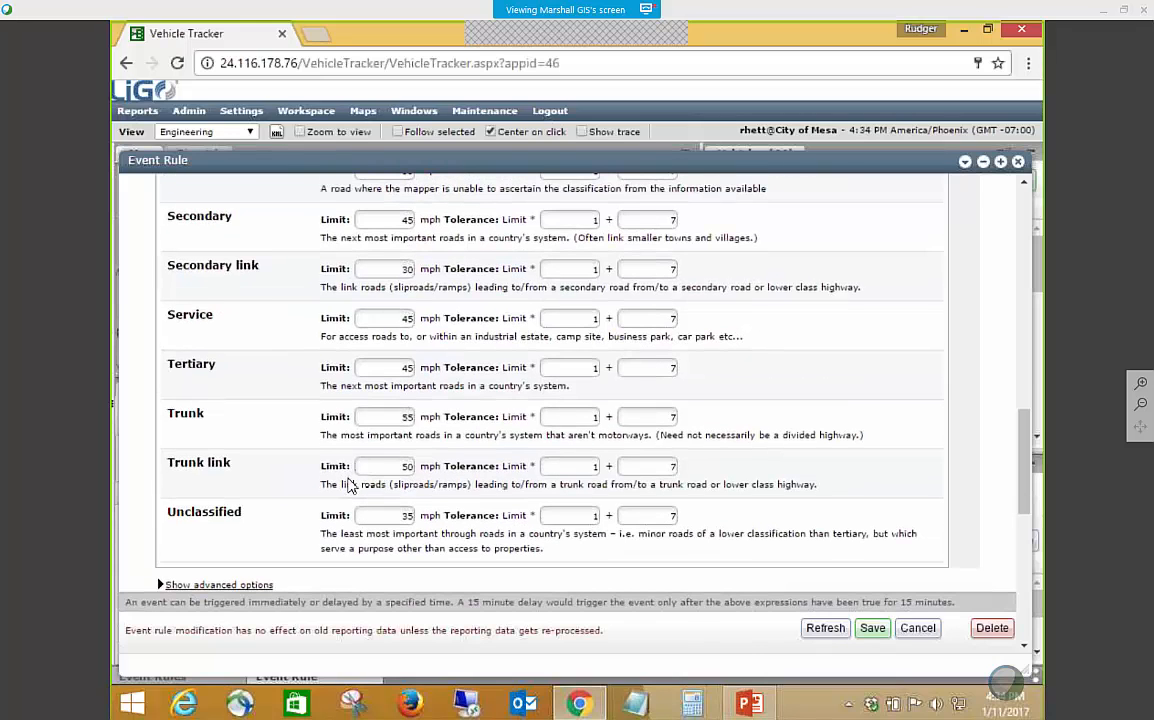
pyautogui.scroll(10, 348, 484)
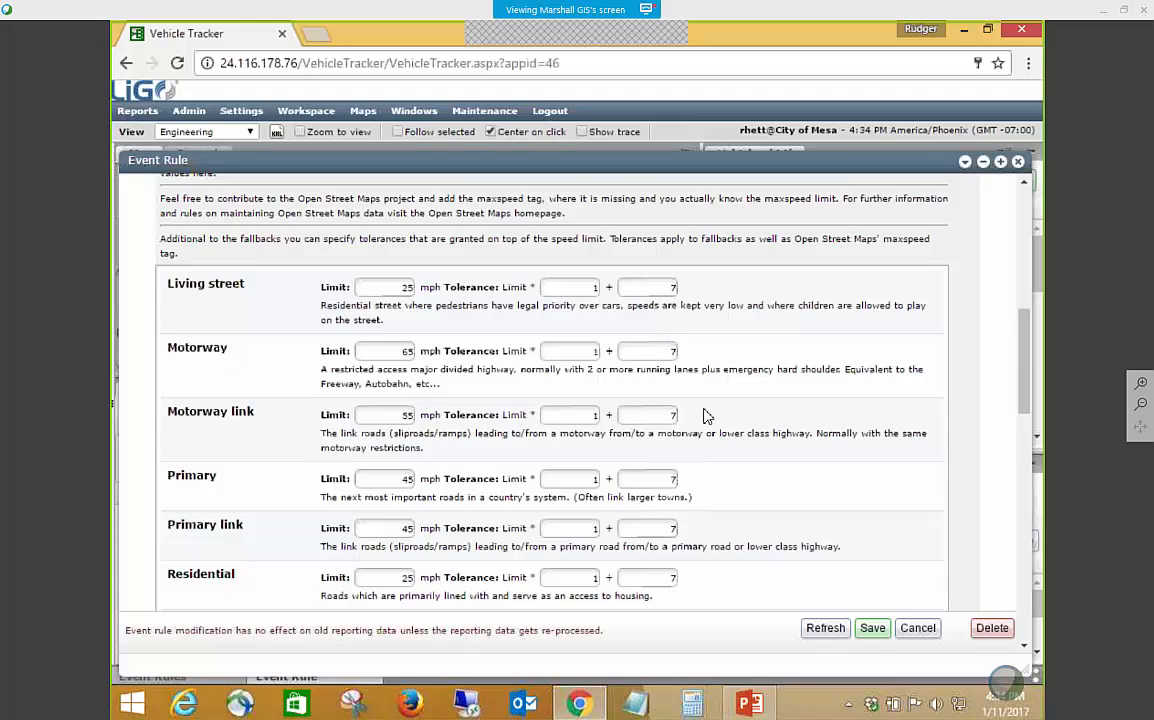
pyautogui.scroll(-1, 704, 413)
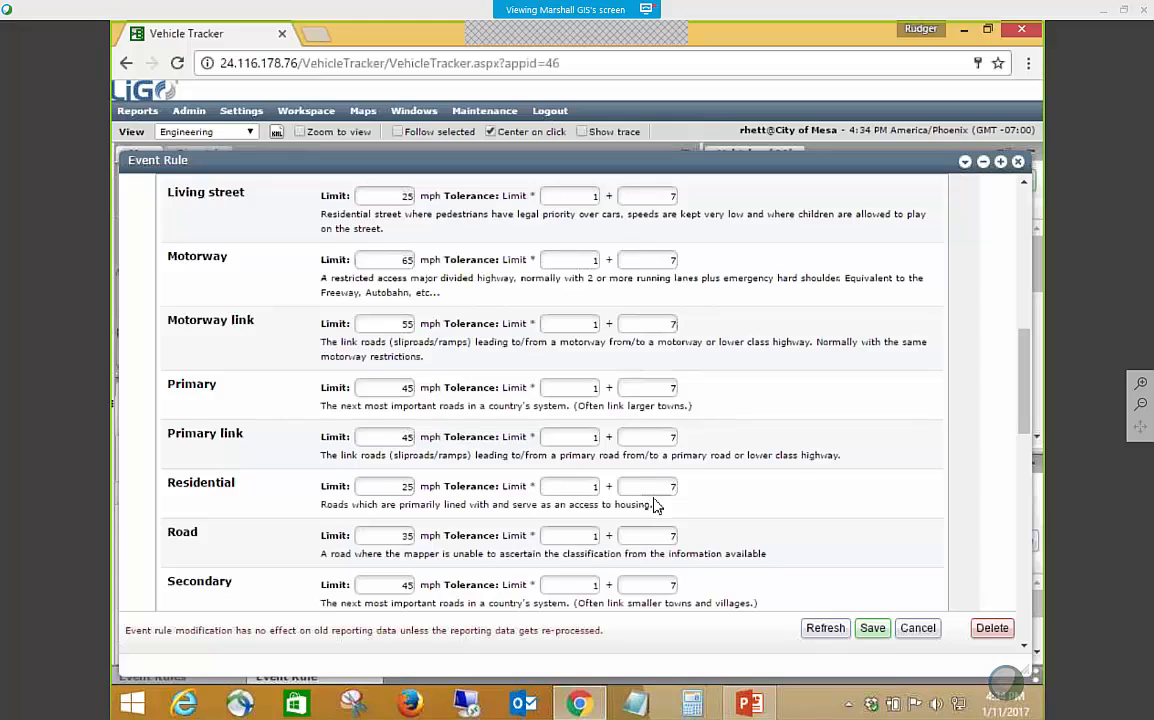
pyautogui.scroll(-1, 656, 506)
pyautogui.scroll(-5, 655, 506)
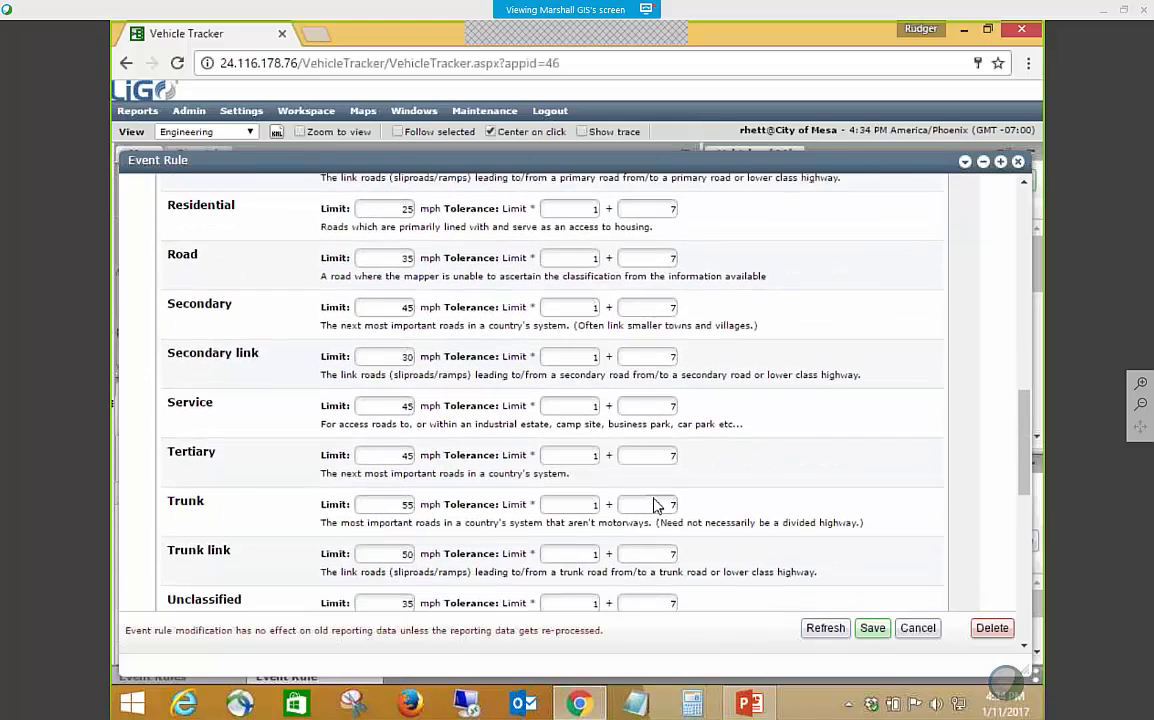
pyautogui.scroll(-2, 655, 506)
pyautogui.scroll(-1, 655, 506)
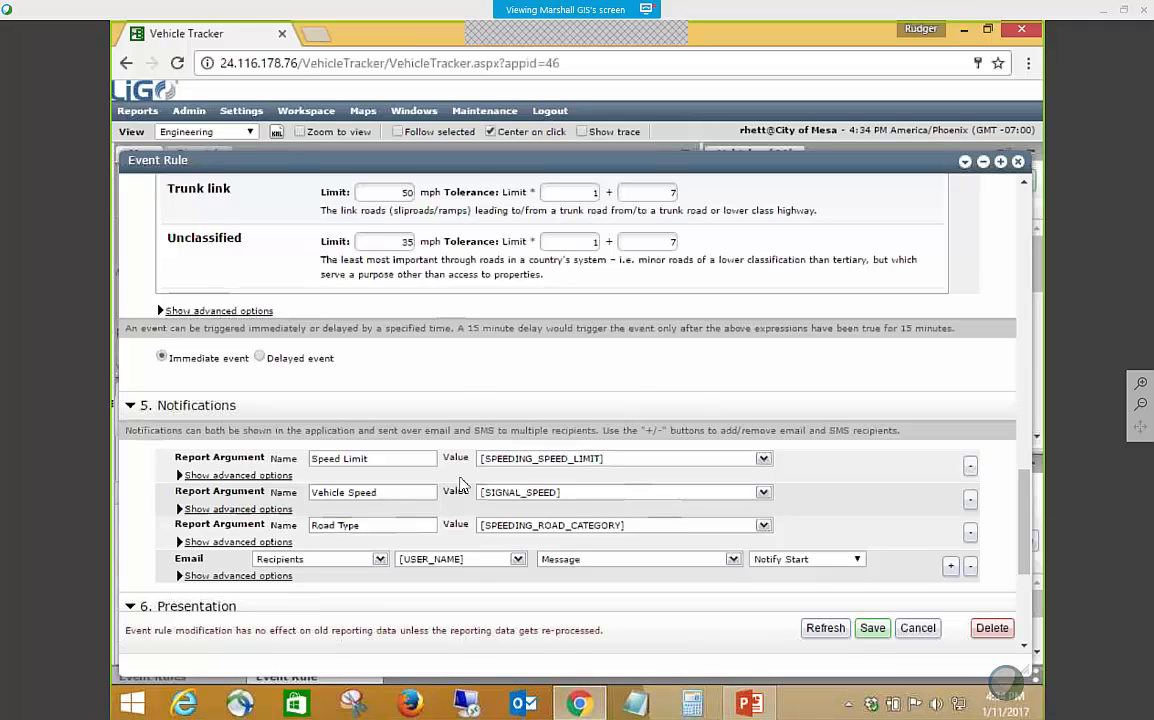
# Review the email notification recipients without changing them, and look over the rule's presentation settings.
pyautogui.scroll(-1, 402, 425)
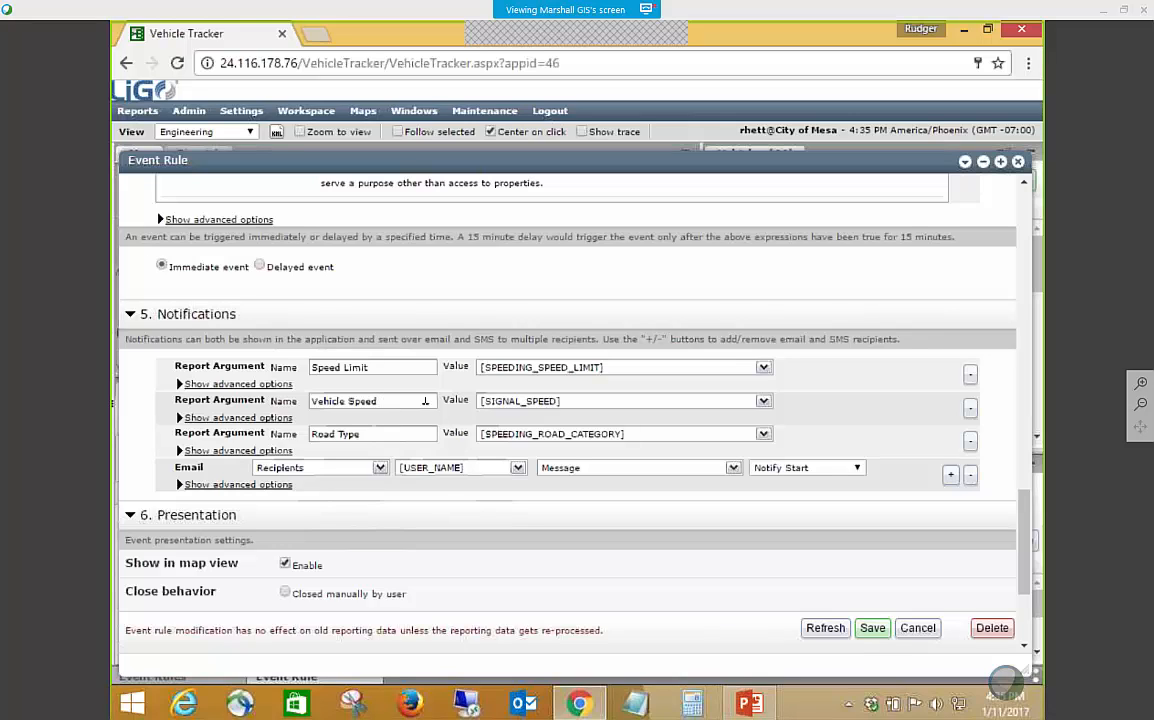
pyautogui.click(380, 467)
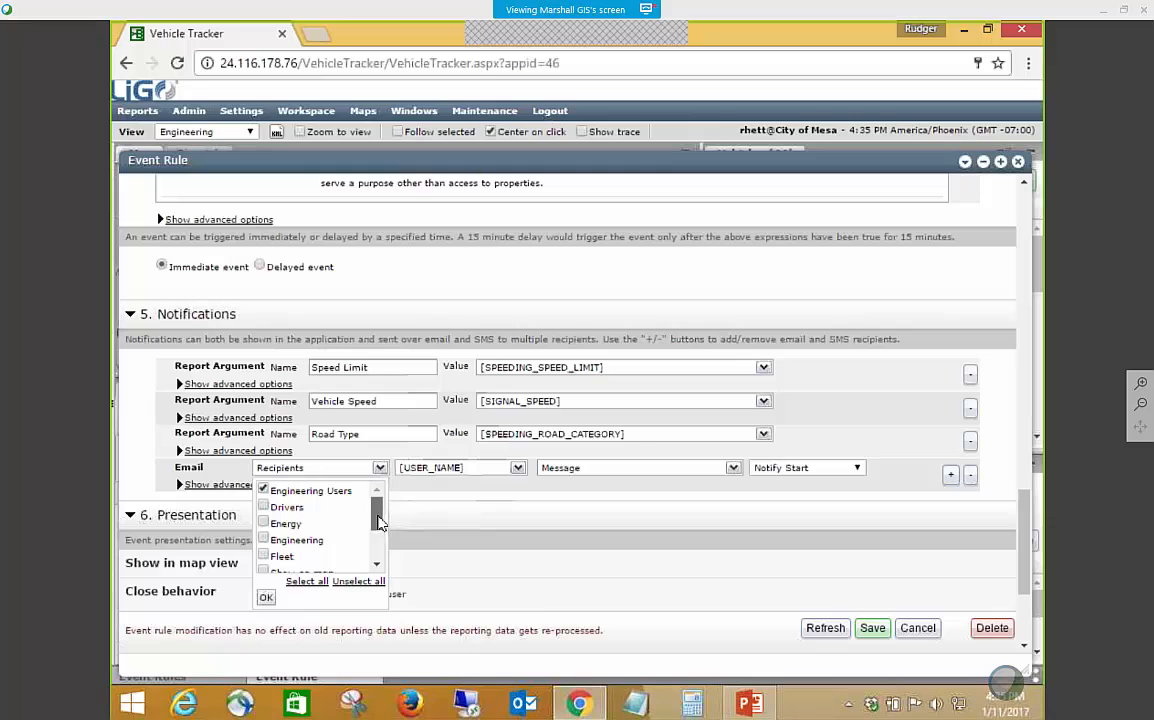
pyautogui.moveTo(378, 520)
pyautogui.mouseDown()
pyautogui.moveTo(377, 547)
pyautogui.moveTo(376, 506)
pyautogui.mouseUp()
pyautogui.click(266, 597)
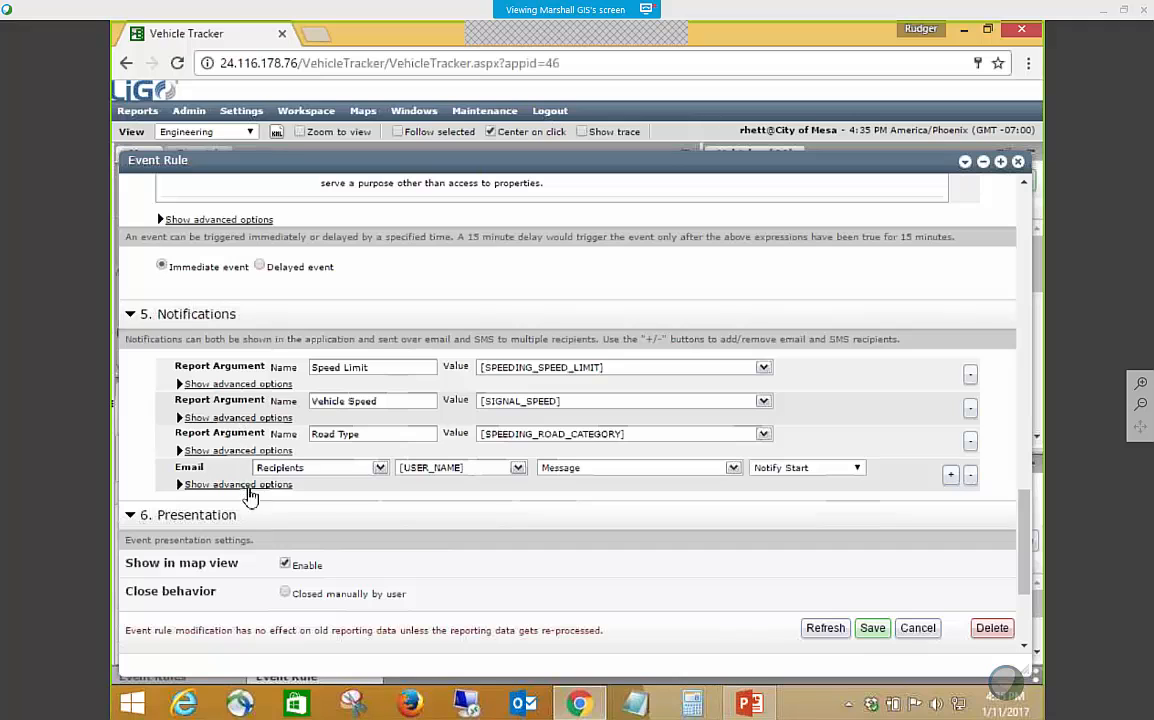
pyautogui.scroll(-1, 335, 528)
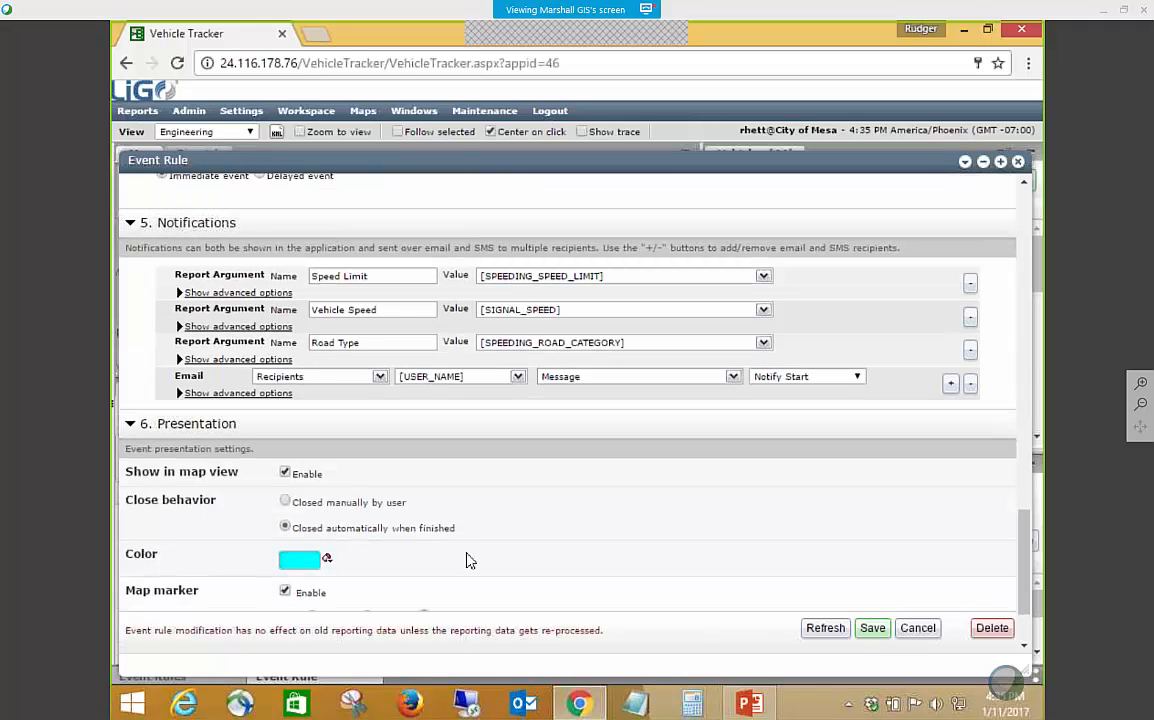
# Review the rule's map marker options and browse the icon choices for its custom marker without changing the icon.
pyautogui.scroll(-1, 482, 562)
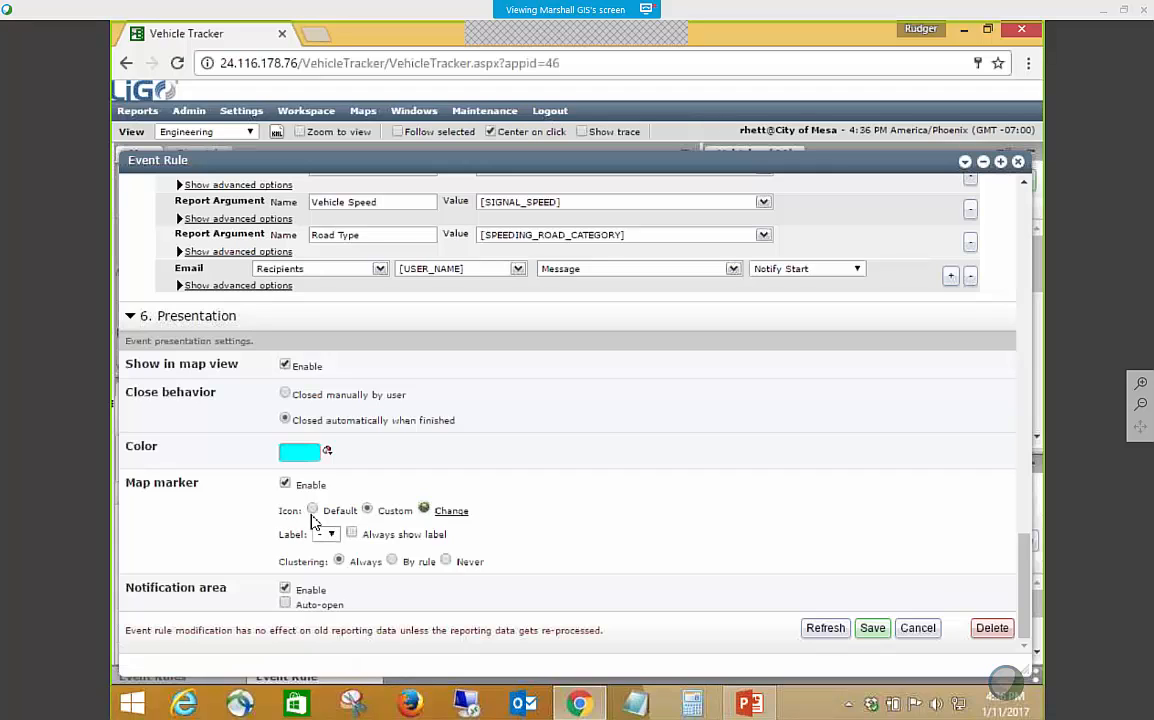
pyautogui.click(451, 511)
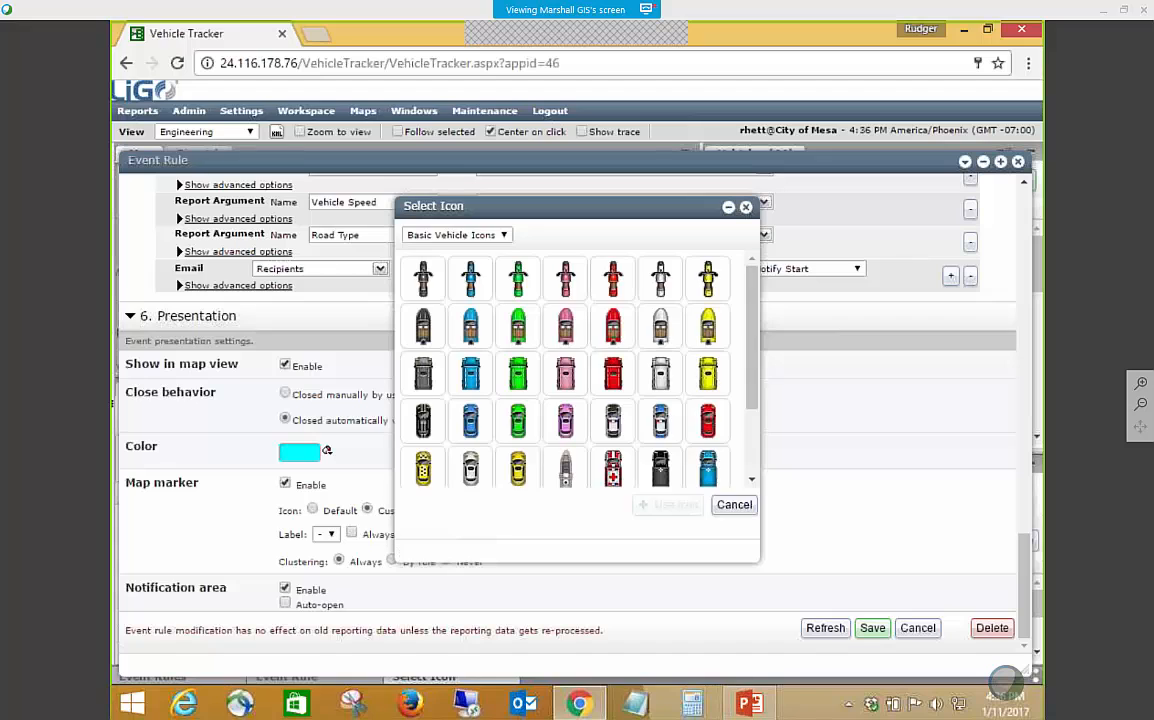
pyautogui.click(468, 236)
pyautogui.click(475, 251)
pyautogui.click(734, 504)
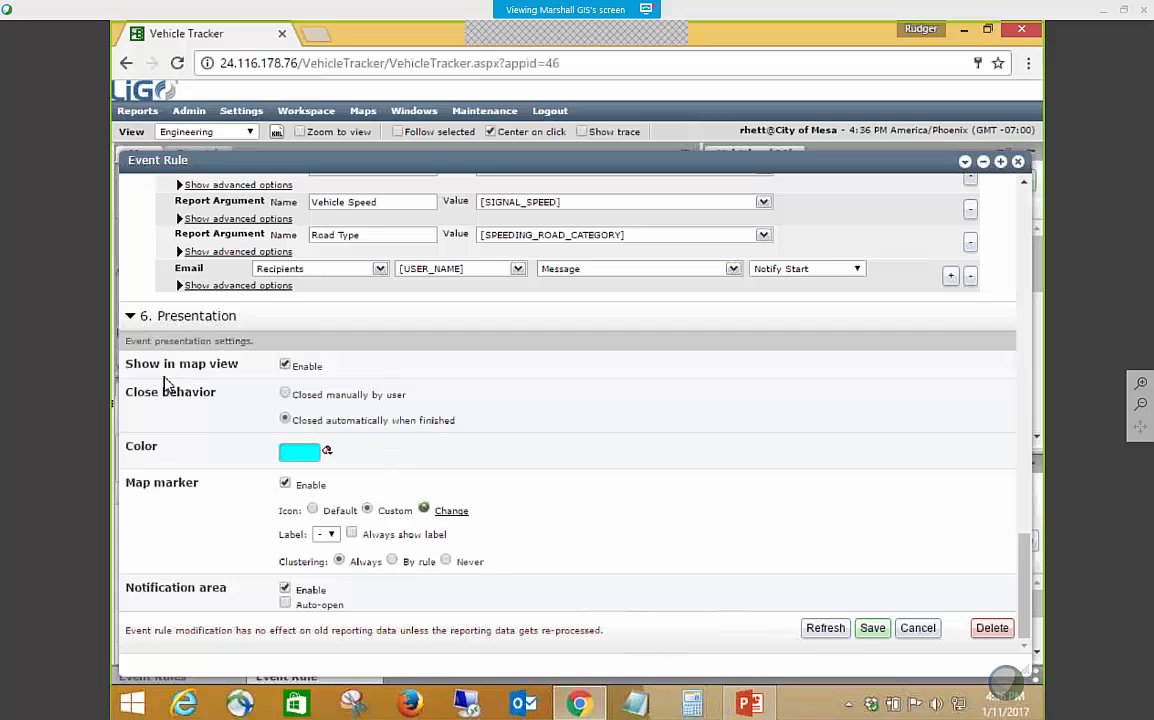
# Look back over the Actual Speed Limit Rule's settings up to its name and description, and close it without saving.
pyautogui.scroll(1, 504, 460)
pyautogui.scroll(15, 504, 460)
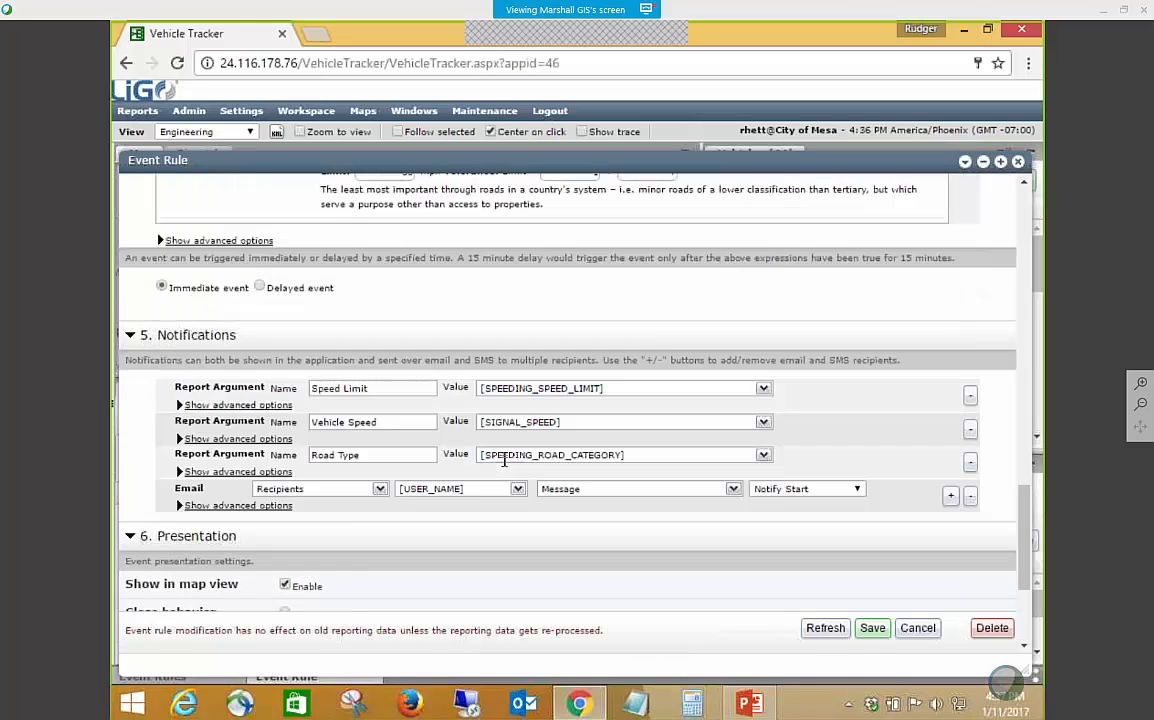
pyautogui.scroll(3, 504, 467)
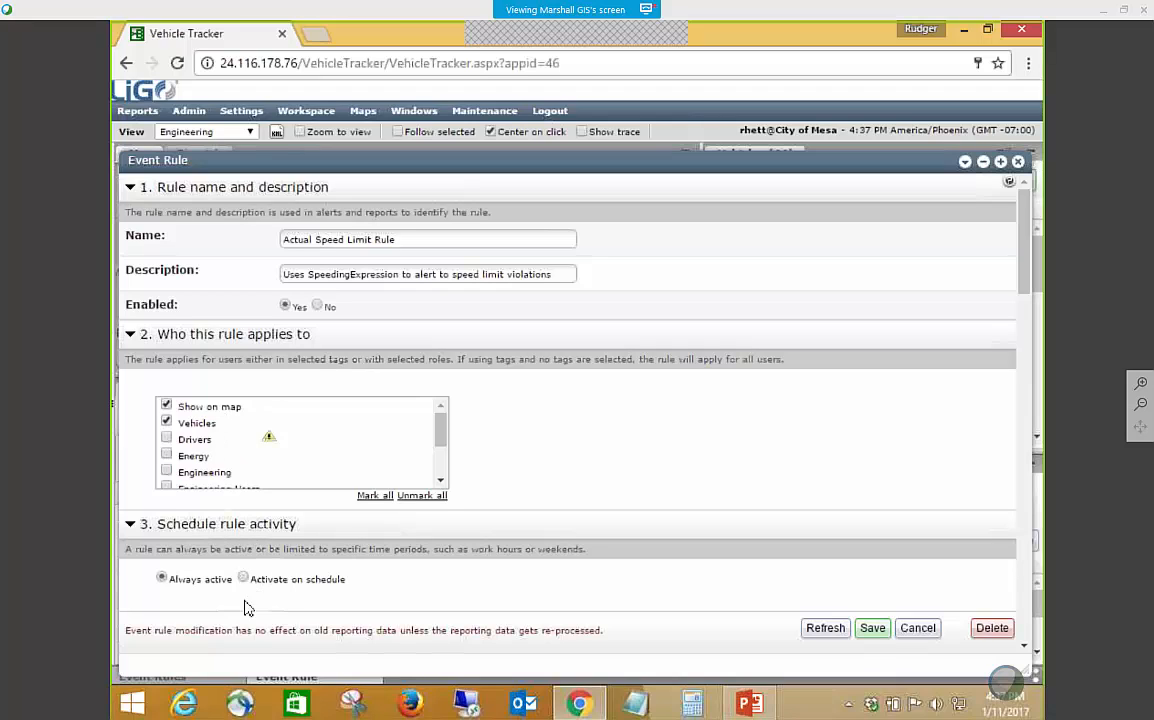
pyautogui.click(918, 629)
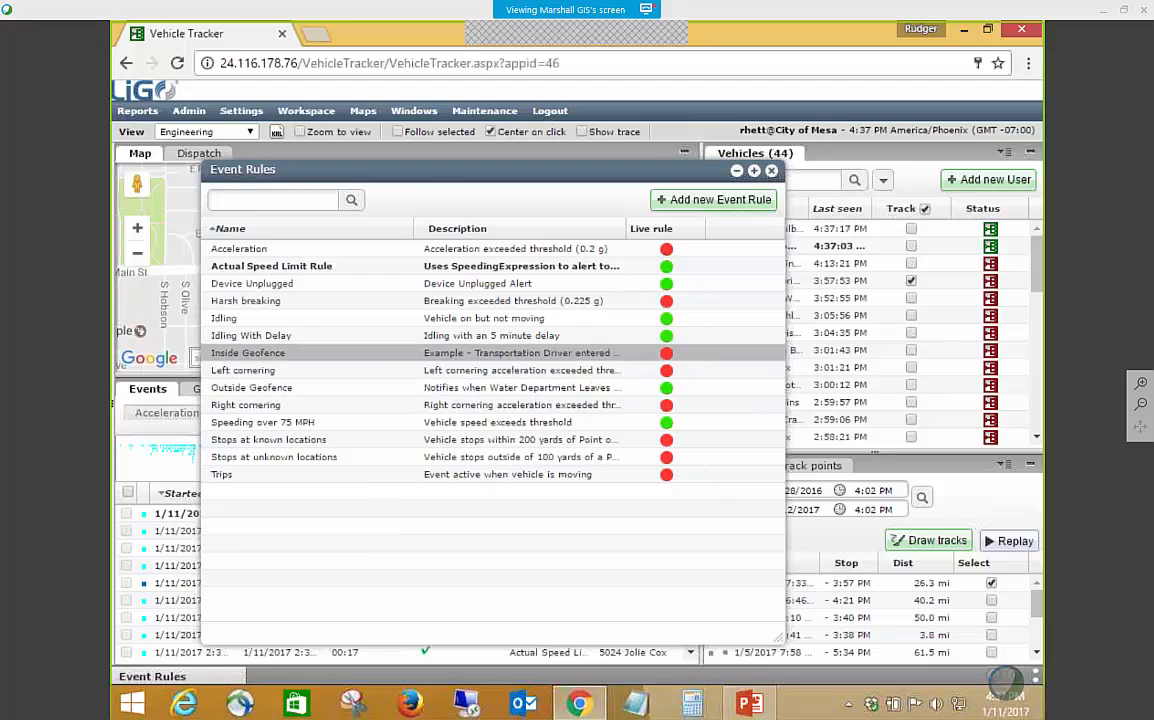
# Open the Speeding over 75 MPH rule, review its expressions, notifications and presentation settings, and close it without saving.
pyautogui.doubleClick(291, 423)
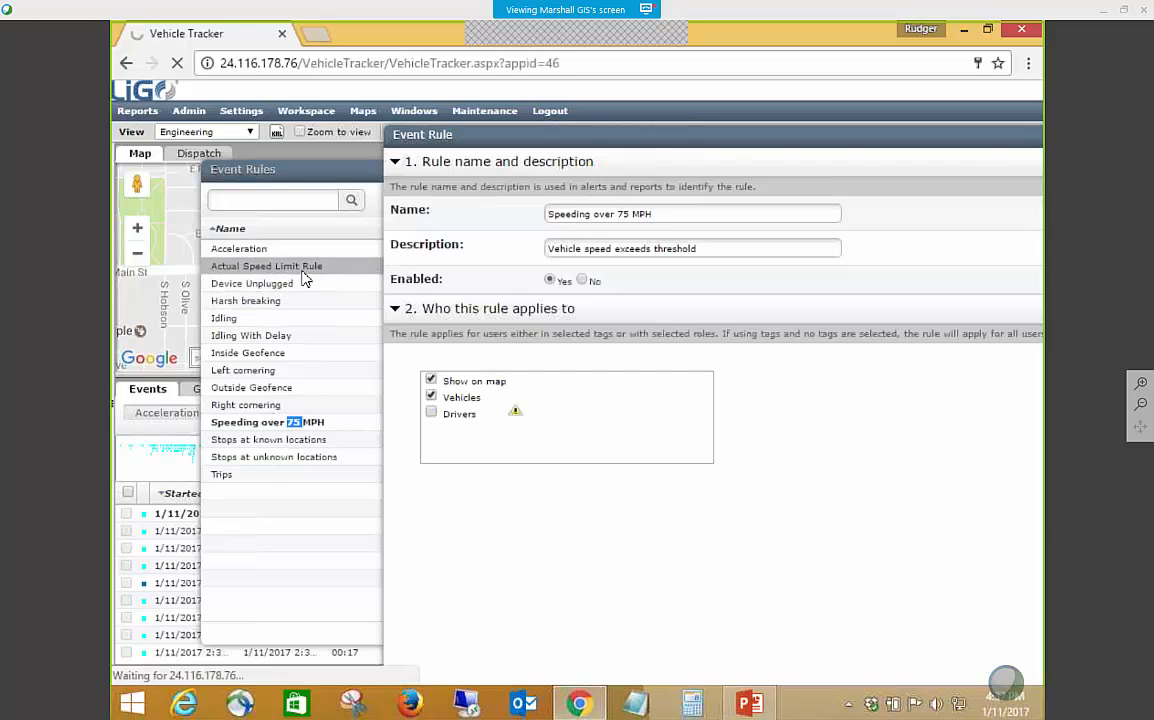
pyautogui.scroll(-5, 500, 446)
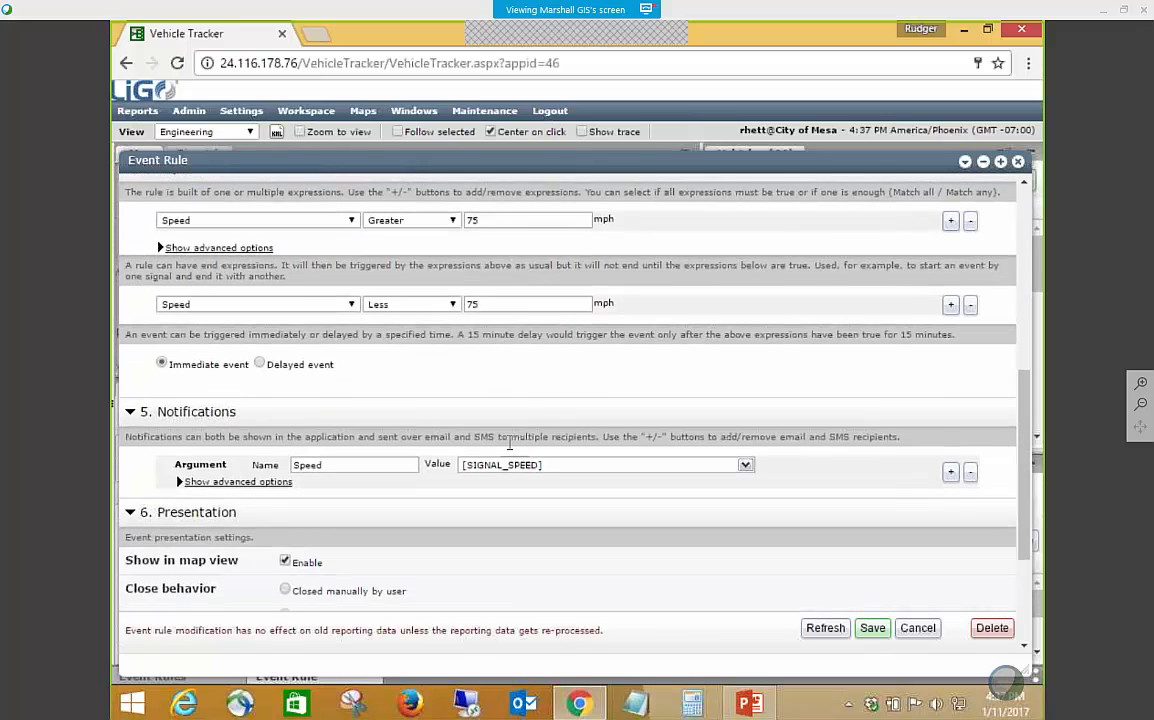
pyautogui.scroll(-1, 508, 450)
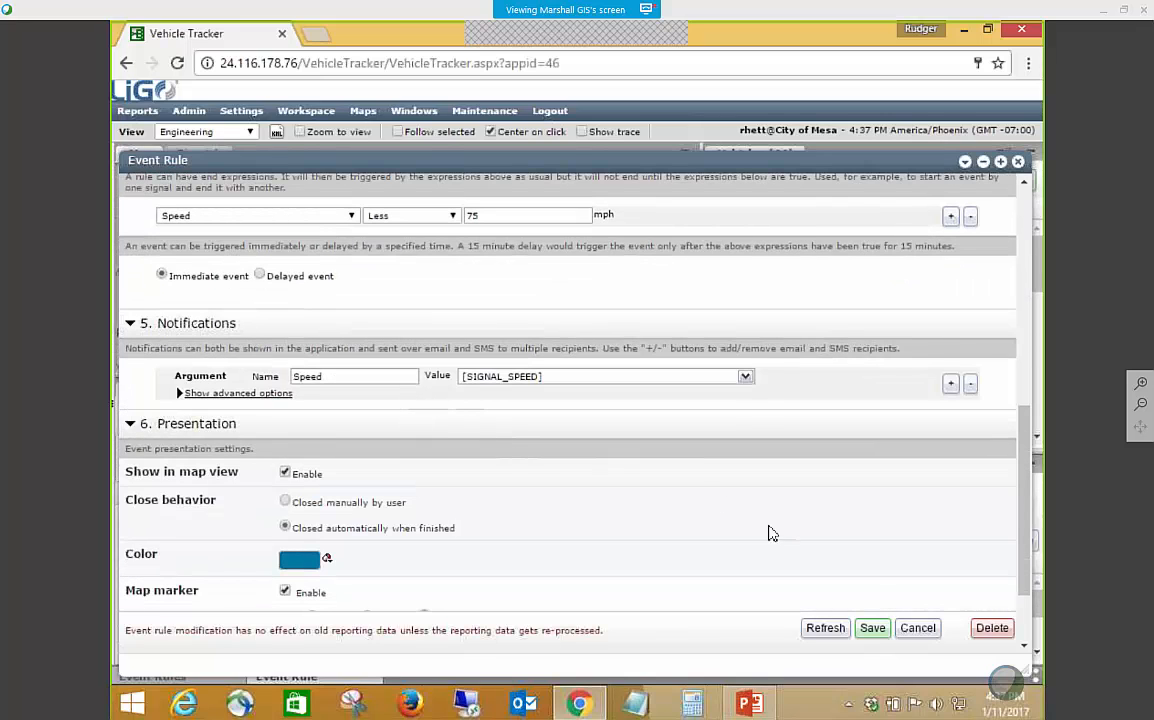
pyautogui.click(924, 631)
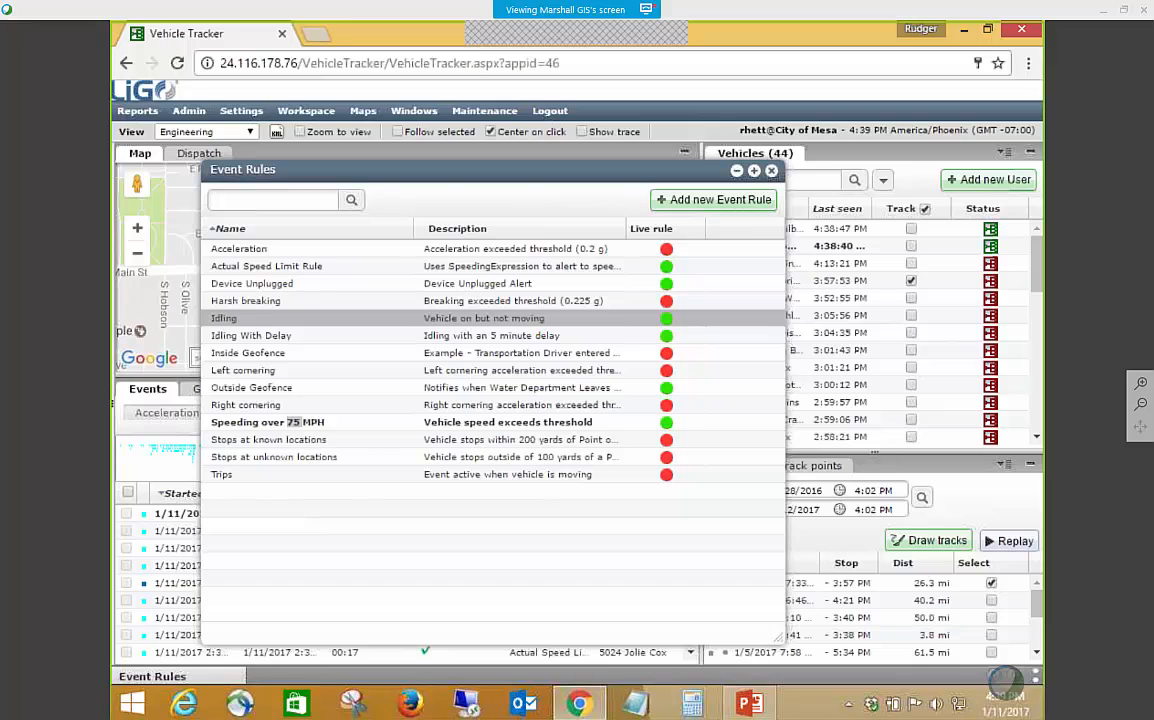
# Start a new event rule named "test" and continue to choosing who it applies to.
pyautogui.click(695, 200)
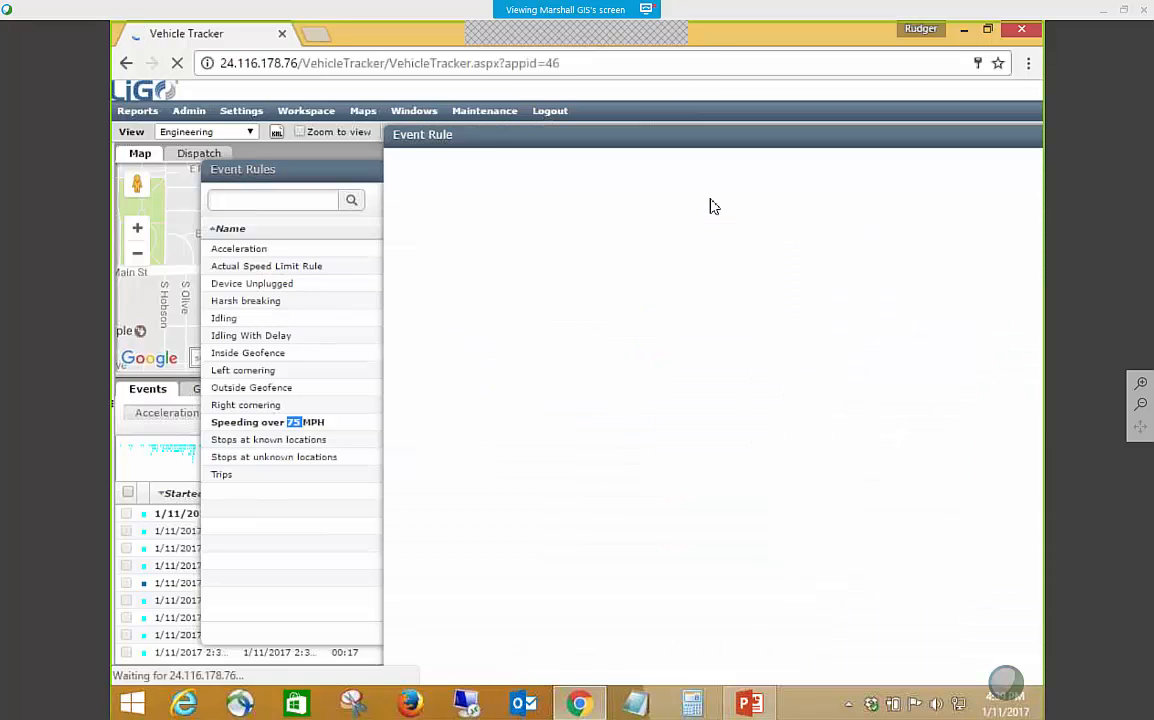
pyautogui.click(508, 231)
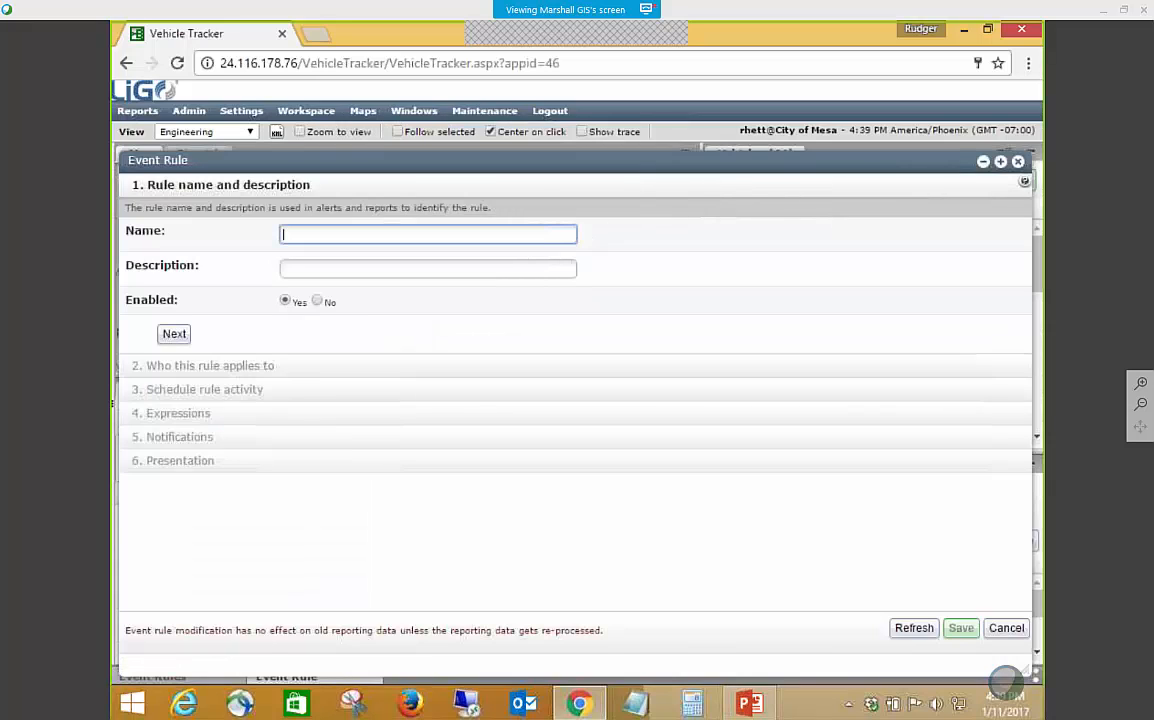
pyautogui.write('test')
pyautogui.click(174, 334)
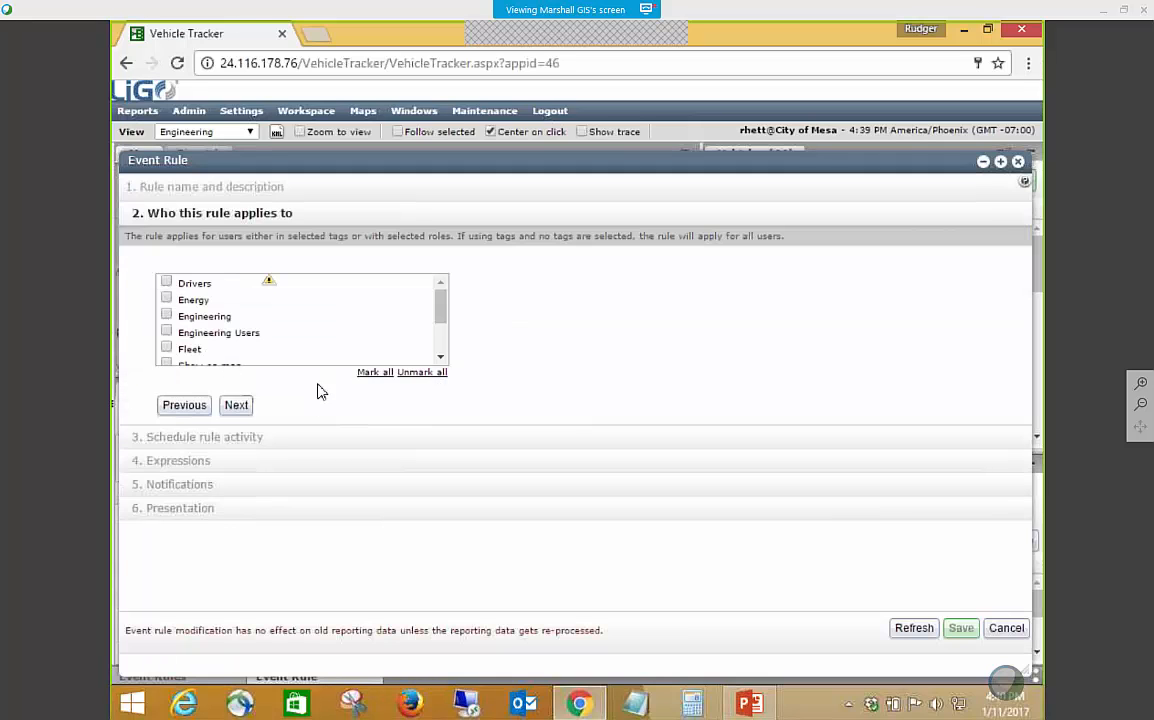
# Apply the new rule to the Engineering tag and keep its schedule as Always active.
pyautogui.click(166, 314)
pyautogui.click(237, 408)
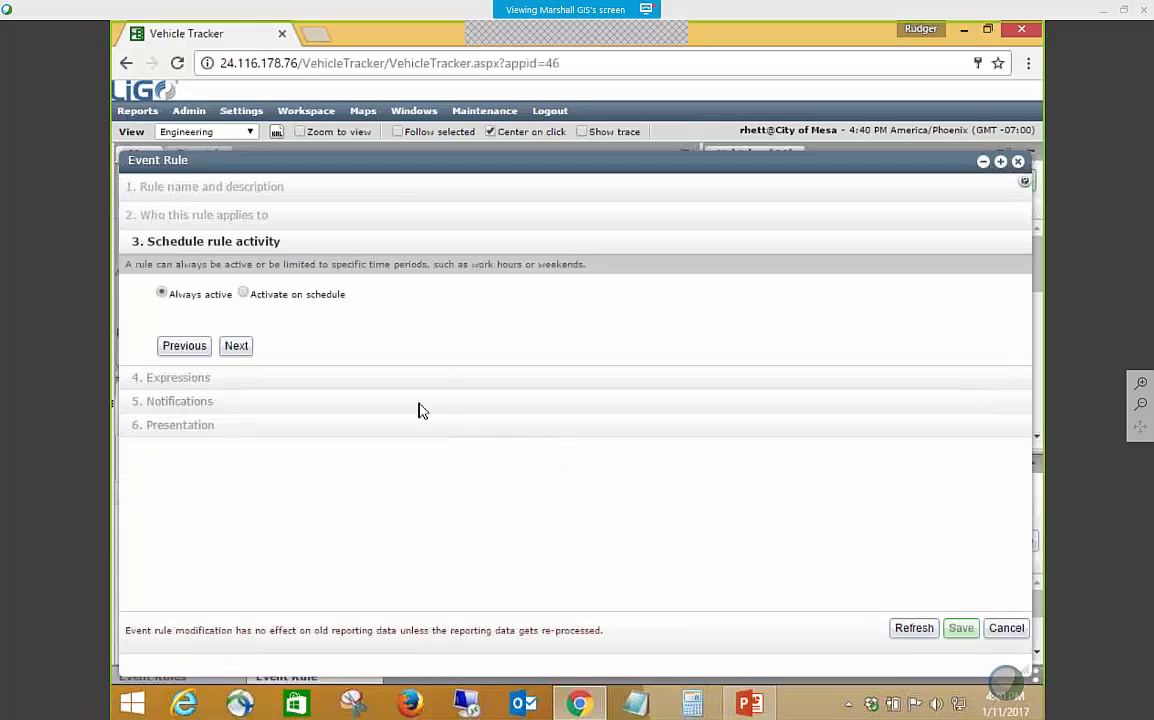
pyautogui.click(240, 346)
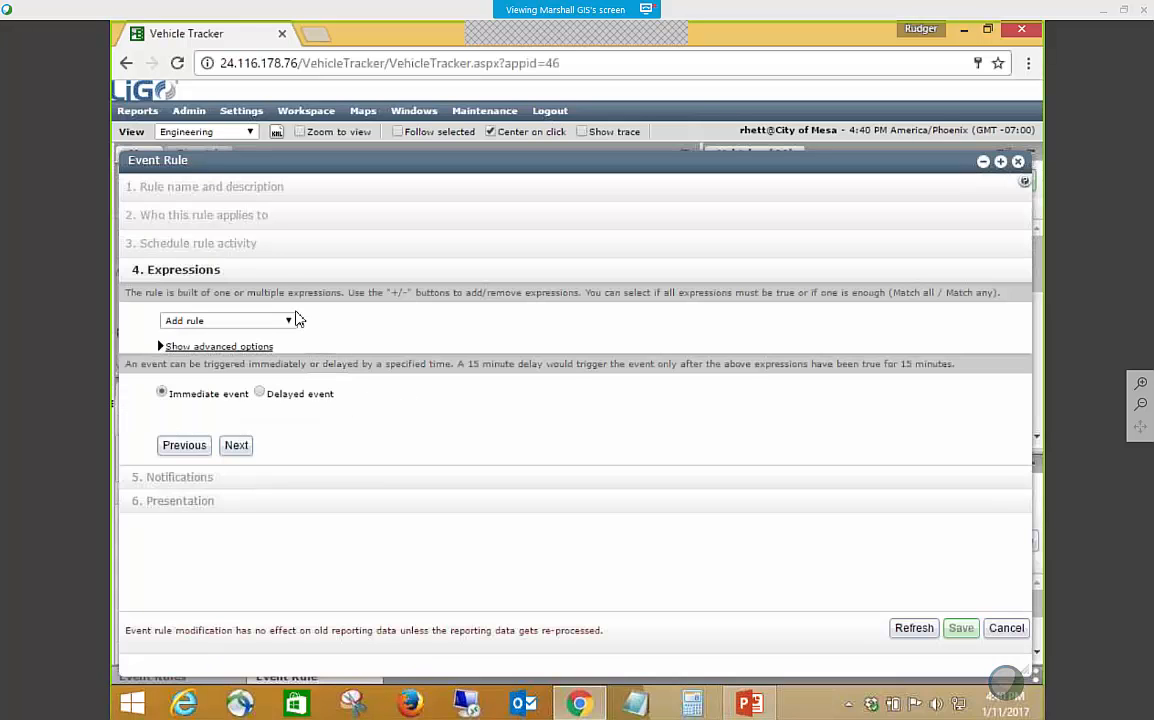
# Try an Analog Expression for the new rule, browse its selectable signals, and remove the expression.
pyautogui.click(290, 320)
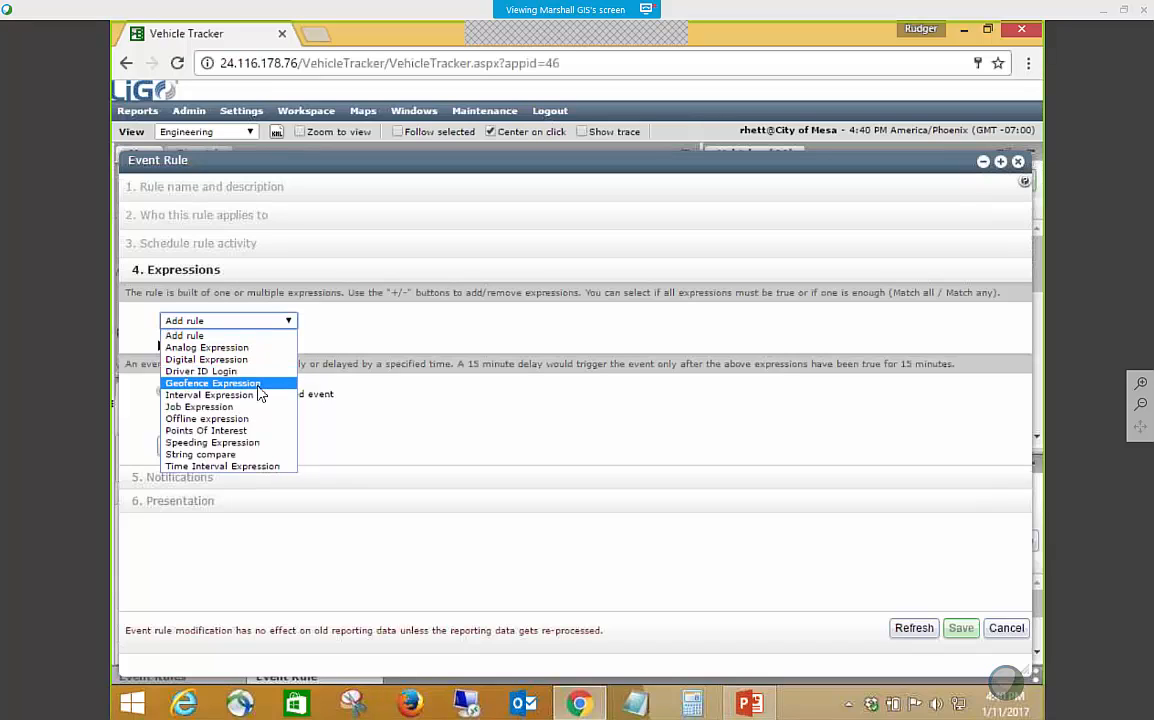
pyautogui.click(210, 348)
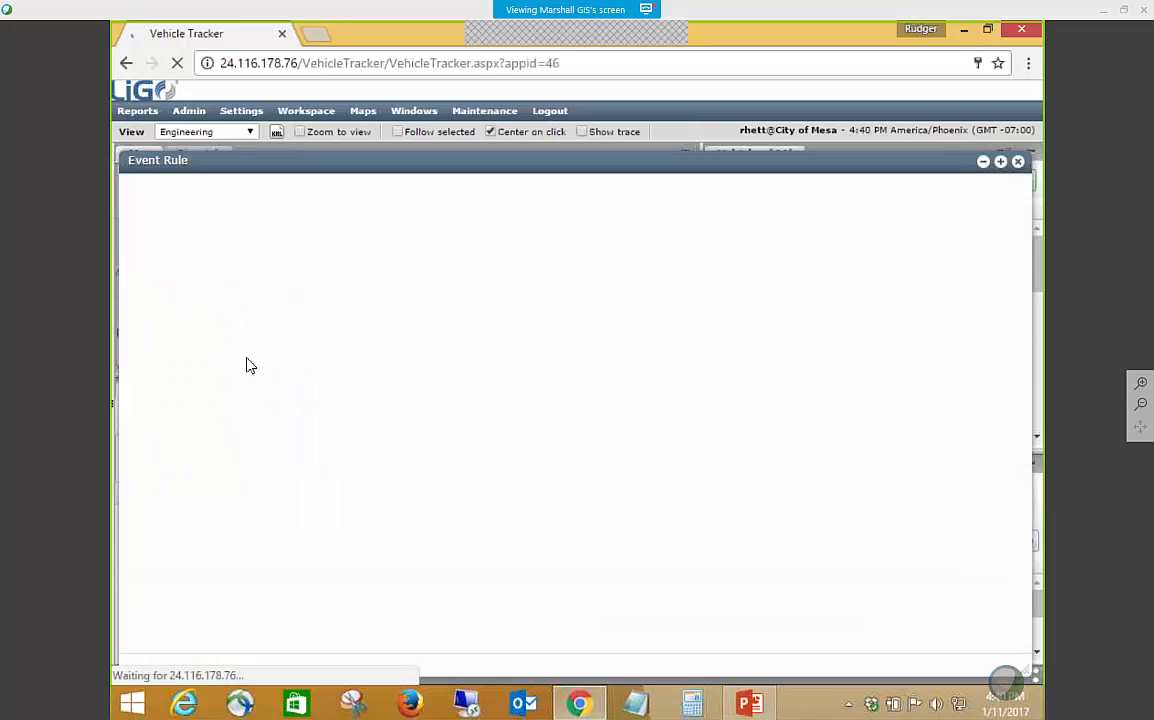
pyautogui.click(350, 321)
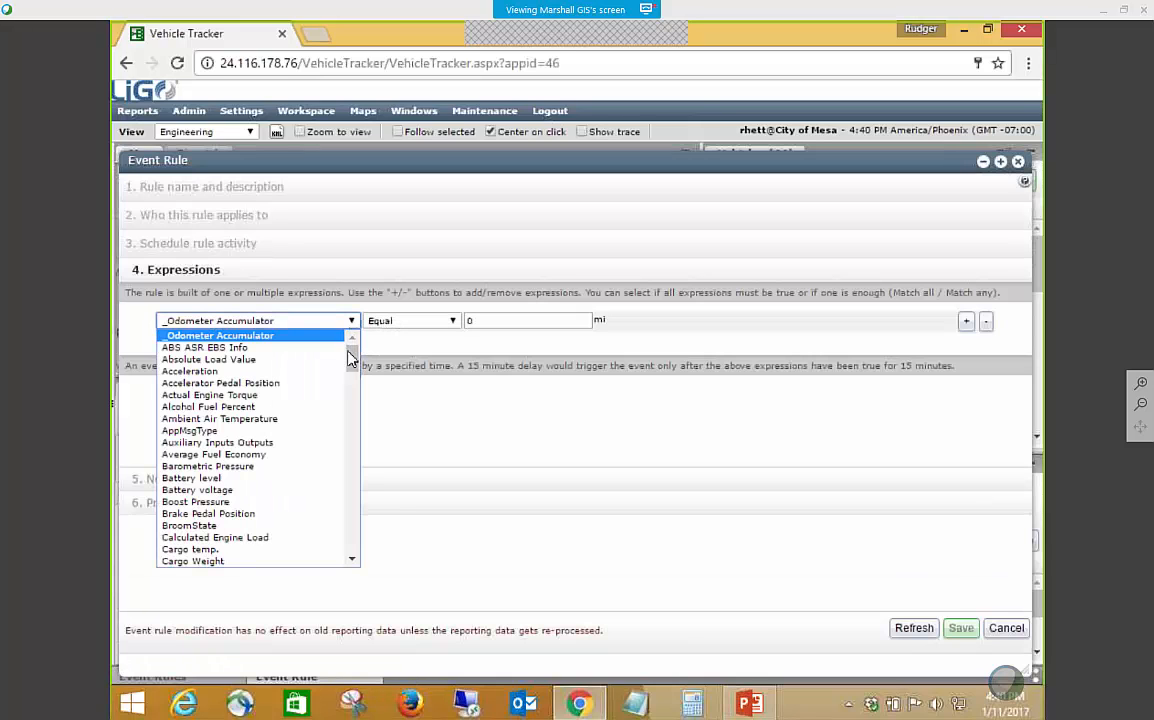
pyautogui.moveTo(350, 358)
pyautogui.mouseDown()
pyautogui.moveTo(376, 464)
pyautogui.moveTo(373, 528)
pyautogui.moveTo(353, 540)
pyautogui.moveTo(355, 354)
pyautogui.moveTo(353, 364)
pyautogui.mouseUp()
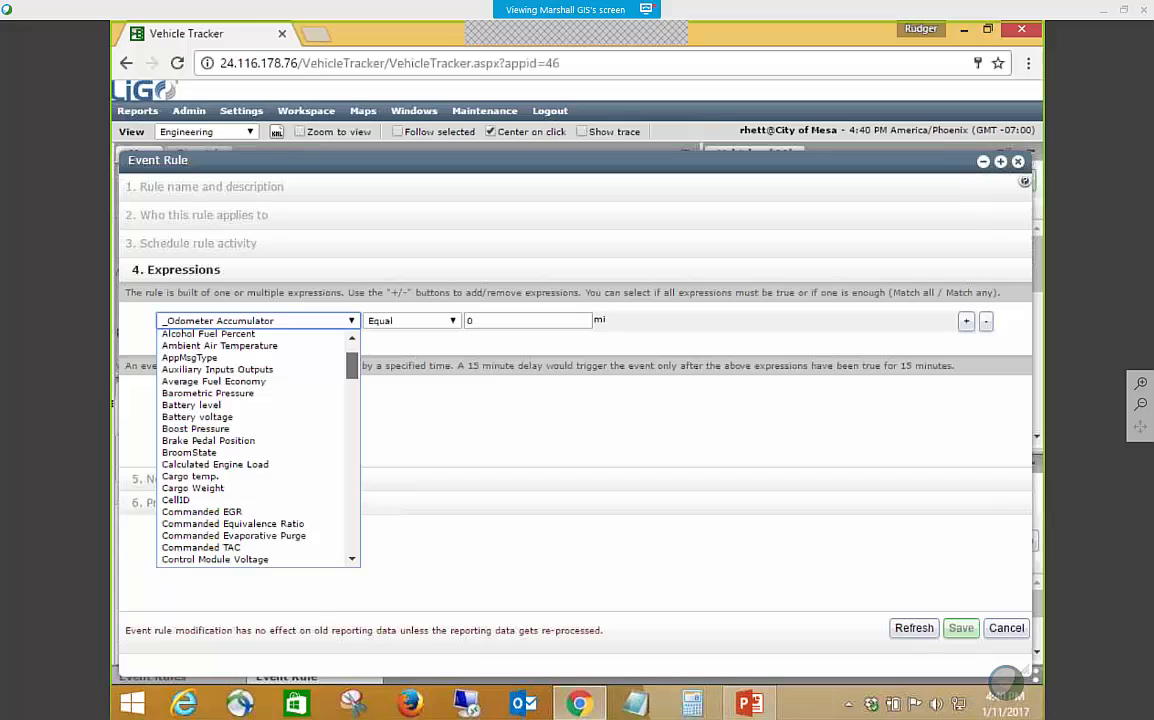
pyautogui.moveTo(353, 364)
pyautogui.mouseDown()
pyautogui.moveTo(370, 527)
pyautogui.moveTo(368, 360)
pyautogui.moveTo(363, 378)
pyautogui.mouseUp()
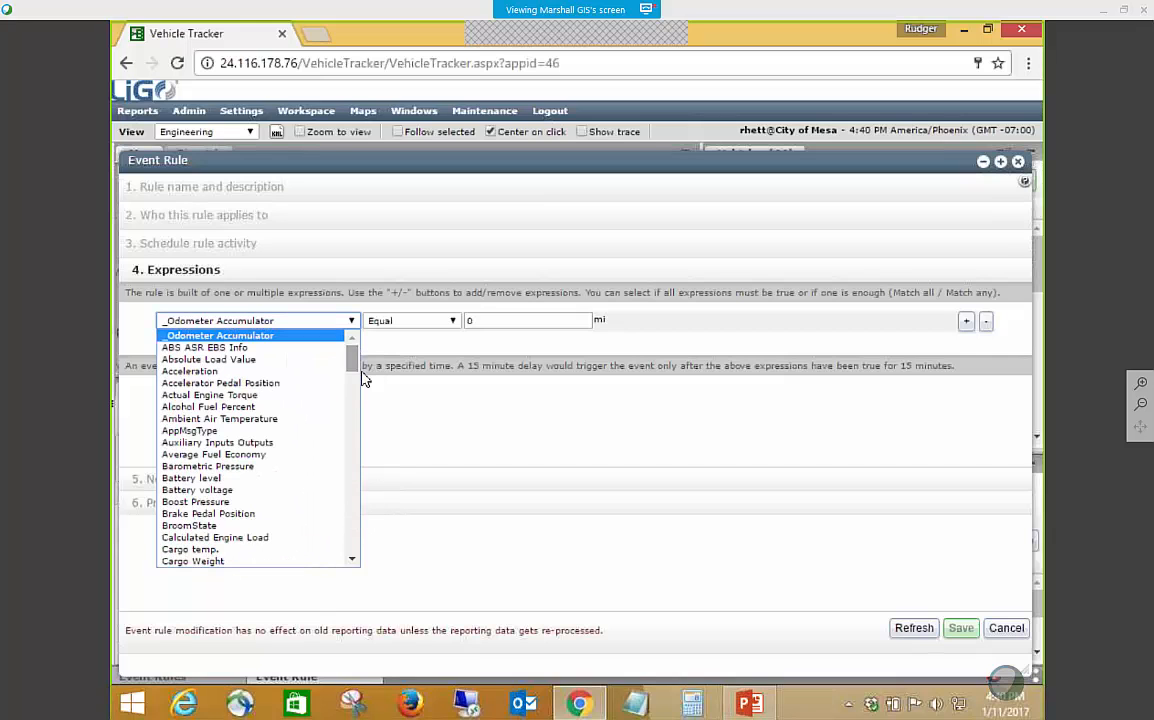
pyautogui.scroll(-2, 353, 401)
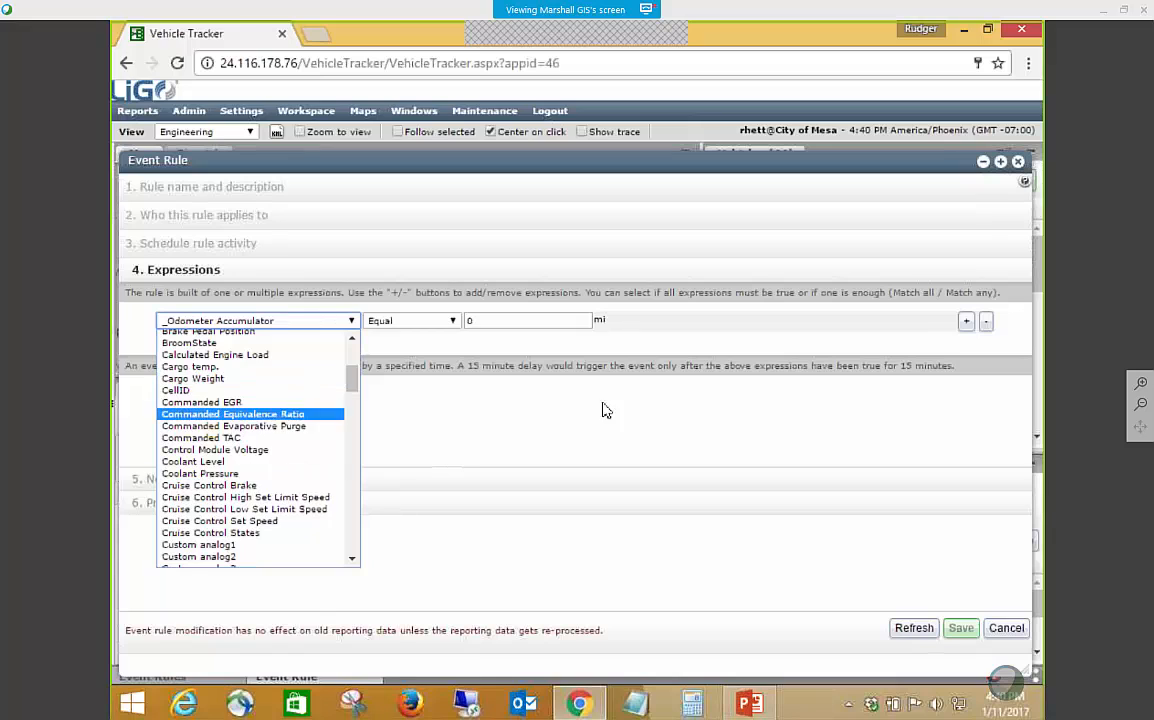
pyautogui.click(988, 325)
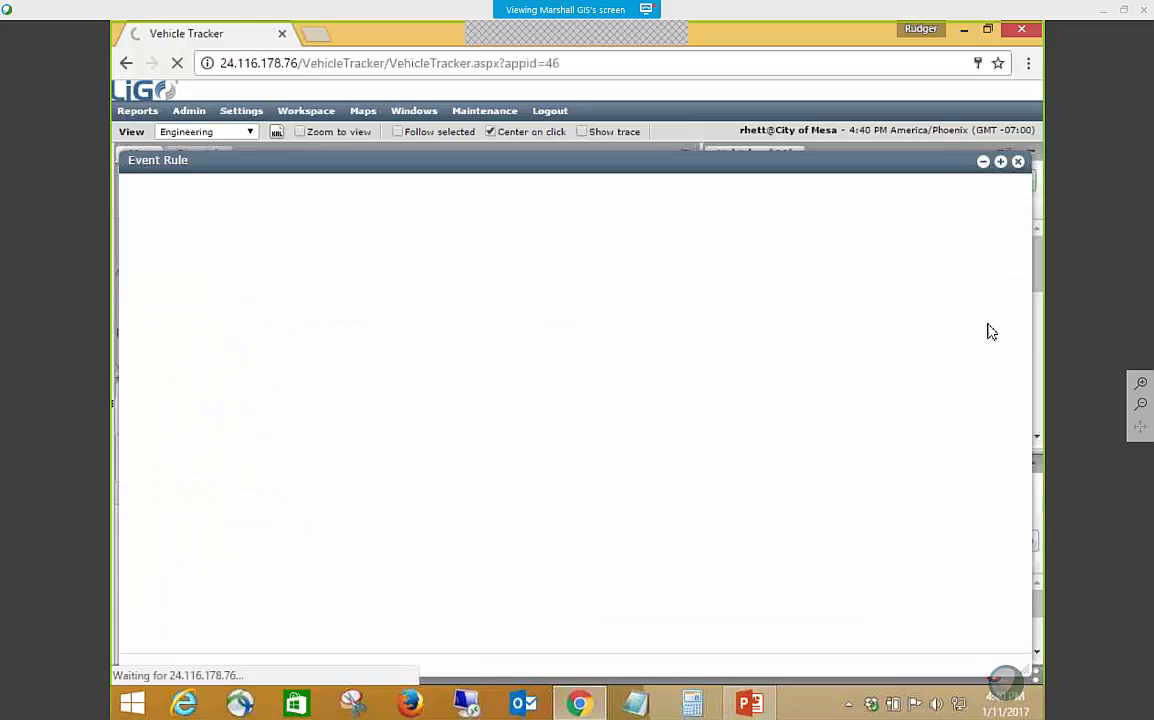
# Add a Geofence Expression for Inside Geofence - Alarm with the condition Outside, and continue to the notifications.
pyautogui.click(285, 323)
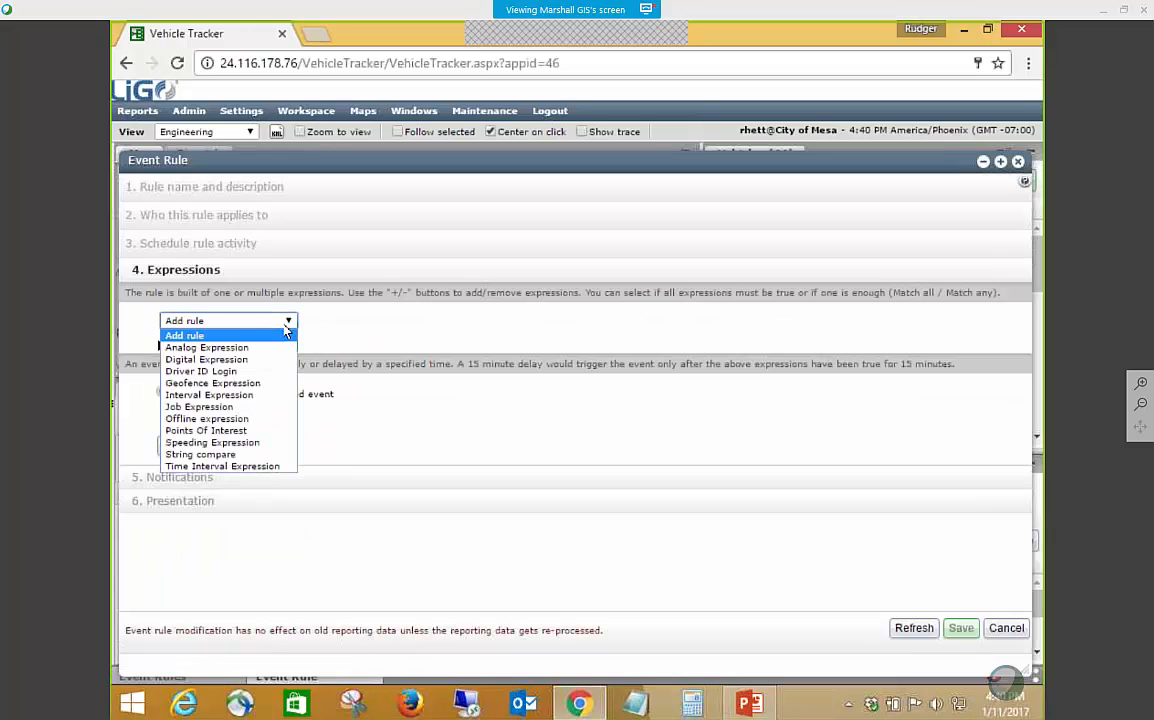
pyautogui.click(211, 386)
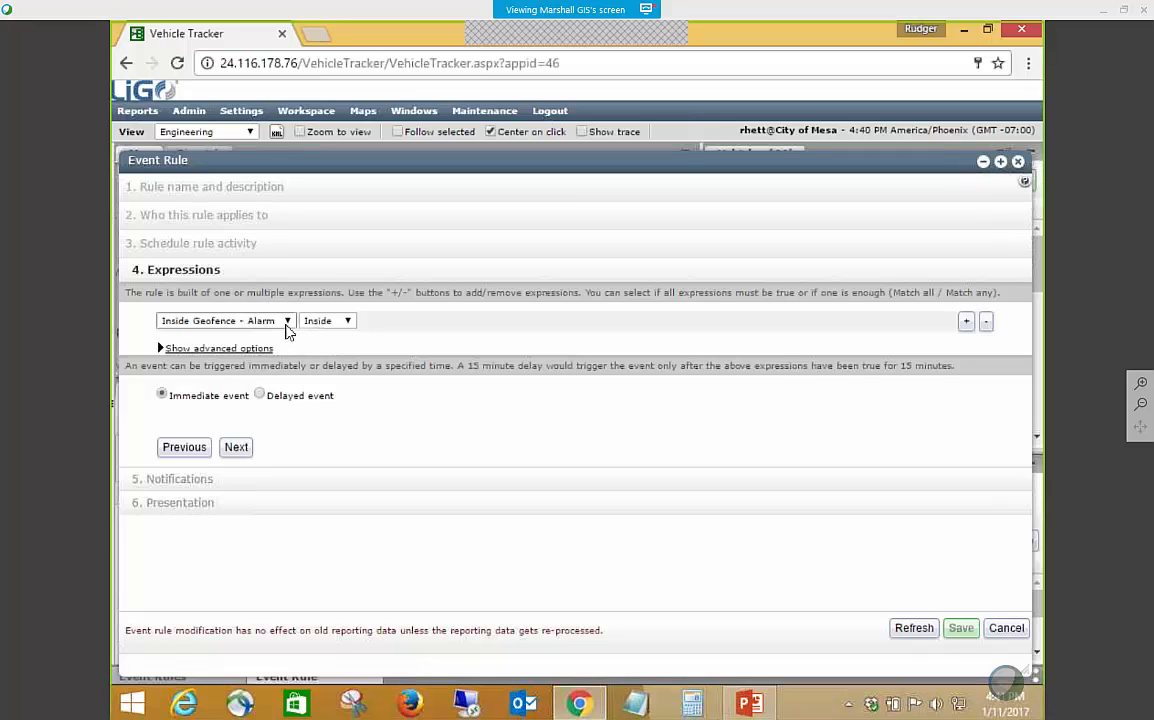
pyautogui.click(325, 321)
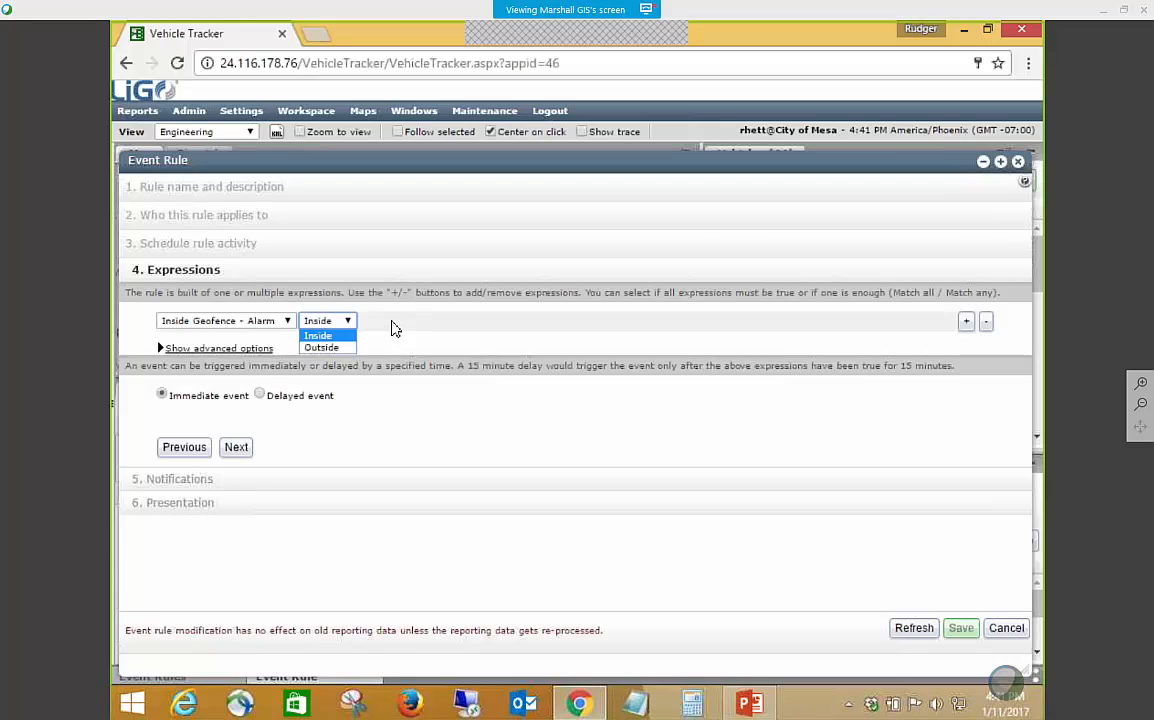
pyautogui.click(321, 347)
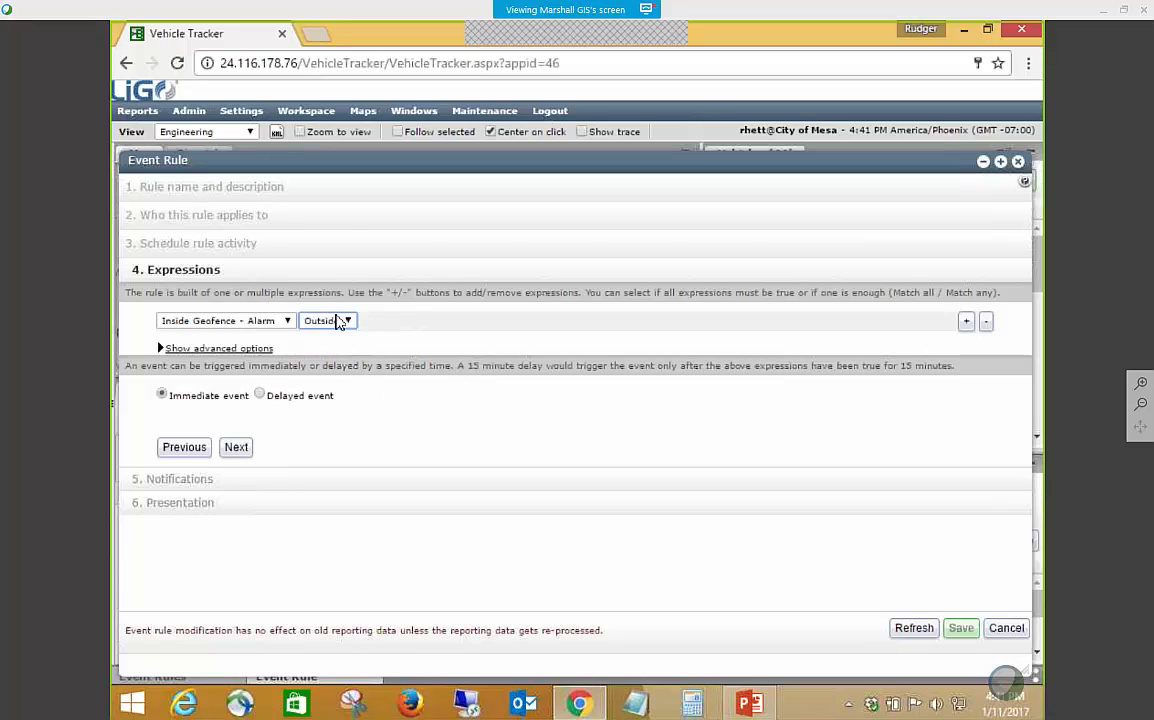
pyautogui.click(236, 447)
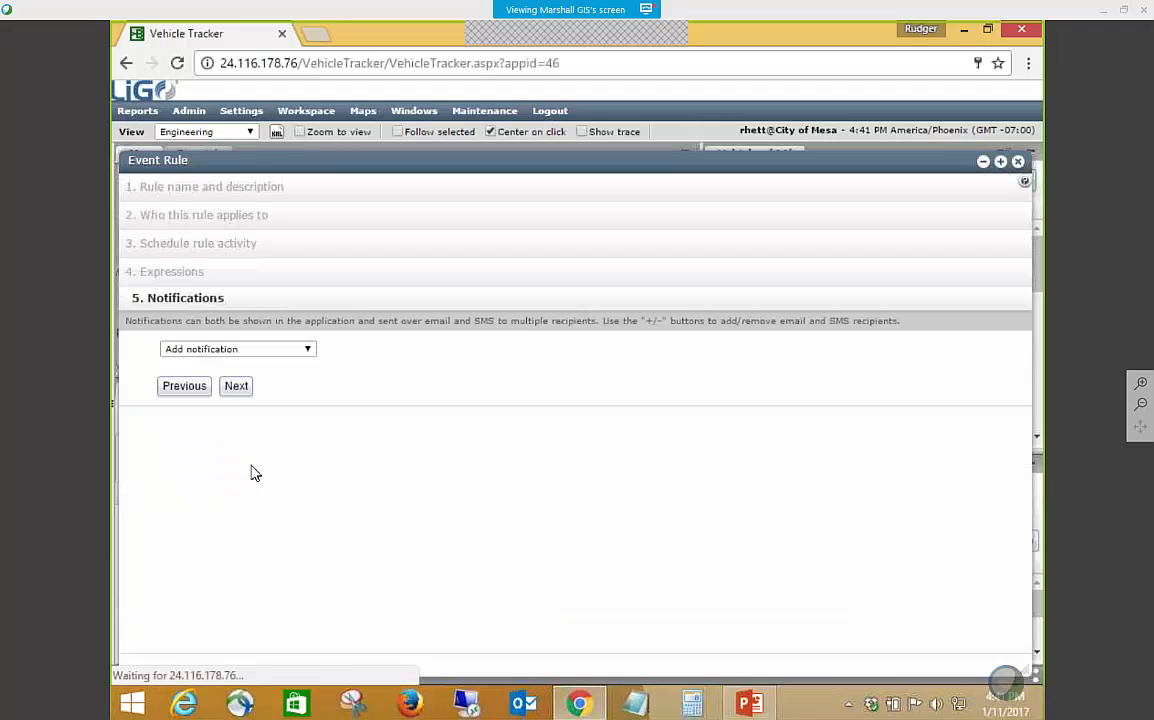
# Add an Email notification to the rule with Engineering Users as its recipients.
pyautogui.click(306, 350)
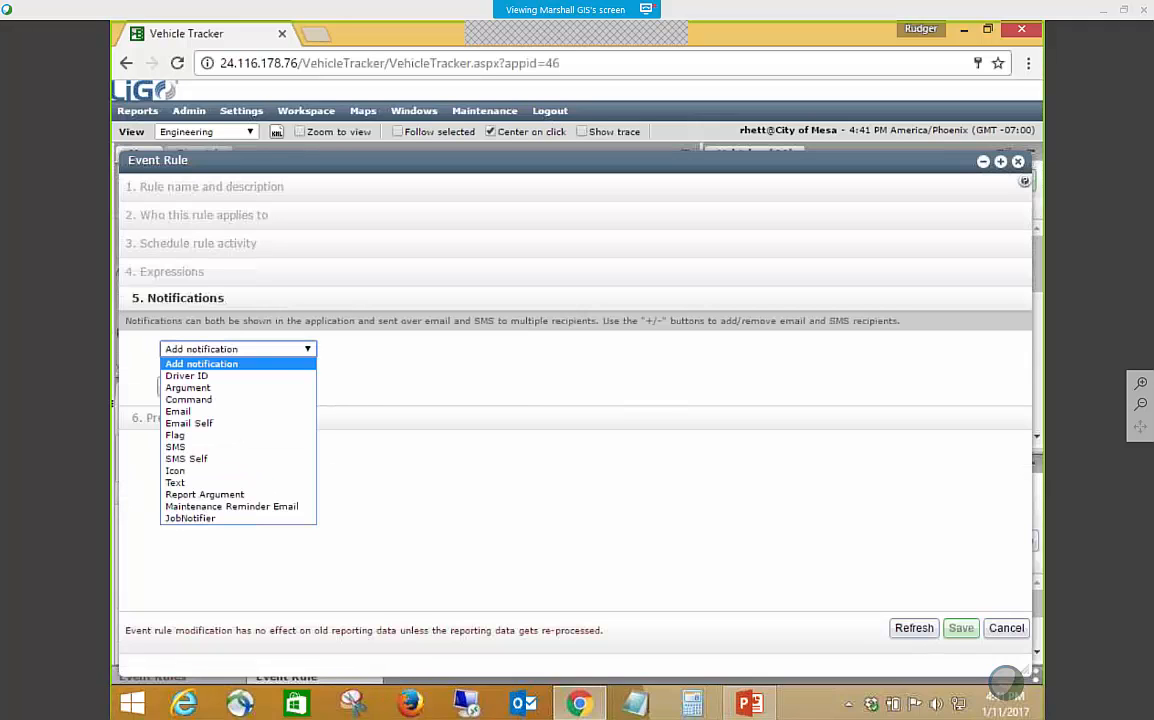
pyautogui.click(208, 412)
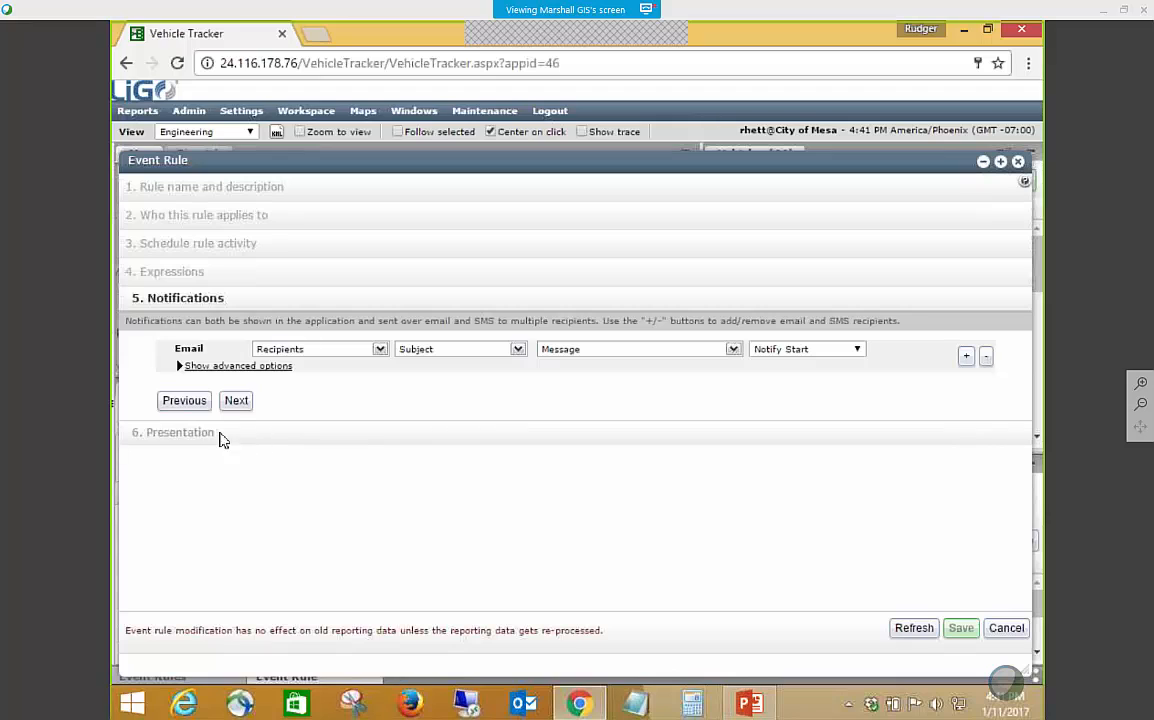
pyautogui.click(380, 350)
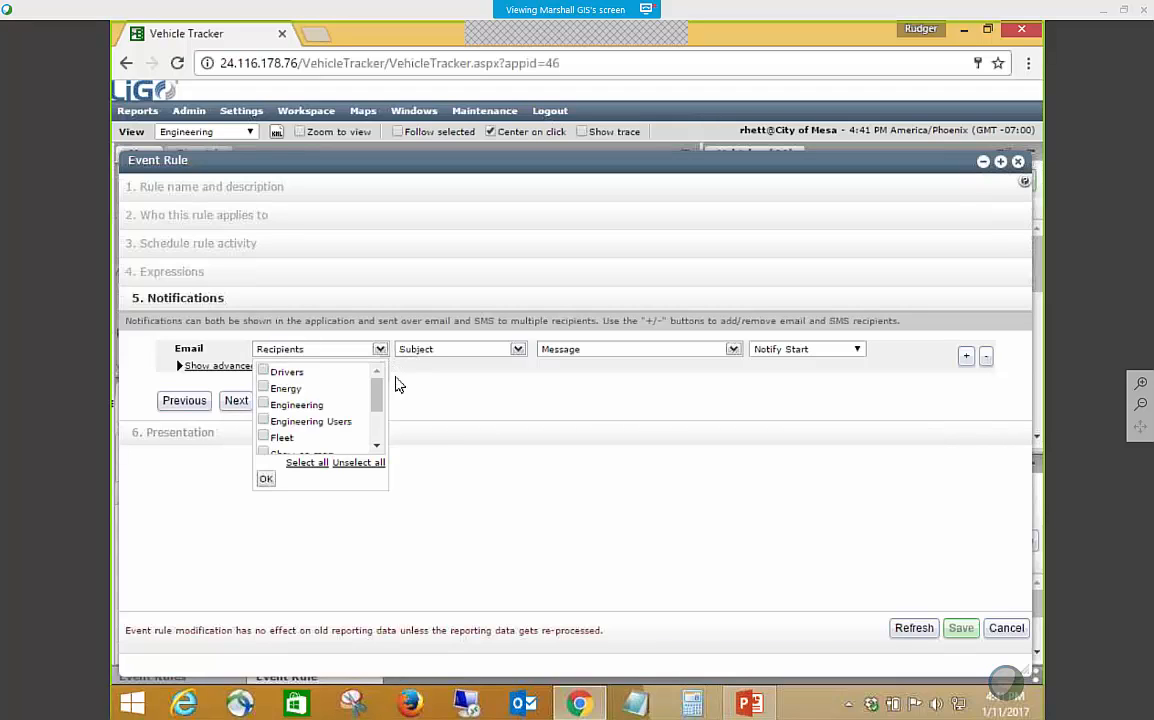
pyautogui.click(264, 422)
pyautogui.click(268, 479)
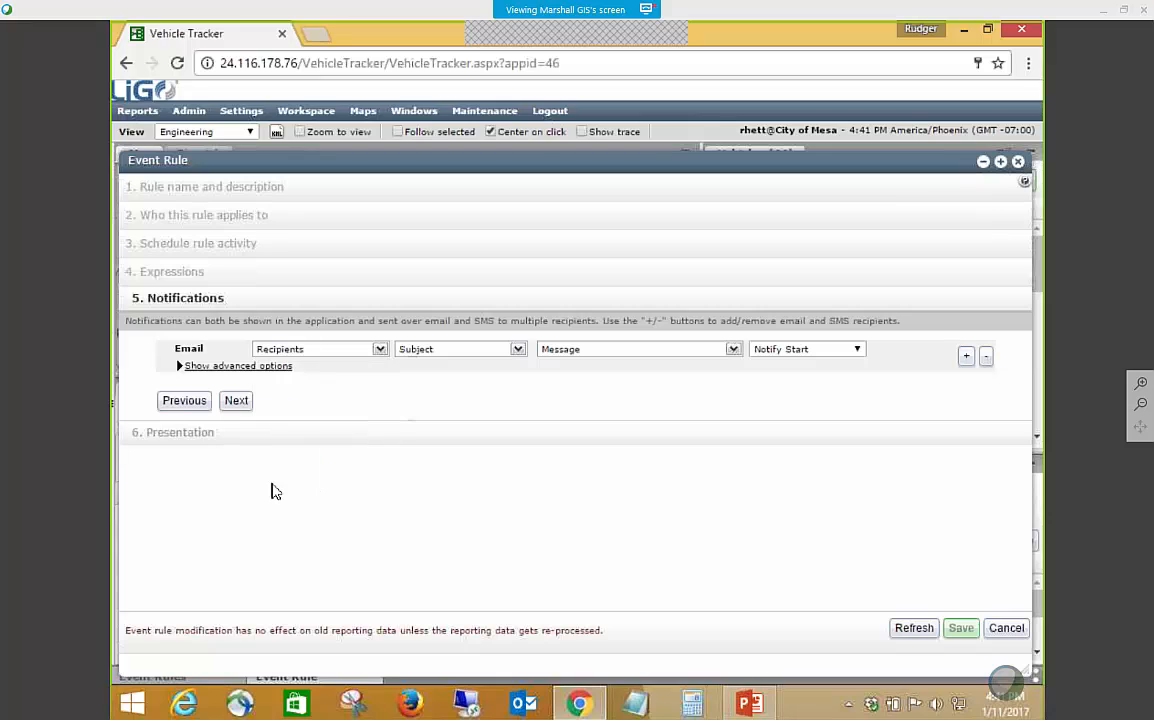
# Set the email notification's subject to "Left City Limits" followed by the Vehicle name variable.
pyautogui.click(518, 349)
pyautogui.click(545, 370)
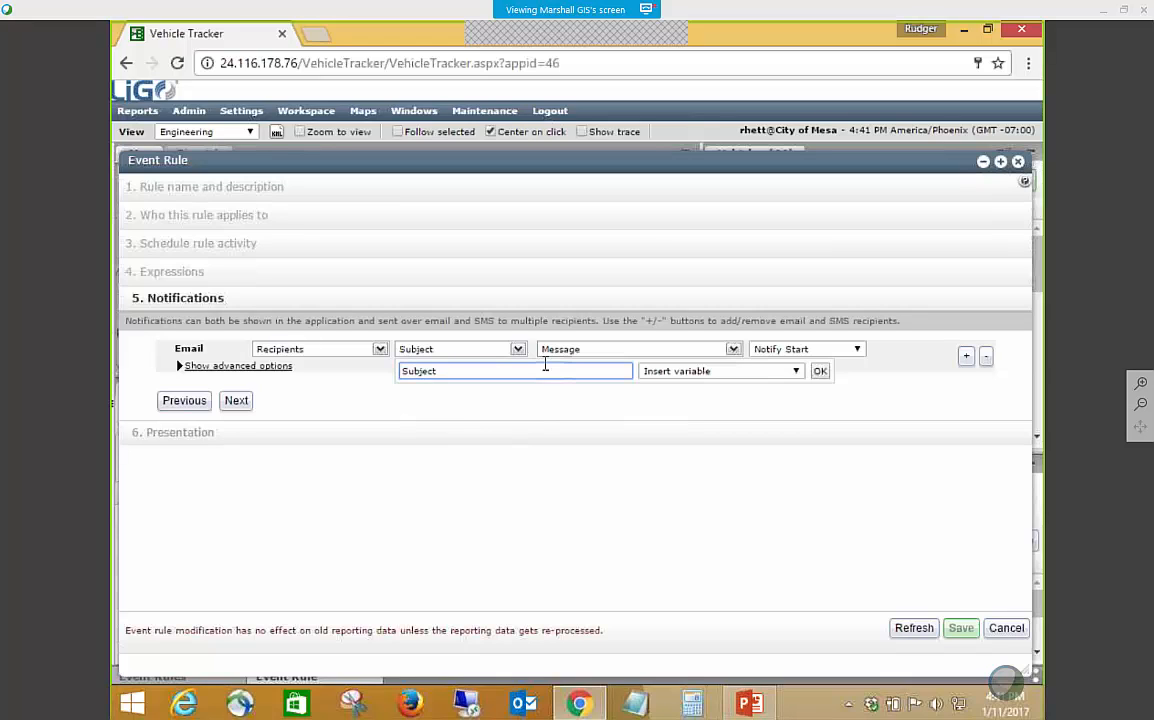
pyautogui.moveTo(503, 374); pyautogui.dragTo(387, 371)
pyautogui.write('Left City Limits')
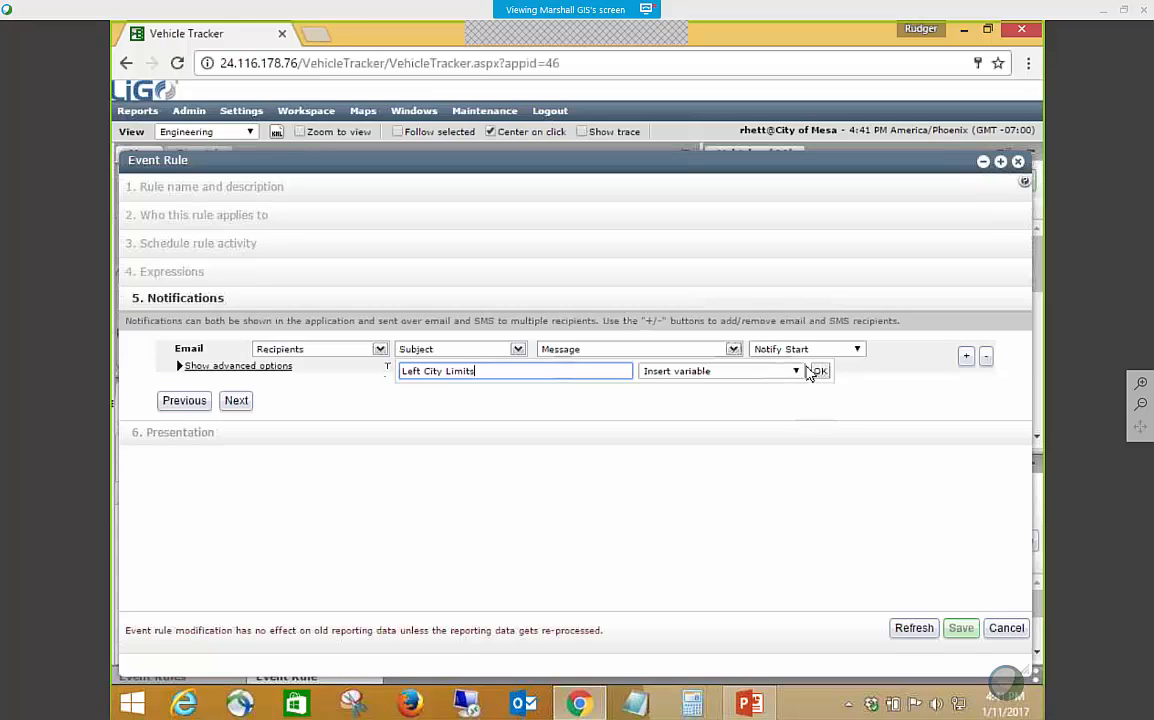
pyautogui.click(797, 372)
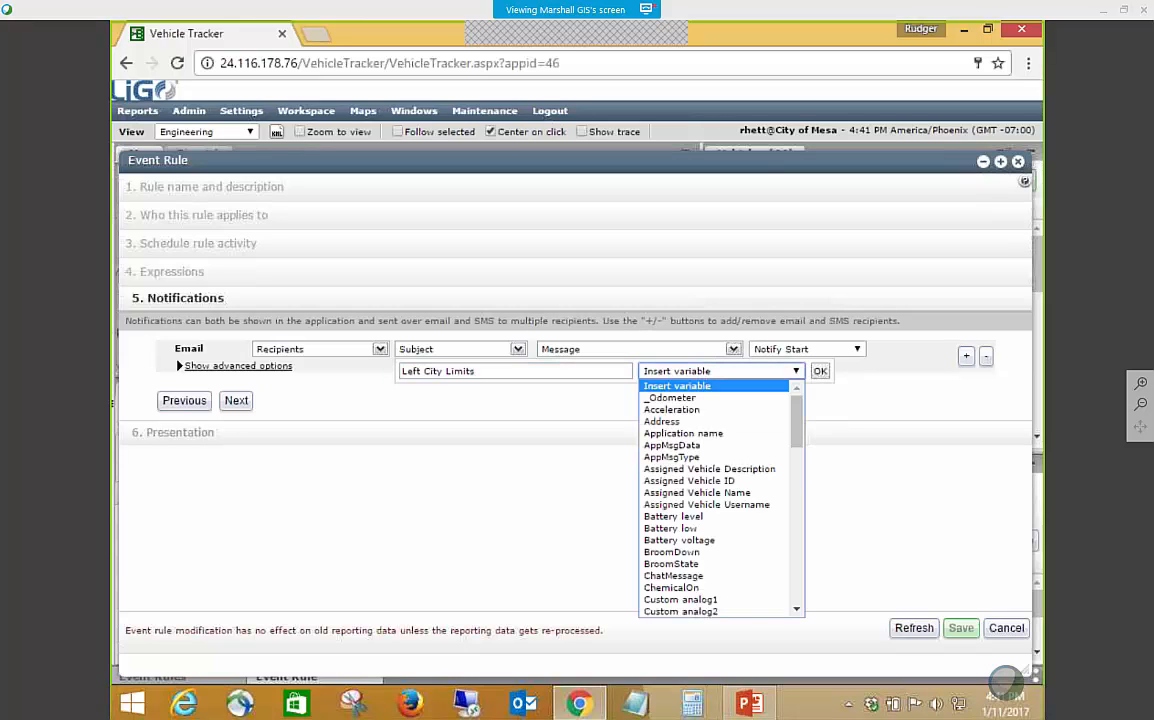
pyautogui.scroll(-10, 713, 450)
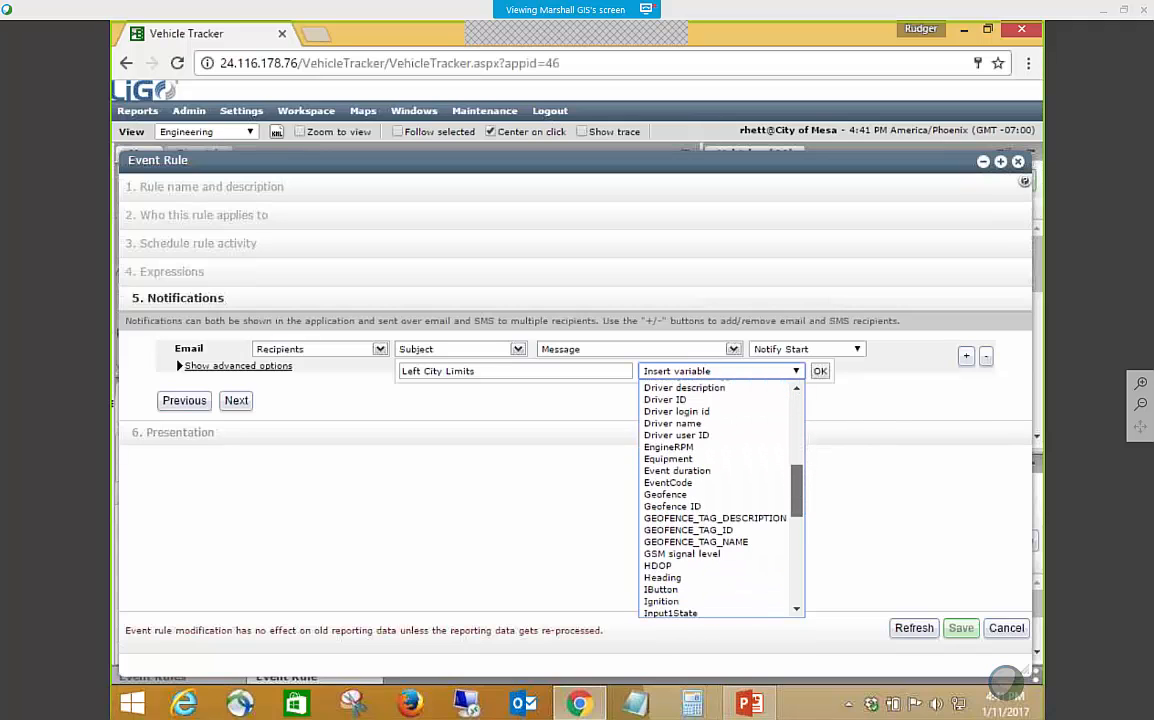
pyautogui.moveTo(796, 492); pyautogui.dragTo(793, 588)
pyautogui.click(722, 600)
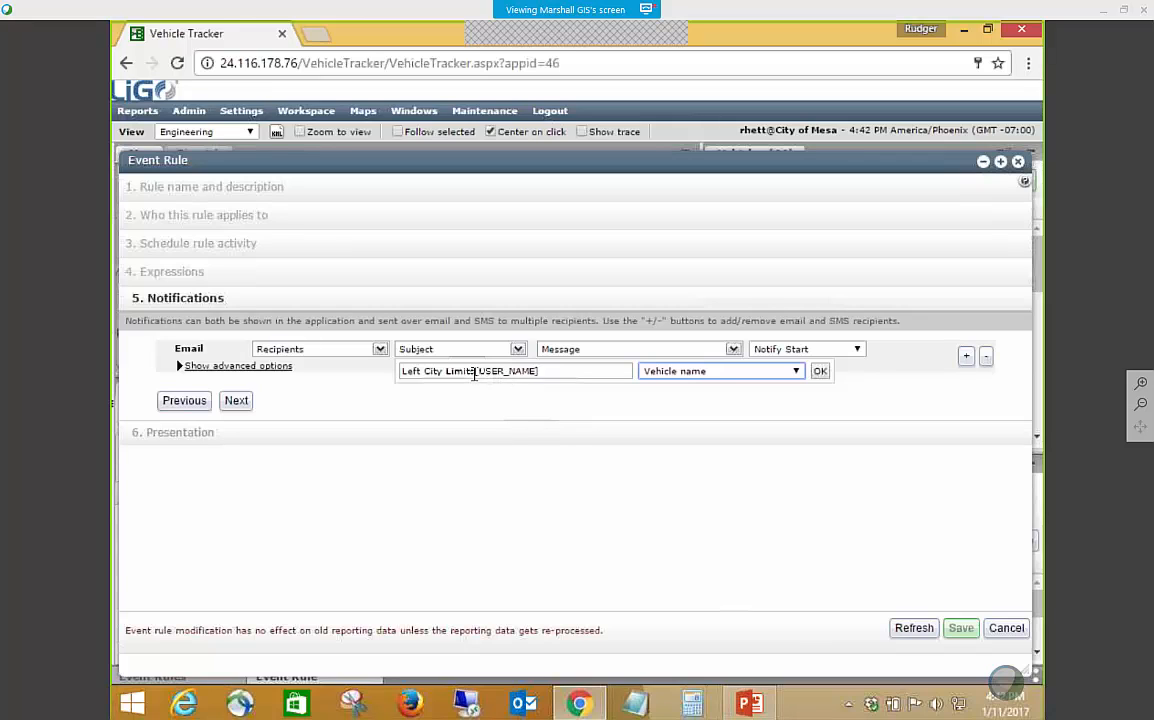
# Rearrange the email subject to read "[USER_NAME] Left City Limits" and apply it.
pyautogui.moveTo(474, 372); pyautogui.dragTo(403, 371)
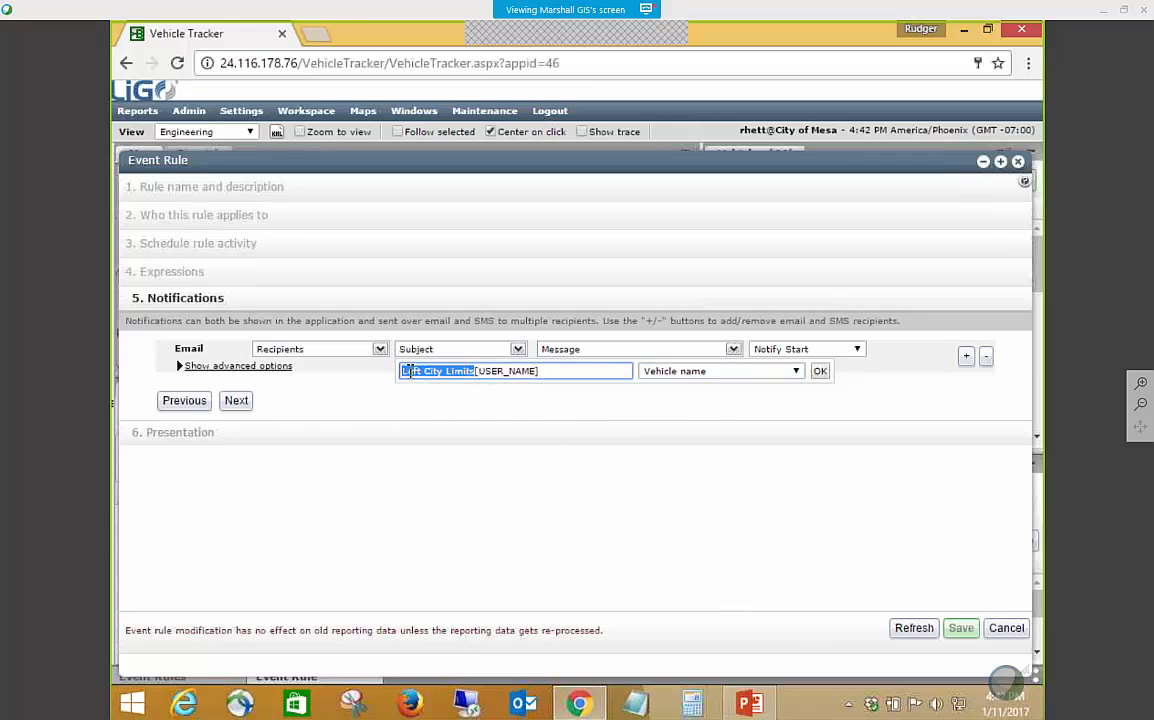
pyautogui.rightClick(409, 371)
pyautogui.click(436, 385)
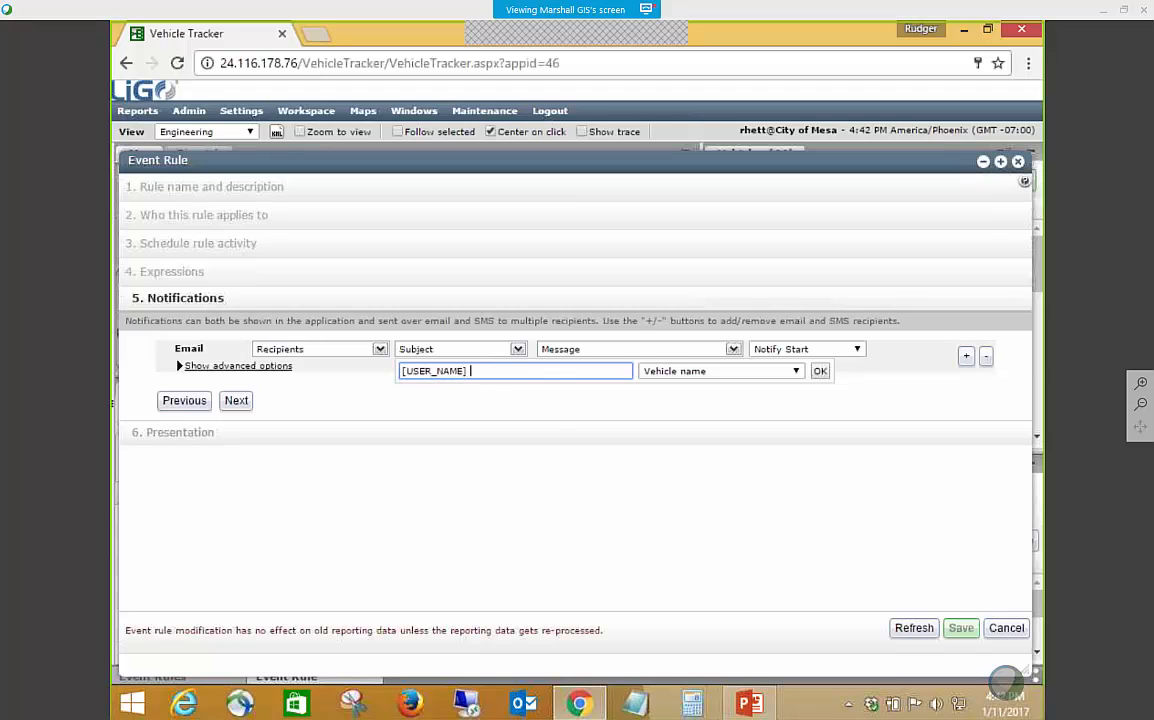
pyautogui.hotkey('ctrl', 'v')
pyautogui.click(819, 371)
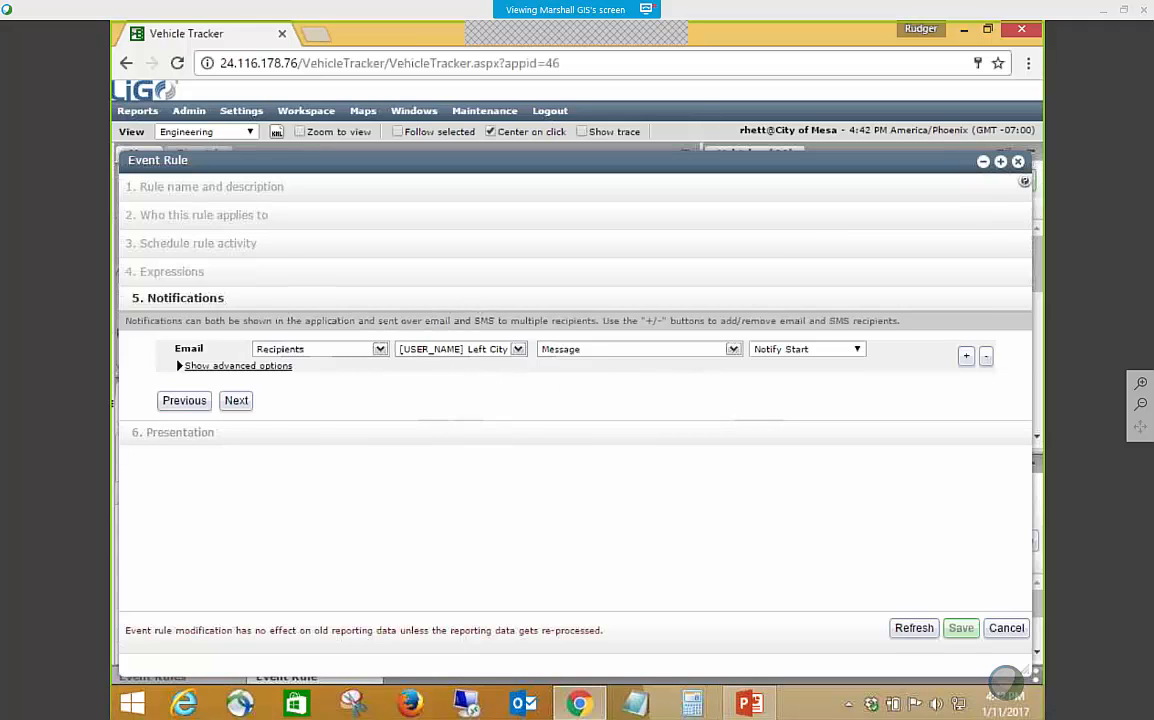
# Disable Show in map view in the rule's presentation settings, then discard the new rule and close the event rules list.
pyautogui.click(236, 400)
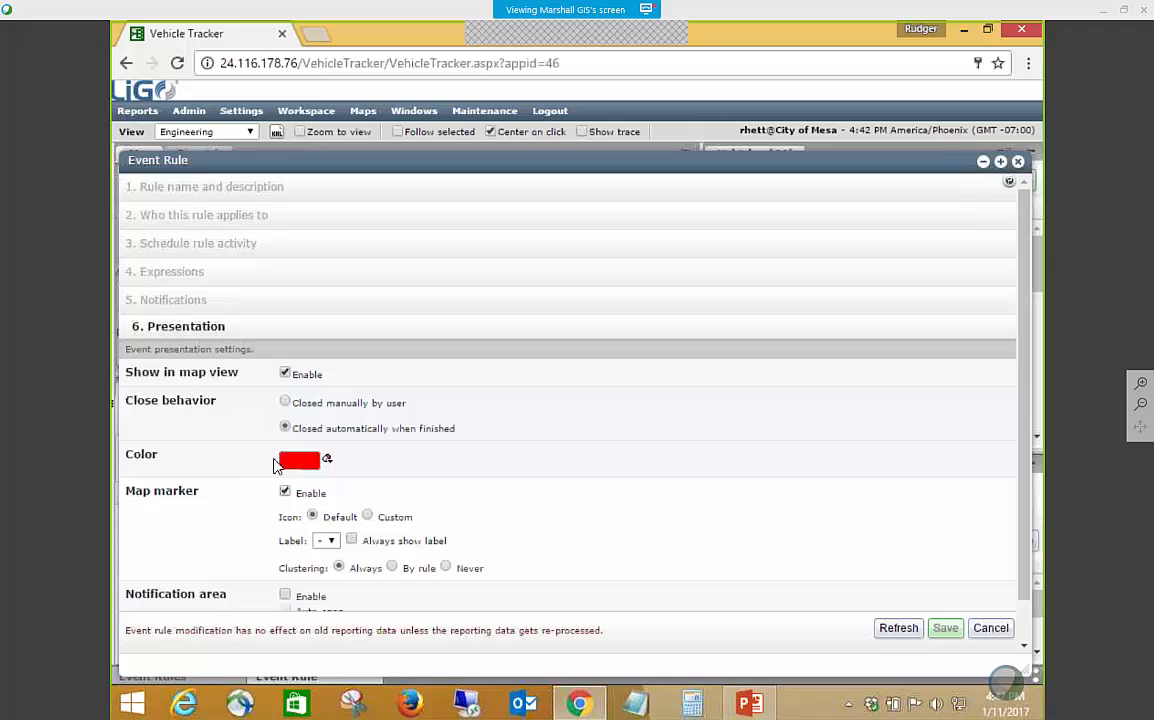
pyautogui.scroll(-1, 252, 486)
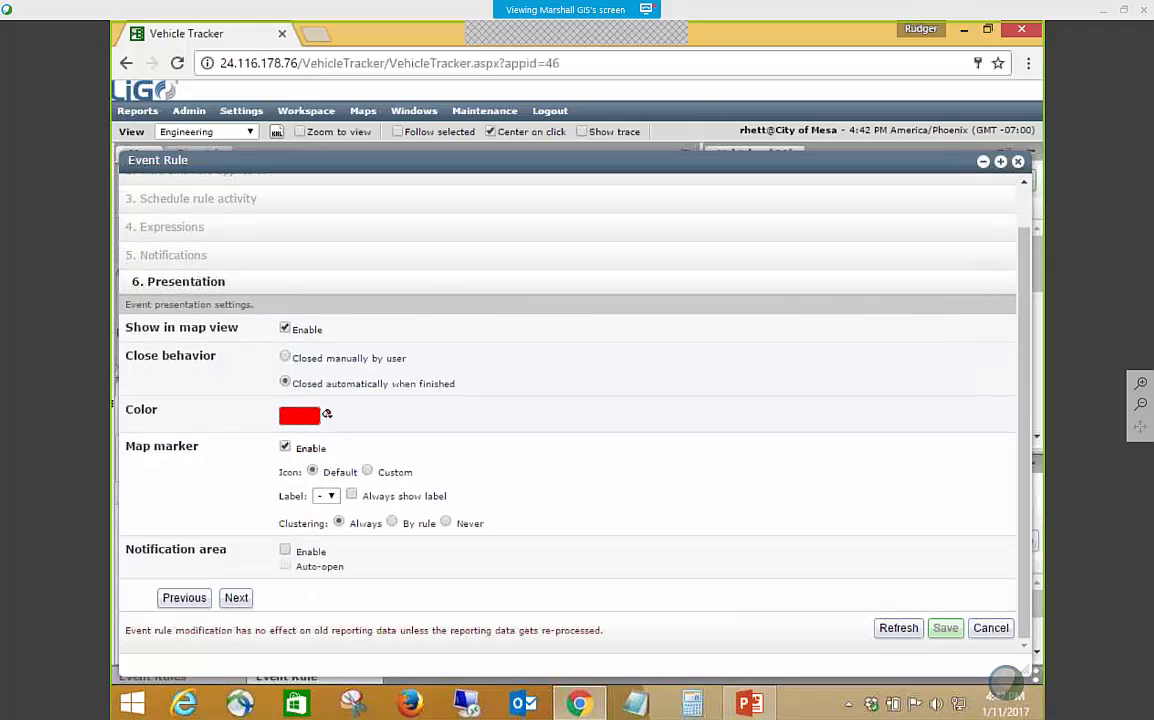
pyautogui.click(285, 328)
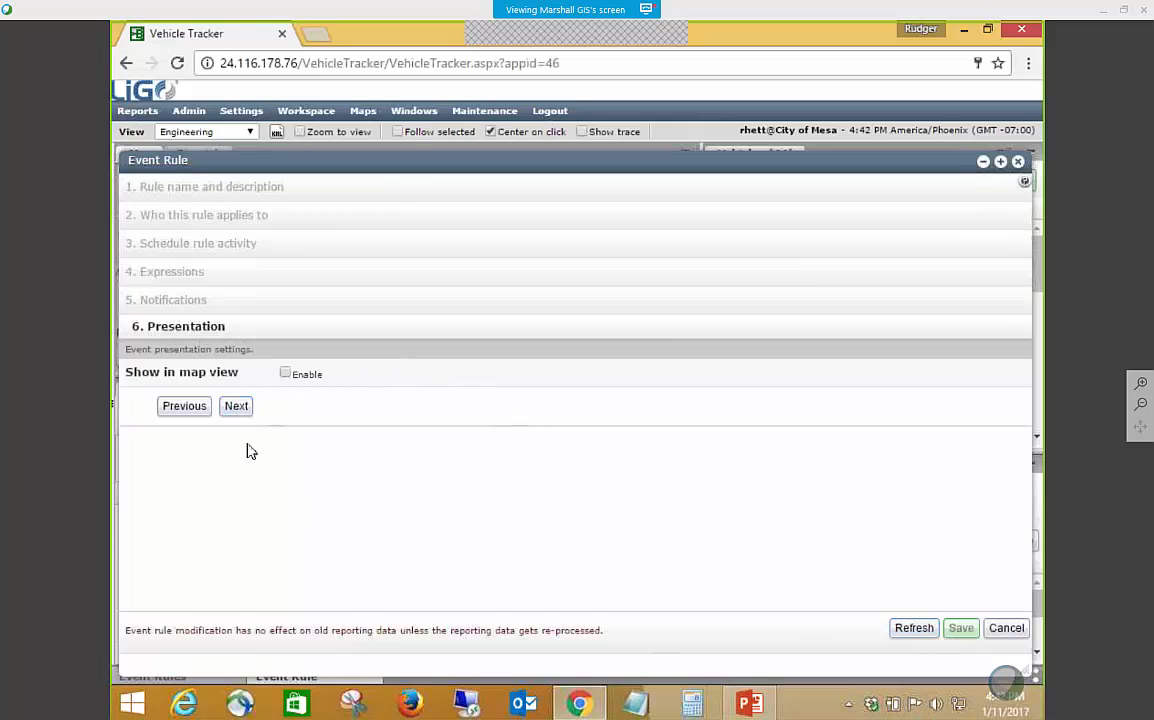
pyautogui.click(236, 406)
pyautogui.click(1006, 628)
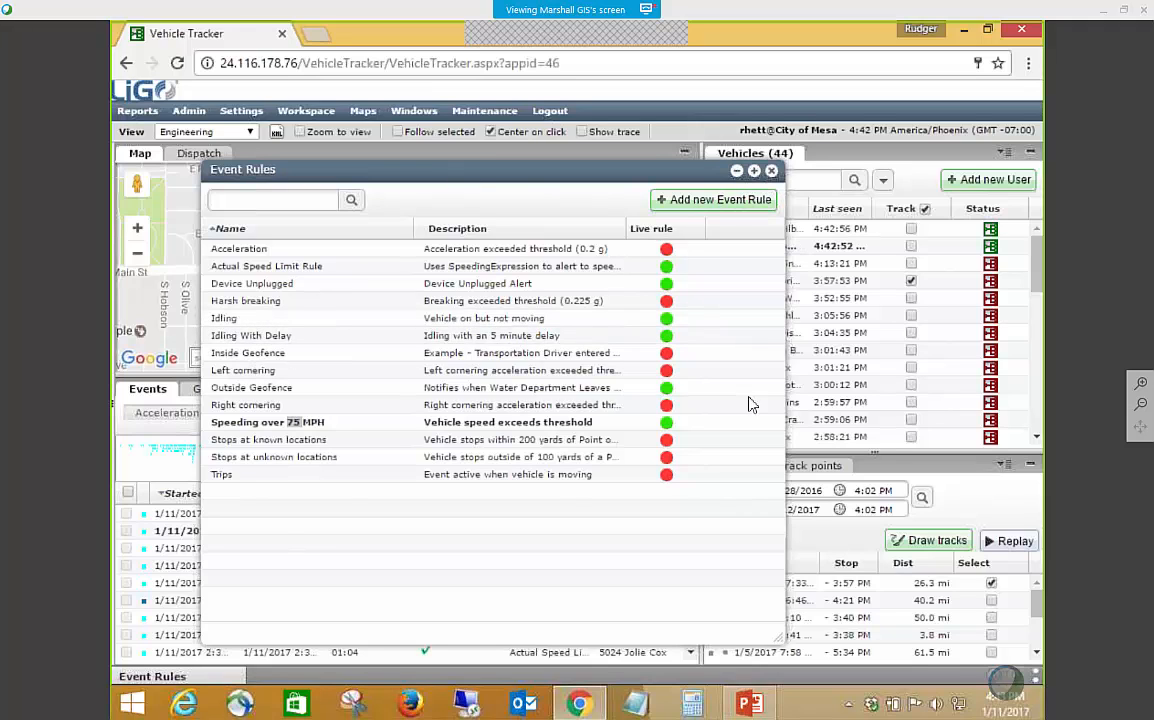
pyautogui.click(772, 173)
# Generate the Trip & Idle (Daily) report in HTML for 1/10/2017 with the Vehicles tag.
pyautogui.click(127, 112)
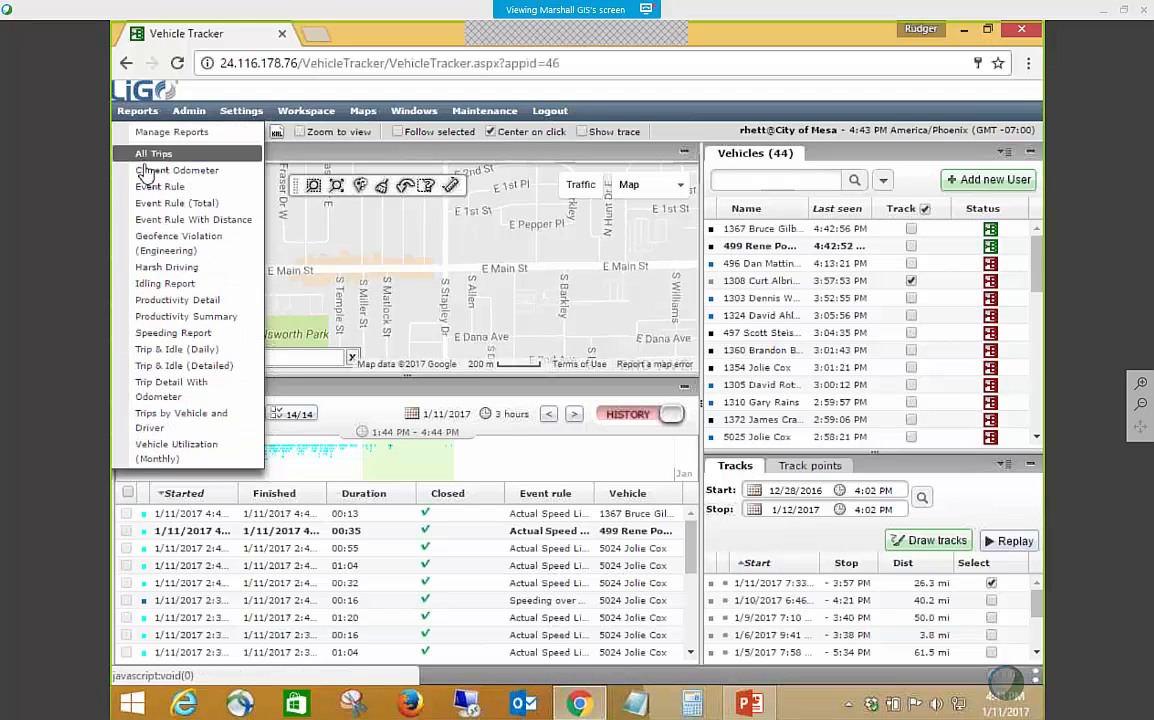
pyautogui.click(167, 350)
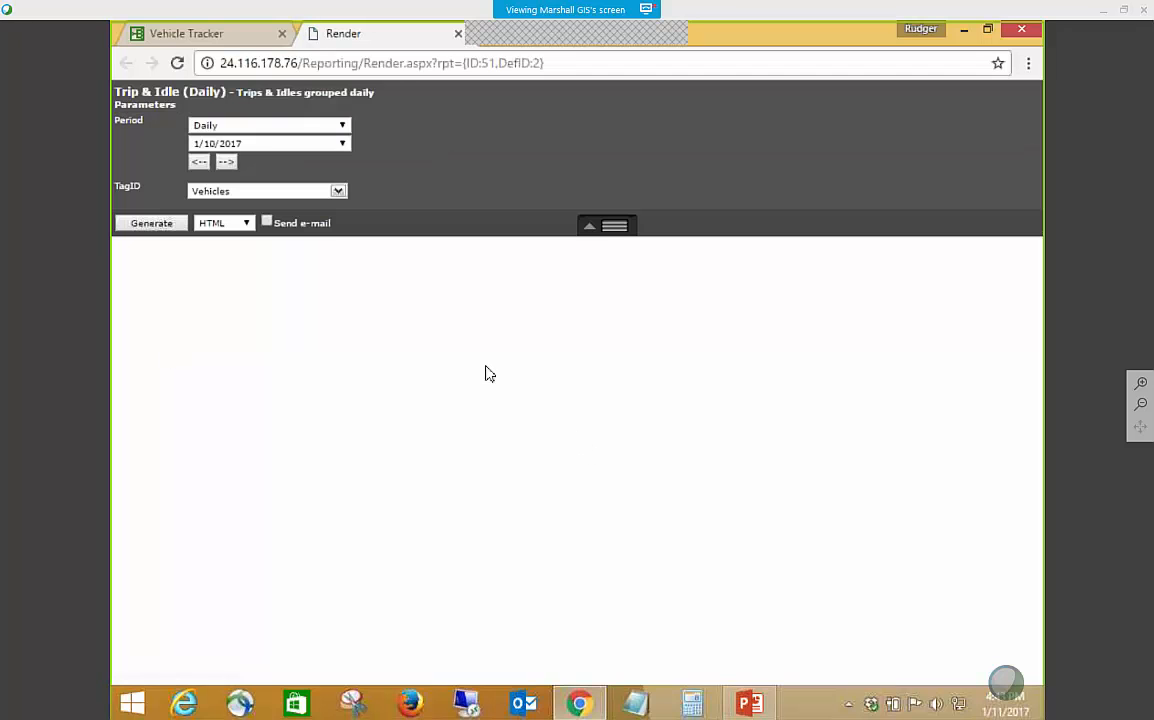
pyautogui.click(155, 224)
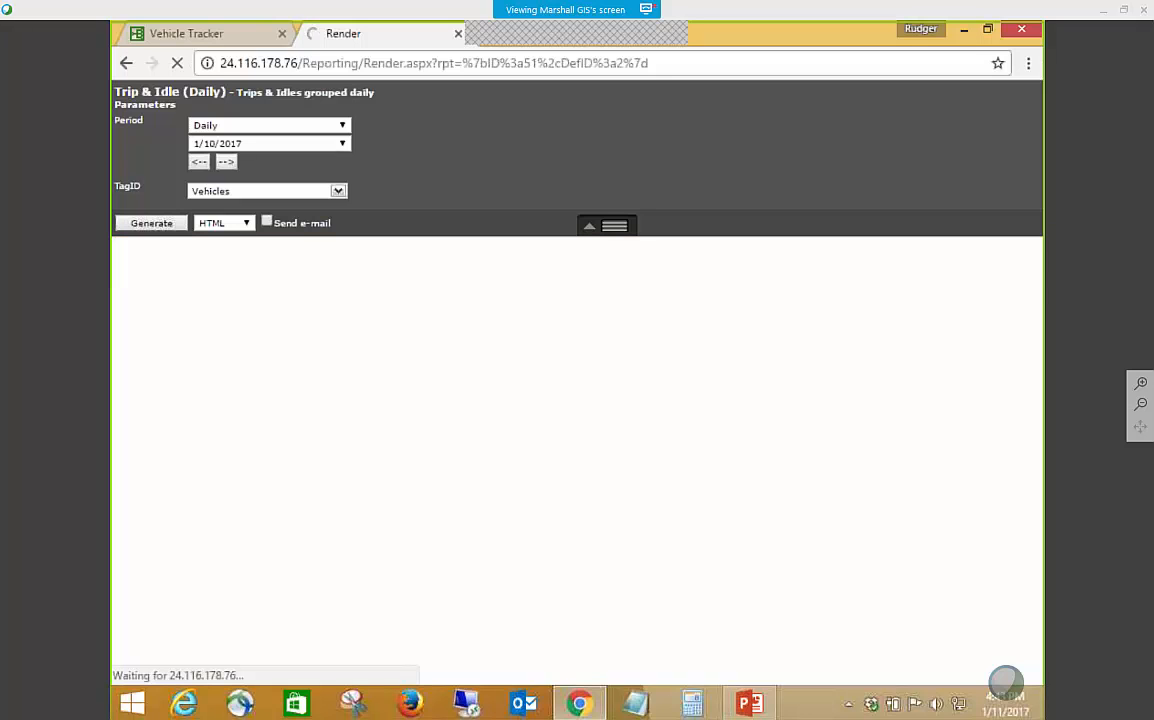
pyautogui.click(150, 223)
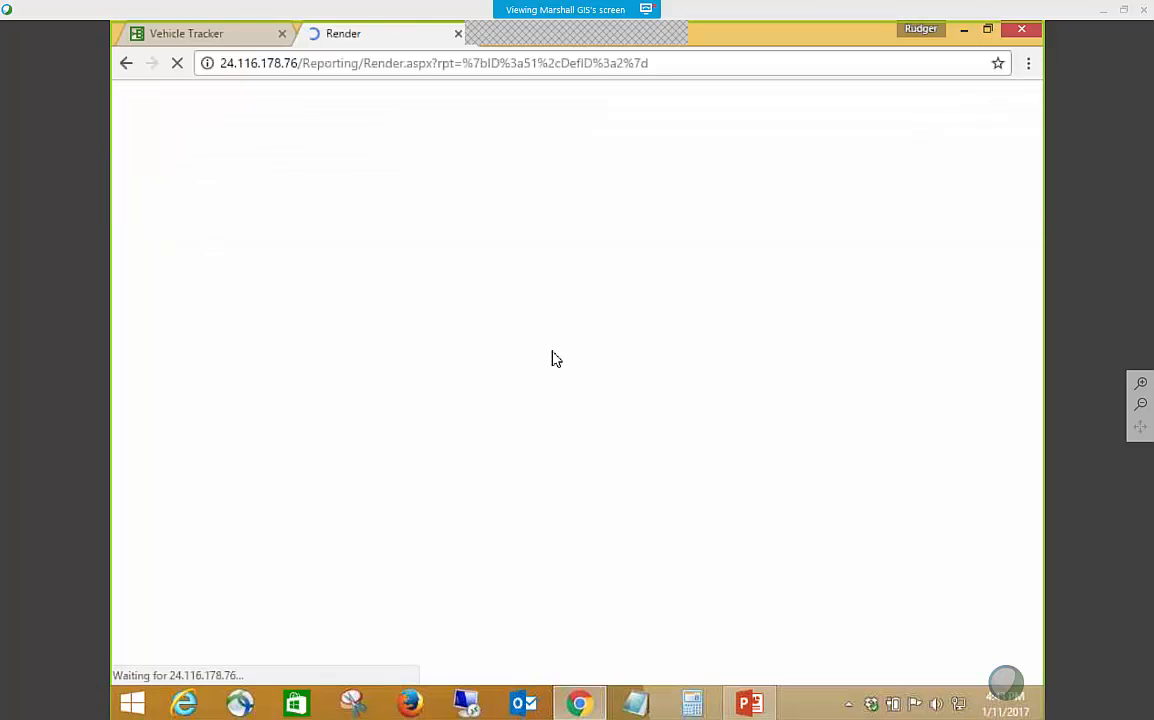
# Examine the Trip & Idle (Daily) report's distance, trip and idle figures for the individual vehicles.
pyautogui.scroll(-1, 557, 362)
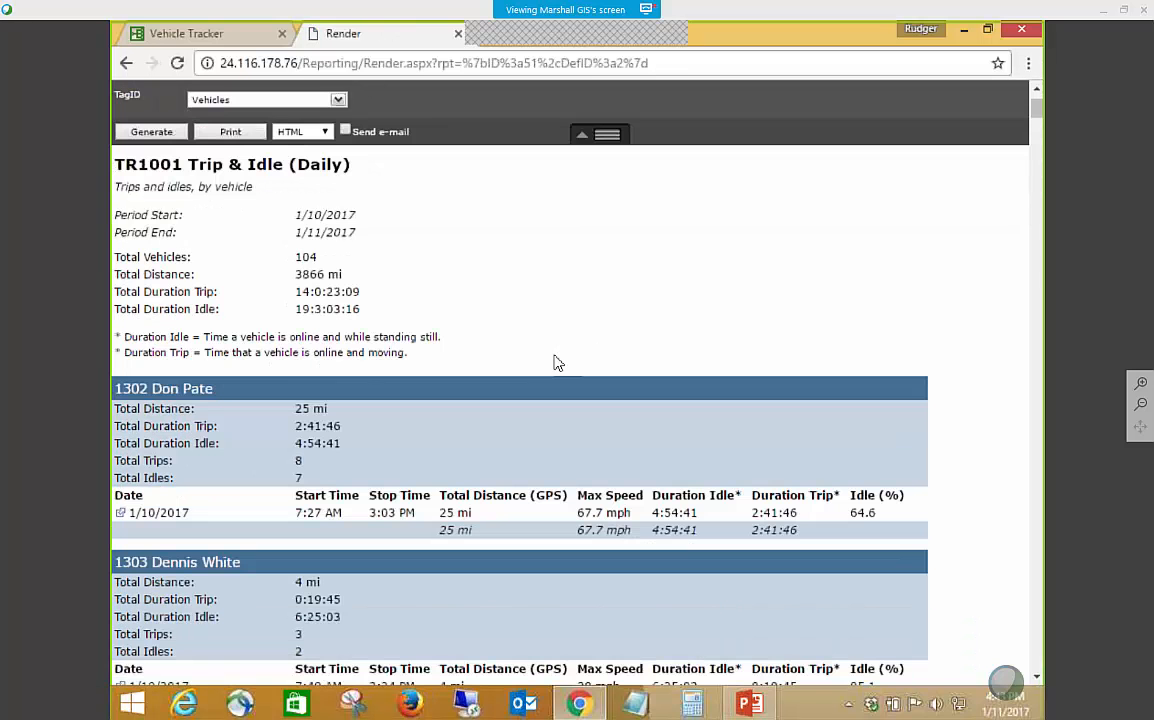
pyautogui.scroll(-1, 557, 362)
pyautogui.scroll(-3, 557, 363)
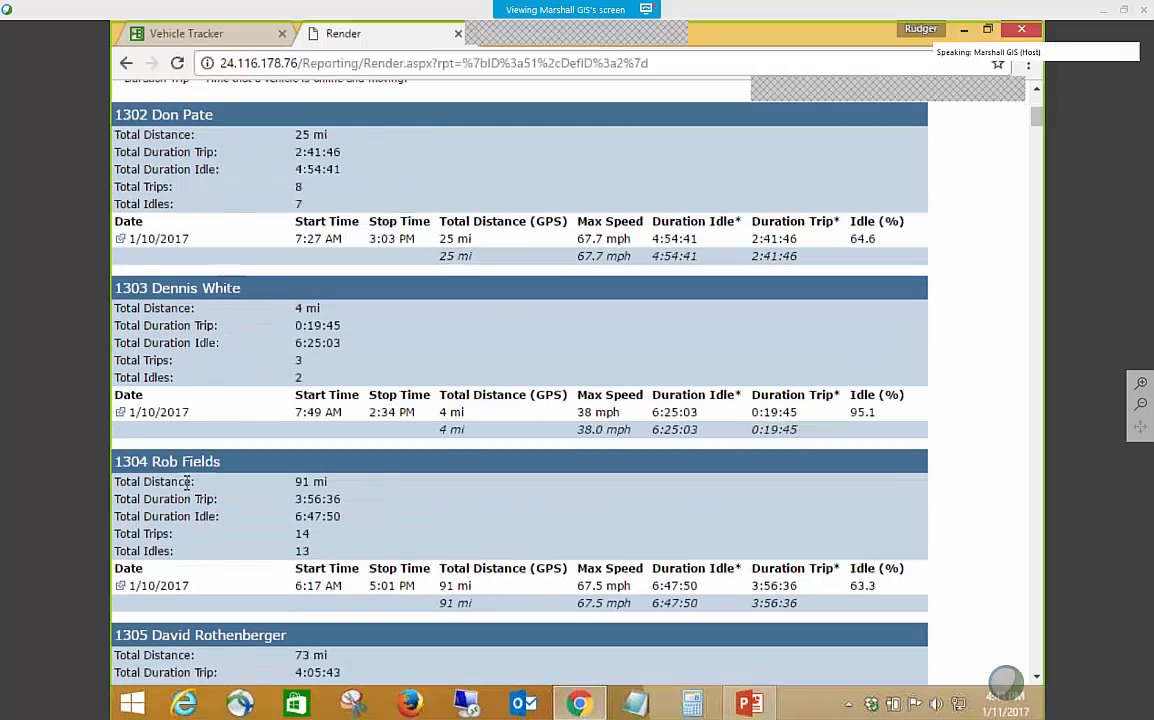
pyautogui.scroll(-2, 185, 489)
pyautogui.scroll(2, 185, 471)
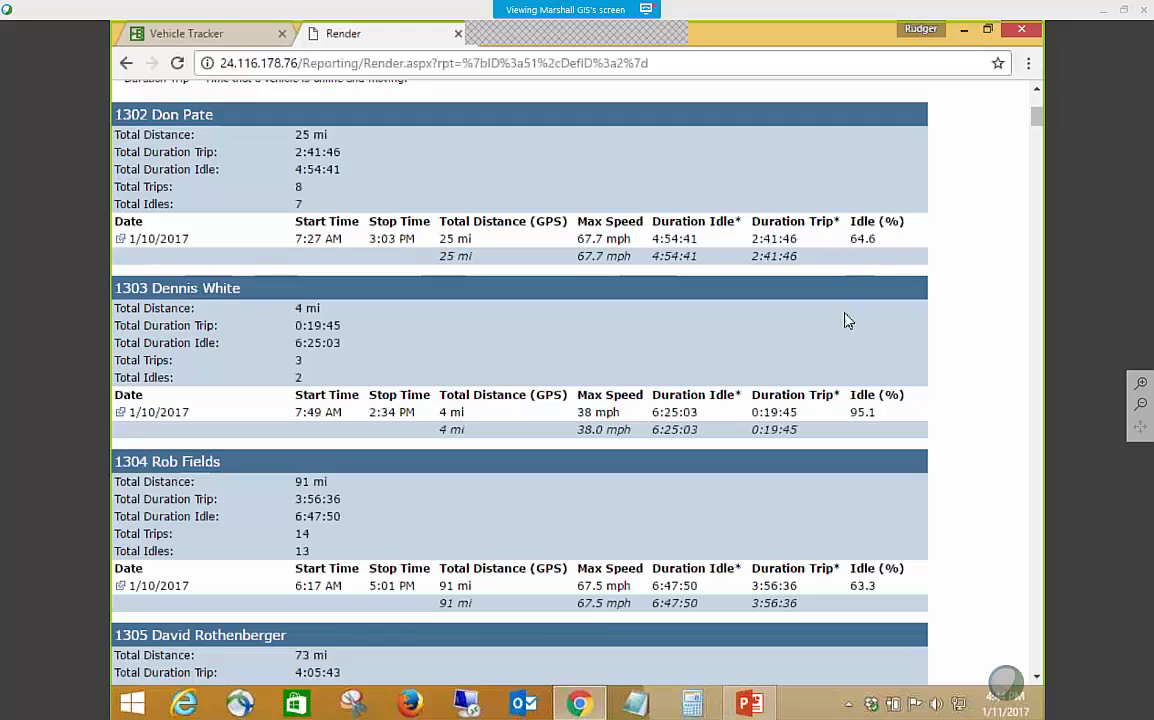
pyautogui.scroll(-1, 808, 439)
pyautogui.scroll(-10, 810, 441)
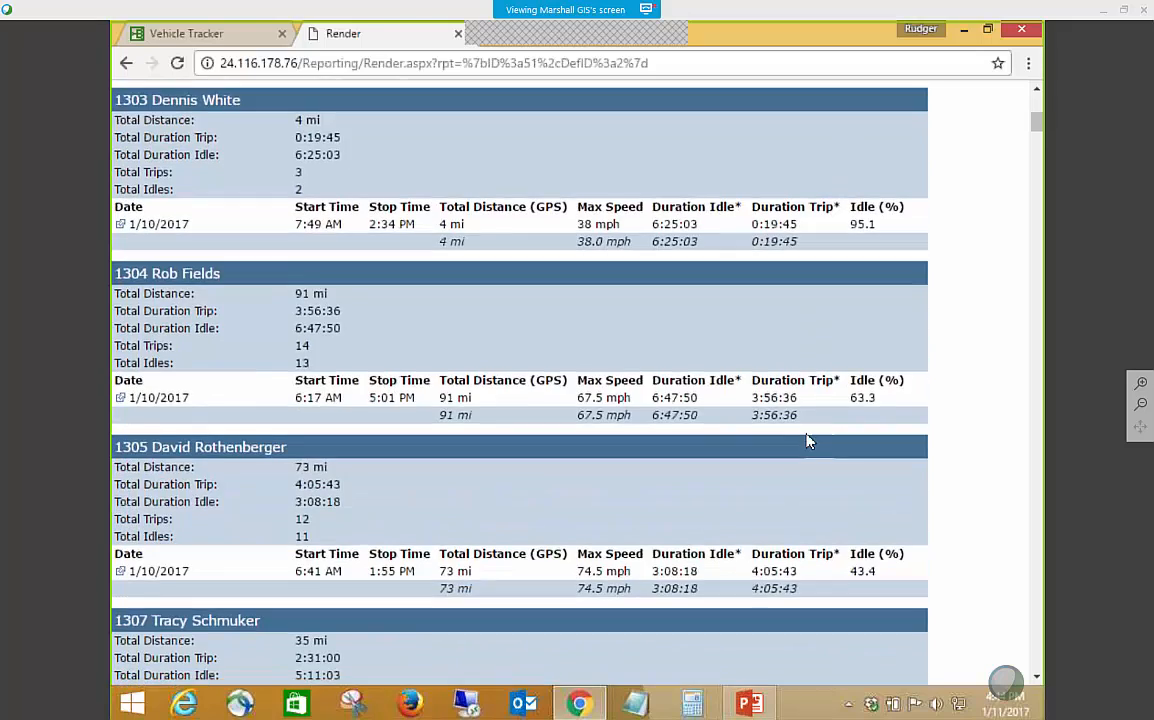
pyautogui.scroll(-3, 808, 430)
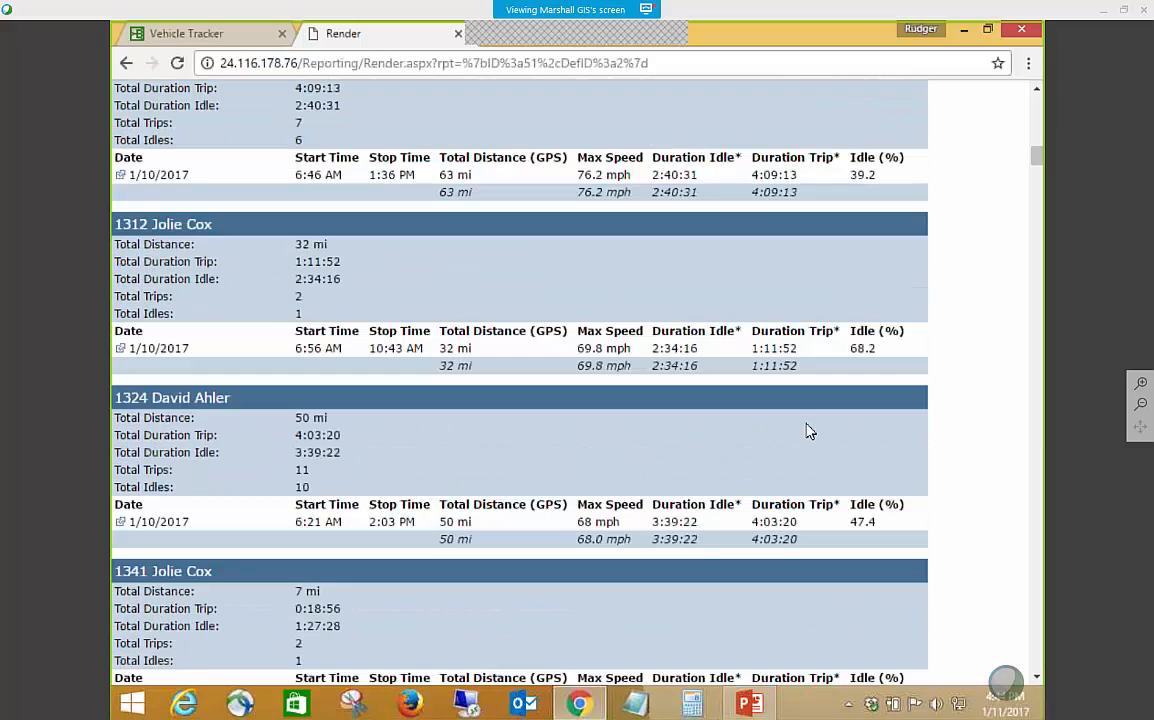
pyautogui.scroll(15, 806, 430)
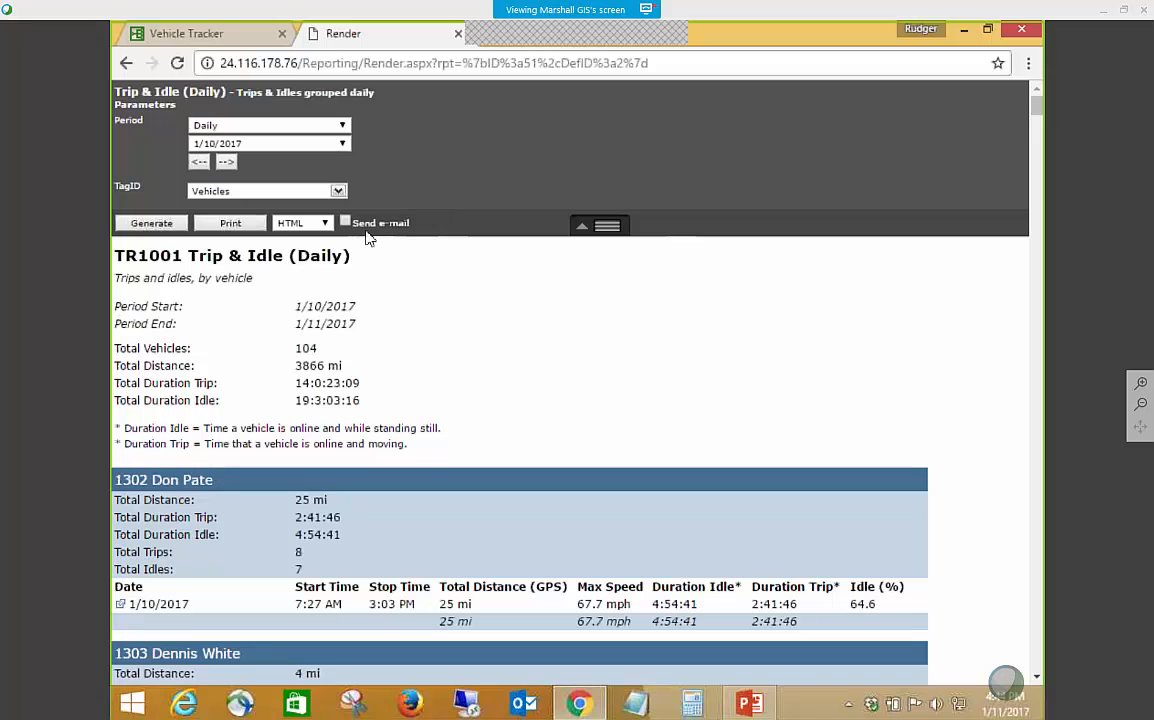
# Check the output formats and period options available for the Trip & Idle (Daily) report.
pyautogui.click(300, 223)
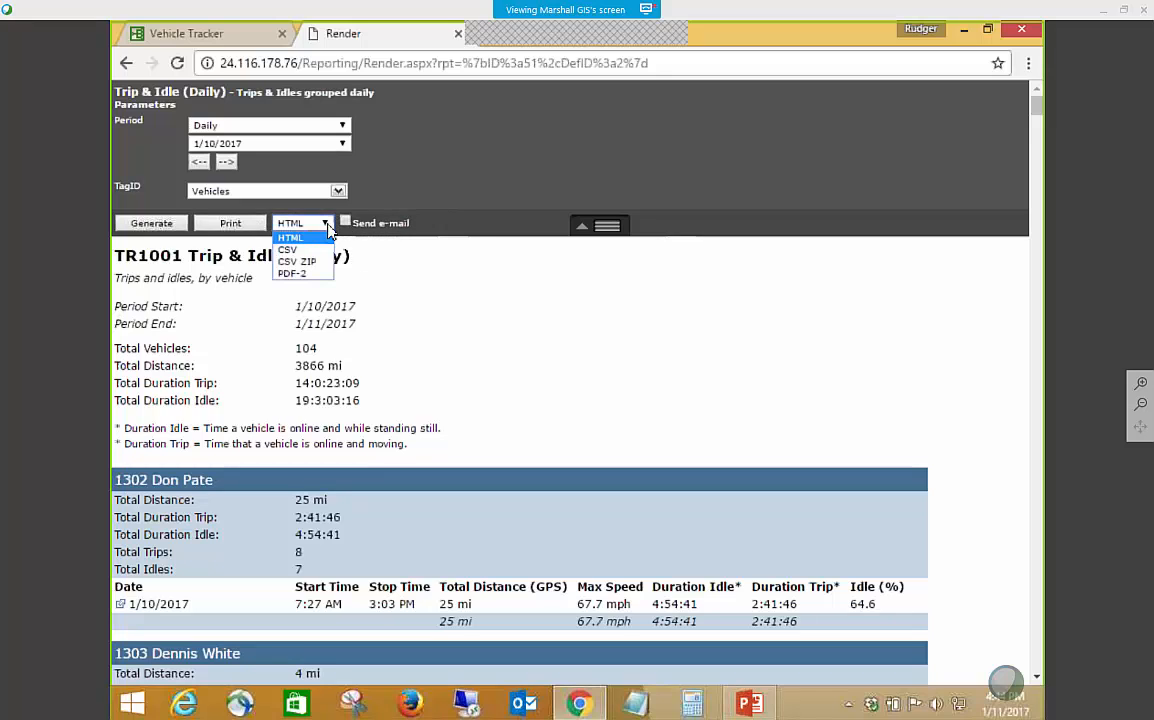
pyautogui.click(415, 235)
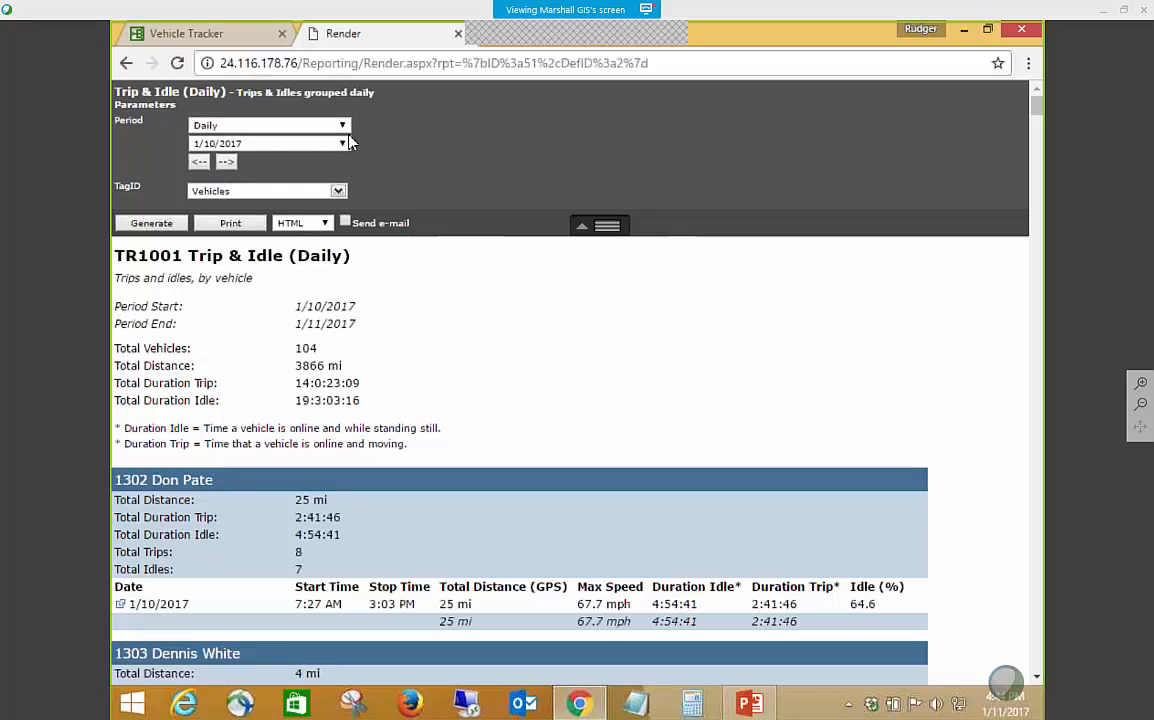
pyautogui.click(314, 125)
pyautogui.click(445, 160)
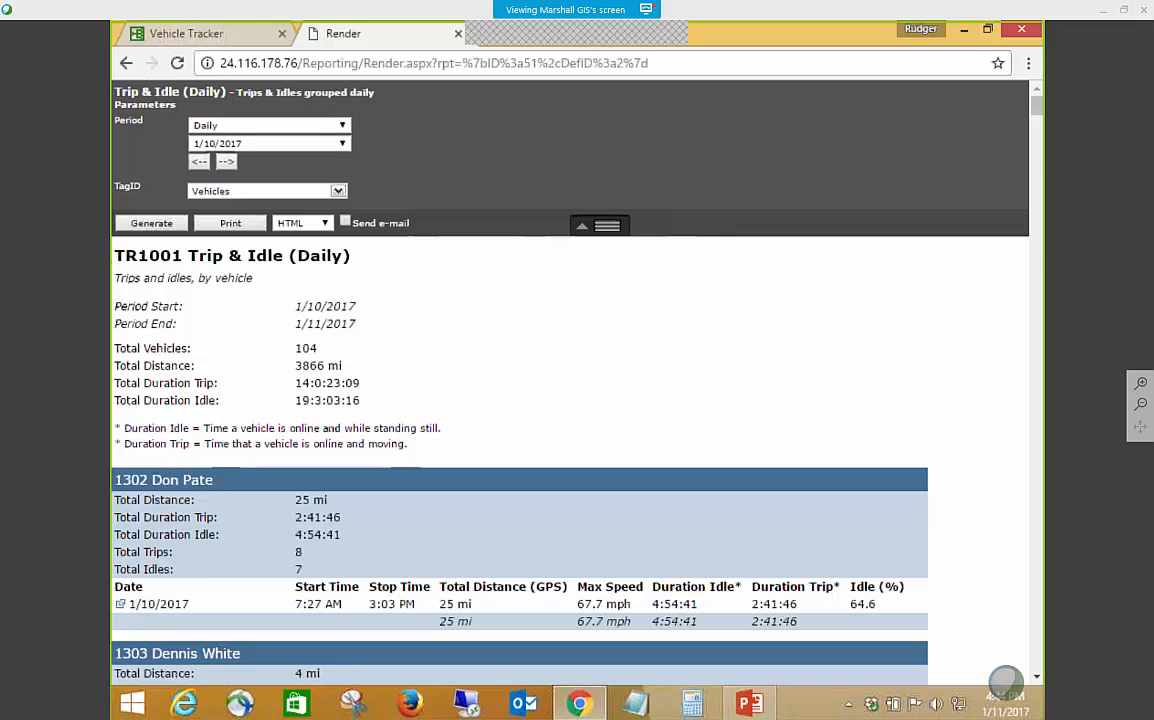
# Open the Geofence Violation (Engineering) report for editing from the report manager and review its tag choices.
pyautogui.click(185, 33)
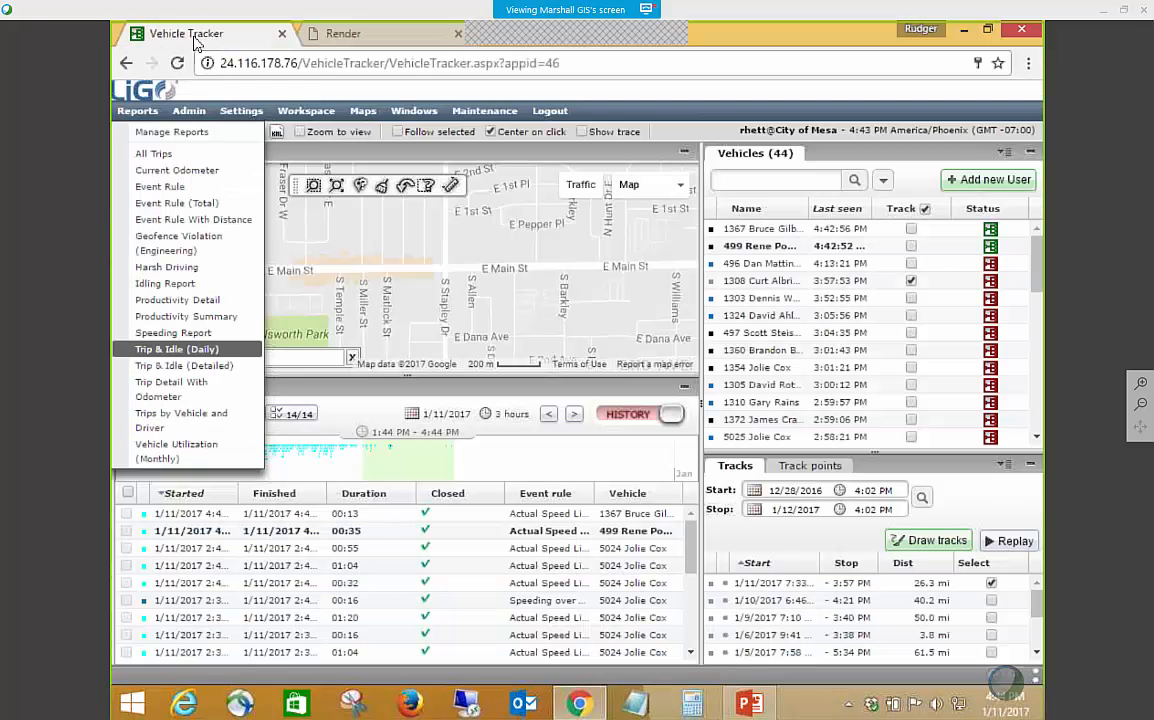
pyautogui.click(165, 136)
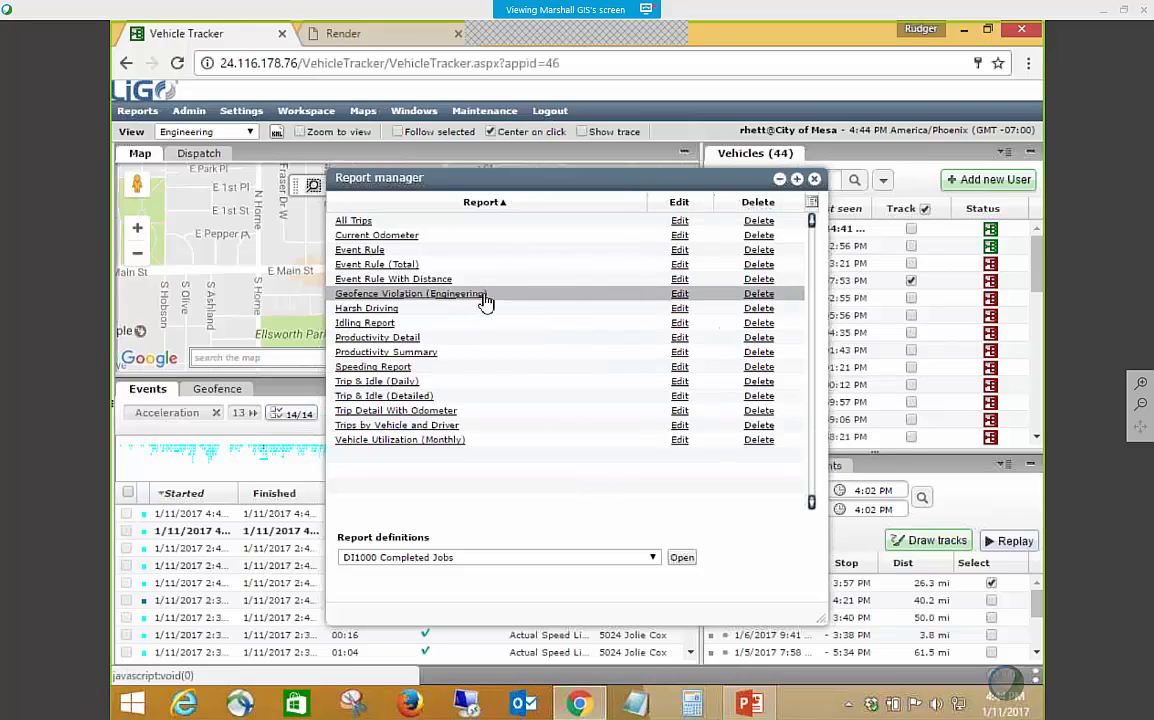
pyautogui.click(680, 294)
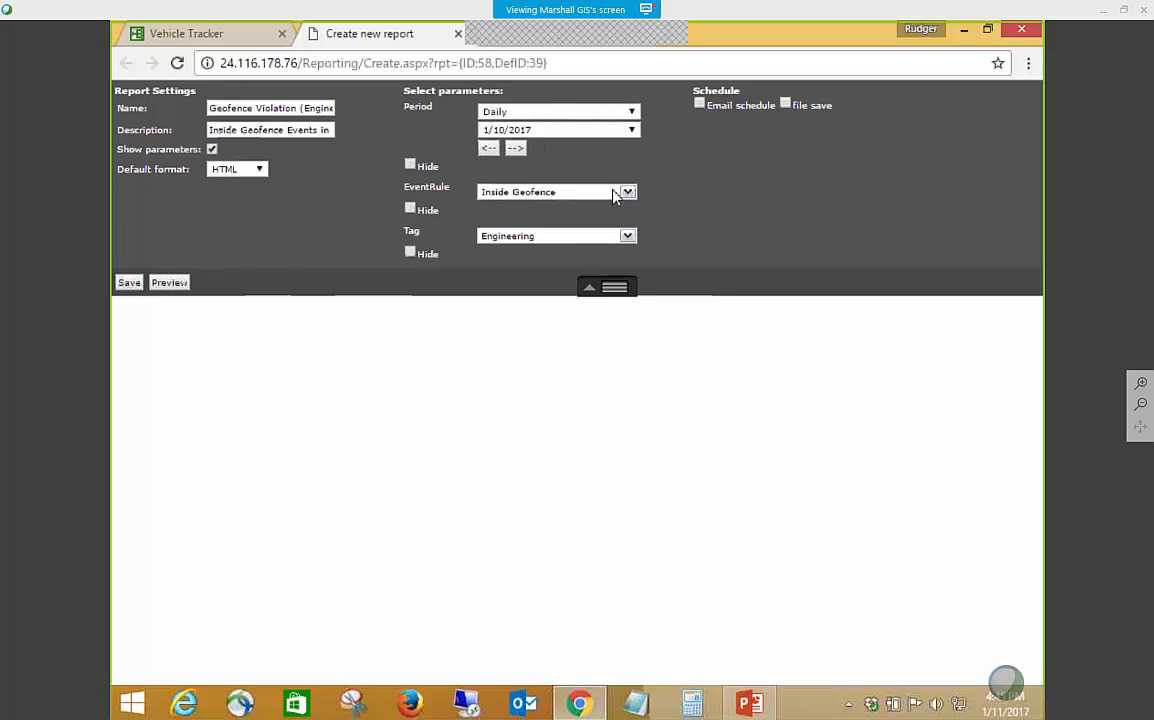
pyautogui.click(598, 237)
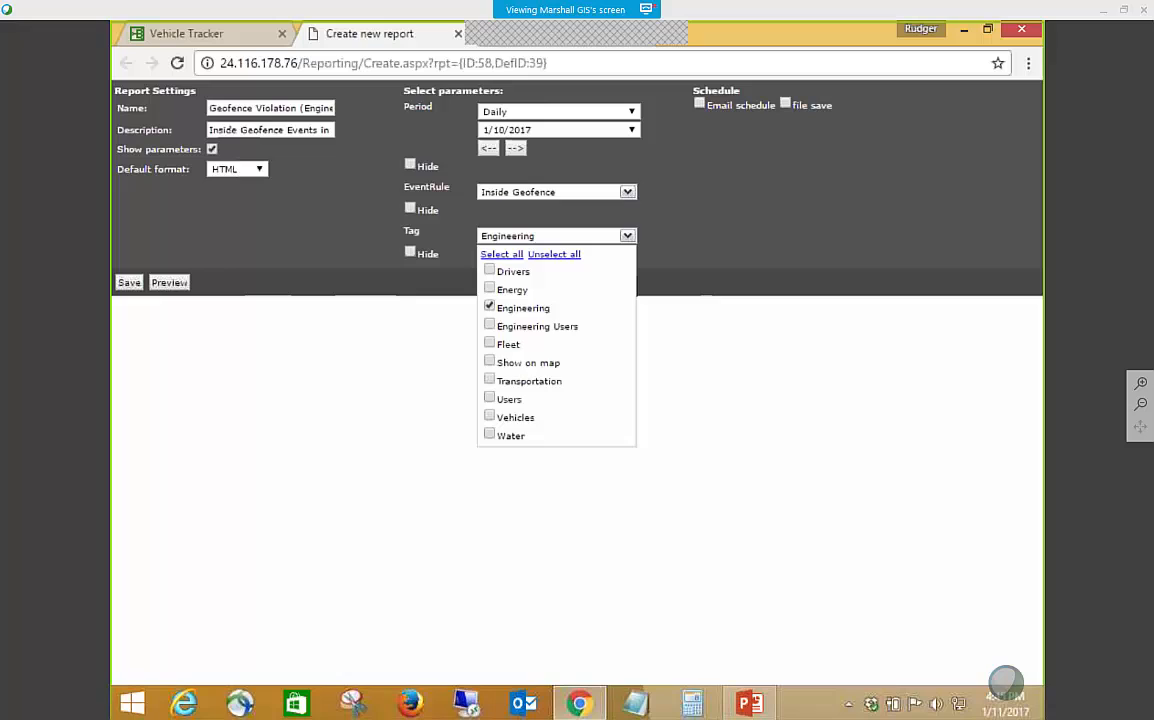
pyautogui.click(690, 242)
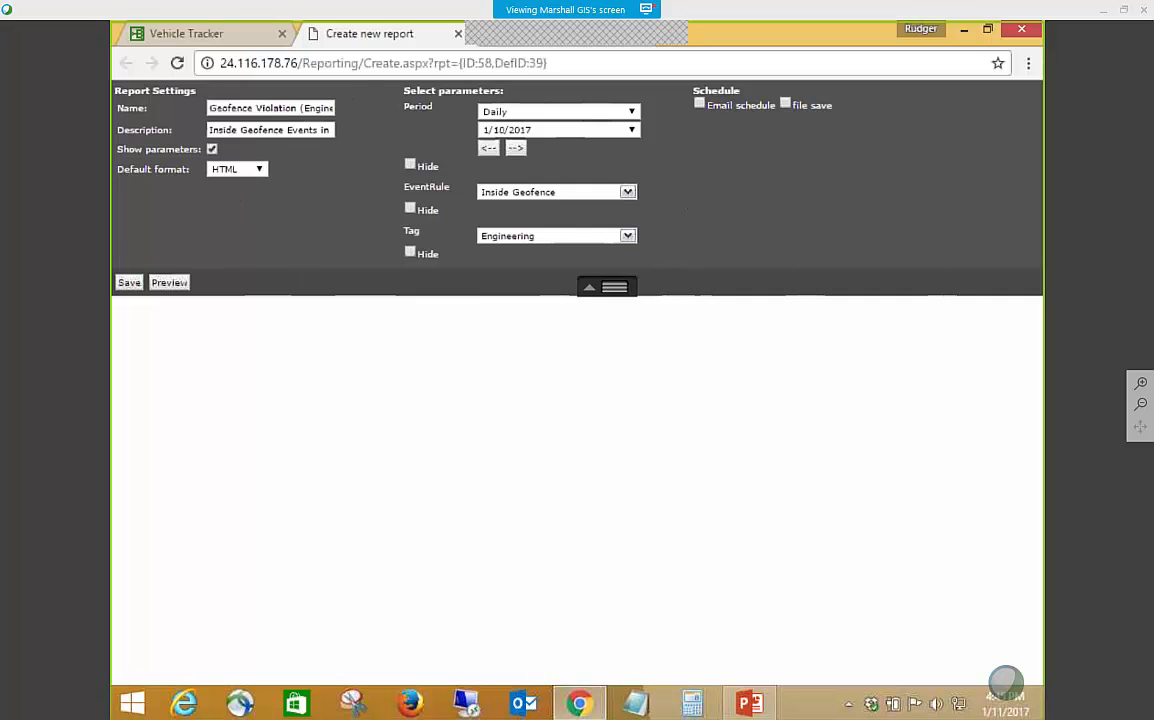
# Enable an email schedule for the report and include the First, Second, Third, Fourth and Last weeks.
pyautogui.click(700, 105)
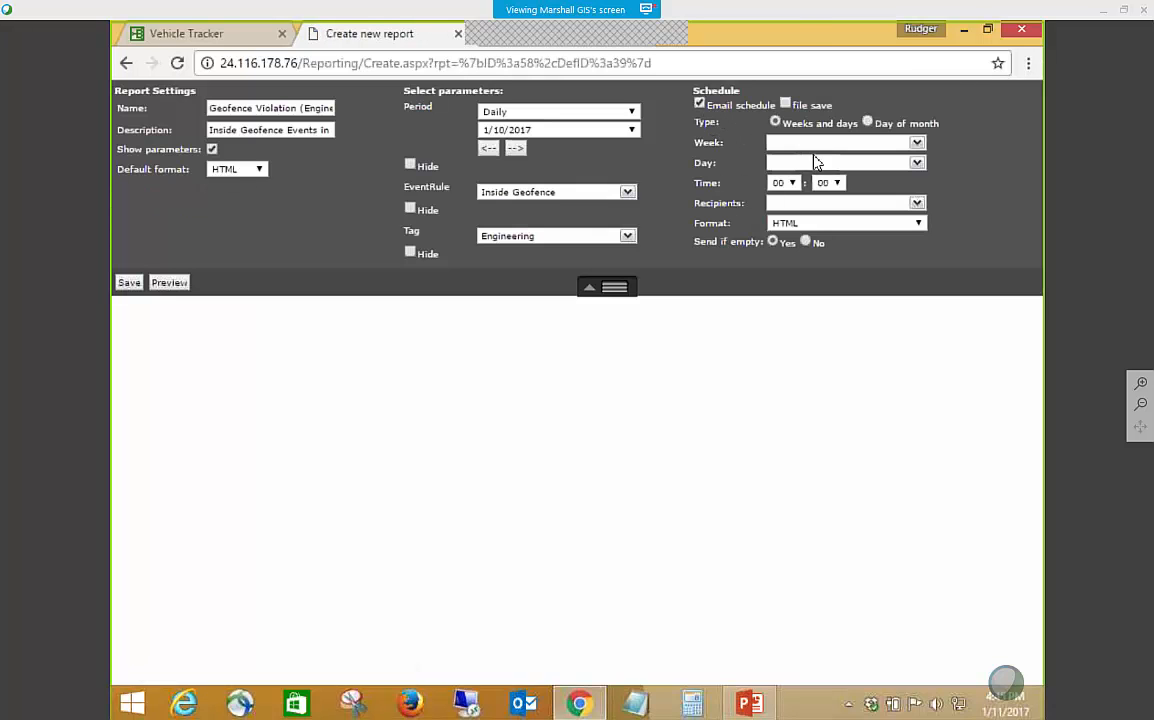
pyautogui.click(917, 144)
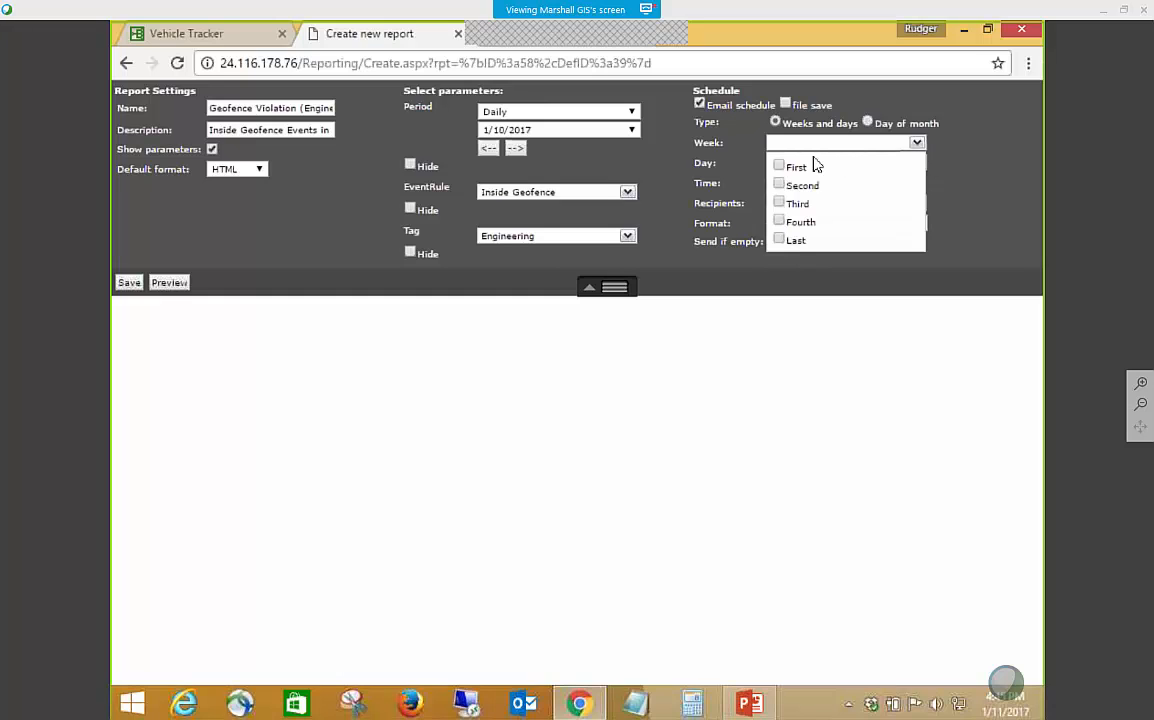
pyautogui.click(780, 166)
pyautogui.click(780, 184)
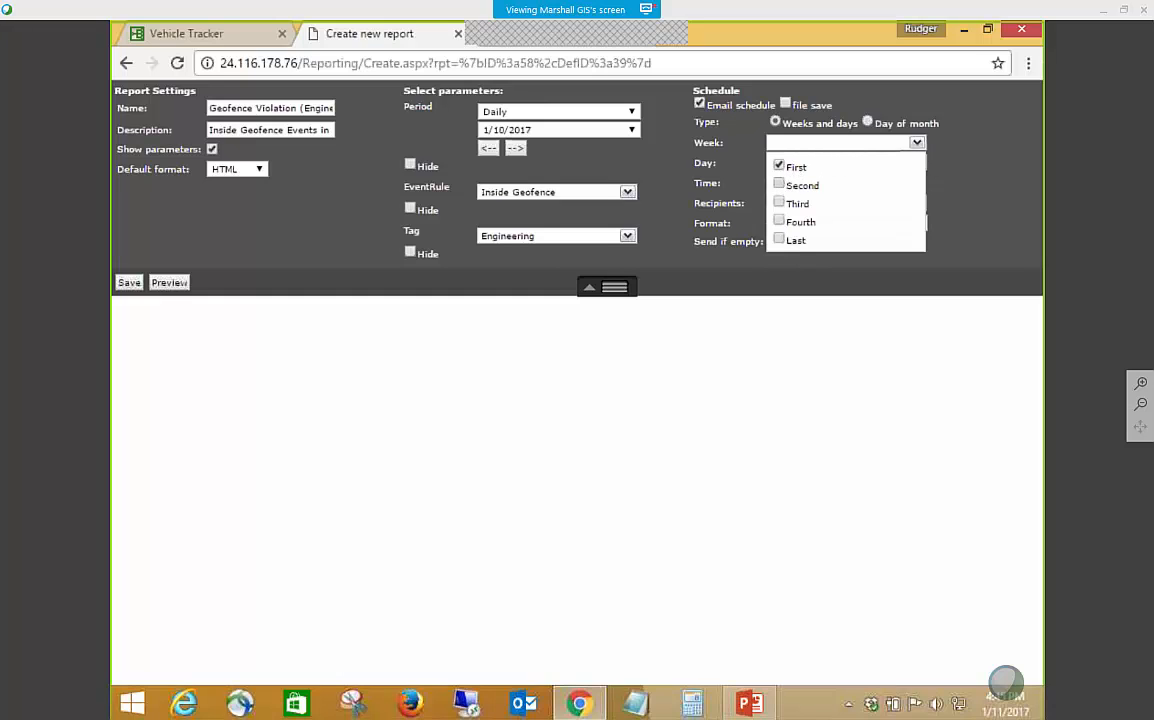
pyautogui.click(781, 204)
pyautogui.click(781, 222)
pyautogui.click(779, 240)
pyautogui.click(931, 201)
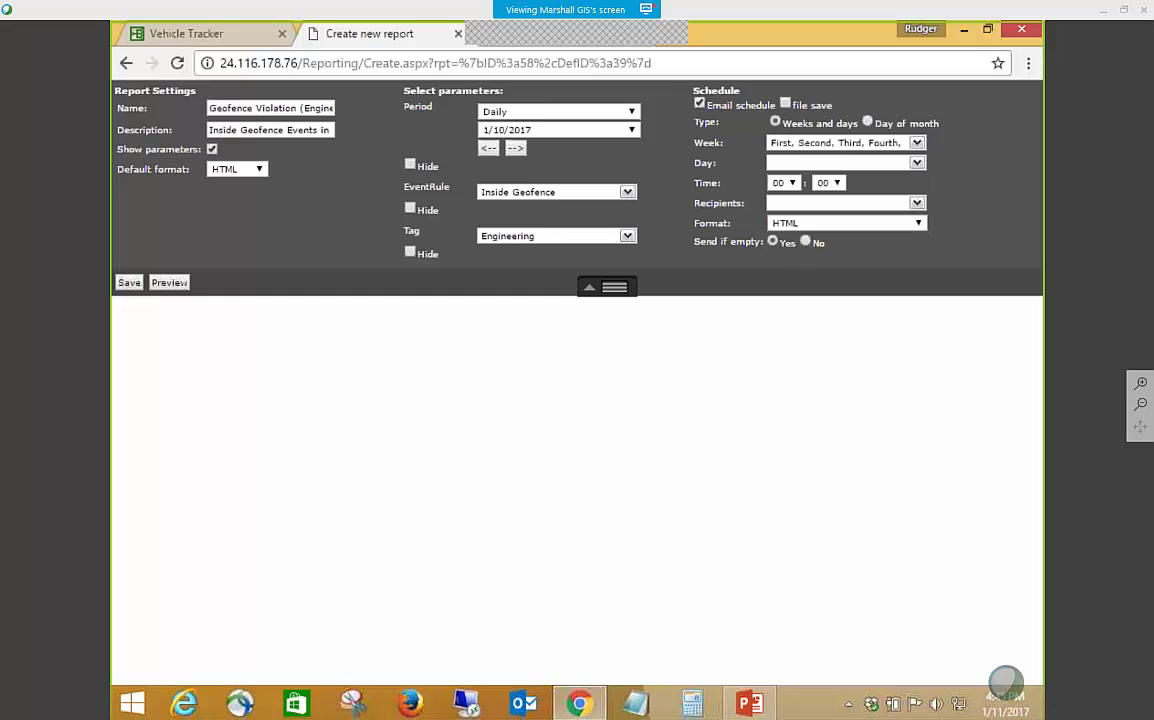
# Schedule the Geofence Violation (Engineering) report email for Friday at 07:00.
pyautogui.click(918, 164)
pyautogui.click(781, 275)
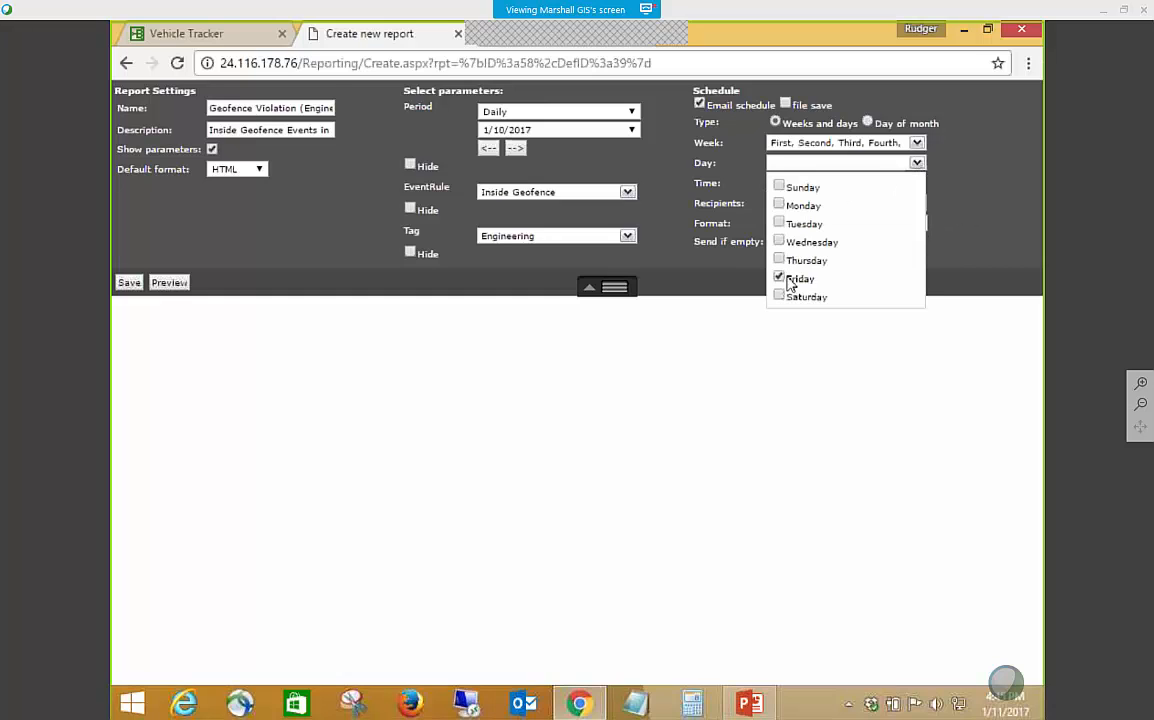
pyautogui.click(1003, 229)
pyautogui.click(785, 183)
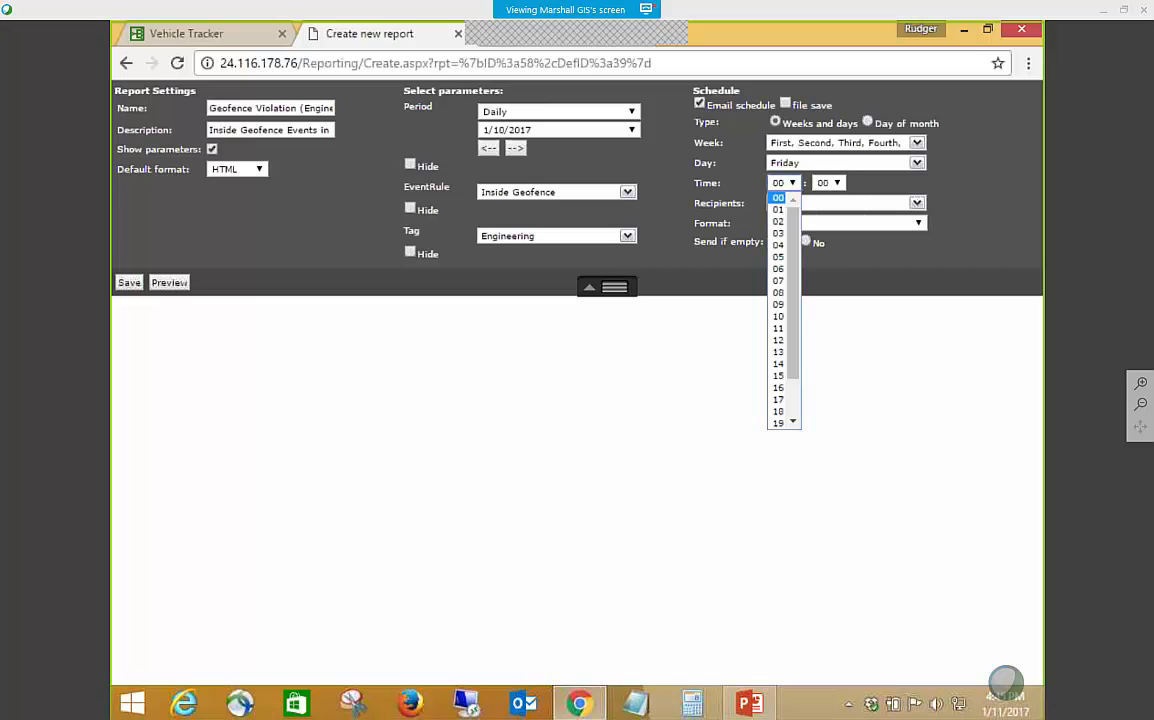
pyautogui.click(779, 280)
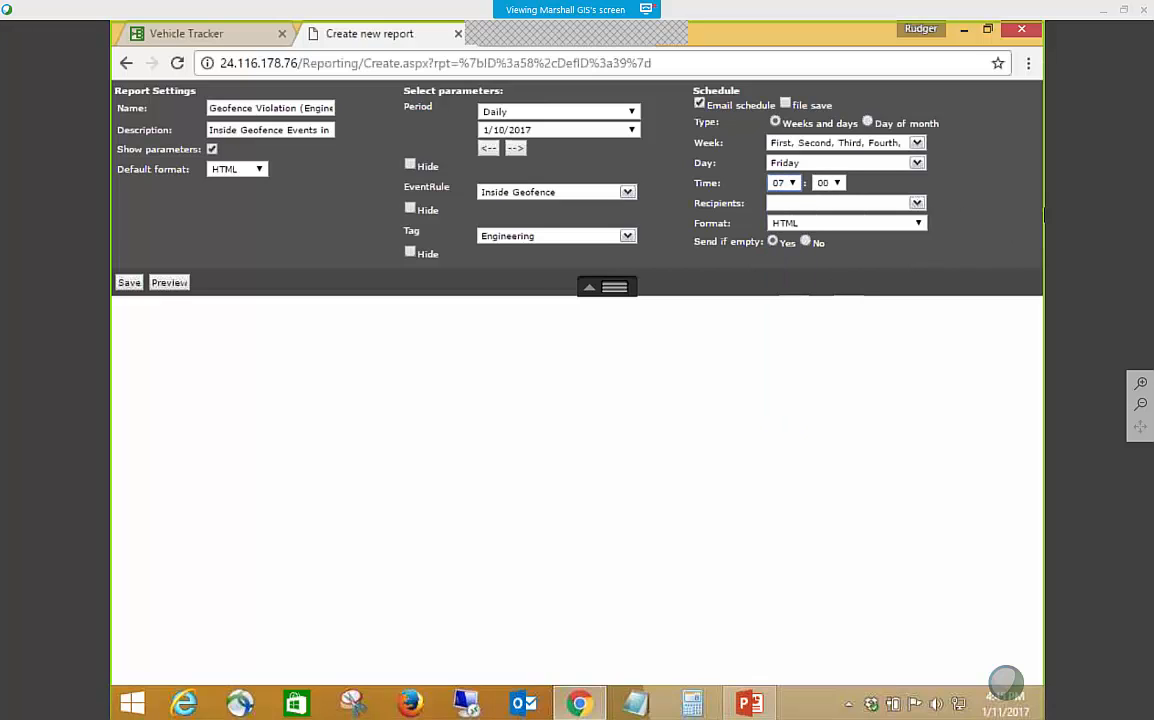
# Set the scheduled email's recipients to Engineering Users and check the available output formats.
pyautogui.click(916, 203)
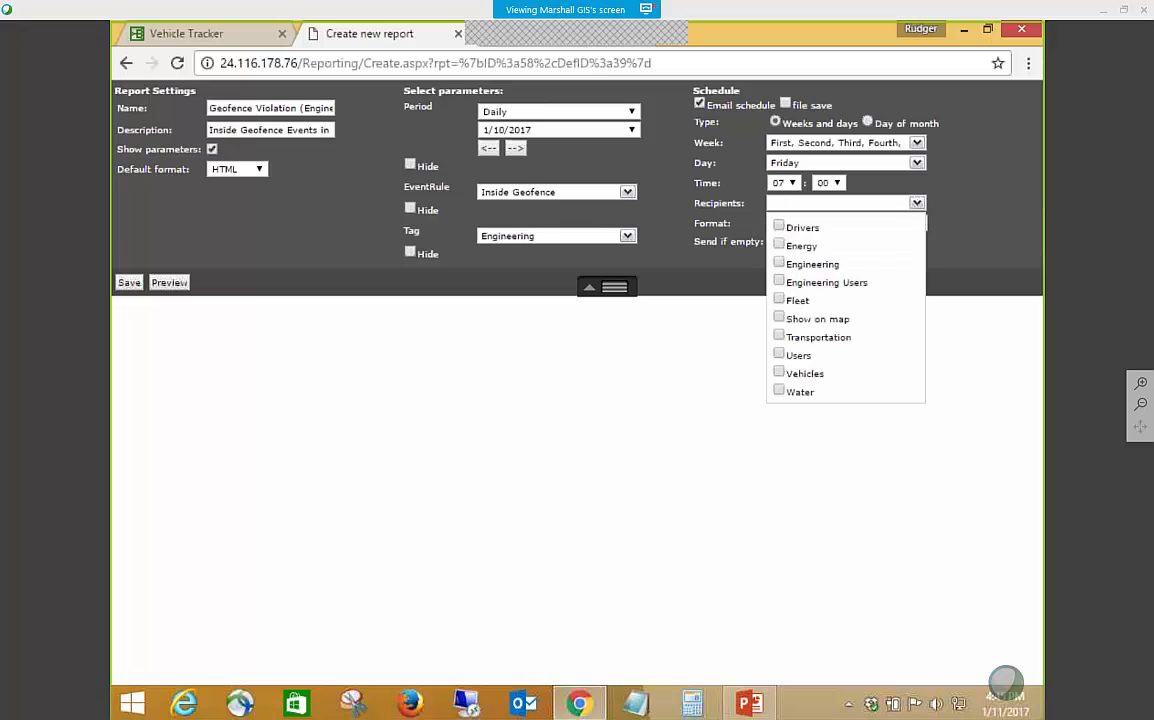
pyautogui.click(780, 282)
pyautogui.click(987, 265)
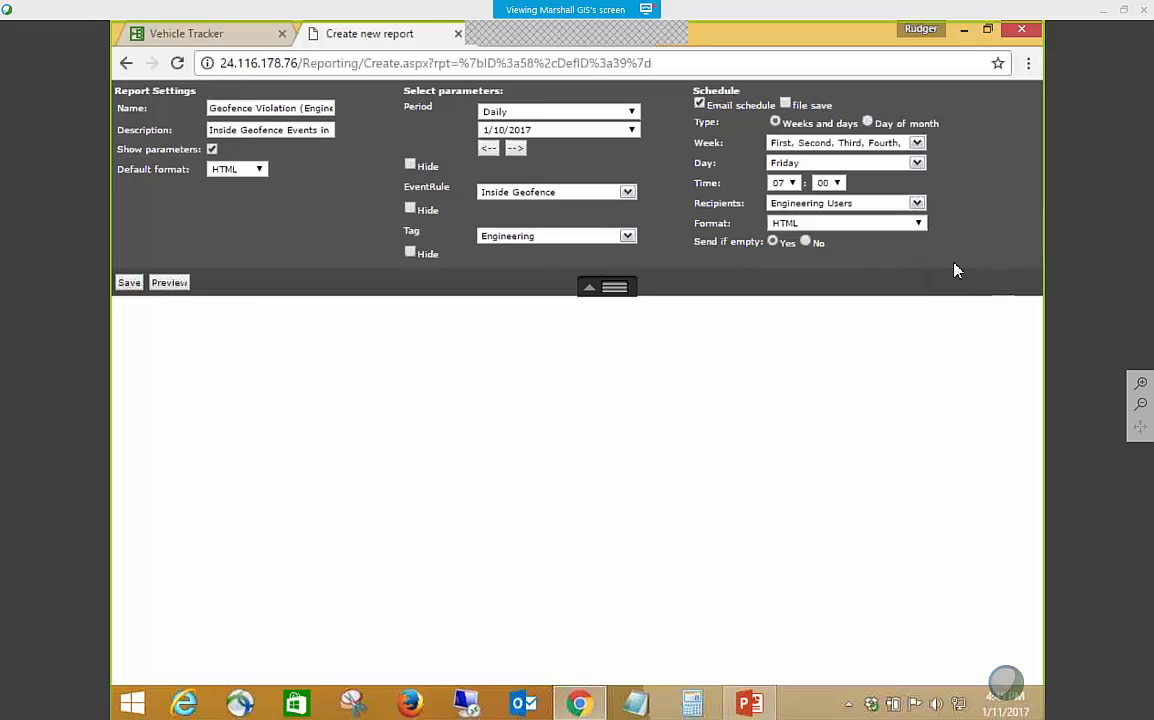
pyautogui.click(850, 223)
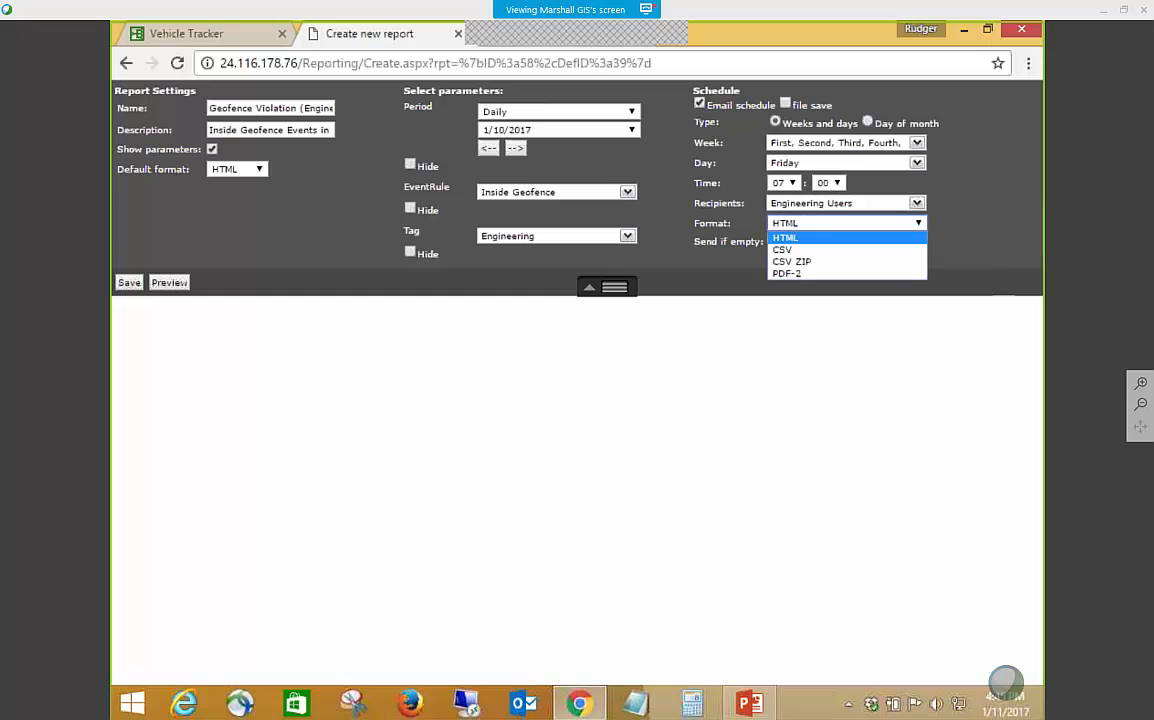
pyautogui.click(993, 258)
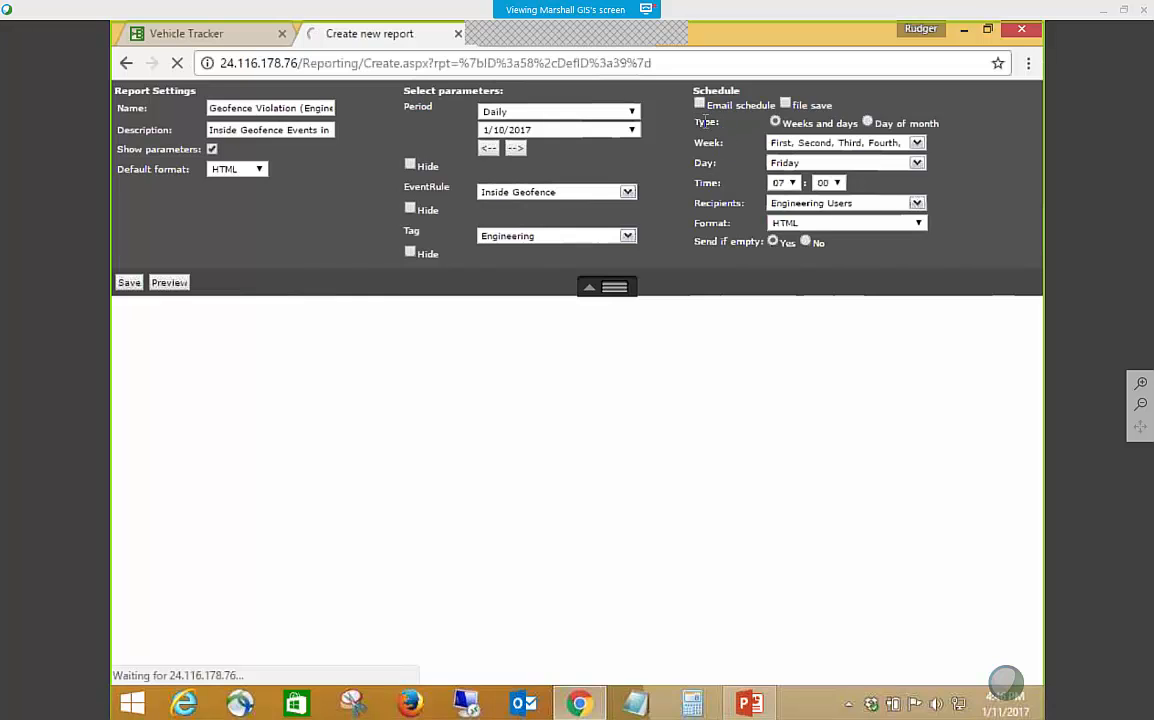
# Return to the report manager and open a new report based on the EV1000 Event Rule definition.
pyautogui.click(176, 34)
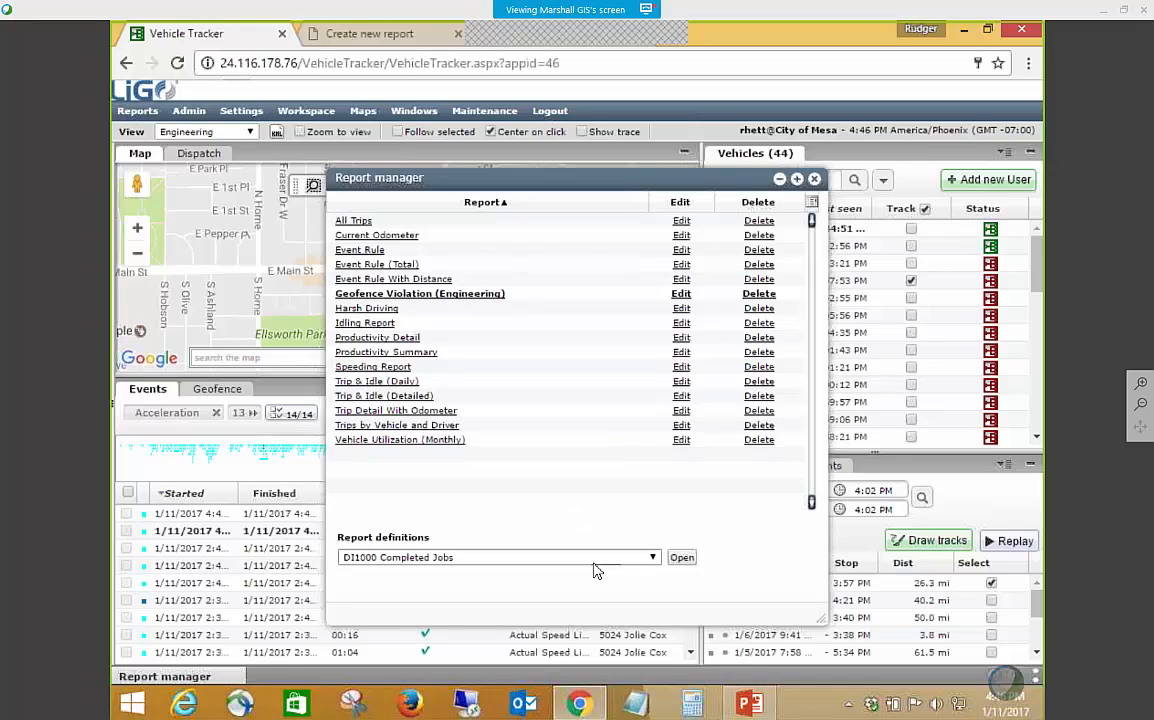
pyautogui.click(653, 558)
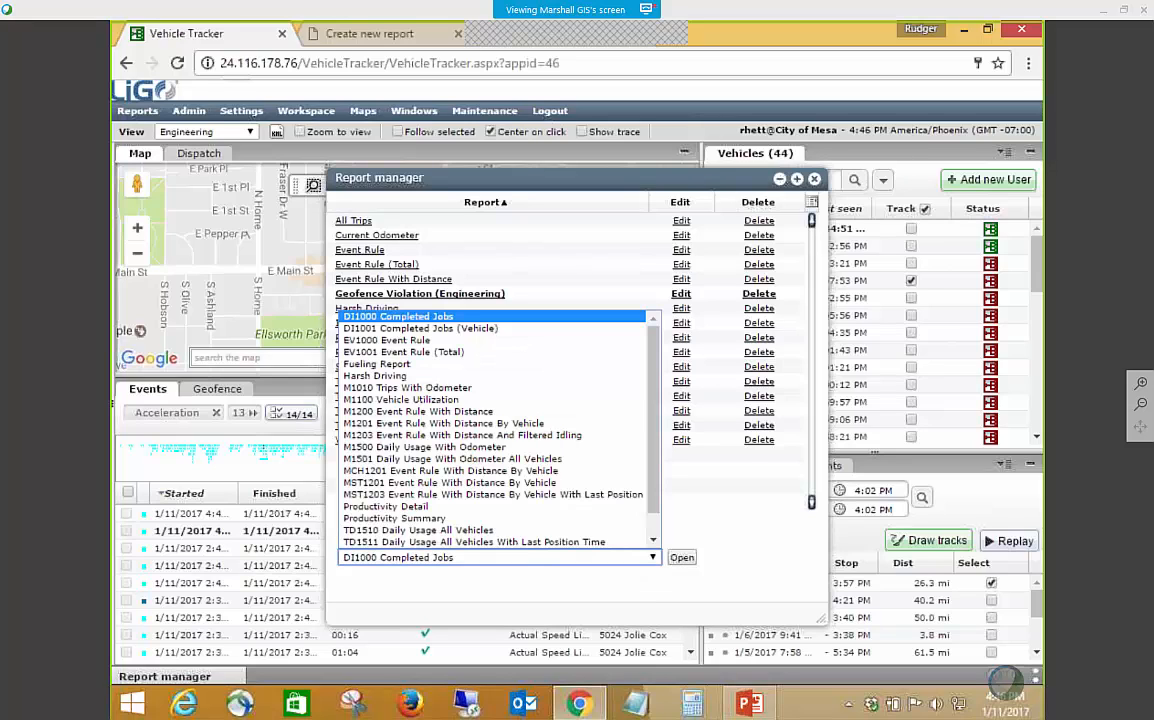
pyautogui.click(416, 341)
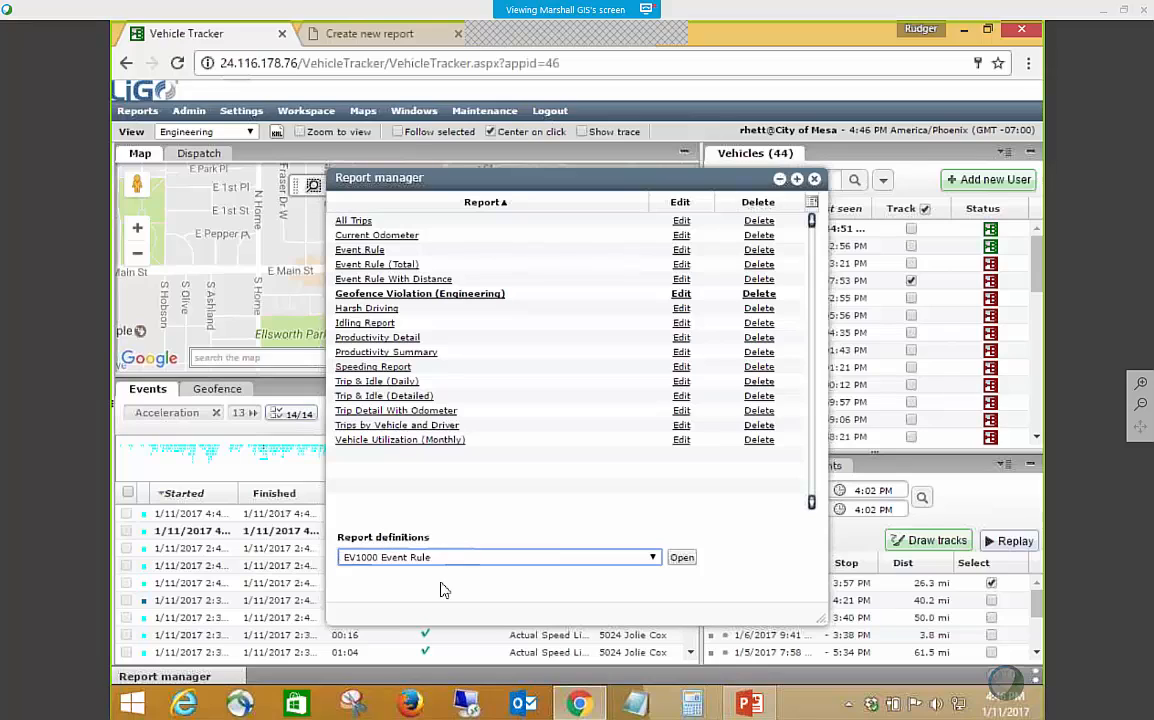
pyautogui.click(682, 558)
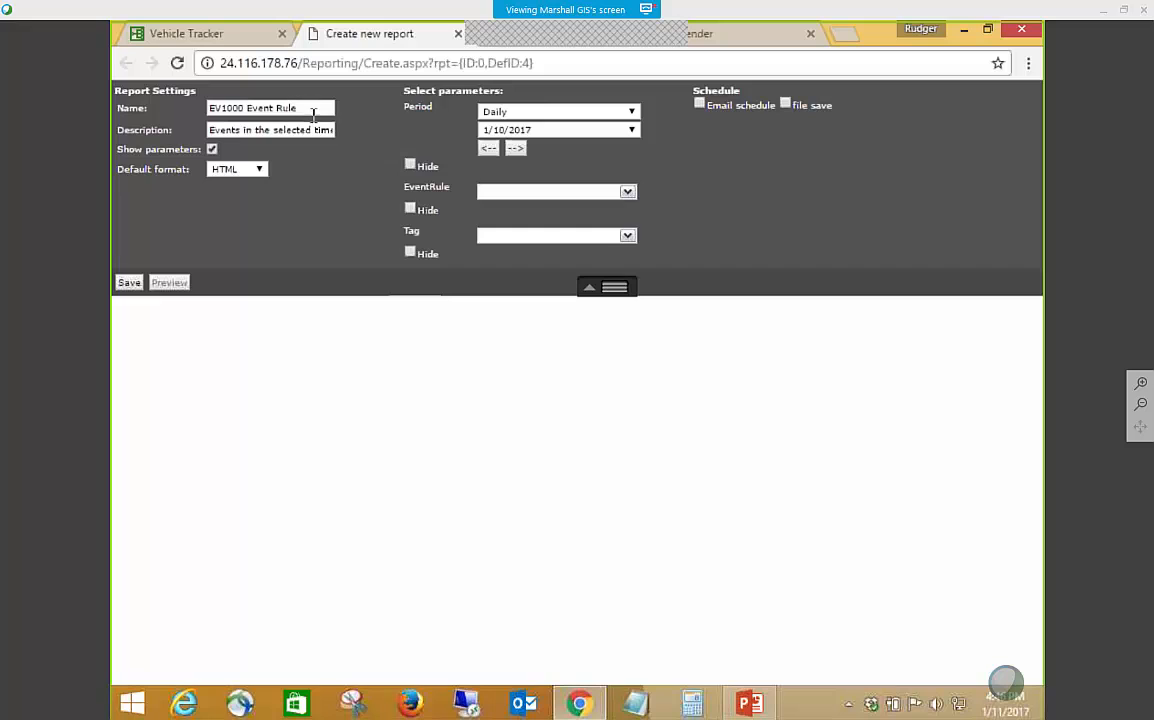
# Set the new report's event rule to Inside Geofence and its tag to Transportation.
pyautogui.click(627, 191)
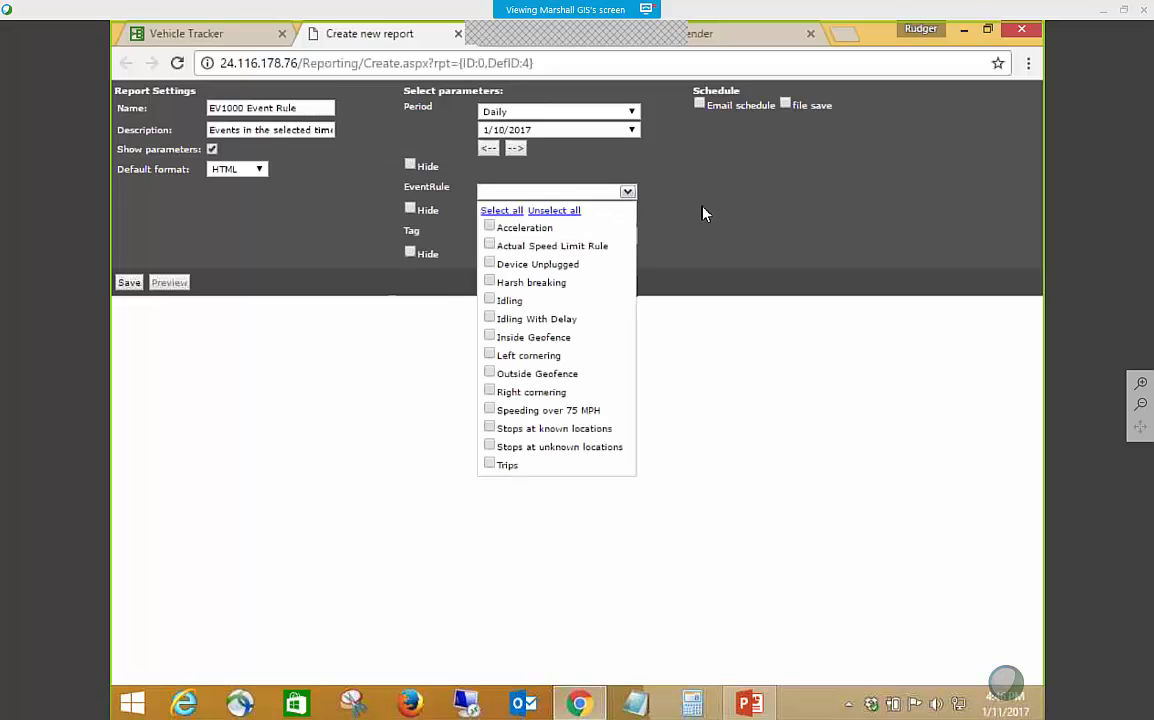
pyautogui.click(489, 337)
pyautogui.click(705, 248)
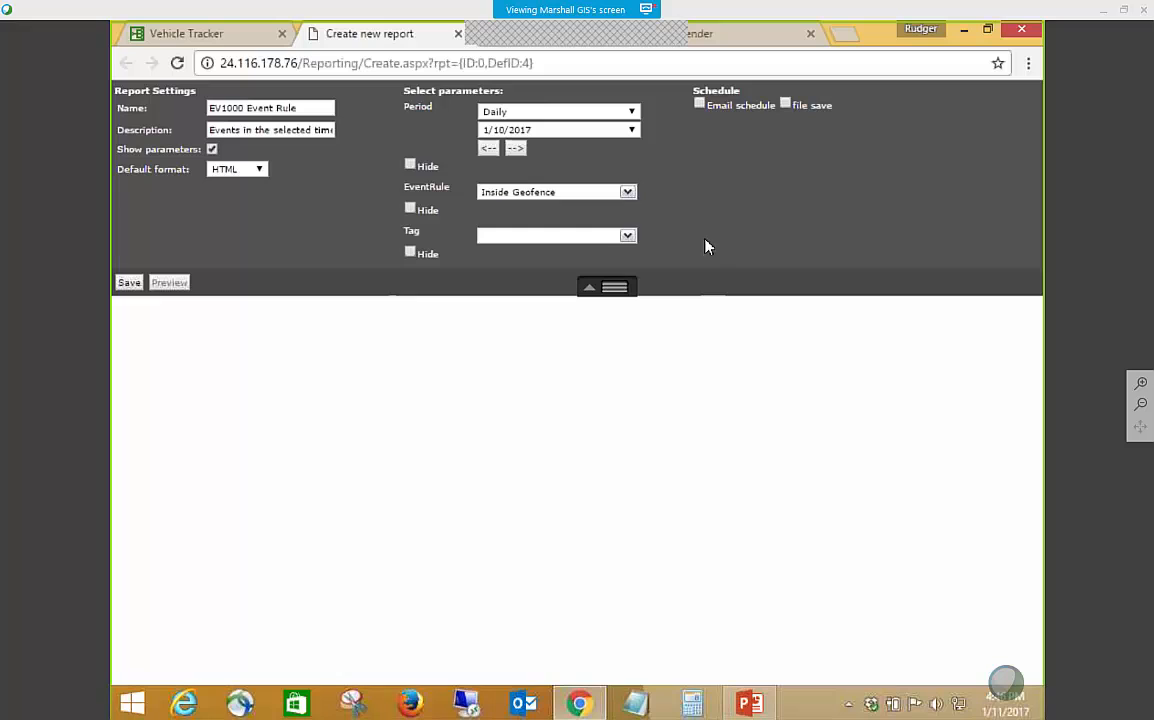
pyautogui.click(628, 236)
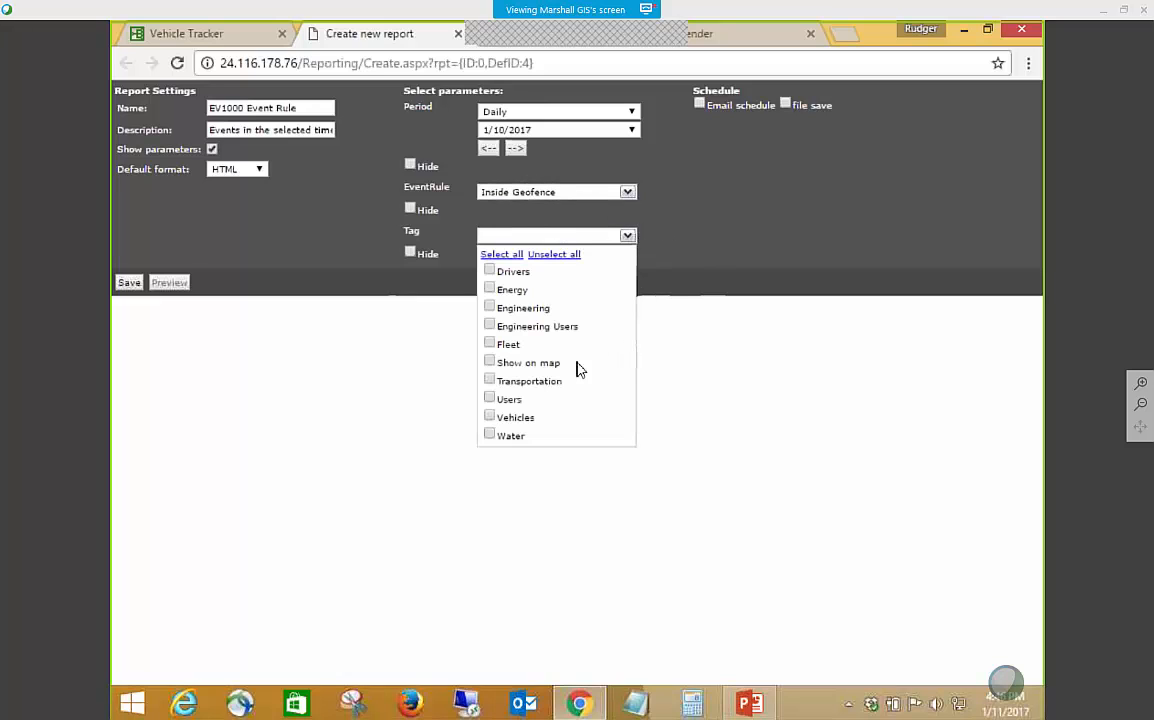
pyautogui.click(489, 381)
pyautogui.click(714, 274)
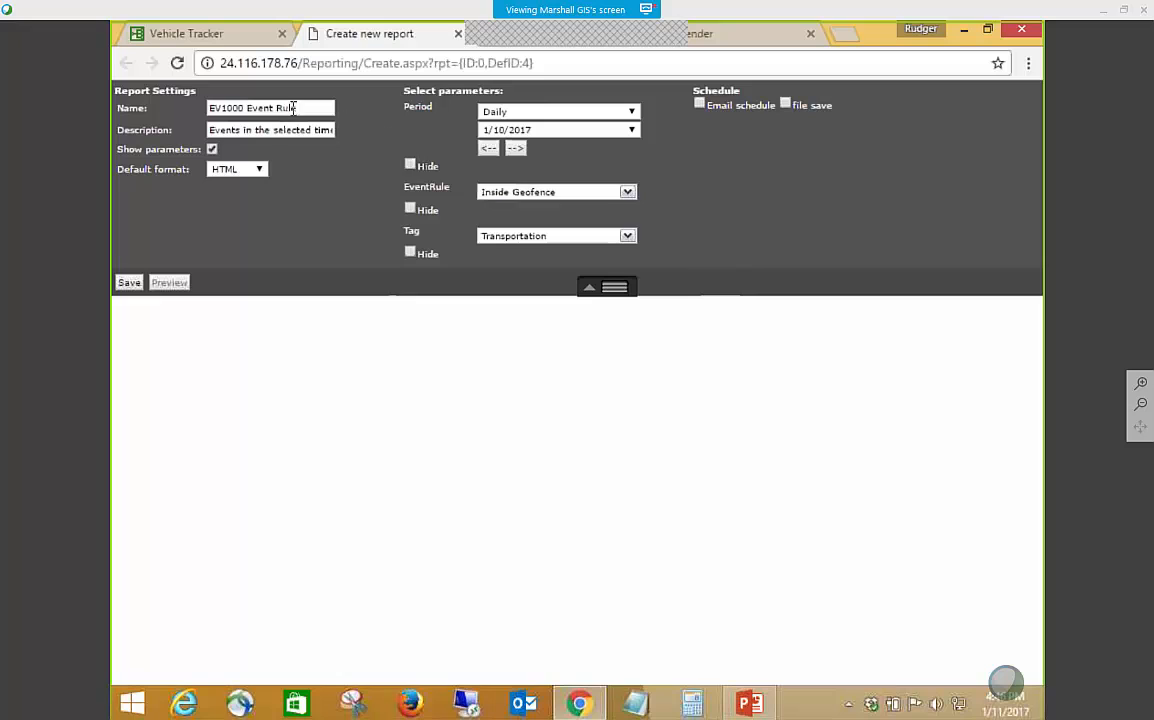
# Name the new report "Inside Geofence (transportation)".
pyautogui.moveTo(295, 108); pyautogui.dragTo(172, 114)
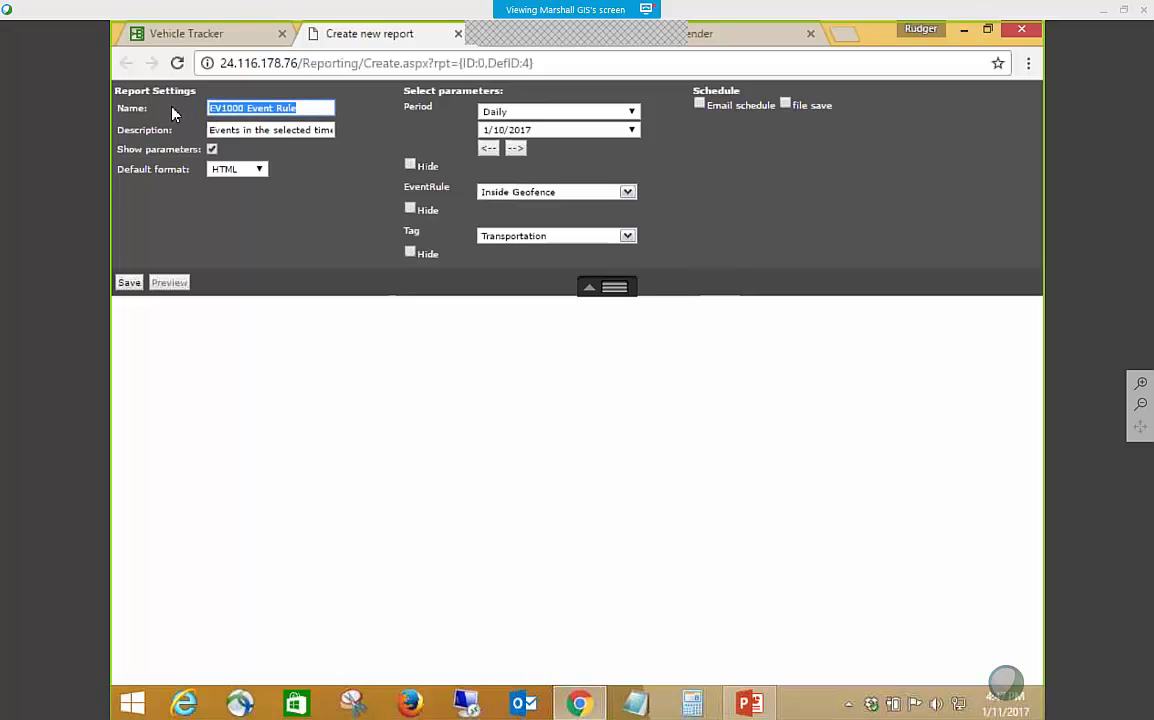
pyautogui.write('Ins')
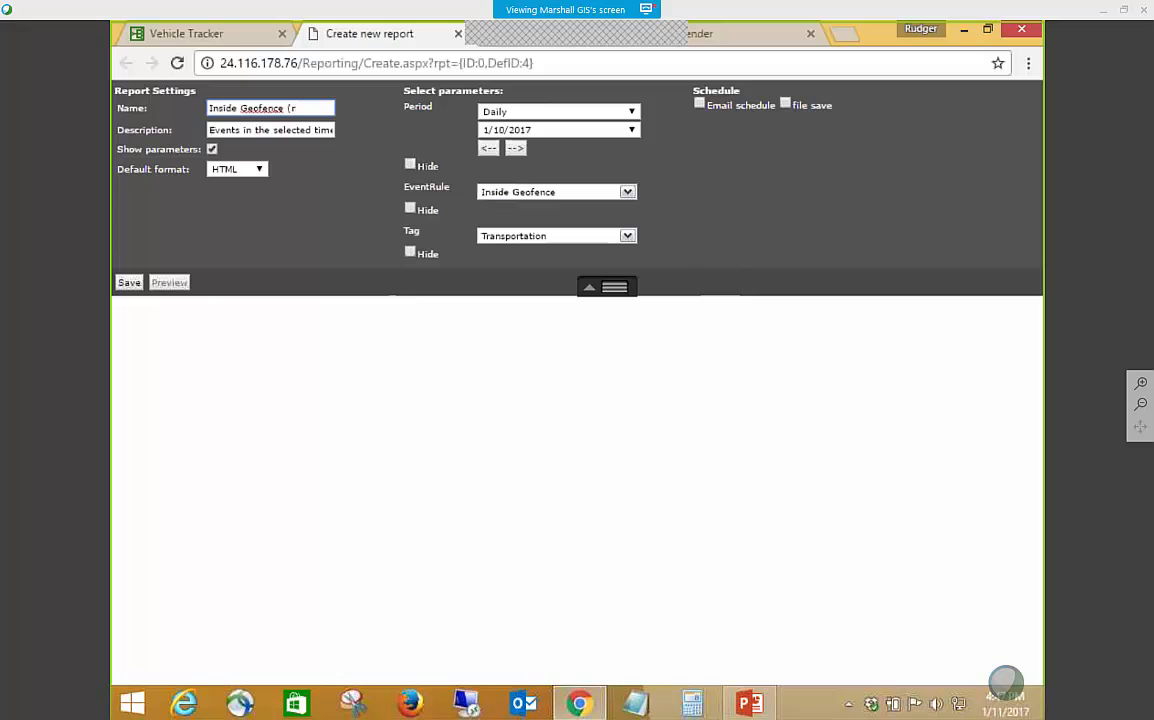
pyautogui.write('ide Geofence (transportation)')
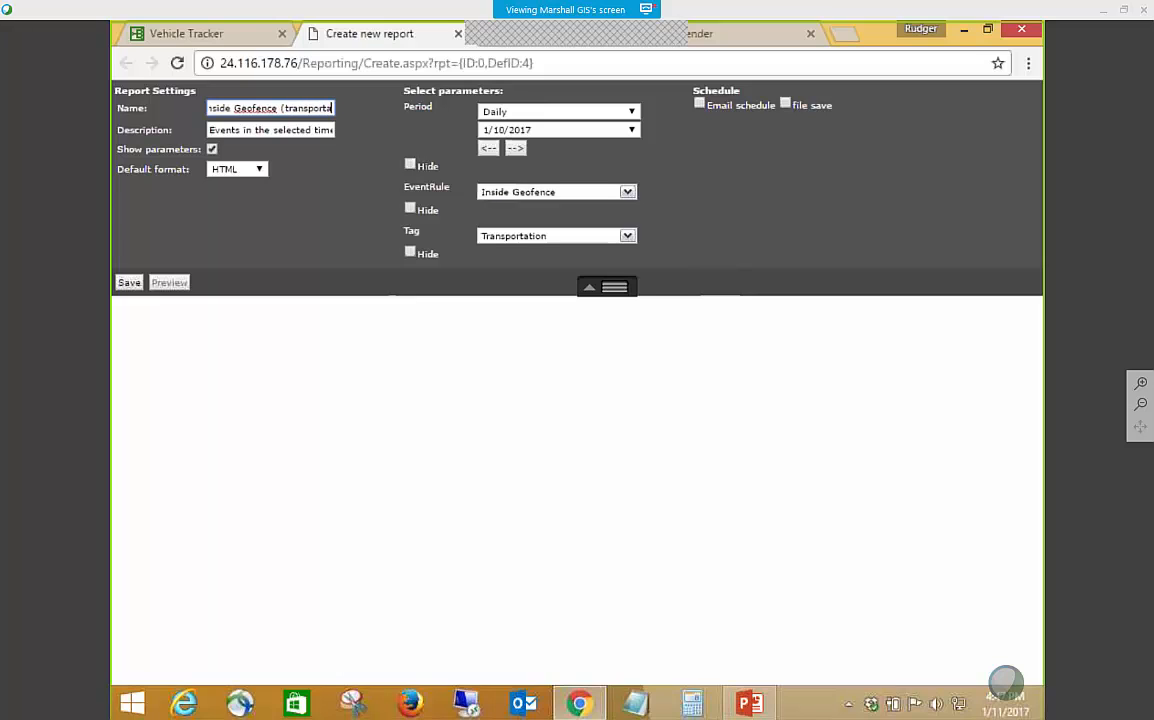
# Replace "Events" in the report description with "Inside Geofence for Transportation" and save the report.
pyautogui.click(210, 129)
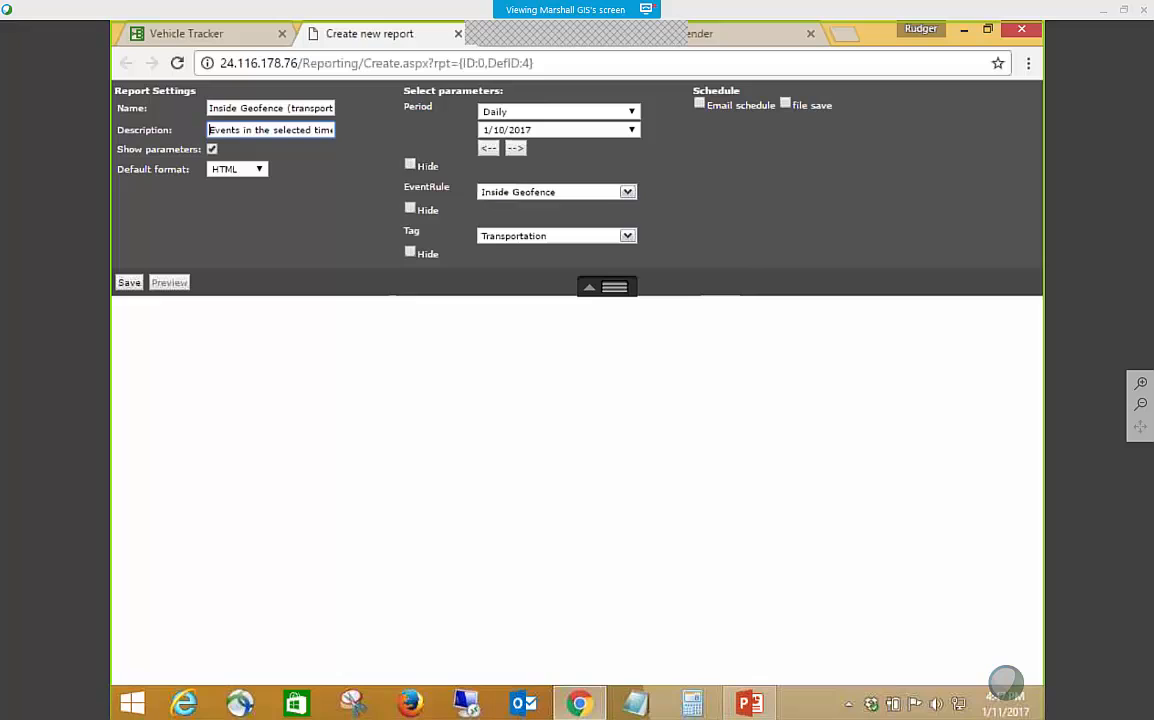
pyautogui.click(246, 131)
pyautogui.write('for')
pyautogui.press('BackSpace')
pyautogui.press('BackSpace')
pyautogui.press('BackSpace')
pyautogui.press('BackSpace')
pyautogui.press('BackSpace')
pyautogui.press('BackSpace')
pyautogui.press('BackSpace')
pyautogui.press('BackSpace')
pyautogui.press('BackSpace')
pyautogui.press('BackSpace')
pyautogui.write('IN')
pyautogui.press('BackSpace')
pyautogui.write('nside ')
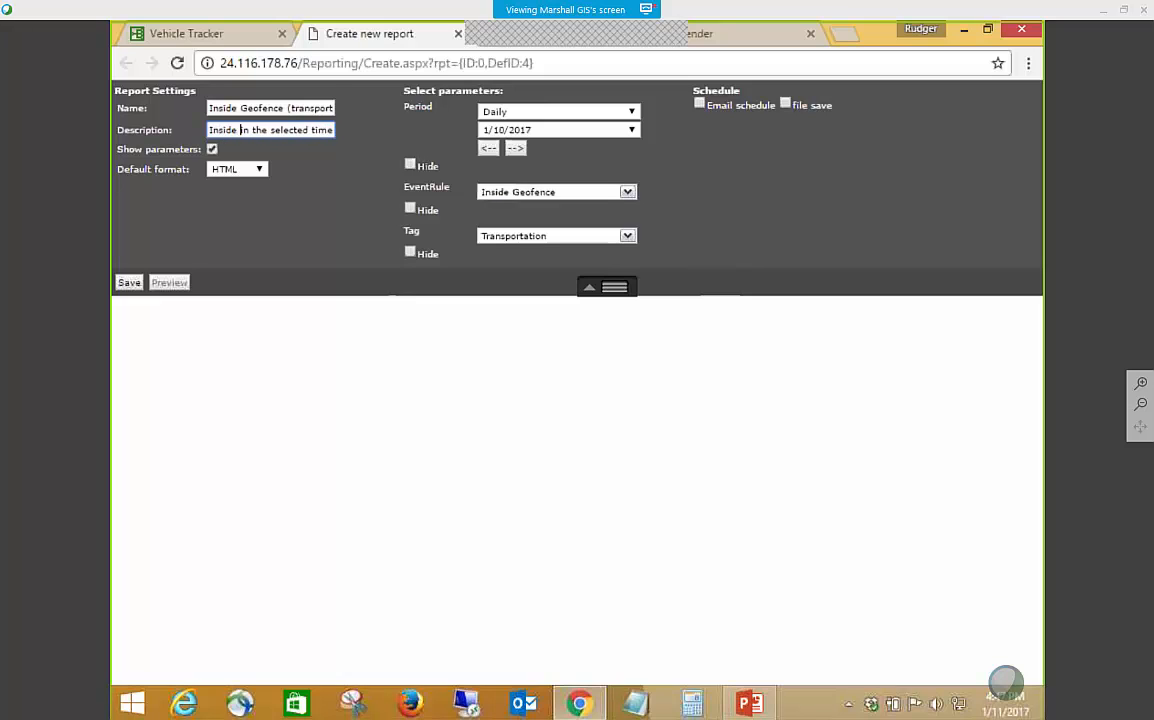
pyautogui.write('Geofence in the sel')
pyautogui.write('for Transp')
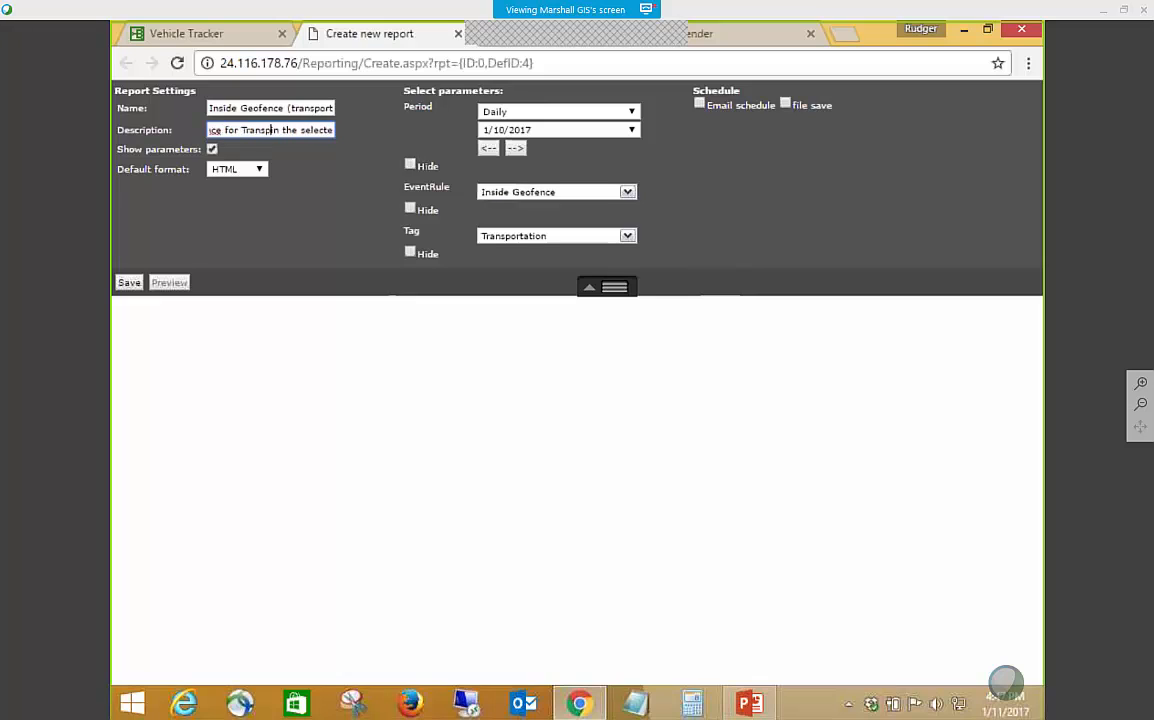
pyautogui.write('ortation')
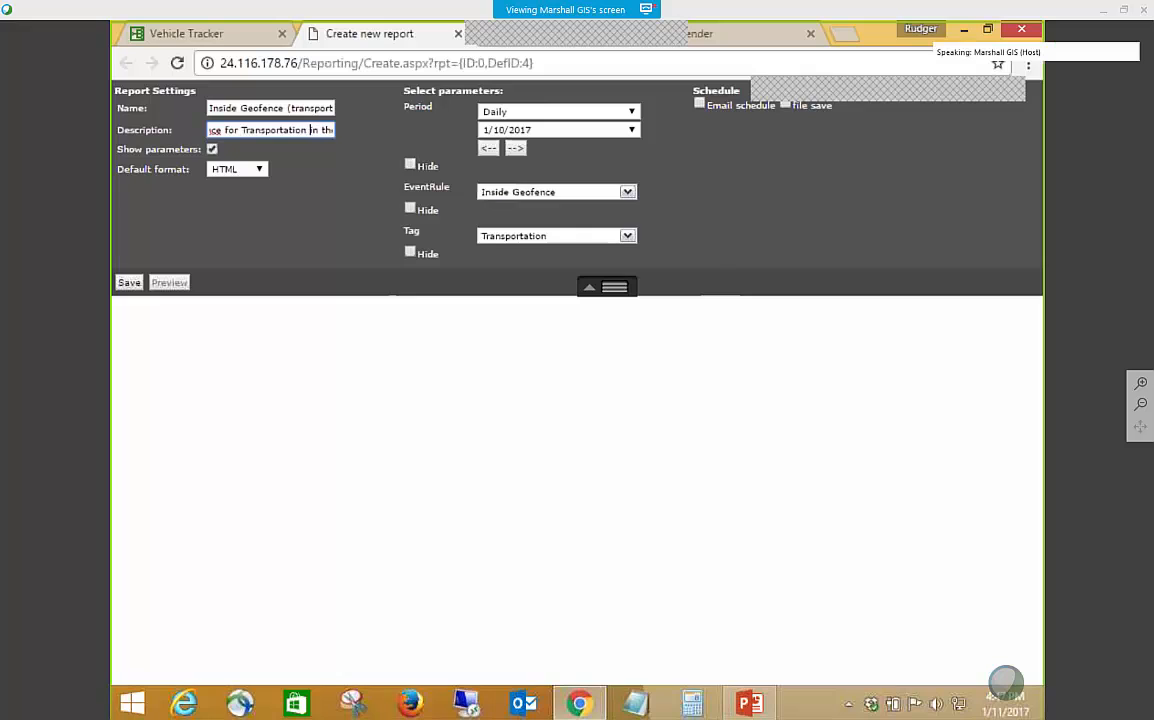
pyautogui.click(129, 284)
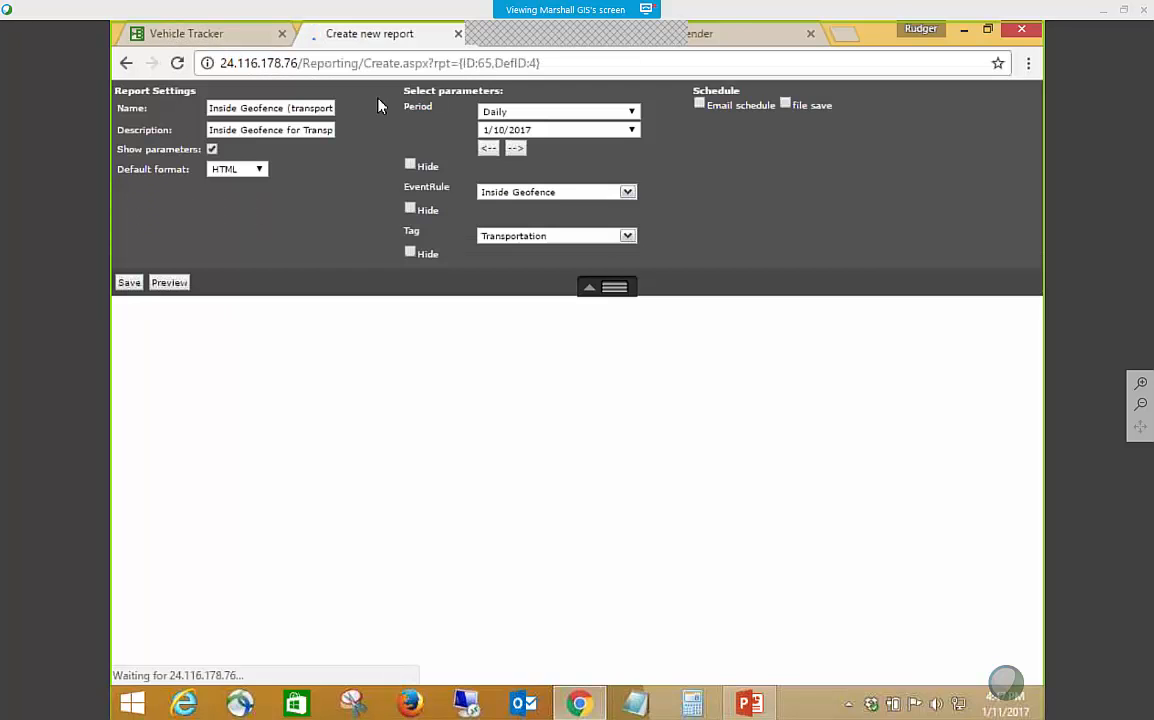
# Return to the vehicle tracker, close the report manager and check the available reports for the new geofence report.
pyautogui.click(220, 36)
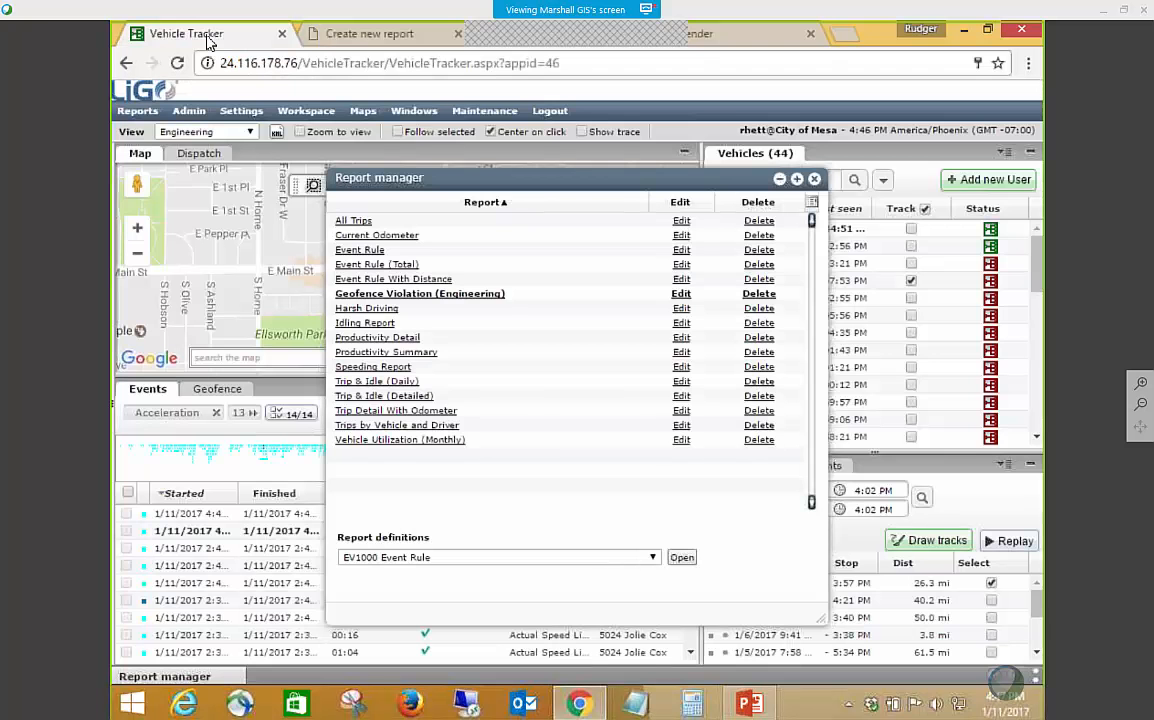
pyautogui.click(815, 180)
pyautogui.click(130, 112)
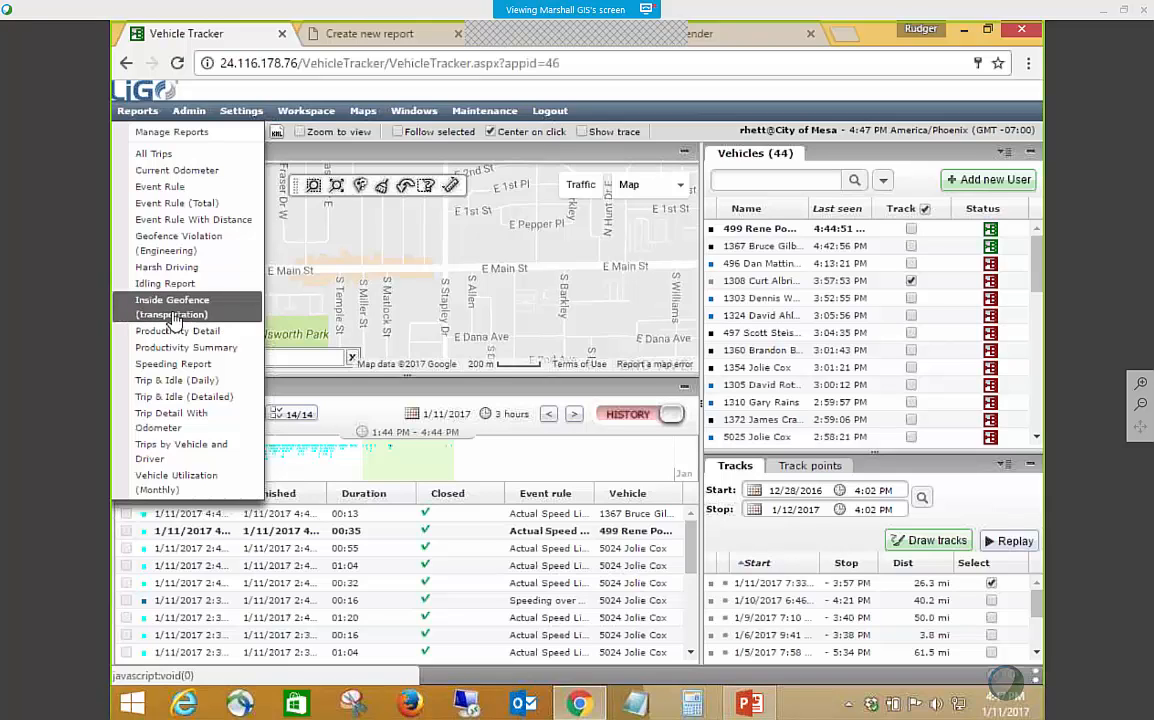
# Open the list of roles and take a brief look at the Transportation Basic Role.
pyautogui.moveTo(187, 115)
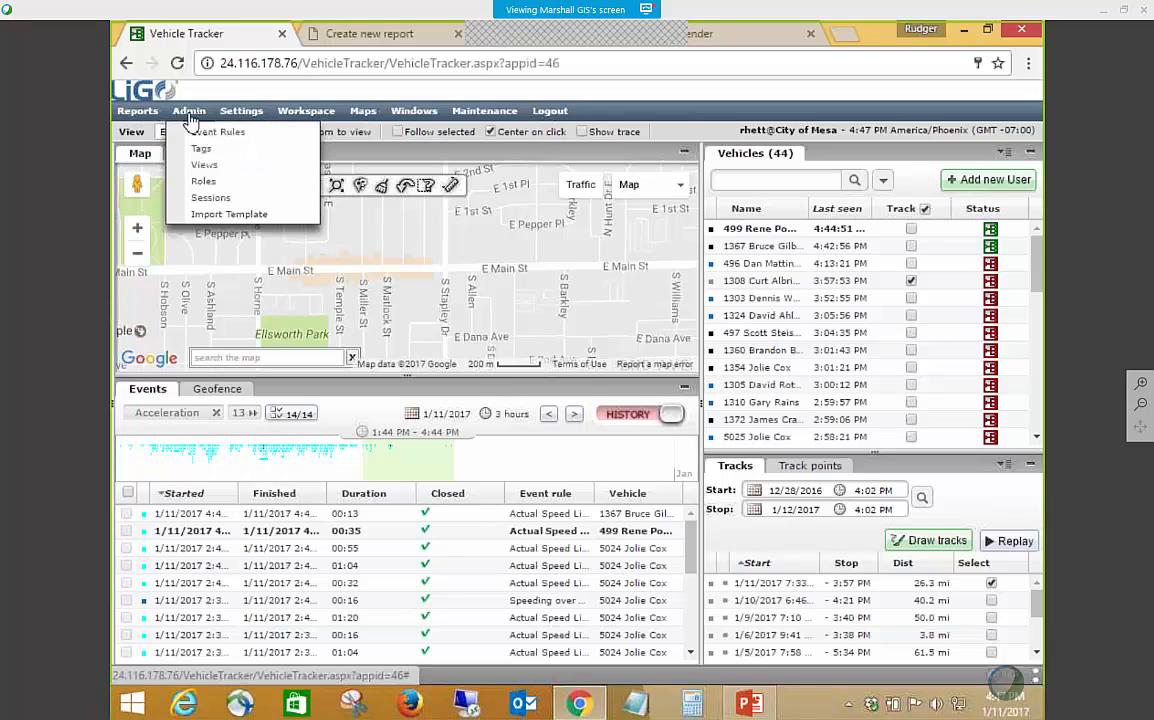
pyautogui.click(198, 181)
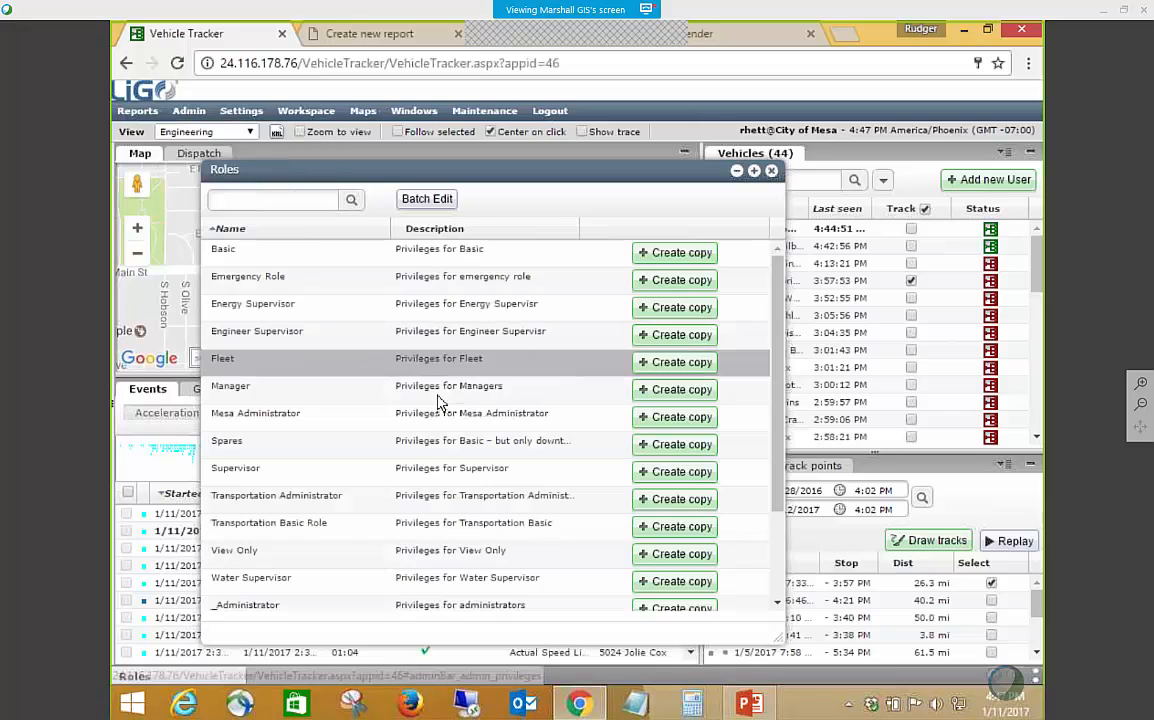
pyautogui.doubleClick(287, 527)
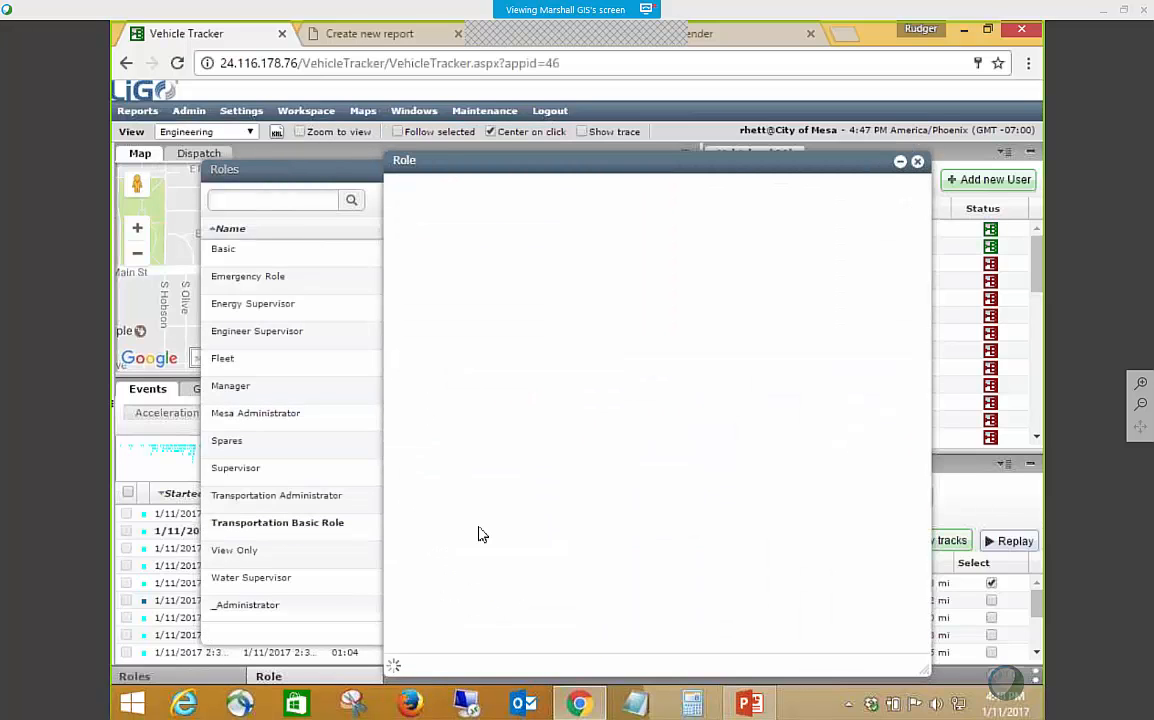
pyautogui.click(918, 162)
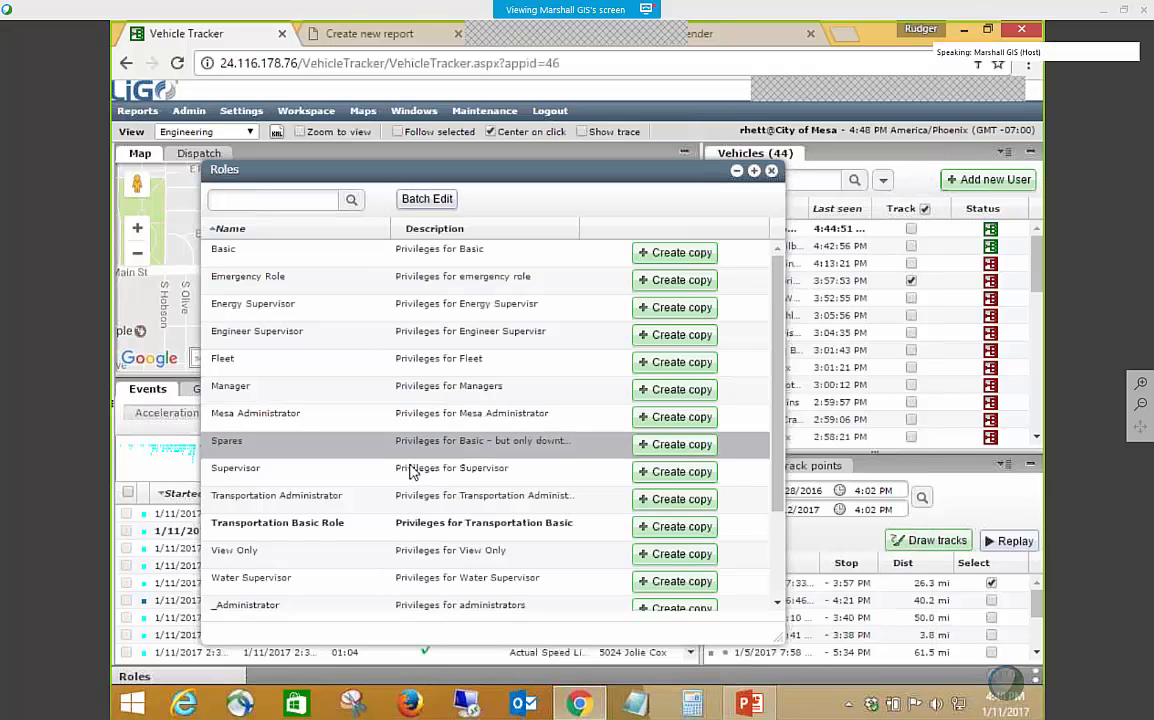
# Open the Transportation Administrator role and examine which individual reports its _ViewReport privilege covers.
pyautogui.doubleClick(289, 506)
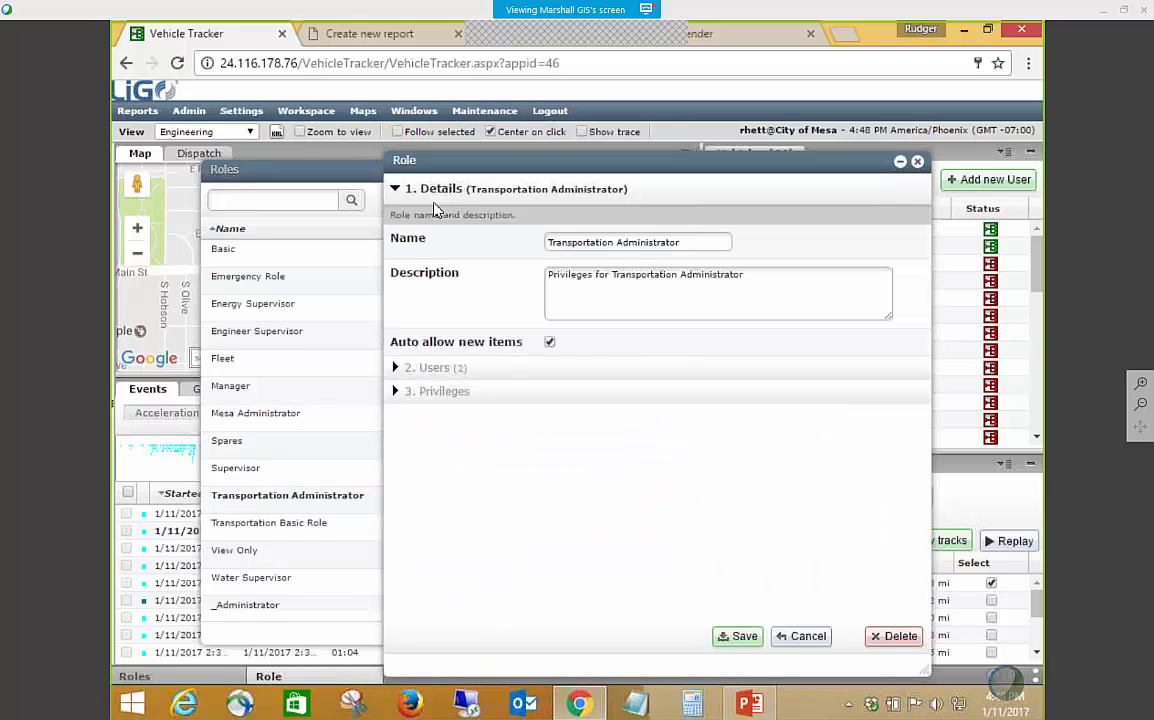
pyautogui.click(408, 396)
pyautogui.scroll(-10, 478, 405)
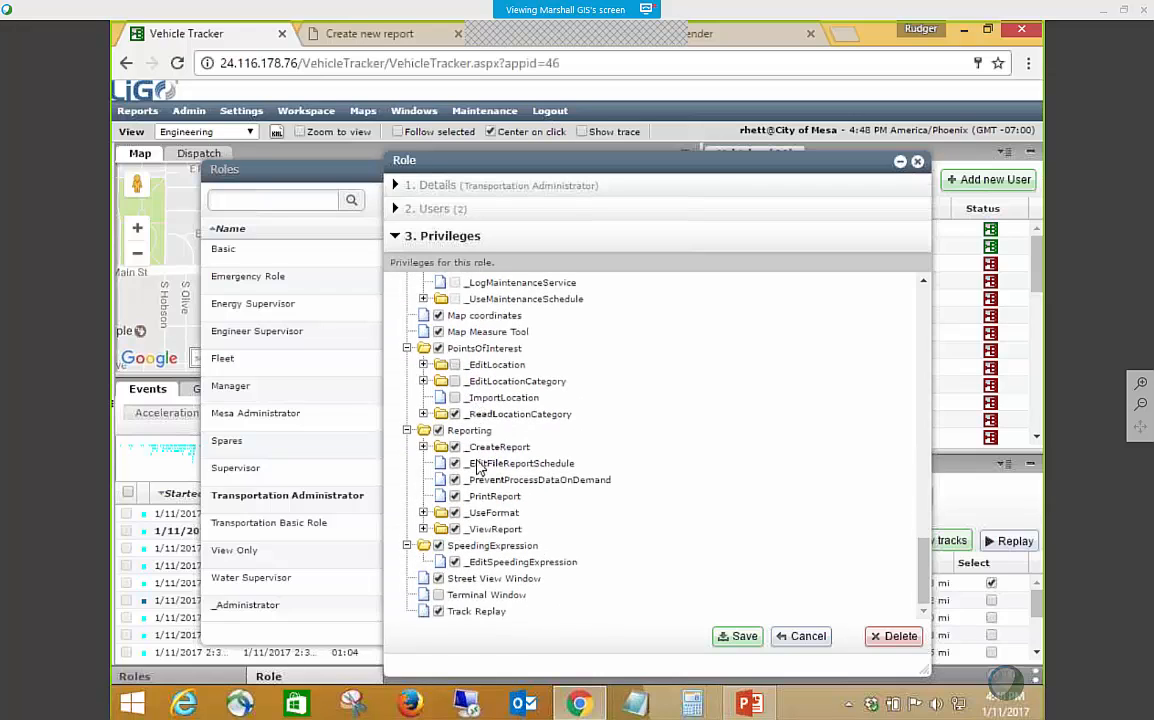
pyautogui.click(424, 530)
pyautogui.scroll(-10, 716, 528)
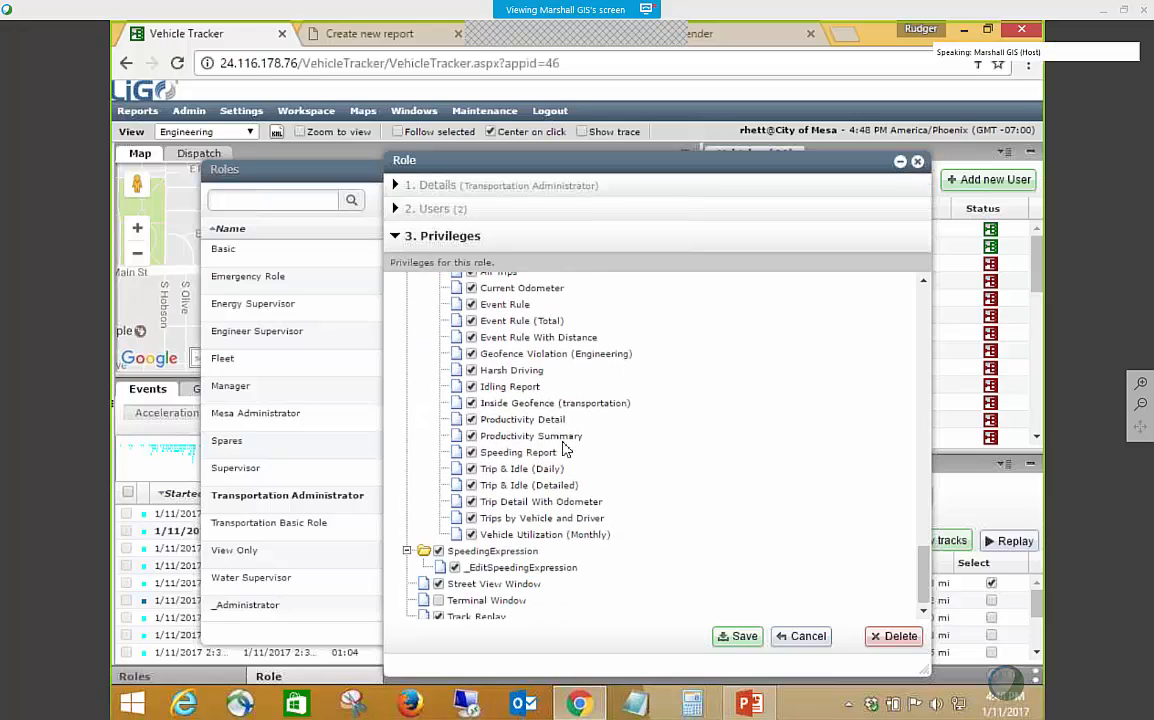
pyautogui.scroll(2, 563, 452)
pyautogui.scroll(-2, 528, 400)
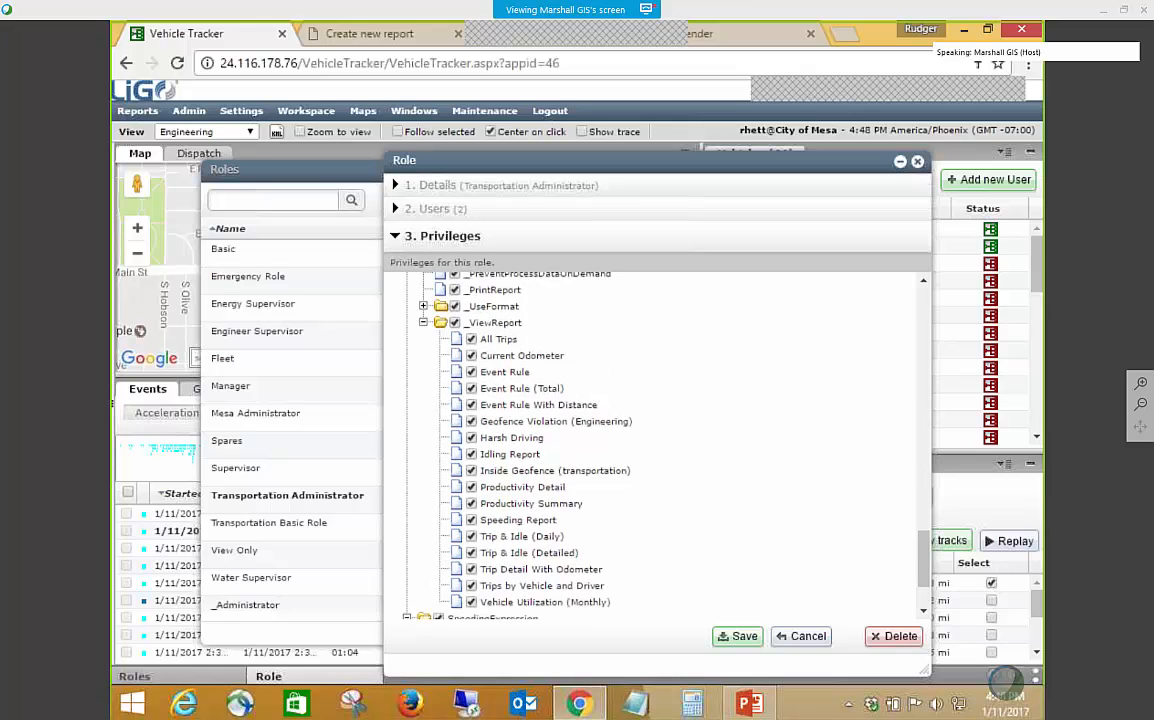
# Deselect the reports from All Trips through Idling Report under the Transportation Administrator role's _ViewReport privilege.
pyautogui.click(471, 288)
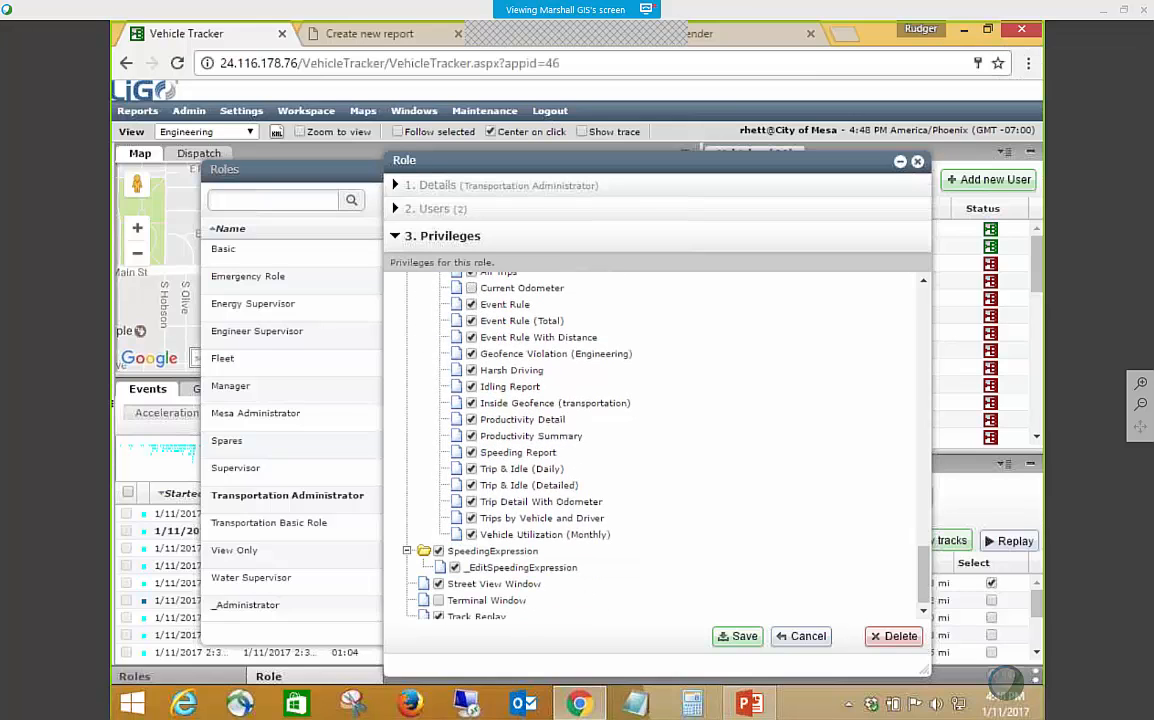
pyautogui.scroll(2, 530, 405)
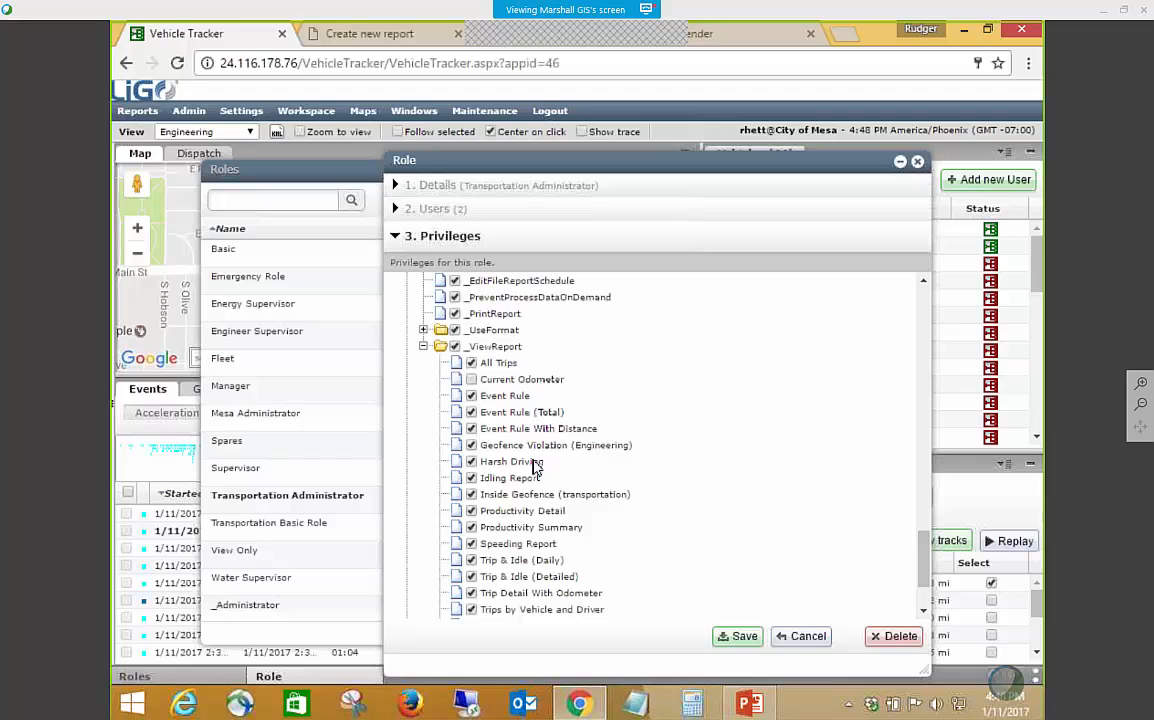
pyautogui.click(471, 363)
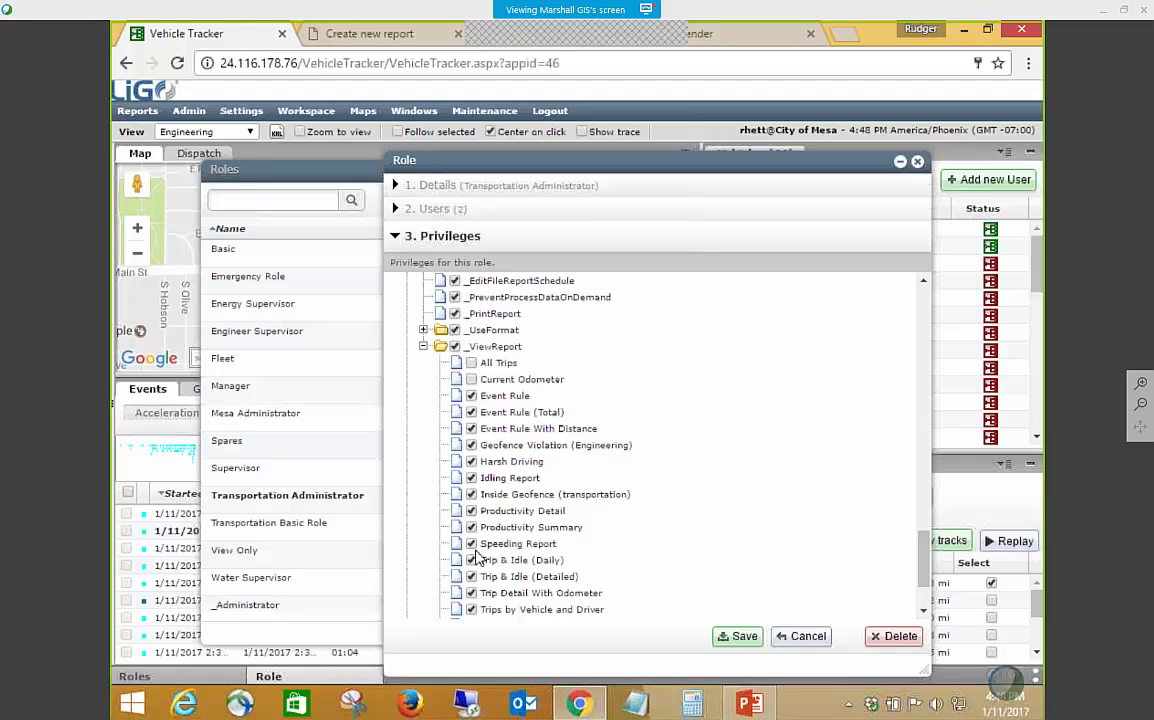
pyautogui.click(471, 396)
pyautogui.click(471, 412)
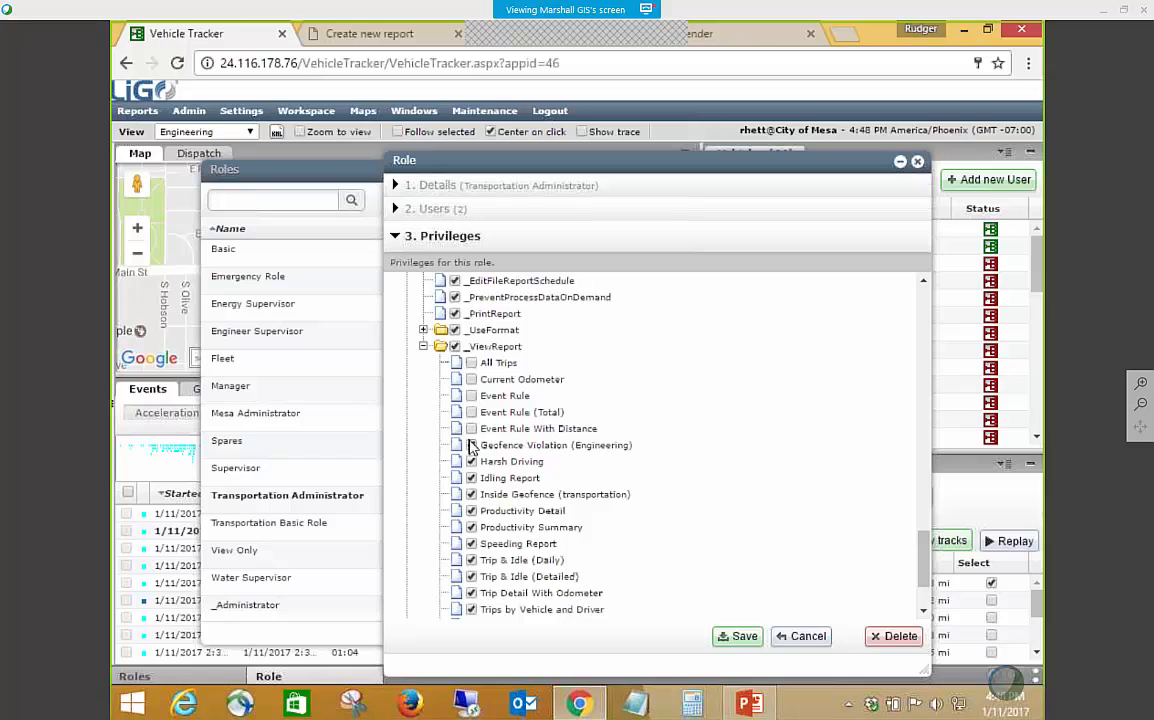
pyautogui.click(471, 428)
pyautogui.click(471, 445)
pyautogui.click(471, 461)
# Look over the adjusted _ViewReport selection and discard the unsaved changes to the Transportation Administrator role.
pyautogui.scroll(-2, 568, 505)
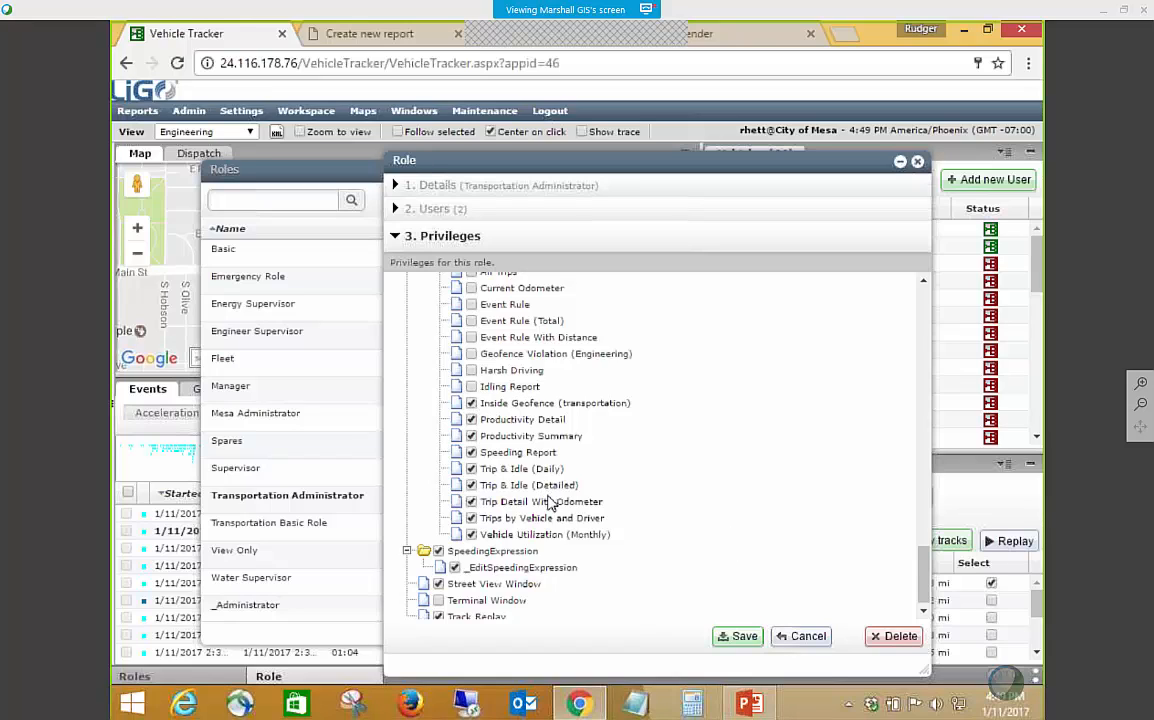
pyautogui.click(818, 641)
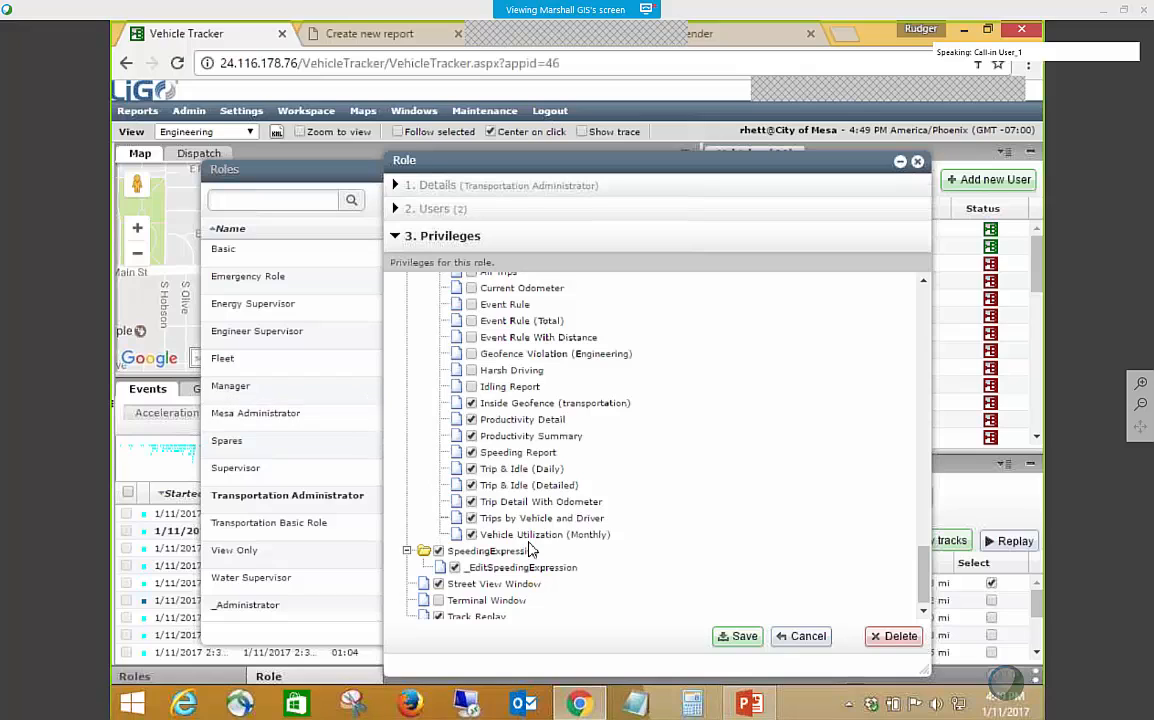
pyautogui.scroll(2, 533, 445)
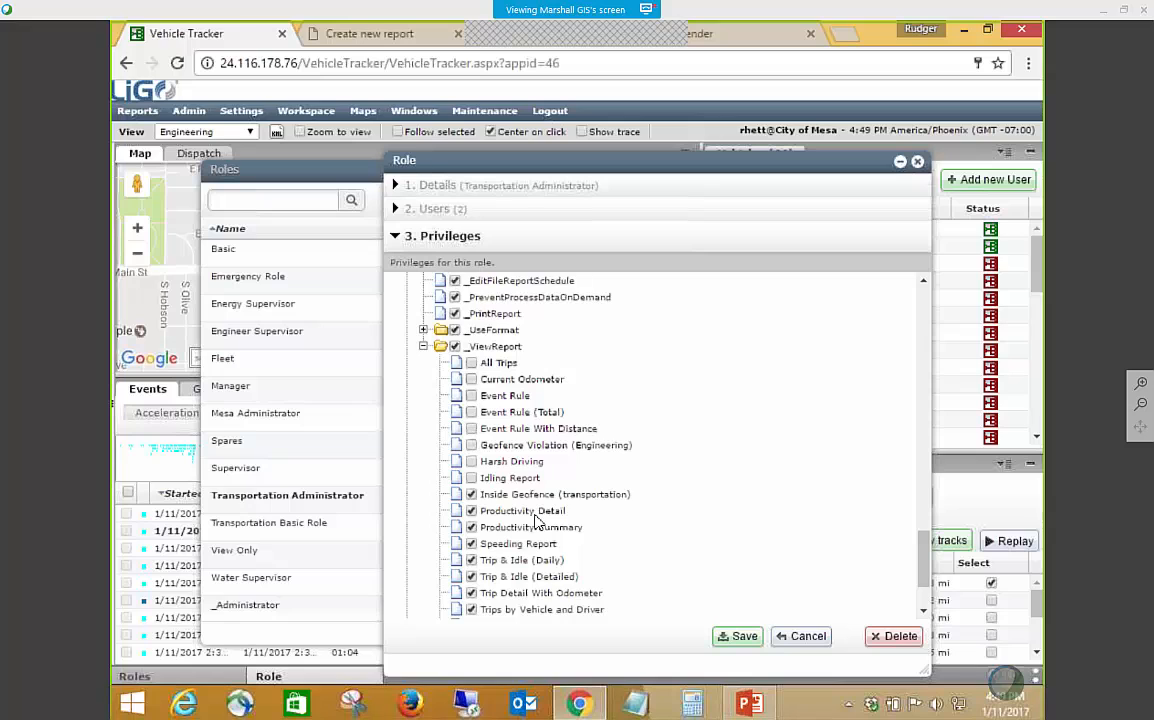
pyautogui.scroll(-2, 535, 518)
pyautogui.scroll(2, 520, 480)
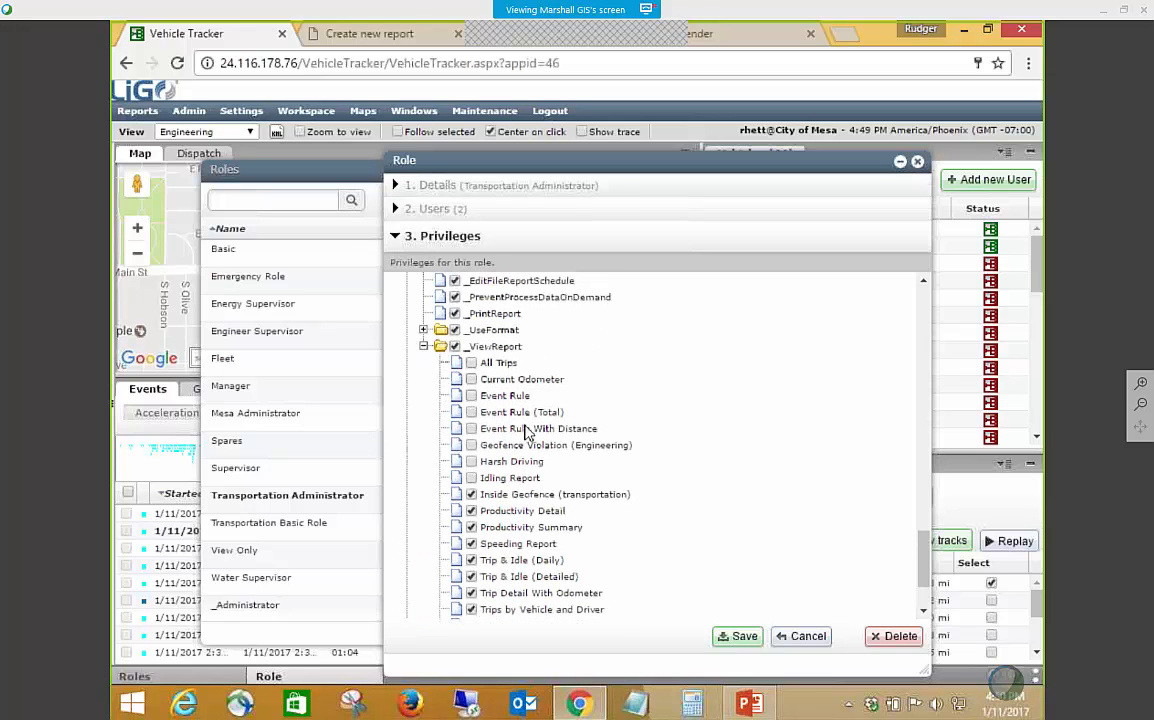
pyautogui.scroll(-3, 590, 510)
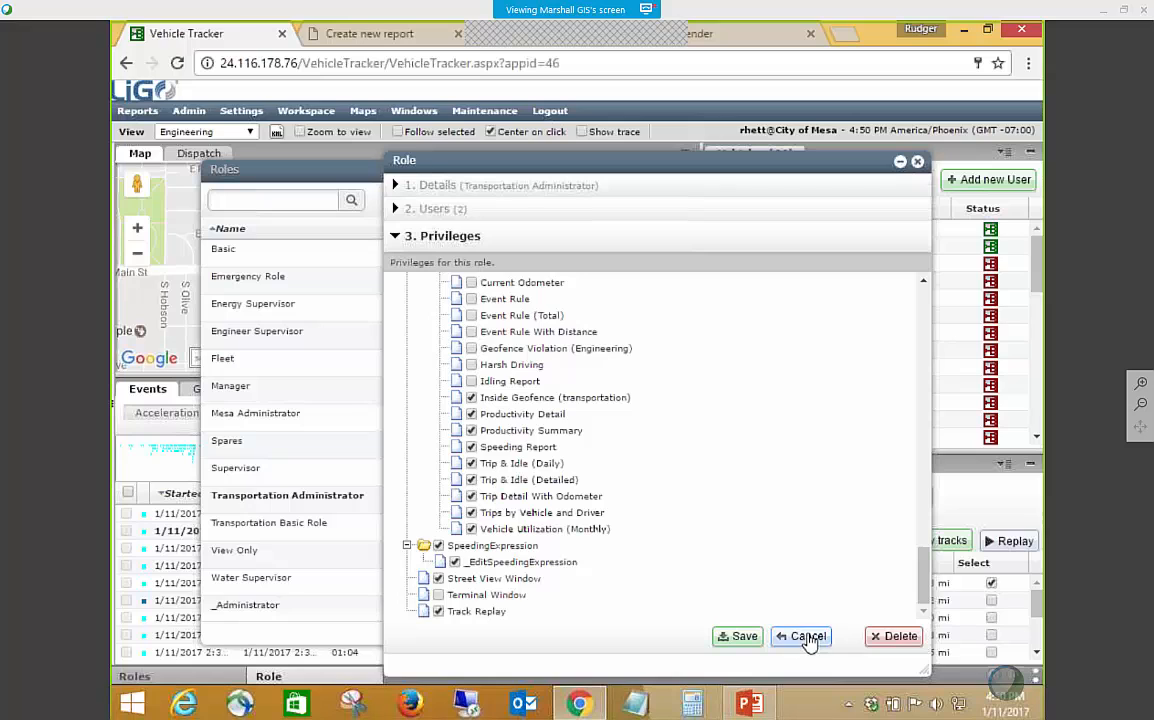
pyautogui.click(808, 638)
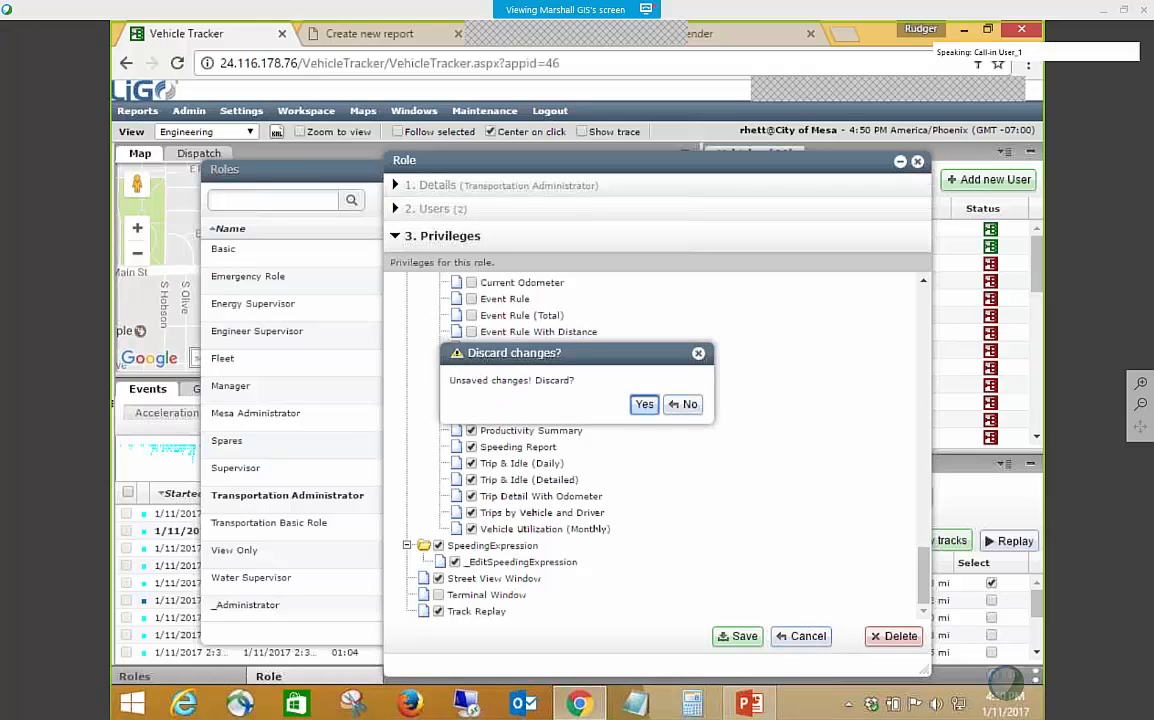
pyautogui.click(644, 404)
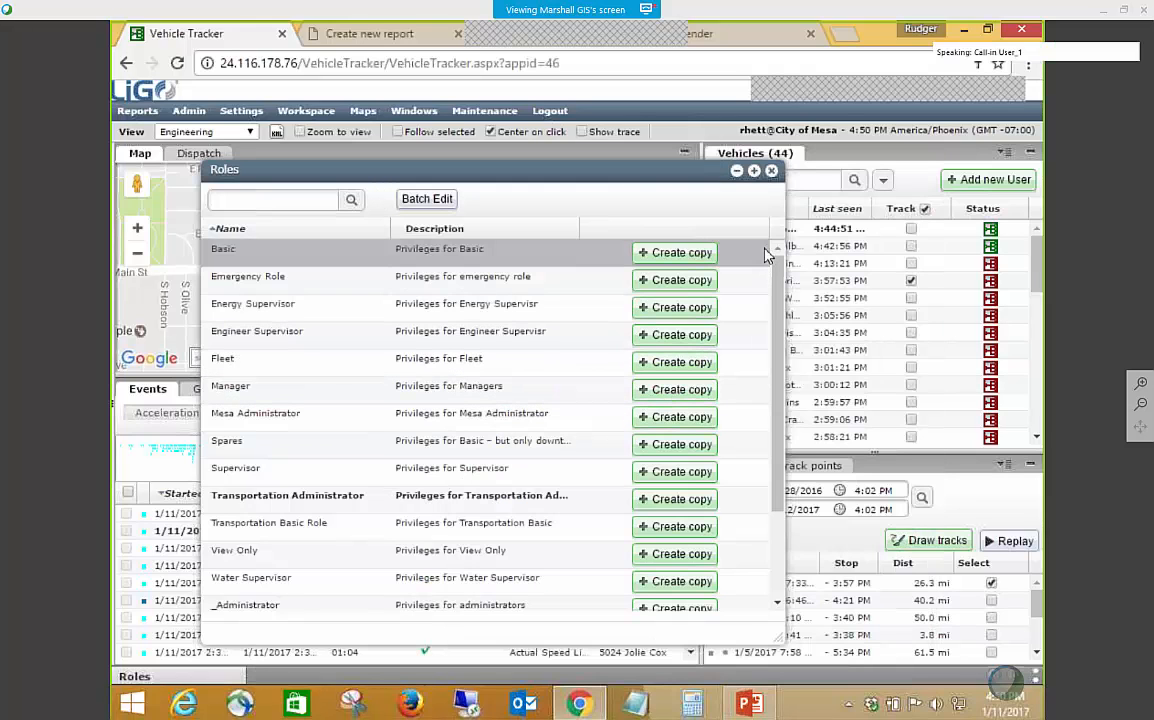
# Close the list of roles and minimize the Events pane below the map.
pyautogui.click(772, 172)
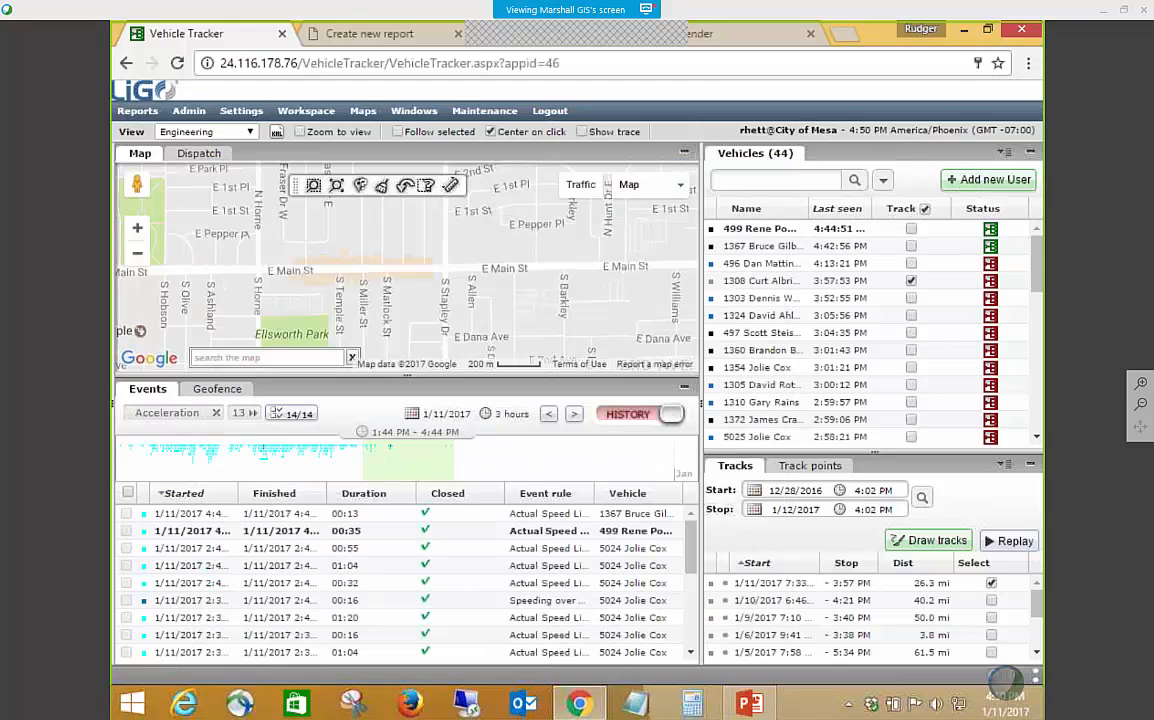
pyautogui.click(686, 391)
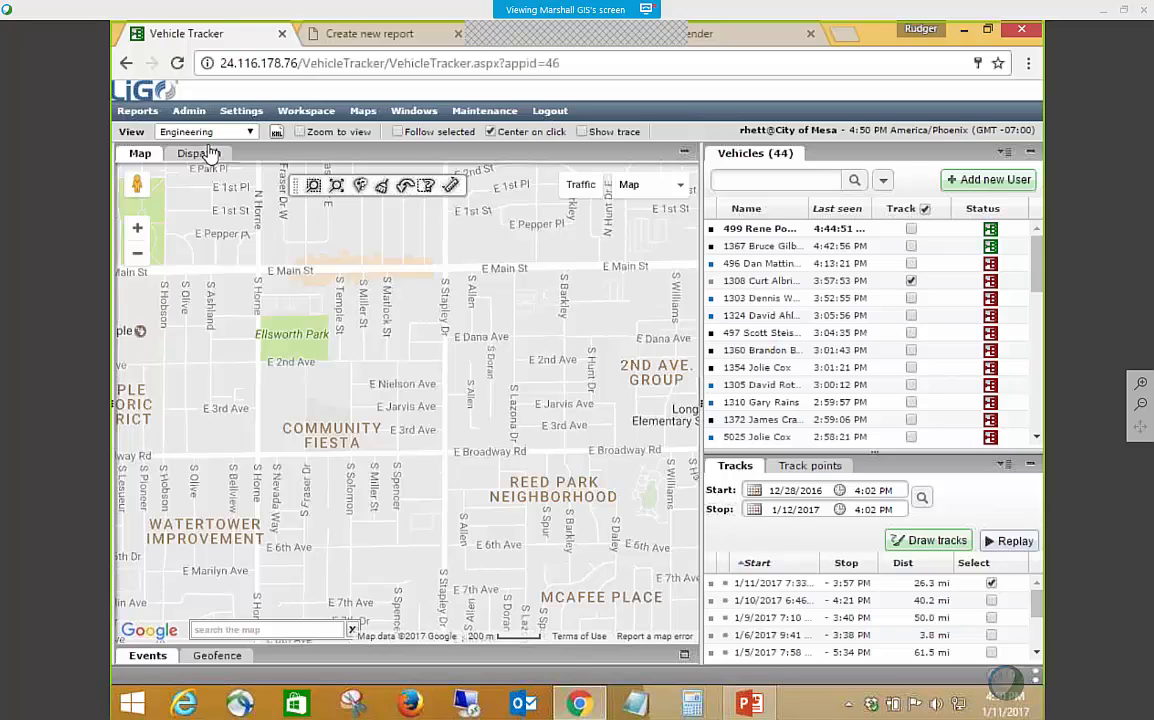
# Open the Mesa Administrator role, take a brief look at its privileges, and close the role and the list of roles.
pyautogui.moveTo(193, 117)
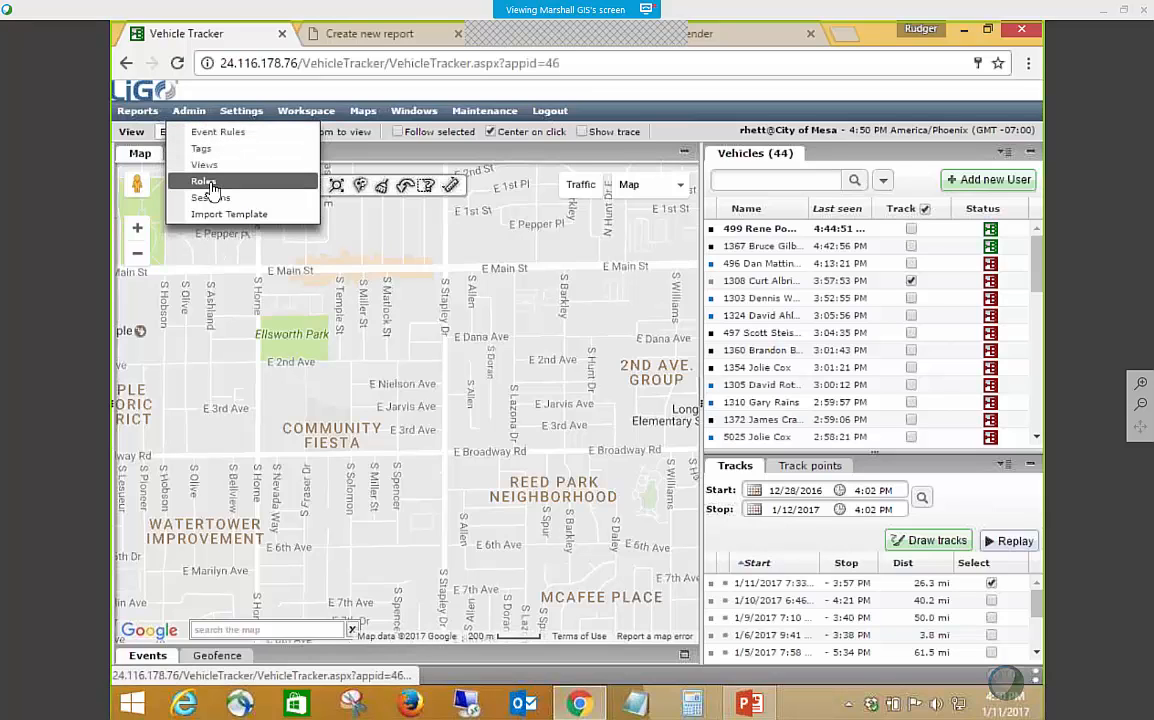
pyautogui.click(208, 183)
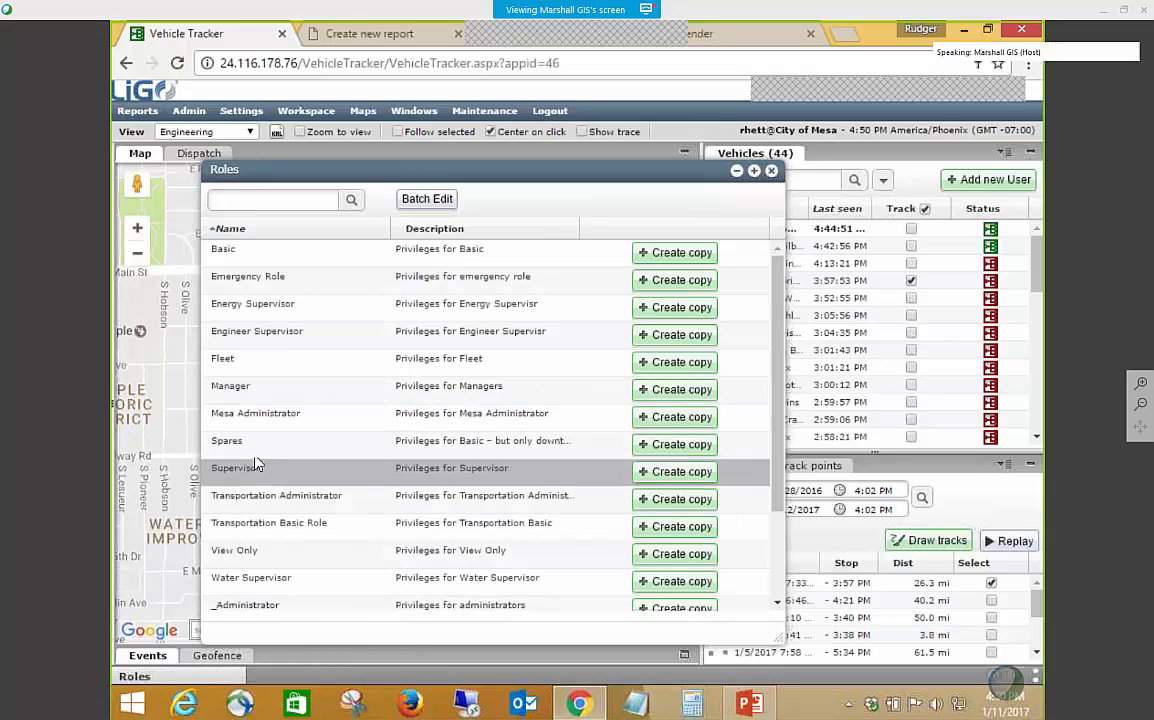
pyautogui.doubleClick(257, 428)
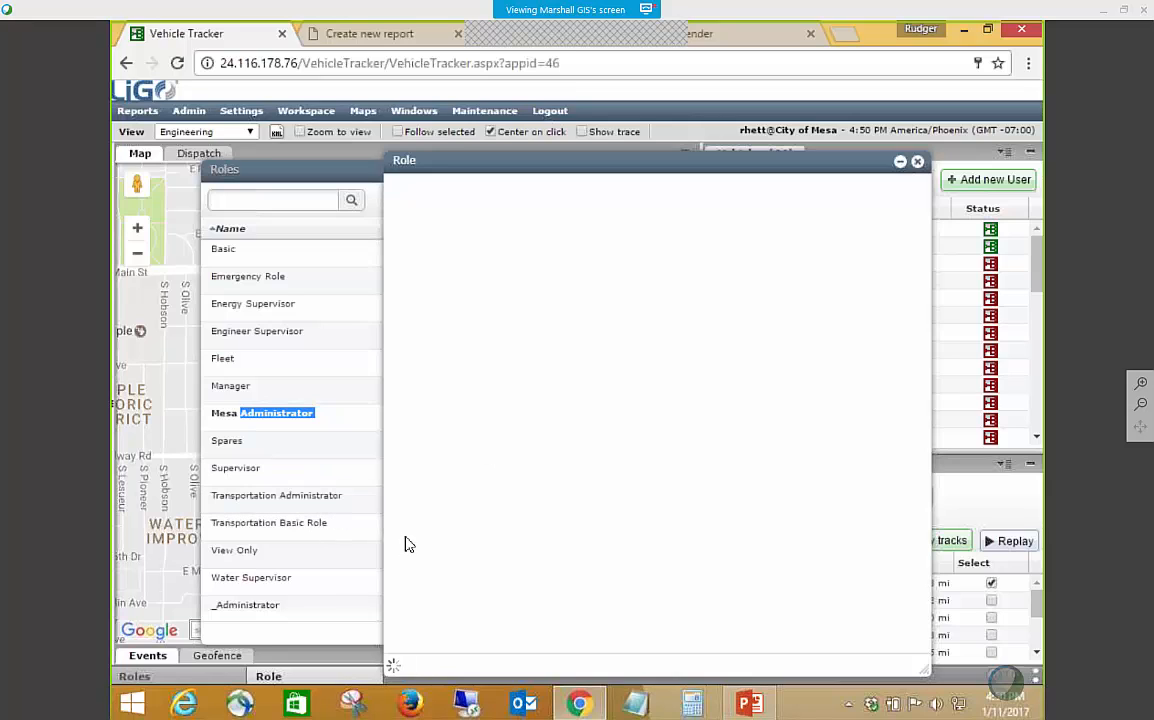
pyautogui.click(401, 233)
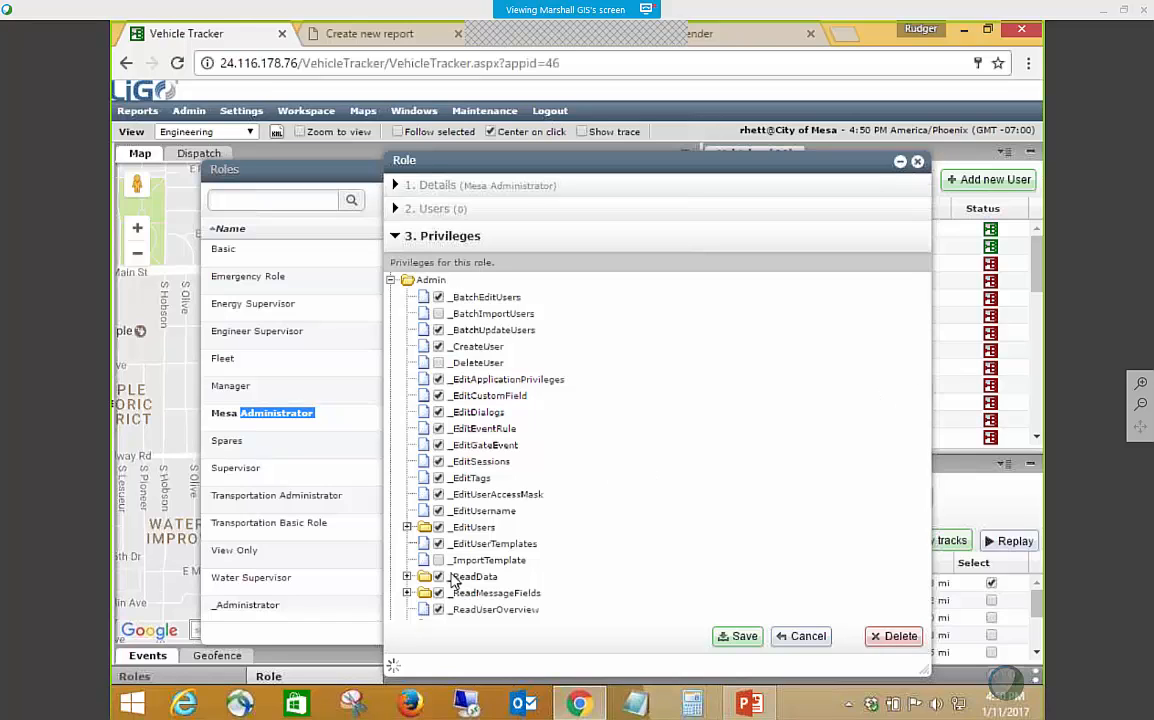
pyautogui.moveTo(469, 585)
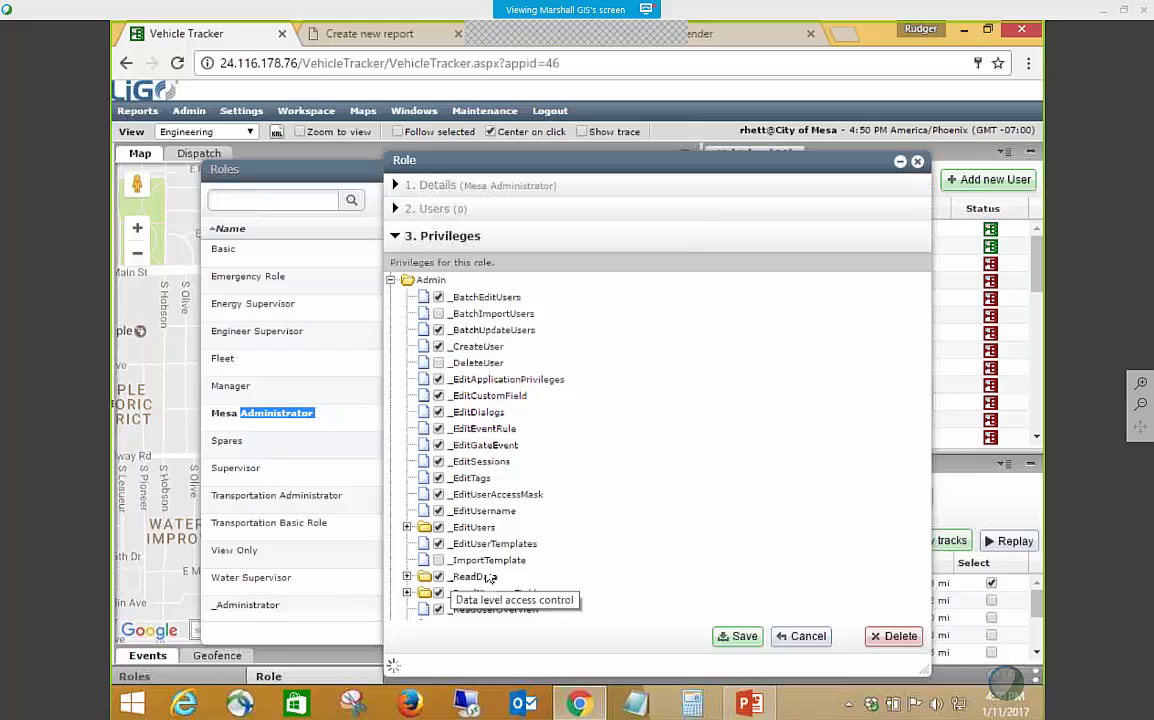
pyautogui.click(917, 163)
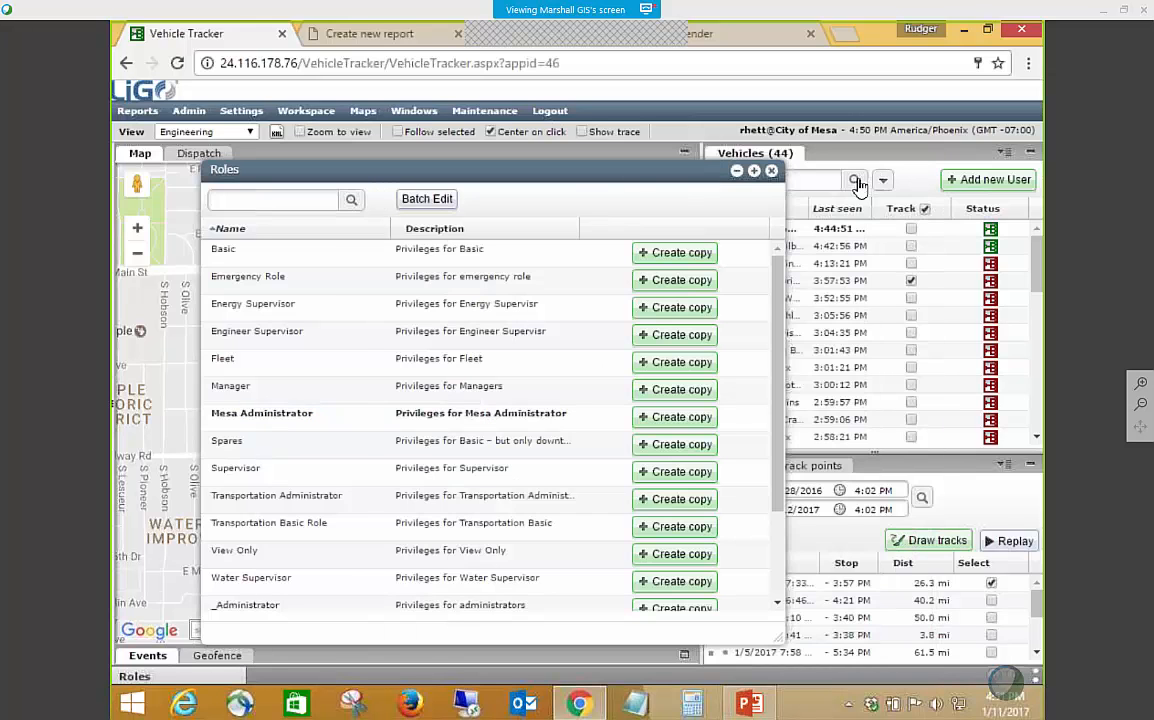
pyautogui.click(771, 171)
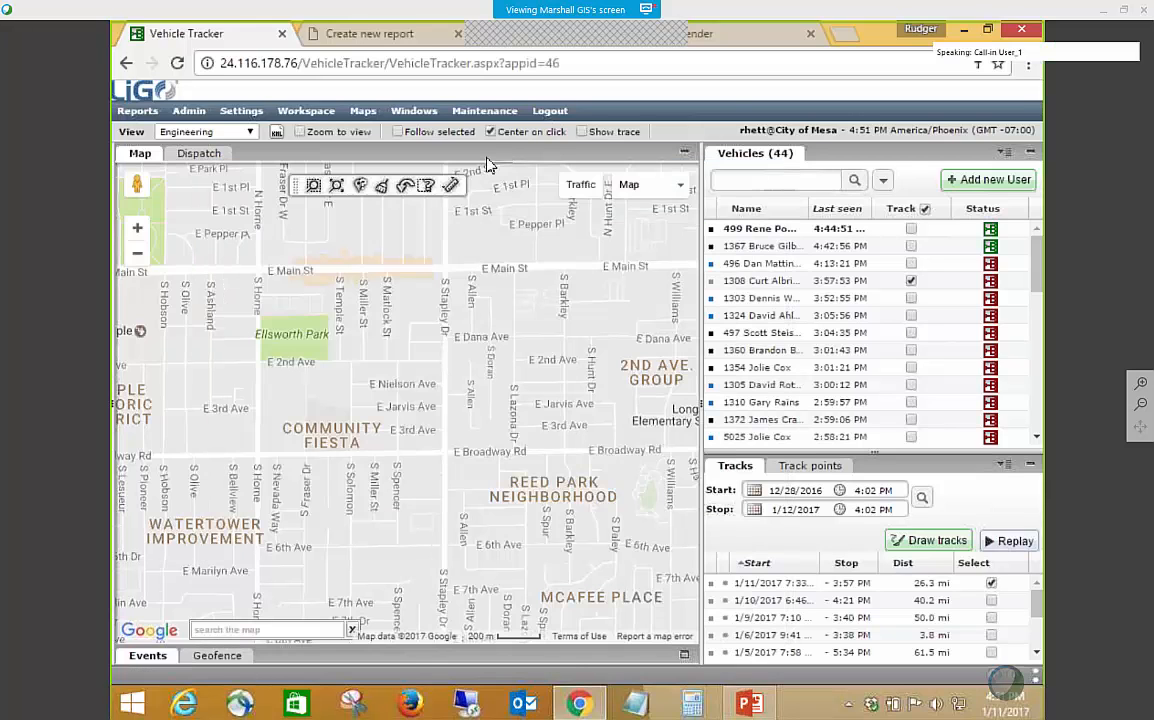
pyautogui.moveTo(189, 112)
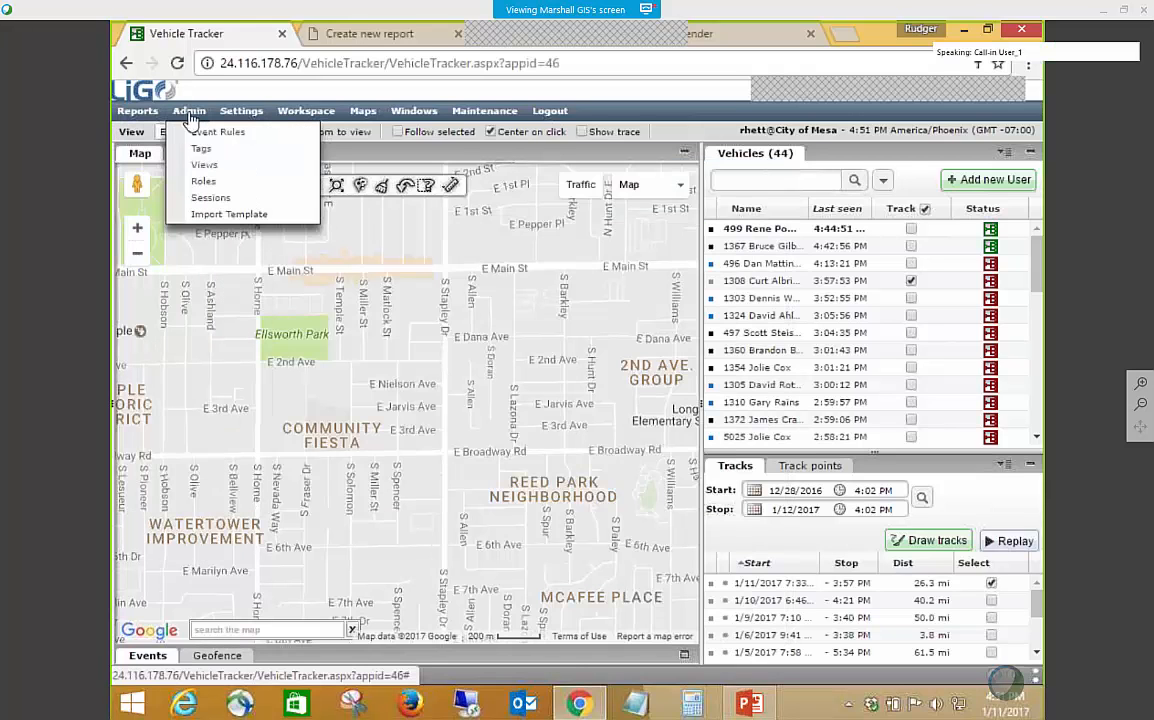
pyautogui.click(208, 166)
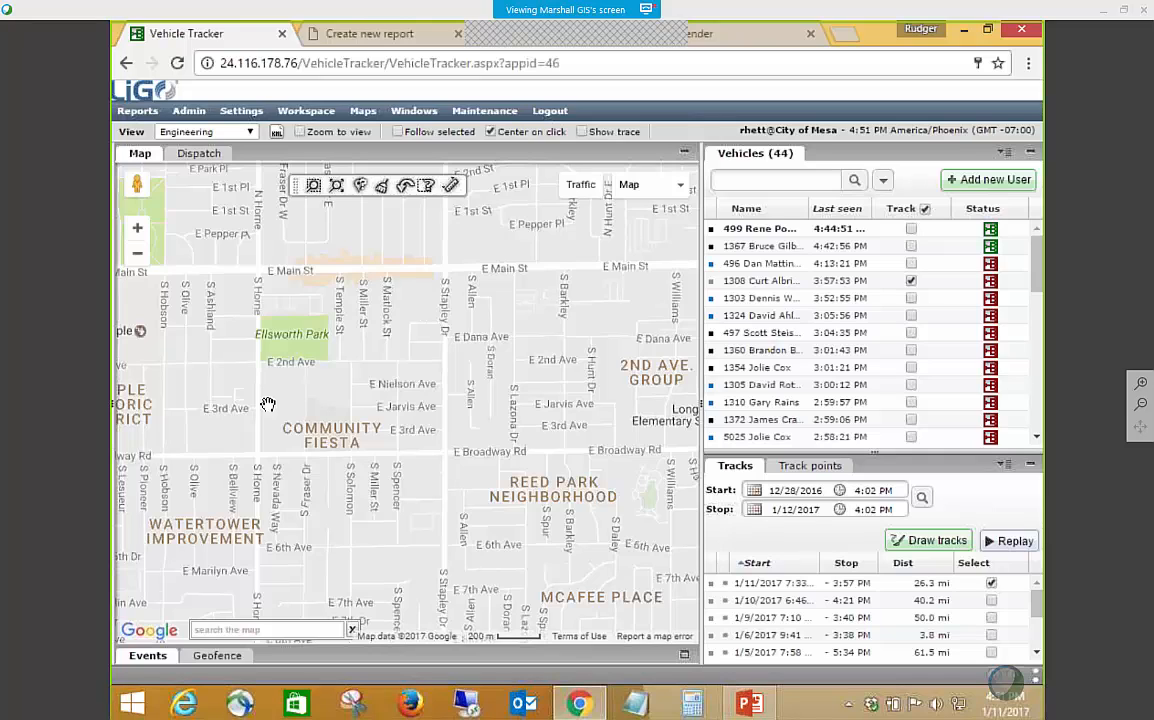
# Open the Spares role from the list of roles and show its privileges.
pyautogui.click(189, 110)
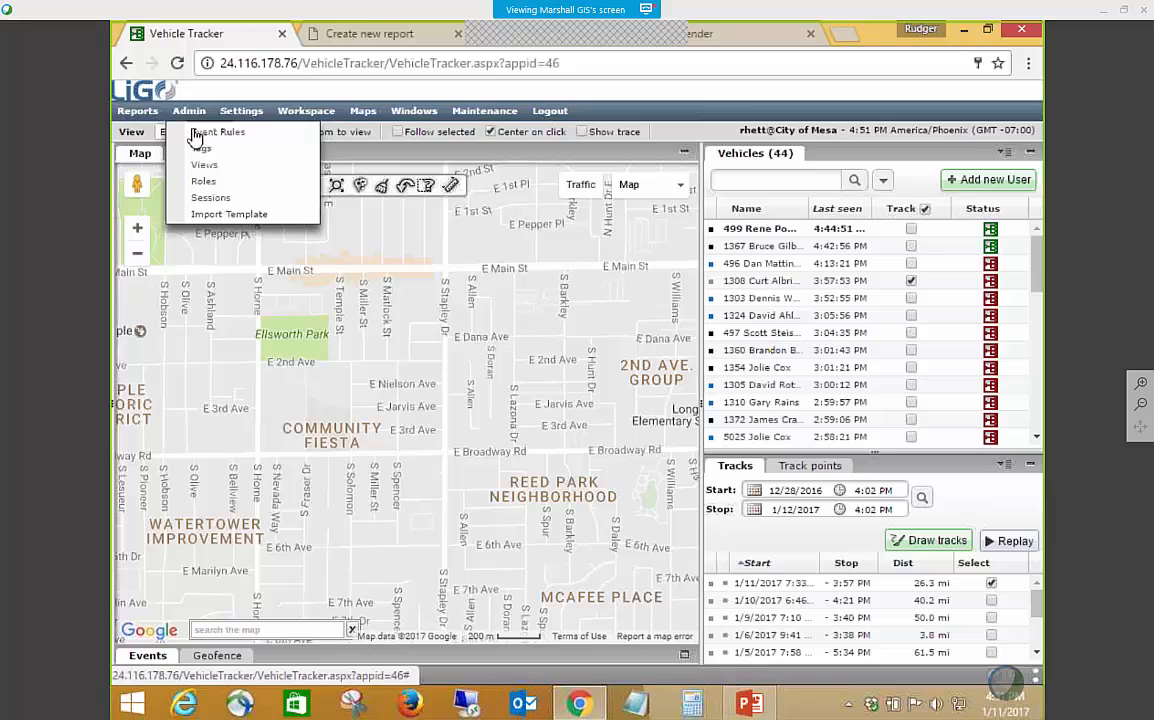
pyautogui.click(215, 184)
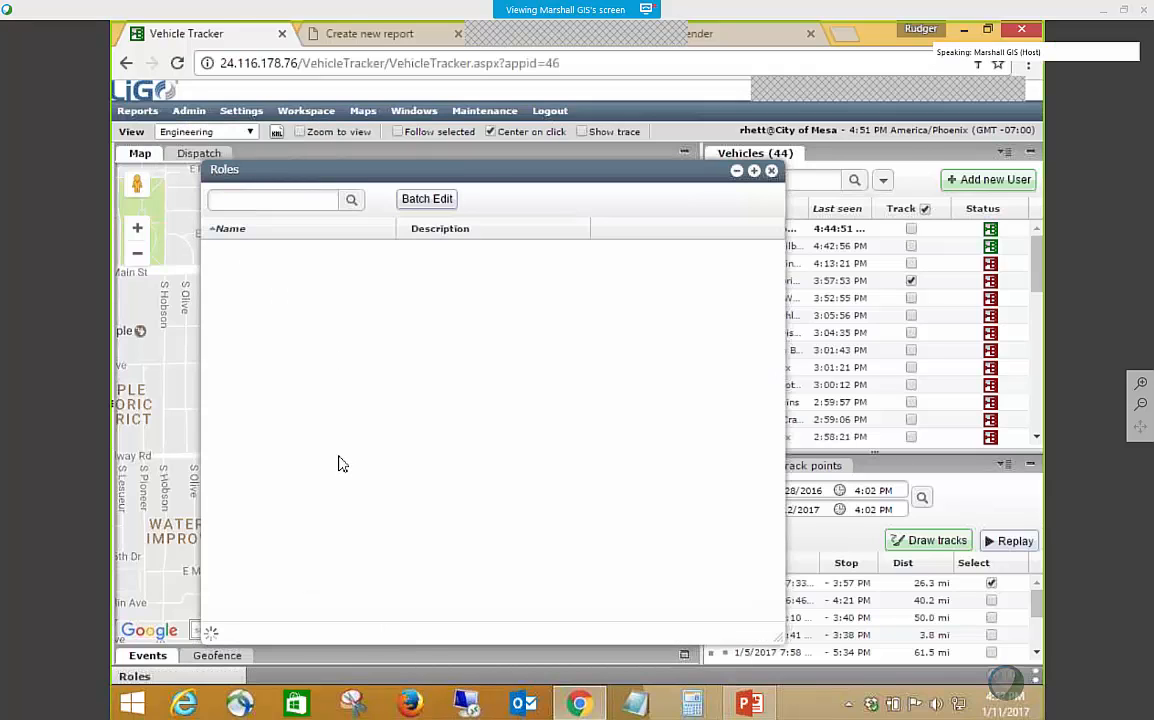
pyautogui.click(310, 442)
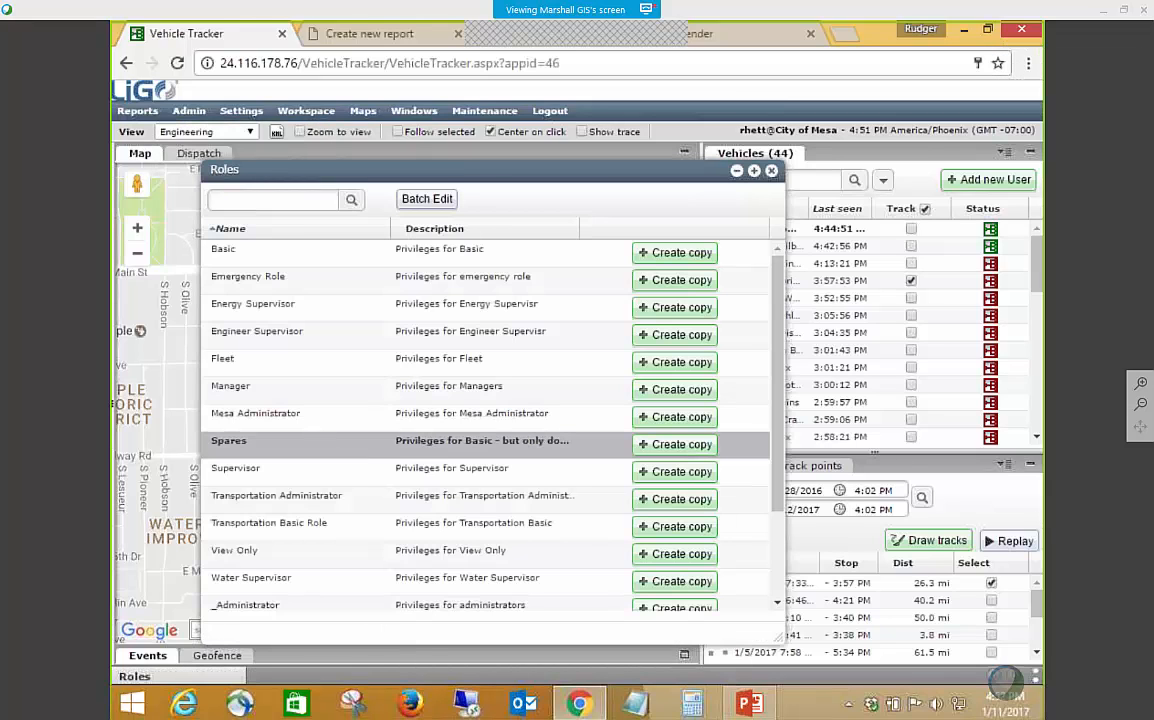
pyautogui.doubleClick(312, 444)
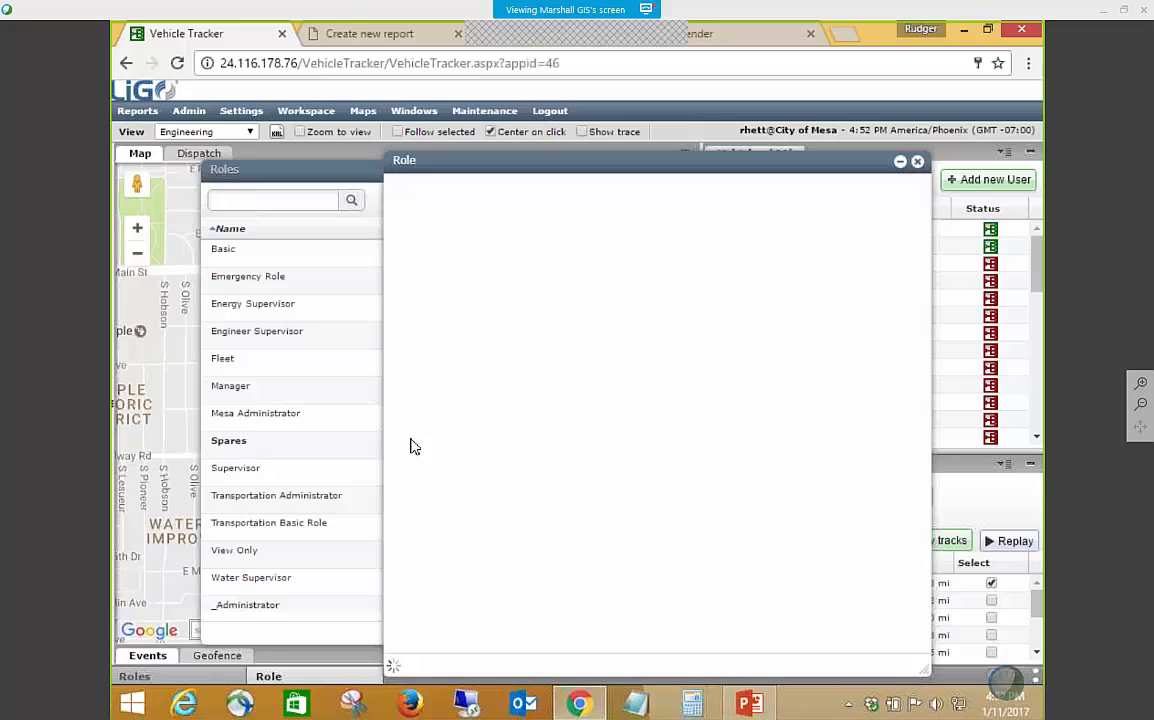
pyautogui.click(398, 398)
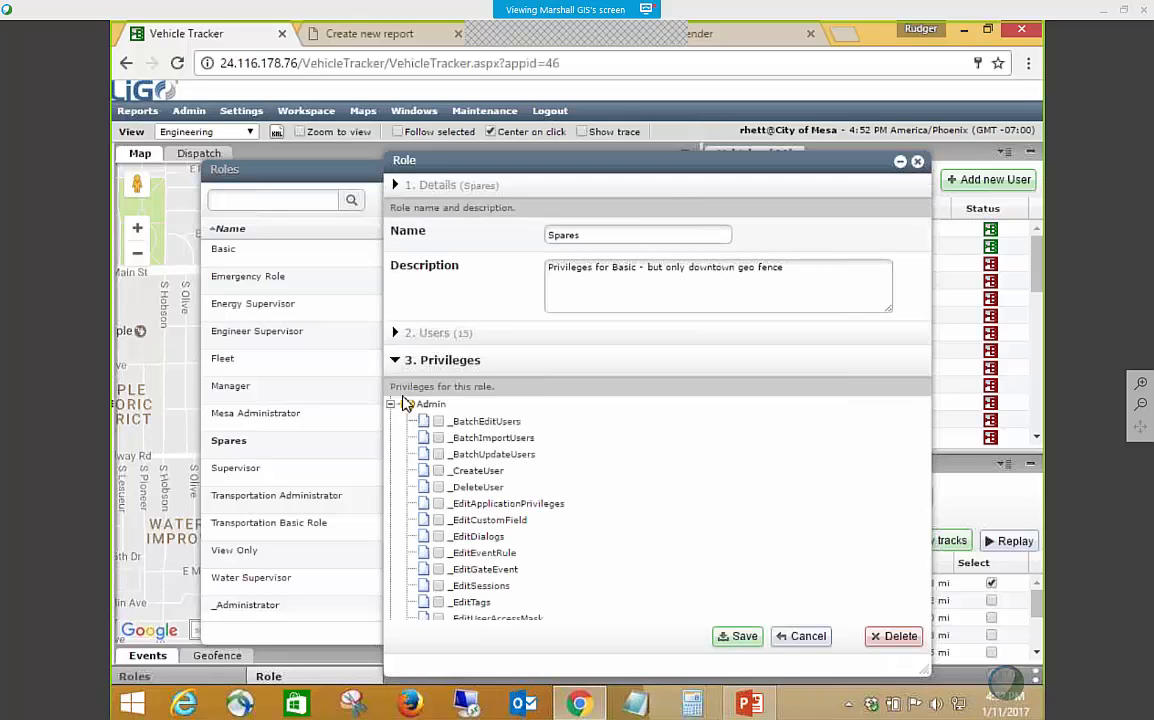
# Examine the Spares role's privileges from Admin, Events and Geofences down to the plugins, and close the role without saving.
pyautogui.scroll(-5, 572, 515)
pyautogui.scroll(1, 641, 541)
pyautogui.scroll(5, 641, 541)
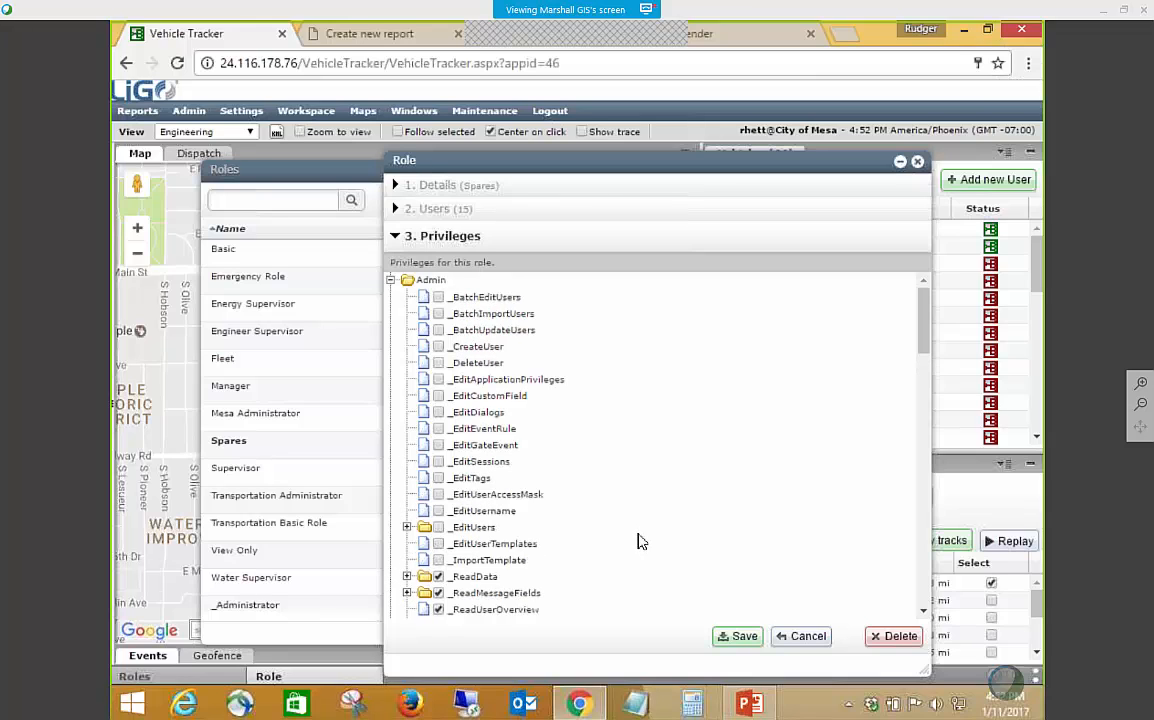
pyautogui.scroll(-4, 641, 541)
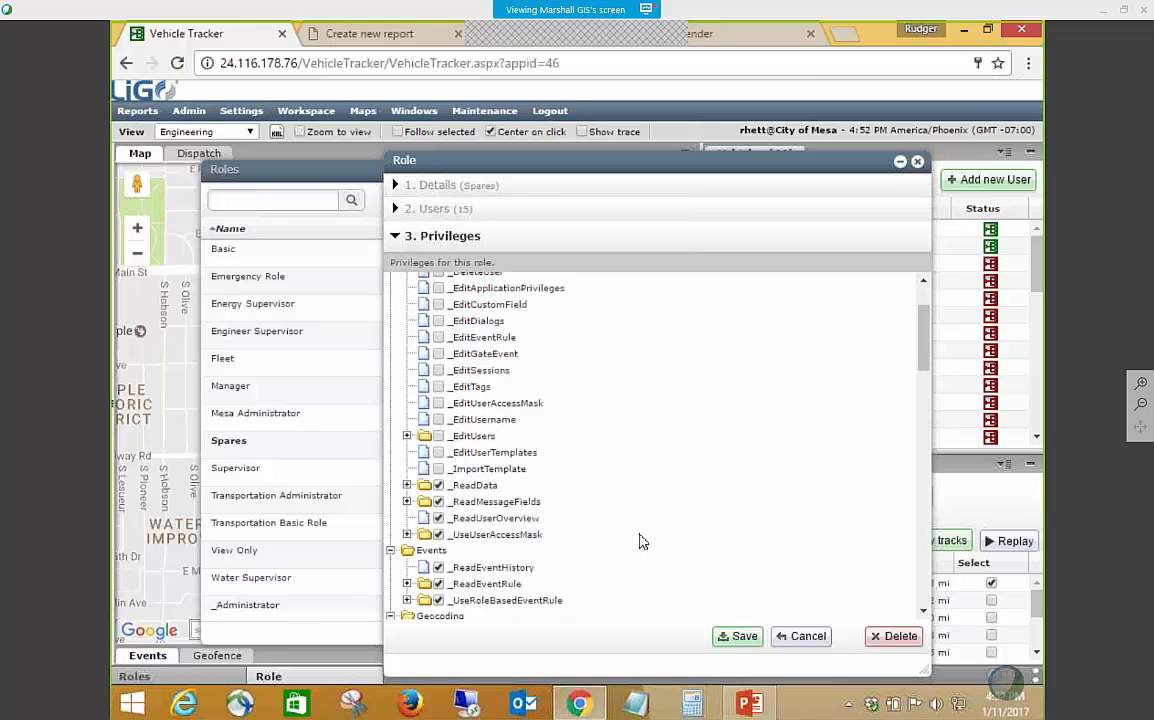
pyautogui.scroll(4, 641, 541)
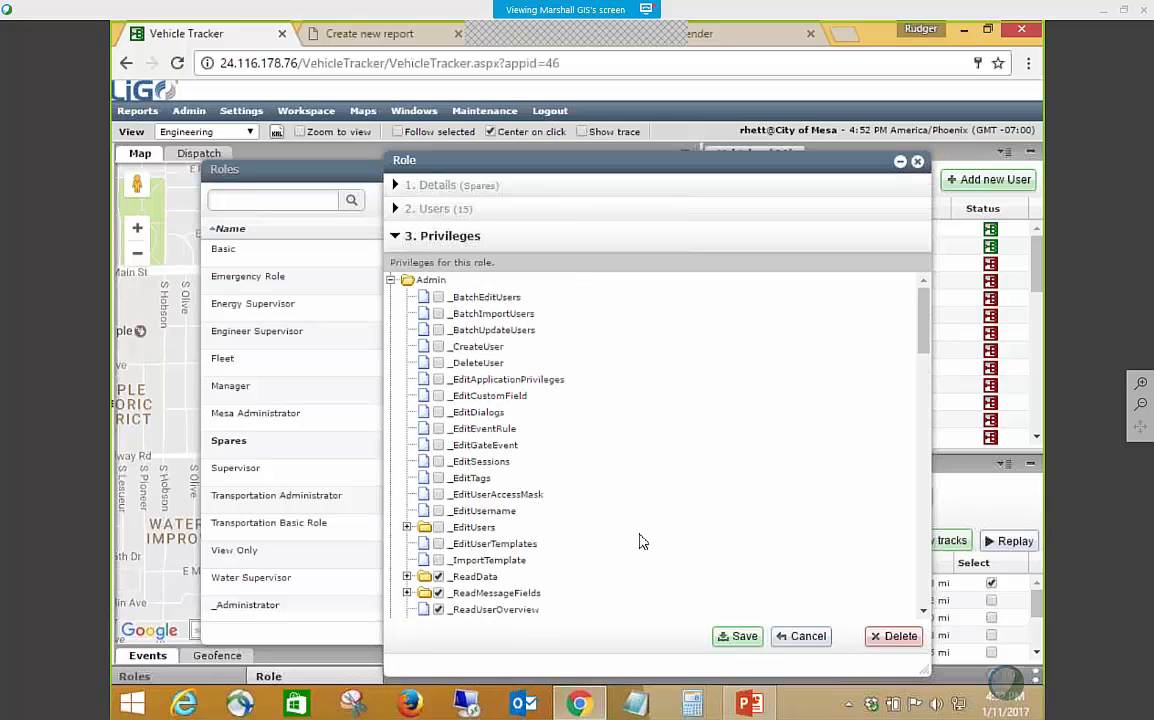
pyautogui.scroll(-2, 641, 541)
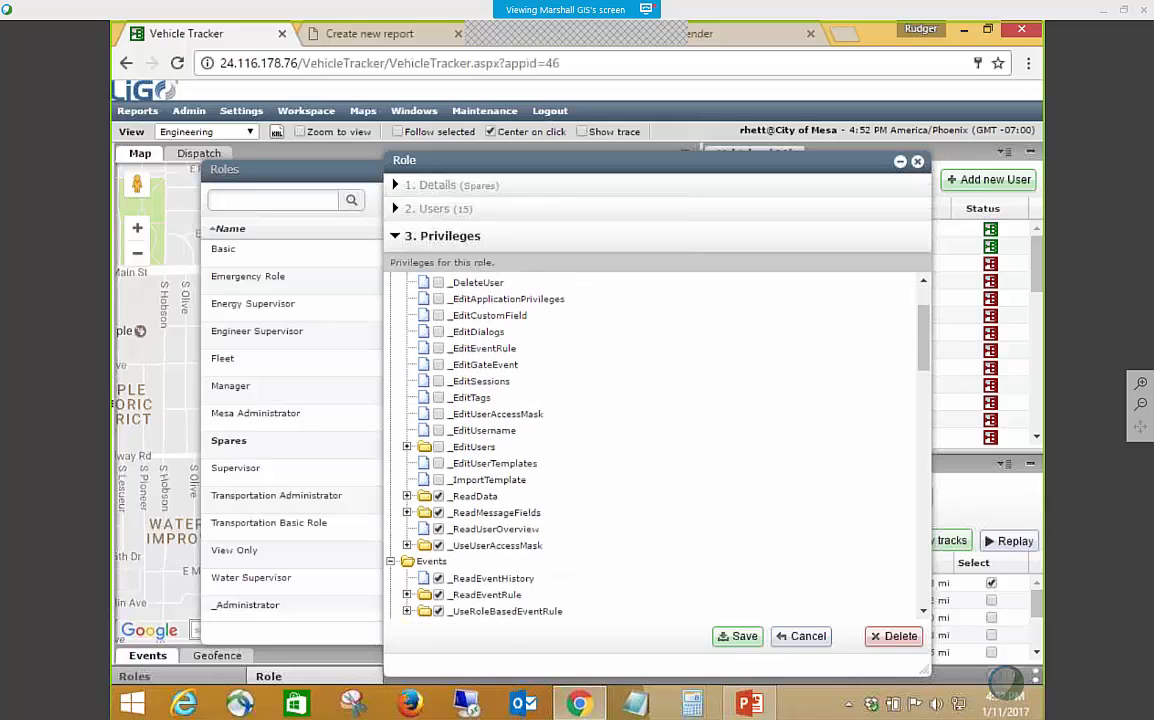
pyautogui.scroll(2, 641, 541)
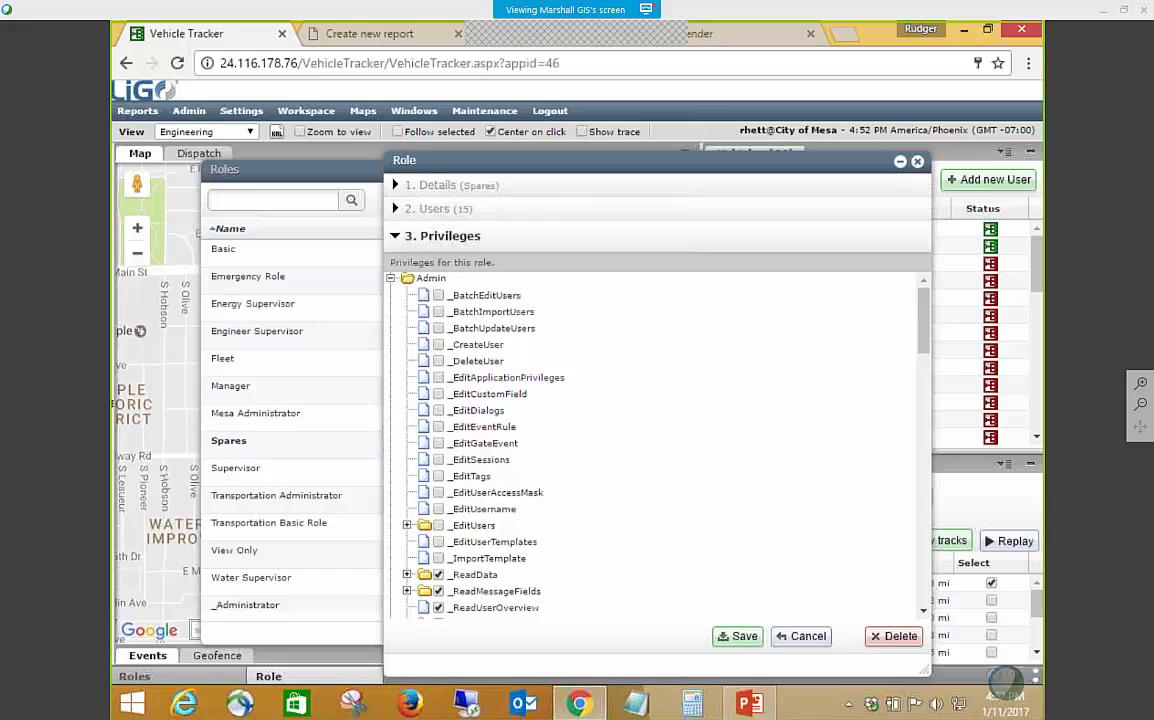
pyautogui.scroll(-3, 500, 470)
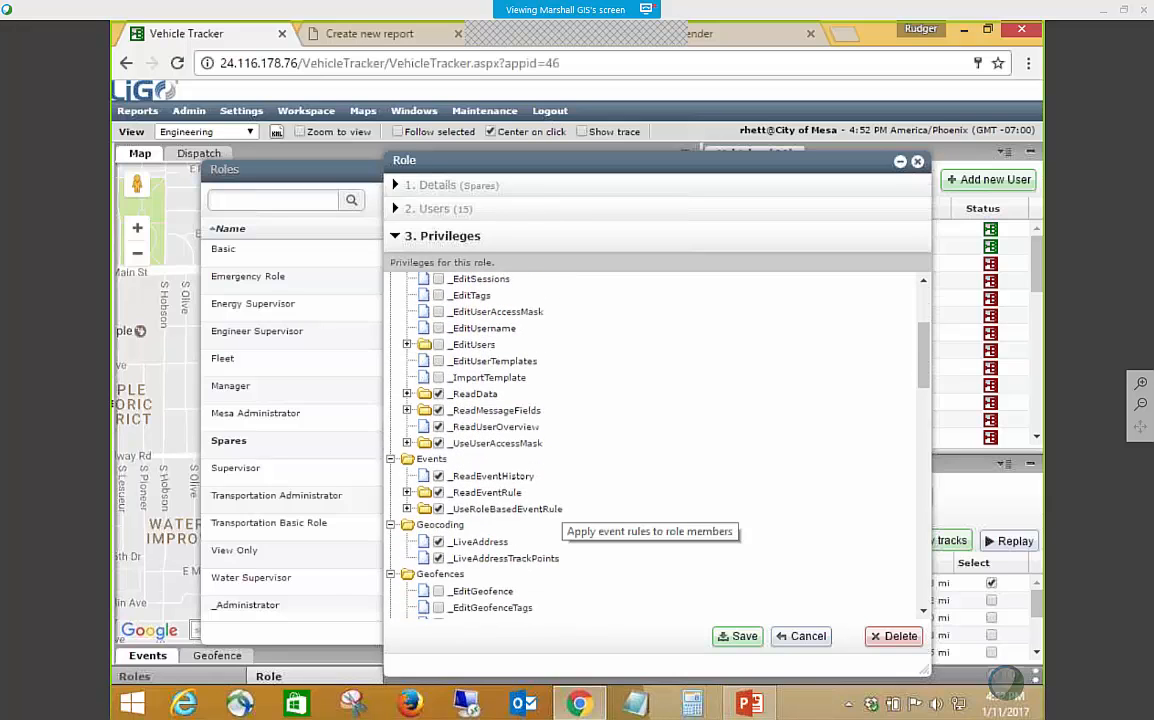
pyautogui.scroll(-2, 562, 510)
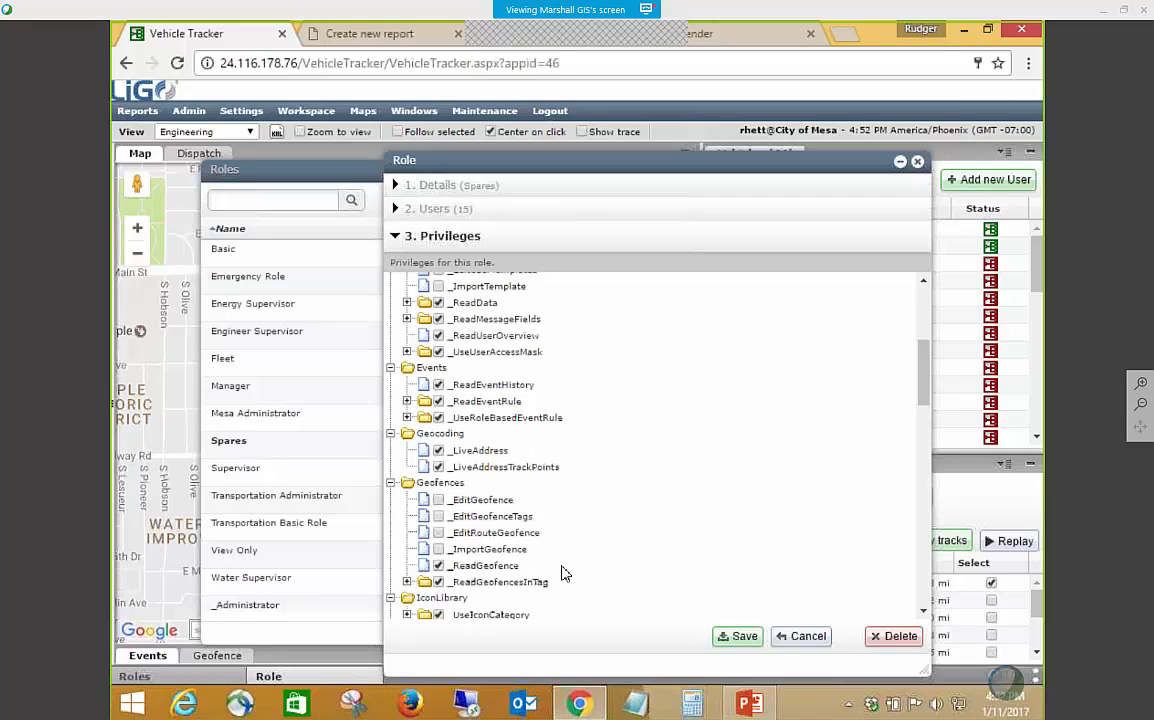
pyautogui.scroll(-1, 556, 556)
pyautogui.scroll(-3, 650, 445)
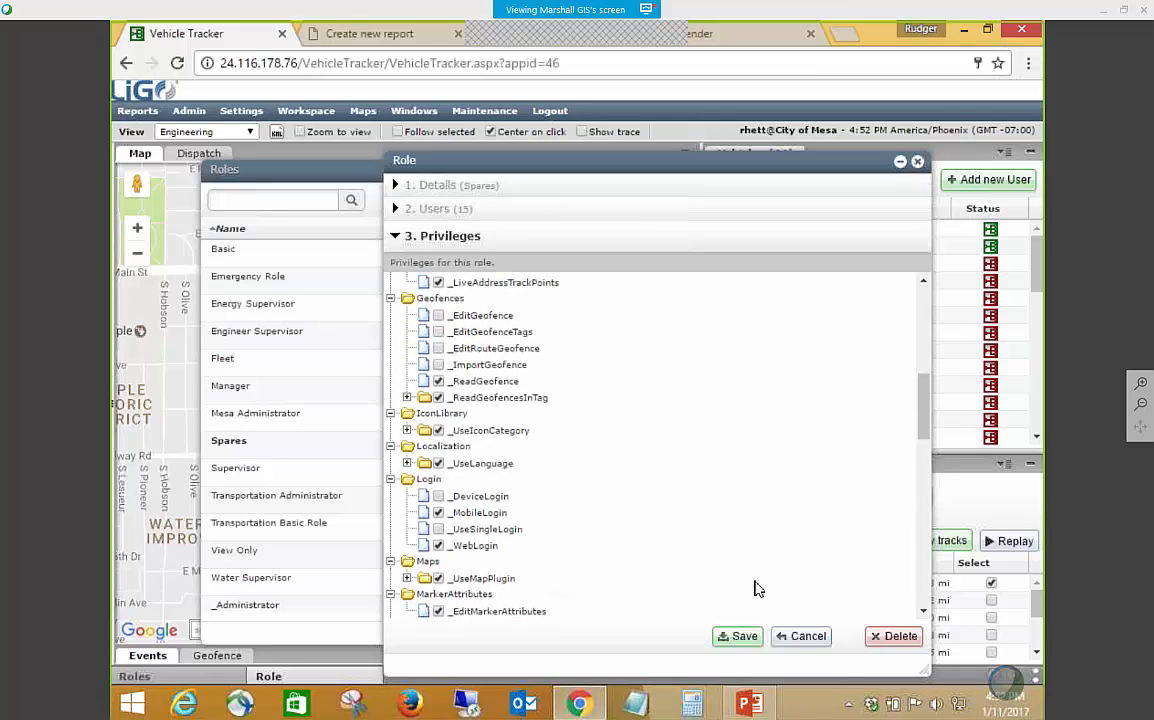
pyautogui.scroll(-3, 757, 589)
pyautogui.scroll(-5, 757, 589)
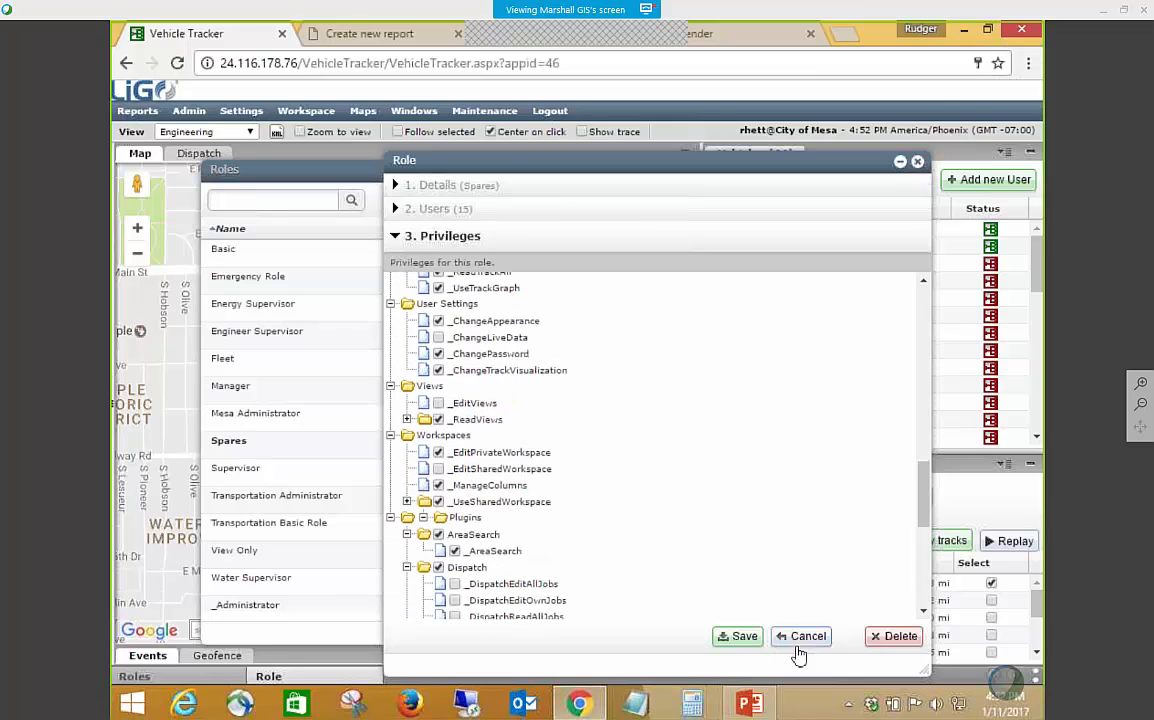
pyautogui.click(783, 631)
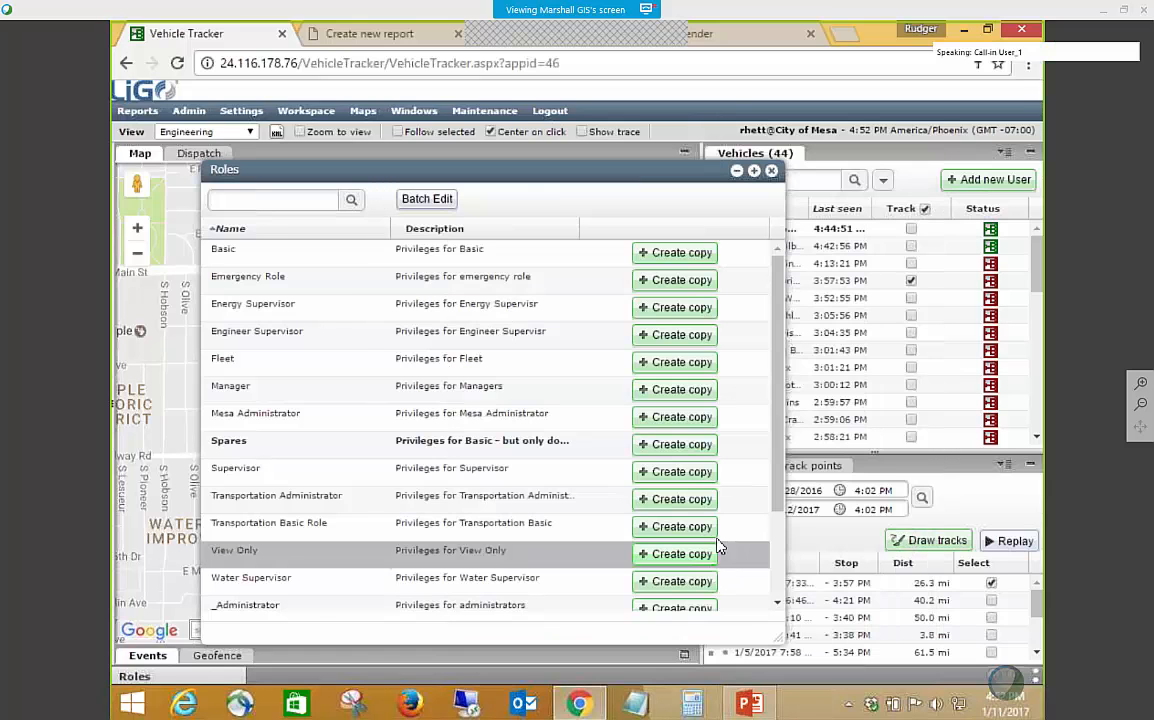
# Close the list of roles to return to the vehicle map.
pyautogui.click(771, 172)
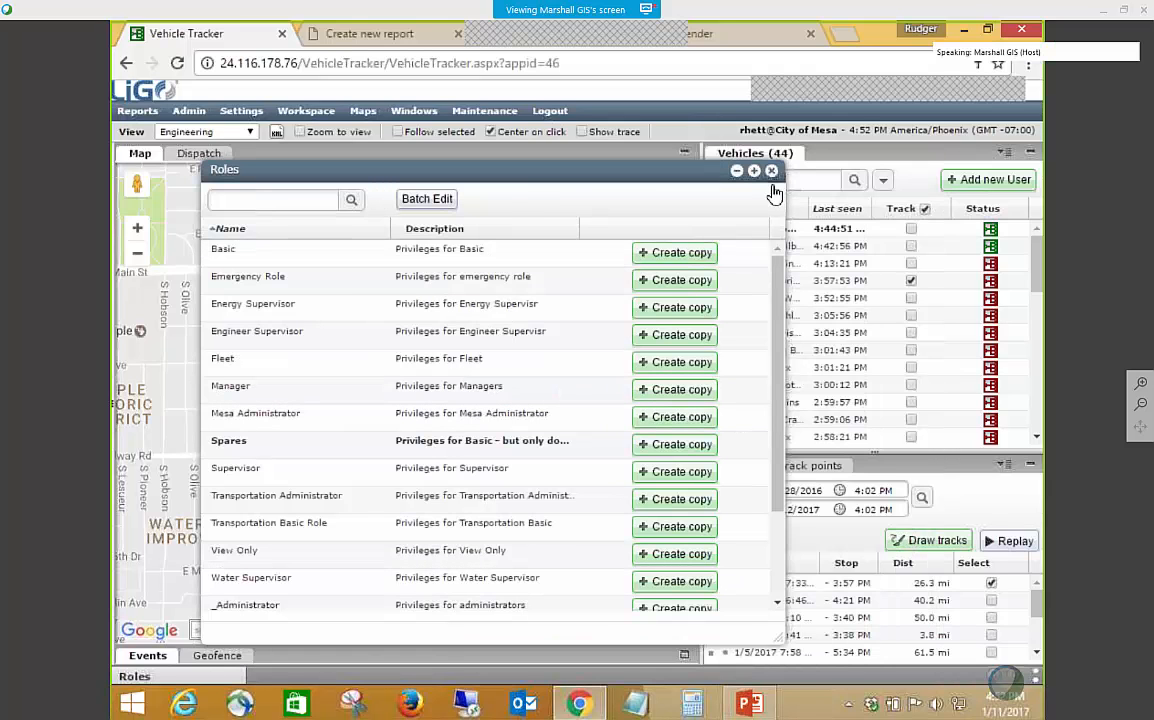
pyautogui.click(145, 116)
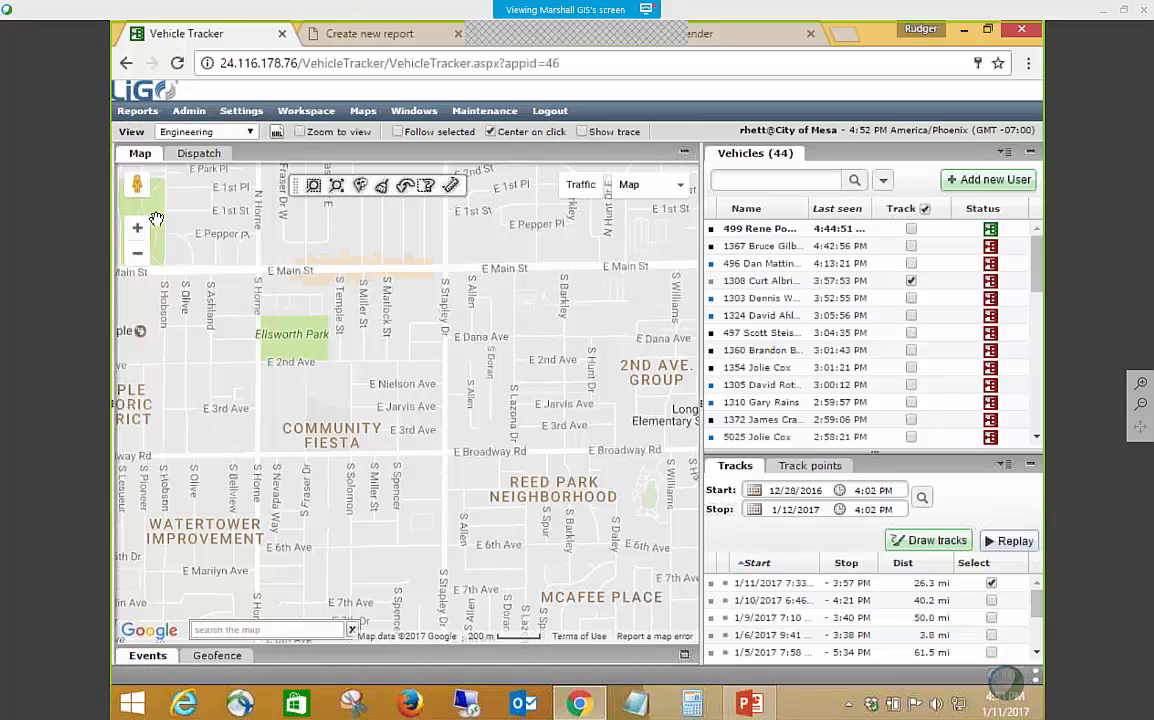
pyautogui.moveTo(154, 114)
pyautogui.moveTo(190, 112)
pyautogui.click(137, 110)
pyautogui.moveTo(188, 112)
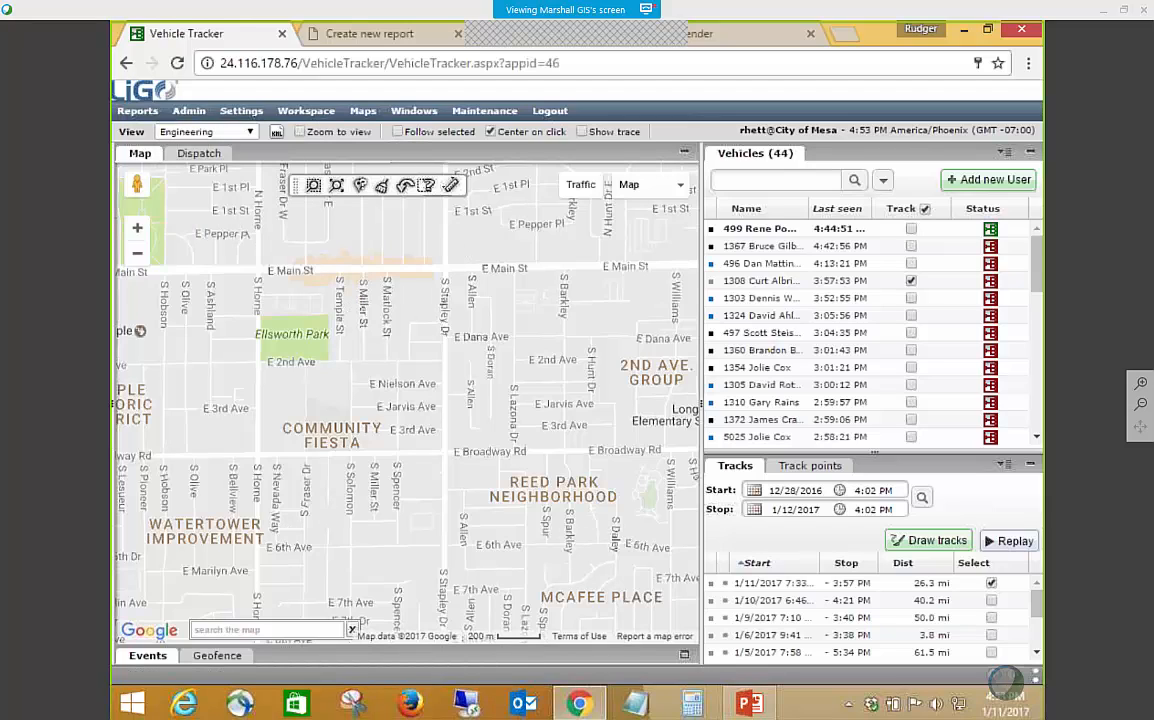
# Switch to the PowerPoint presentation and run the slide show from the current Create Events slide through to the Q & A slide.
pyautogui.click(748, 704)
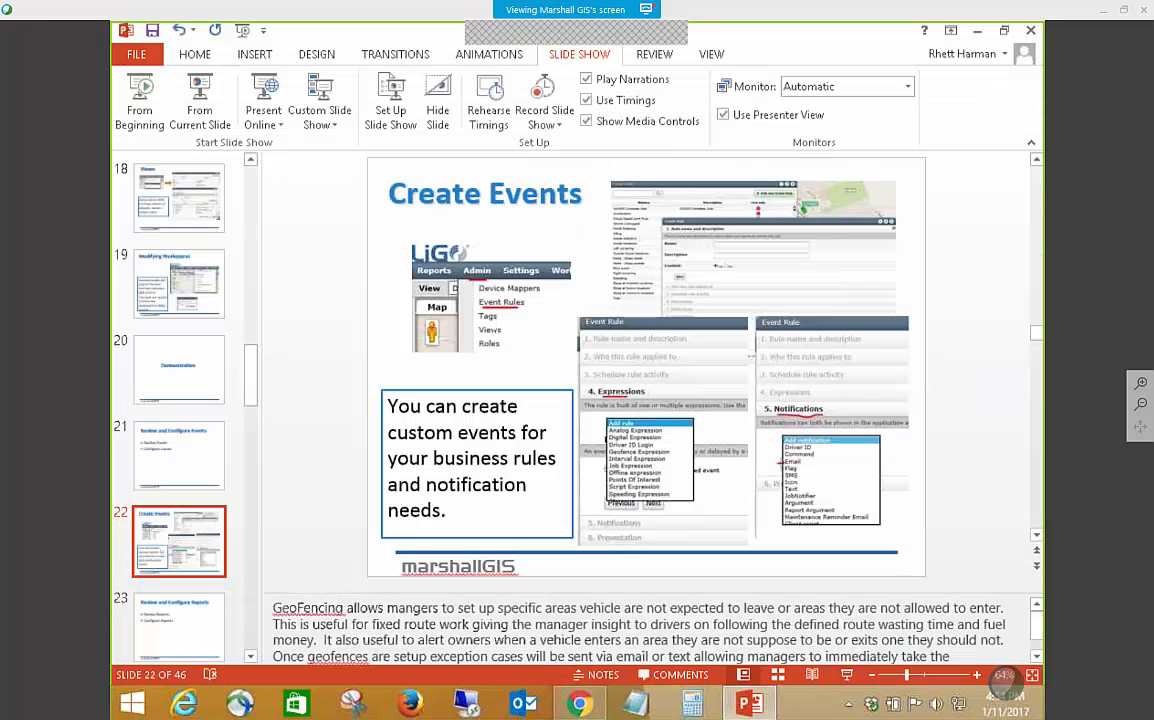
pyautogui.click(203, 118)
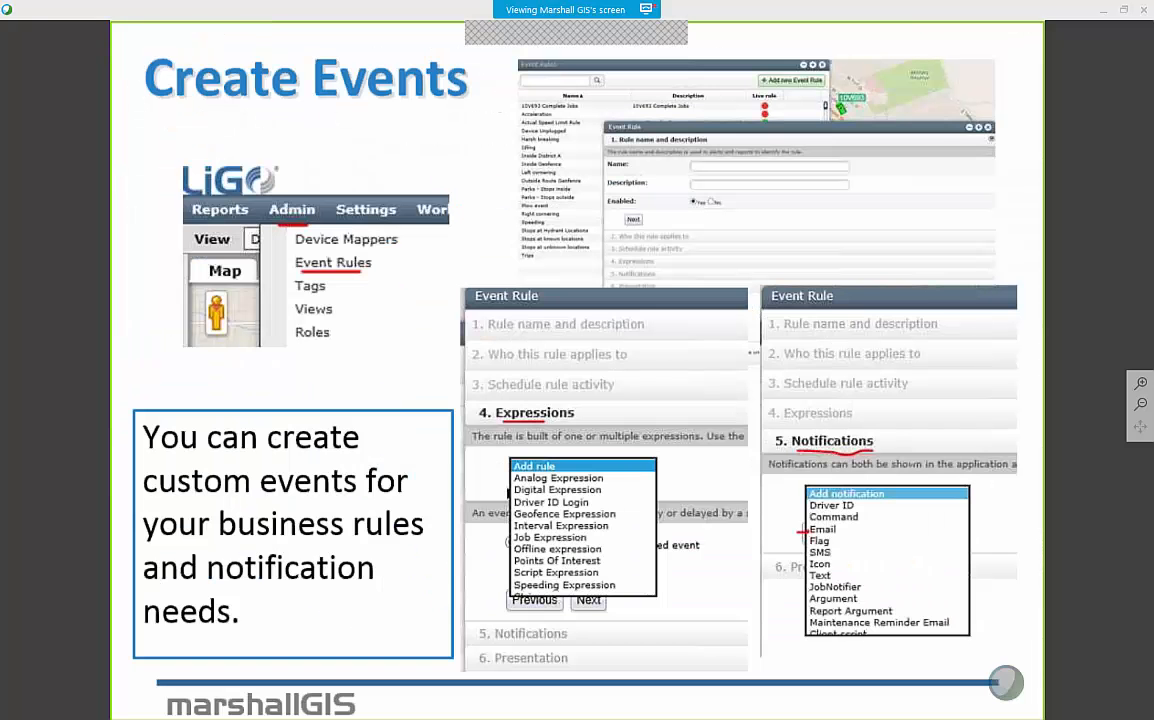
pyautogui.click(368, 421)
pyautogui.click(368, 421)
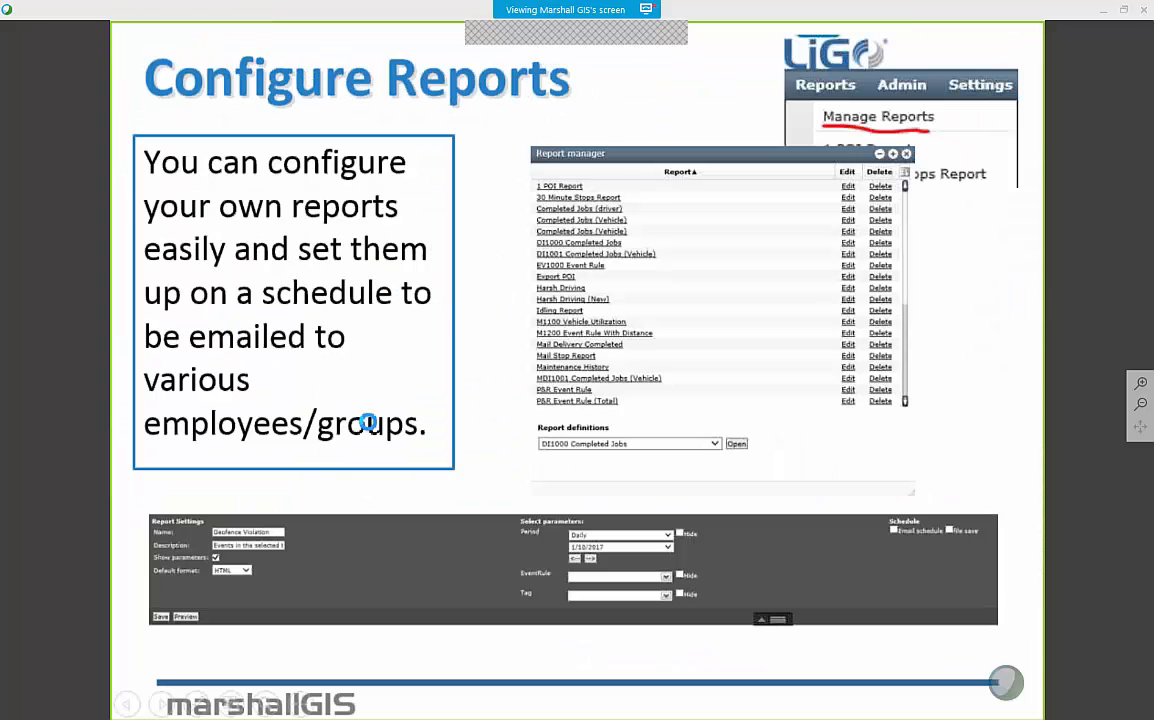
pyautogui.click(368, 421)
pyautogui.click(368, 423)
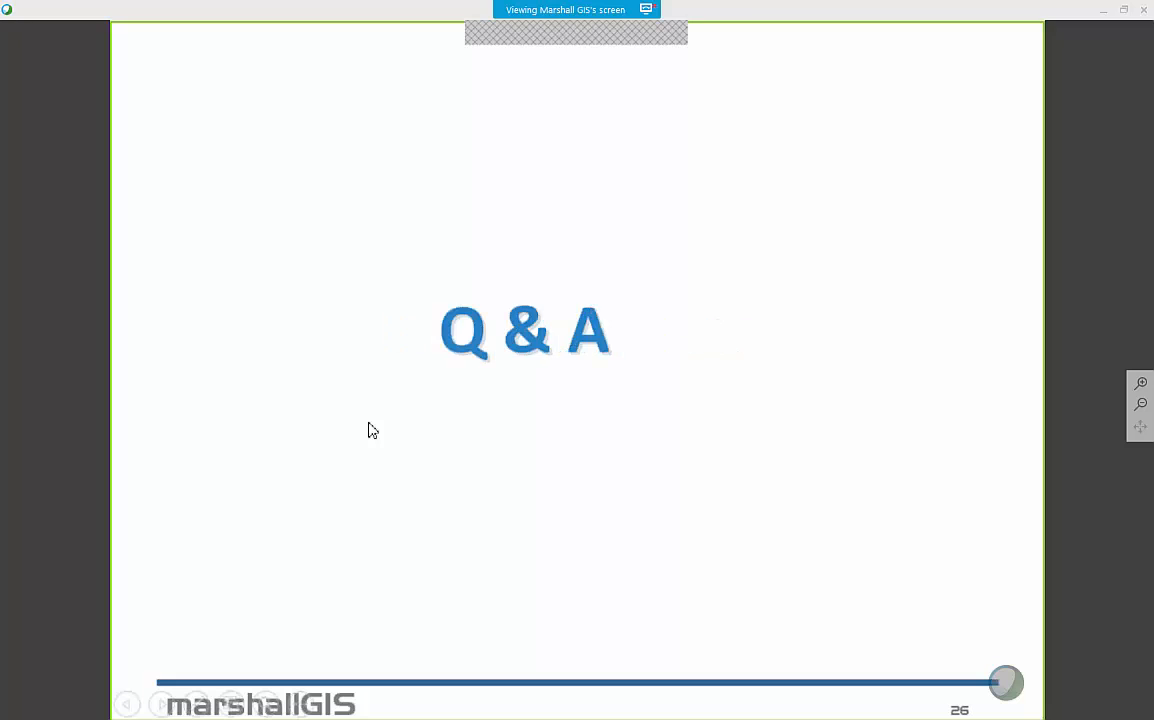
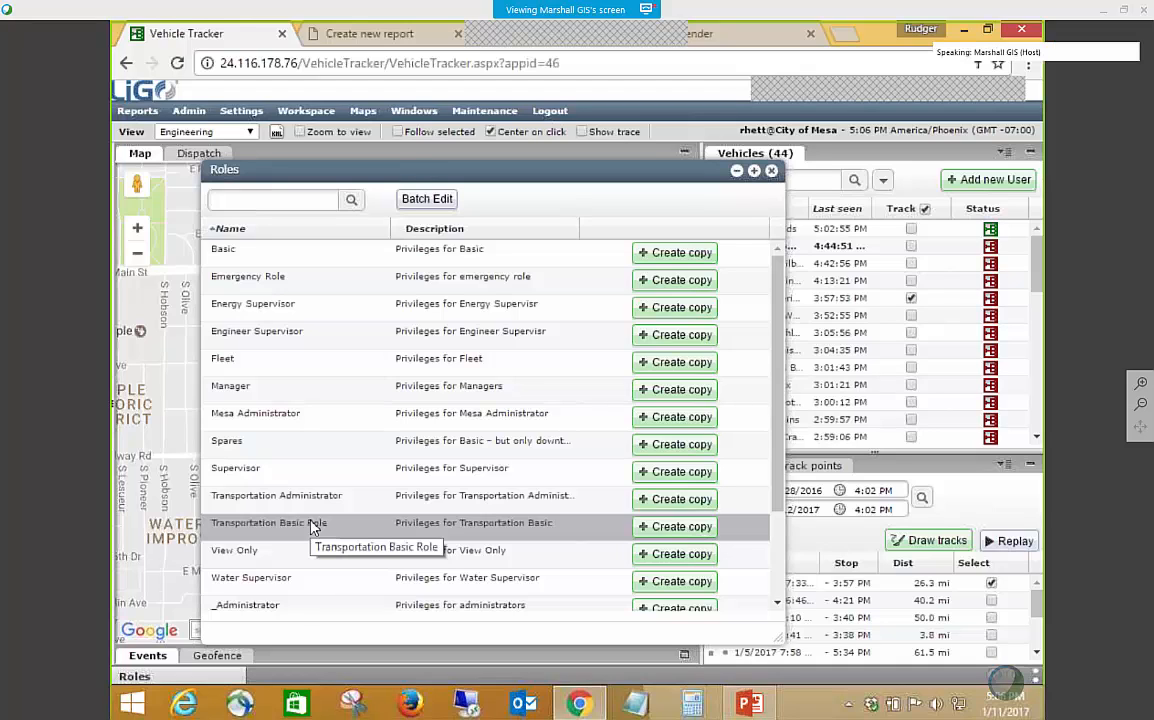
# Open the Engineer Supervisor role, look through its member users, and close the role without saving.
pyautogui.doubleClick(296, 338)
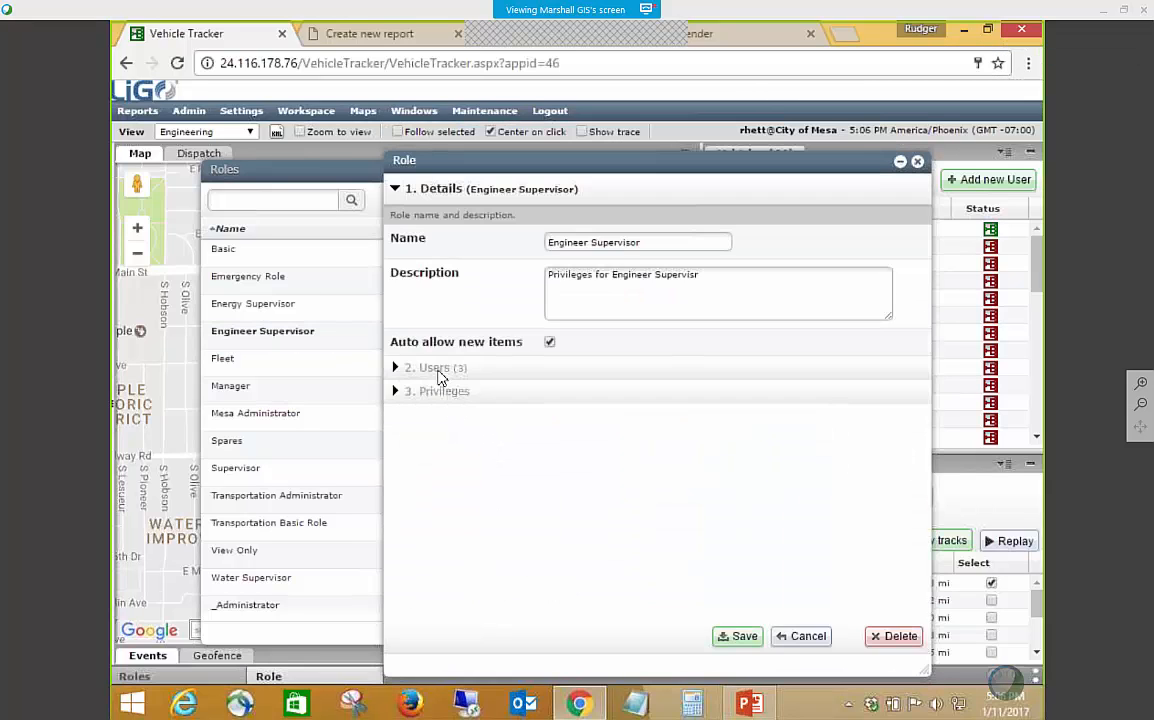
pyautogui.click(430, 372)
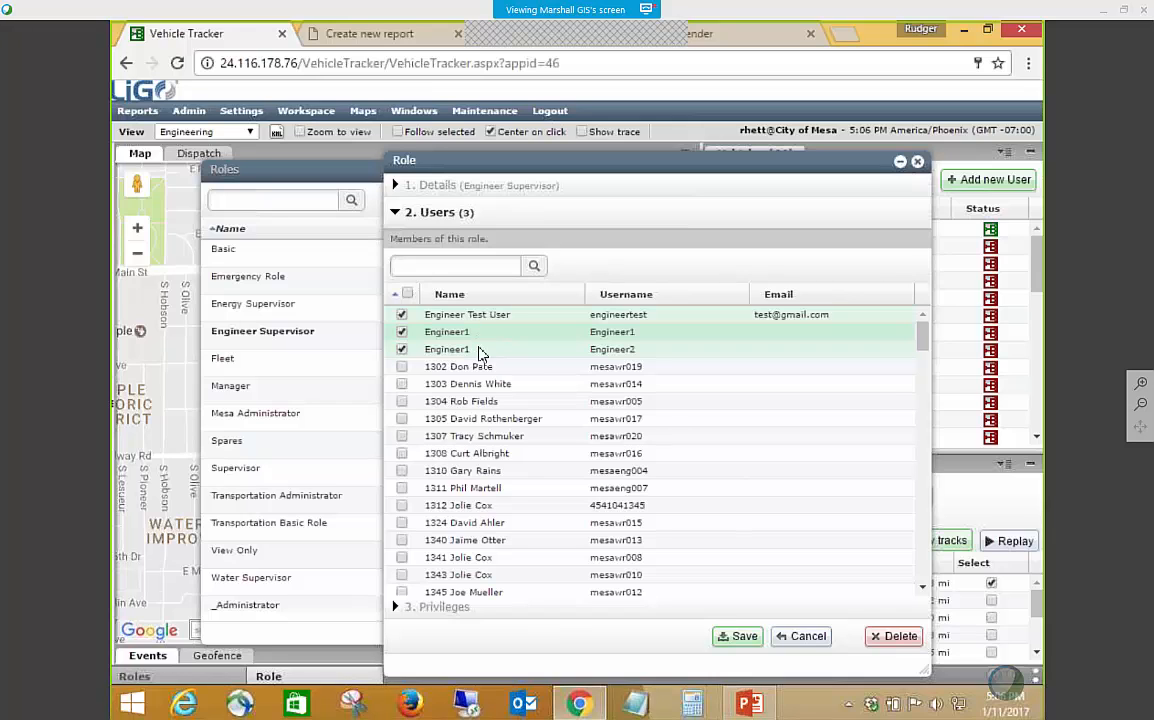
pyautogui.scroll(-3, 640, 491)
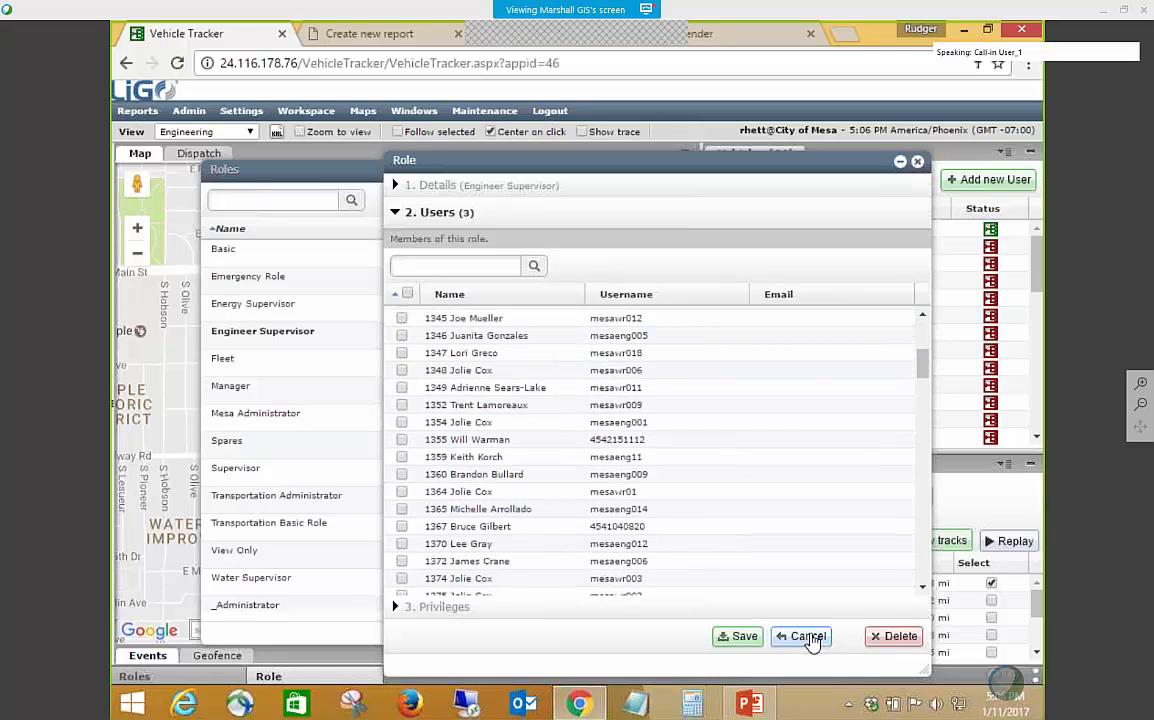
pyautogui.click(808, 636)
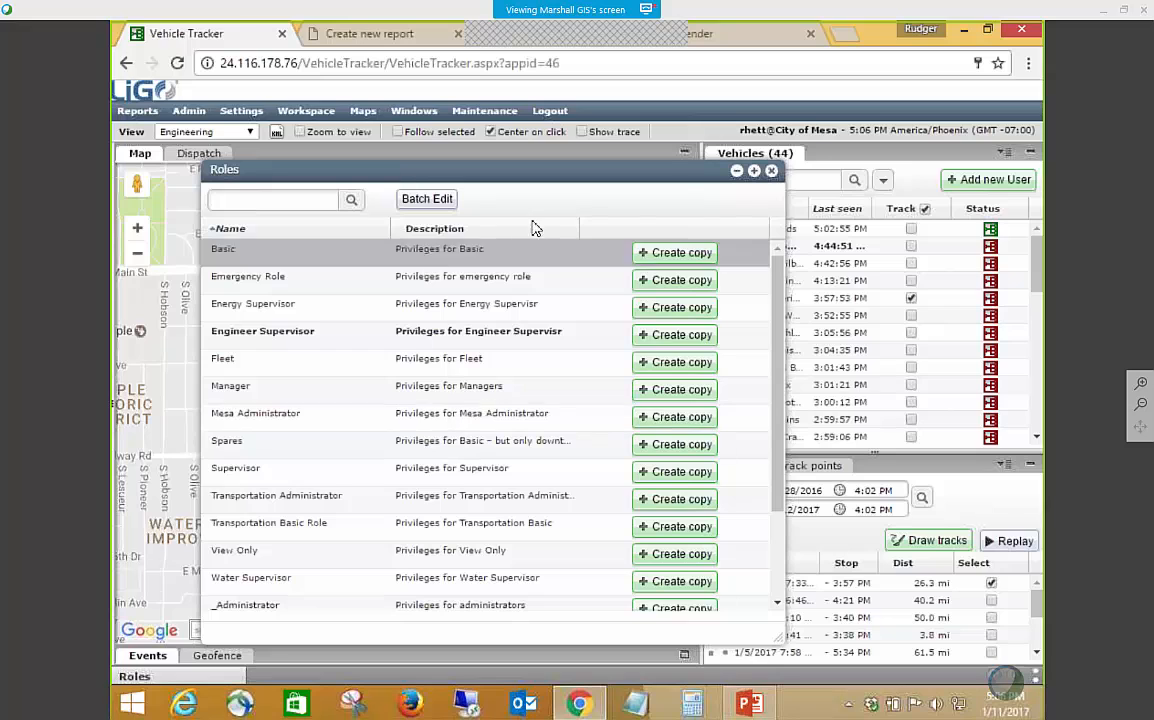
# Look through the remaining roles in the list and close it to return to the vehicle map.
pyautogui.scroll(-3, 511, 422)
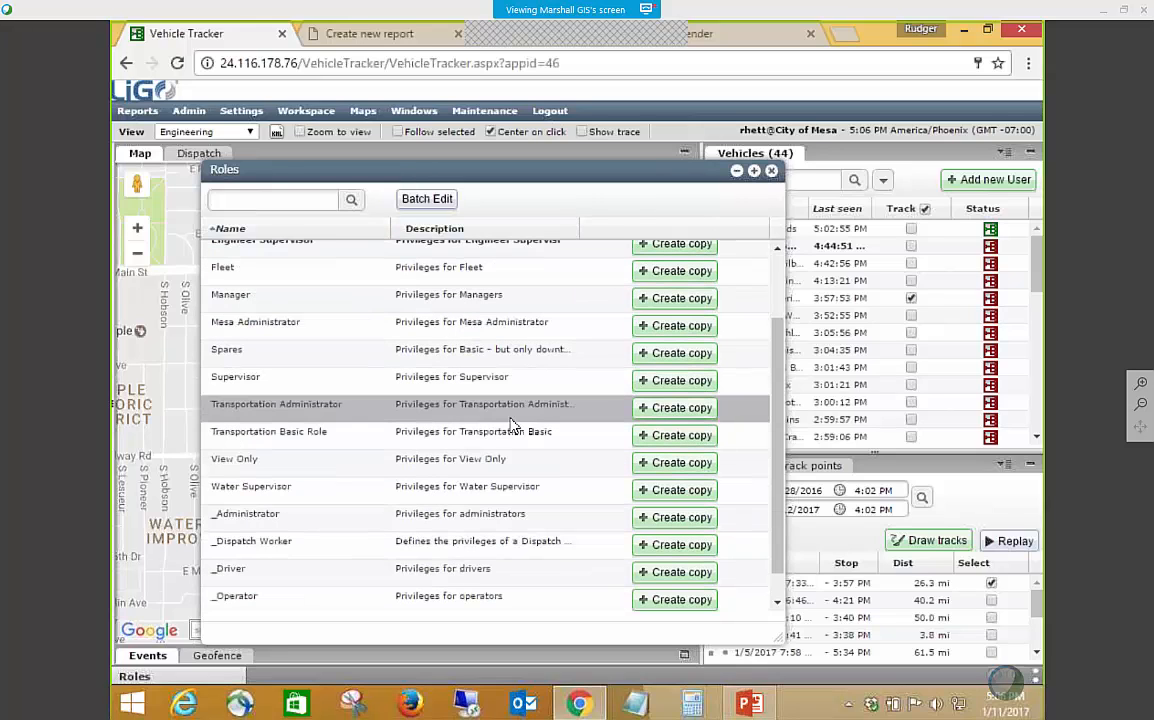
pyautogui.scroll(3, 511, 424)
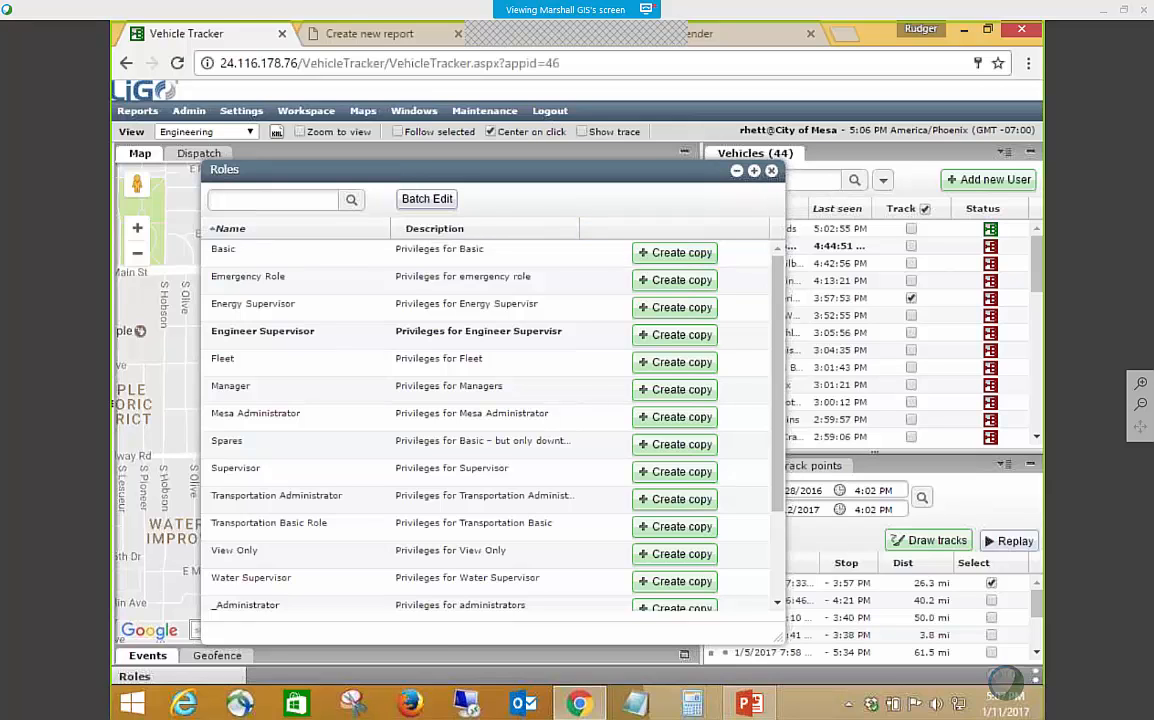
pyautogui.click(771, 172)
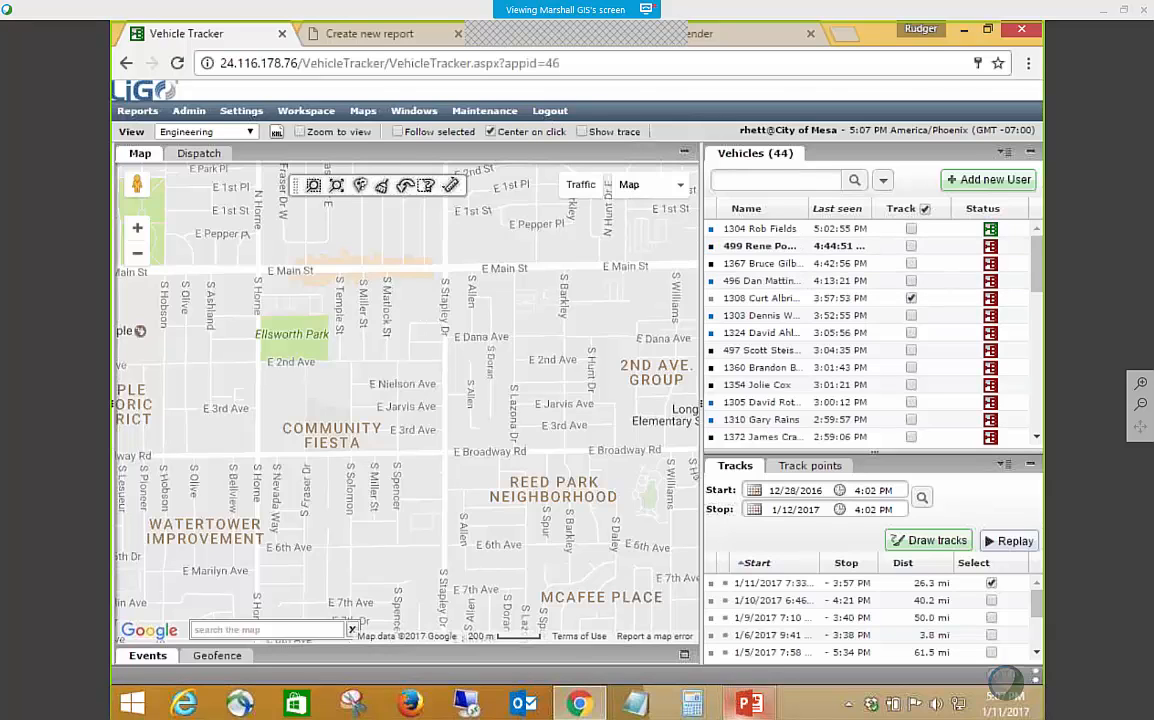
# Switch to the PowerPoint presentation and display slide 46, Next Steps and Discussion on LiGO Introductory Training.
pyautogui.click(743, 703)
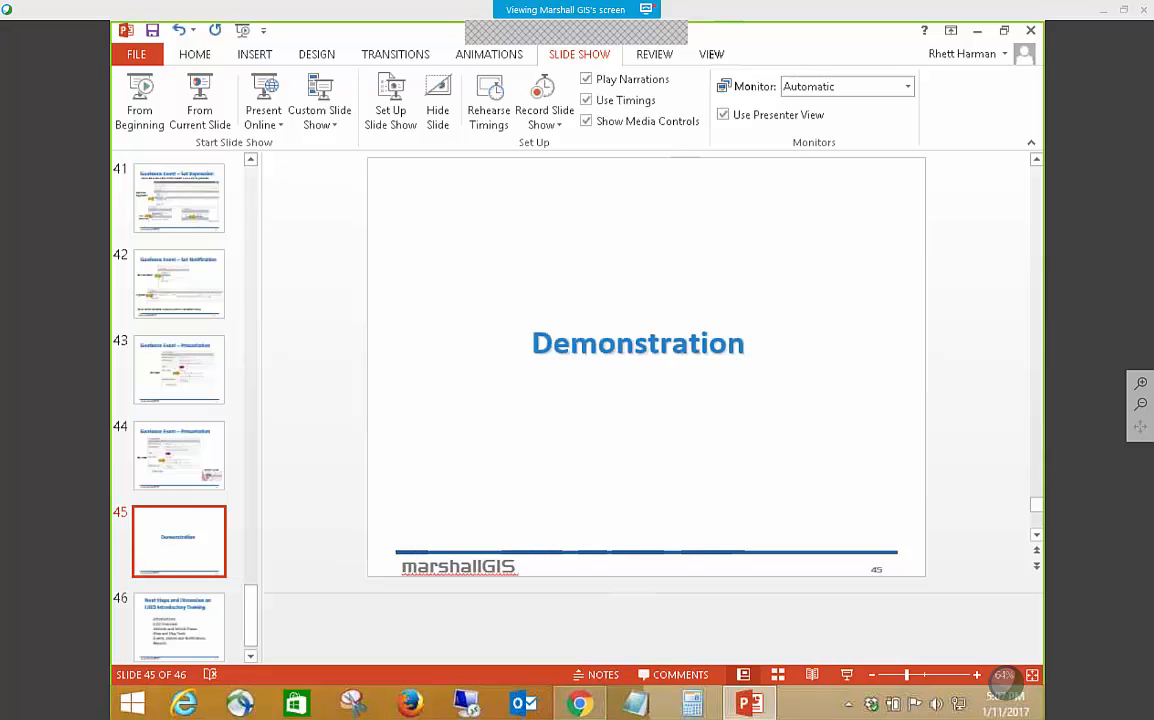
pyautogui.scroll(-1, 269, 591)
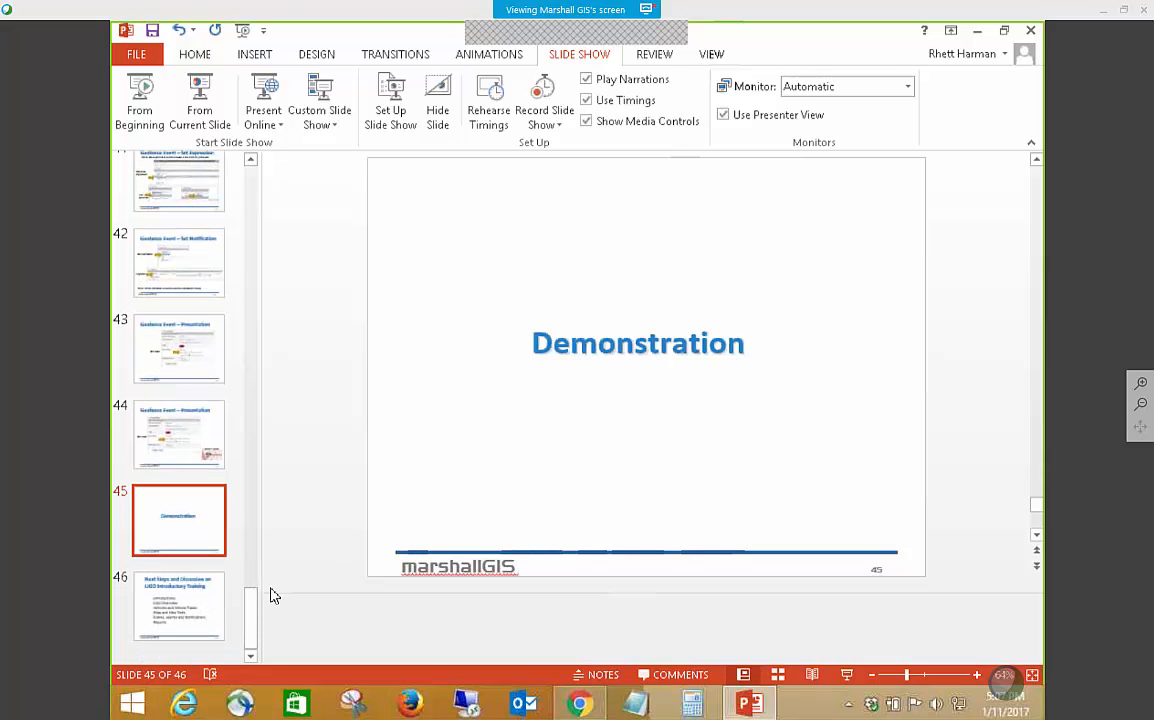
pyautogui.click(222, 598)
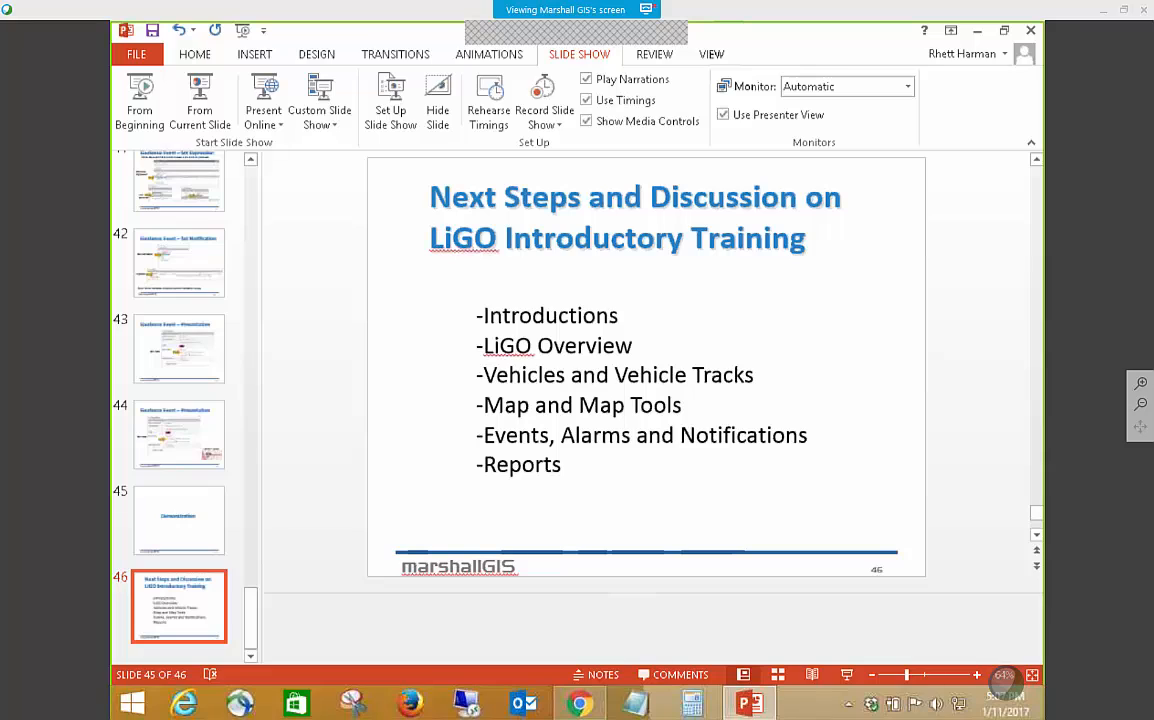